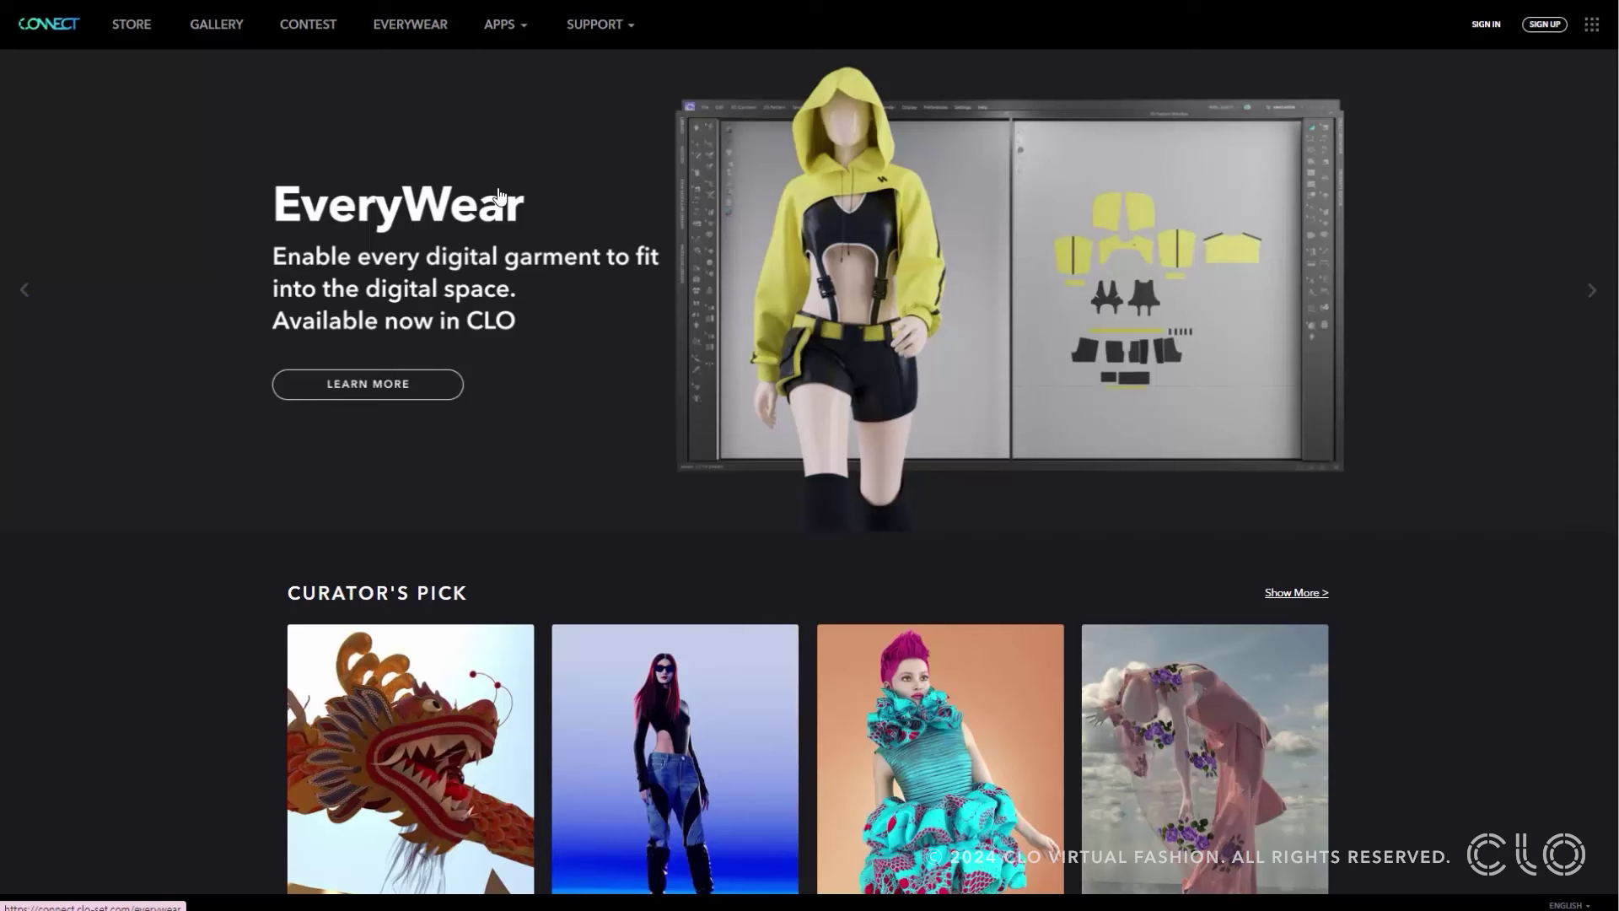
Open the EveryWear page on the CONNECT site and read through its automation feature overview
left_click(419, 34)
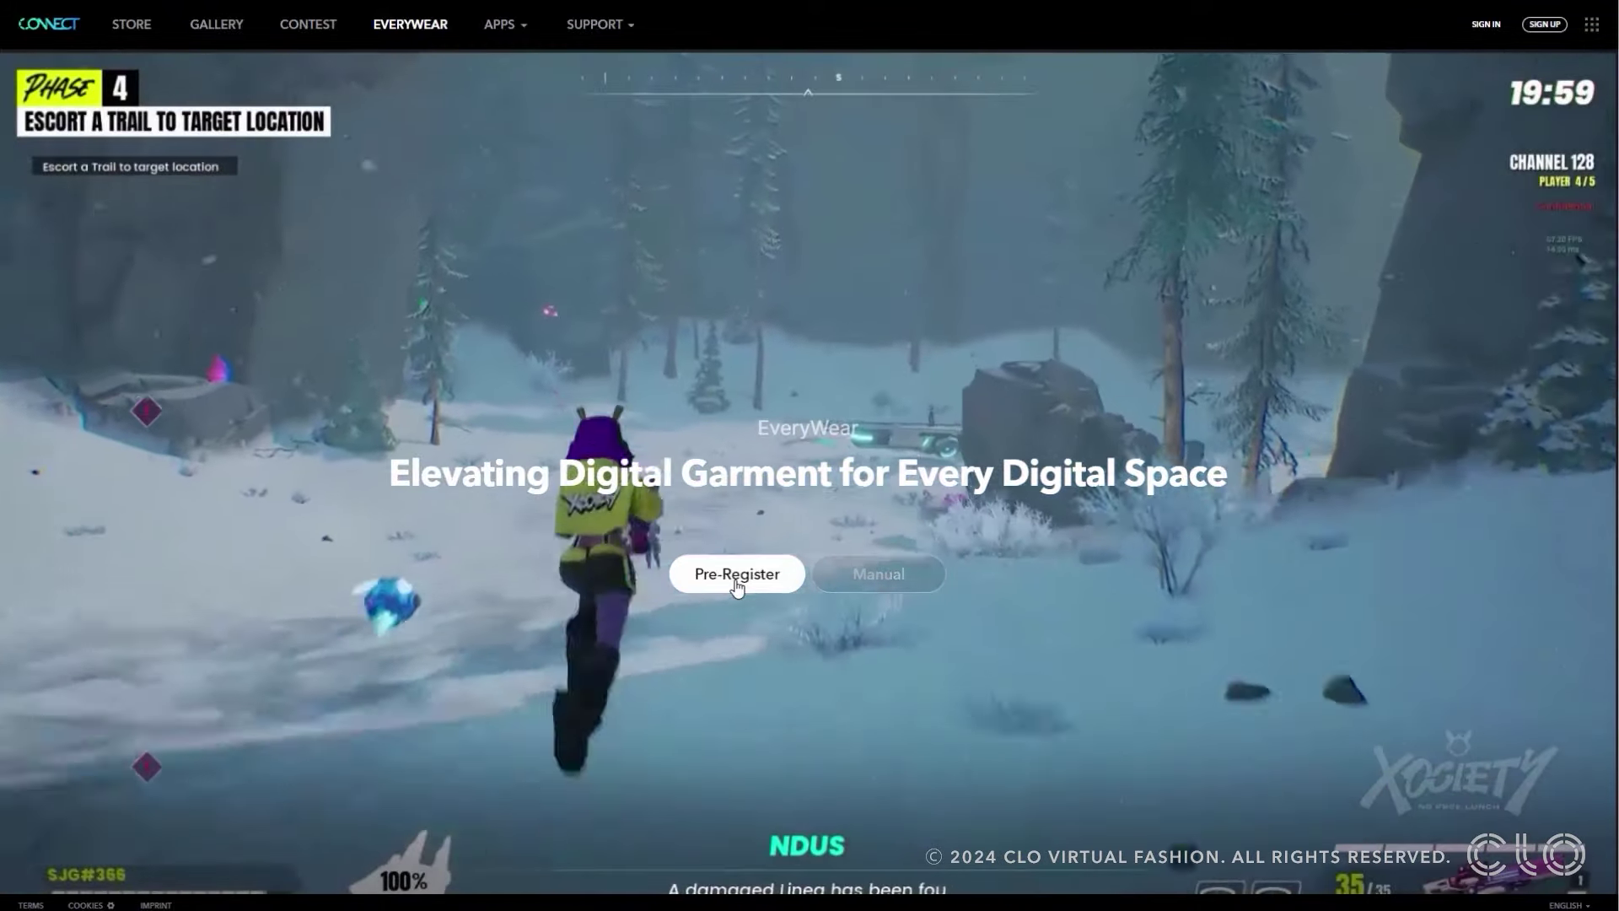
scroll(736, 584, "down", 7)
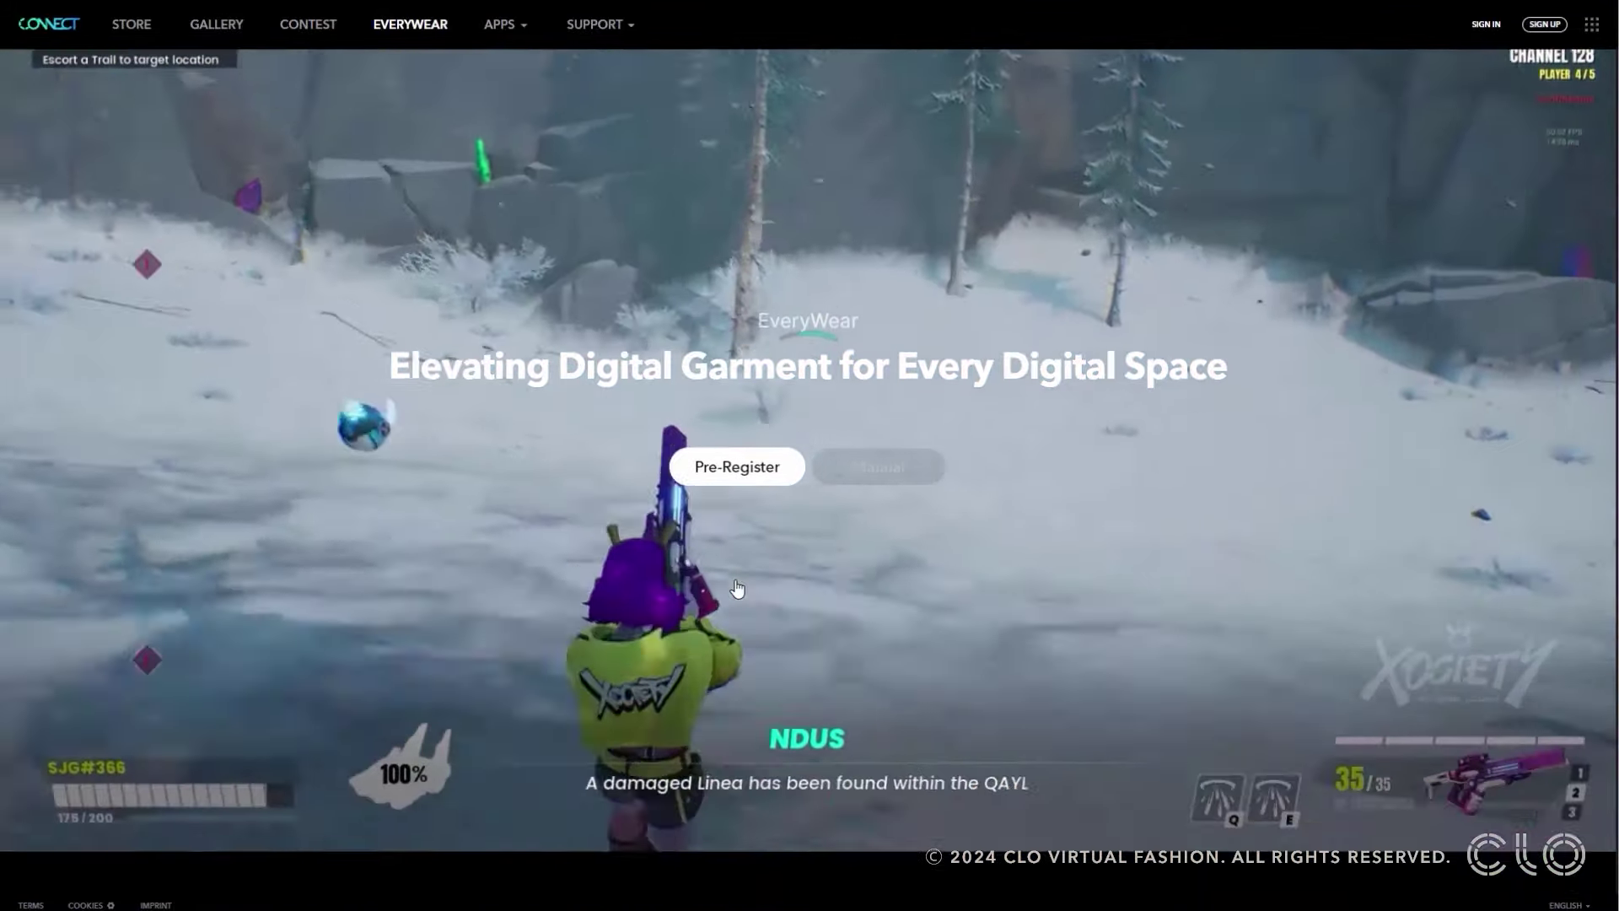
scroll(735, 587, "down", 10)
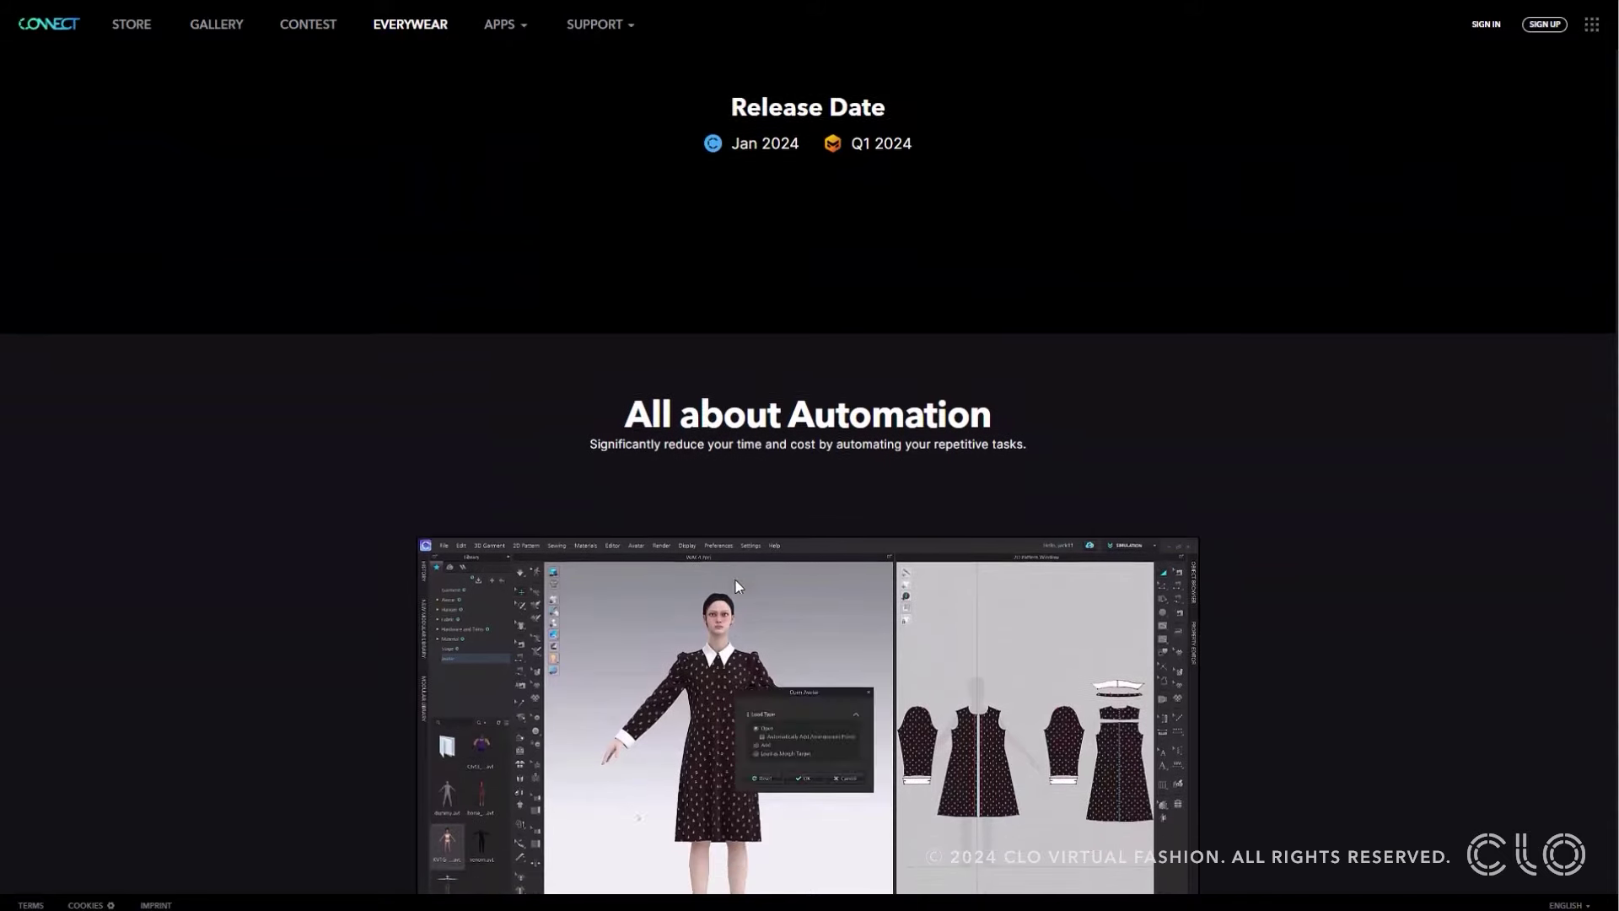
scroll(735, 582, "down", 4)
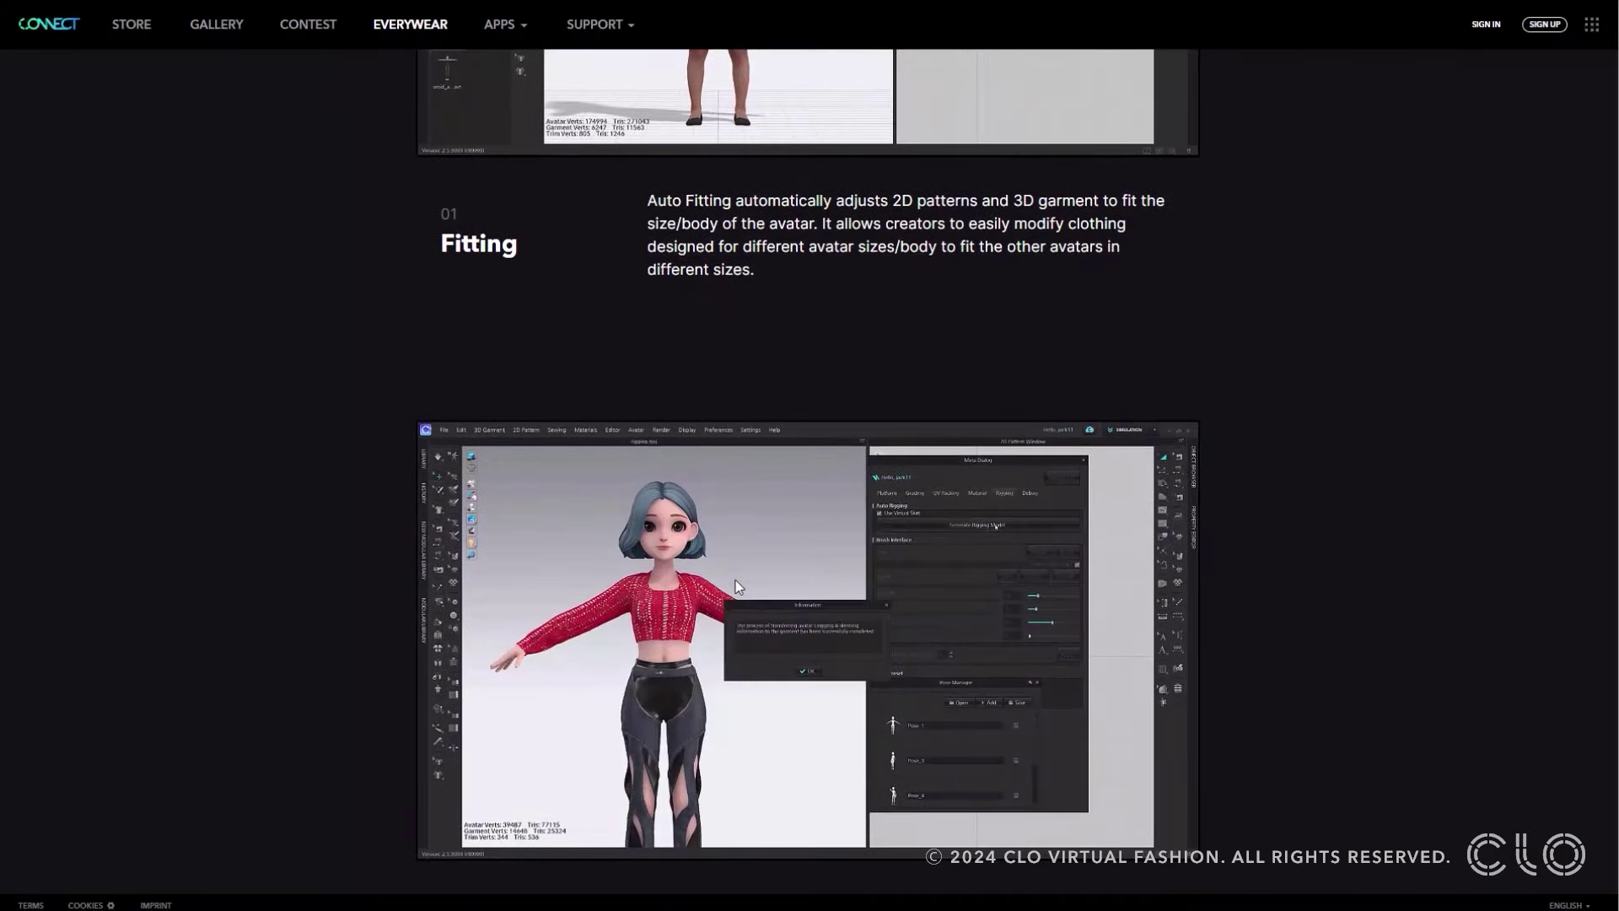
scroll(735, 580, "down", 5)
scroll(736, 586, "down", 5)
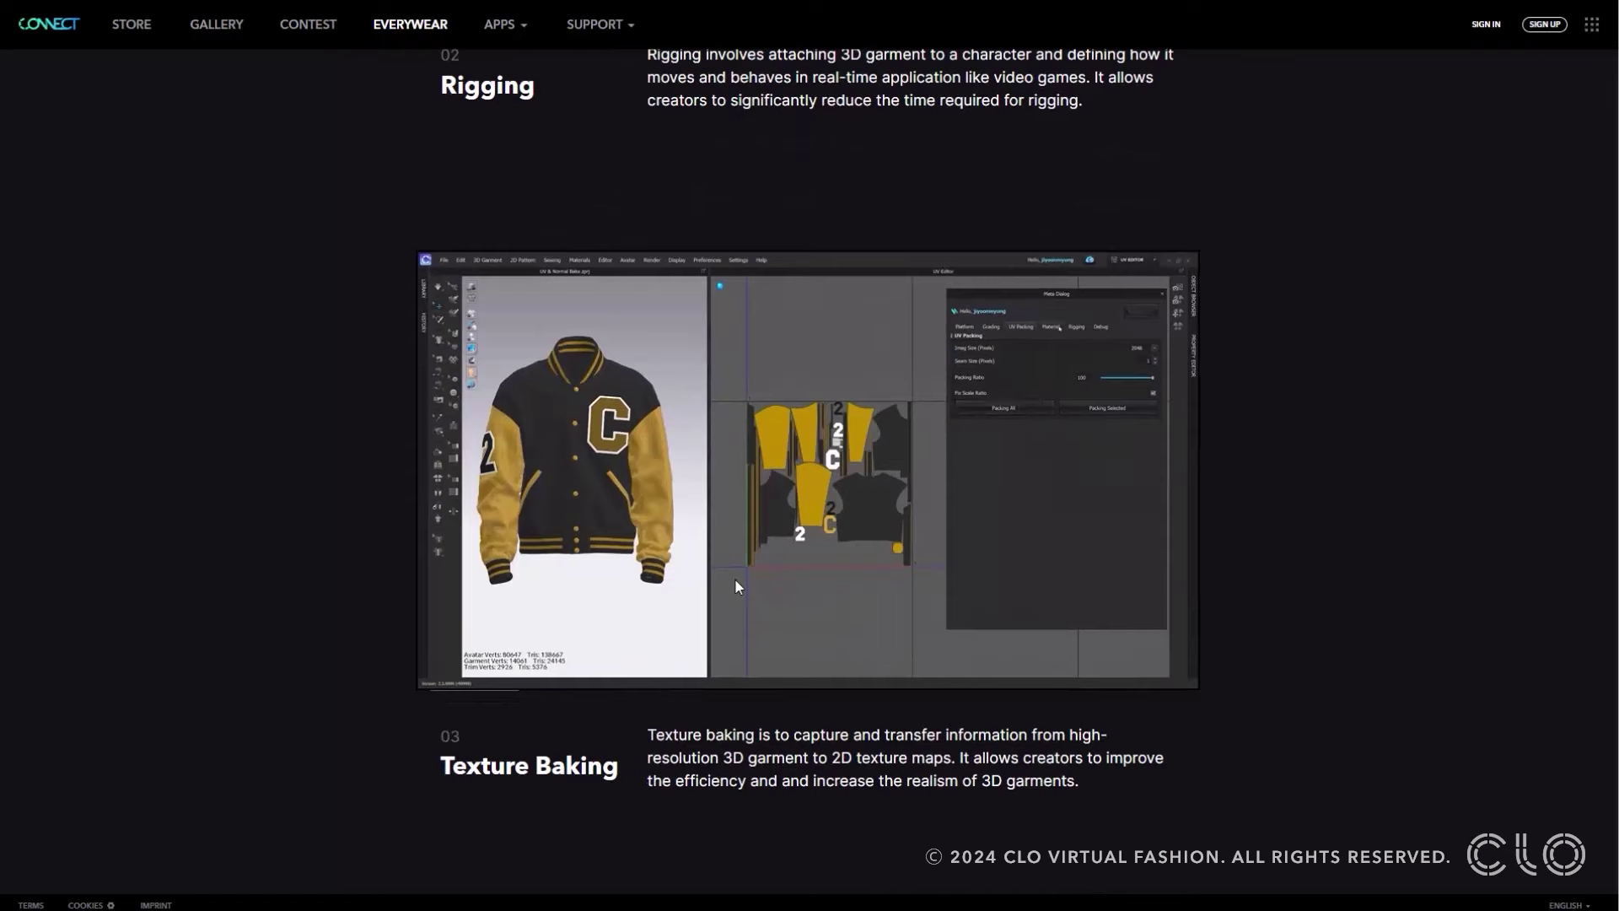
scroll(735, 580, "down", 5)
scroll(735, 582, "down", 5)
scroll(735, 582, "down", 4)
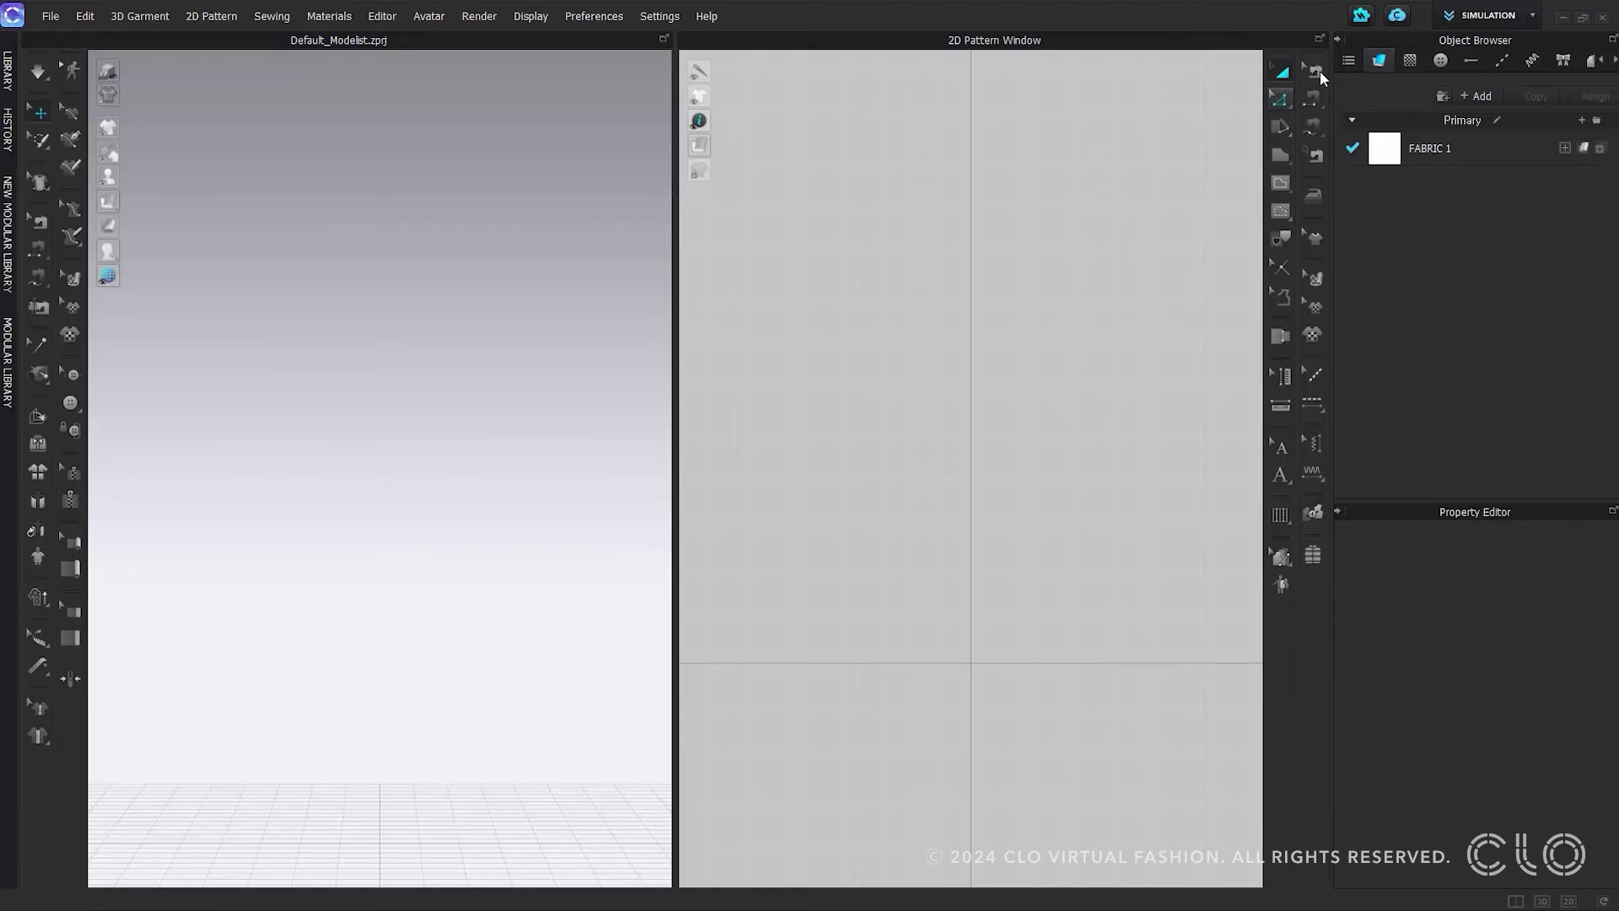
Switch to CLO, open EveryWear and optimize the outfit's garment polygons with a target count of 2000
left_click(1361, 15)
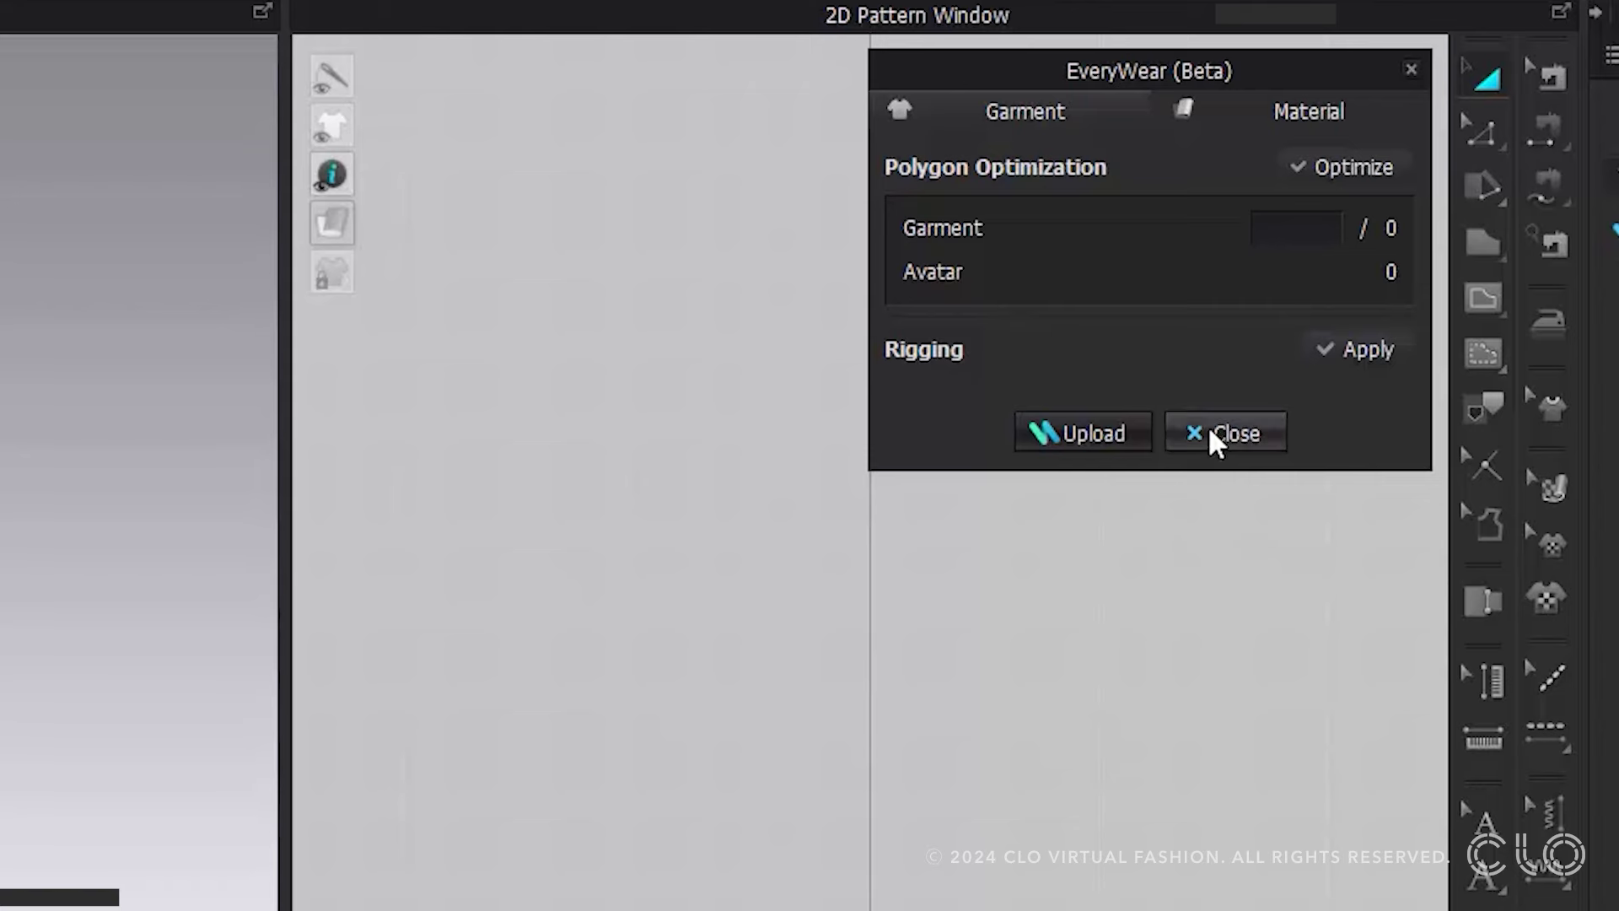
left_click(1294, 110)
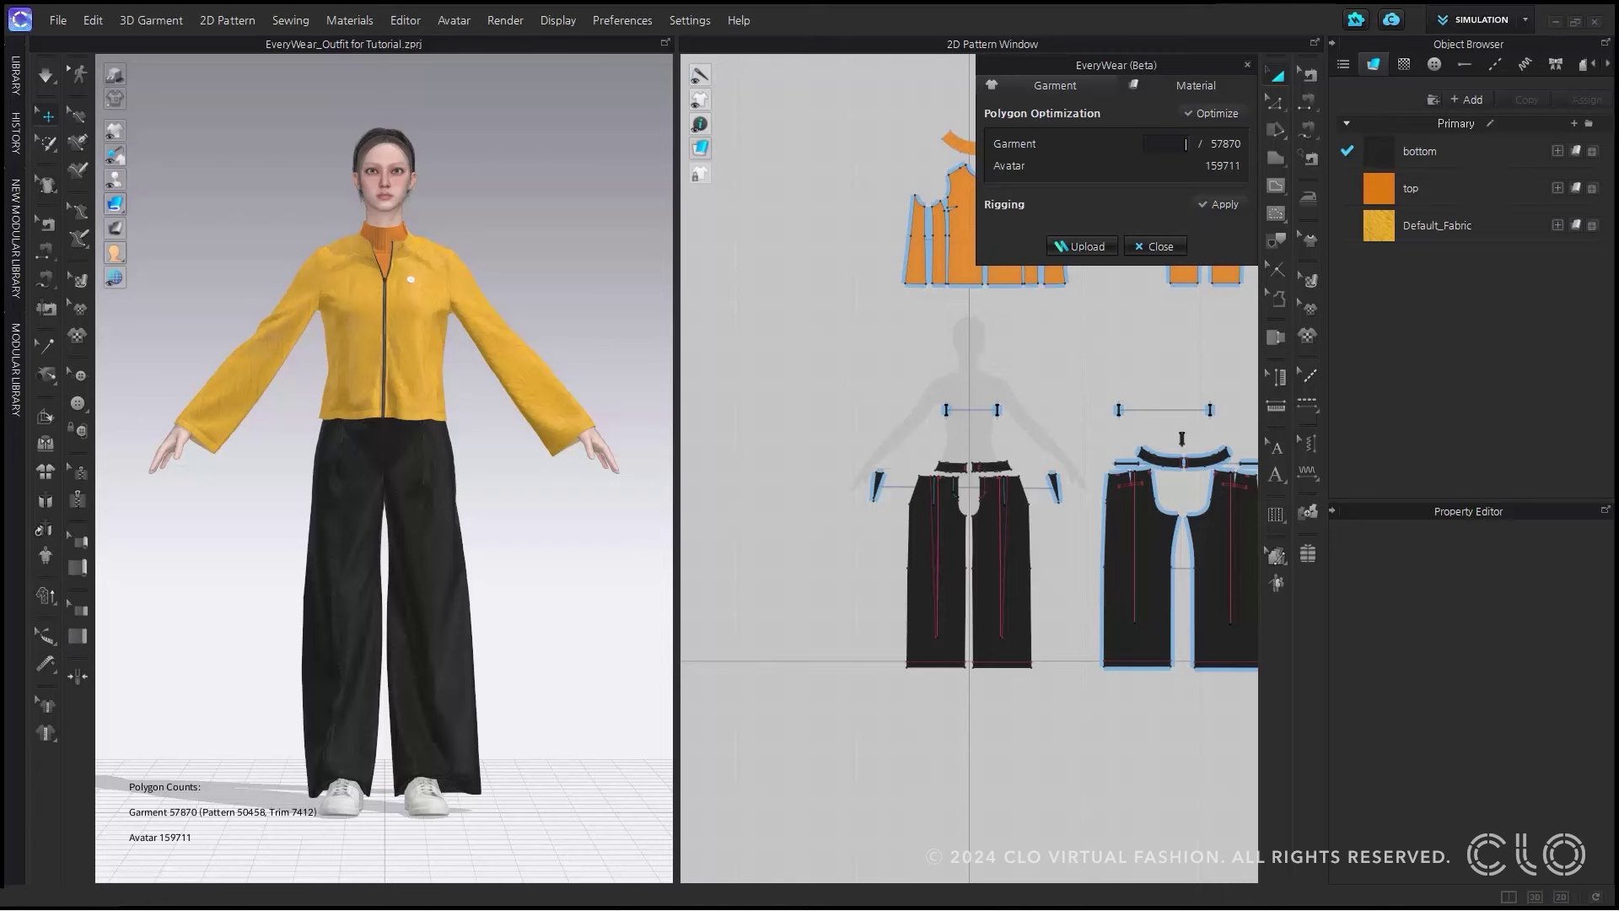
type("2000")
left_click(1215, 115)
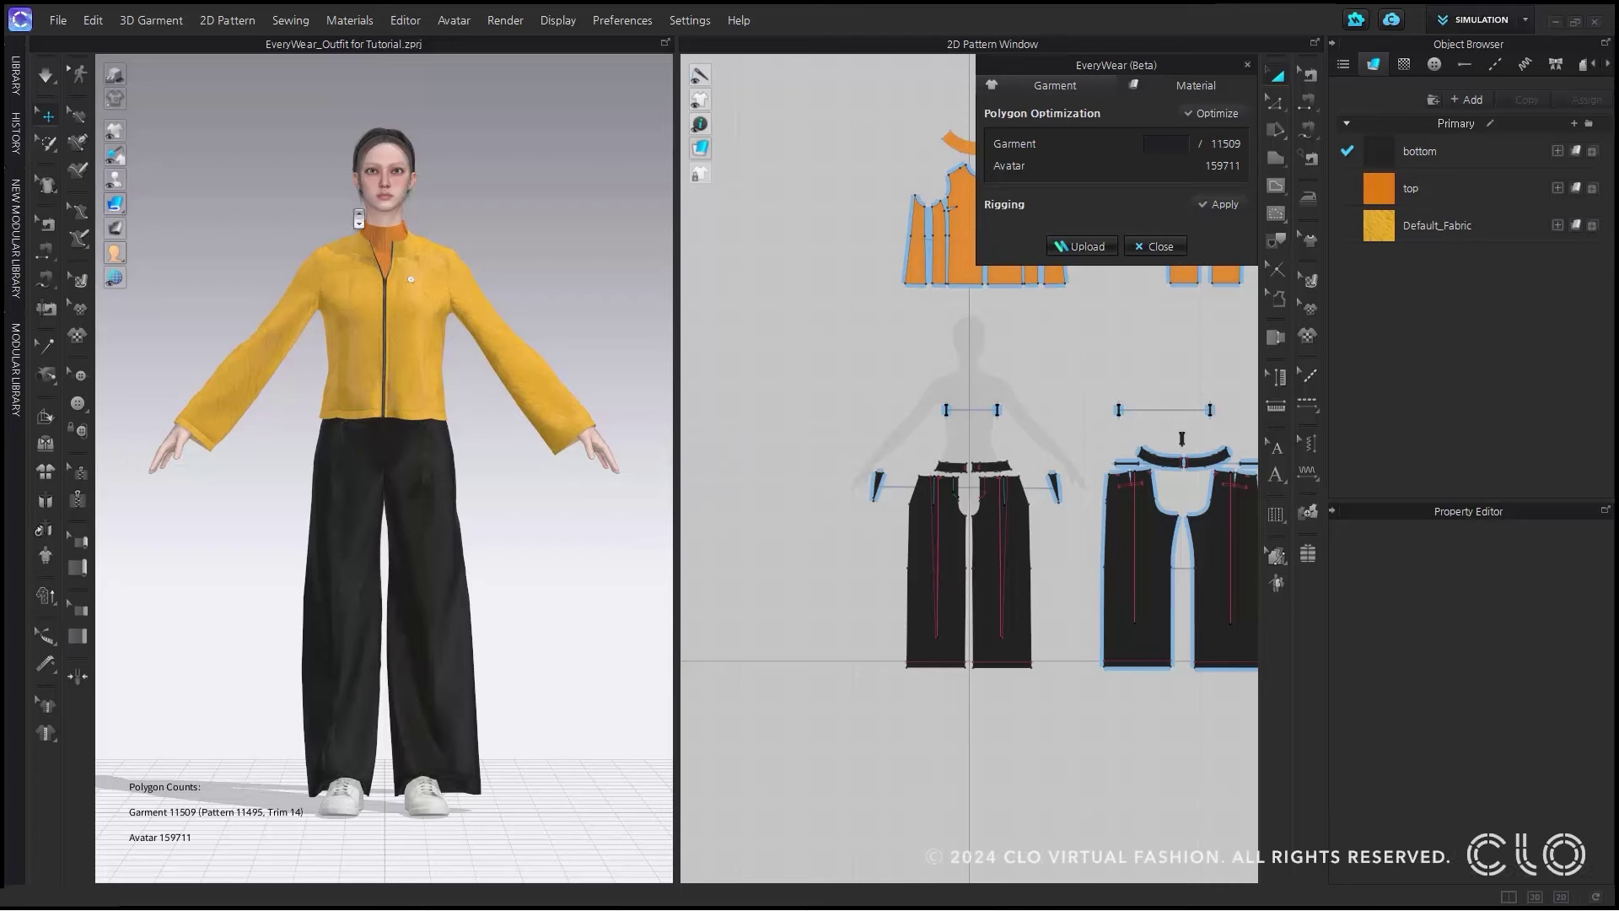
Change the polygon optimization type of the jacket's Default Button style to Mesh
scroll(447, 386, "up", 6)
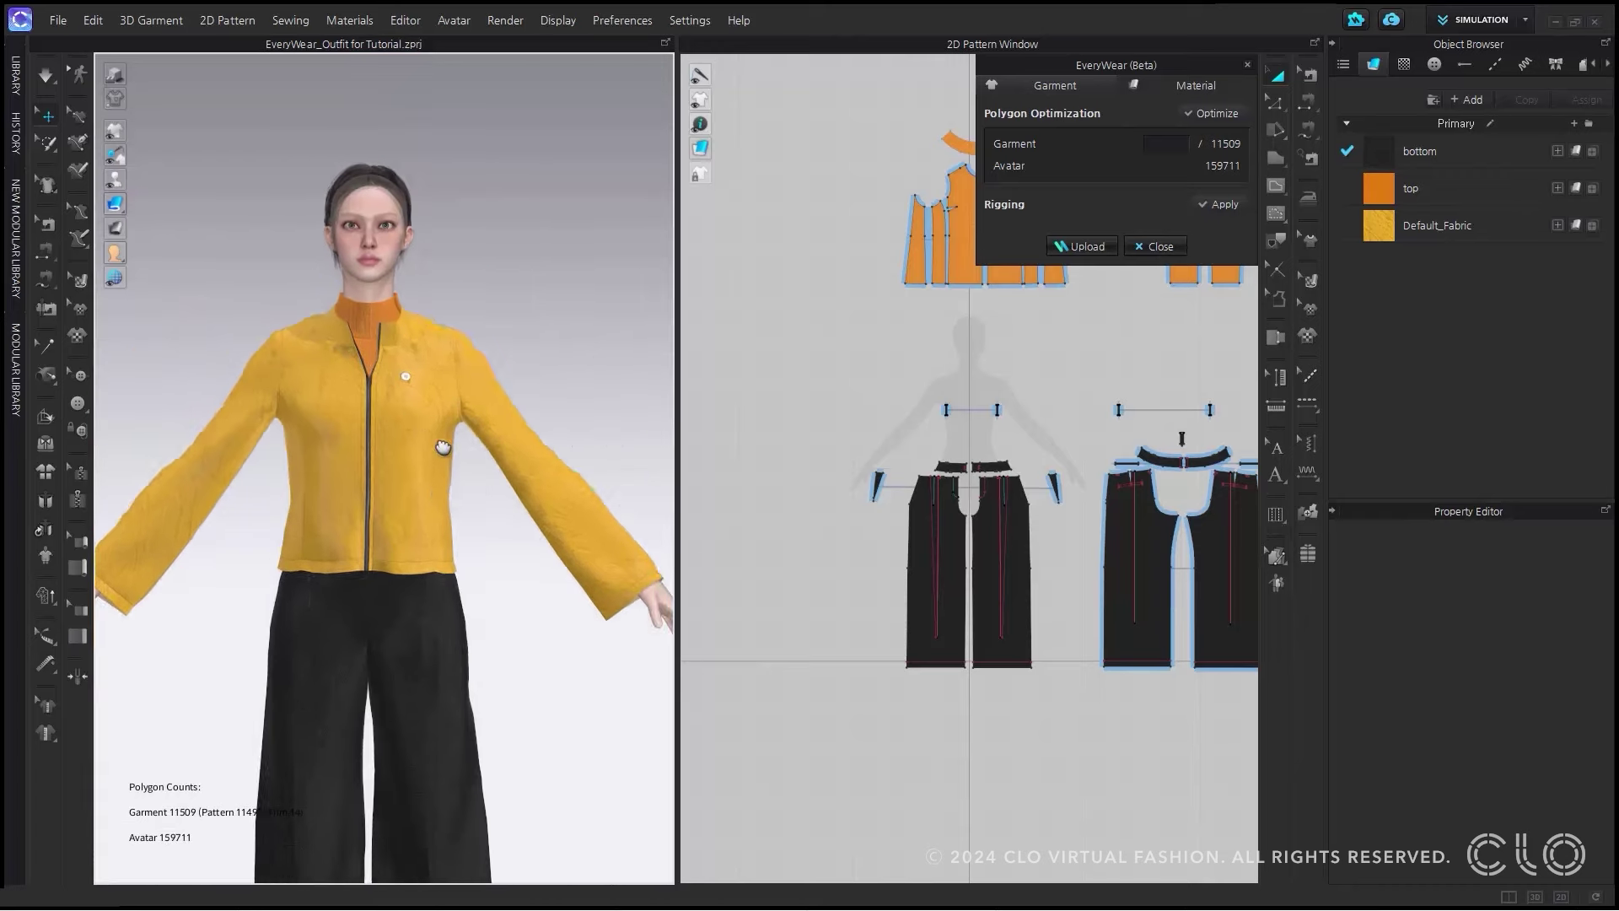
scroll(447, 384, "up", 2)
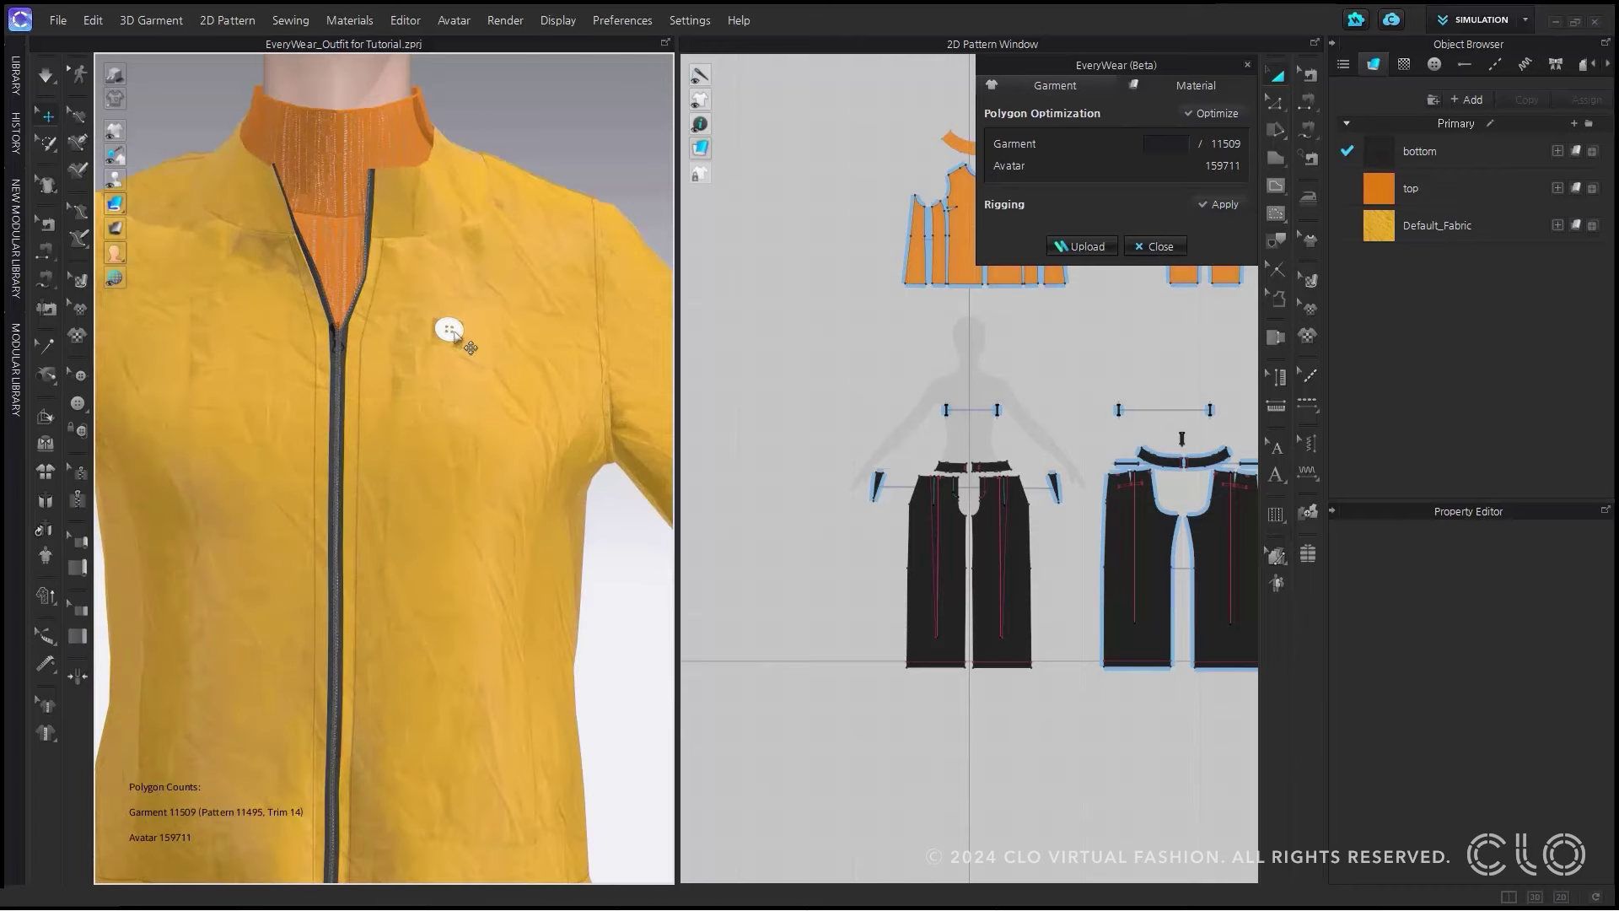
left_click(454, 333)
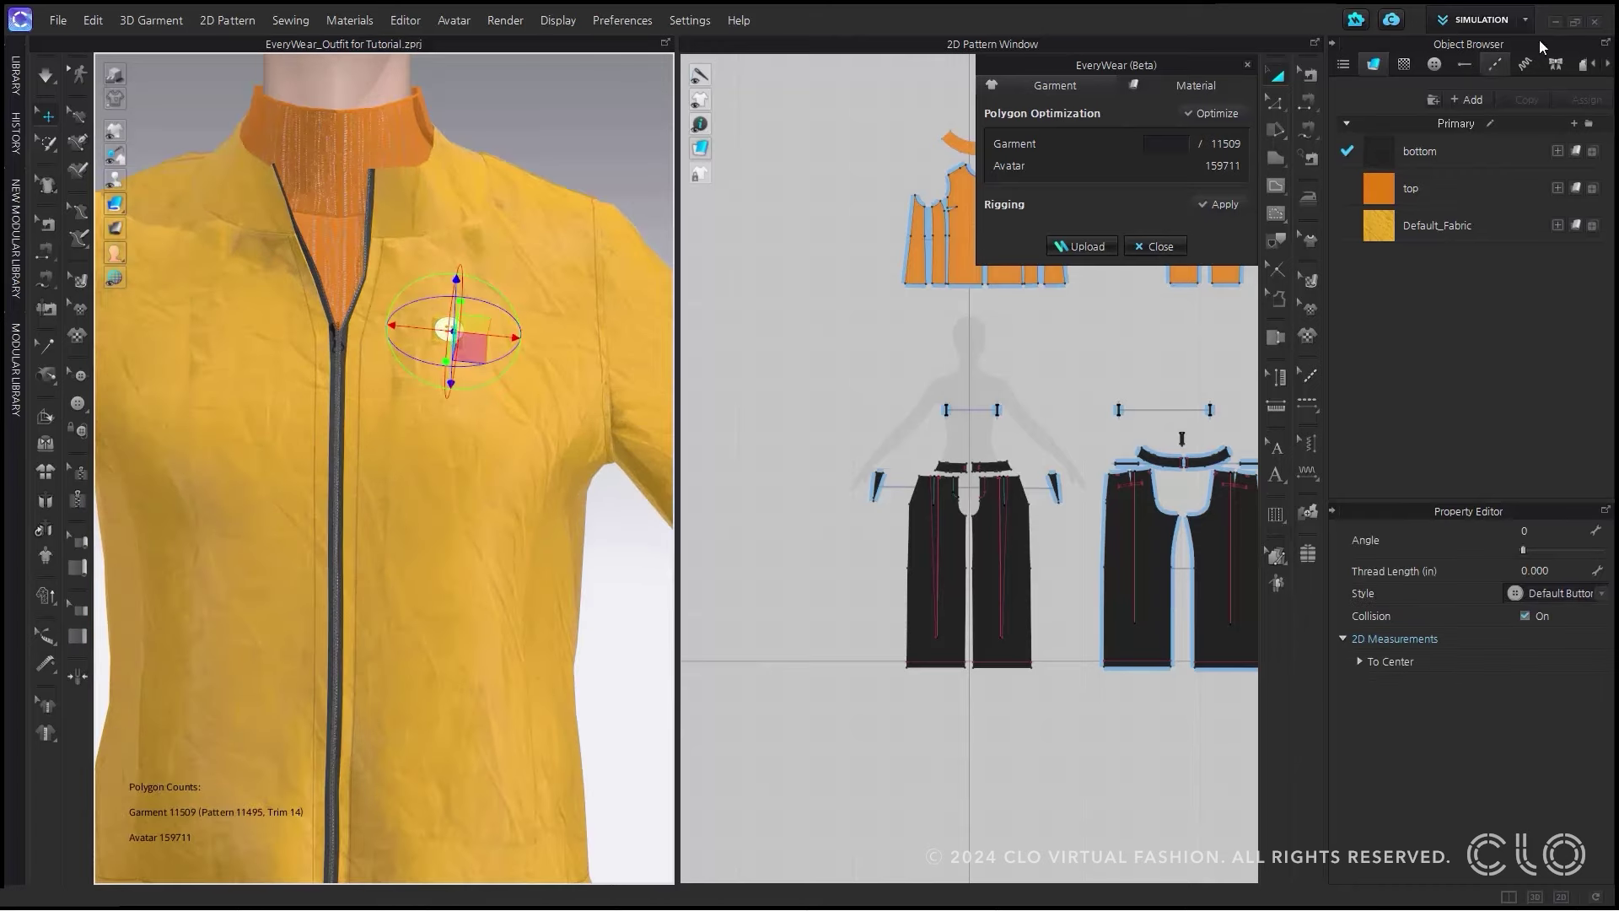
left_click(1434, 64)
left_click(1458, 134)
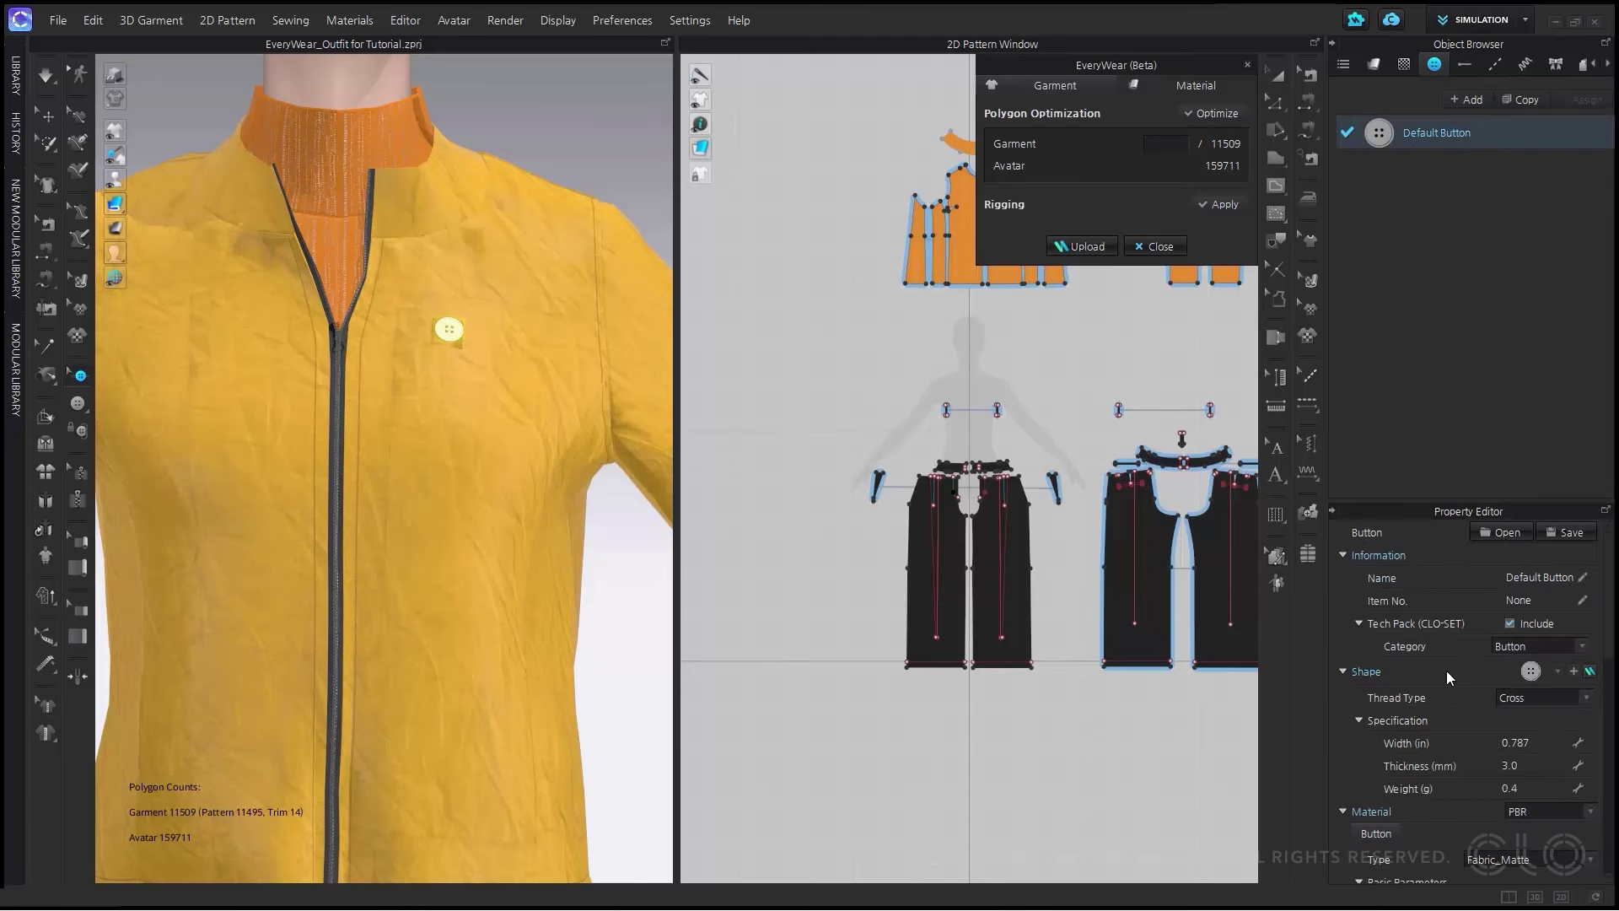
scroll(1446, 671, "down", 6)
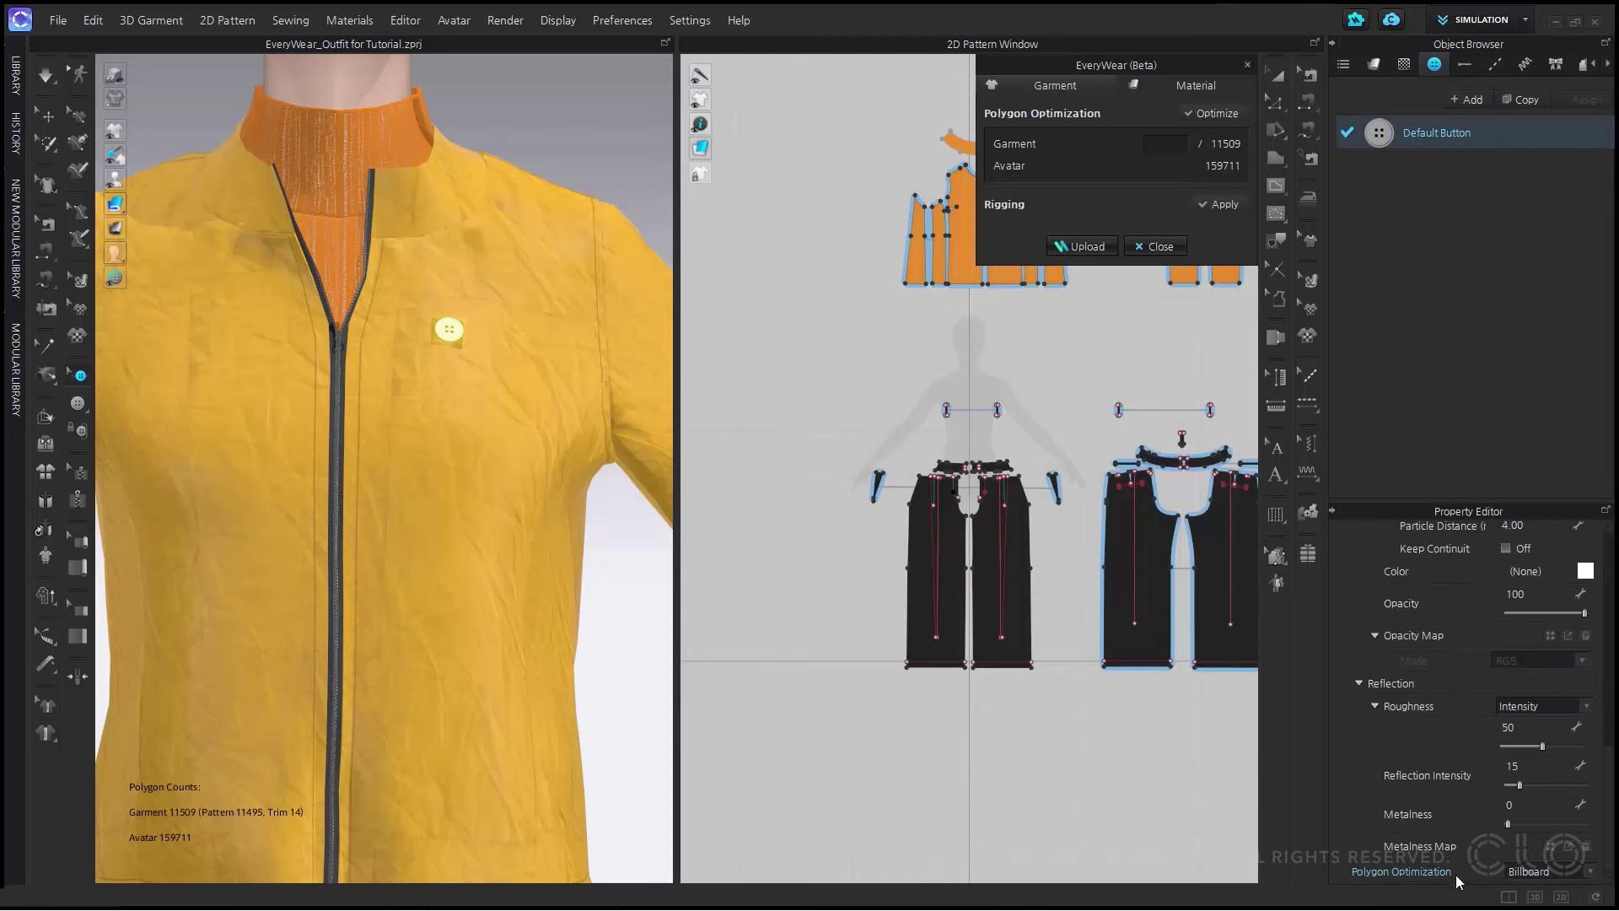
left_click(1533, 875)
left_click(1533, 886)
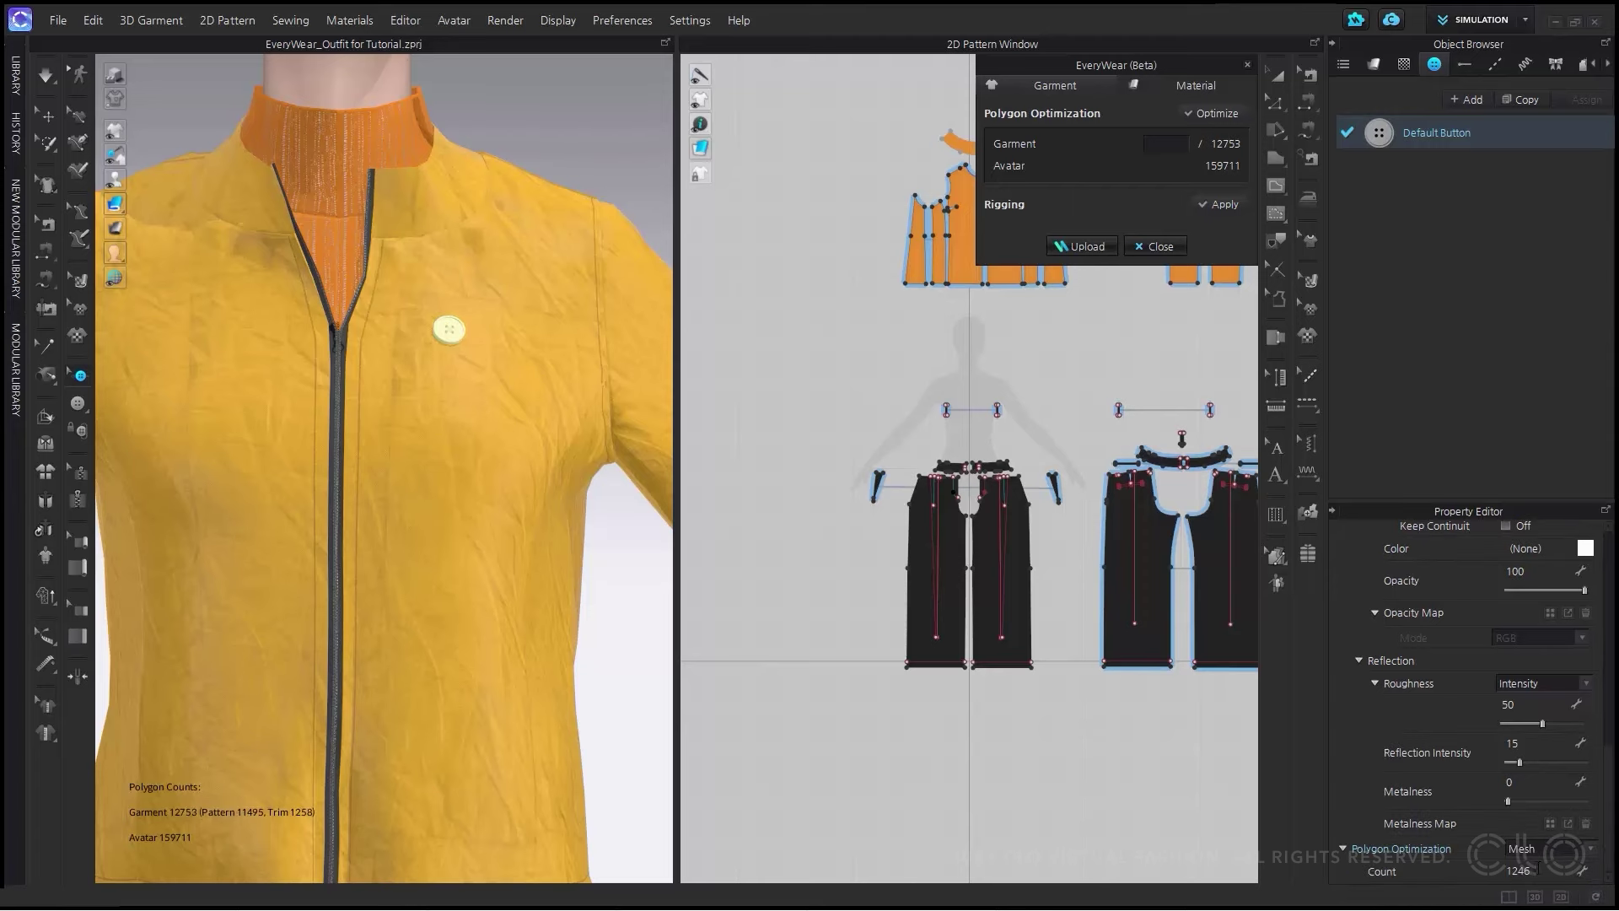
Set the button mesh's polygon count to 300
double_click(1536, 870)
type("300")
key("Return")
scroll(463, 433, "up", 6)
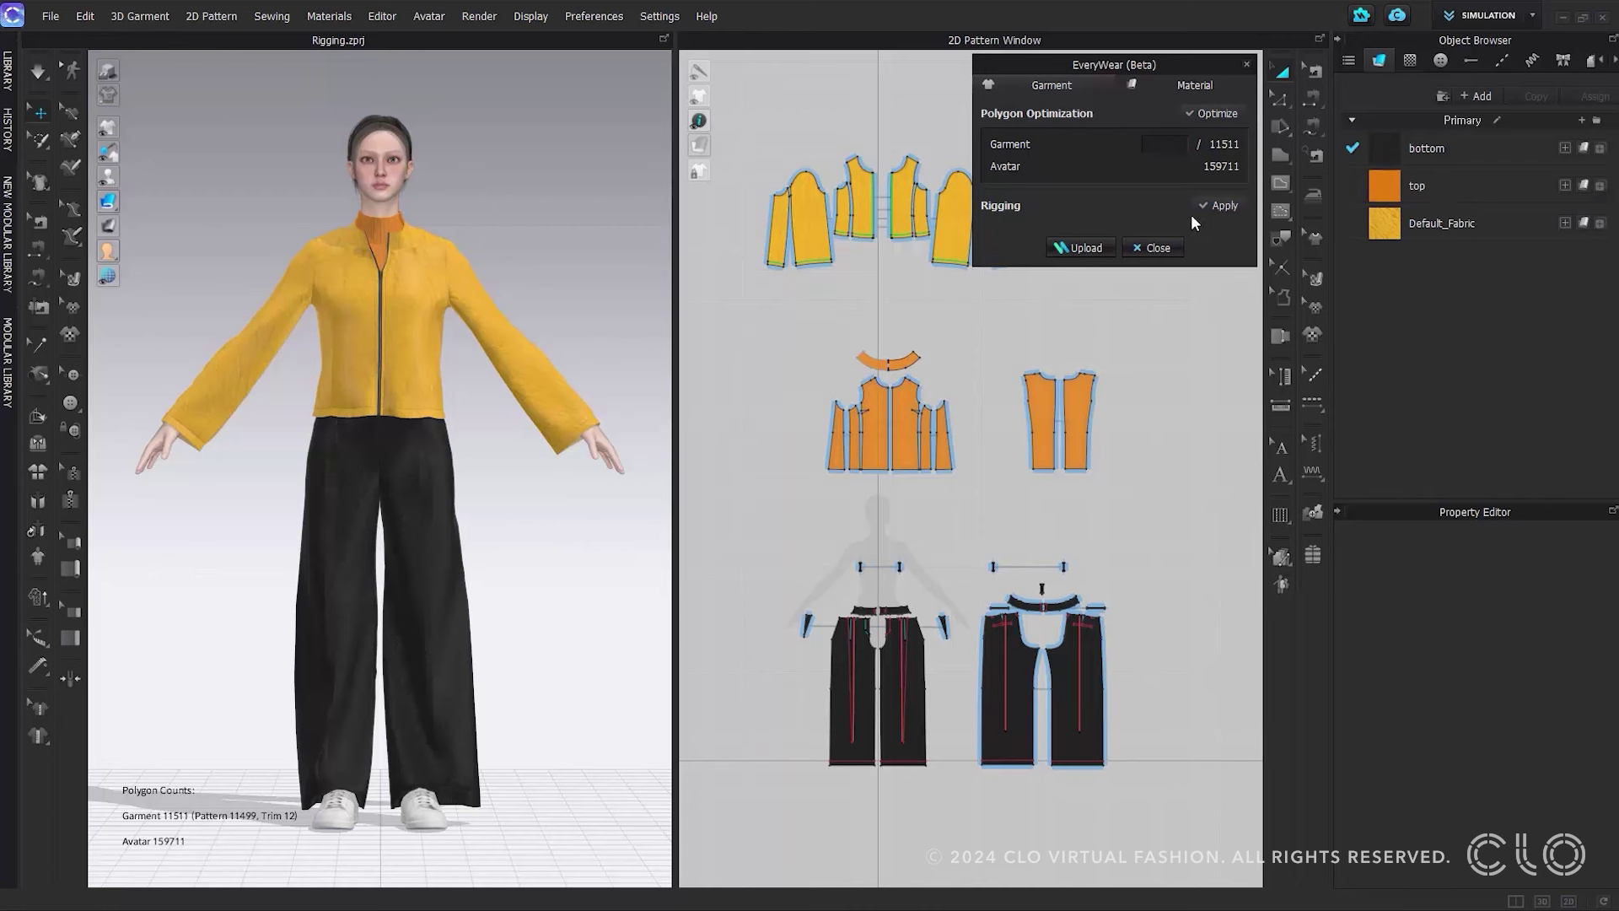
Apply the avatar's rigging to the garment and check the fit in several avatar poses
left_click(1212, 205)
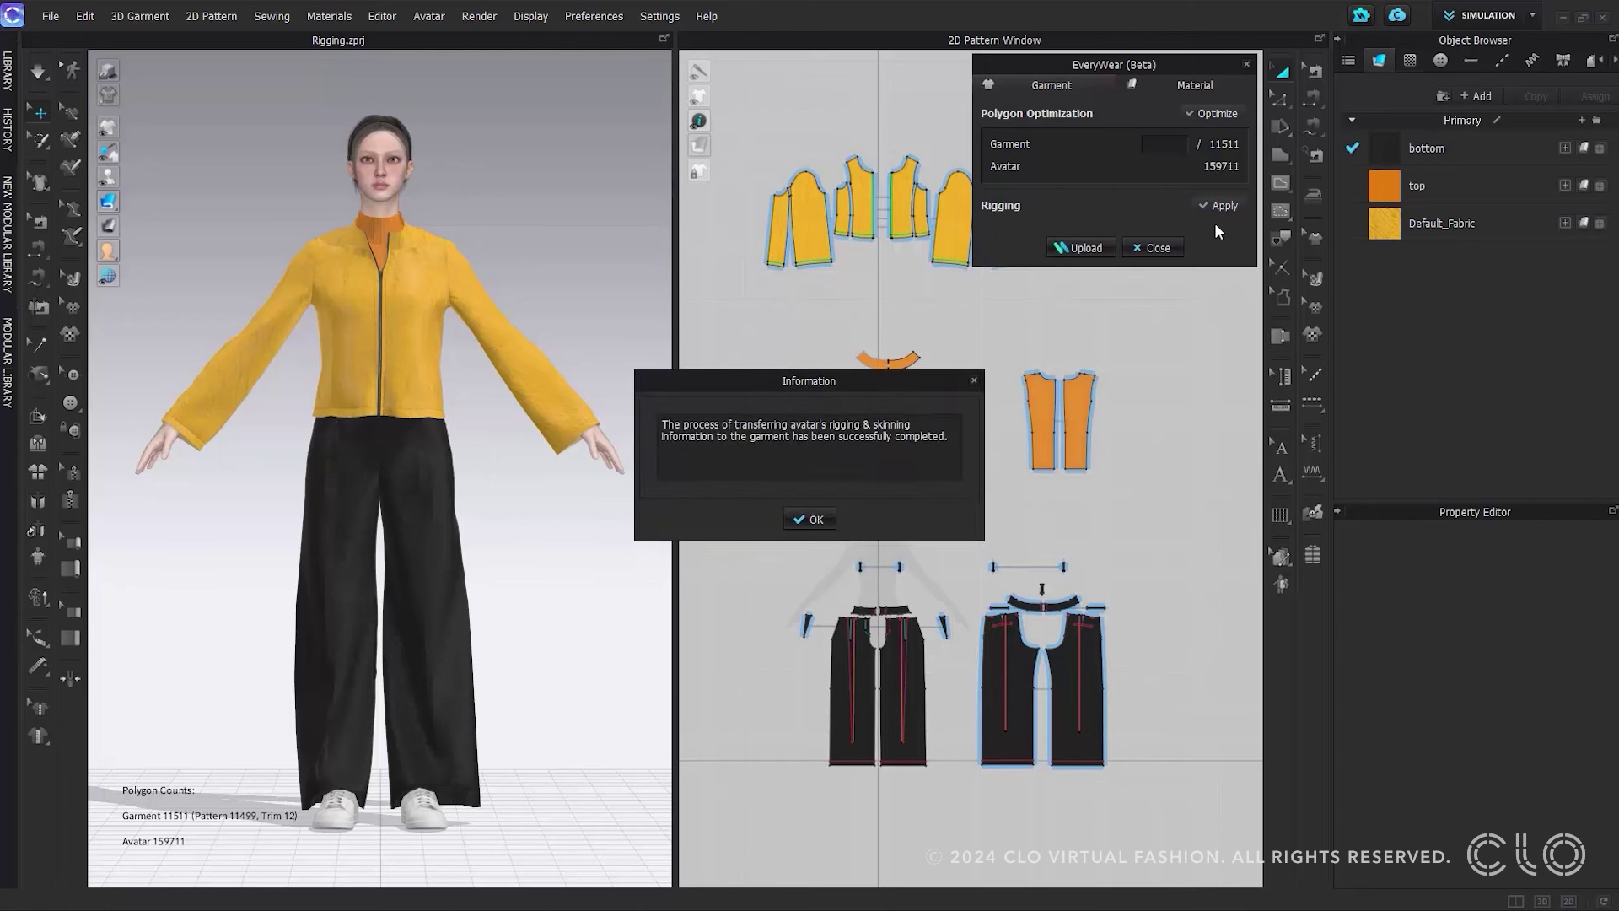
left_click(809, 519)
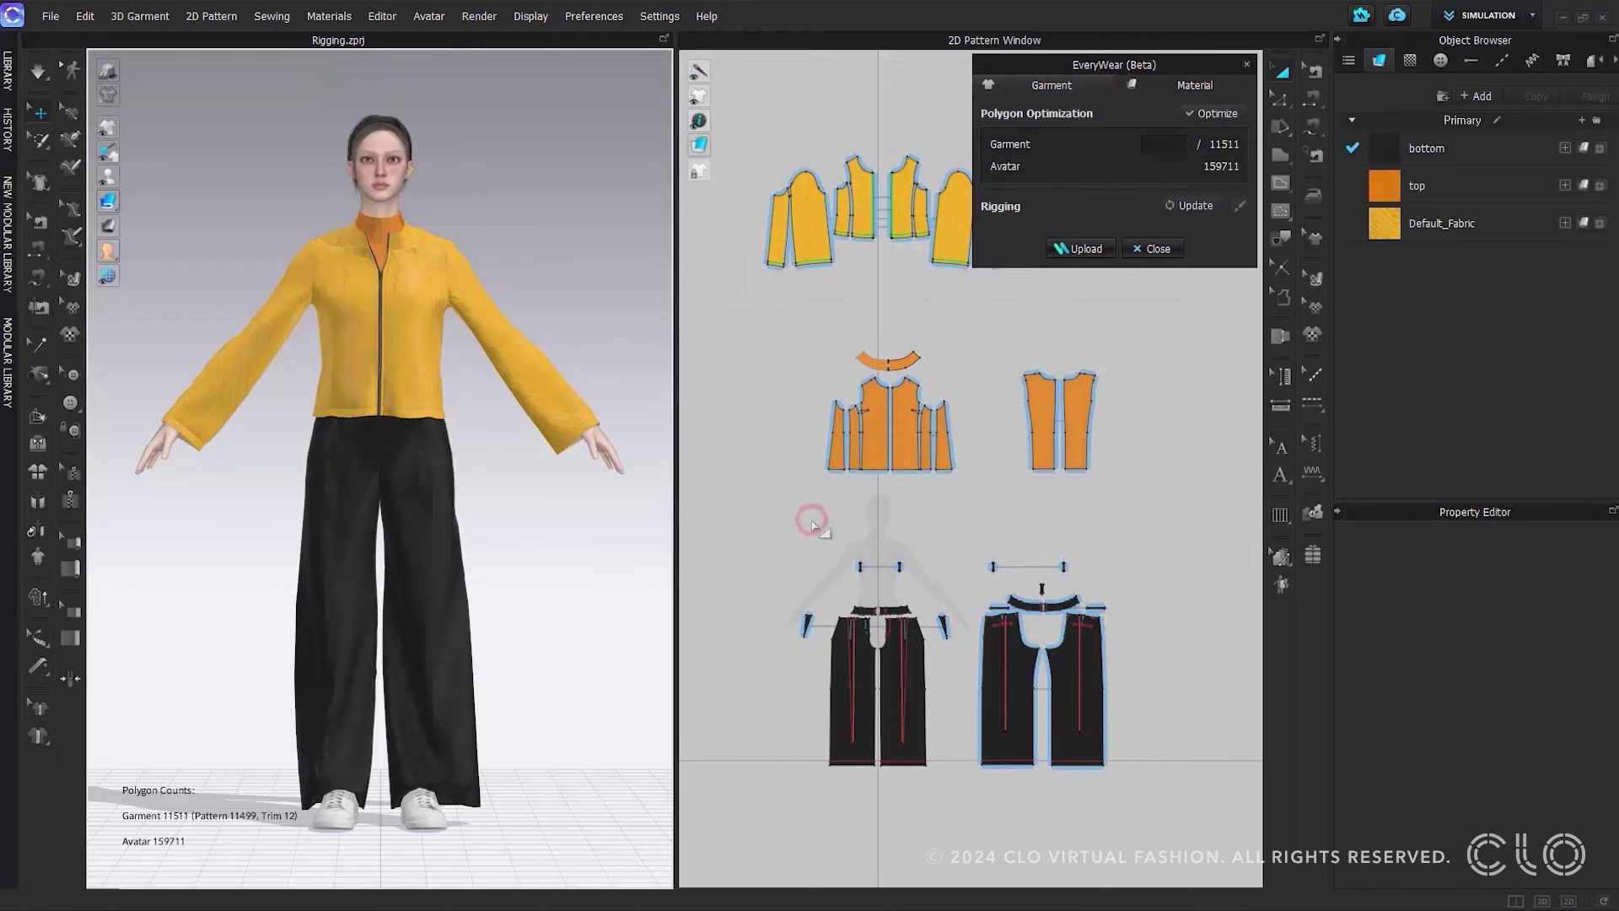
left_click(811, 518)
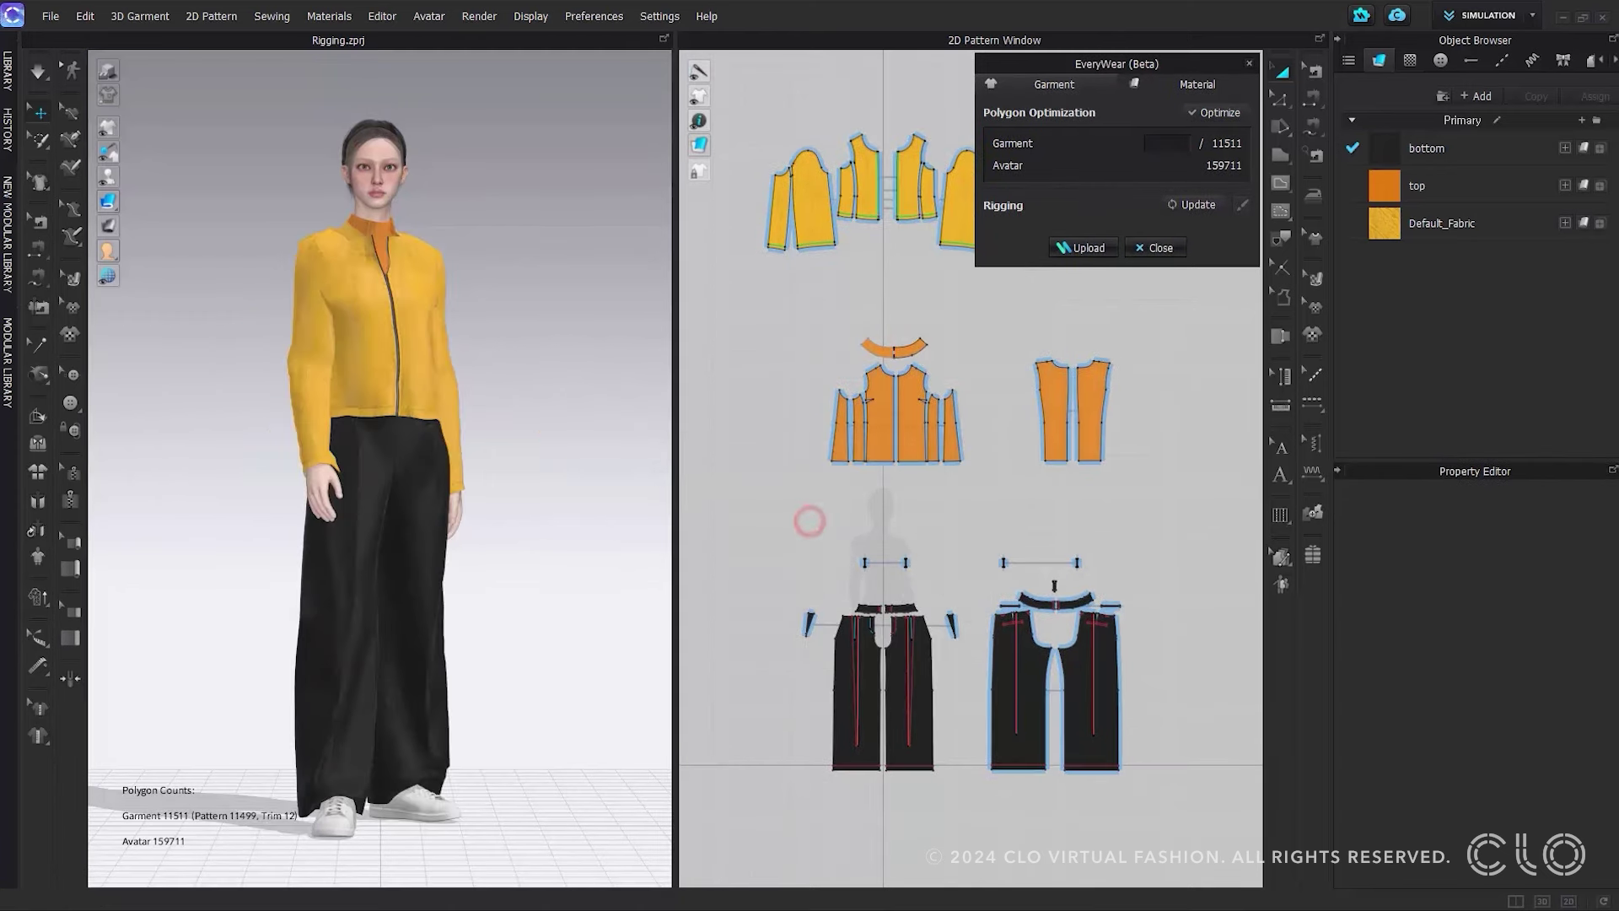
left_click(812, 519)
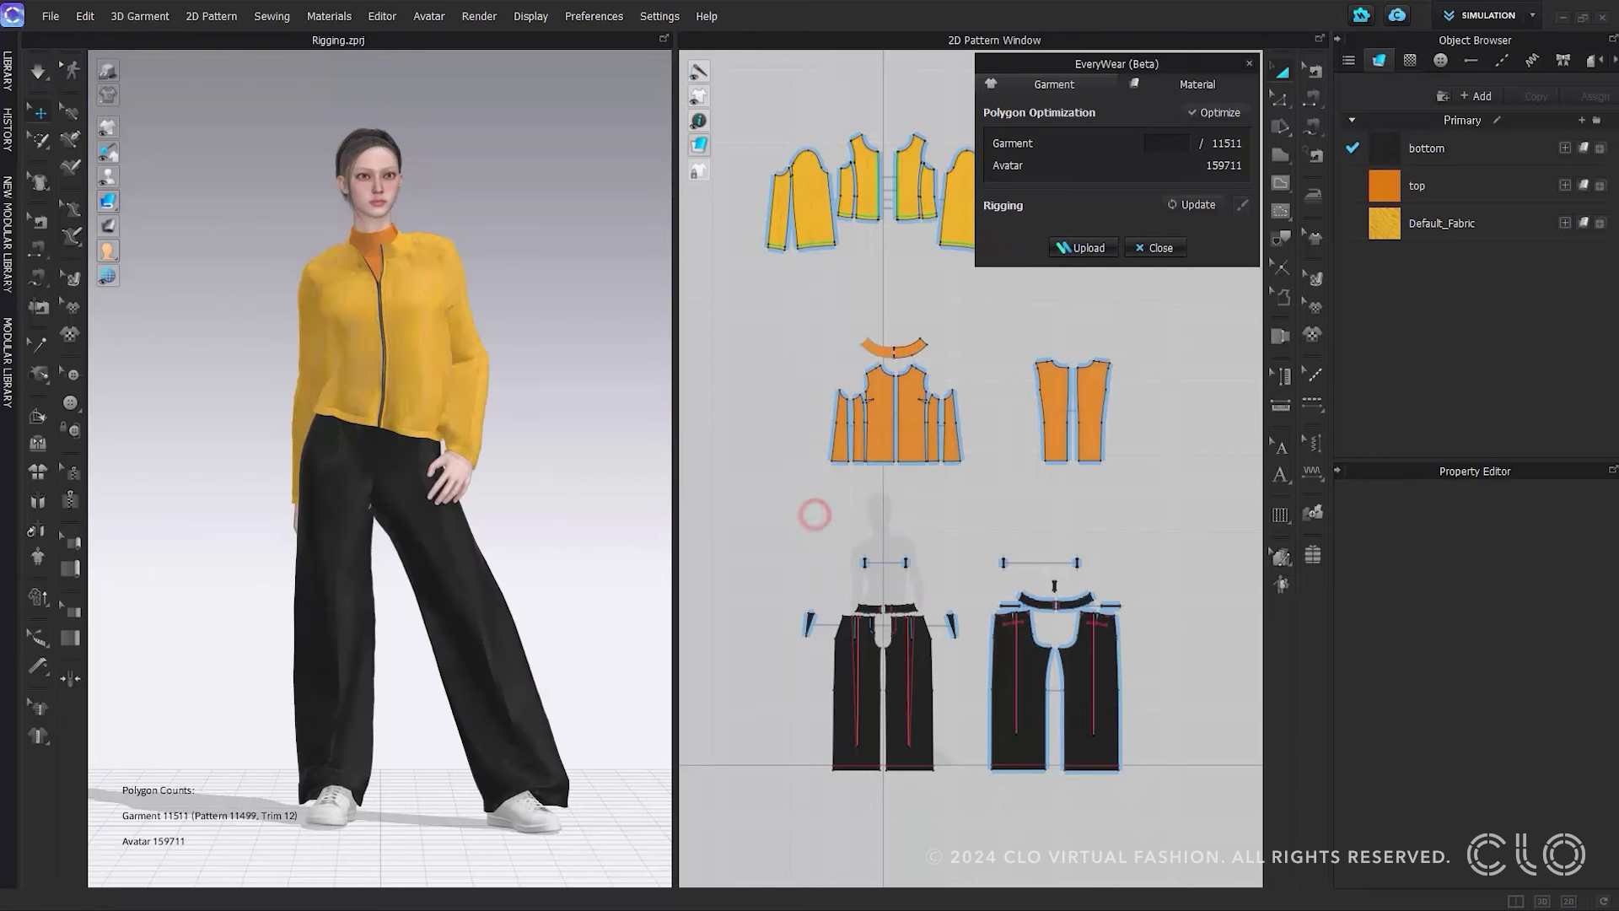
left_click(811, 518)
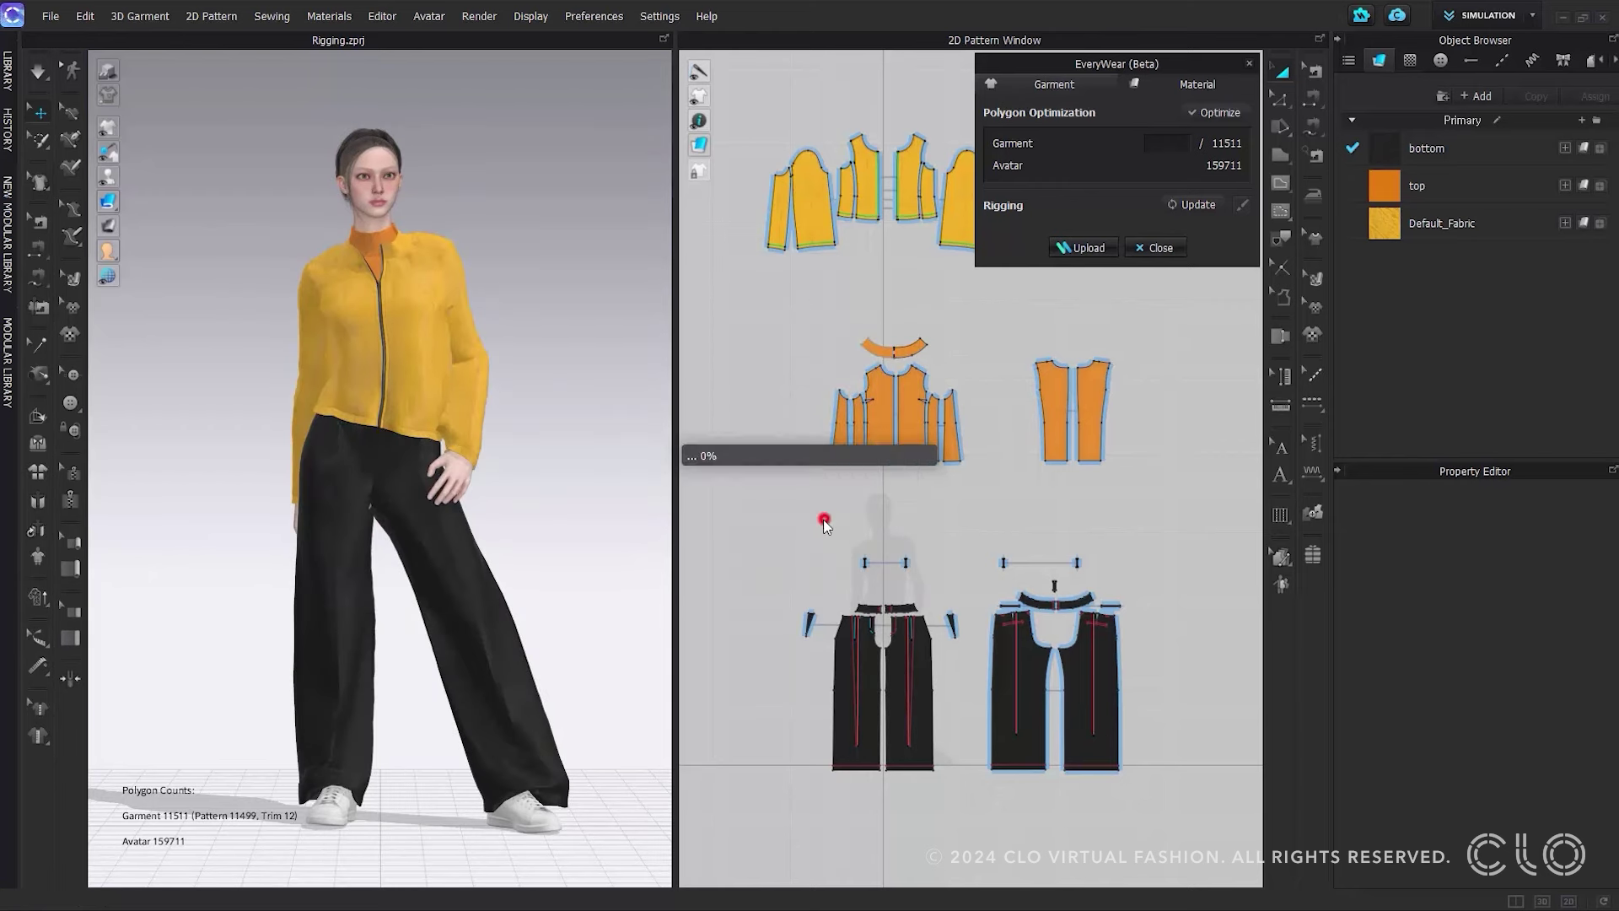
left_click(811, 518)
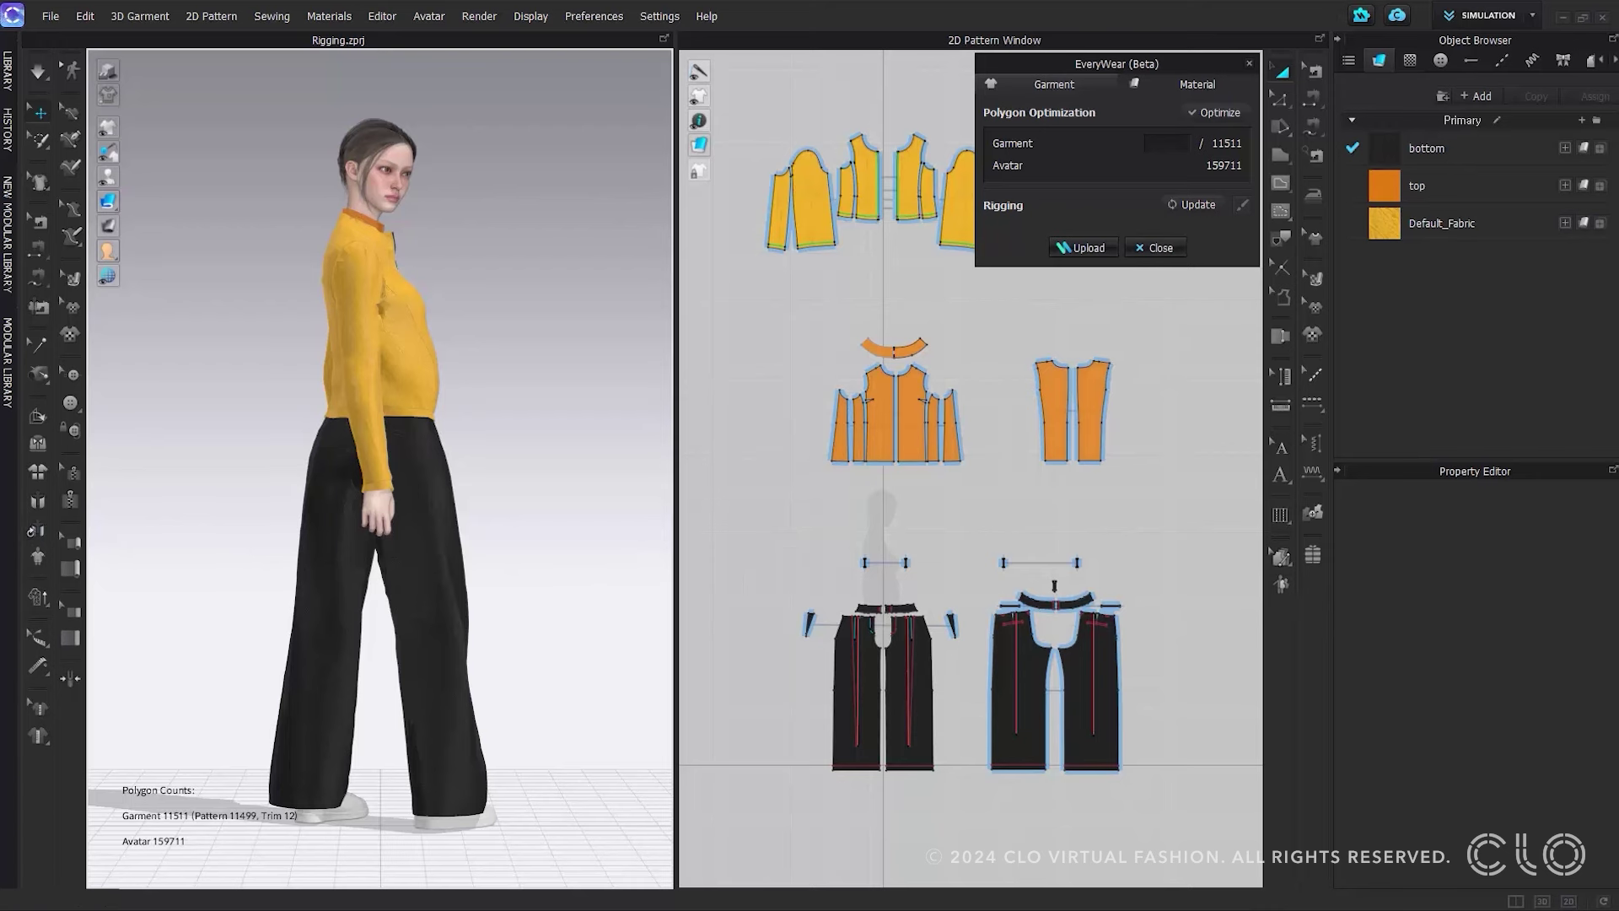
left_click(811, 519)
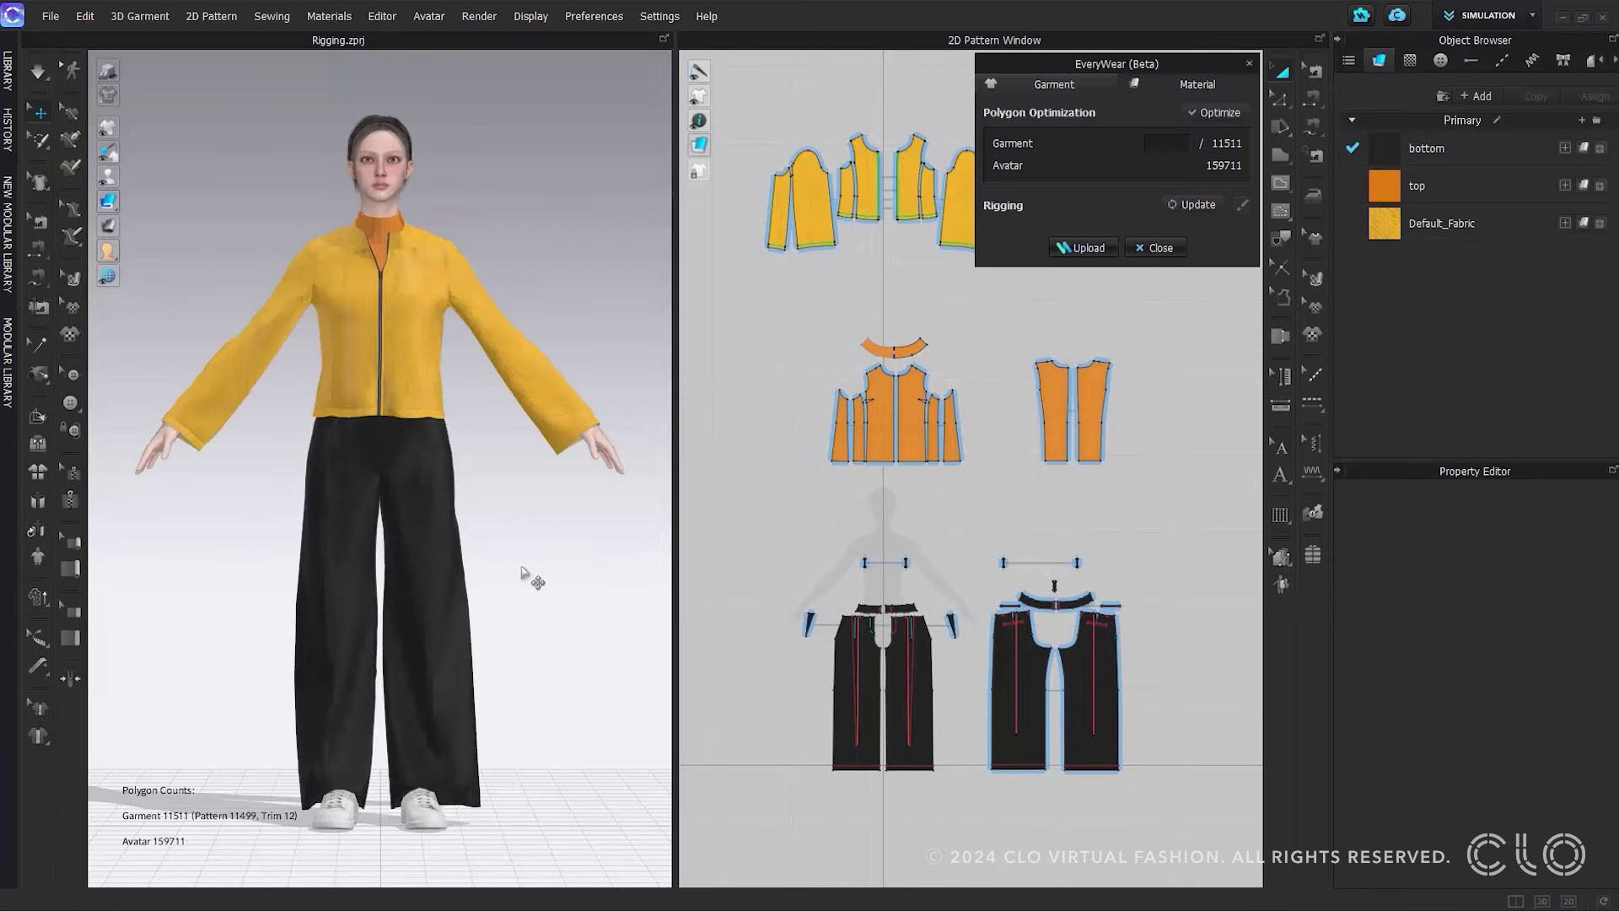
Try to simulate the rigged garment, backing out at the prompt about deleting the rigging information
key("space")
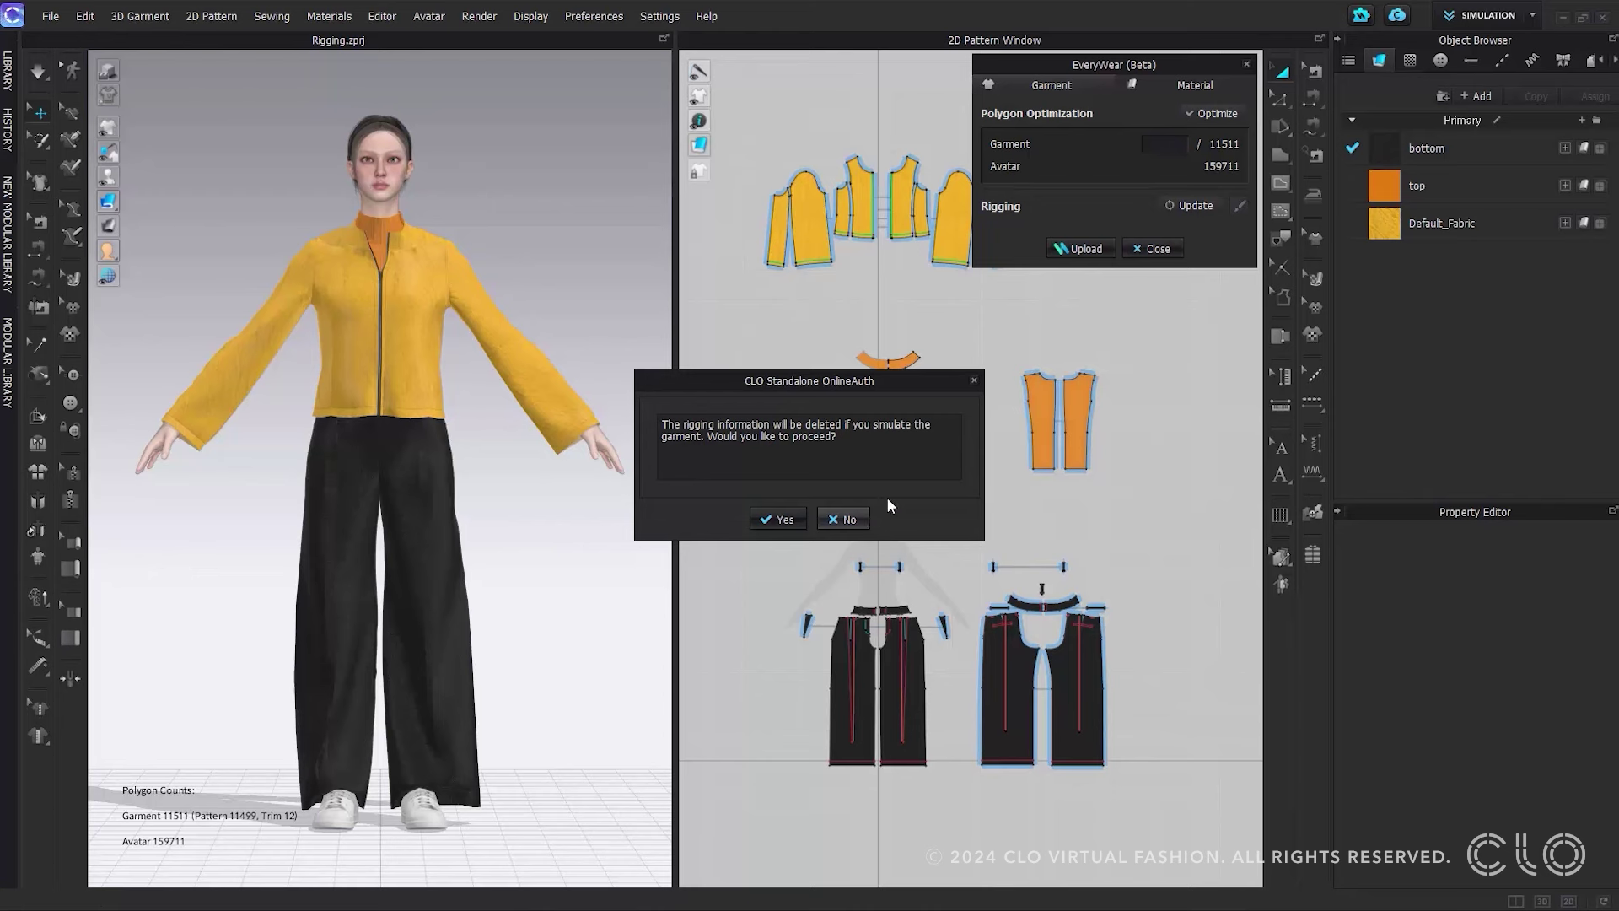
left_click(976, 382)
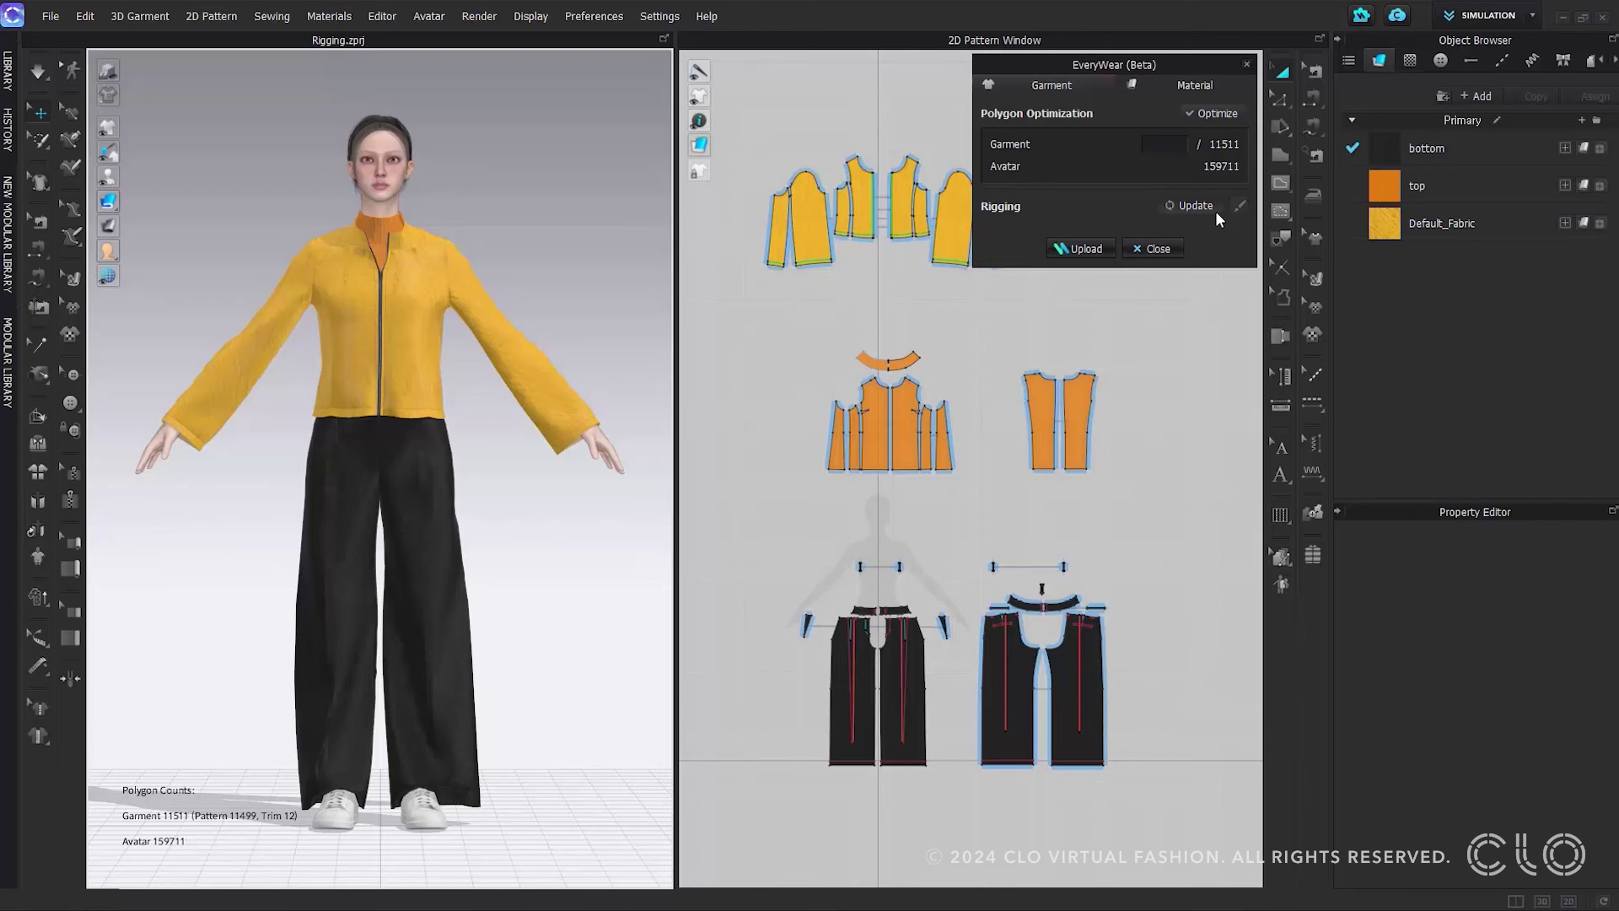
Start editing the garment's rigging weights and inspect the weight maps of the torso, thigh, lower leg and shoulder bones
left_click(1237, 206)
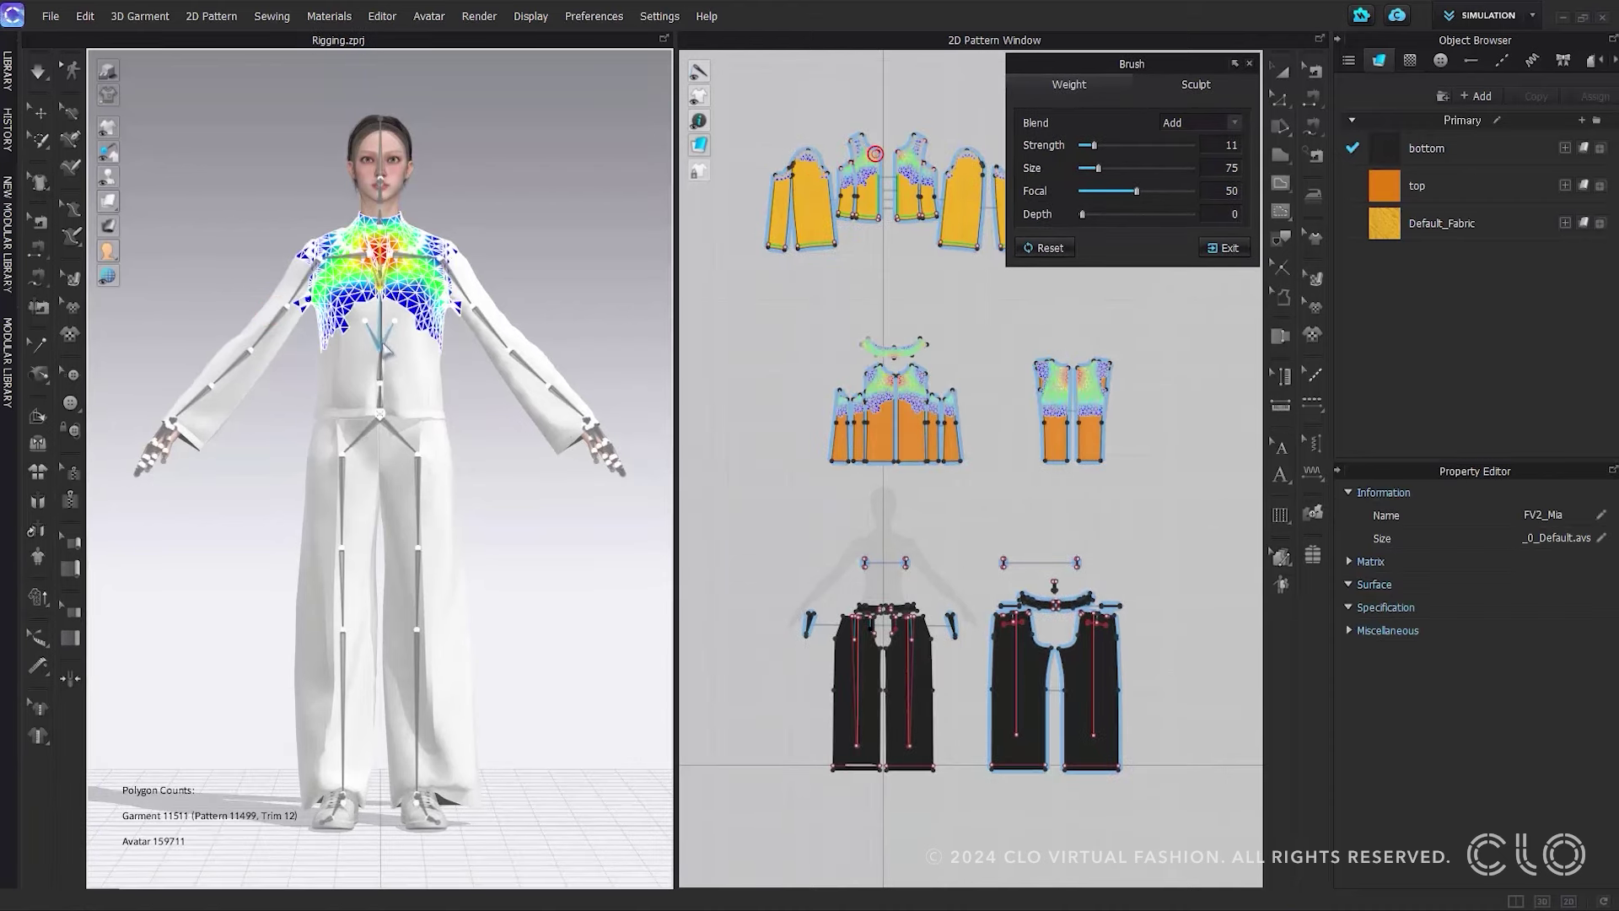
left_click(382, 344)
left_click(382, 344)
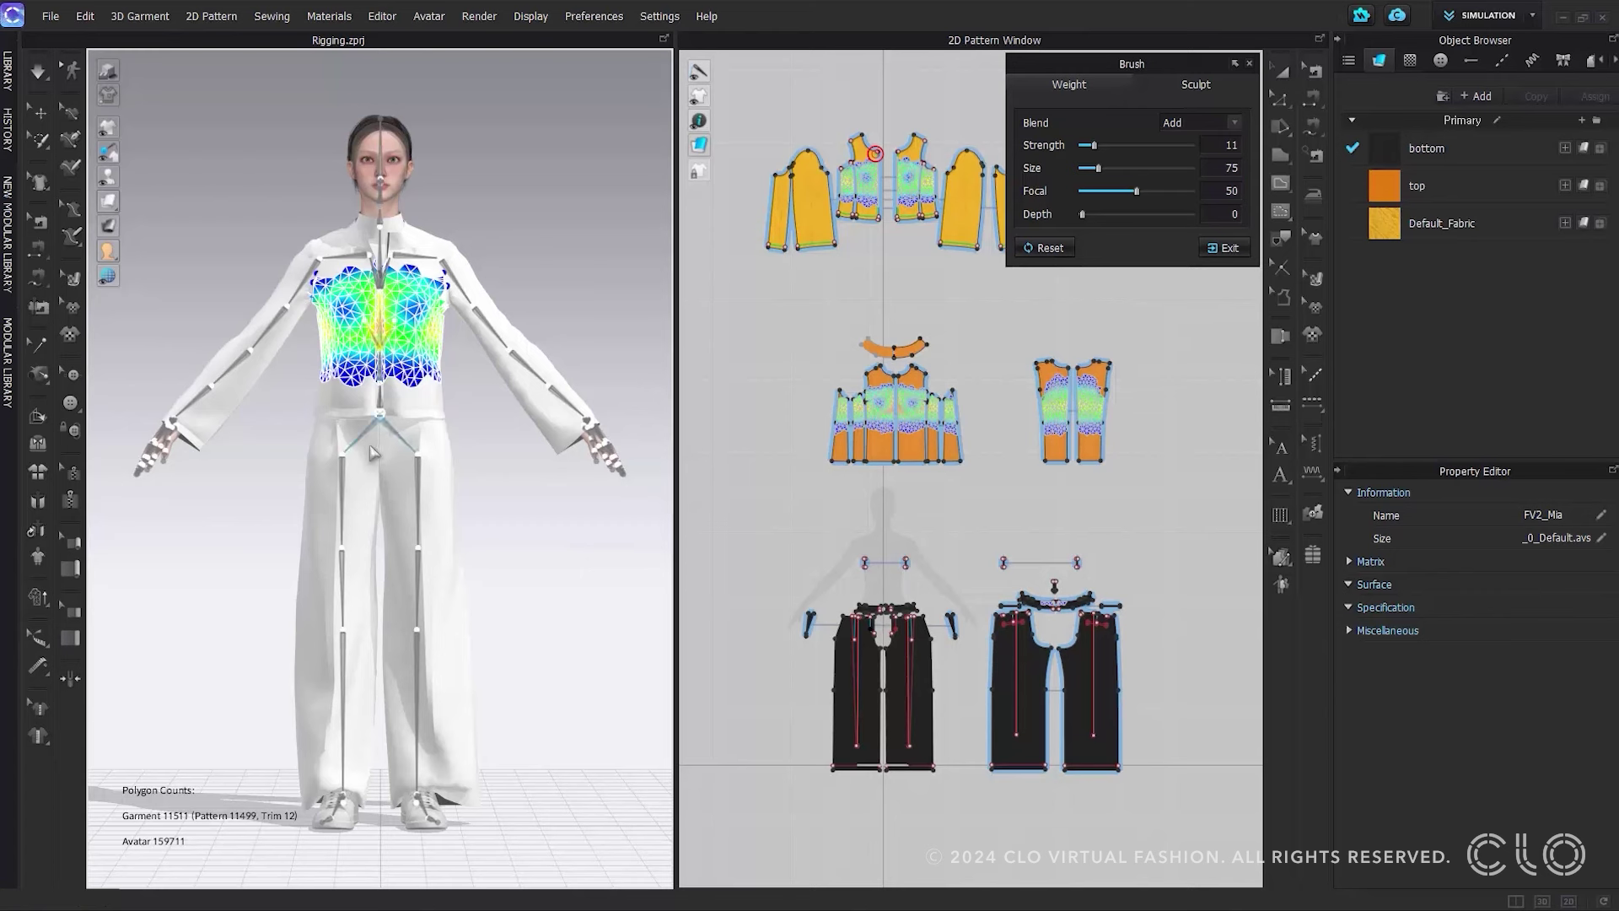
left_click(353, 474)
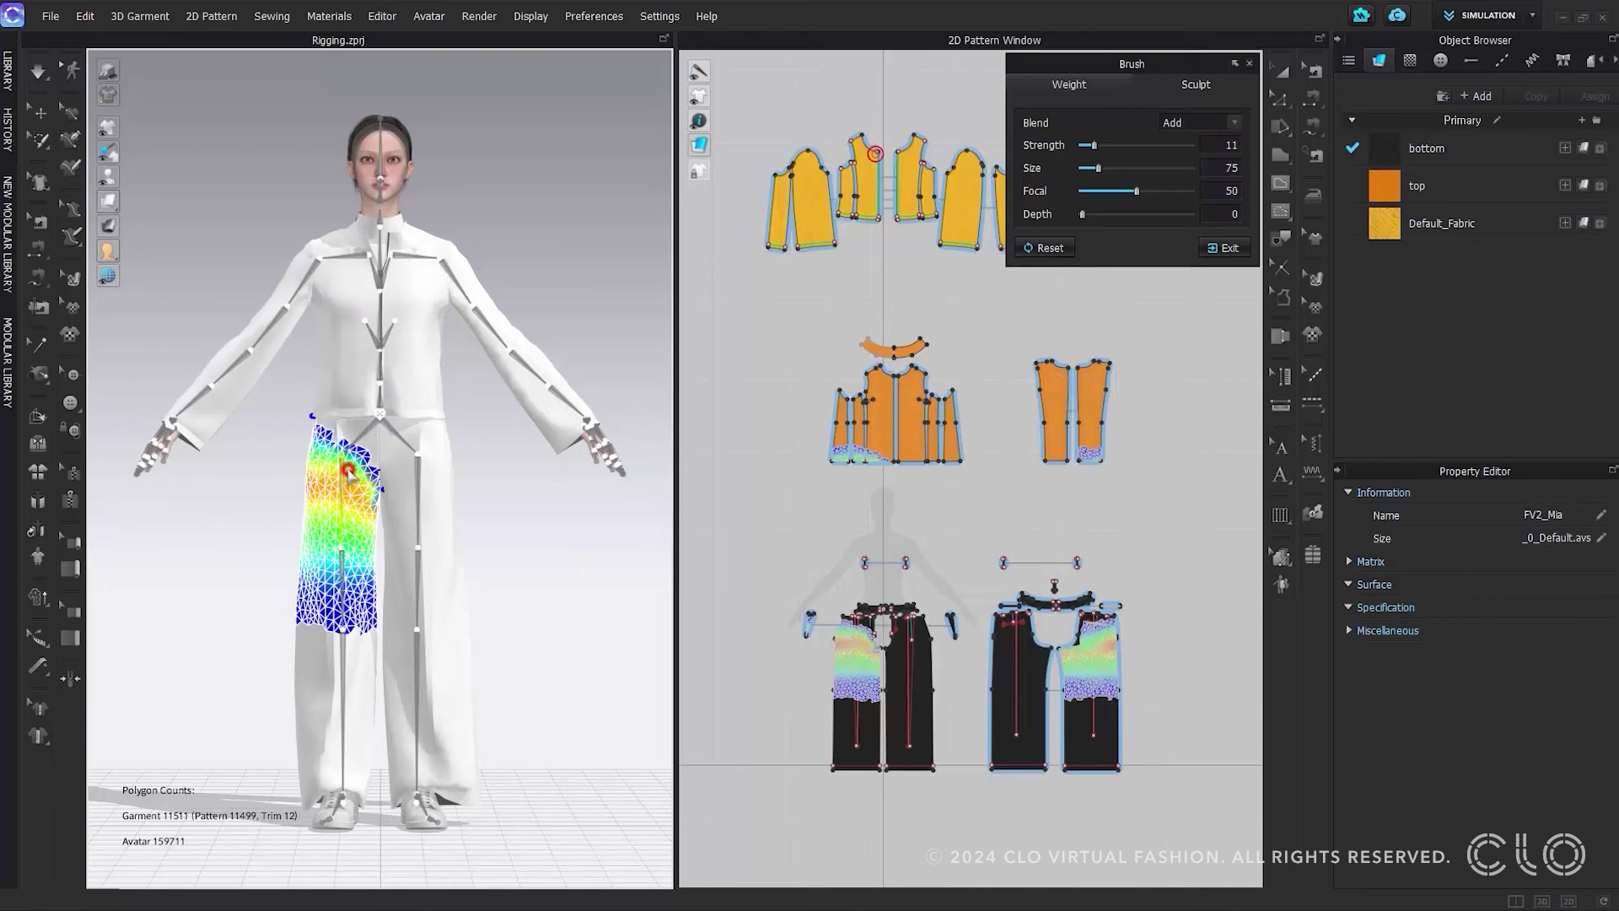
left_click(419, 685)
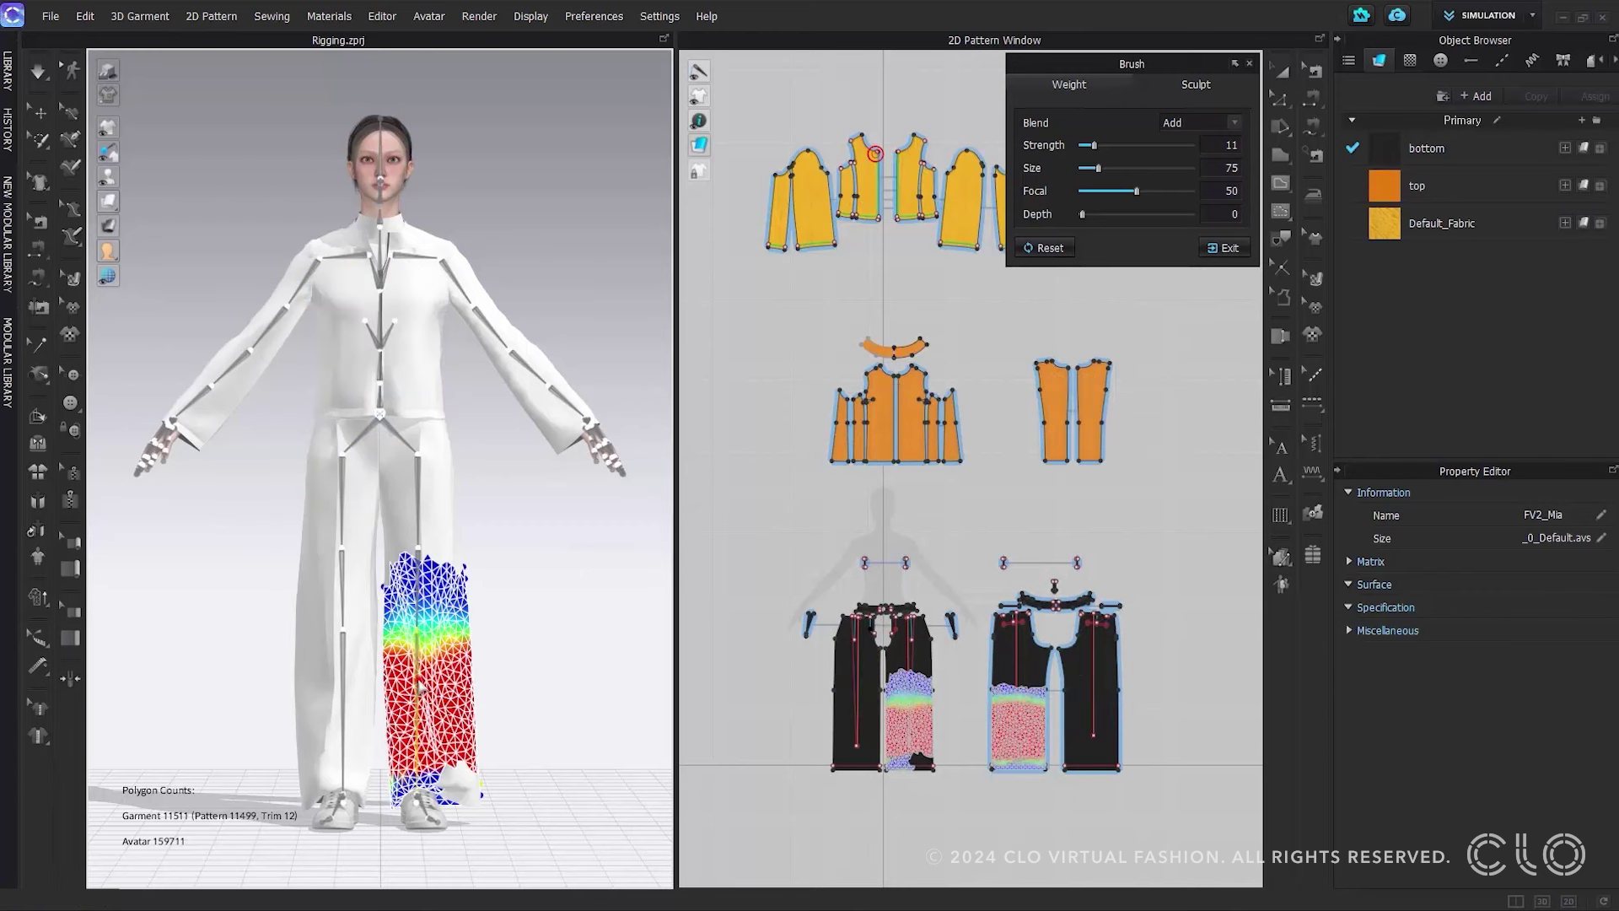
left_click(312, 280)
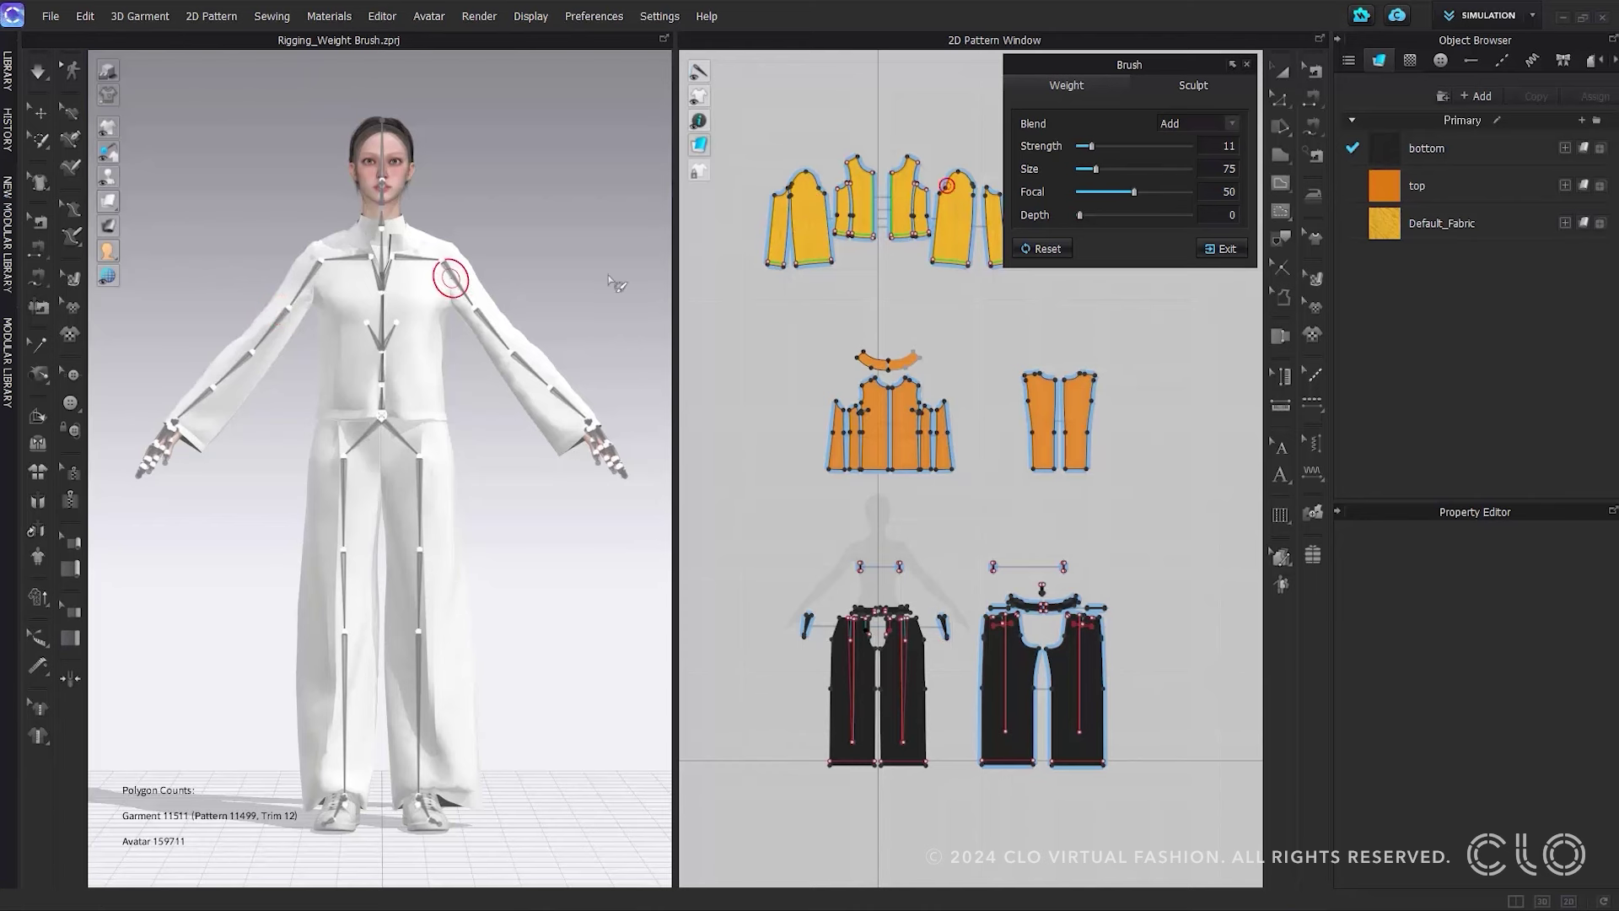
Set the weight brush to strength 51 and size 297, keeping the Add blend mode, for work at the avatar's shoulder
left_click(1229, 127)
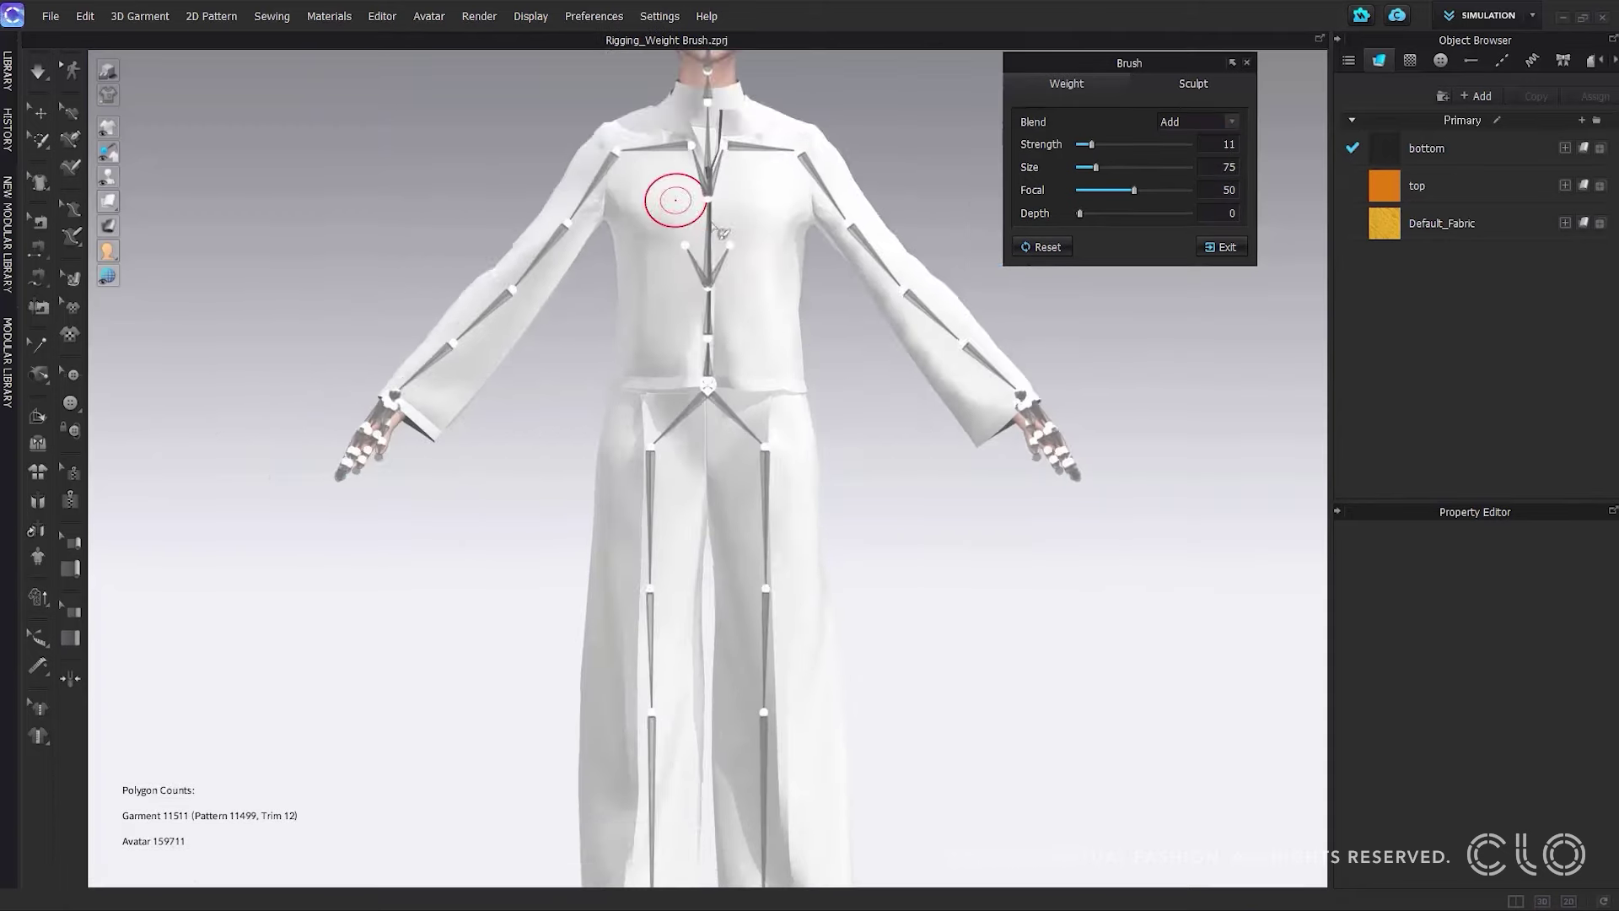
scroll(692, 436, "up", 5)
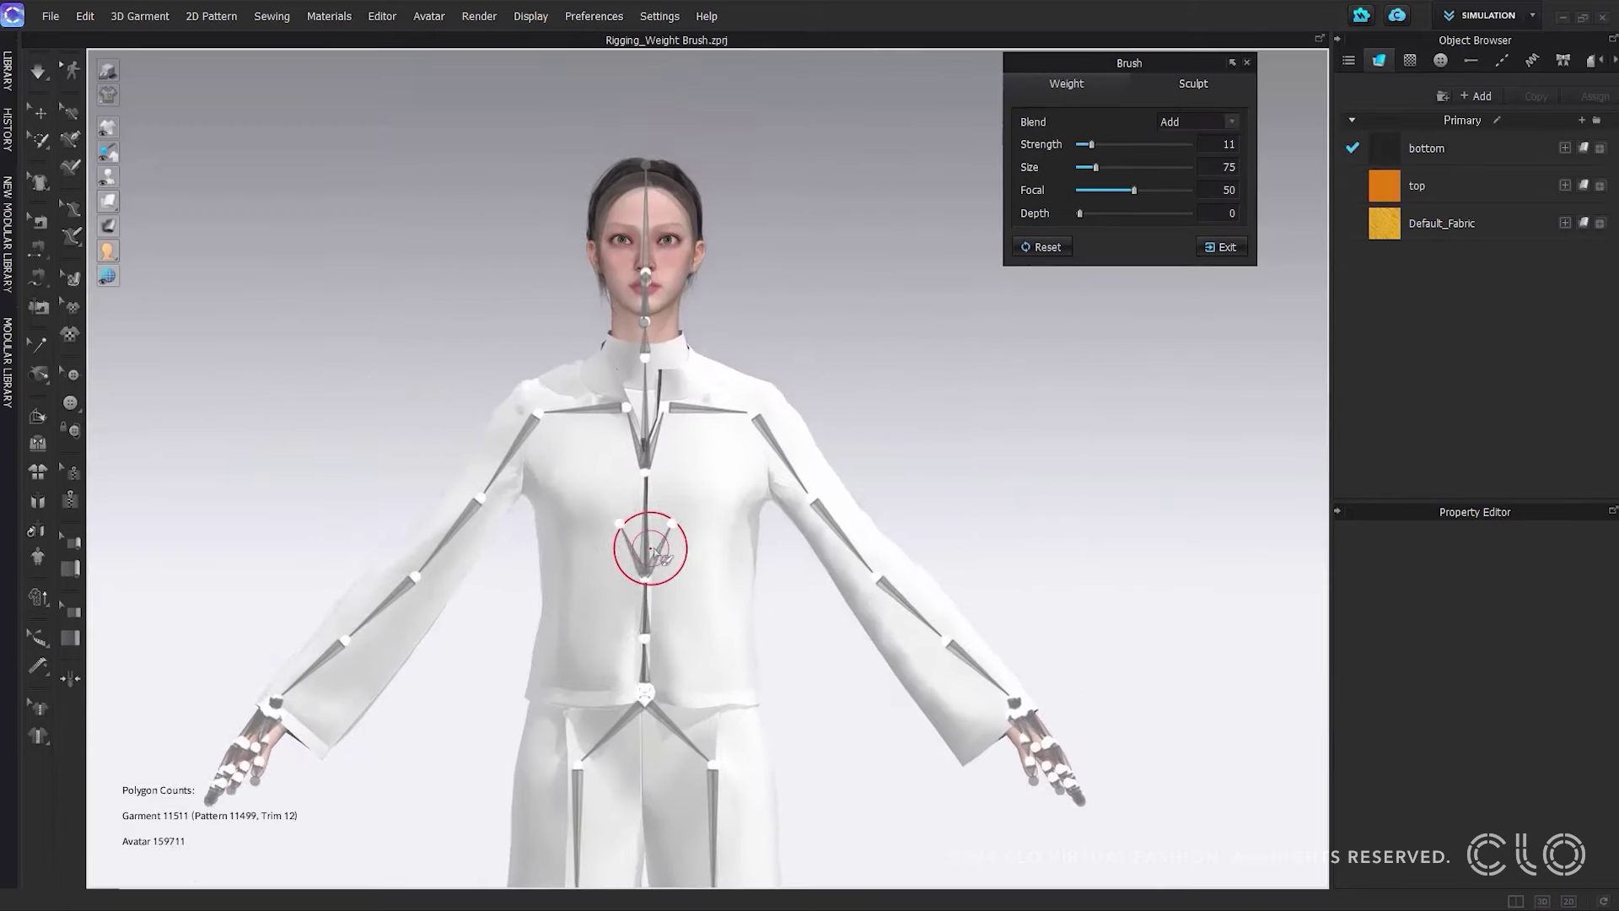
scroll(691, 436, "down", 3)
scroll(686, 441, "up", 5)
mouse_move(686, 441)
right_mouse_down()
mouse_move(759, 360)
mouse_move(802, 372)
right_mouse_up()
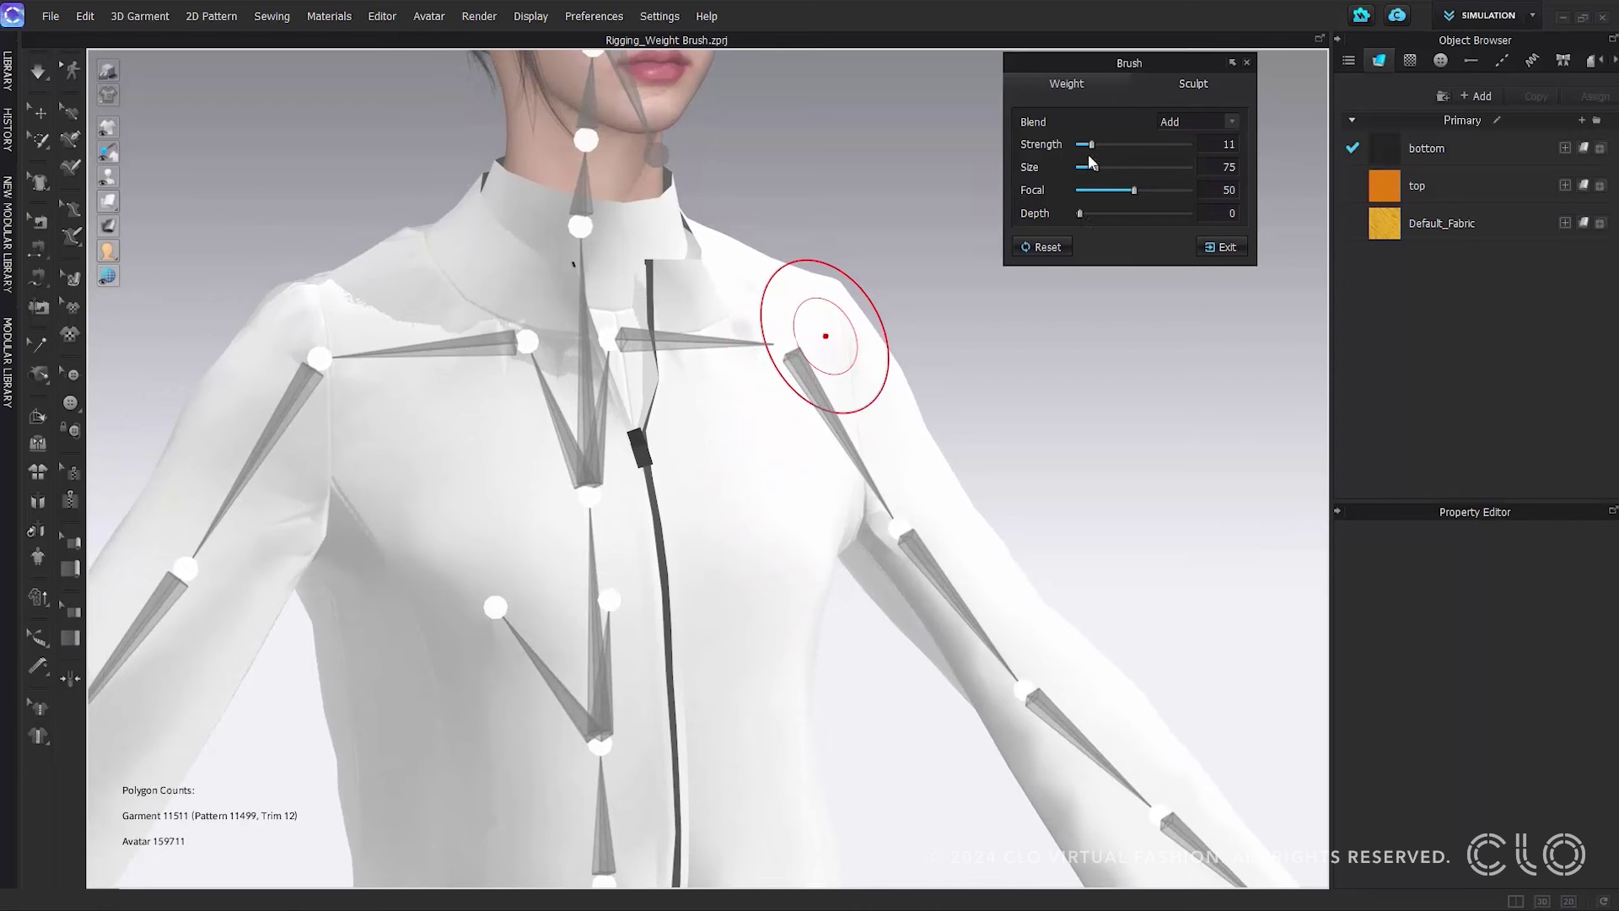
mouse_move(1091, 144)
left_mouse_down()
mouse_move(1166, 149)
mouse_move(1137, 158)
left_mouse_up()
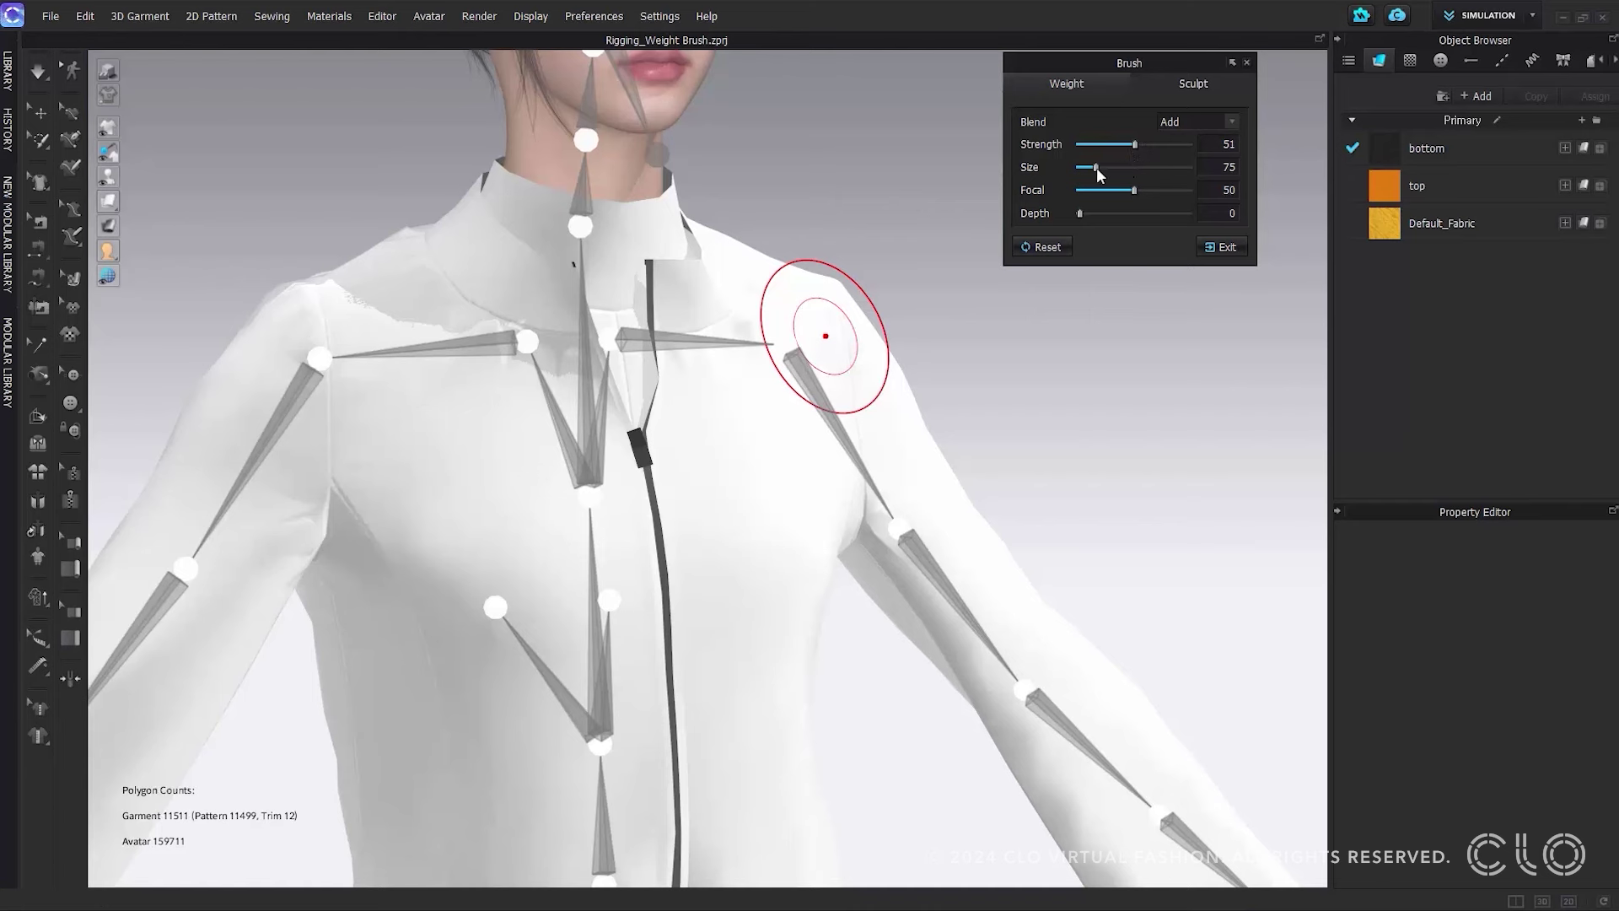
left_click_drag(1096, 167, 1145, 174)
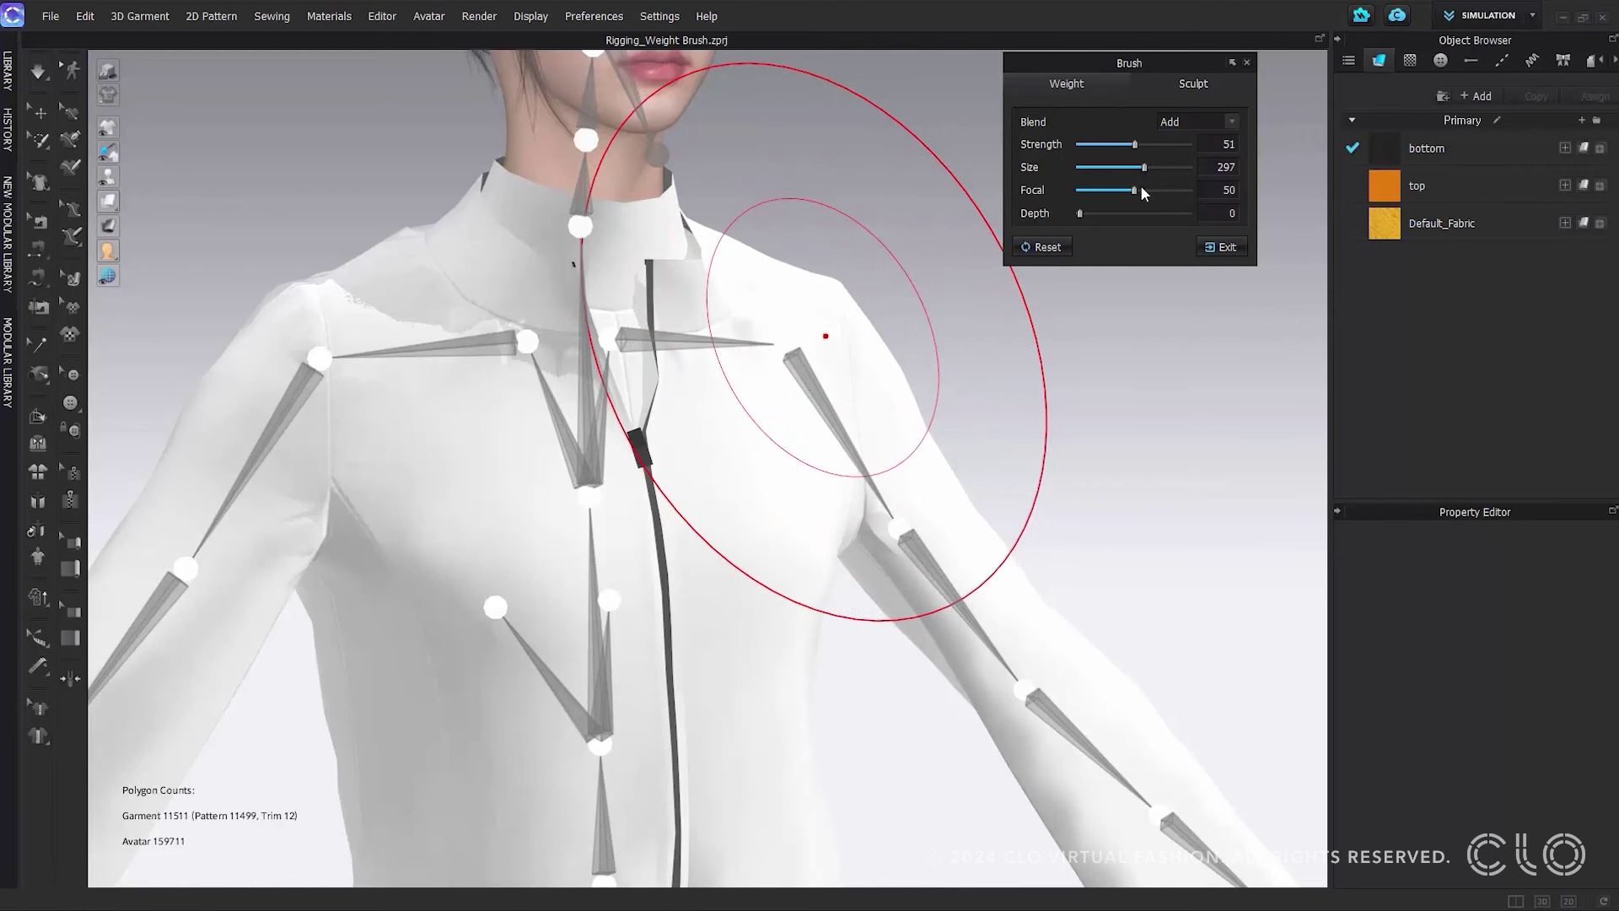
Set the weight brush's focal to 68 and depth to 82, and check the brush from the avatar's side
mouse_move(1135, 192)
left_mouse_down()
mouse_move(1170, 190)
mouse_move(1116, 190)
mouse_move(1153, 191)
mouse_move(1100, 212)
mouse_move(1169, 214)
left_mouse_up()
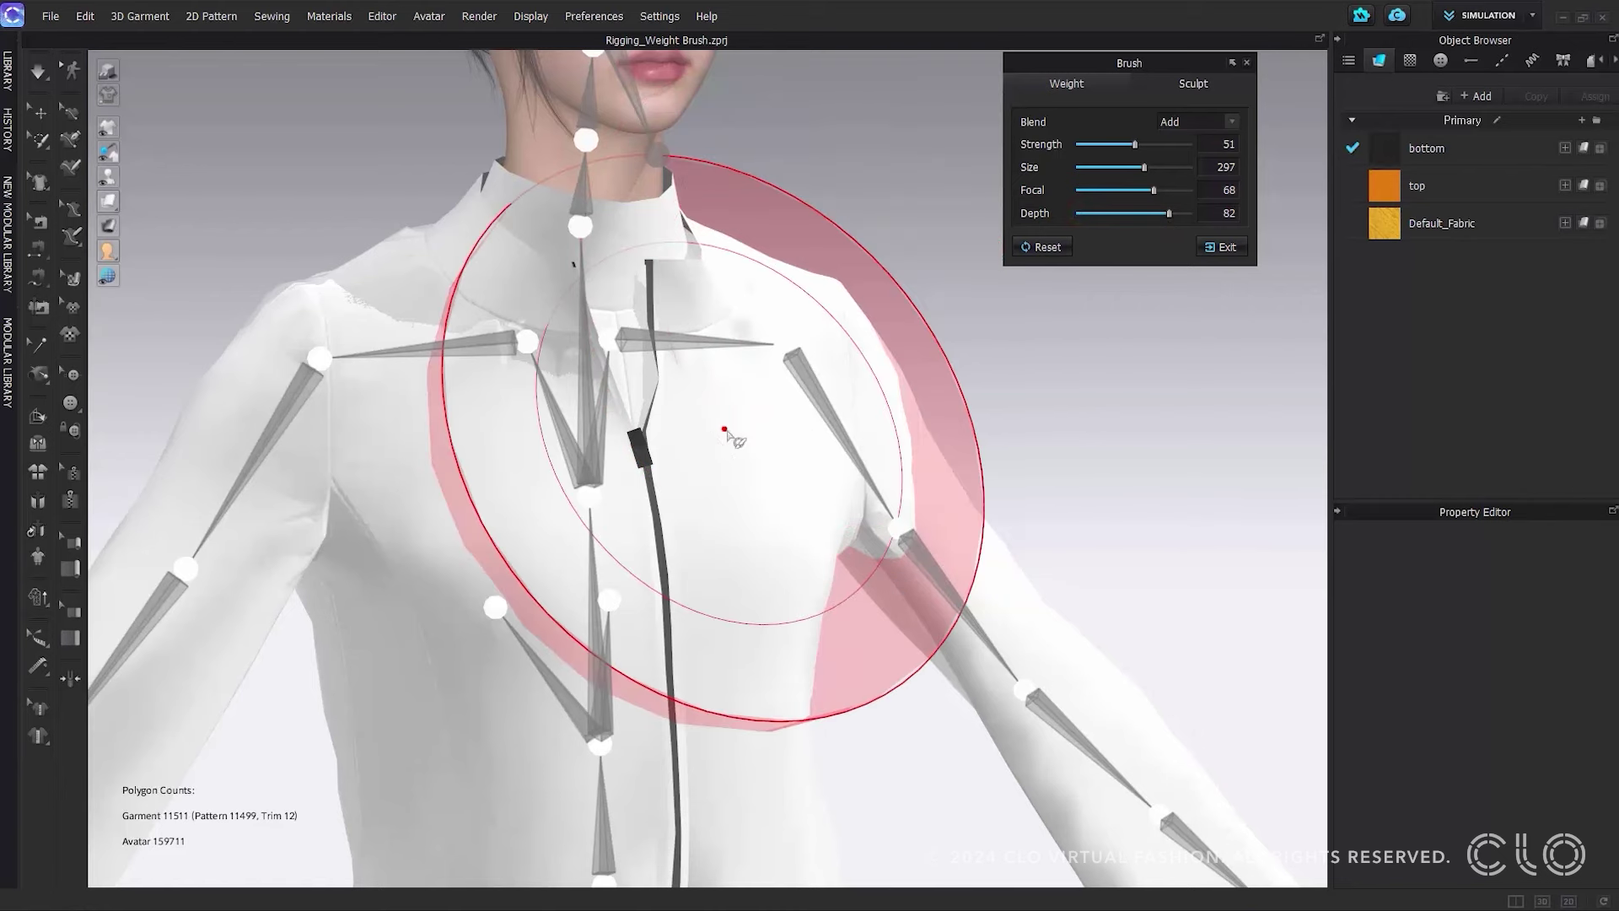
right_click_drag(727, 432, 857, 438)
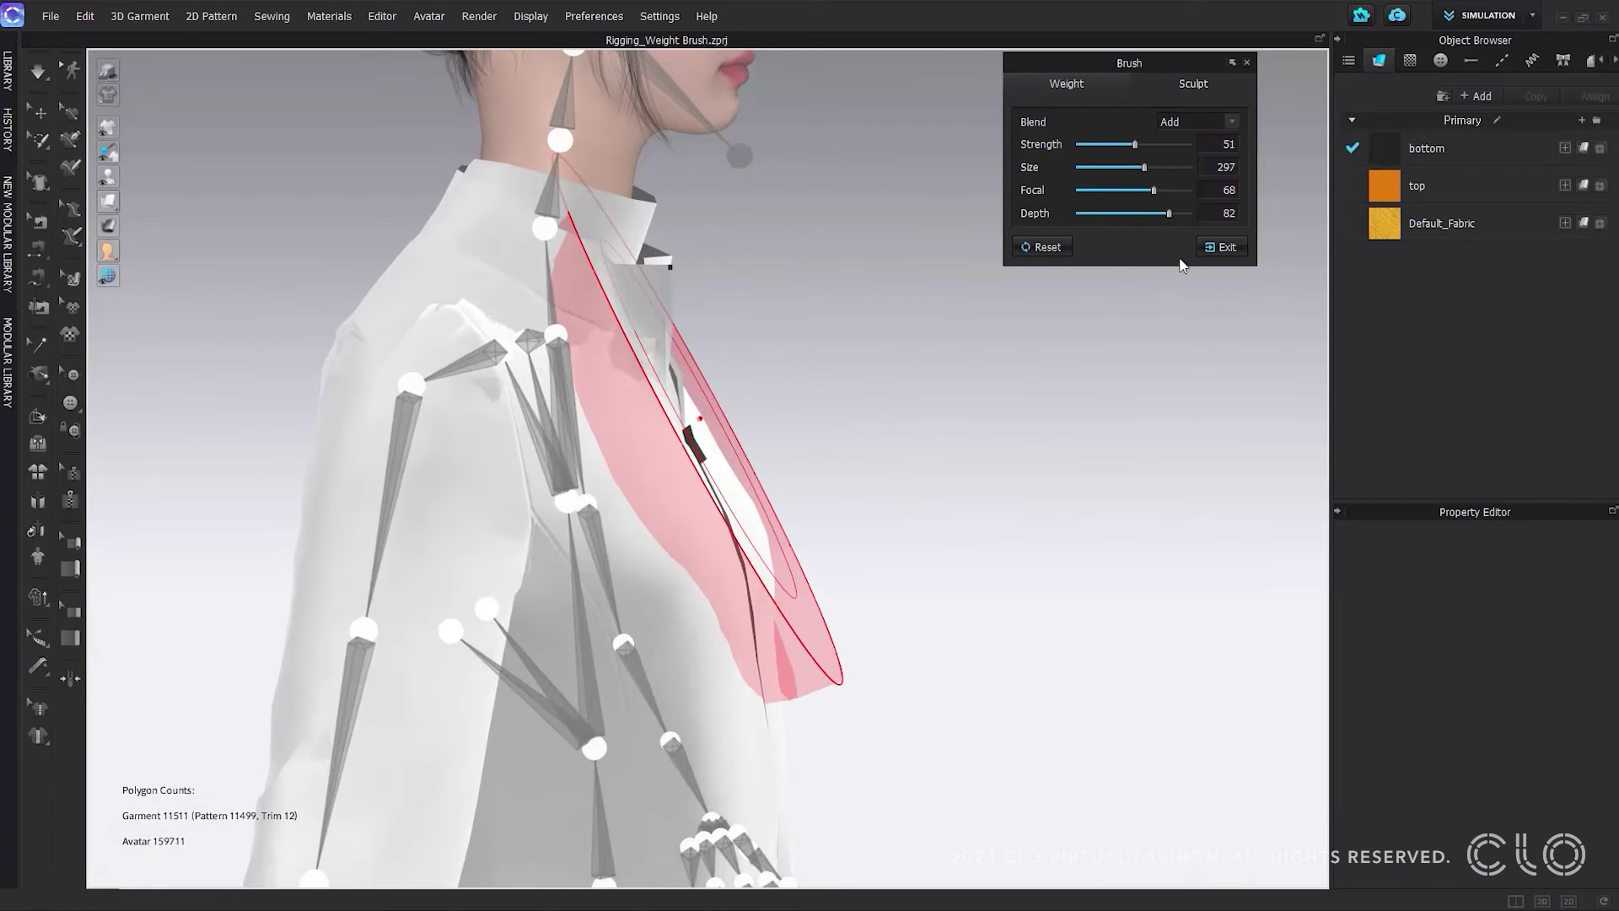
Reset the weight brush to its default settings and exit rigging weight editing
left_click(1037, 248)
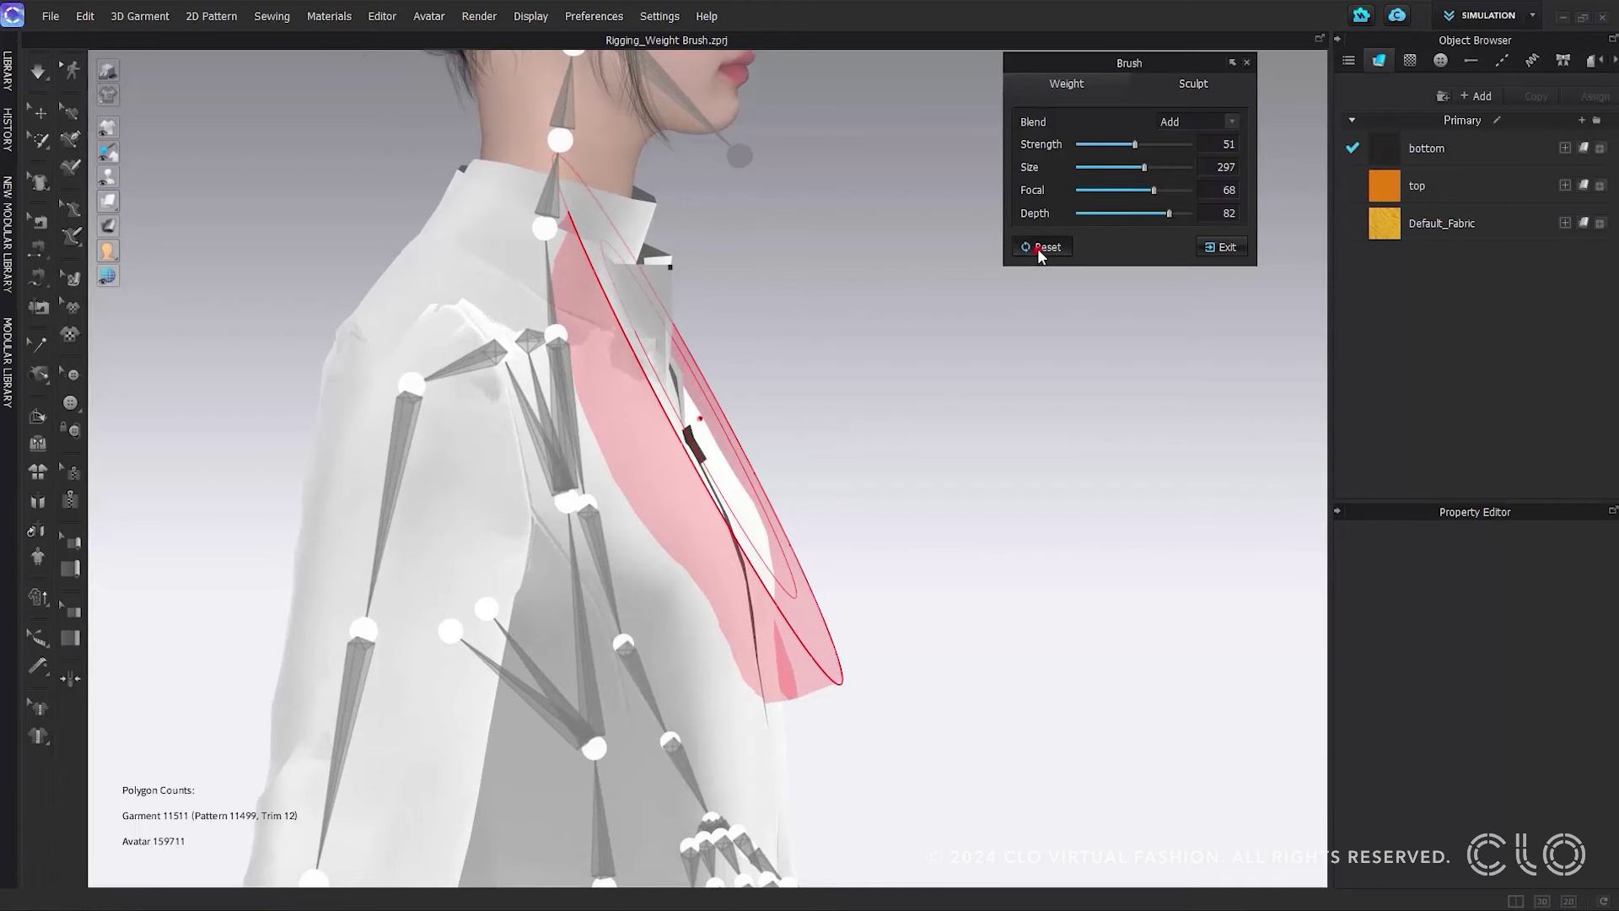
mouse_move(924, 315)
right_mouse_down()
mouse_move(848, 320)
mouse_move(824, 264)
mouse_move(773, 325)
right_mouse_up()
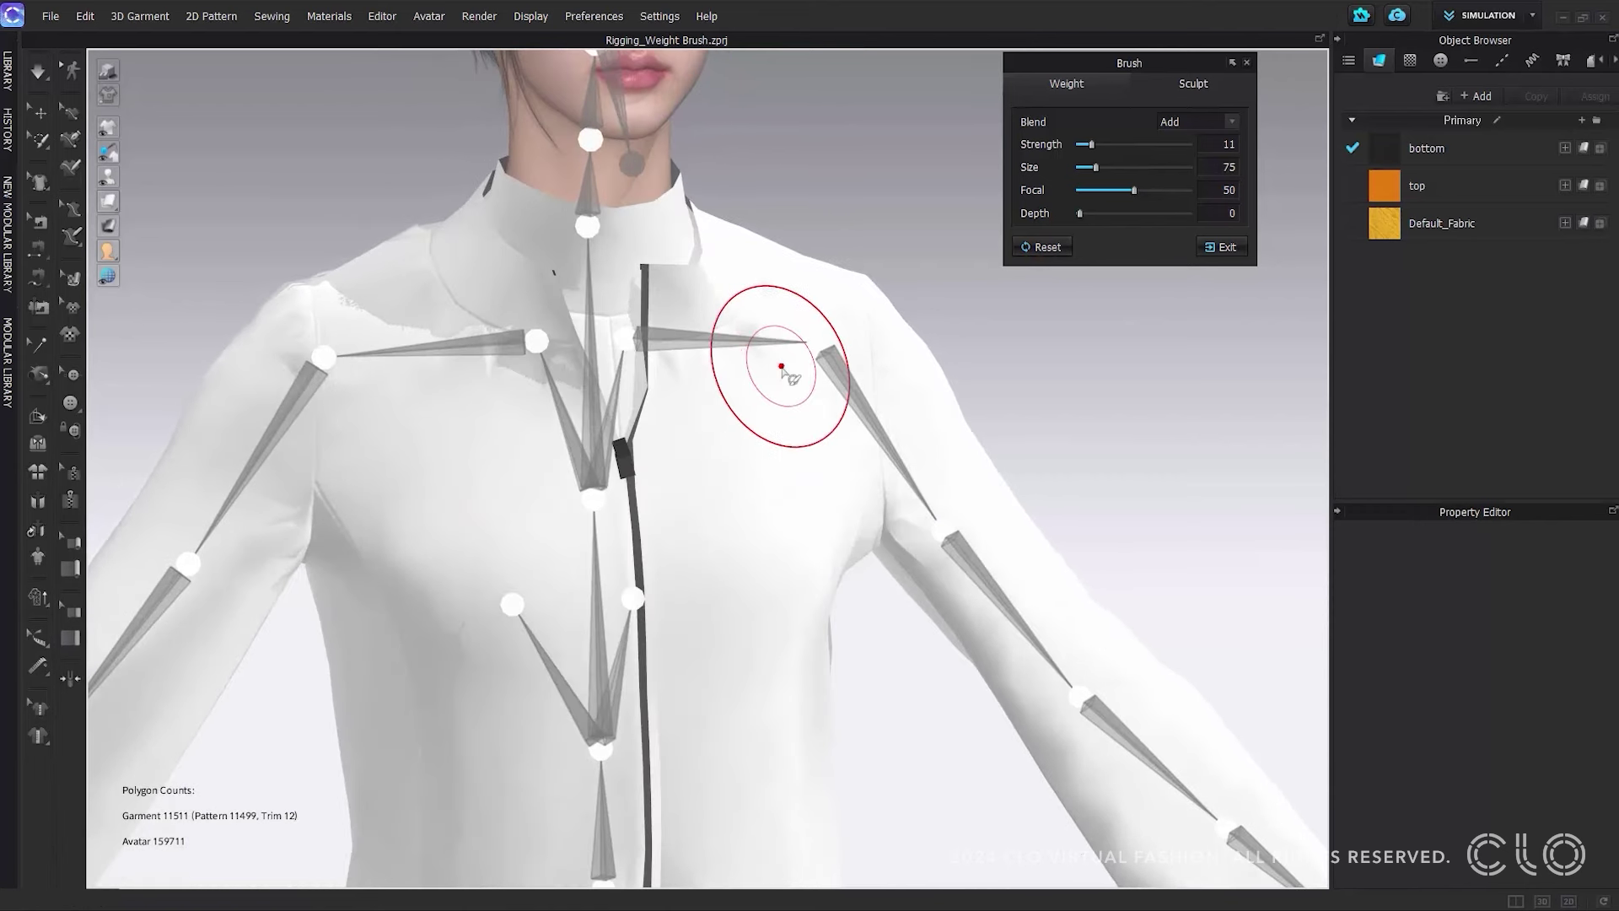
left_click(1209, 246)
scroll(957, 441, "down", 6)
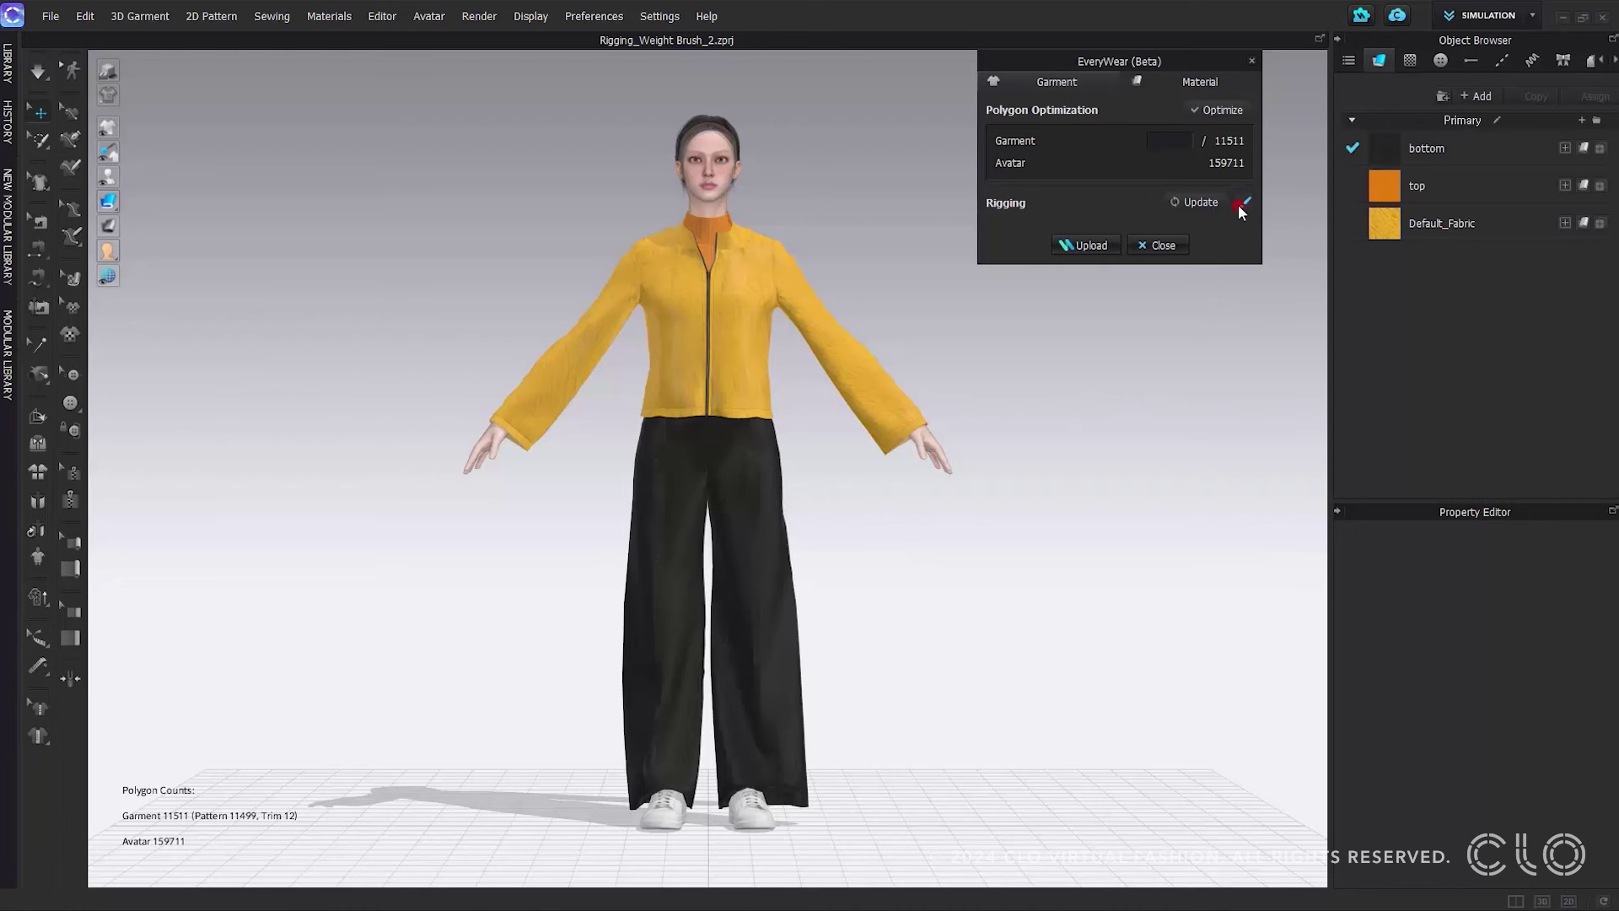
Start editing the garment's rigging weights and show the weight map of the avatar's left upper arm bone
left_click(1245, 204)
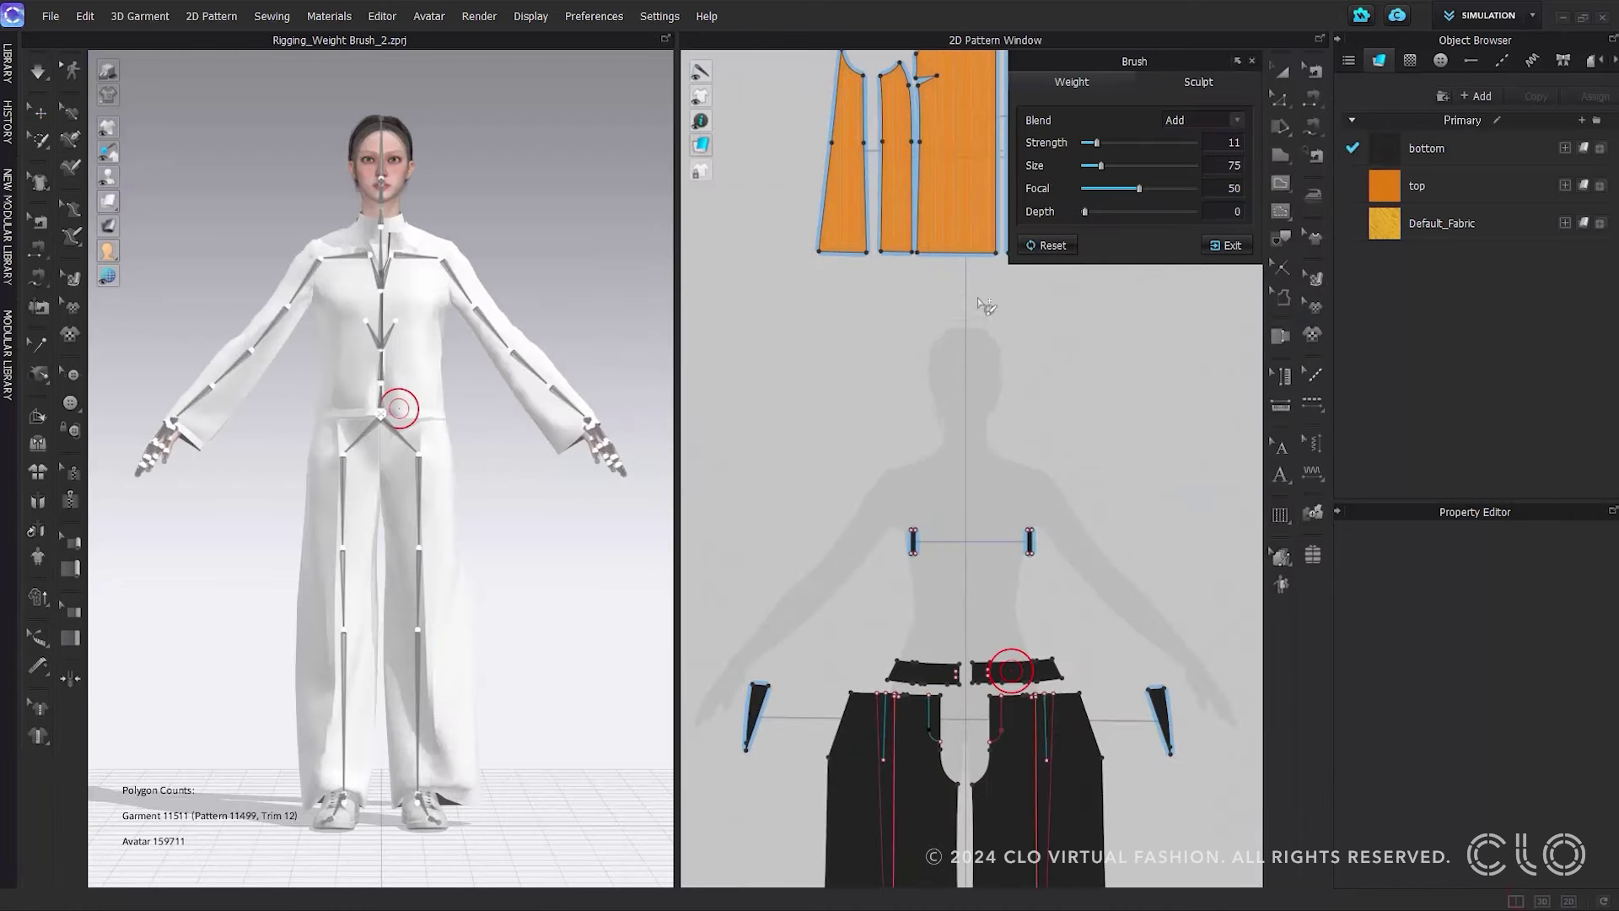
scroll(892, 585, "up", 5)
scroll(509, 392, "up", 3)
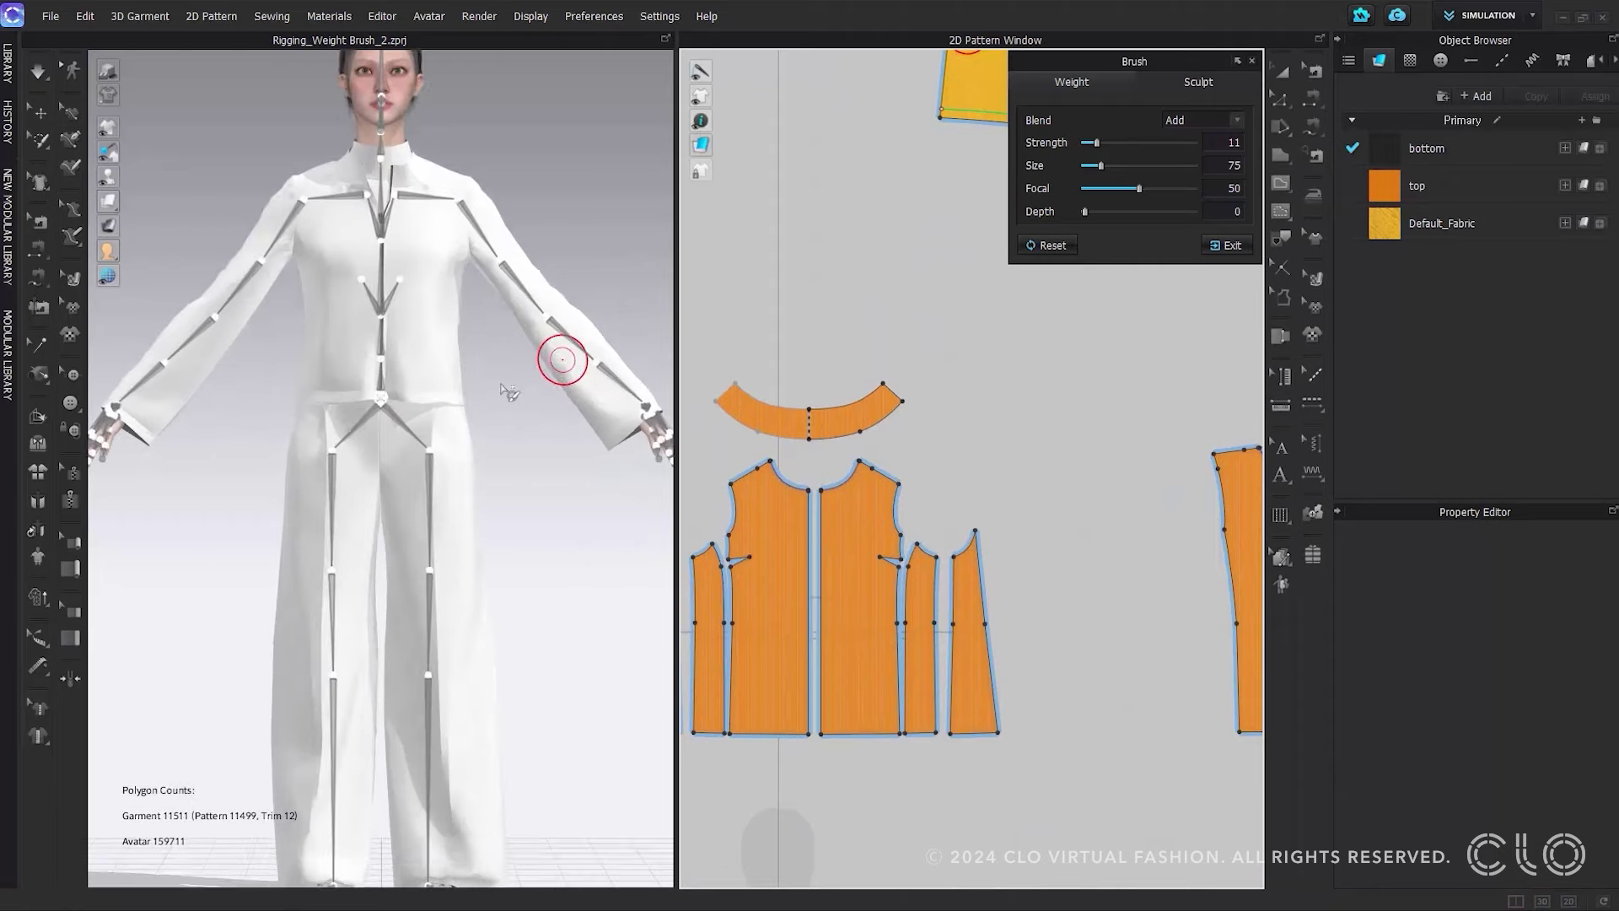
middle_click_drag(578, 349, 506, 650)
scroll(405, 506, "up", 3)
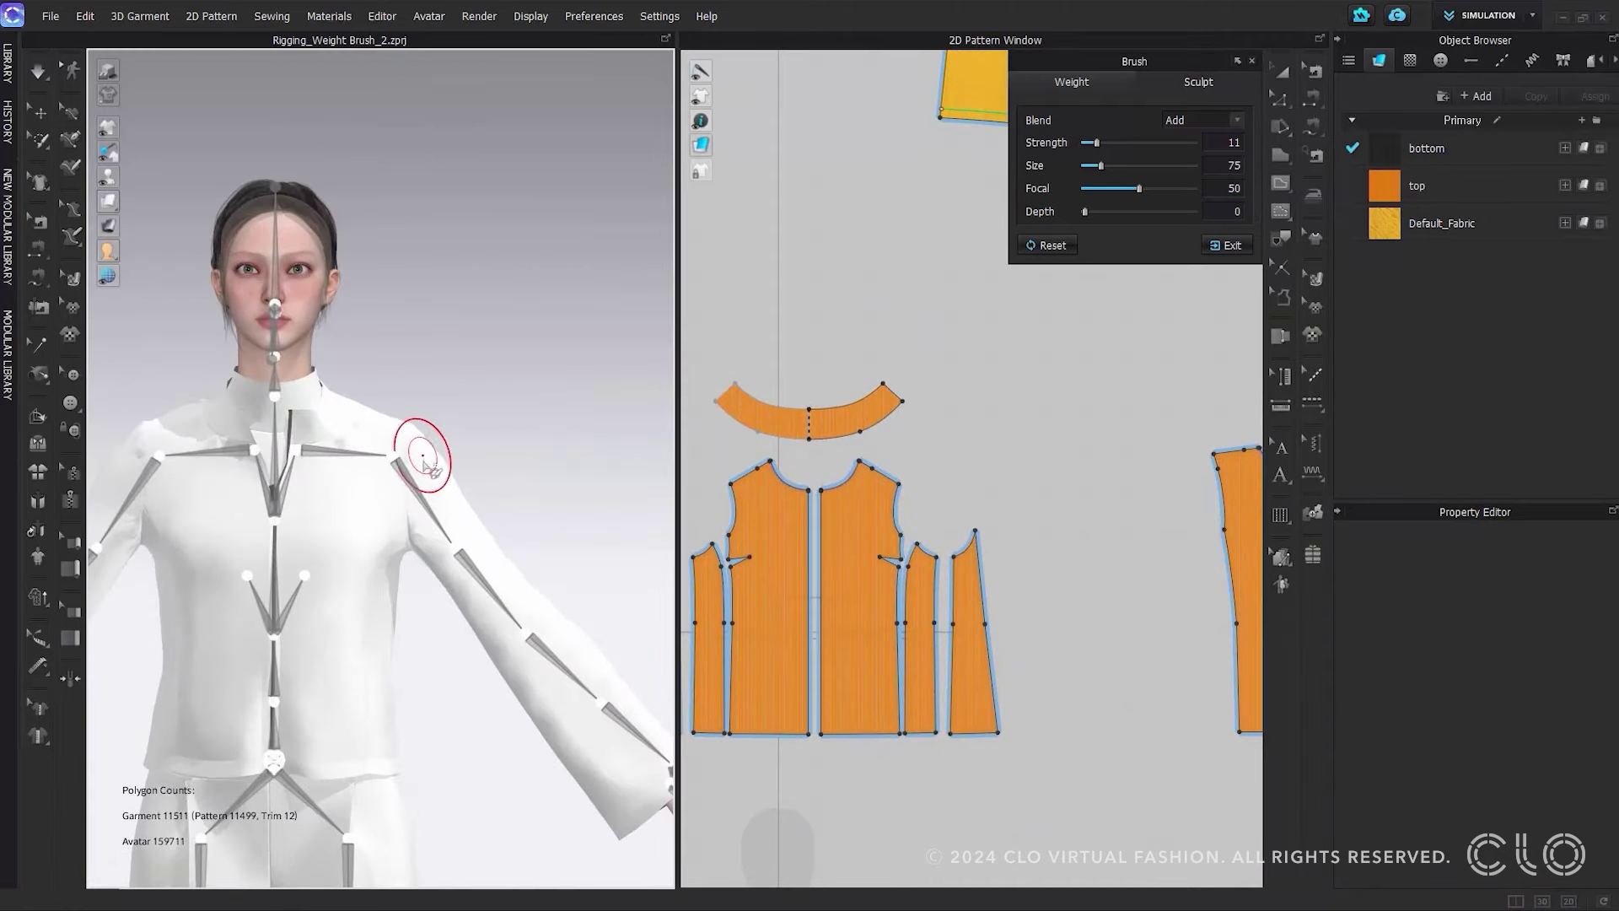
left_click_drag(421, 455, 392, 476)
scroll(386, 472, "up", 2)
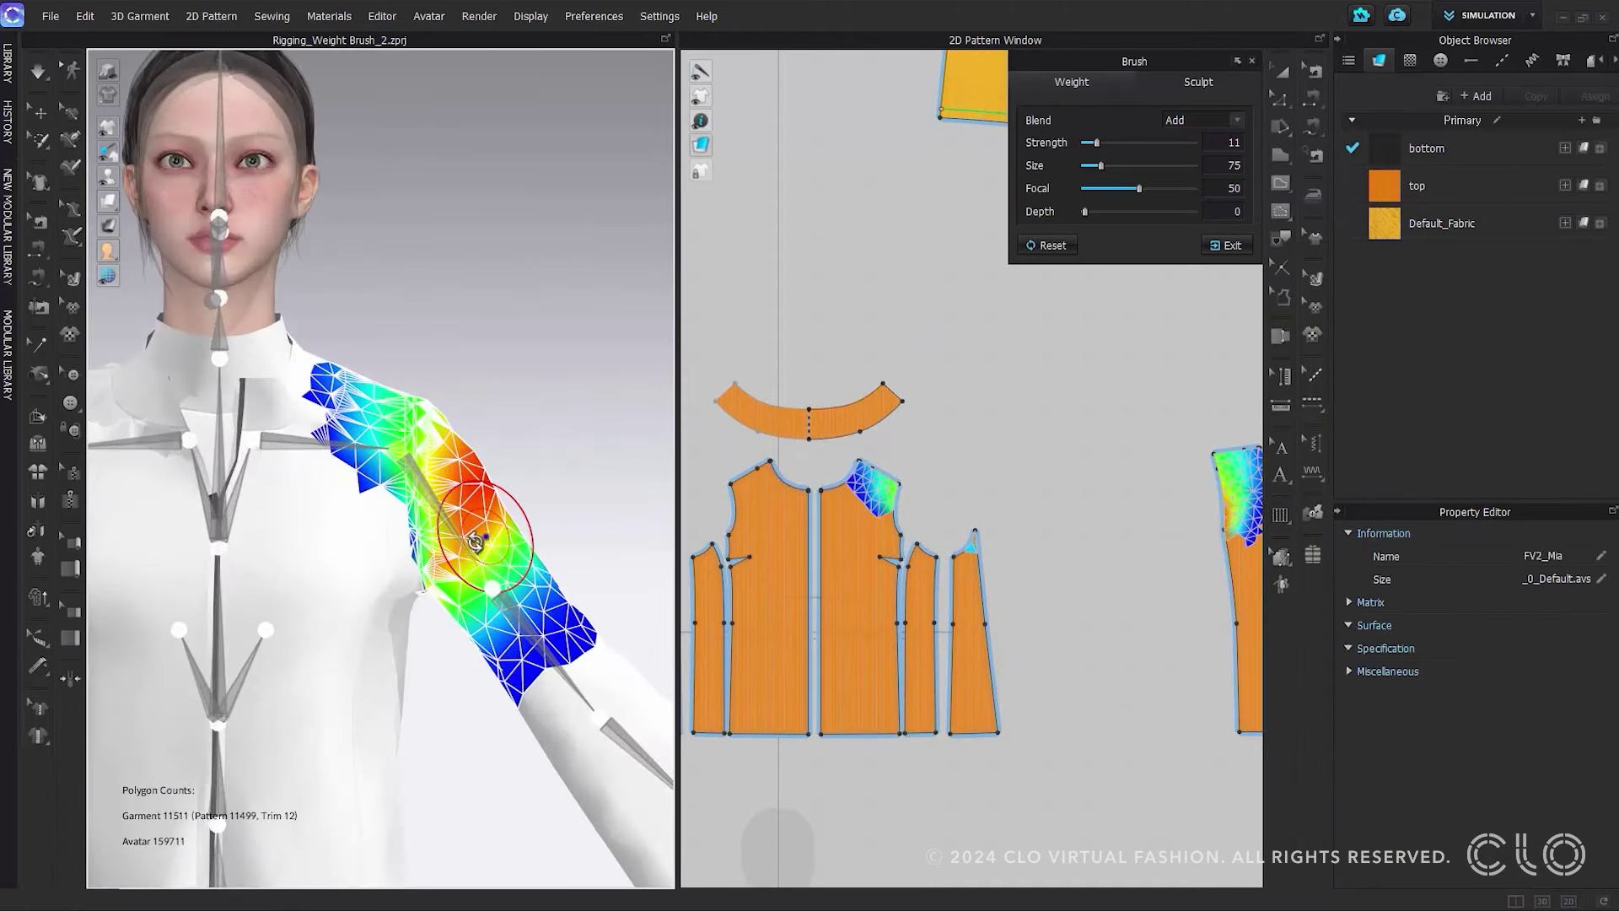
Examine the upper arm bone's weight distribution on the 3D garment and on the matching 2D sleeve pattern
right_click_drag(474, 542, 439, 591)
scroll(455, 624, "up", 4)
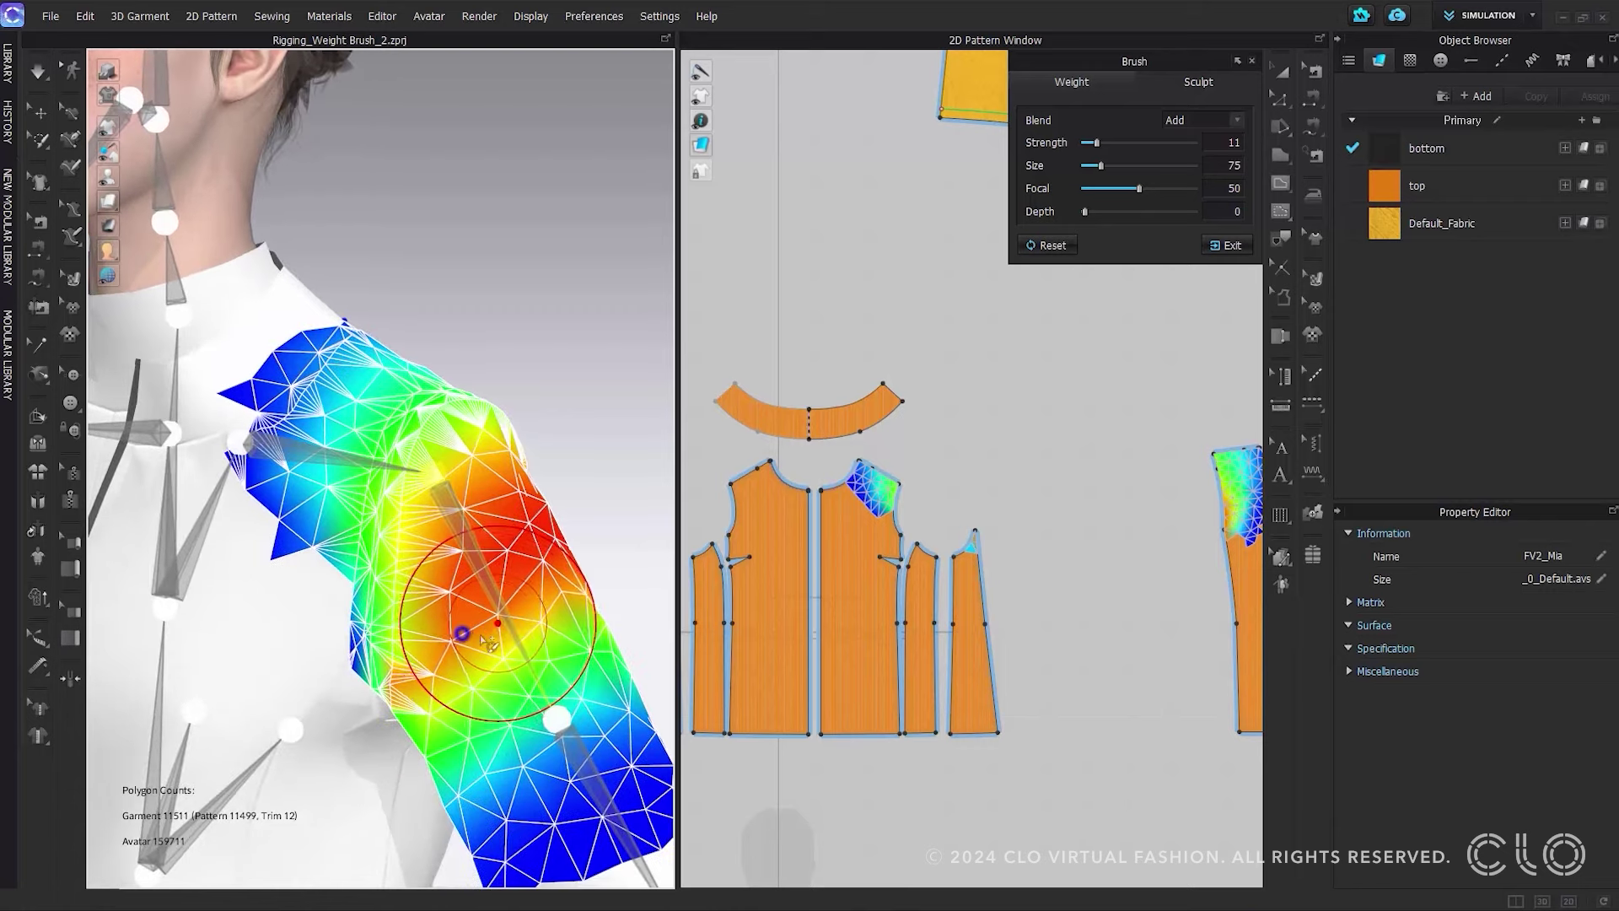
mouse_move(487, 642)
right_mouse_down()
mouse_move(433, 506)
mouse_move(426, 560)
mouse_move(380, 585)
right_mouse_up()
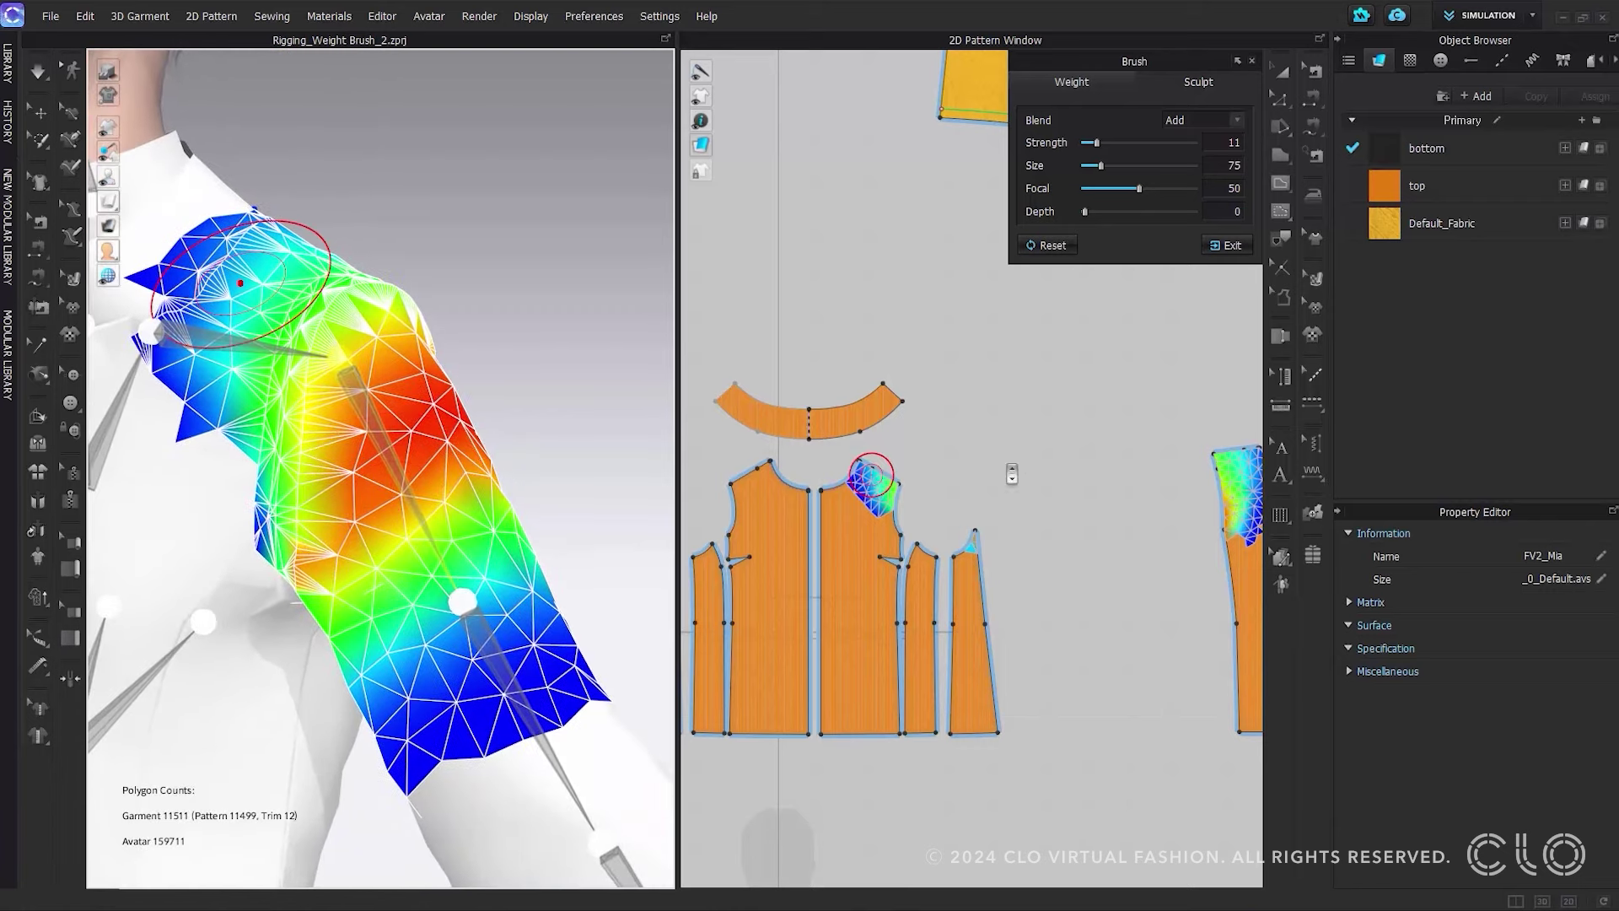
scroll(1012, 475, "down", 3)
right_click_drag(1012, 475, 970, 548)
scroll(938, 450, "up", 4)
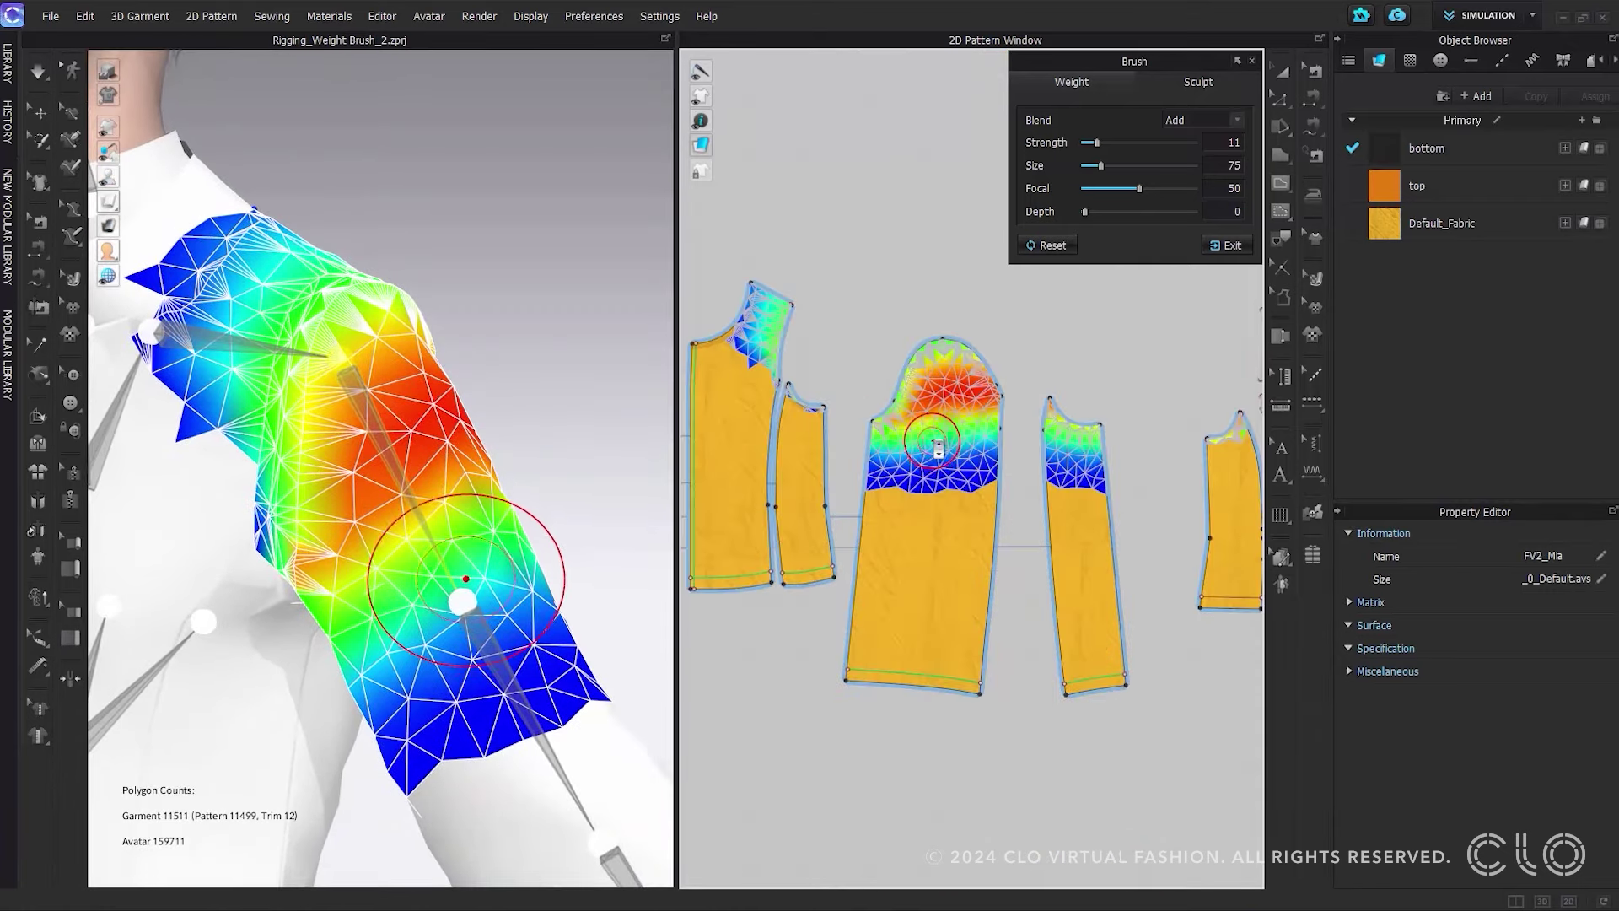
scroll(939, 449, "up", 5)
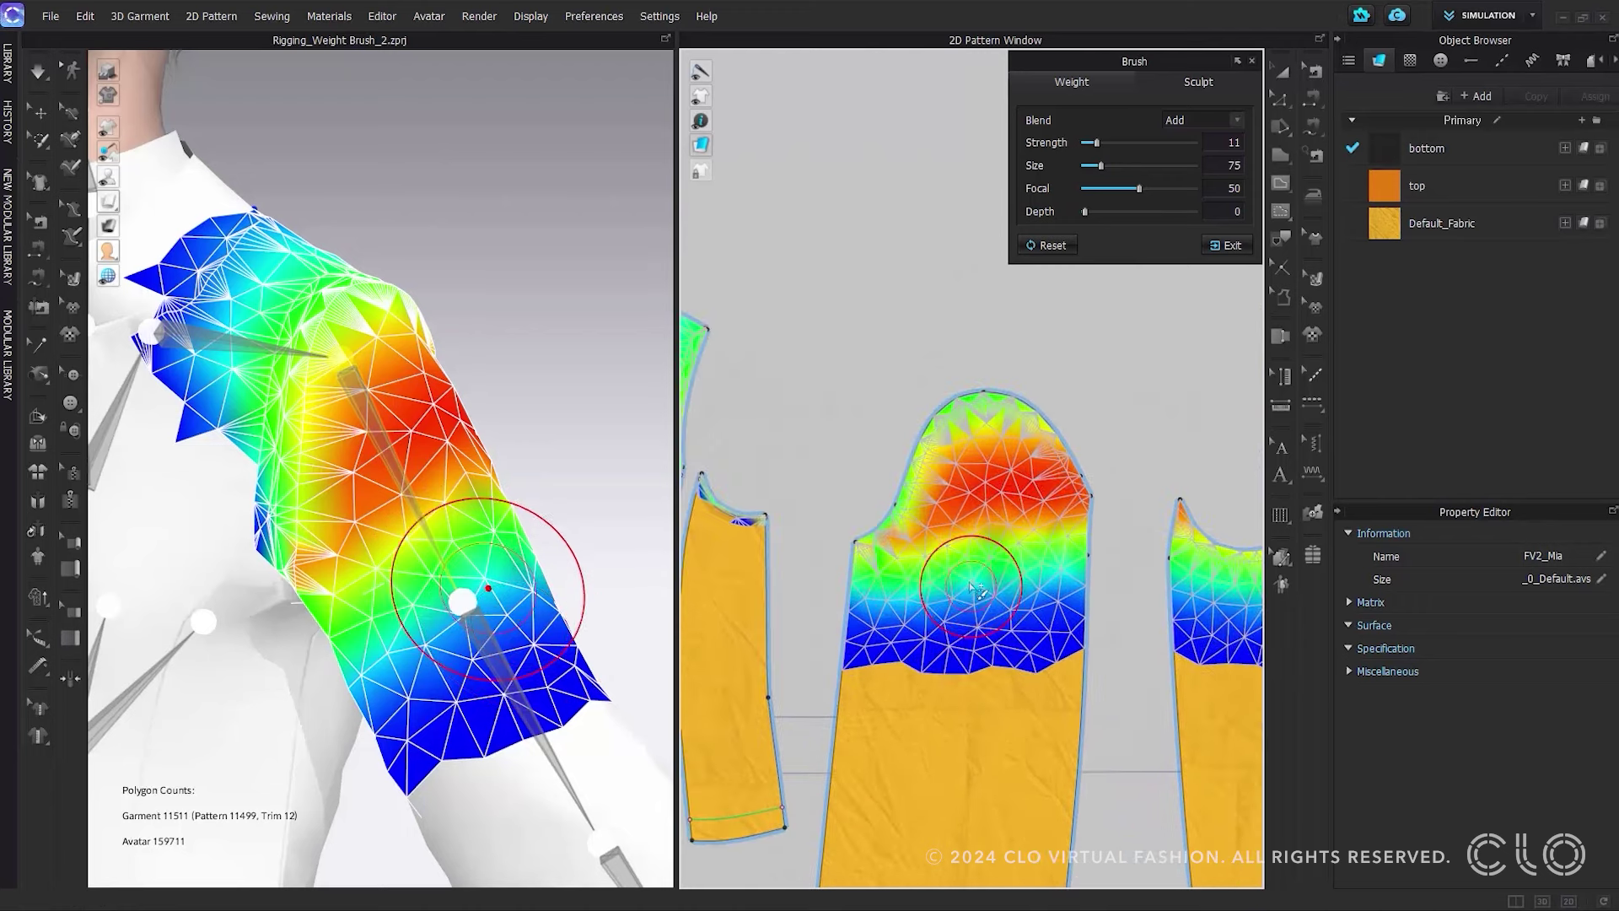
scroll(973, 587, "up", 3)
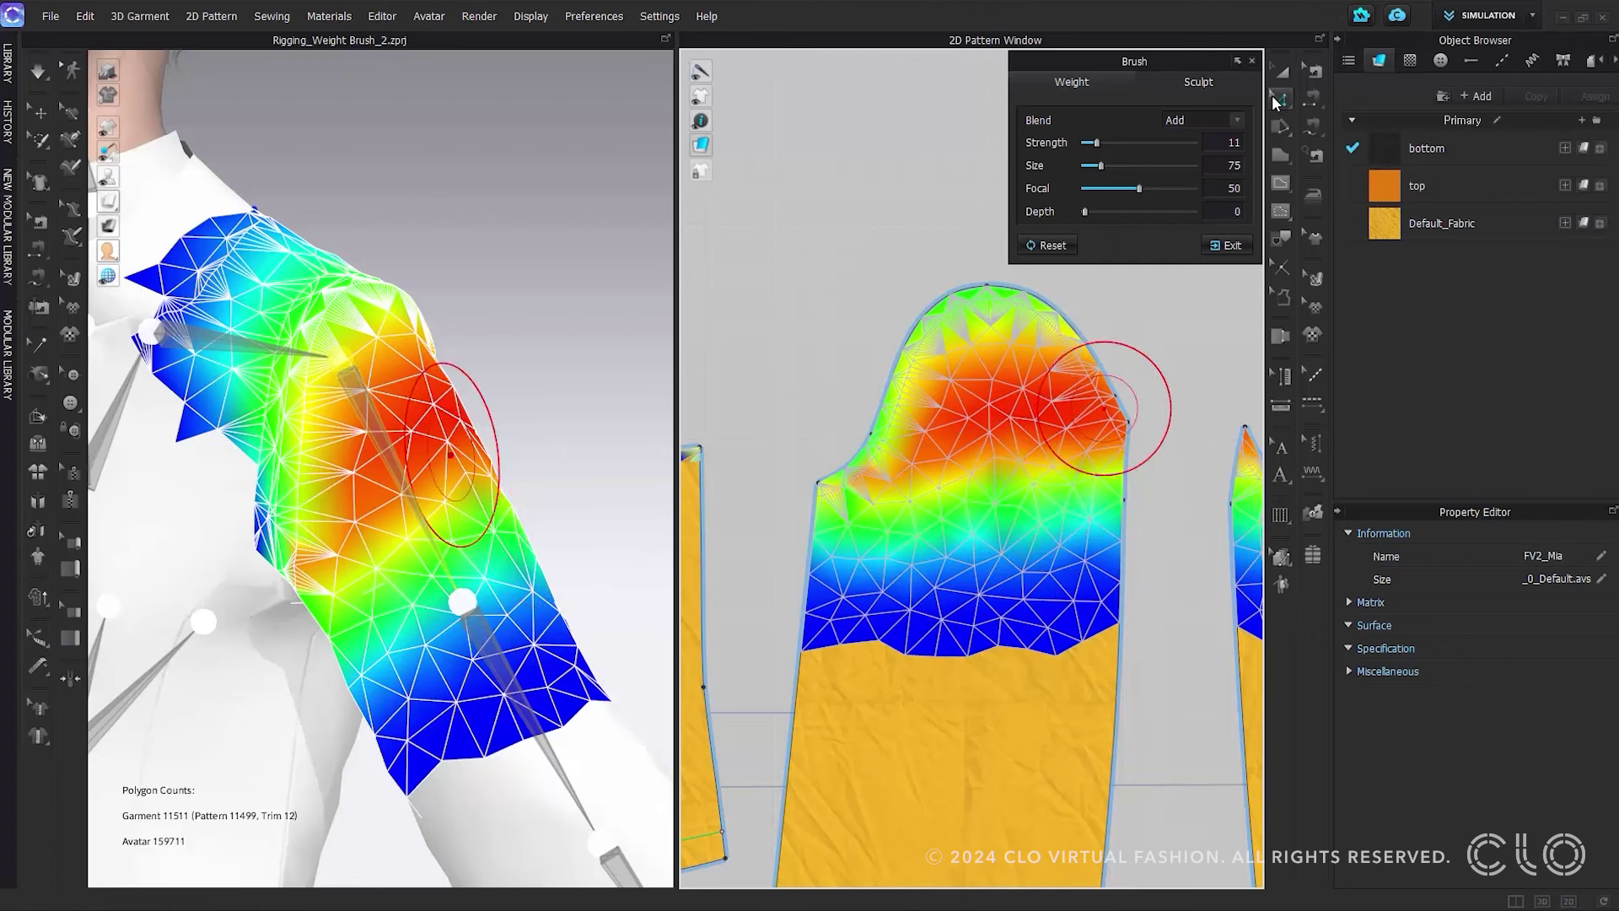
Increase the upper arm bone's weights across the sleeve cap by painting with the Add blend mode
left_click(1238, 118)
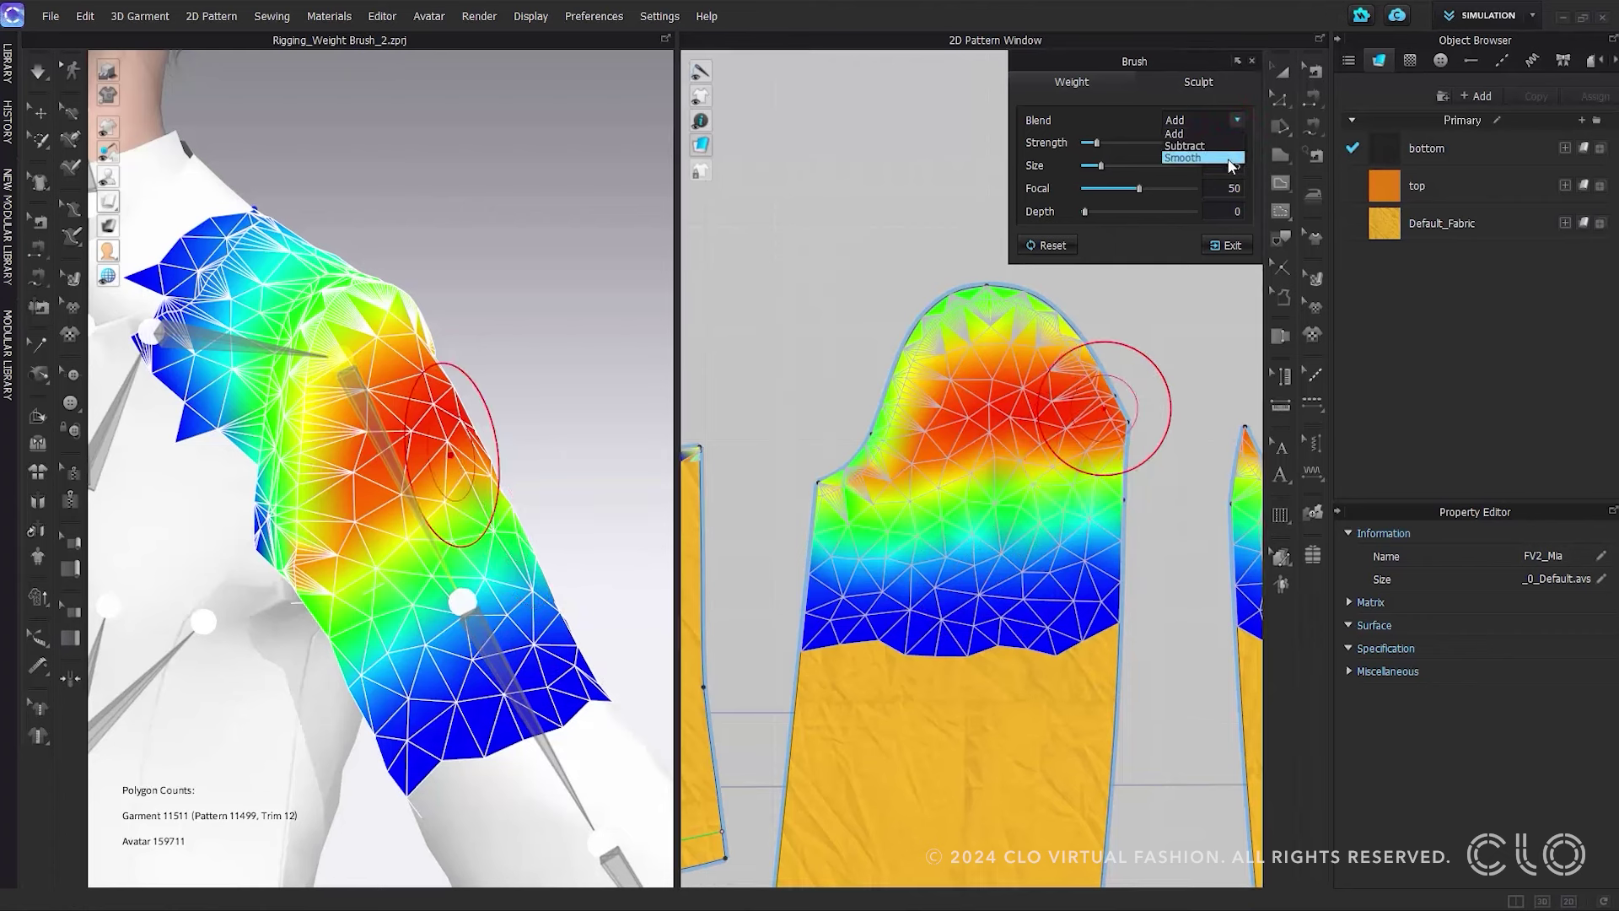
left_click(1174, 133)
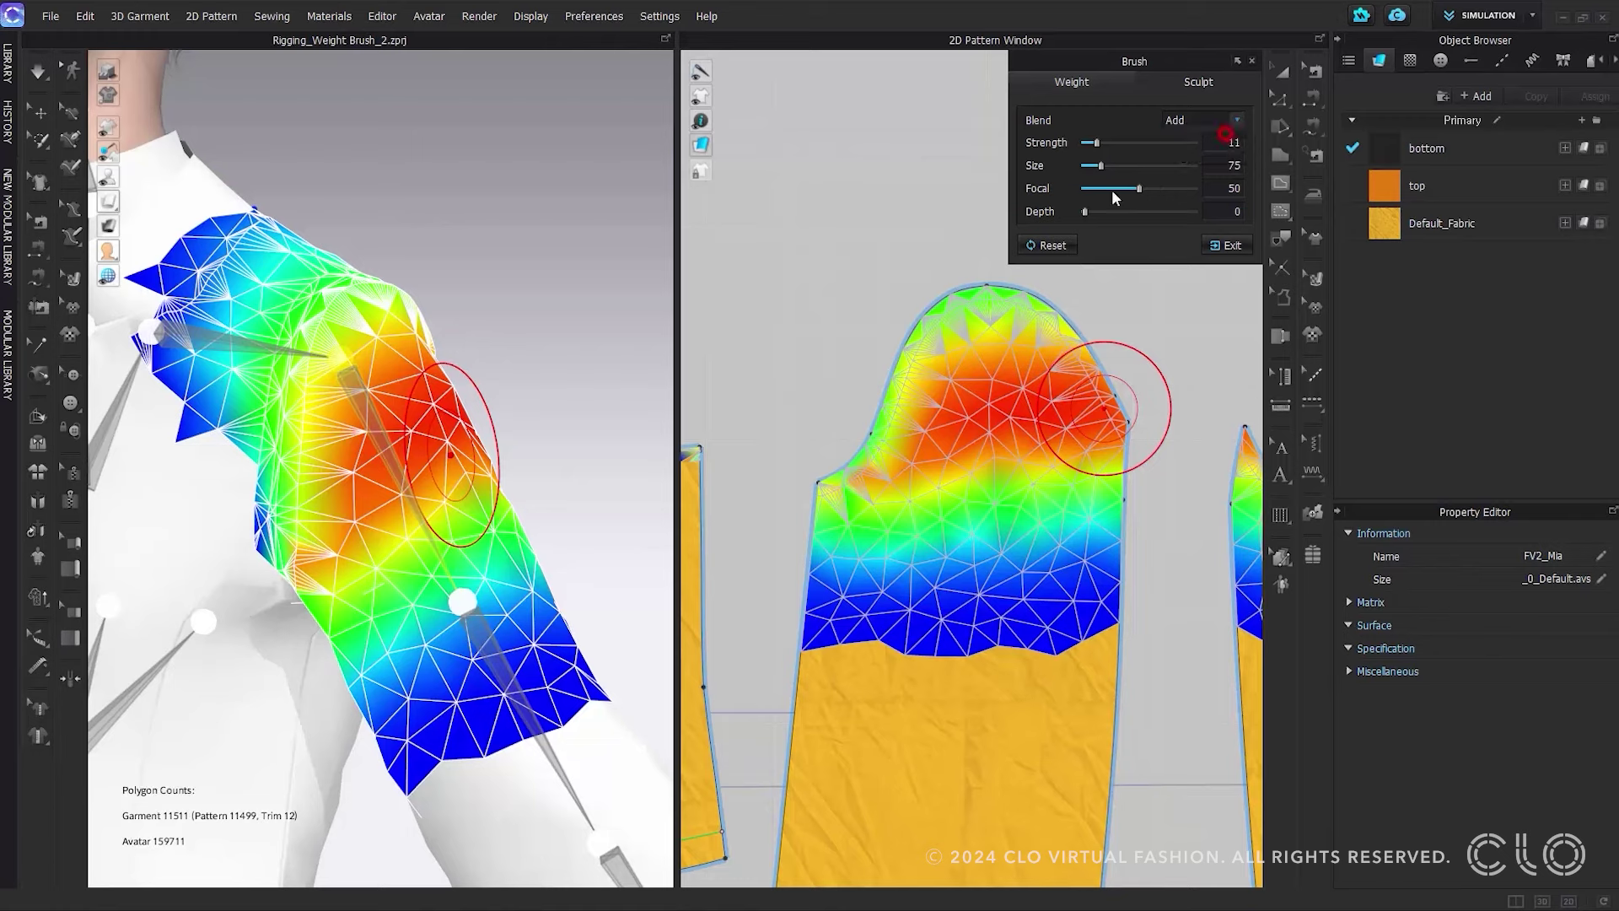
mouse_move(1087, 379)
left_mouse_down()
mouse_move(958, 460)
mouse_move(949, 371)
left_mouse_up()
Reduce the upper arm bone's weights along the sleeve and over the shoulder by painting with the Subtract blend mode
left_click(1201, 120)
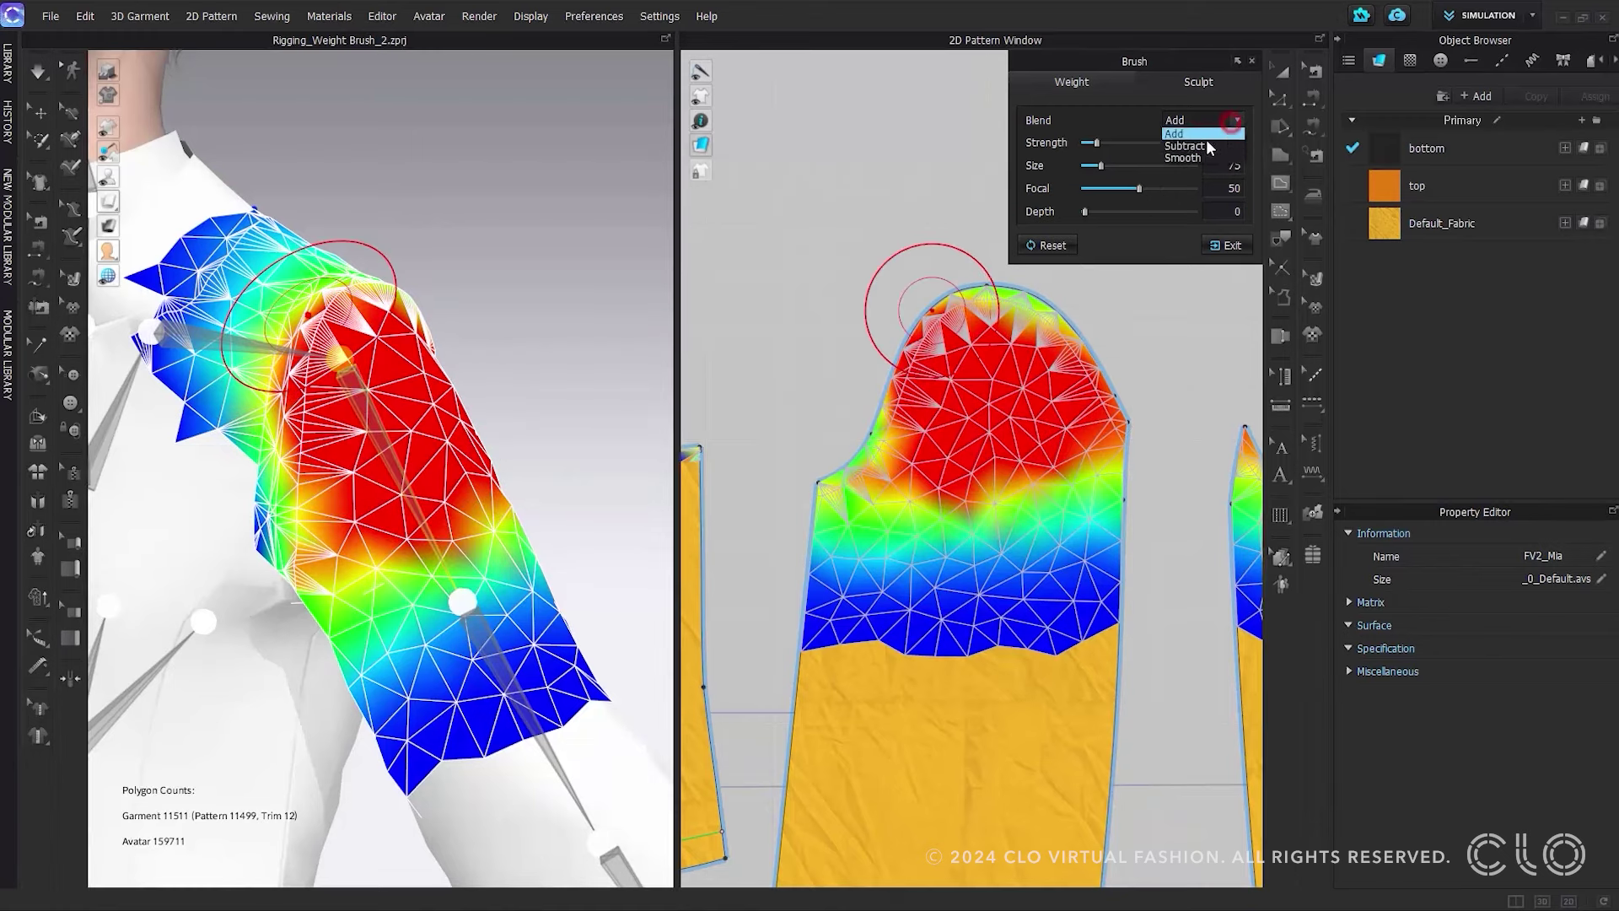
left_click(1180, 144)
mouse_move(556, 649)
left_mouse_down()
mouse_move(596, 676)
mouse_move(193, 475)
left_mouse_up()
Smooth the upper arm weights with the Smooth blend mode, raising the brush strength to 100 for a second pass
left_click(1201, 119)
left_click(1180, 155)
mouse_move(523, 438)
left_mouse_down()
mouse_move(470, 542)
mouse_move(490, 512)
left_mouse_up()
left_click(1096, 142)
left_click_drag(1117, 141, 1196, 142)
mouse_move(477, 495)
left_mouse_down()
mouse_move(452, 478)
mouse_move(470, 463)
mouse_move(369, 479)
mouse_move(416, 361)
mouse_move(379, 318)
mouse_move(182, 279)
left_mouse_up()
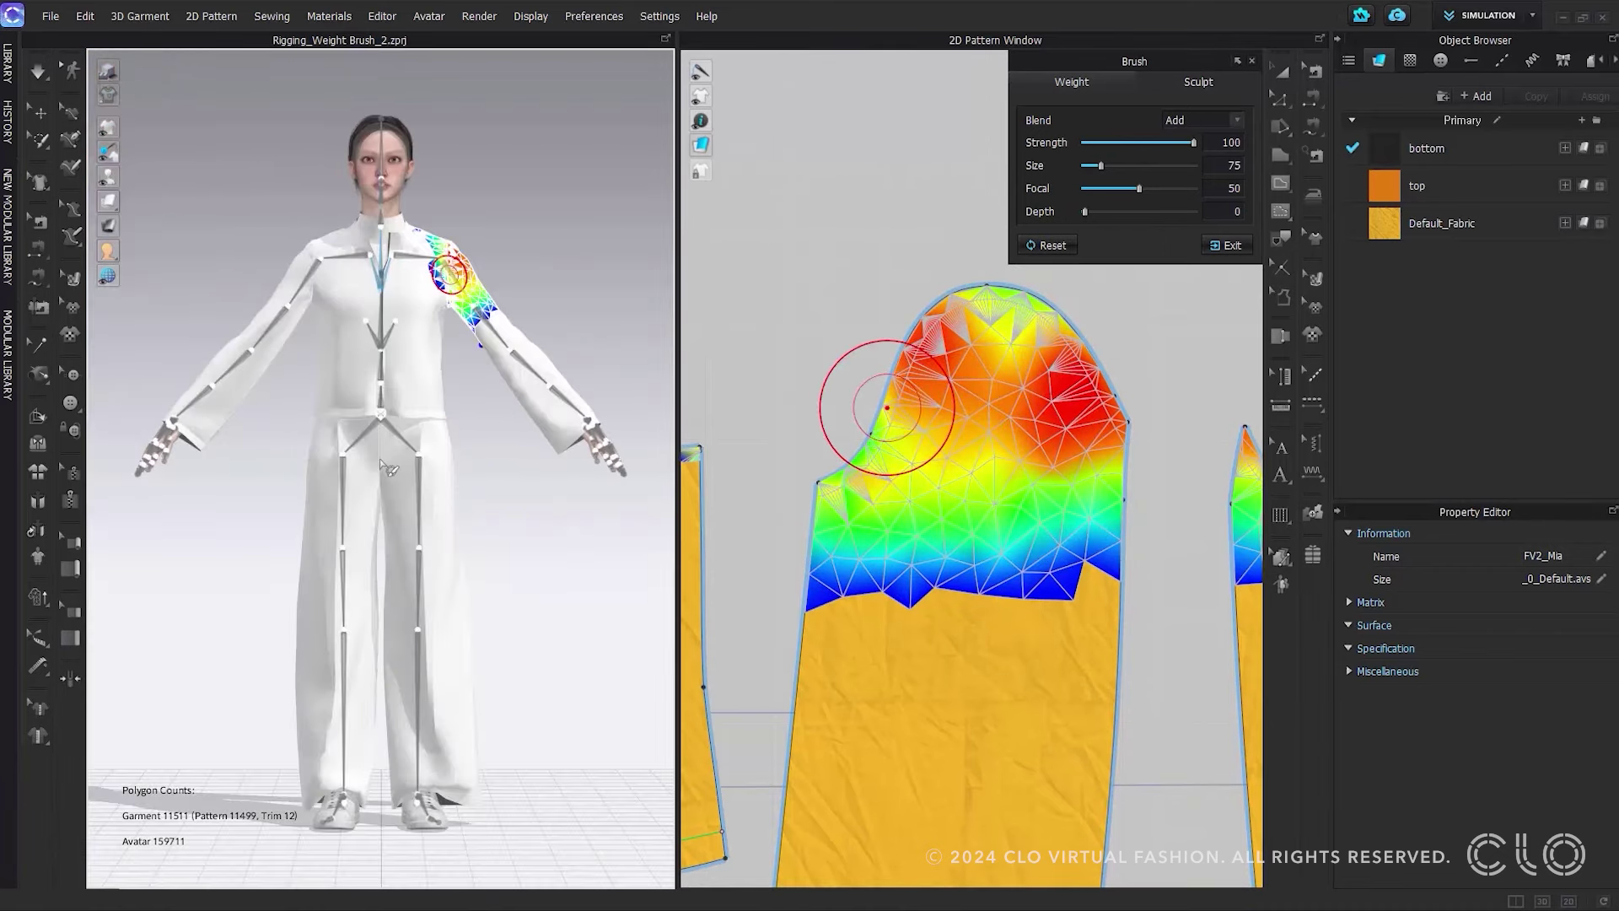
Show the avatar's X-ray joints and pose the arms to test how the sleeve deforms, including from behind
mouse_move(108, 177)
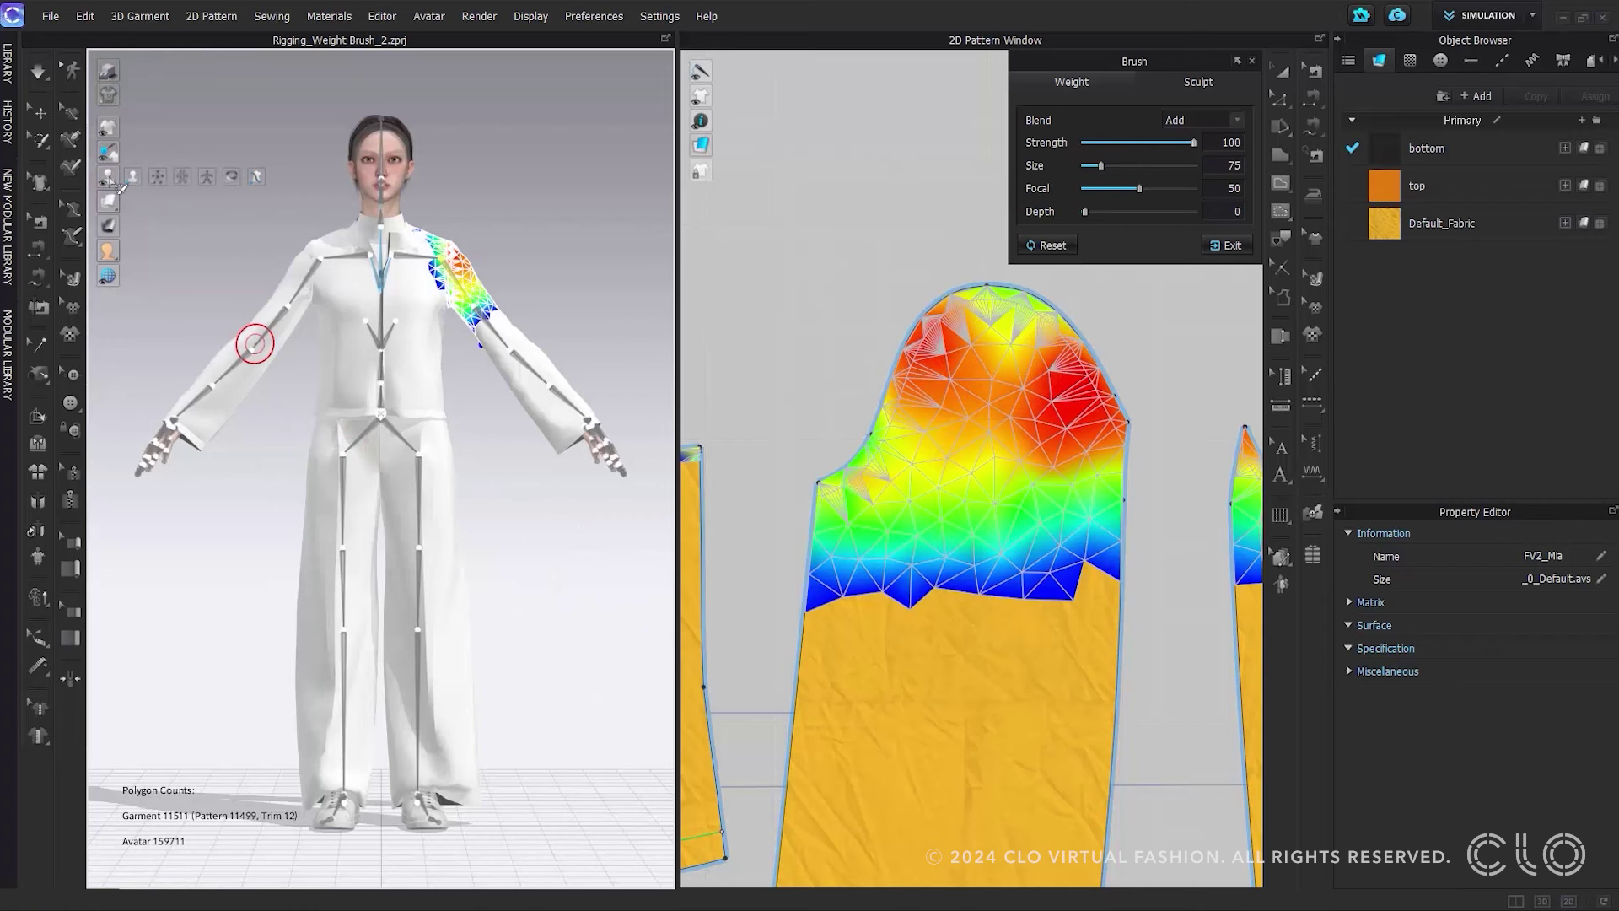
left_click(203, 181)
scroll(450, 354, "up", 2)
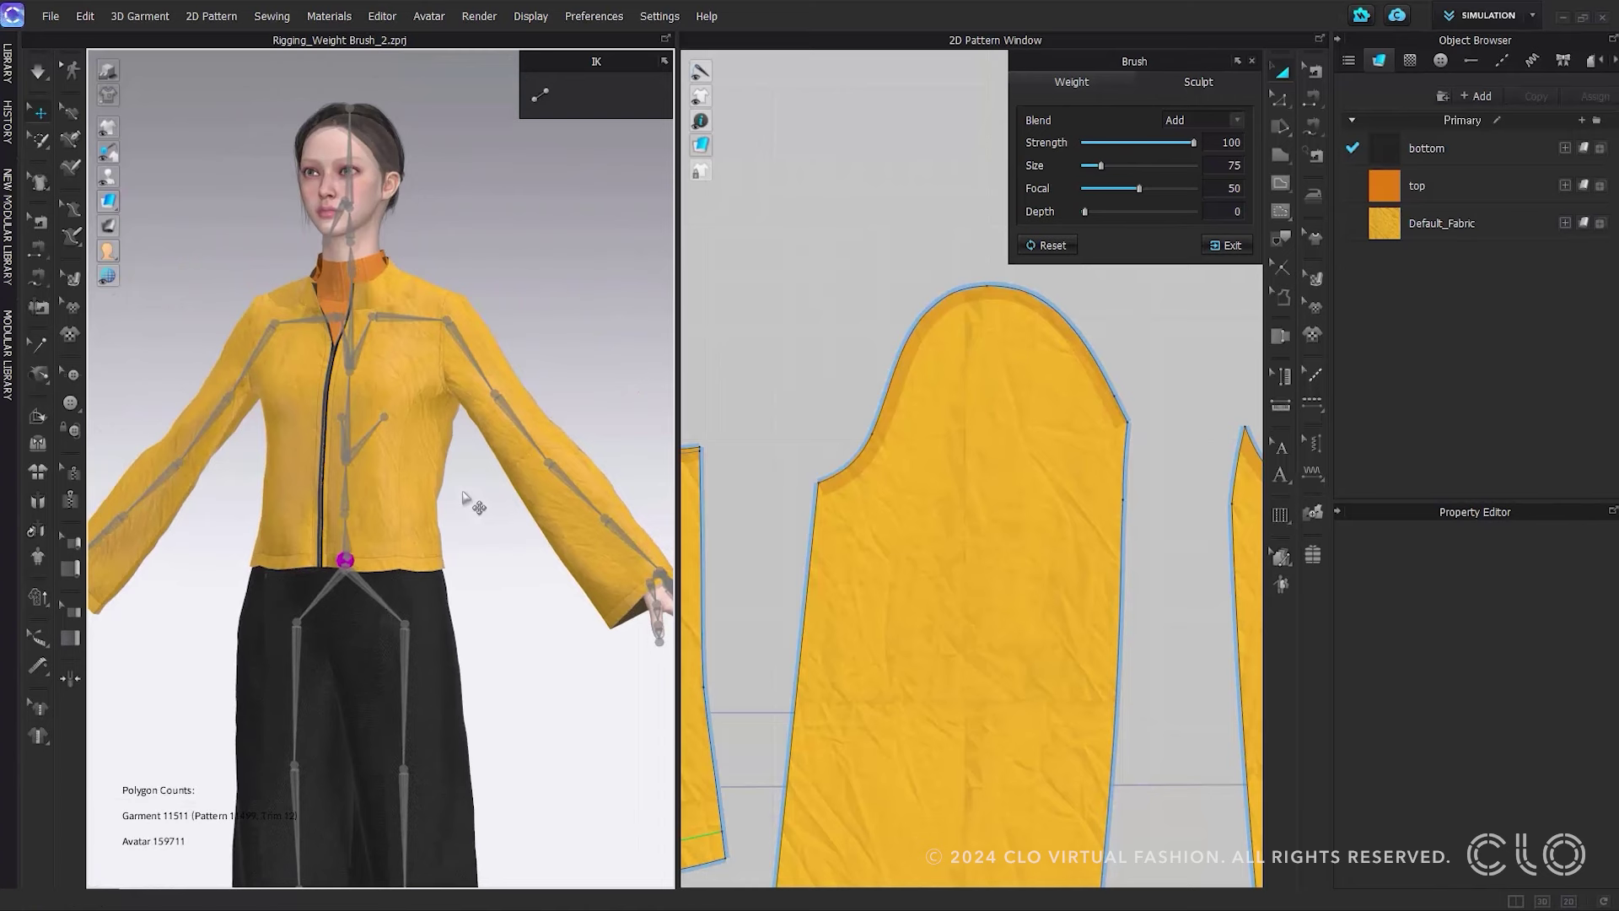
left_click(469, 341)
scroll(504, 322, "up", 2)
left_click_drag(504, 322, 491, 278)
left_click_drag(358, 708, 469, 472)
left_click(814, 524)
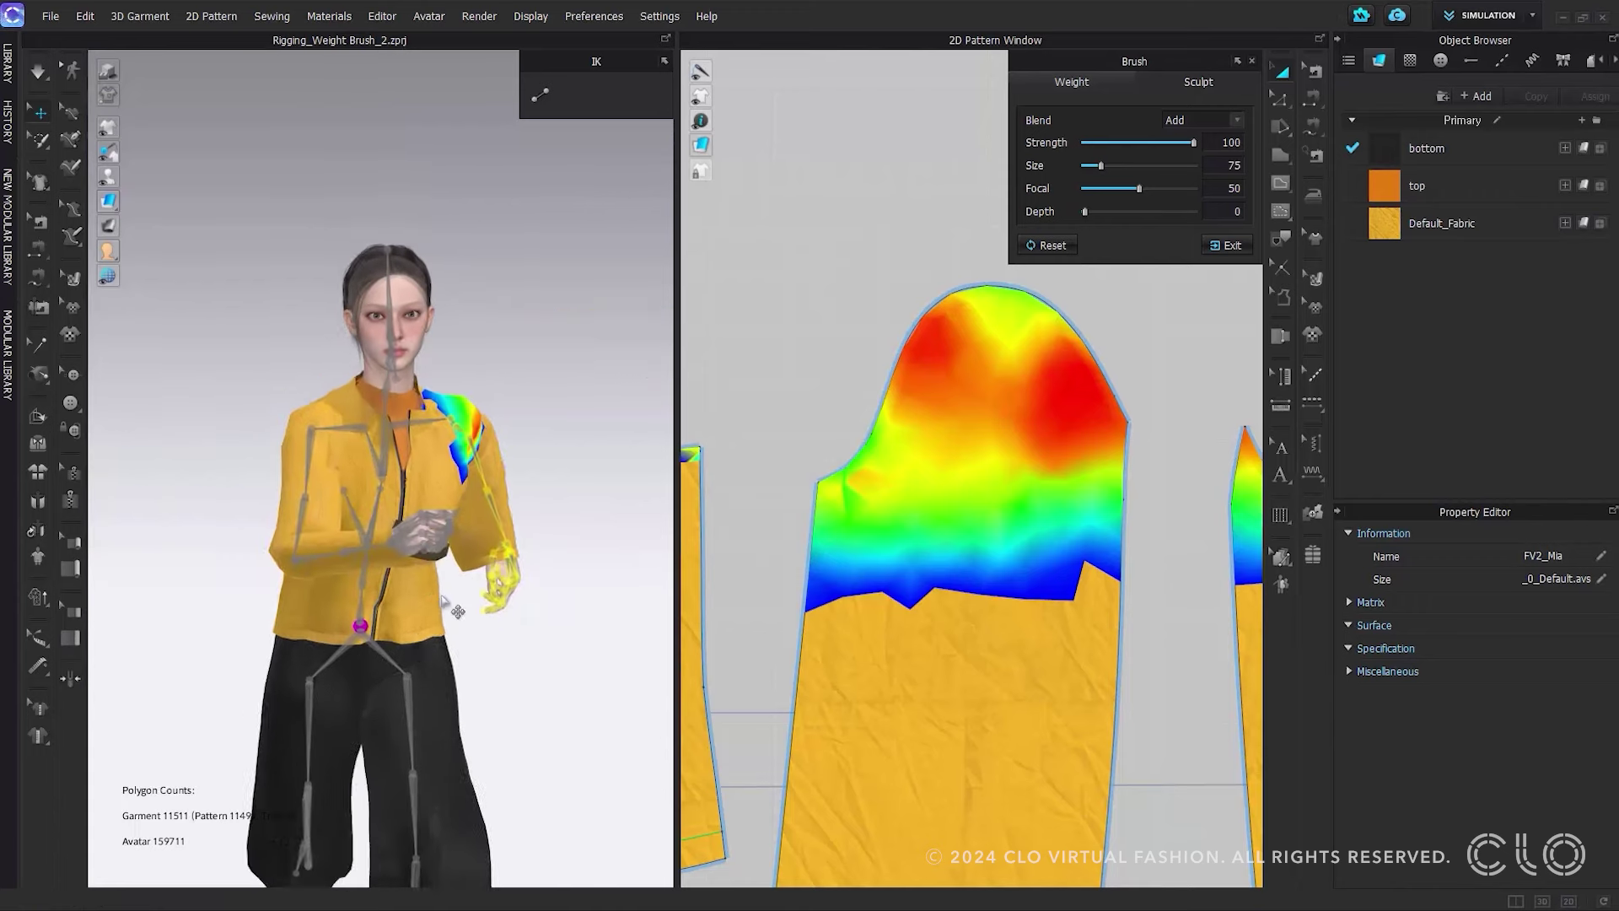
right_click_drag(124, 624, 431, 576)
left_click(560, 668)
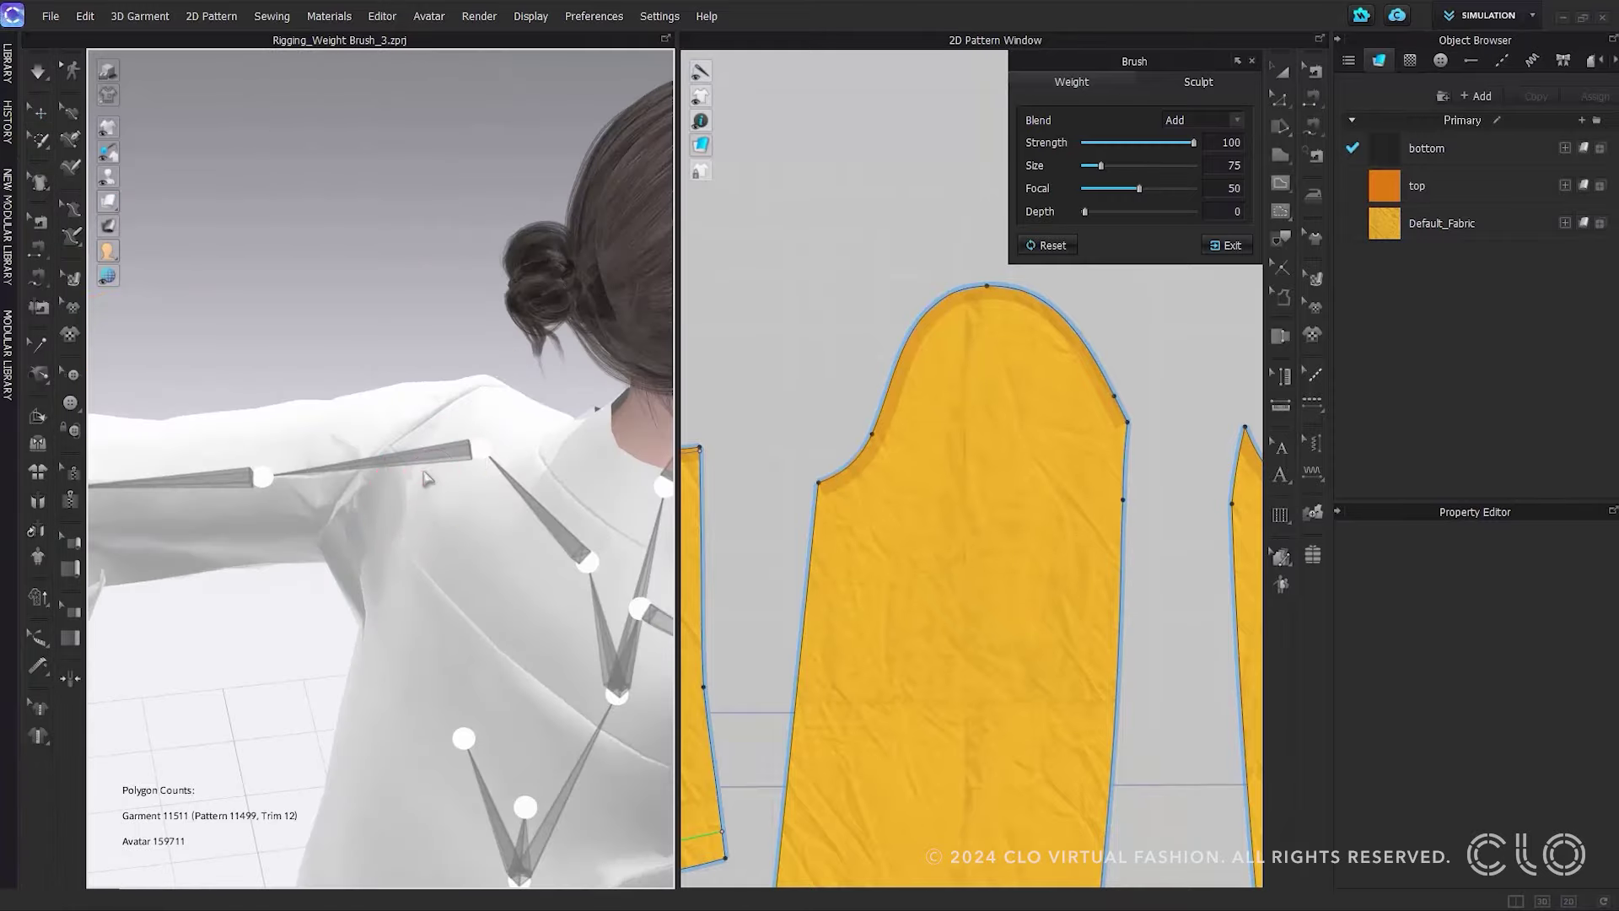
Show the left shoulder bone's weight map from behind and move the protruding garment vertex at the underarm inward
left_click(426, 478)
right_click_drag(425, 478, 637, 597)
left_click(632, 590)
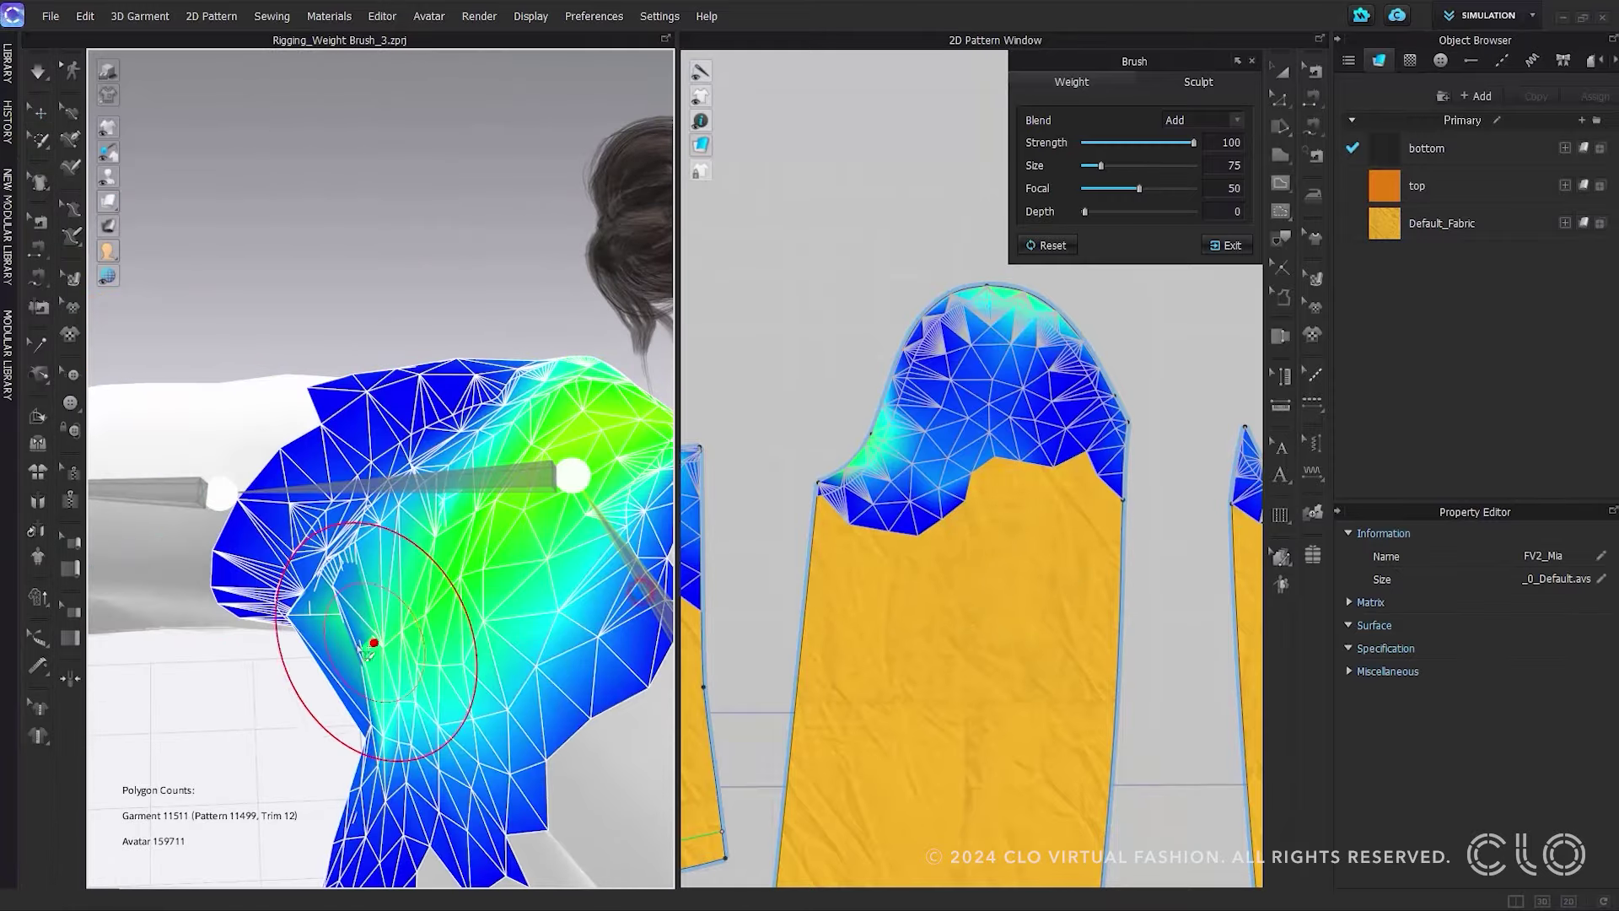
right_click_drag(361, 641, 311, 558)
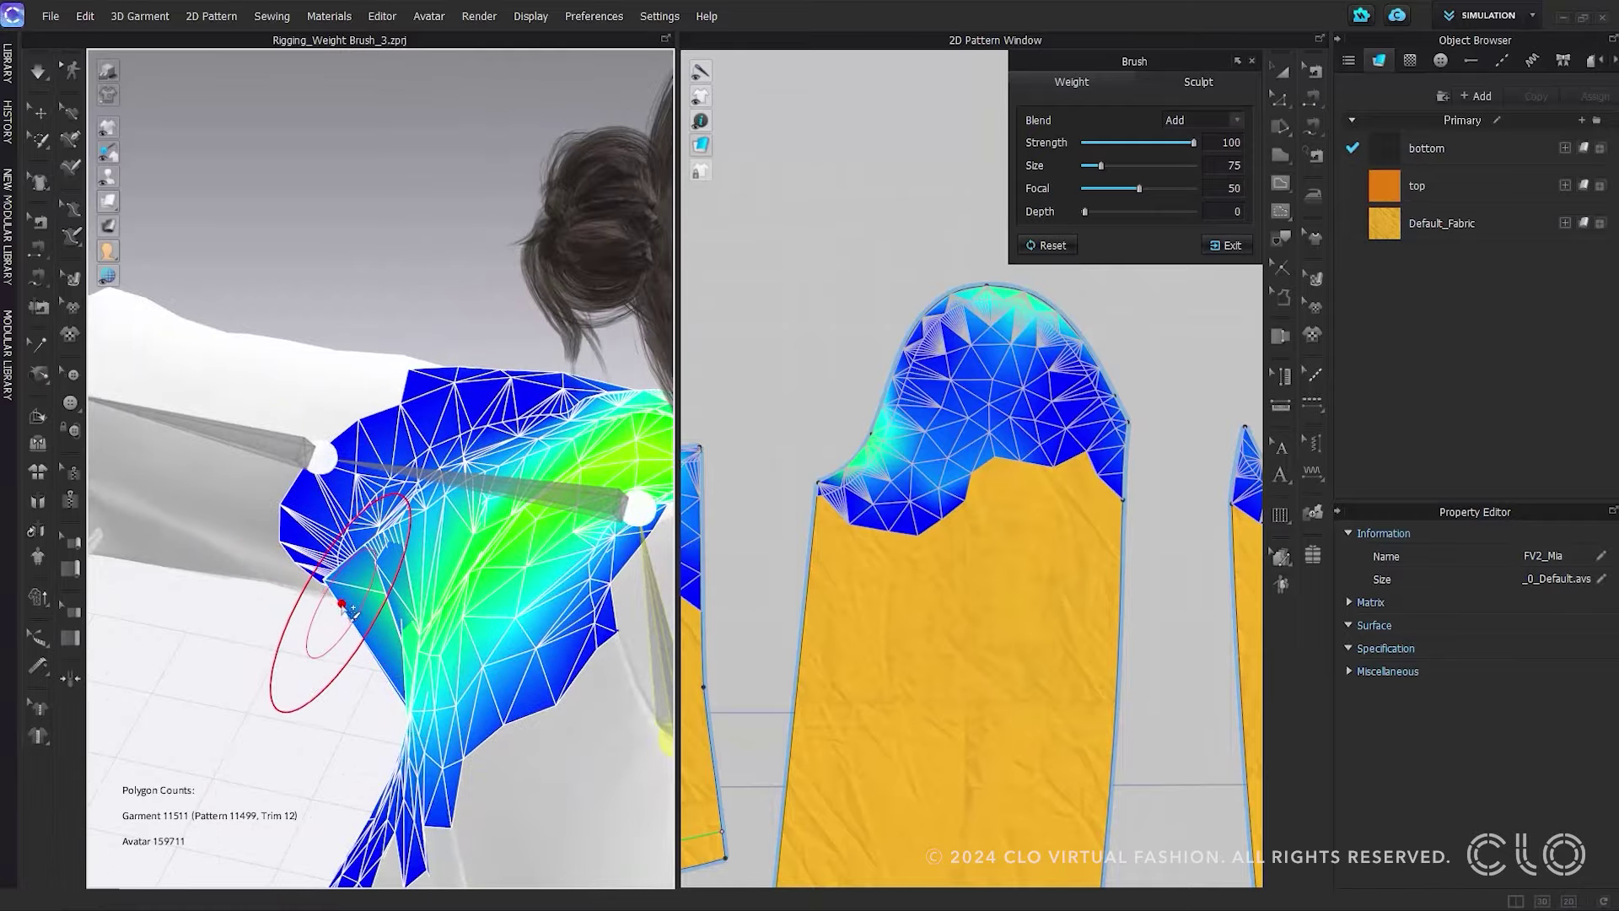
scroll(346, 615, "up", 6)
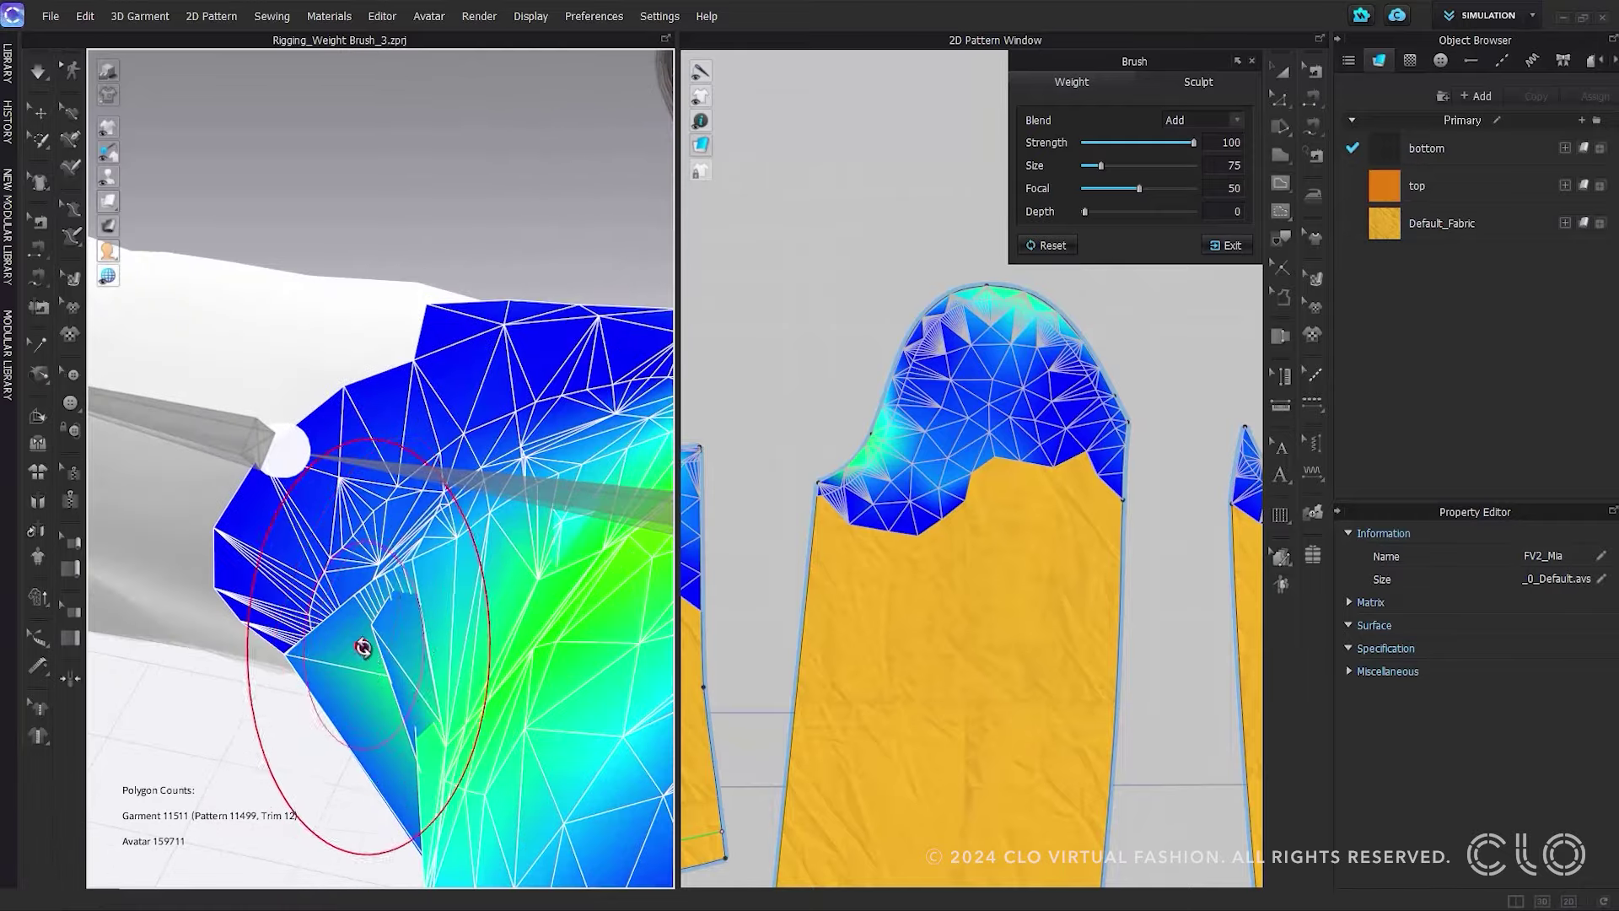
middle_click_drag(361, 650, 536, 539)
scroll(536, 540, "up", 3)
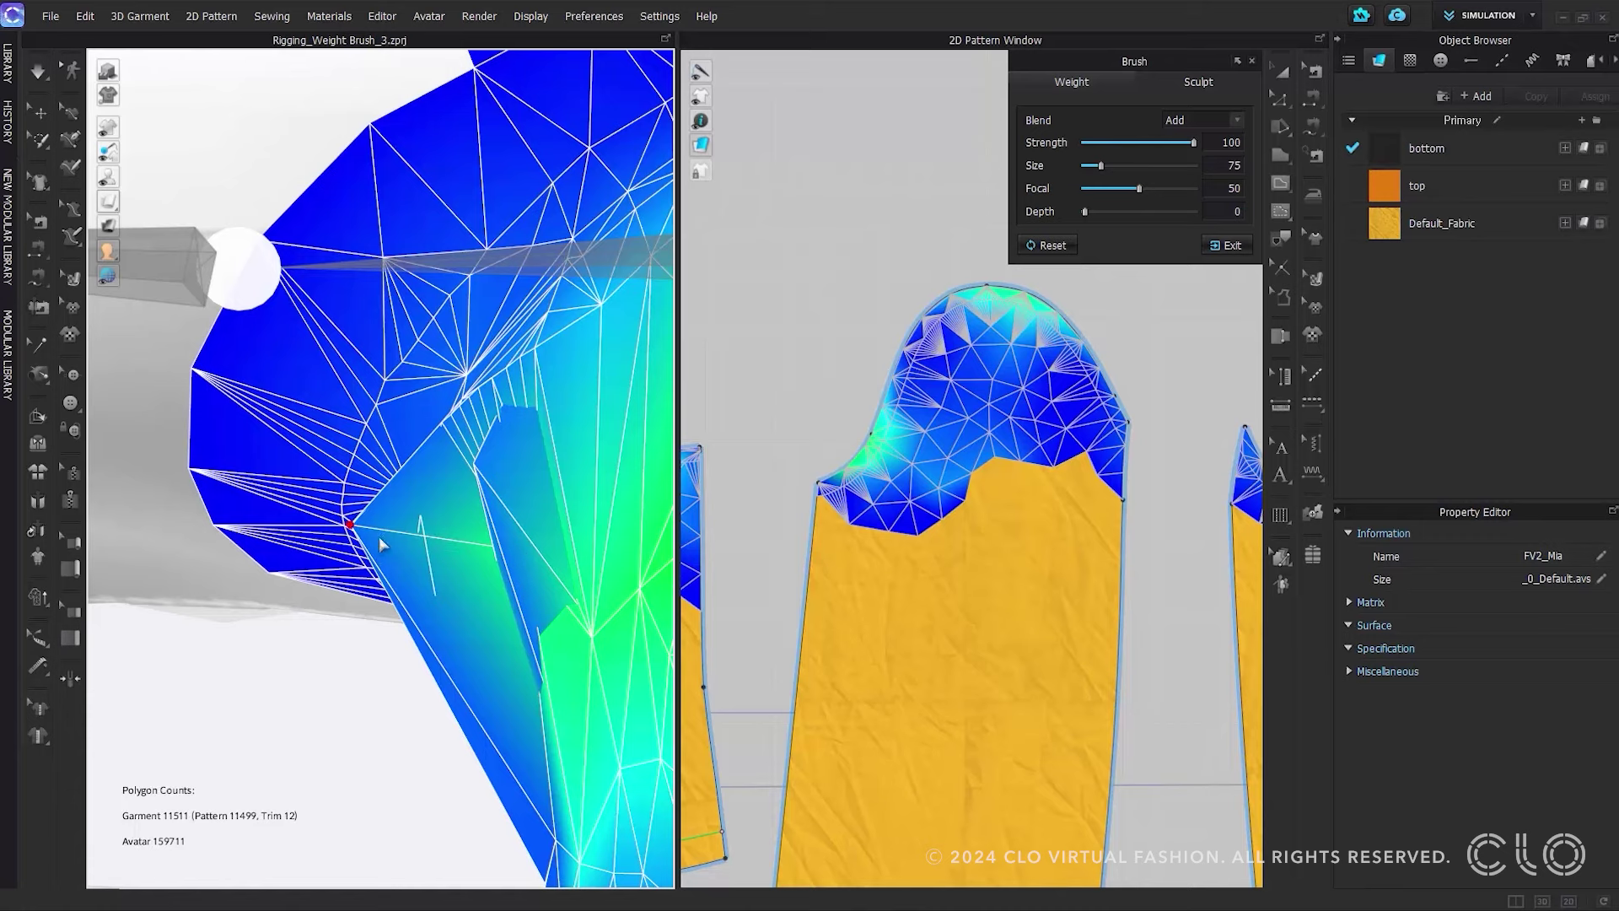
left_click_drag(351, 526, 401, 588)
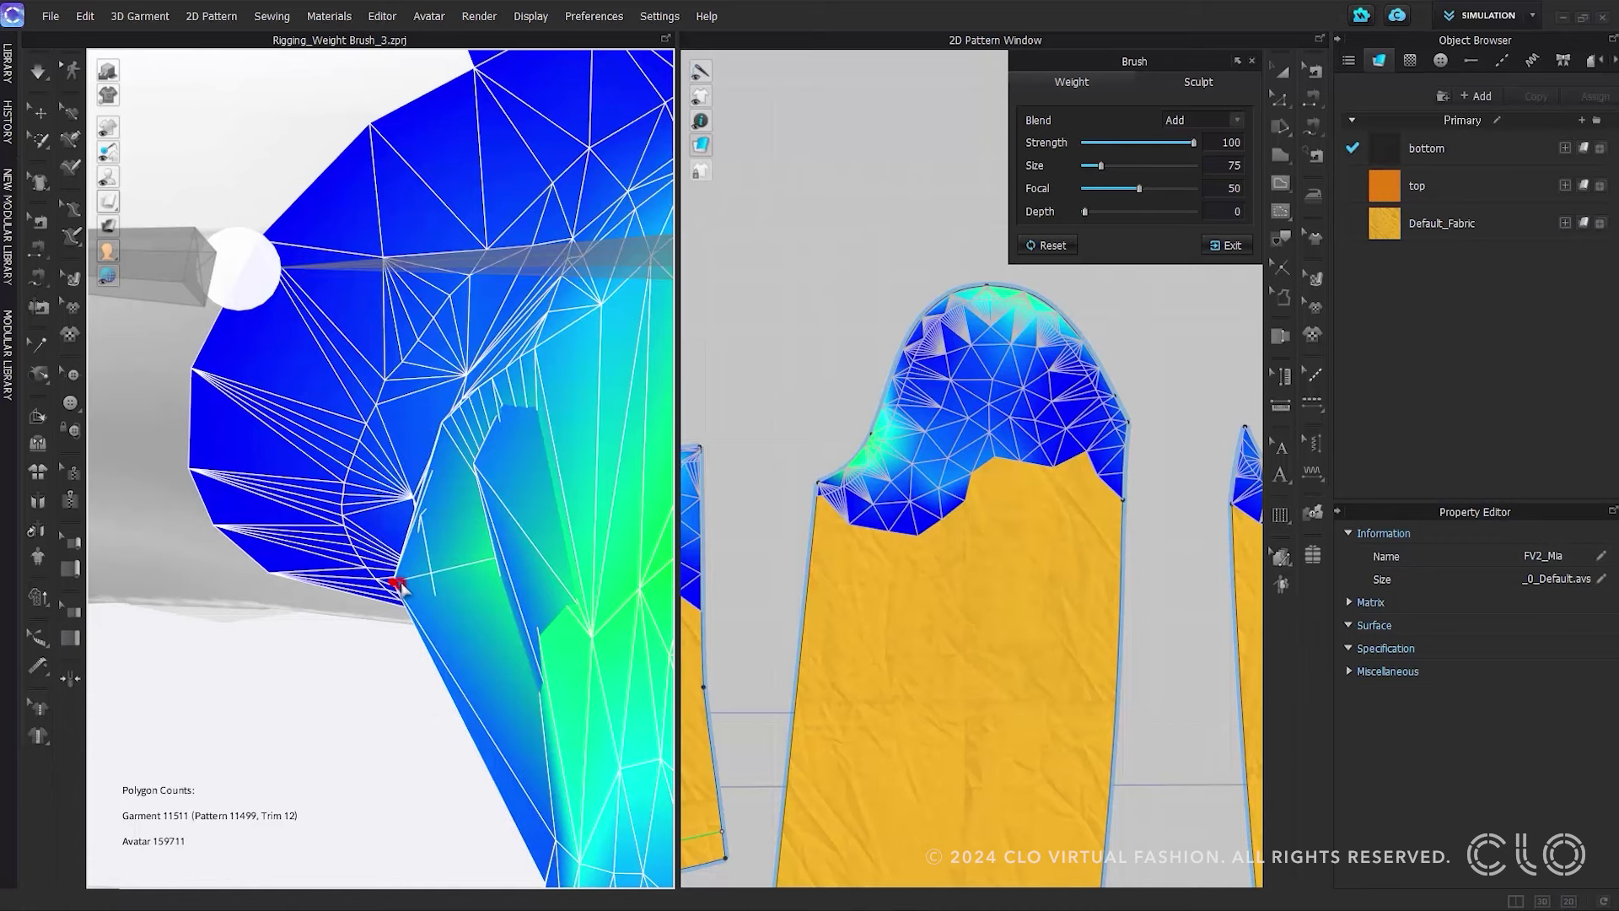
Inspect the upper arm and chest weight maps from the front and move the stray garment vertices at the left underarm
scroll(388, 598, "down", 4)
right_click_drag(383, 608, 396, 514)
middle_click_drag(397, 514, 489, 527)
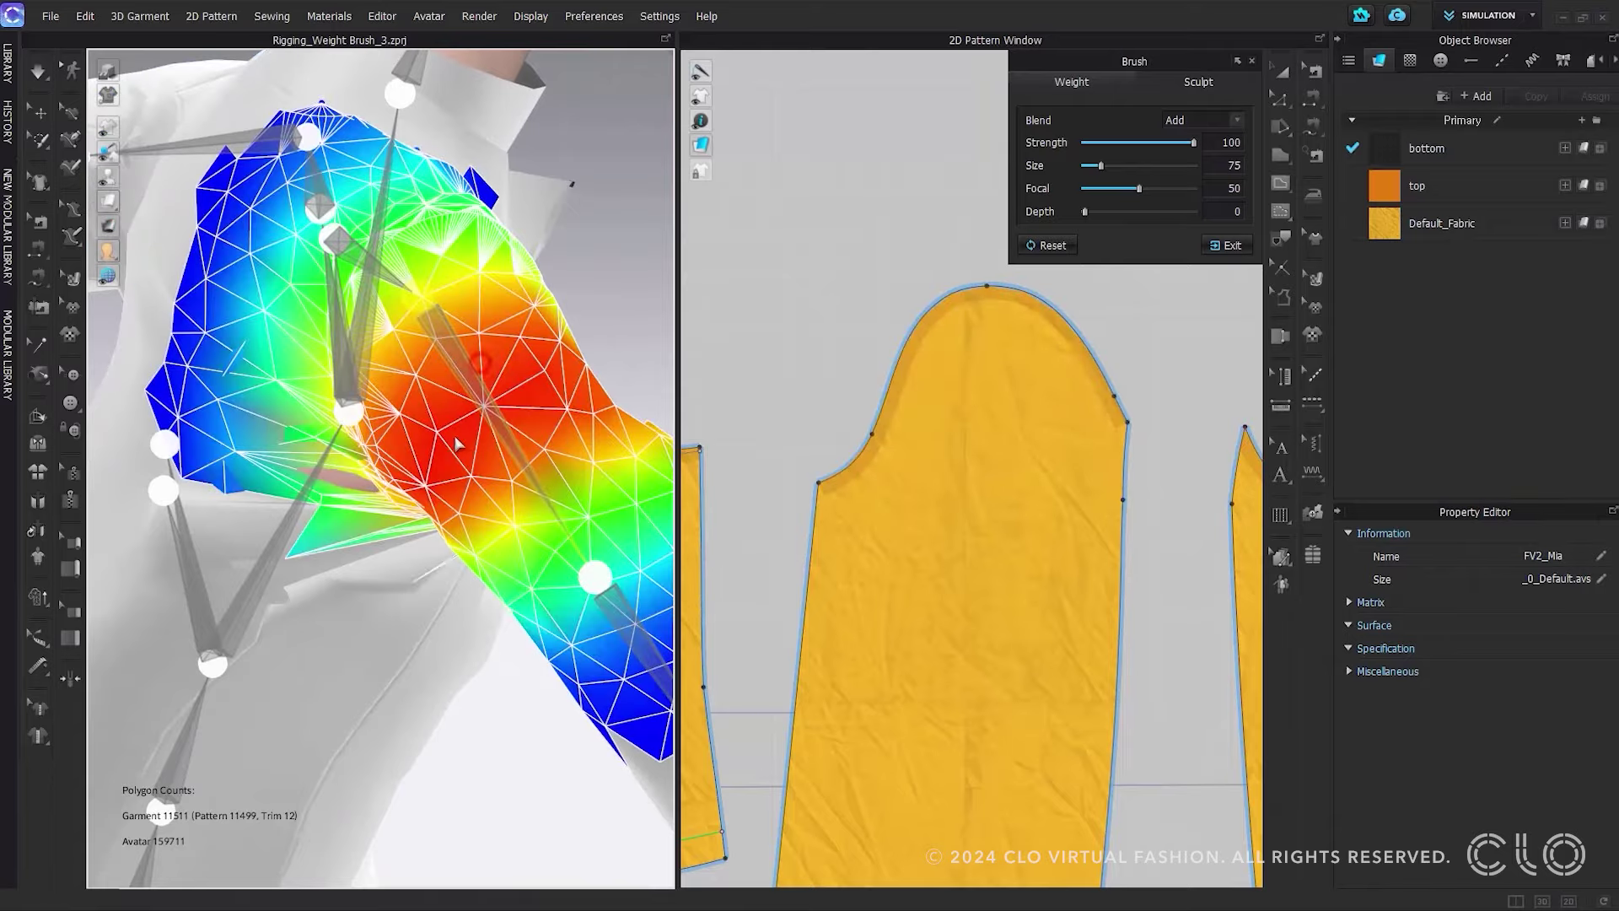
mouse_move(488, 538)
right_mouse_down()
mouse_move(607, 607)
mouse_move(390, 563)
mouse_move(413, 575)
right_mouse_up()
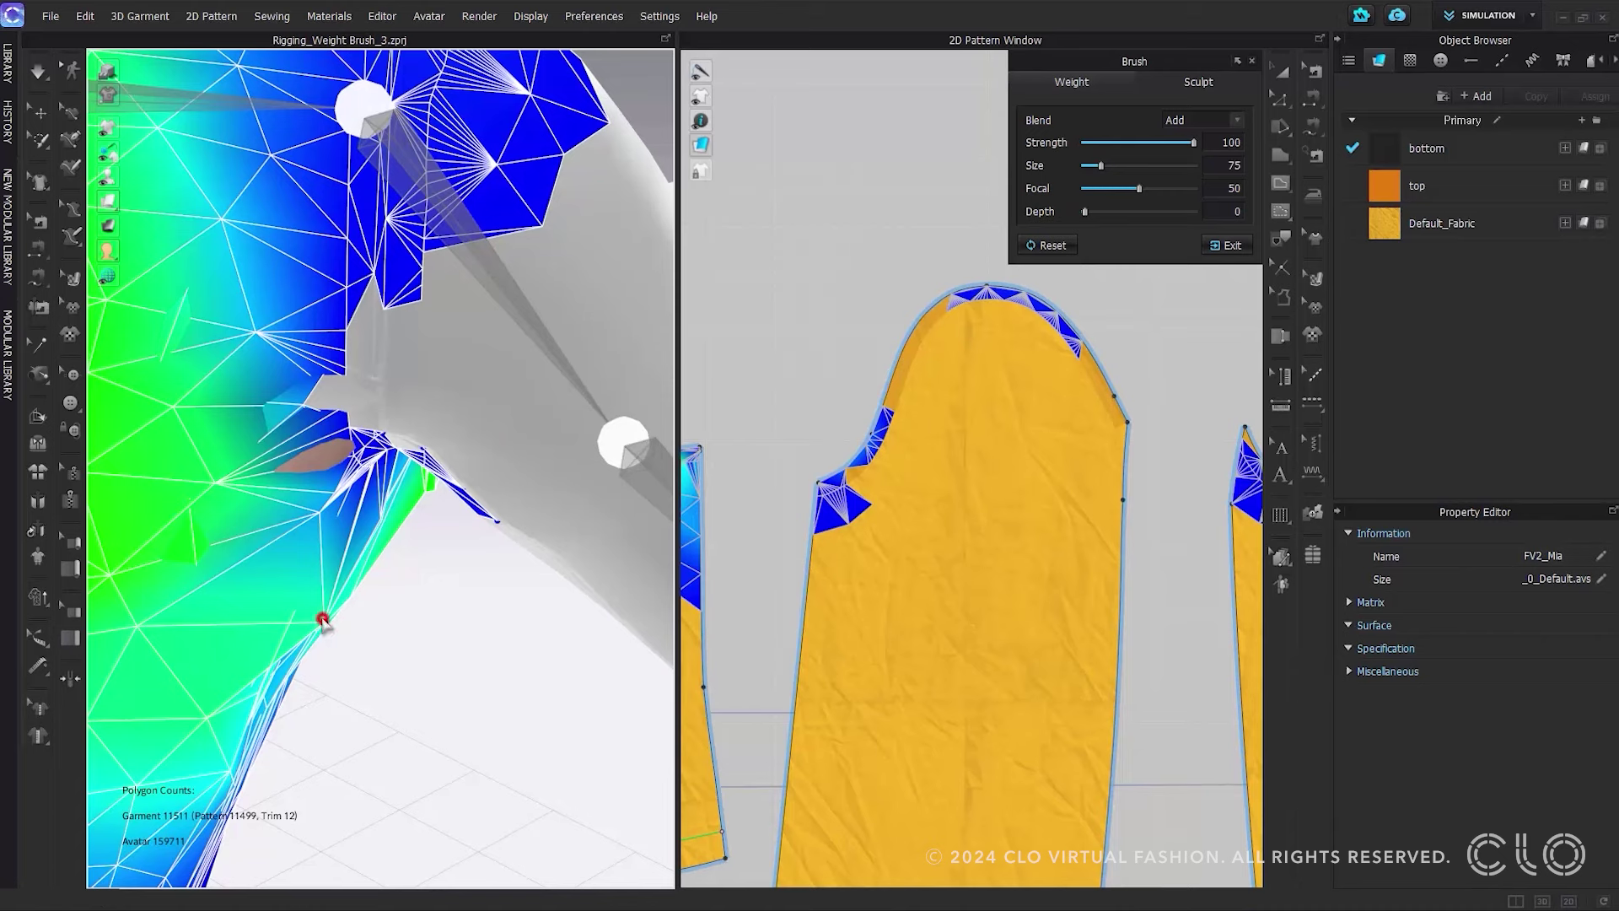
left_click_drag(324, 619, 351, 597)
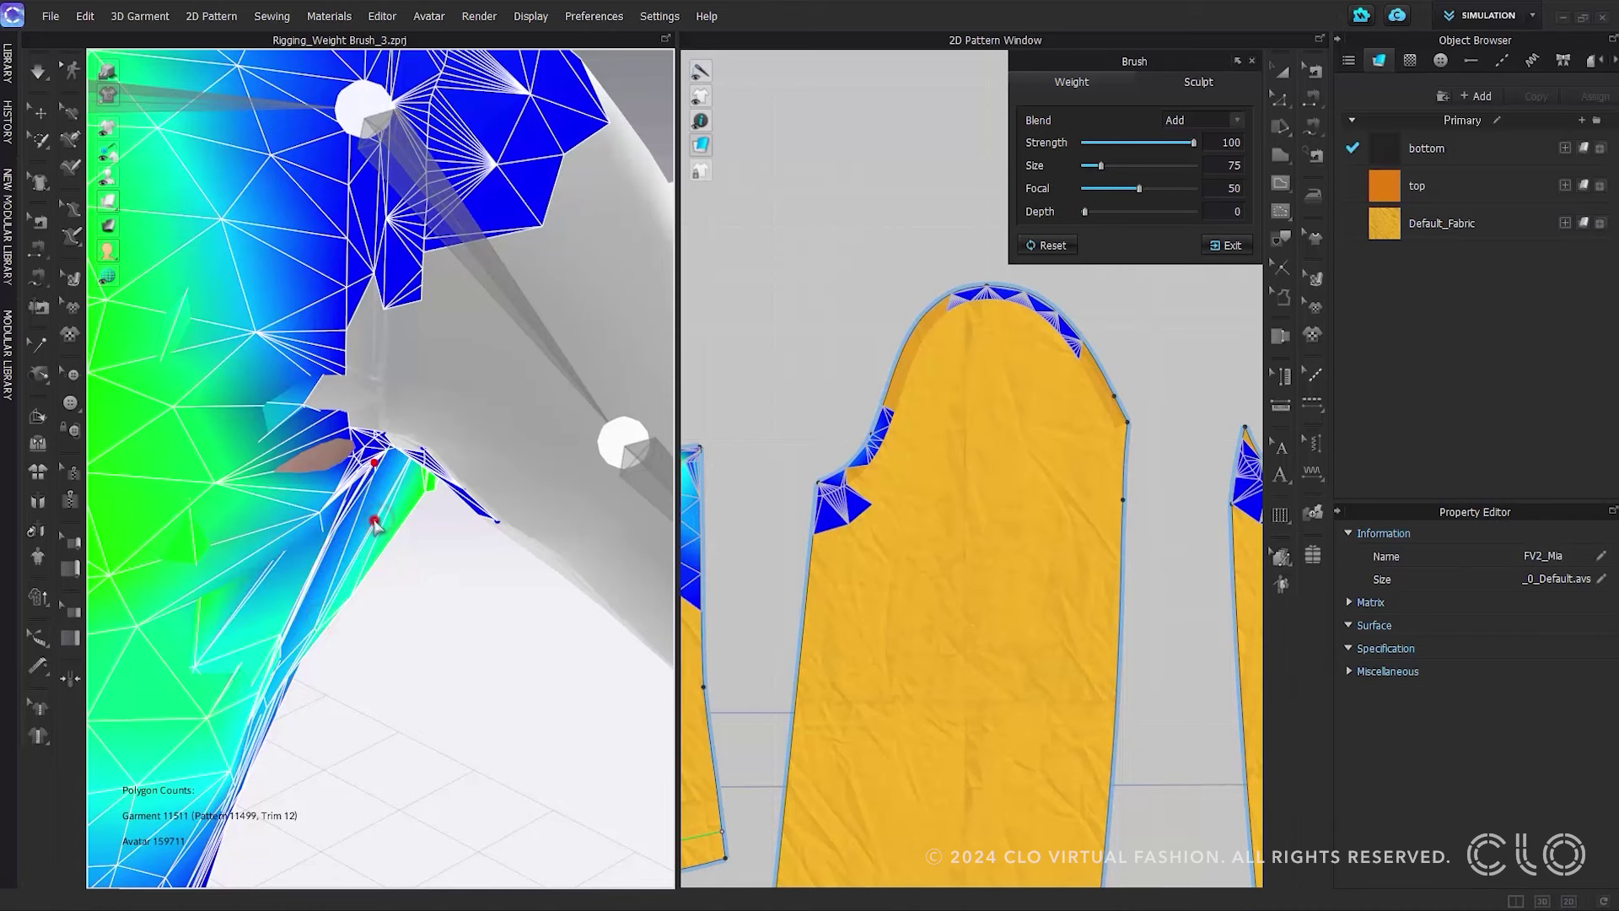
left_click_drag(371, 522, 318, 530)
Raise the avatar's left arm through its joints and return to weight editing to check the armhole
key("2")
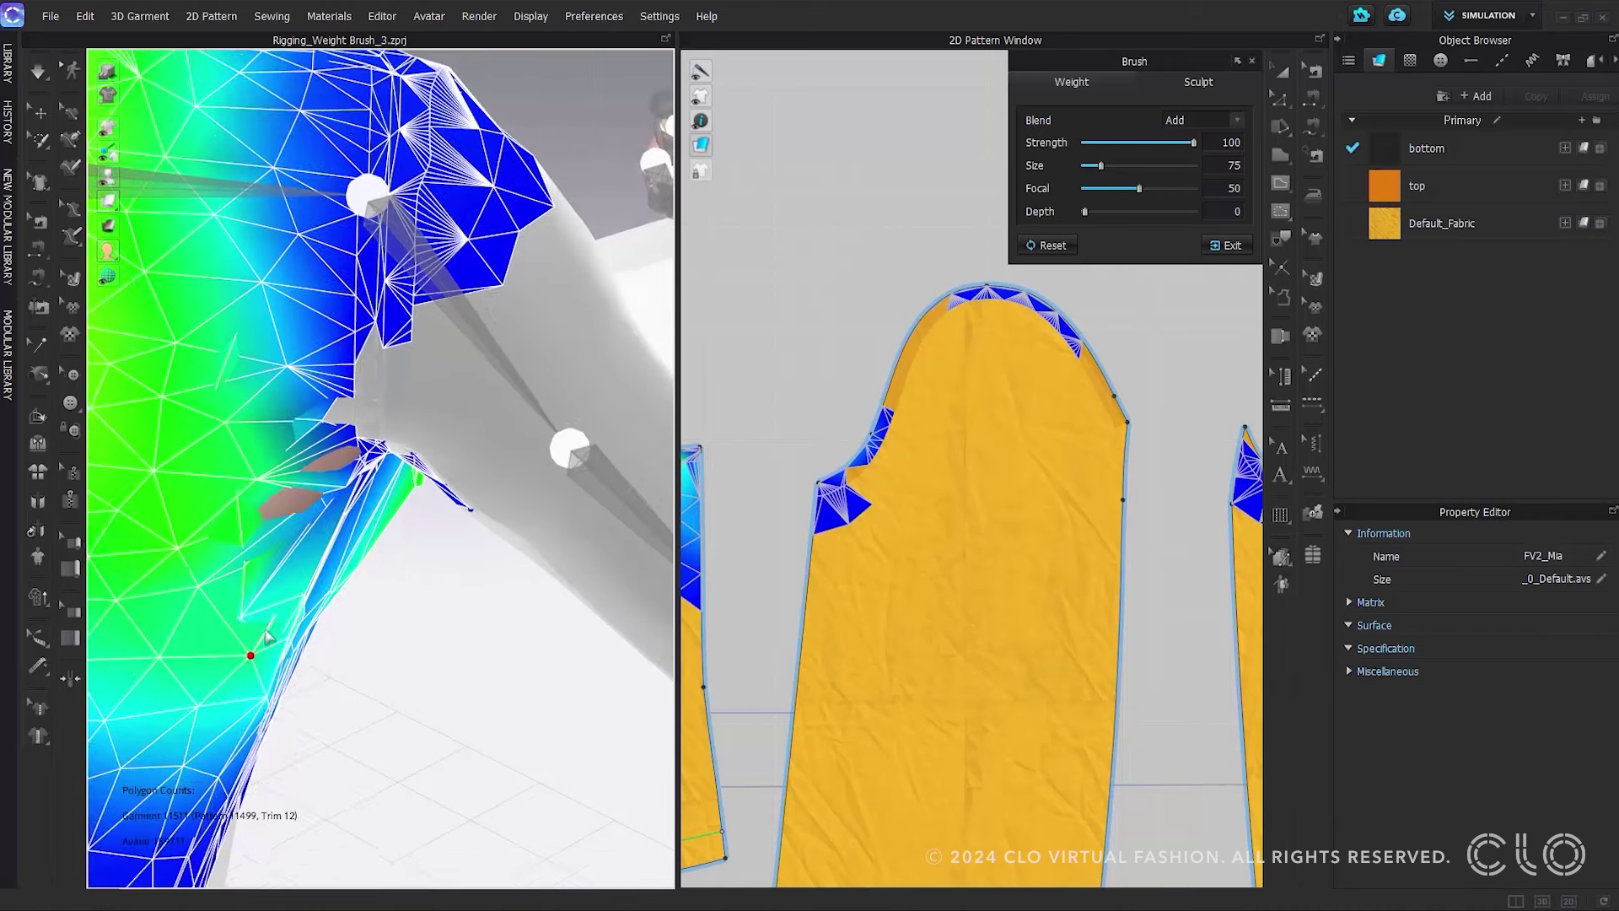
scroll(528, 314, "up", 5)
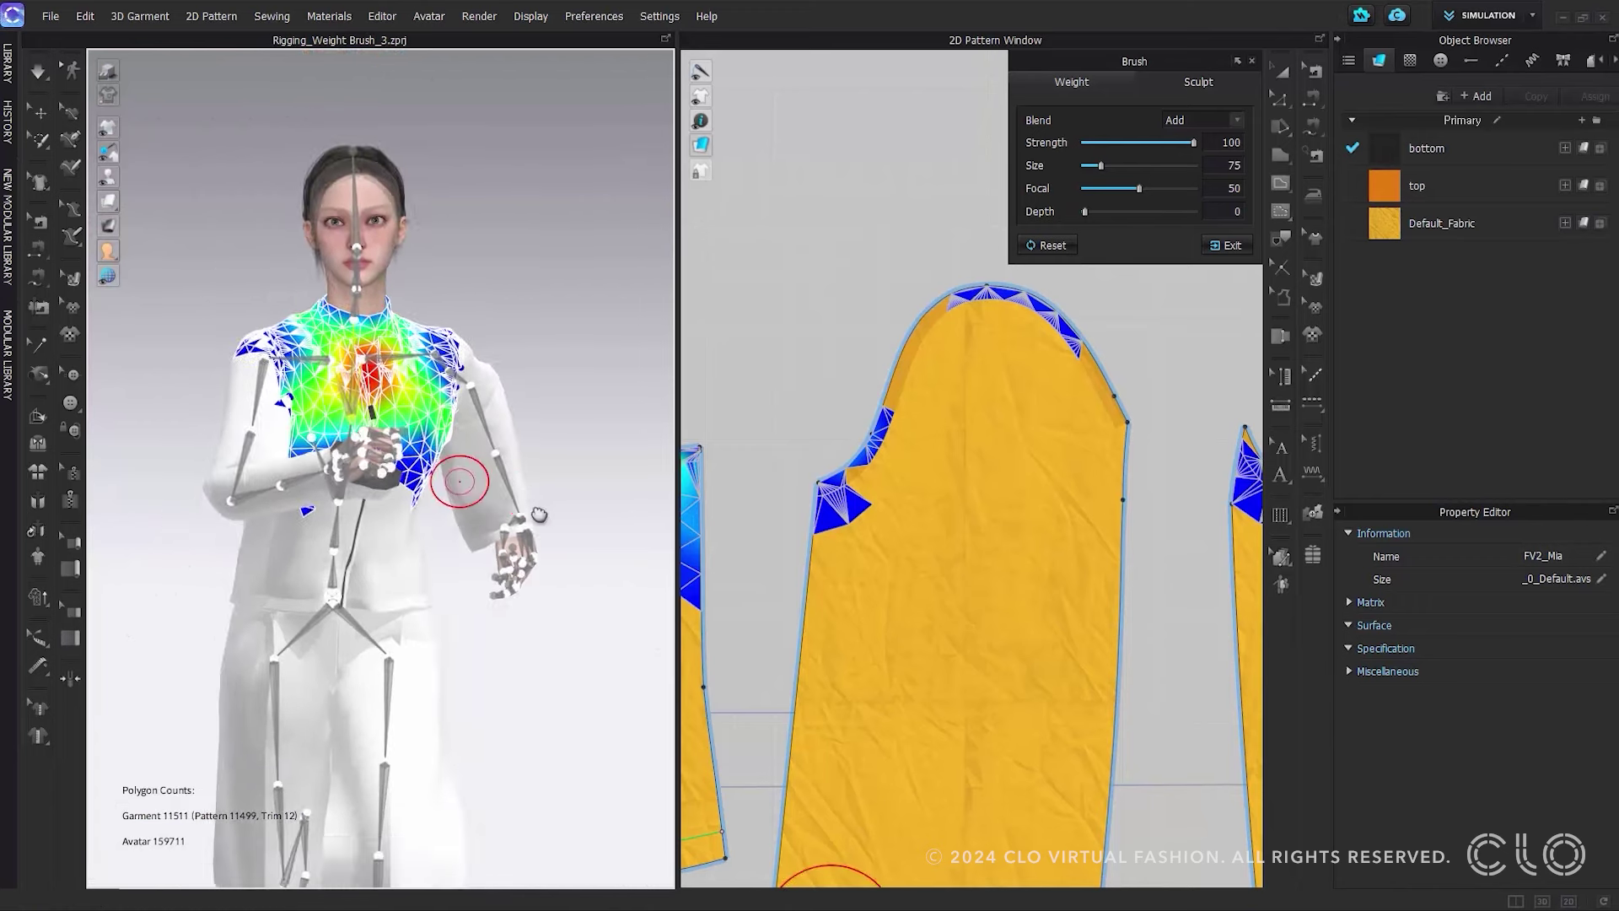
key("Escape")
left_click(555, 328)
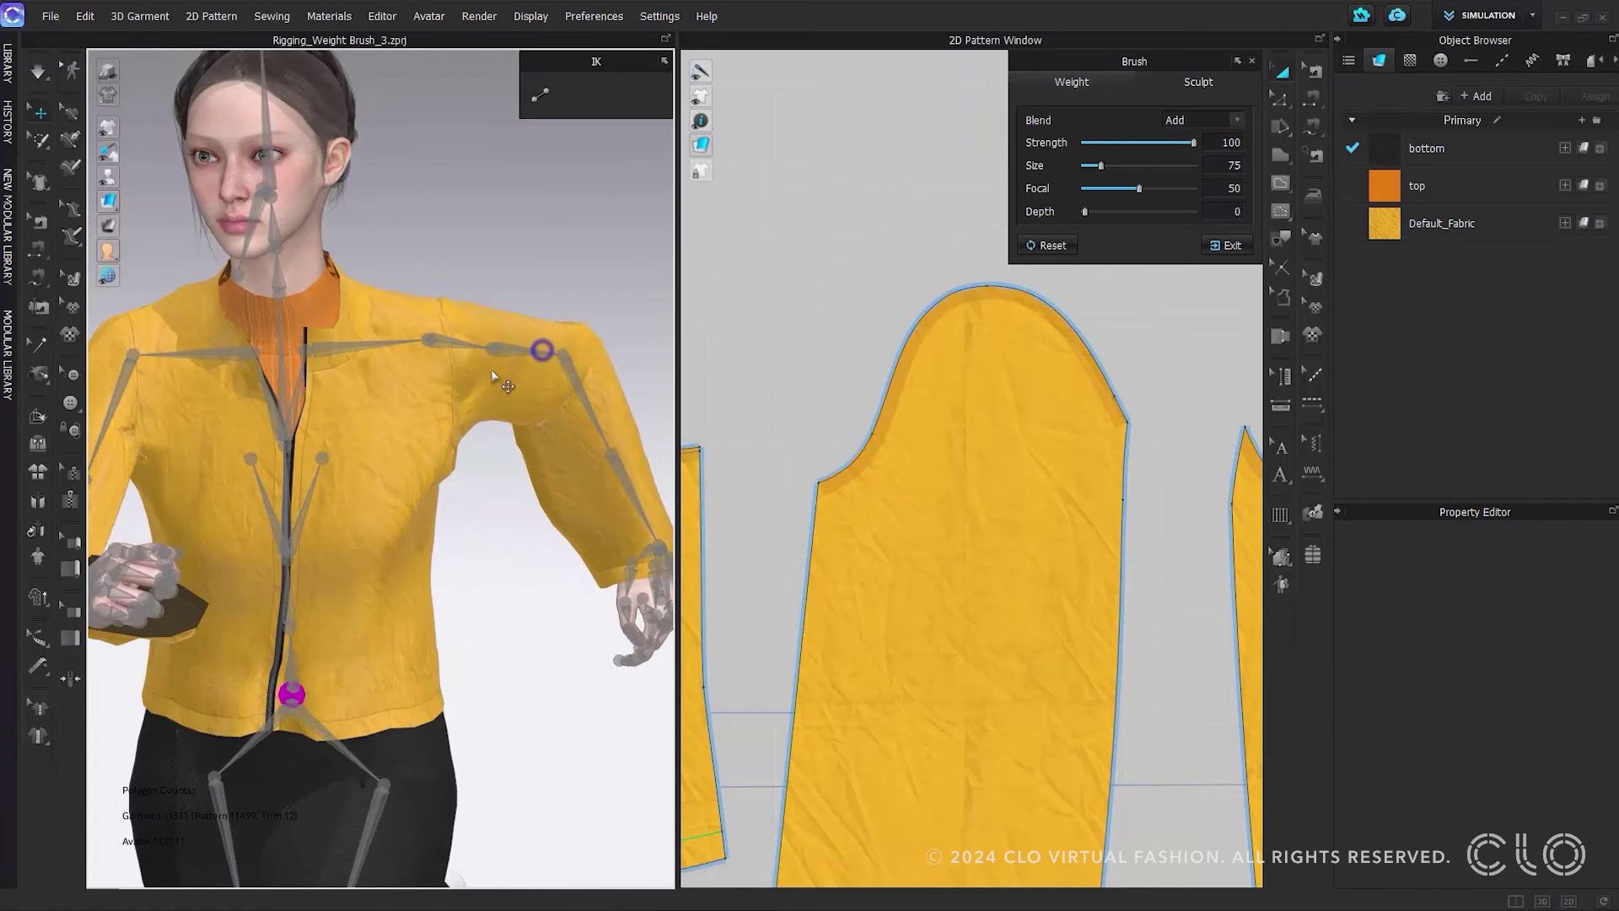
left_click(457, 398)
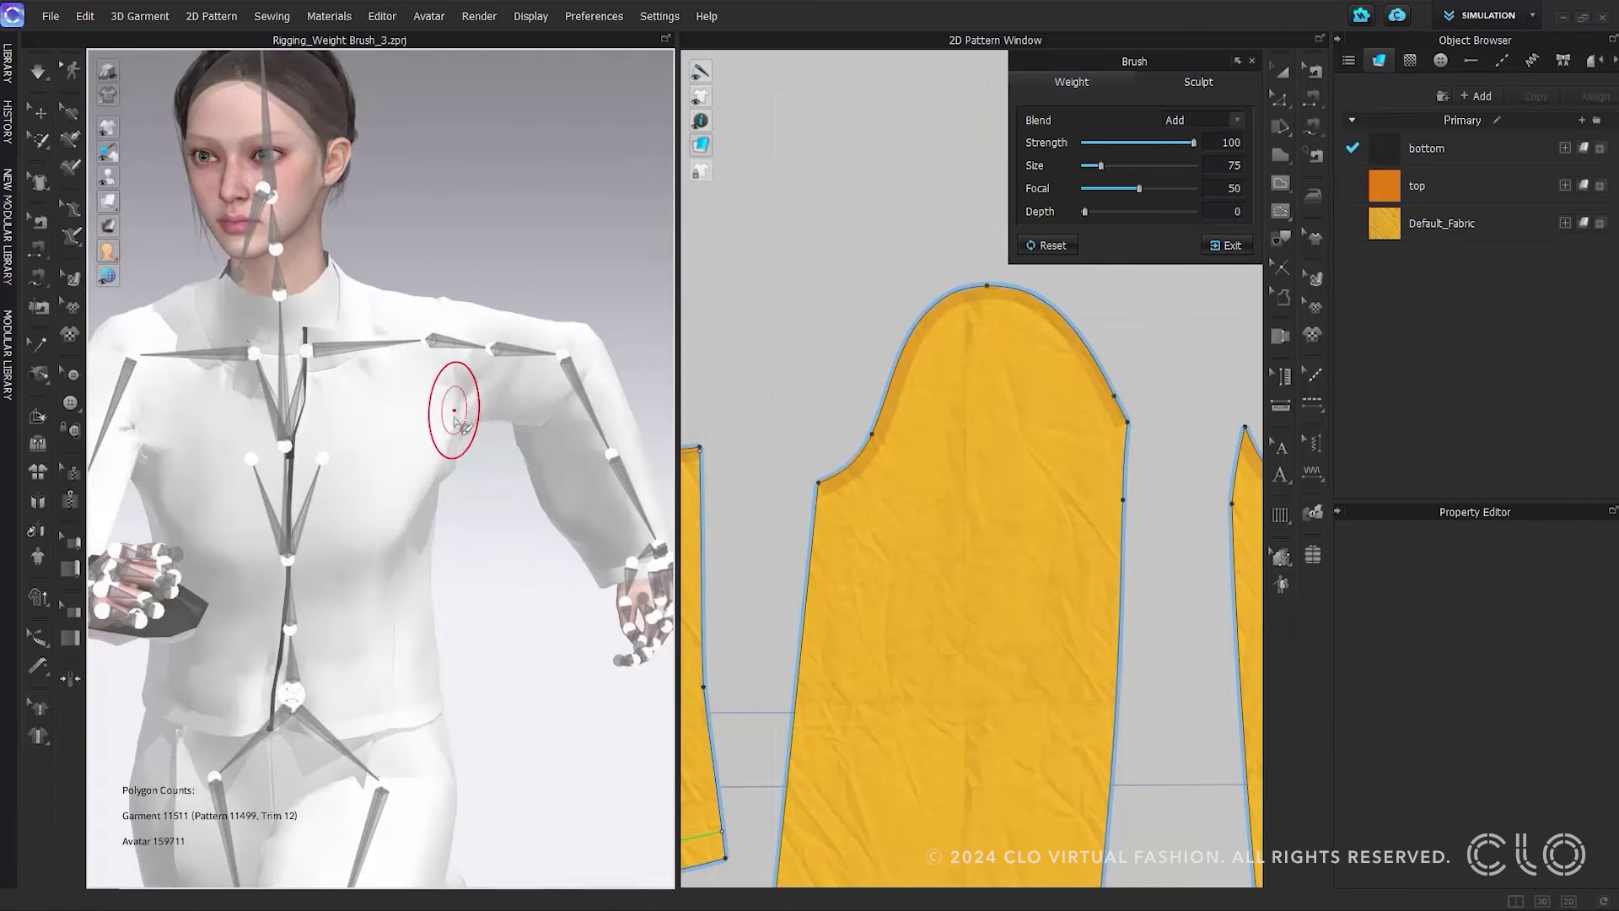
right_click_drag(452, 459, 388, 434)
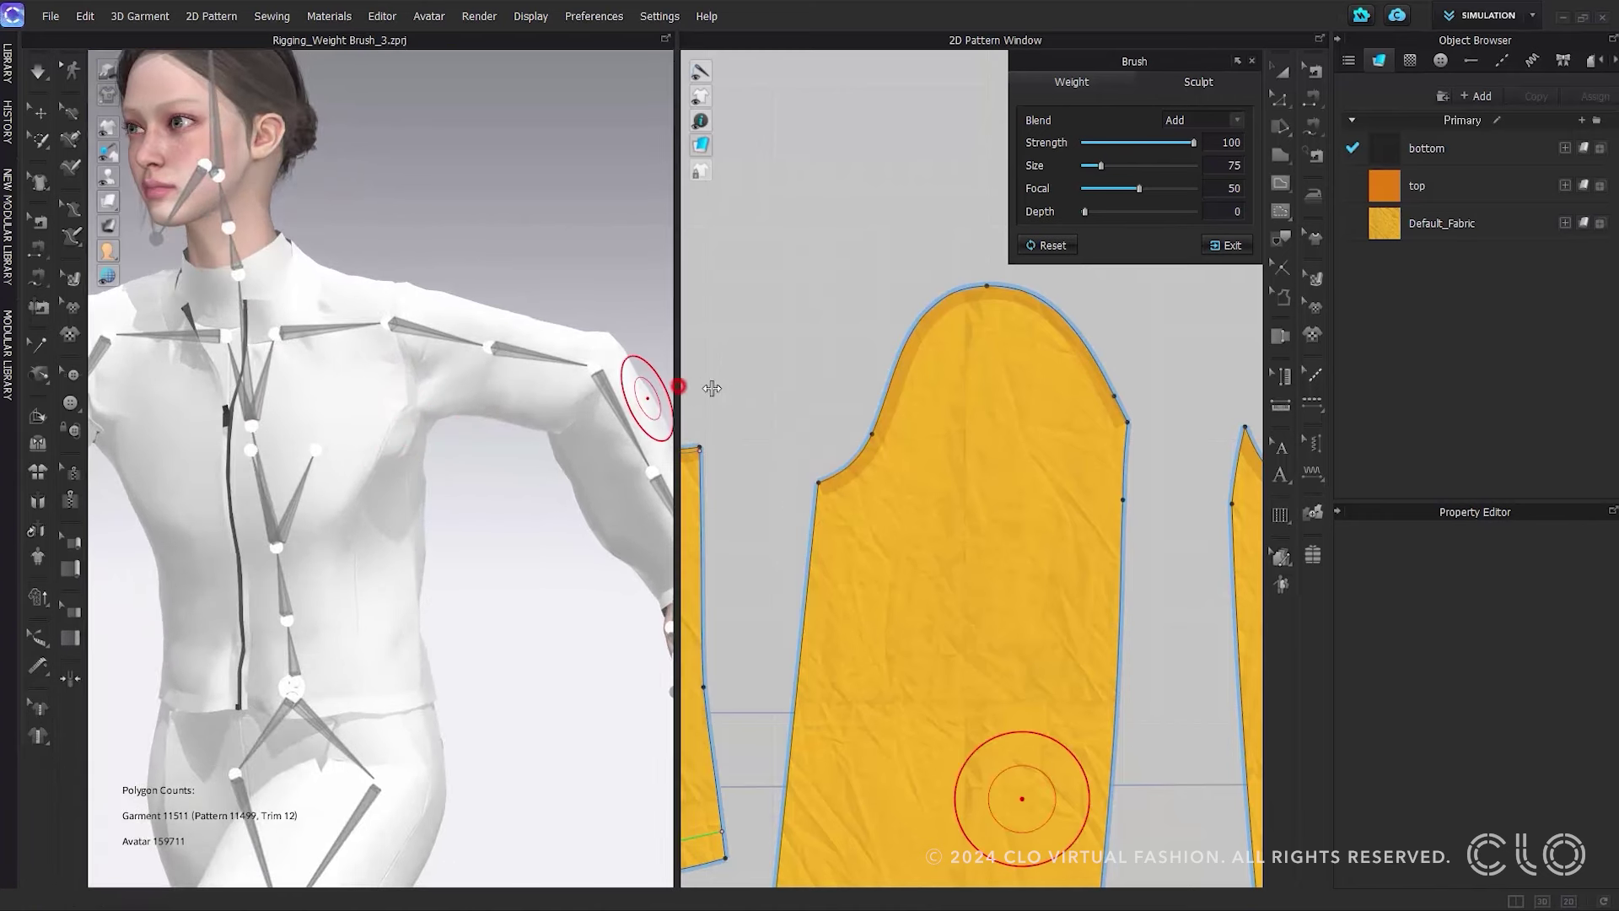
Widen the 3D view and select the raised left arm's upper arm bone to examine its garment weights
left_click_drag(679, 389, 898, 388)
right_click_drag(679, 430, 643, 438)
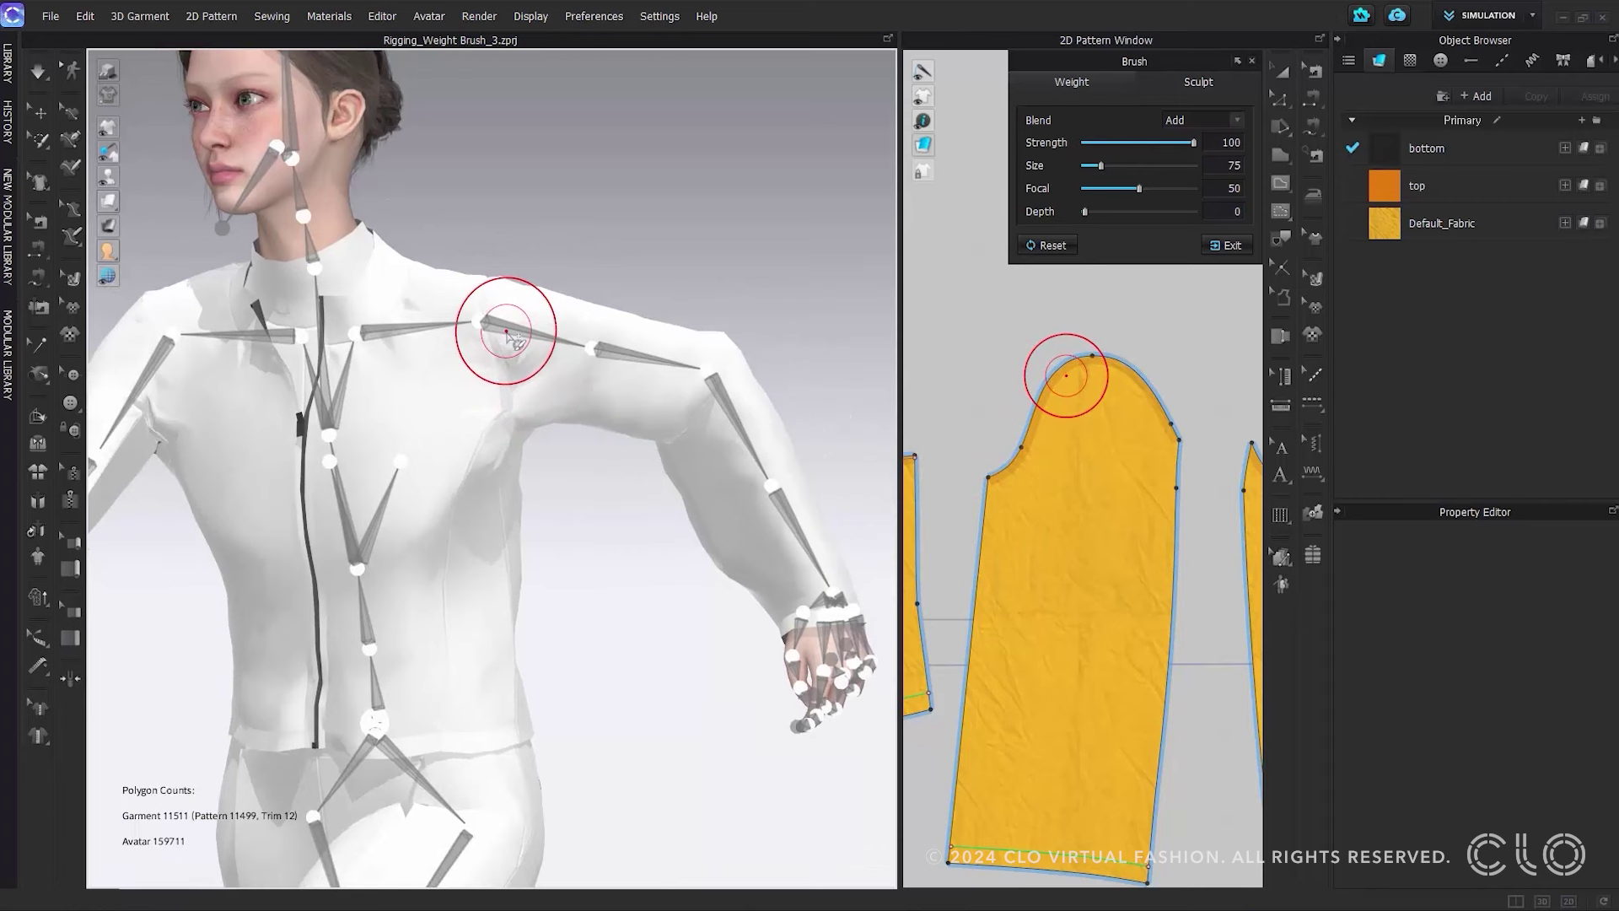
left_click(508, 334)
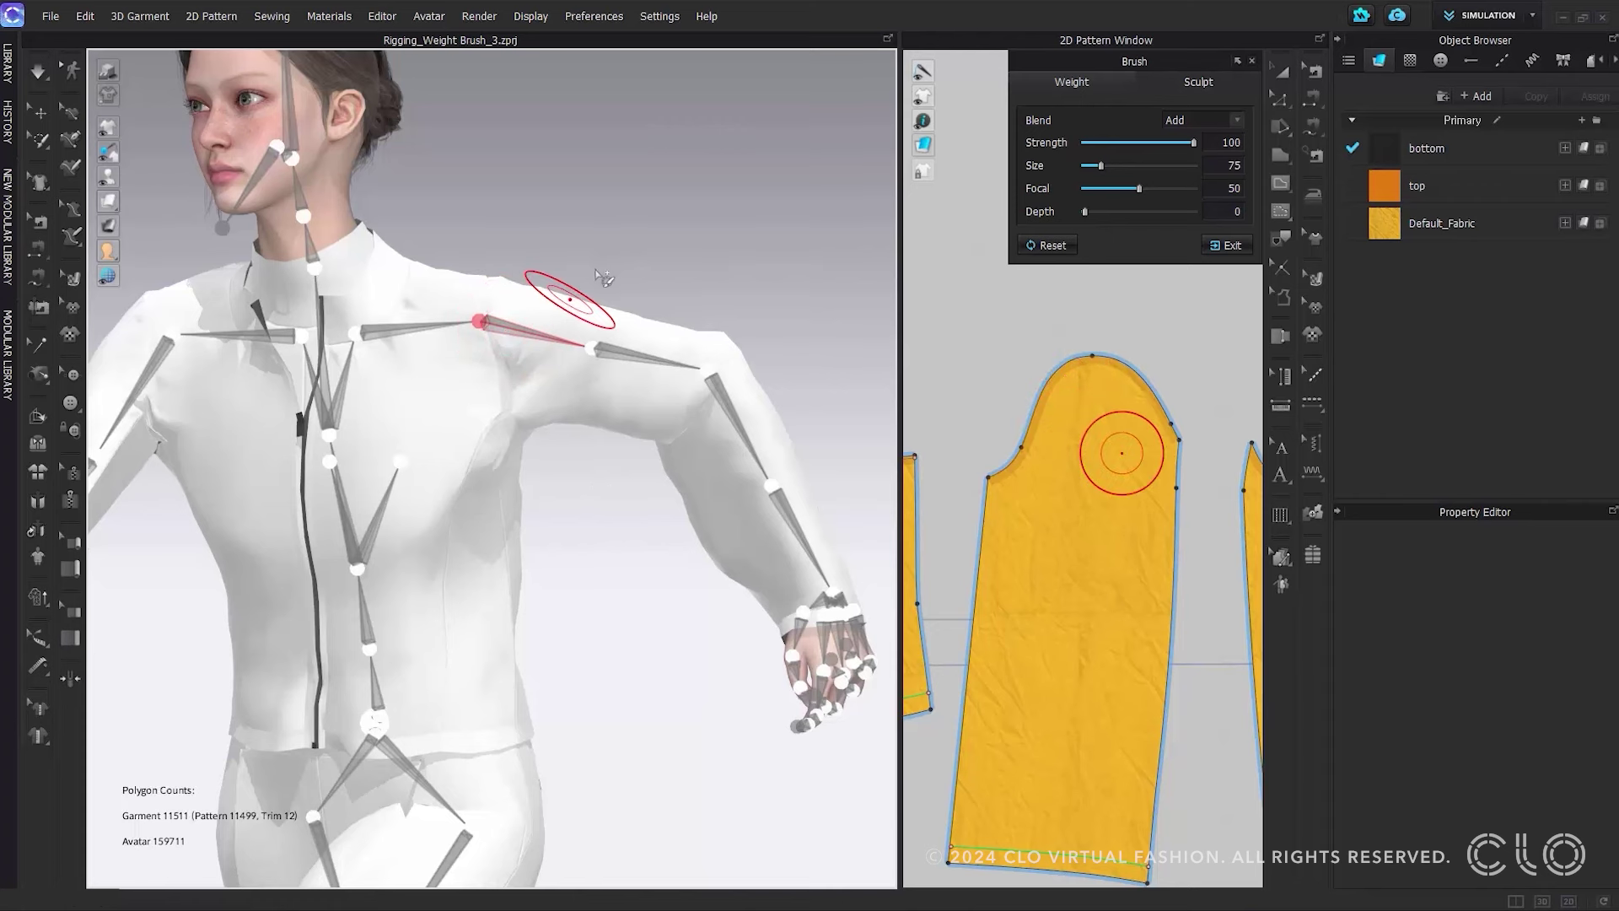
left_click(507, 337)
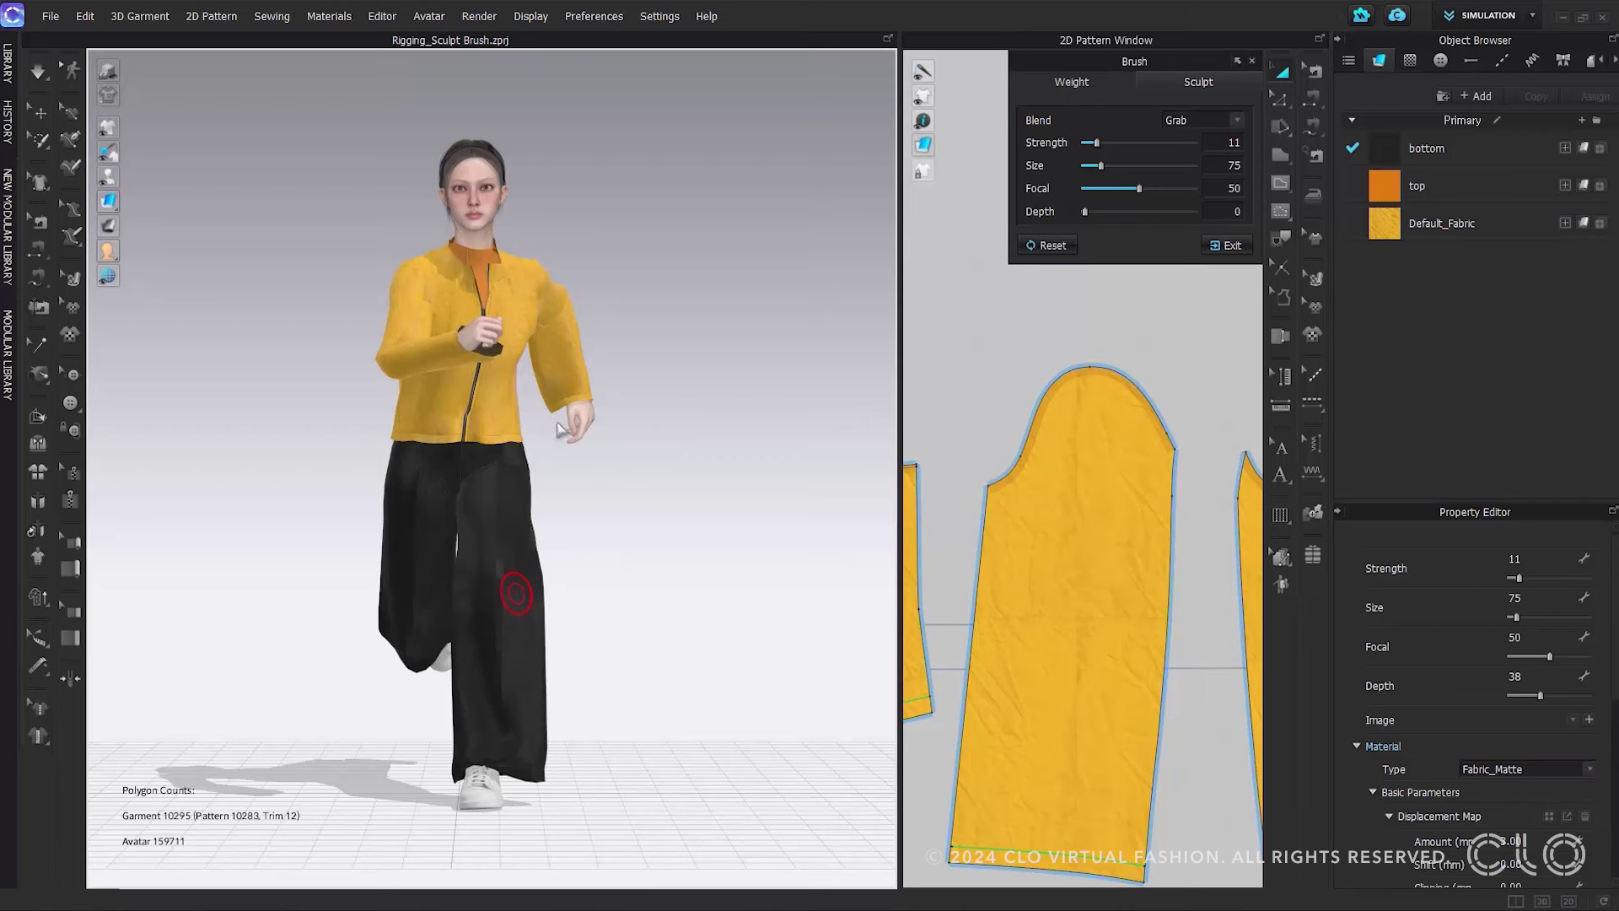
Grab the jacket fabric at the right underarm from behind with the Sculpt brush to cover the protruding skin
scroll(571, 428, "up", 2)
right_click_drag(572, 429, 567, 614)
scroll(560, 350, "up", 4)
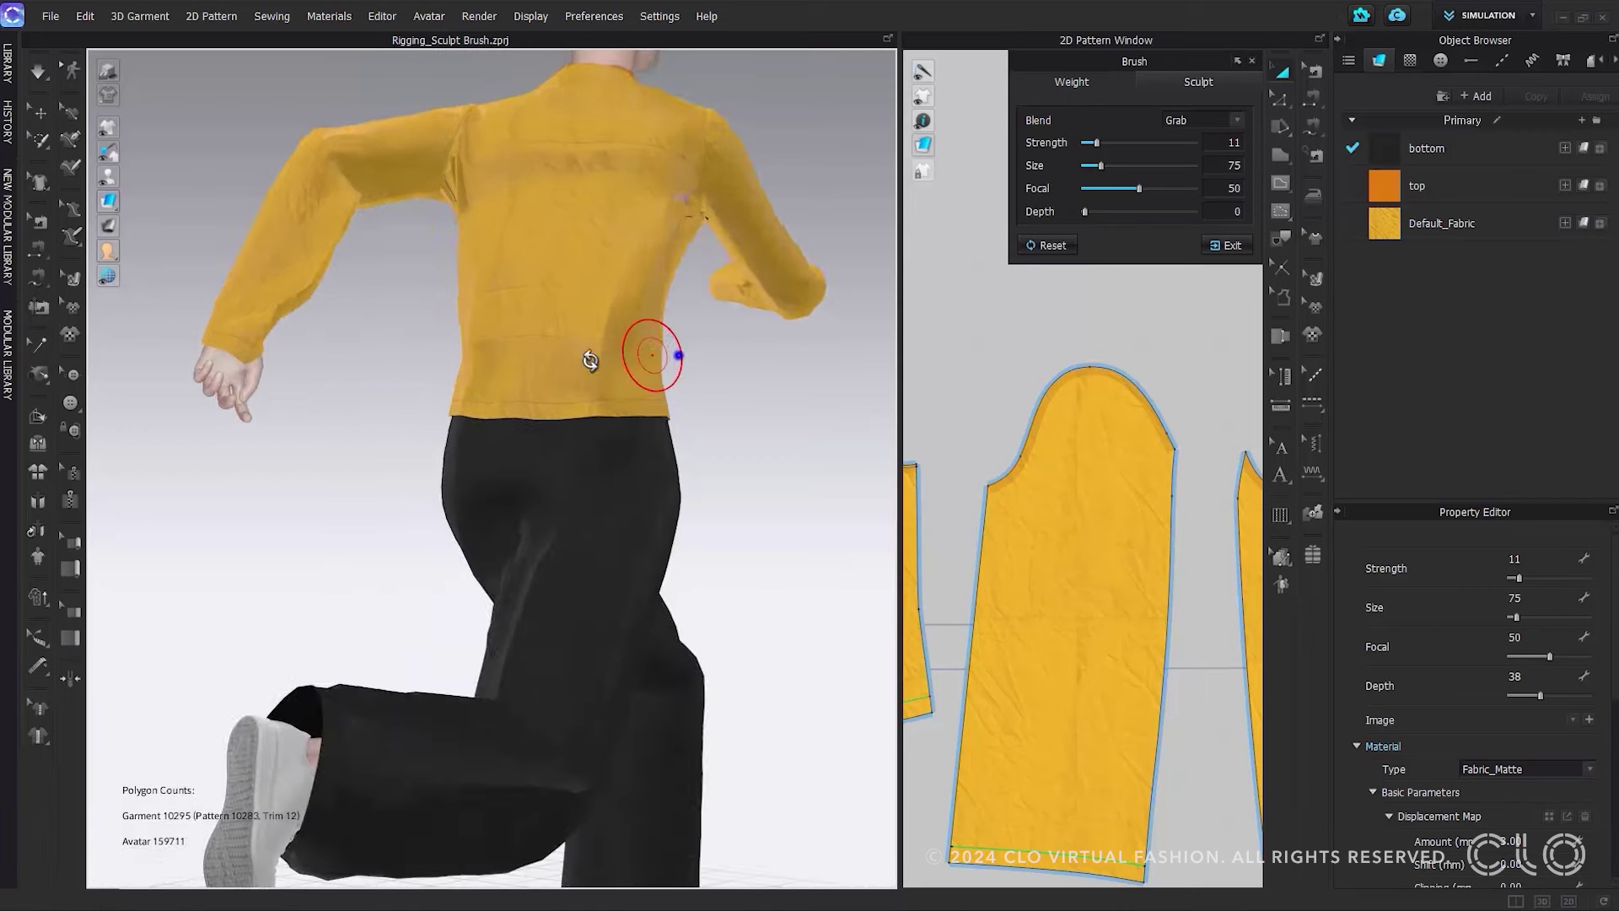
scroll(677, 337, "down", 2)
mouse_move(676, 351)
right_mouse_down()
mouse_move(607, 561)
mouse_move(661, 607)
right_mouse_up()
scroll(679, 570, "up", 3)
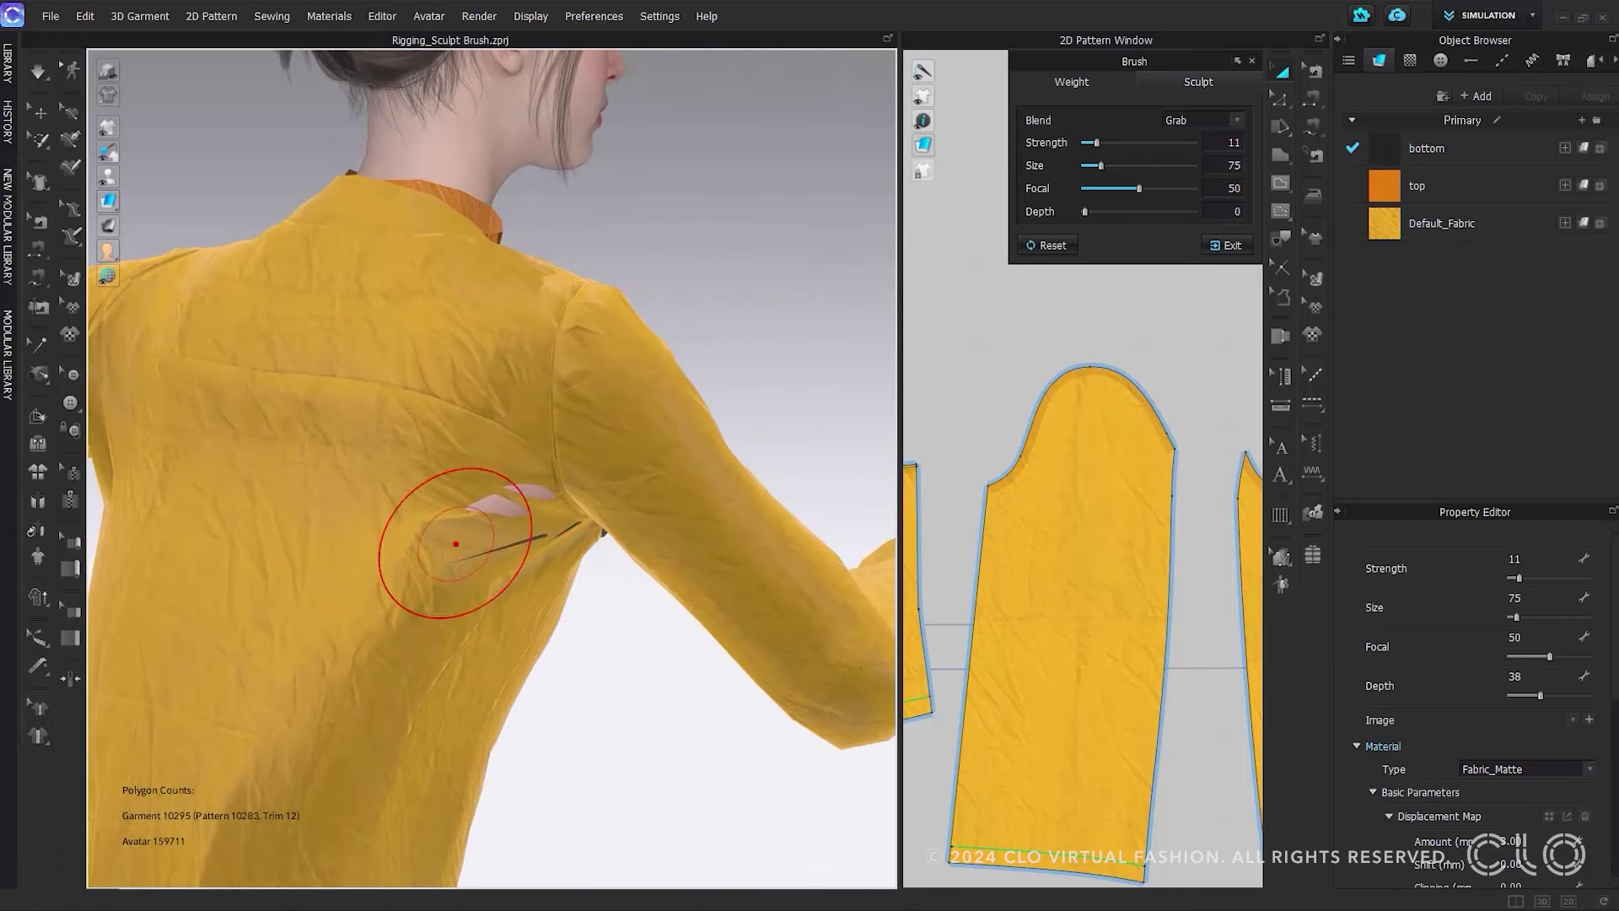
left_click_drag(548, 434, 523, 477)
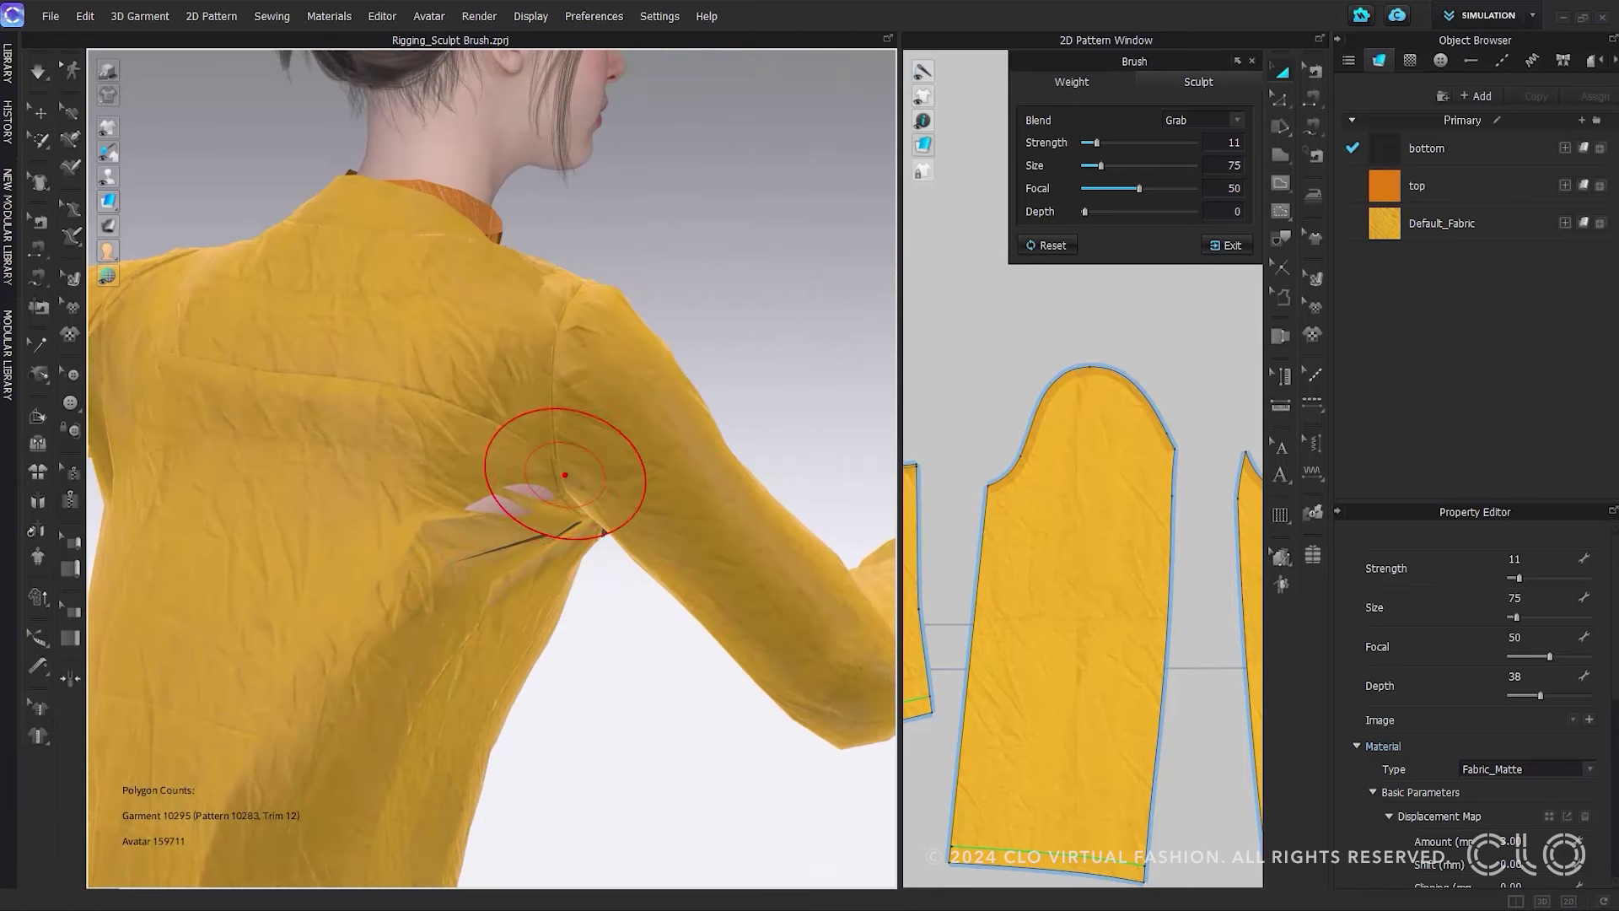
Check the Sculpt blend modes, keep Grab, and pull the jacket's back and side fabric over the remaining exposed skin at the right underarm
left_click(1226, 121)
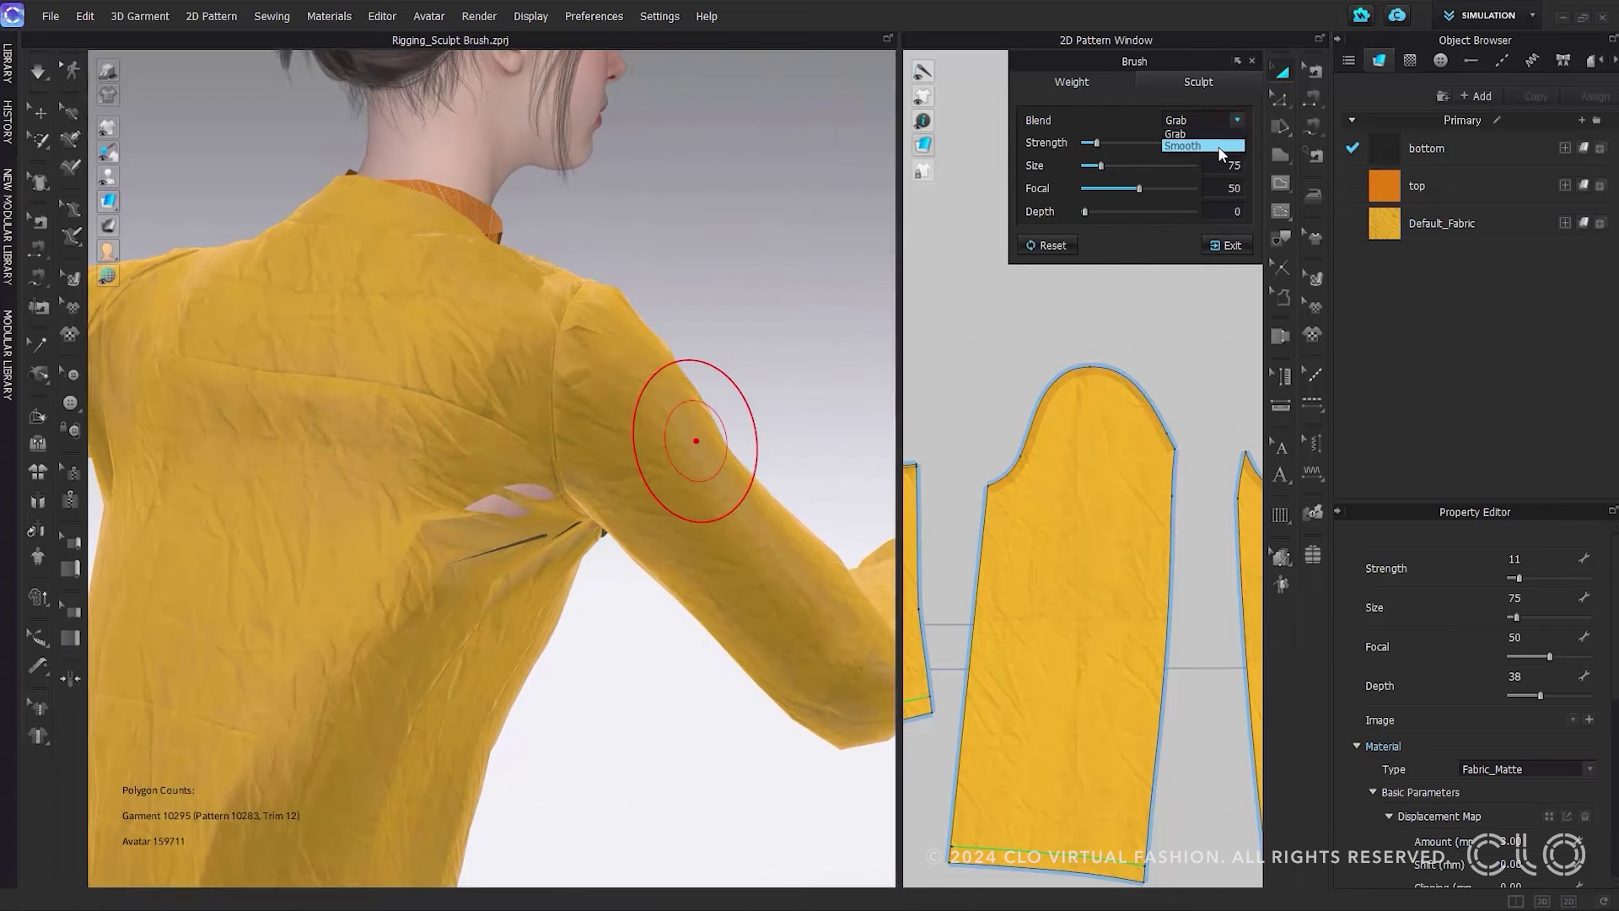
left_click(1123, 124)
key("shift")
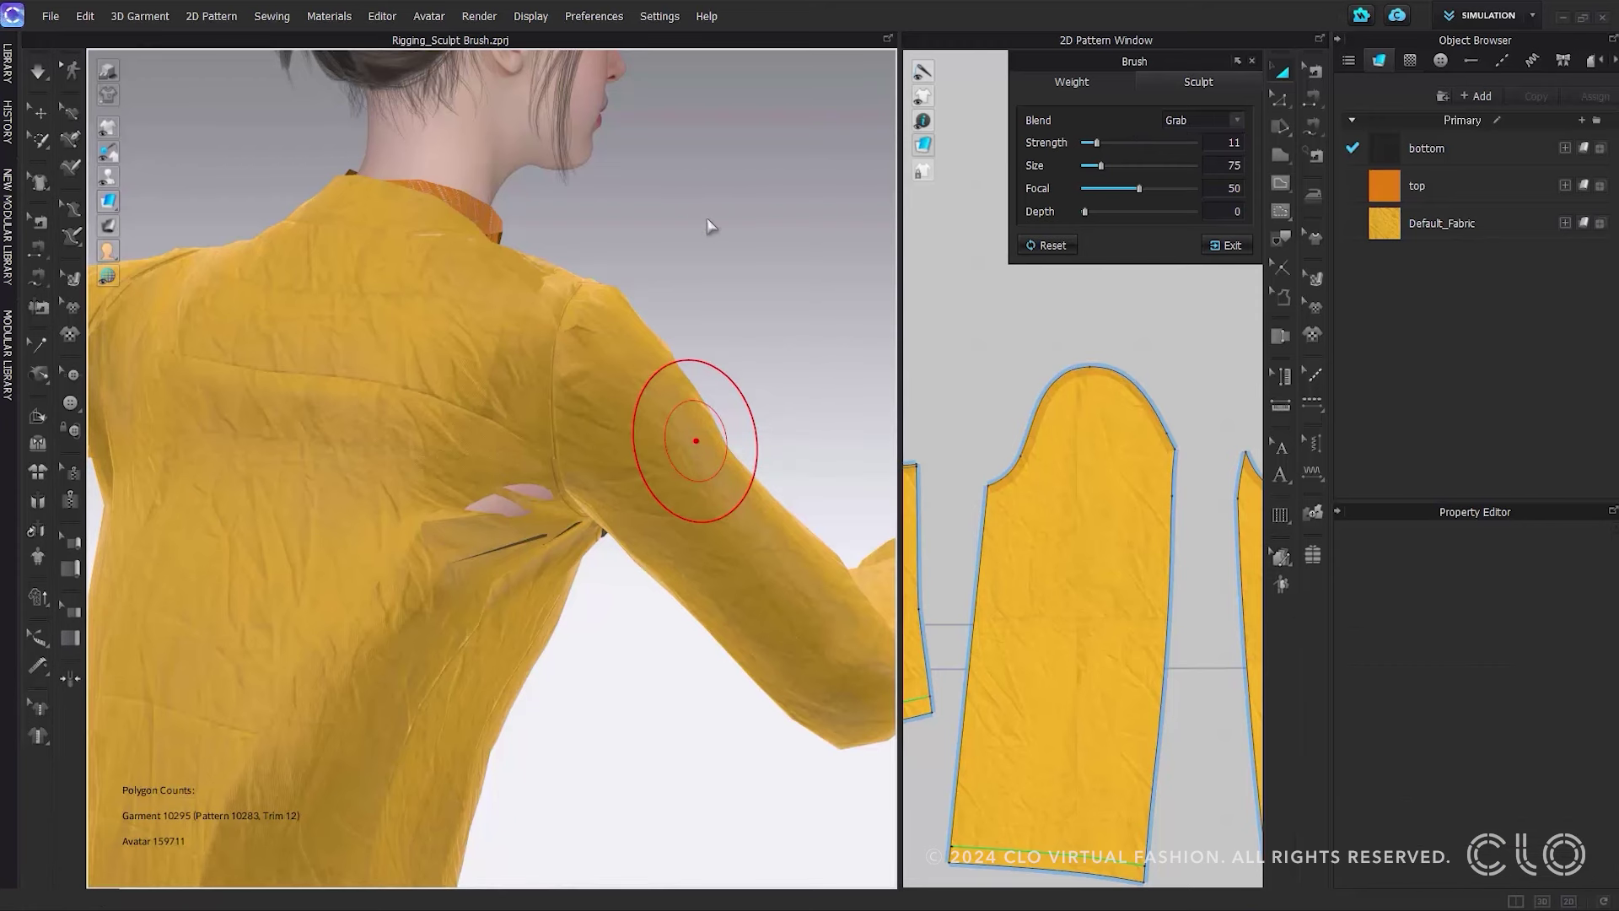
mouse_move(414, 702)
right_mouse_down()
mouse_move(462, 668)
mouse_move(523, 669)
right_mouse_up()
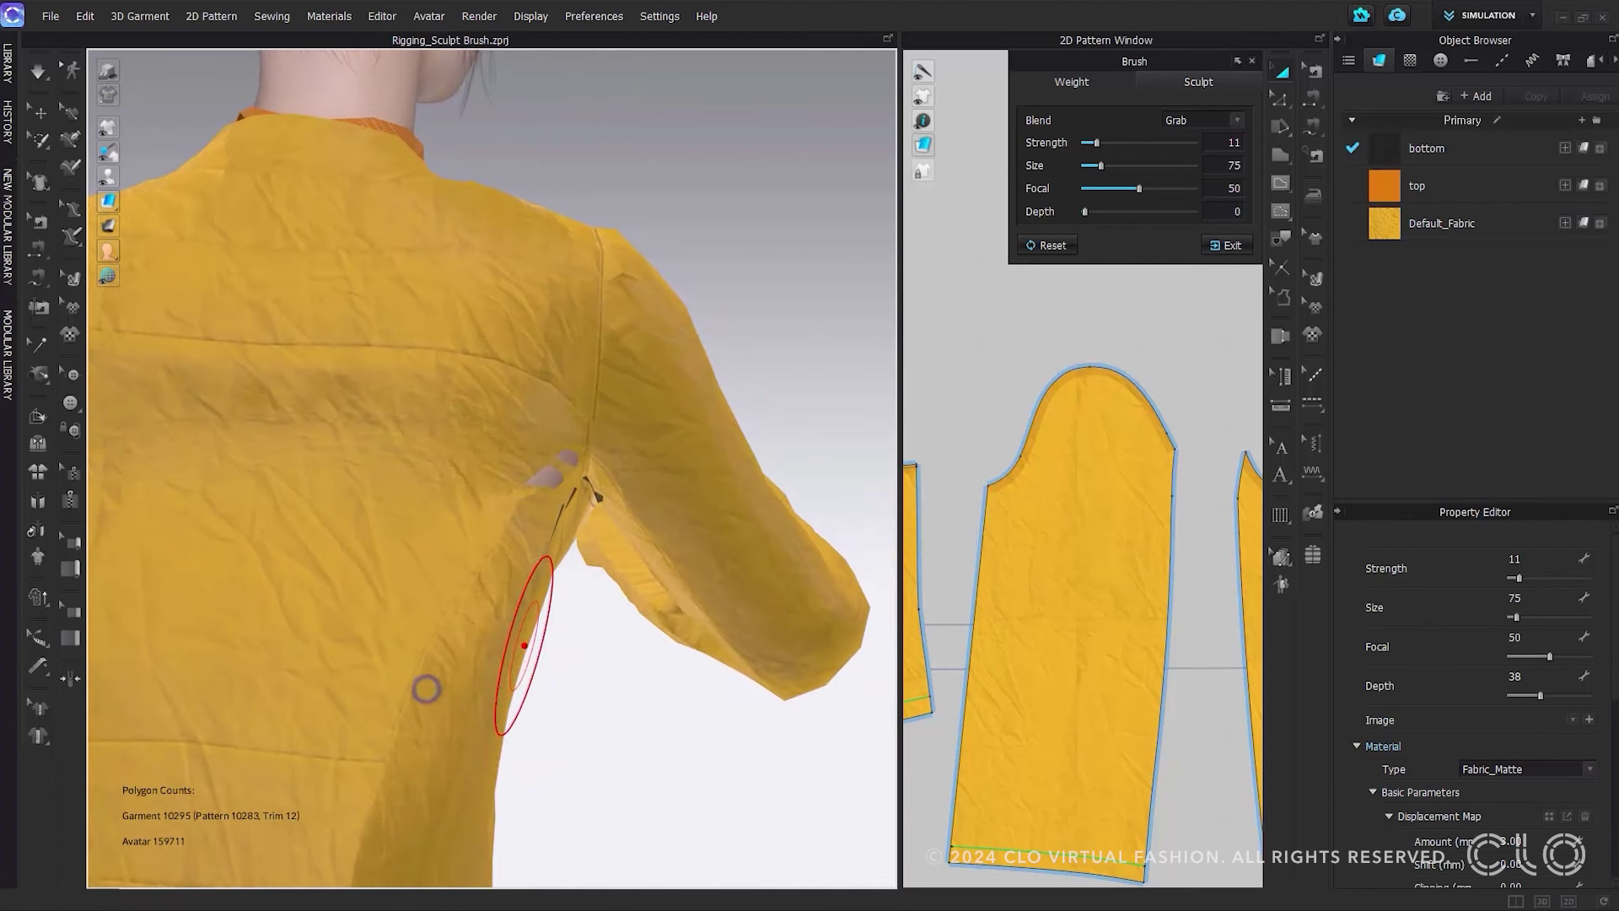
mouse_move(523, 614)
left_mouse_down()
mouse_move(557, 603)
mouse_move(597, 657)
left_mouse_up()
left_click_drag(718, 627, 728, 639)
mouse_move(588, 580)
left_mouse_down()
mouse_move(560, 489)
mouse_move(579, 524)
left_mouse_up()
right_click_drag(578, 523, 560, 542)
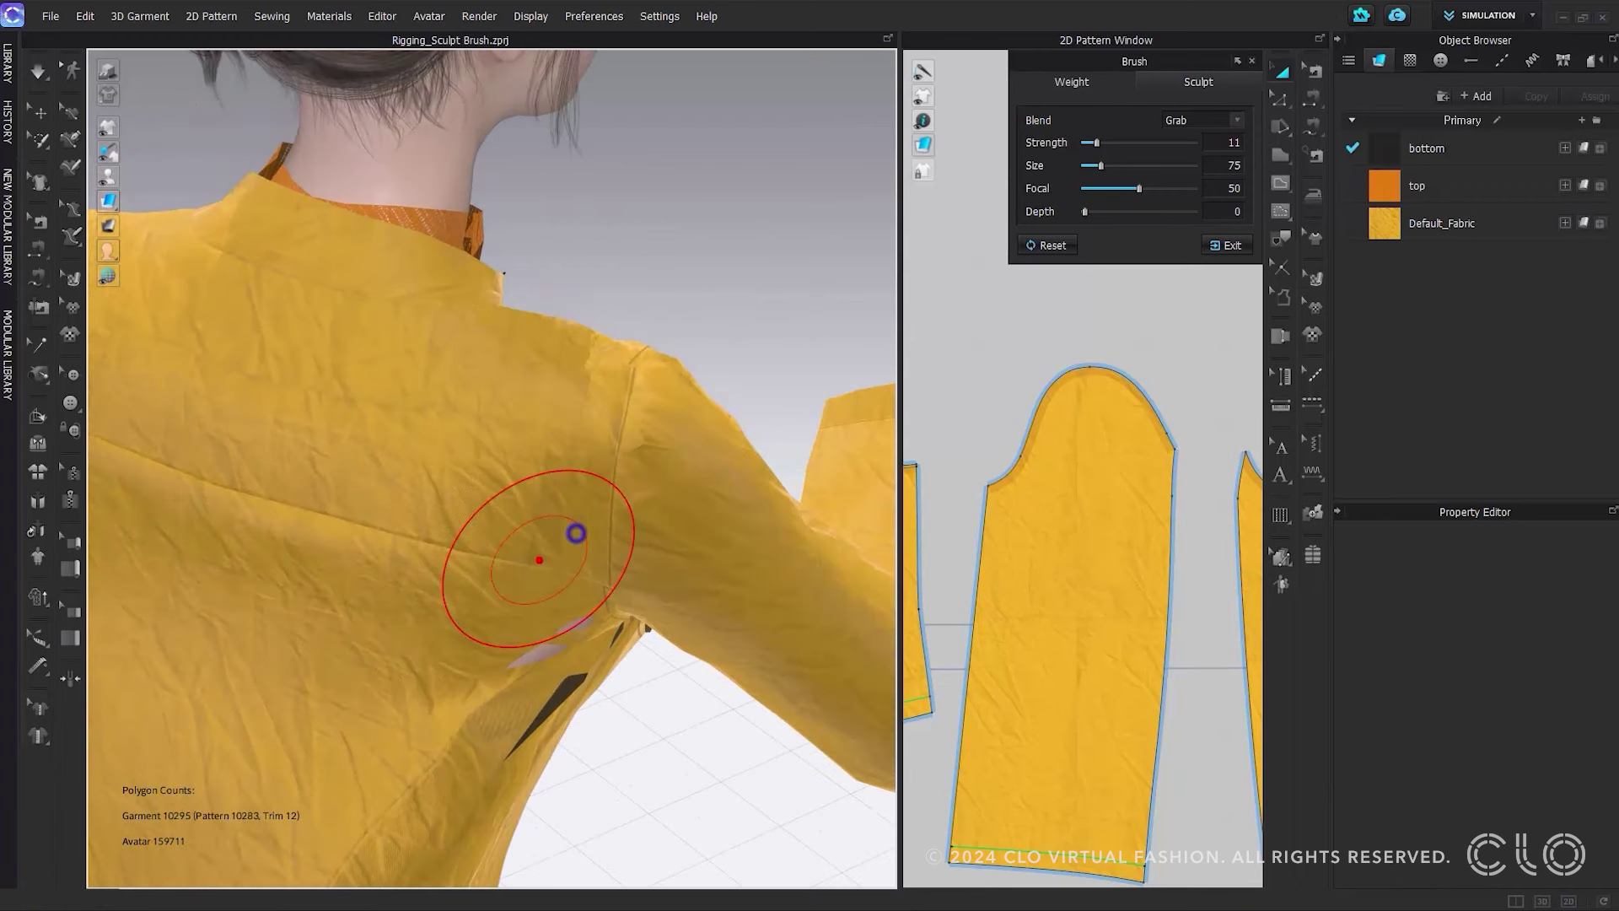
mouse_move(539, 645)
left_mouse_down()
mouse_move(481, 680)
mouse_move(523, 682)
left_mouse_up()
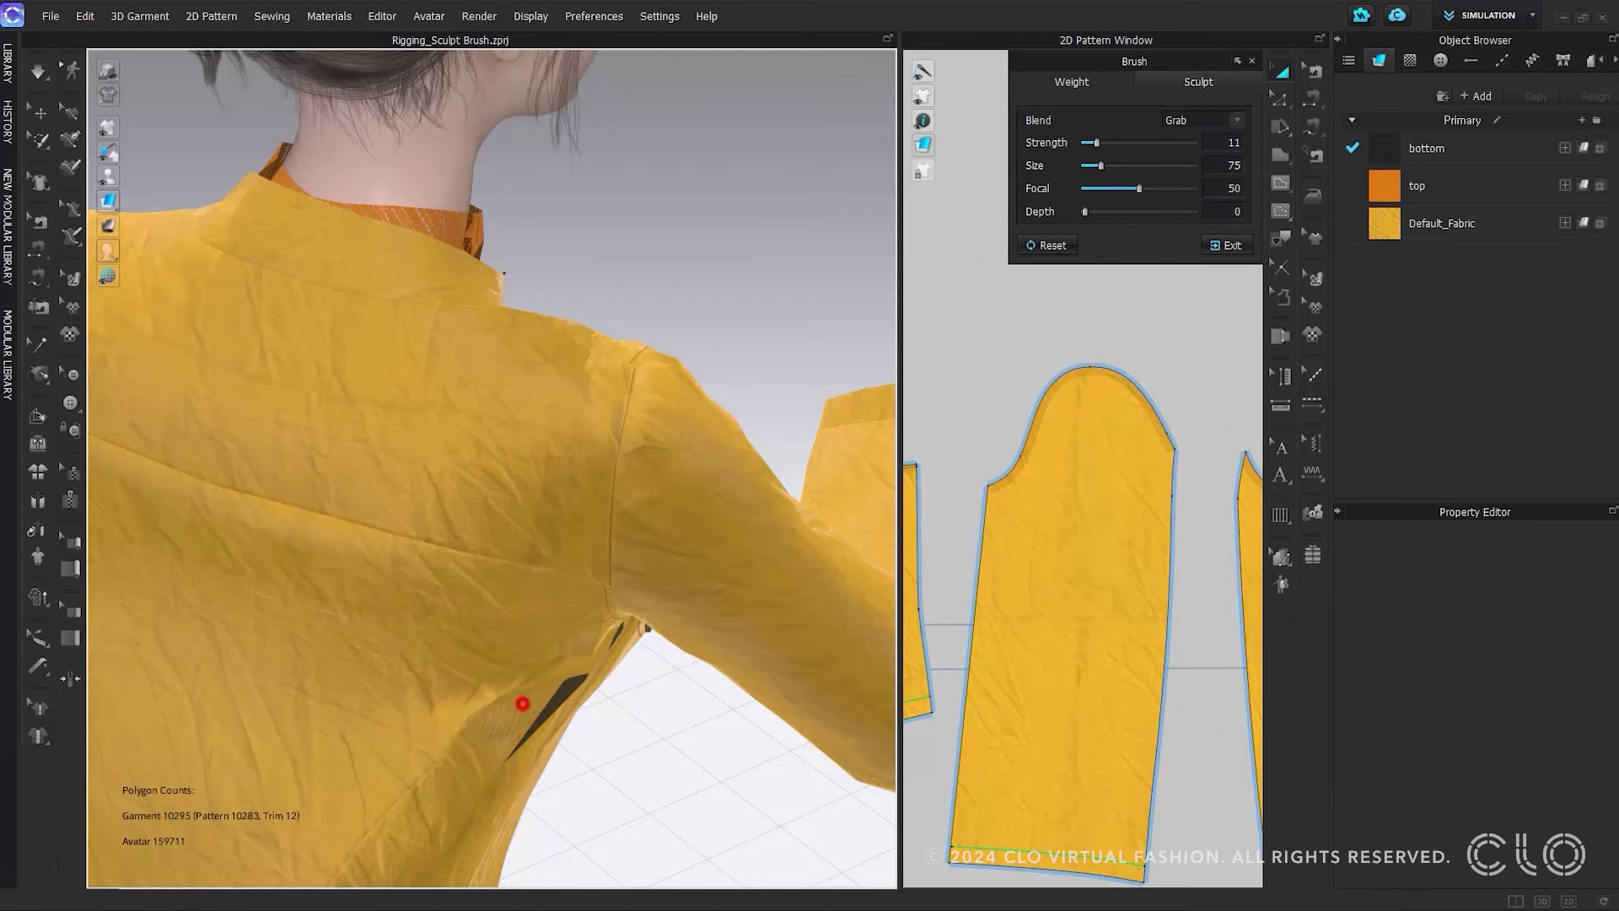
mouse_move(594, 674)
right_mouse_down()
mouse_move(510, 618)
mouse_move(567, 629)
mouse_move(708, 541)
right_mouse_up()
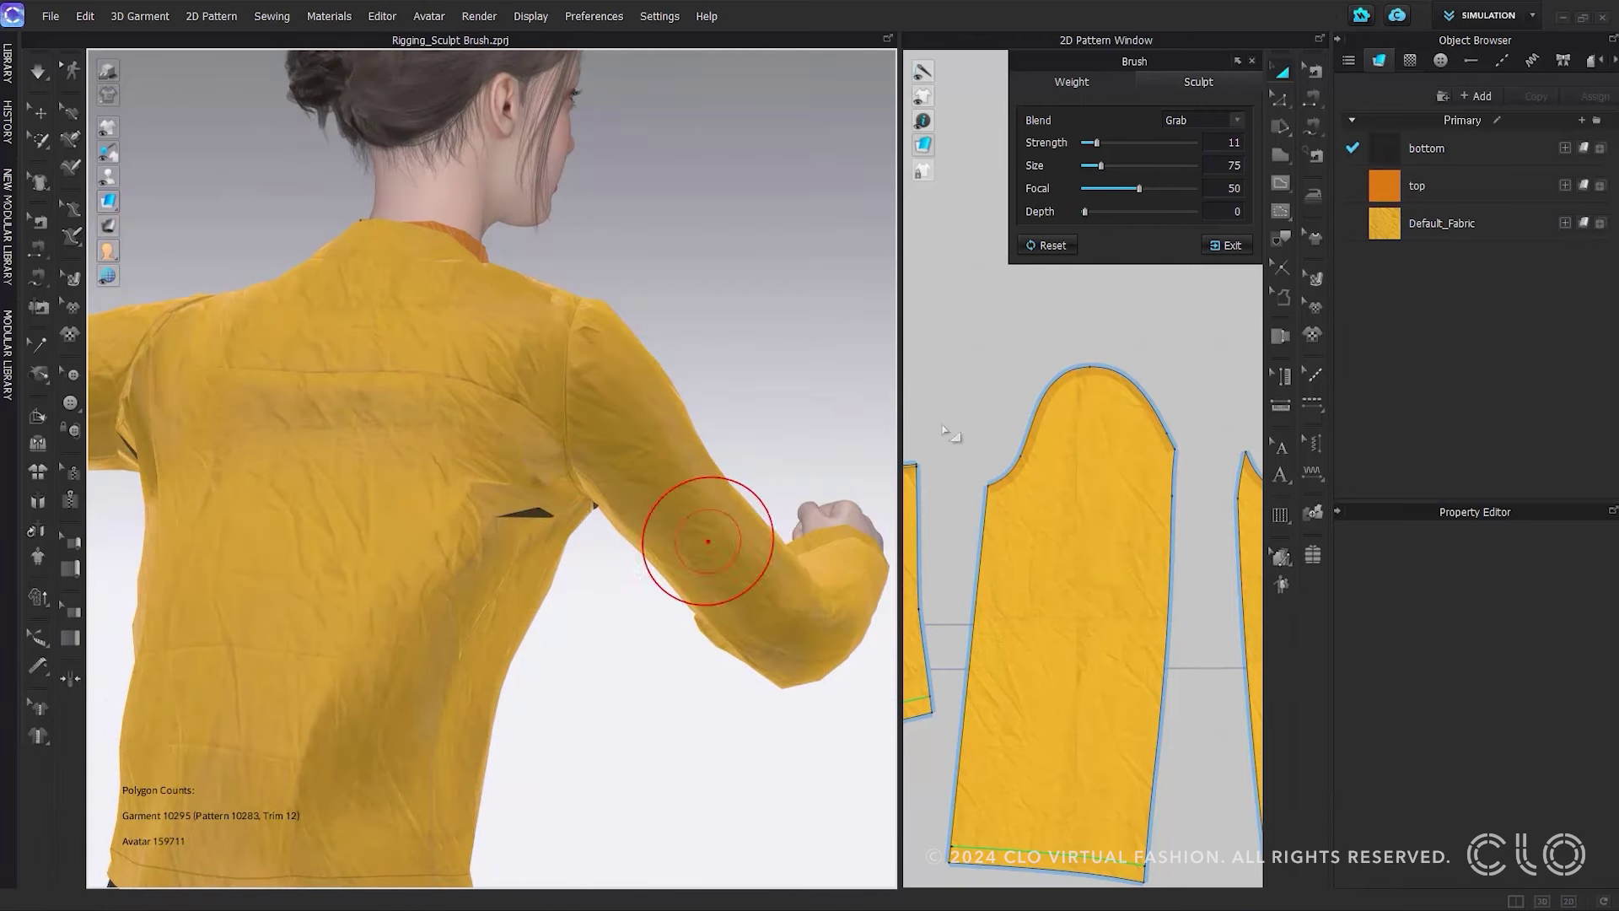
Switch the Sculpt blend to Smooth, smooth the creases on the jacket's back, and exit the brush
left_click(1192, 120)
left_click(1176, 145)
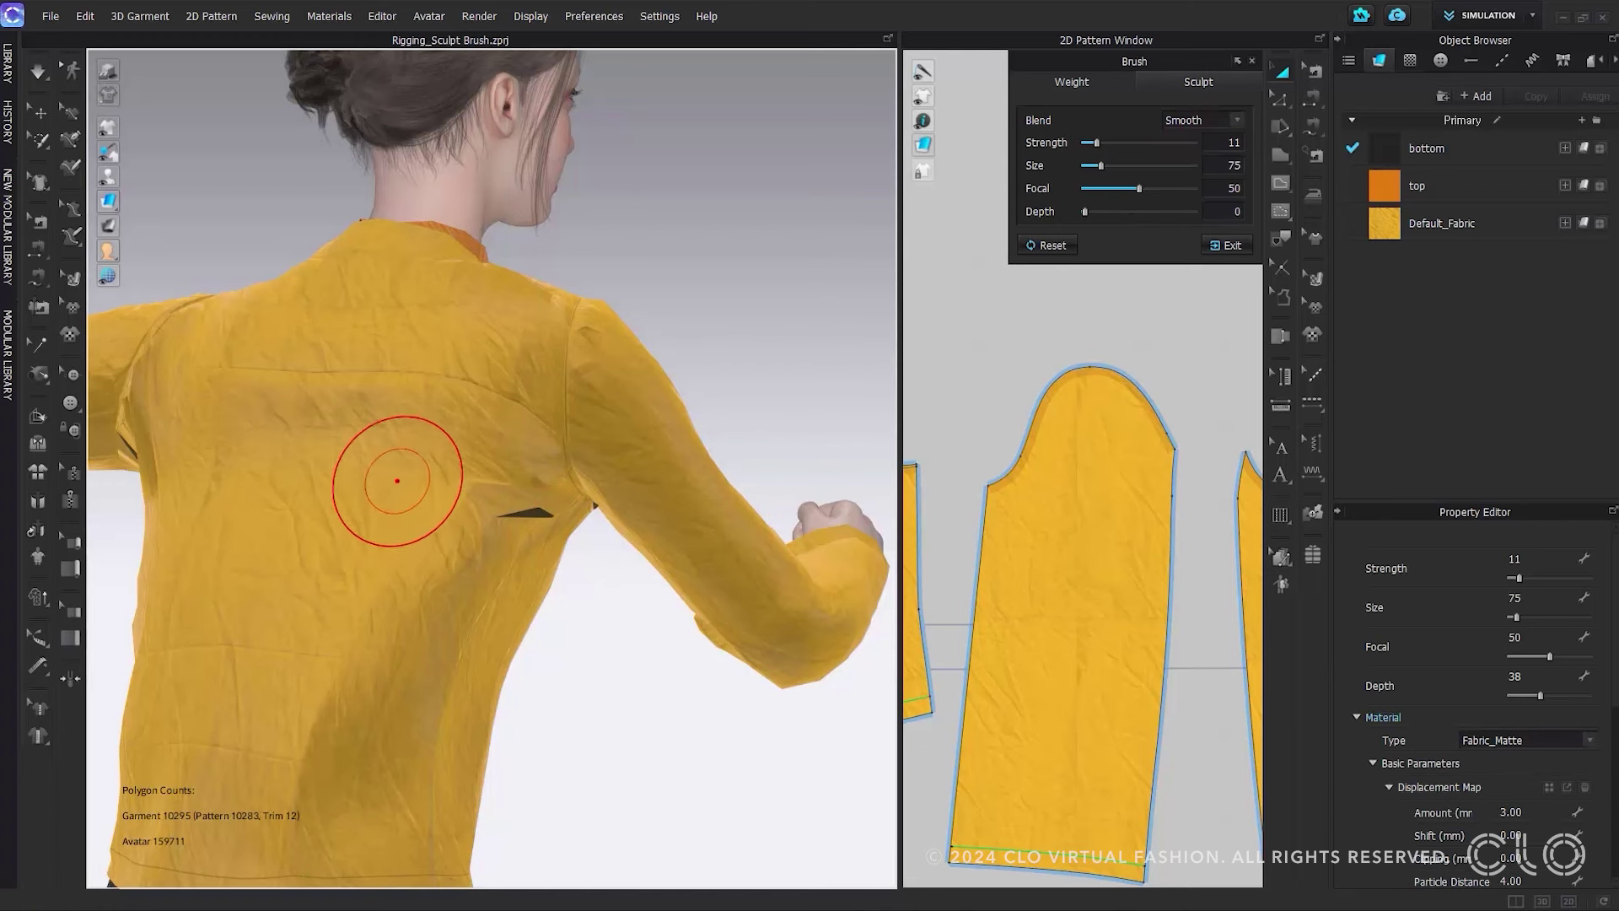
mouse_move(397, 481)
left_mouse_down()
mouse_move(426, 469)
mouse_move(408, 470)
mouse_move(421, 484)
left_mouse_up()
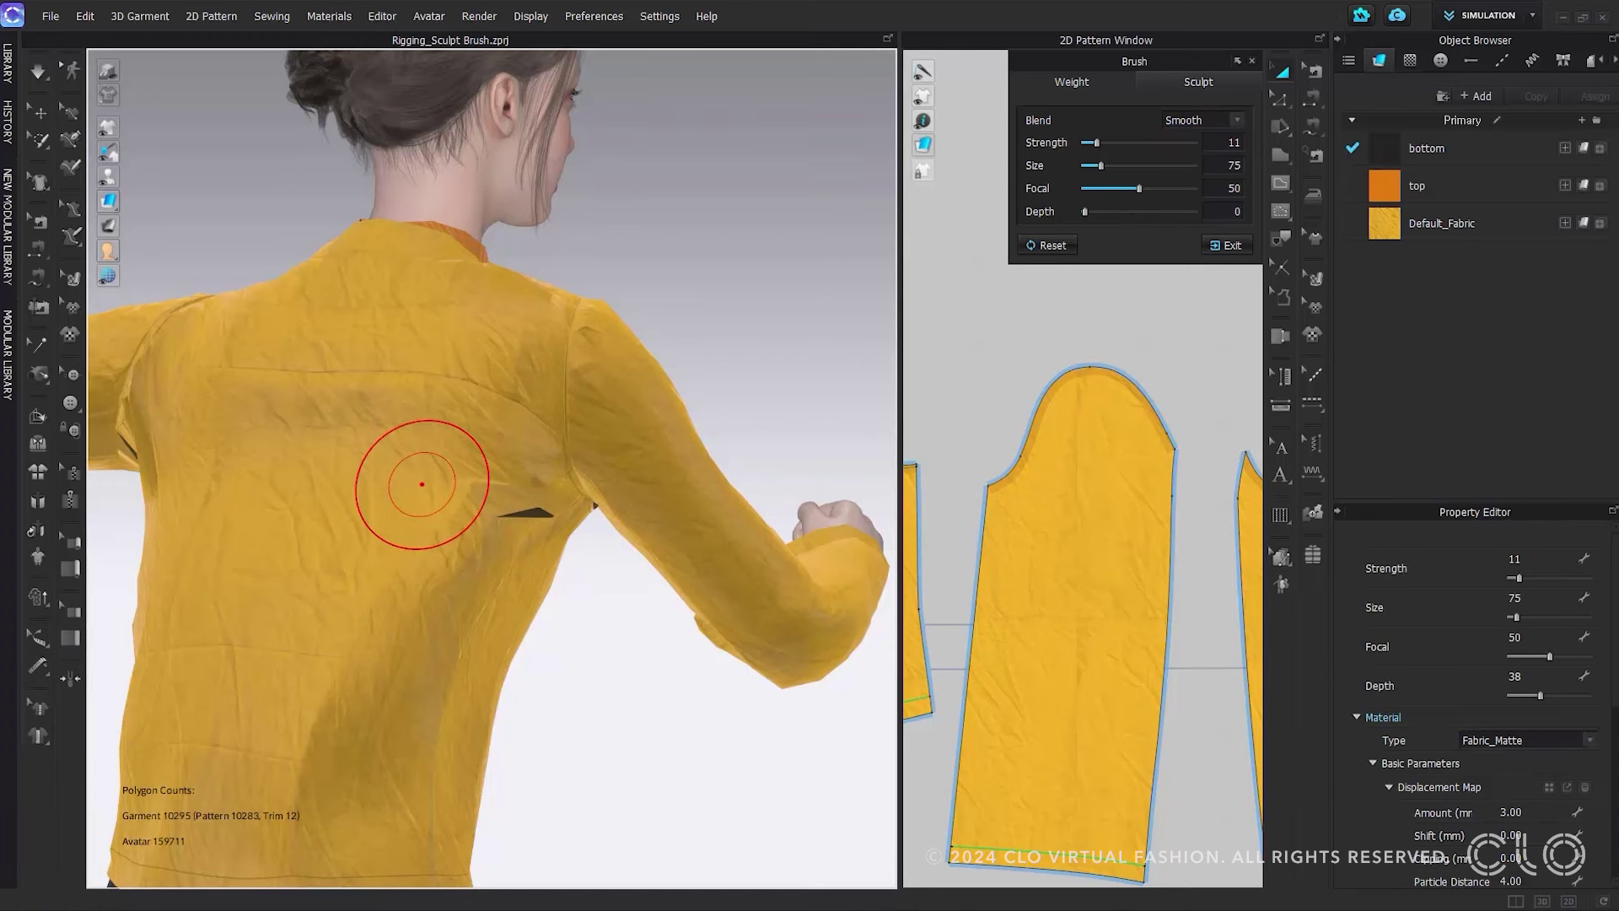
mouse_move(387, 480)
right_mouse_down()
mouse_move(433, 480)
mouse_move(495, 423)
right_mouse_up()
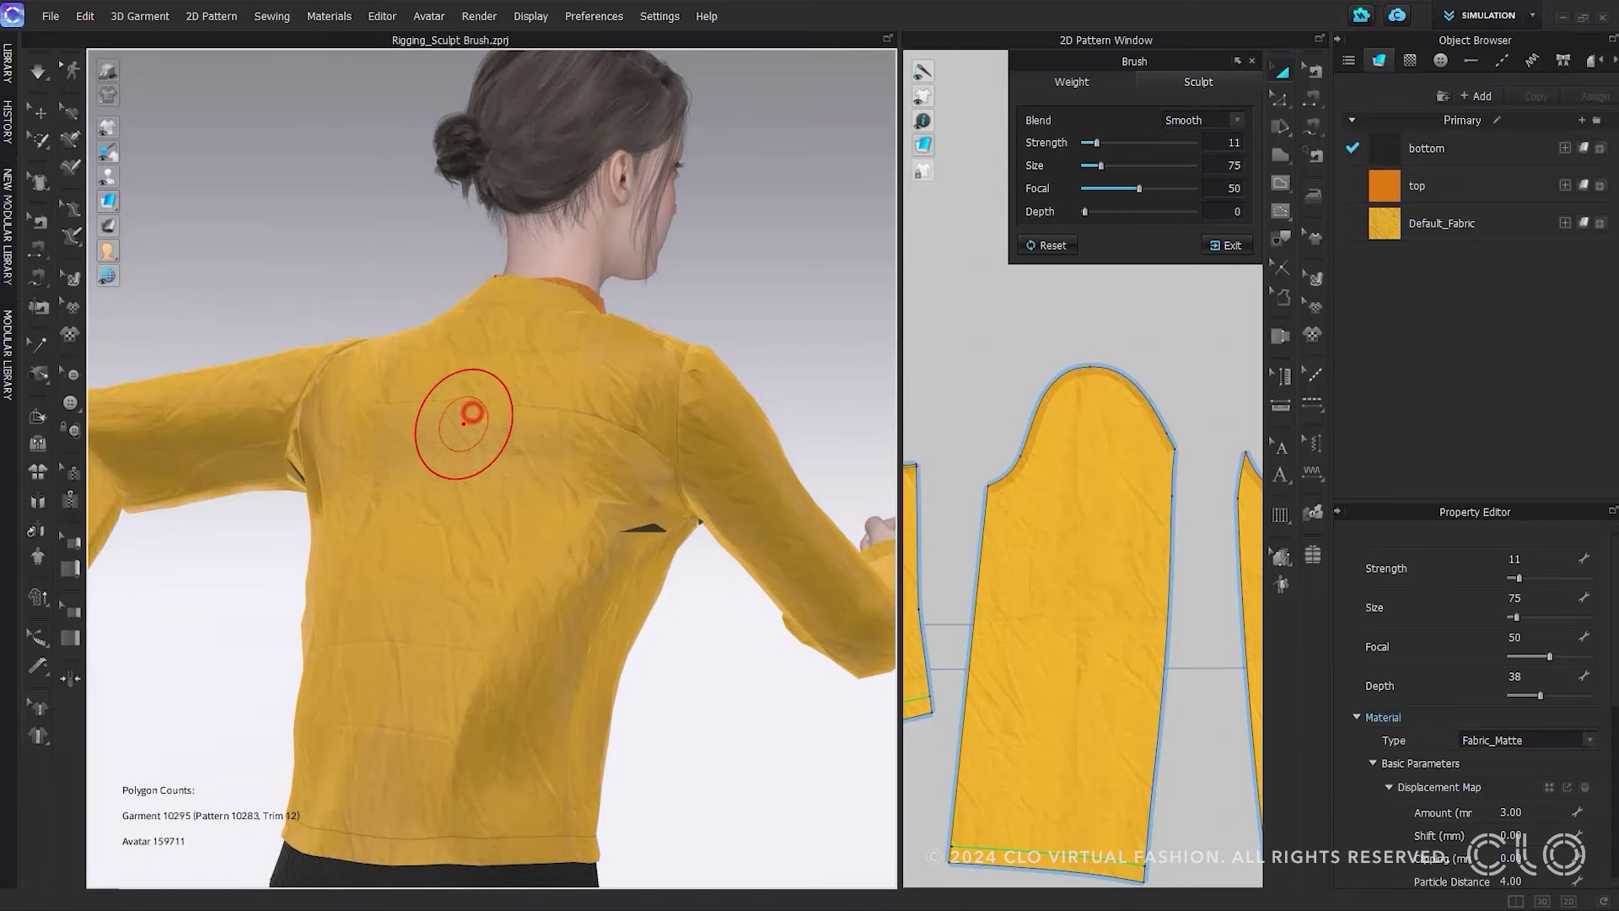
mouse_move(462, 423)
left_mouse_down()
mouse_move(565, 450)
mouse_move(563, 408)
mouse_move(528, 464)
mouse_move(508, 463)
mouse_move(574, 409)
mouse_move(600, 426)
mouse_move(440, 699)
mouse_move(366, 722)
mouse_move(350, 693)
mouse_move(354, 721)
mouse_move(406, 746)
mouse_move(487, 701)
mouse_move(537, 647)
mouse_move(395, 669)
mouse_move(335, 615)
mouse_move(326, 628)
mouse_move(436, 627)
mouse_move(543, 594)
mouse_move(614, 555)
mouse_move(584, 516)
mouse_move(632, 567)
left_mouse_up()
right_click_drag(633, 567, 326, 570)
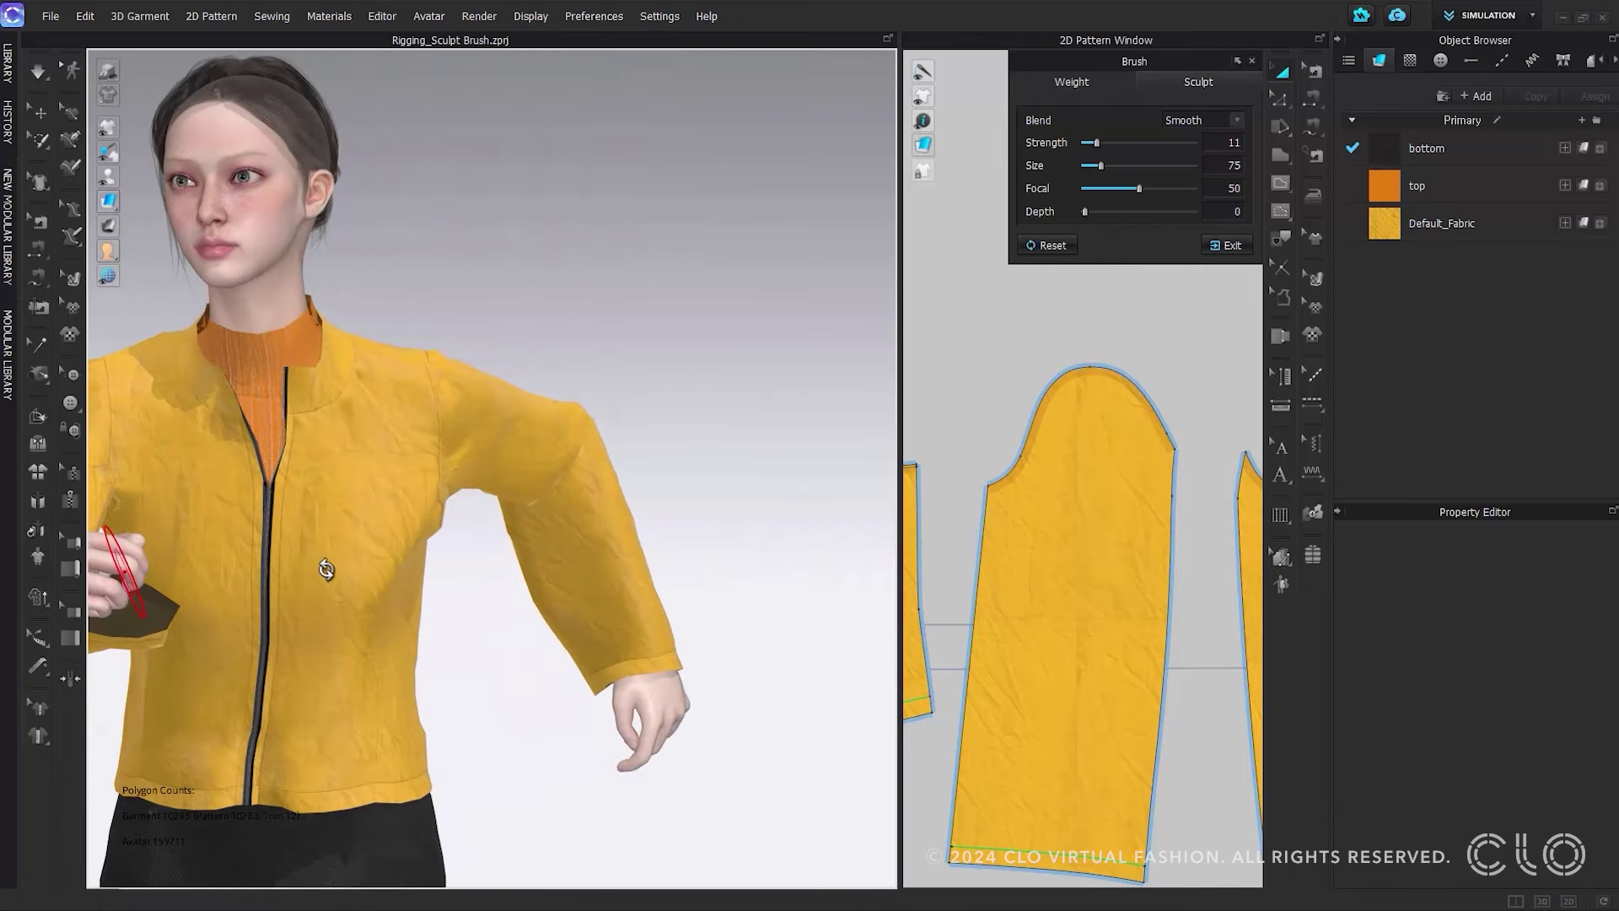
scroll(542, 652, "down", 5)
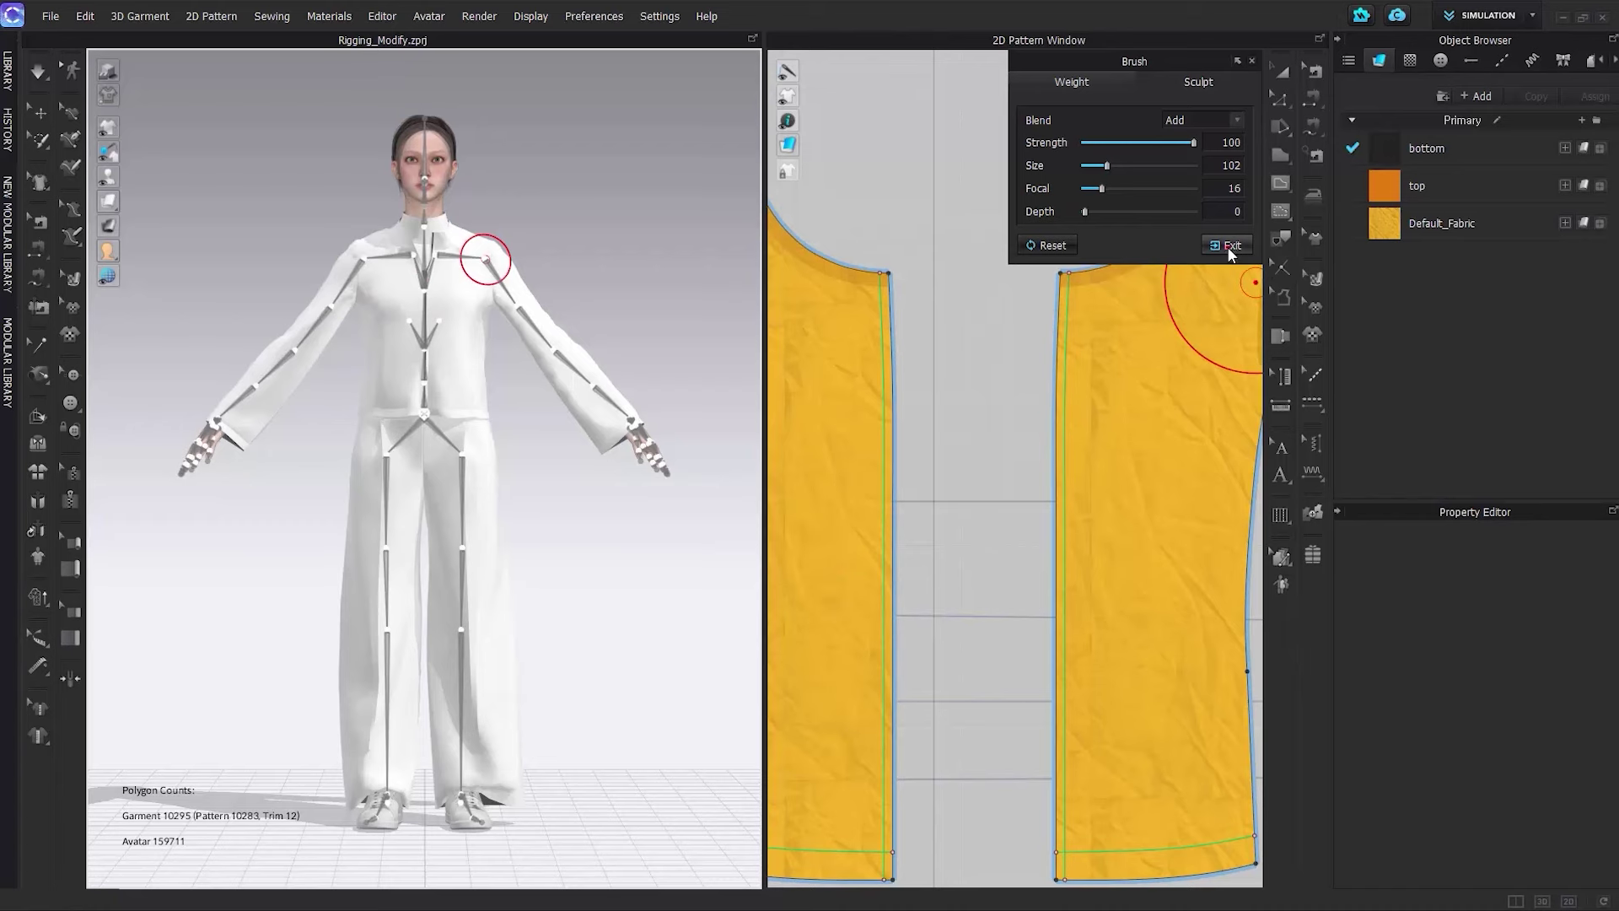
left_click(1226, 246)
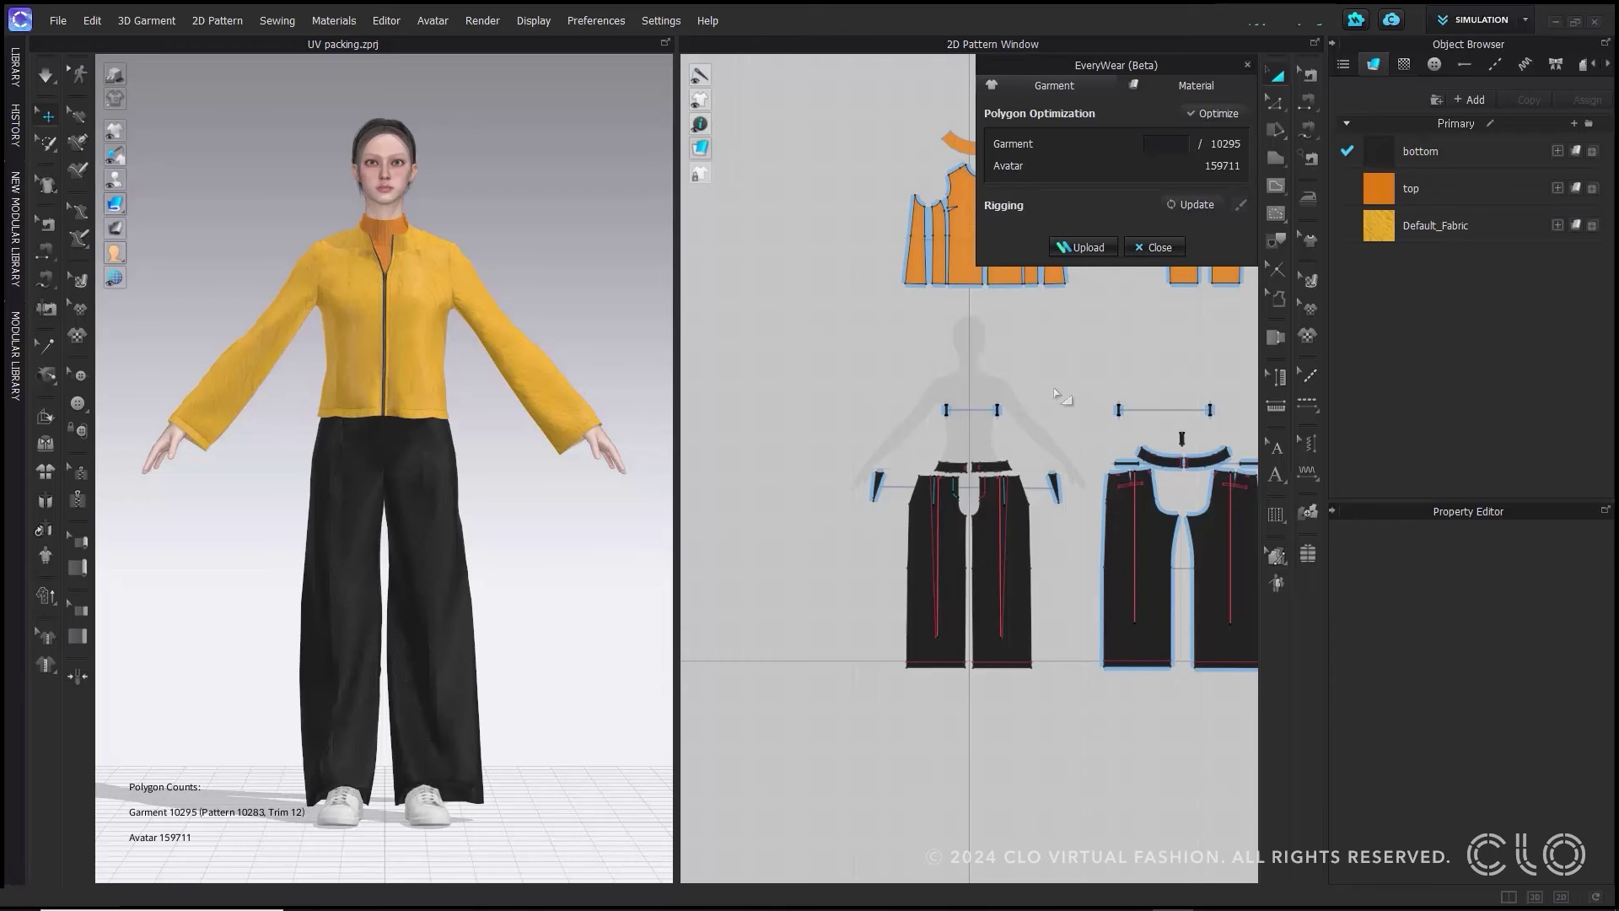
Pack all garment UVs into the default 0 to 1 area with packing ratio 95, Rotation off and Fix Scale Ratio on
left_click(1191, 85)
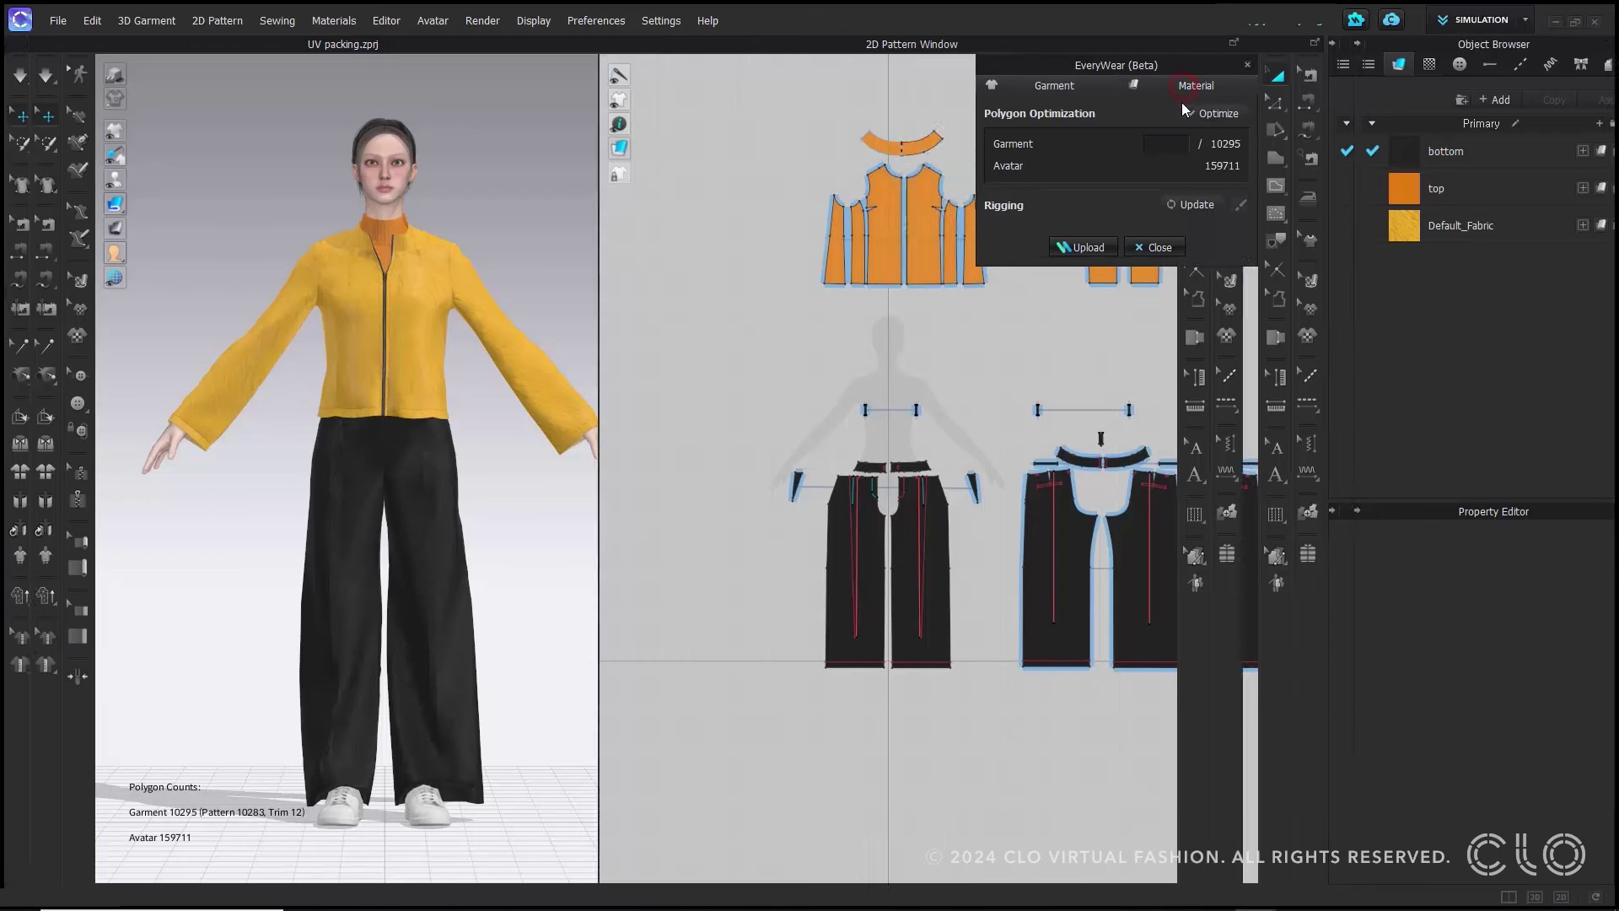
scroll(896, 515, "down", 5)
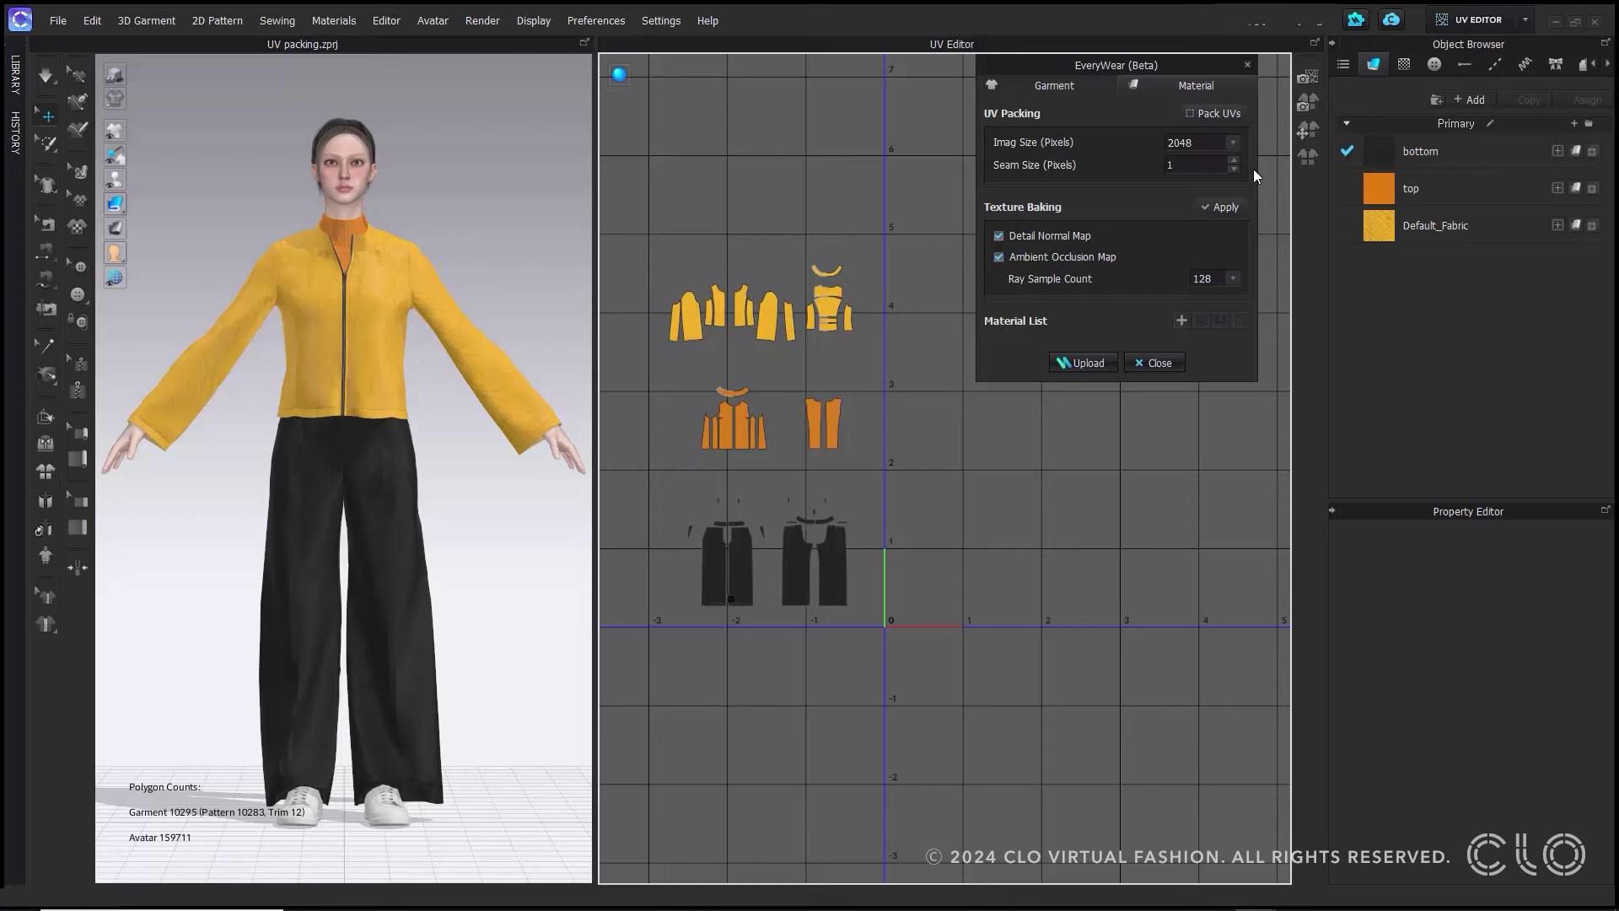
left_click(1219, 113)
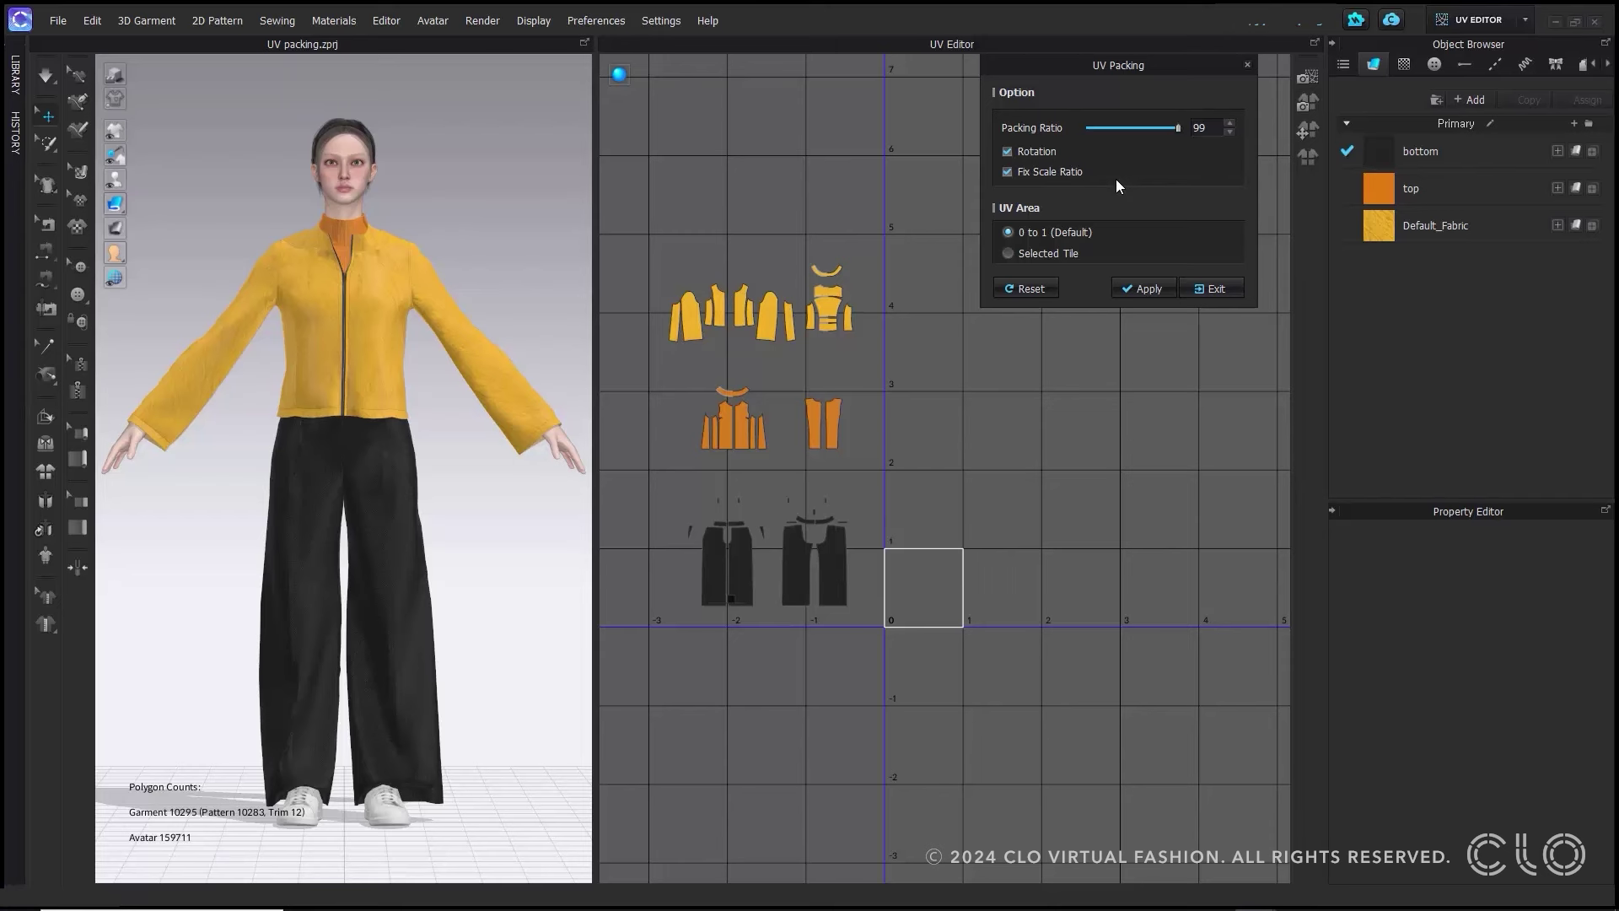
left_click(1037, 288)
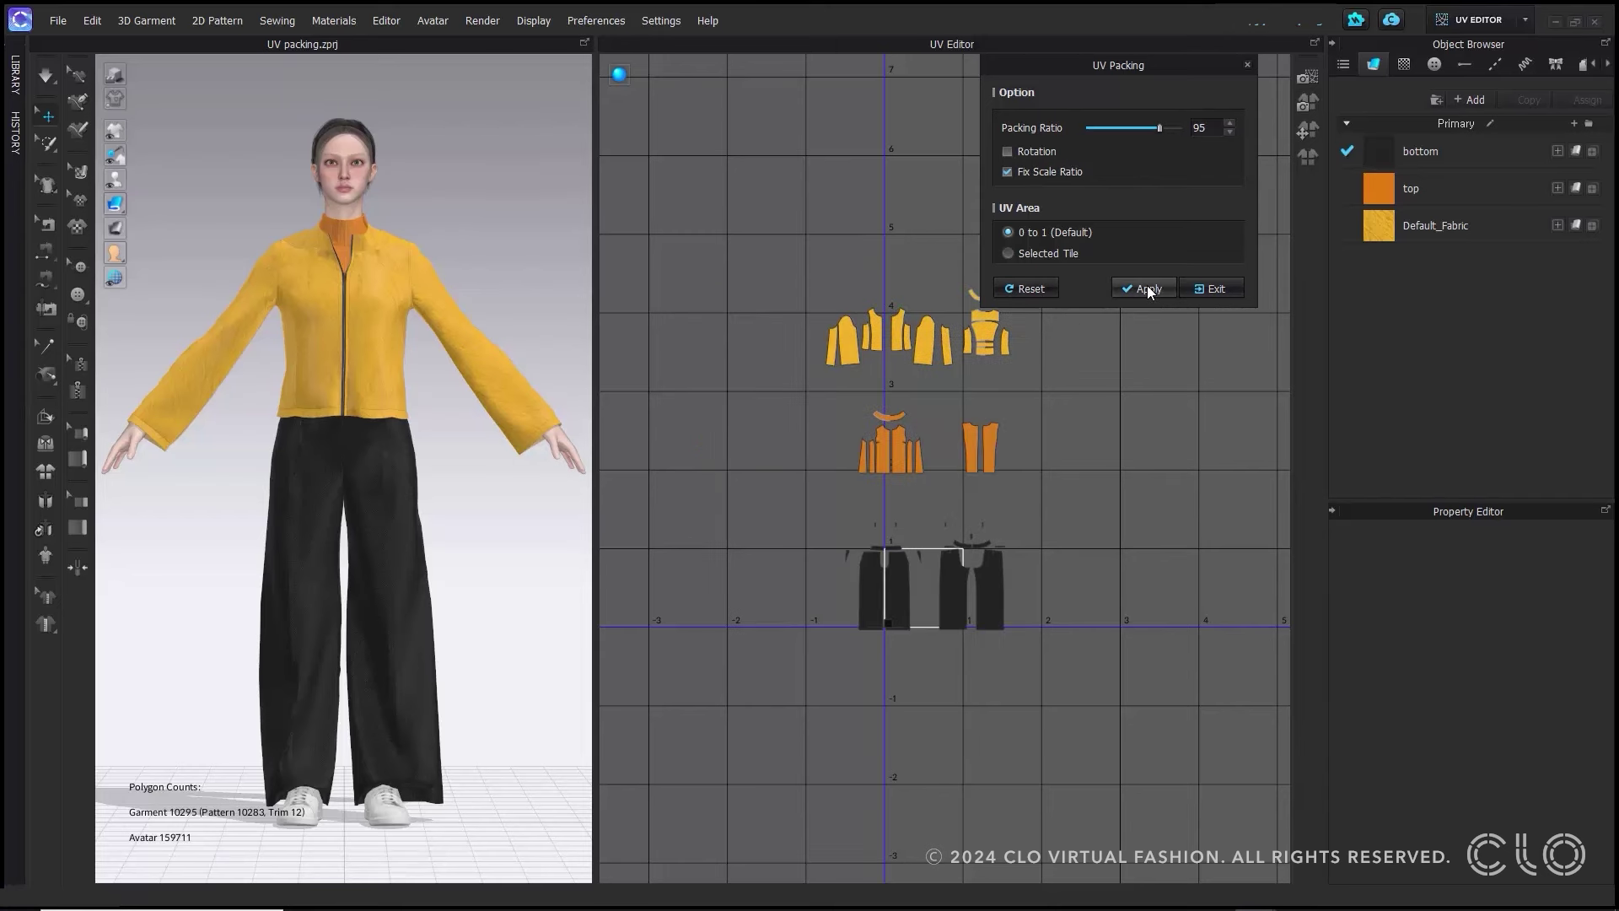
left_click(1146, 288)
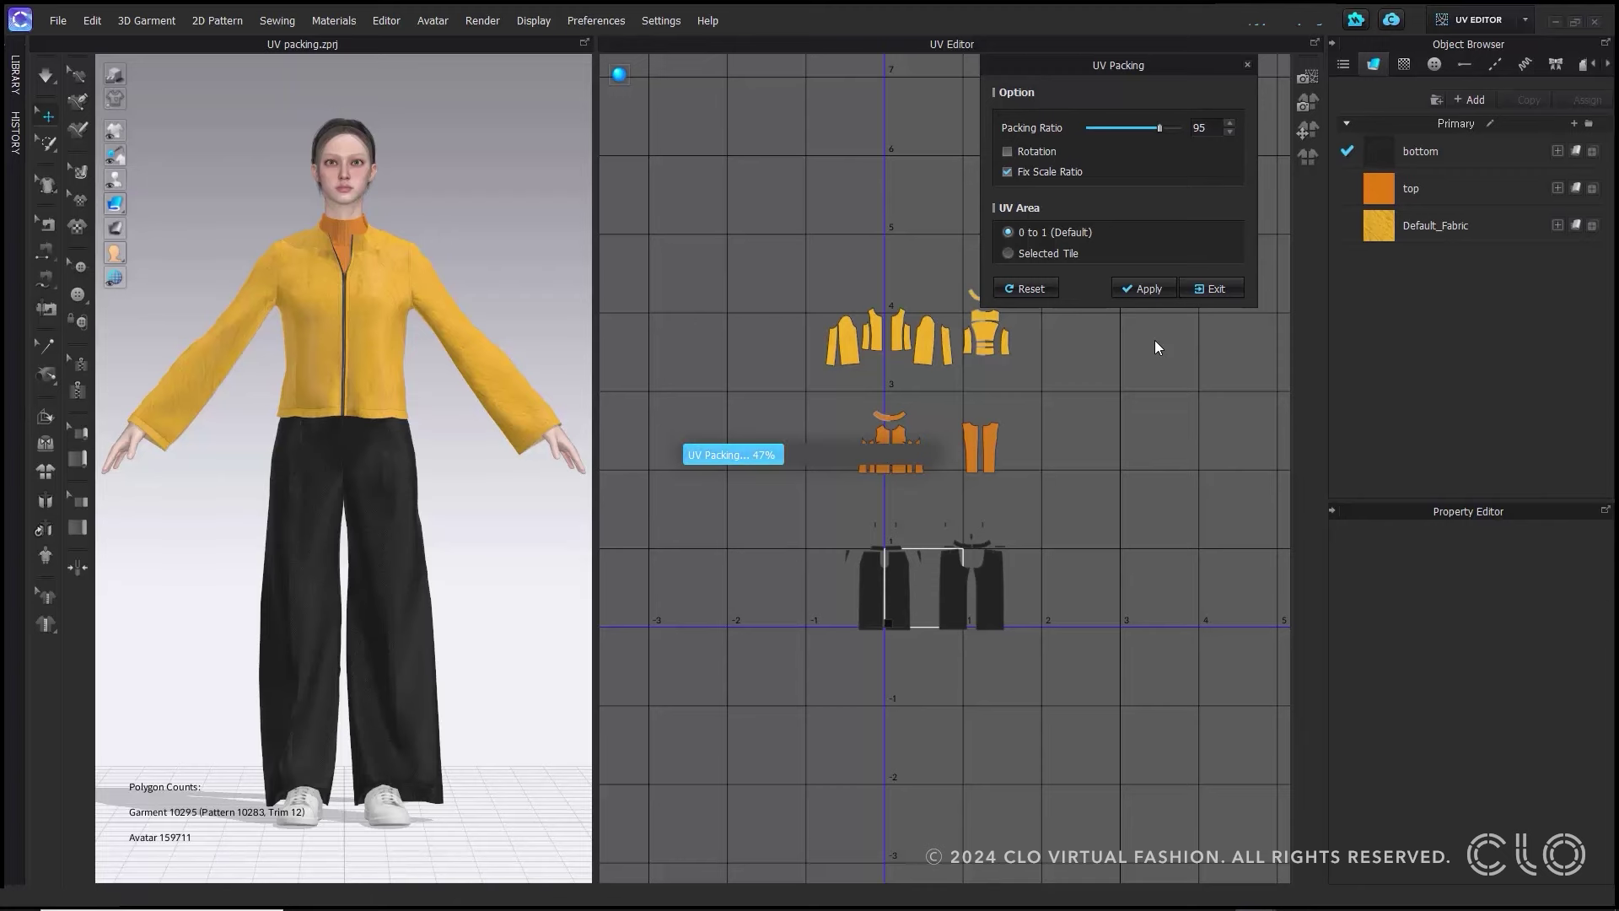
scroll(928, 633, "up", 5)
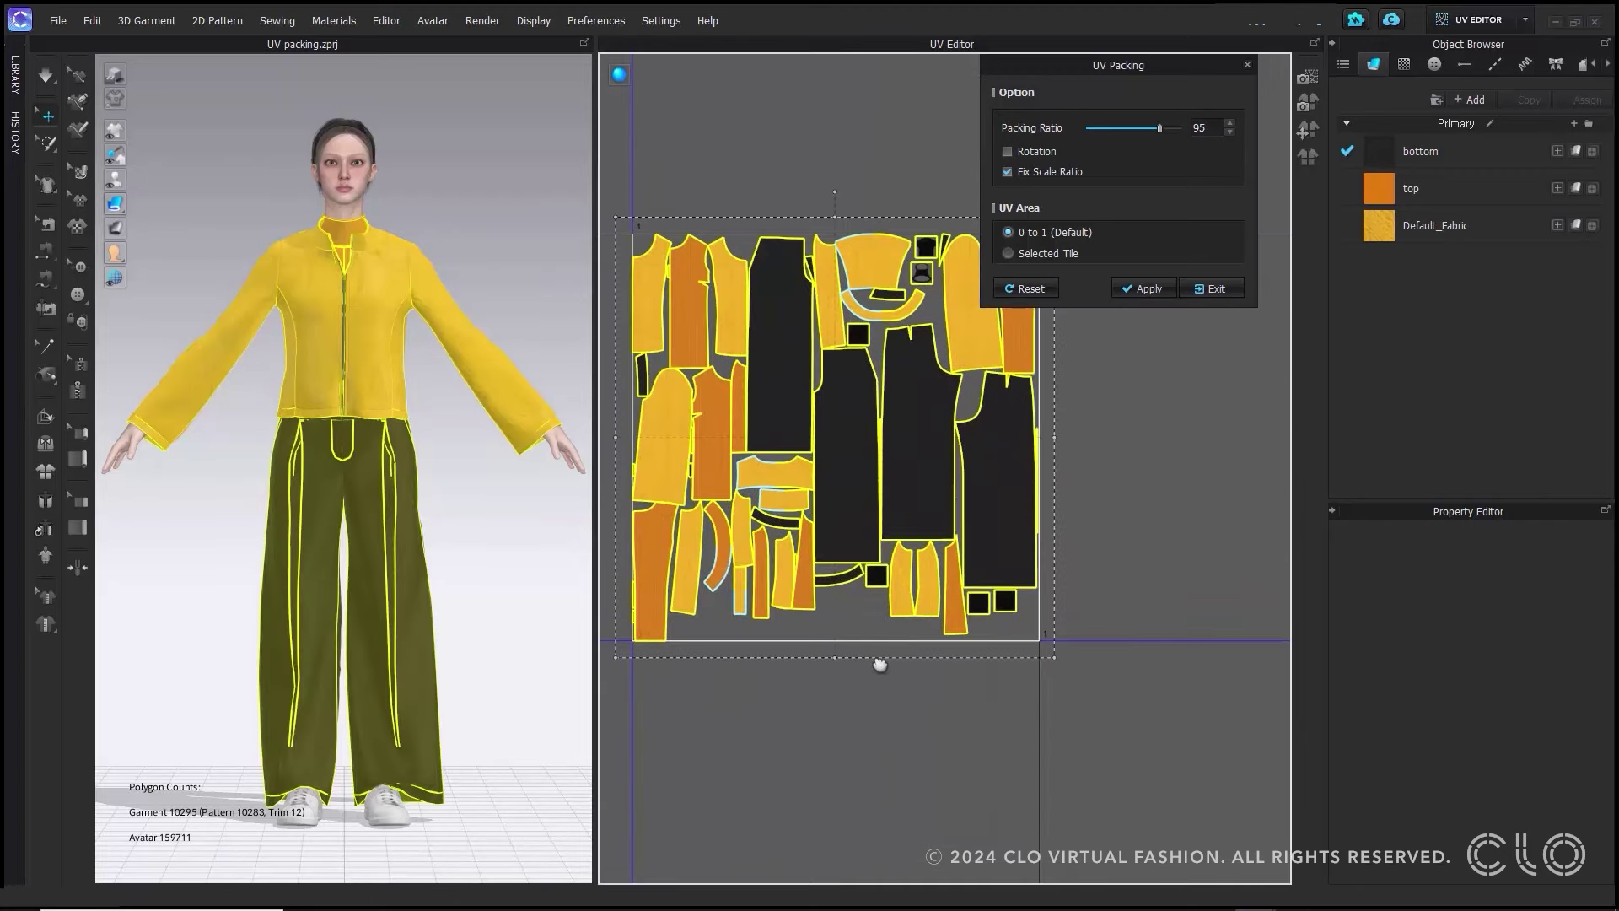
scroll(878, 661, "up", 3)
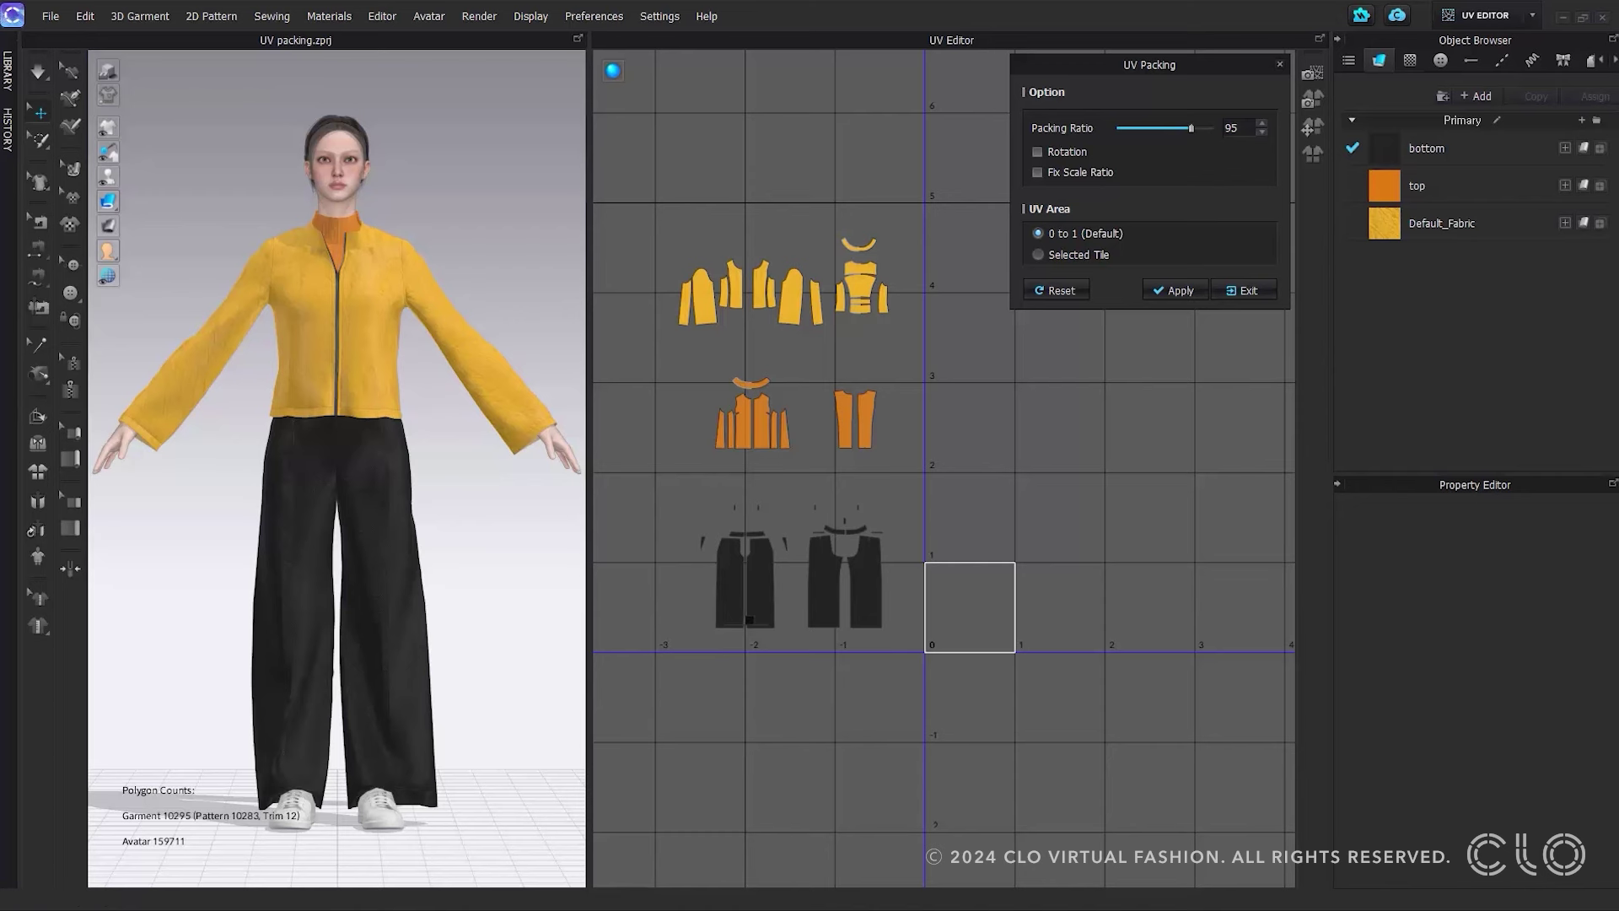
Pack the black trouser pieces into the 0 to 1 area and the orange top pieces into the selected tile U 1, V 0
left_click_drag(649, 478, 927, 675)
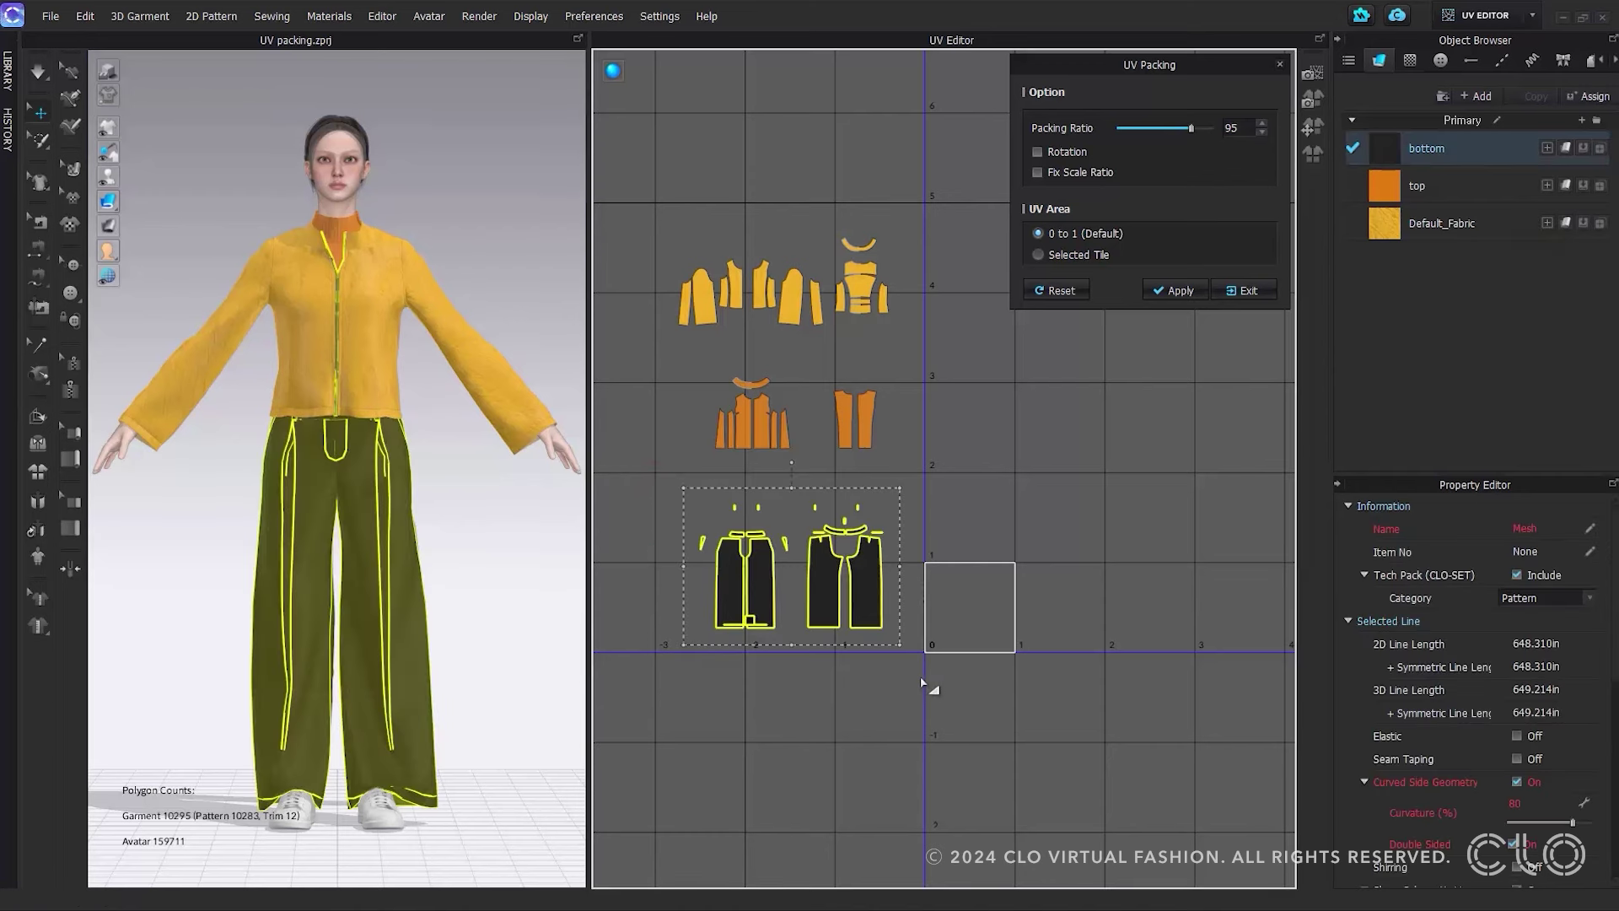
left_click(1189, 290)
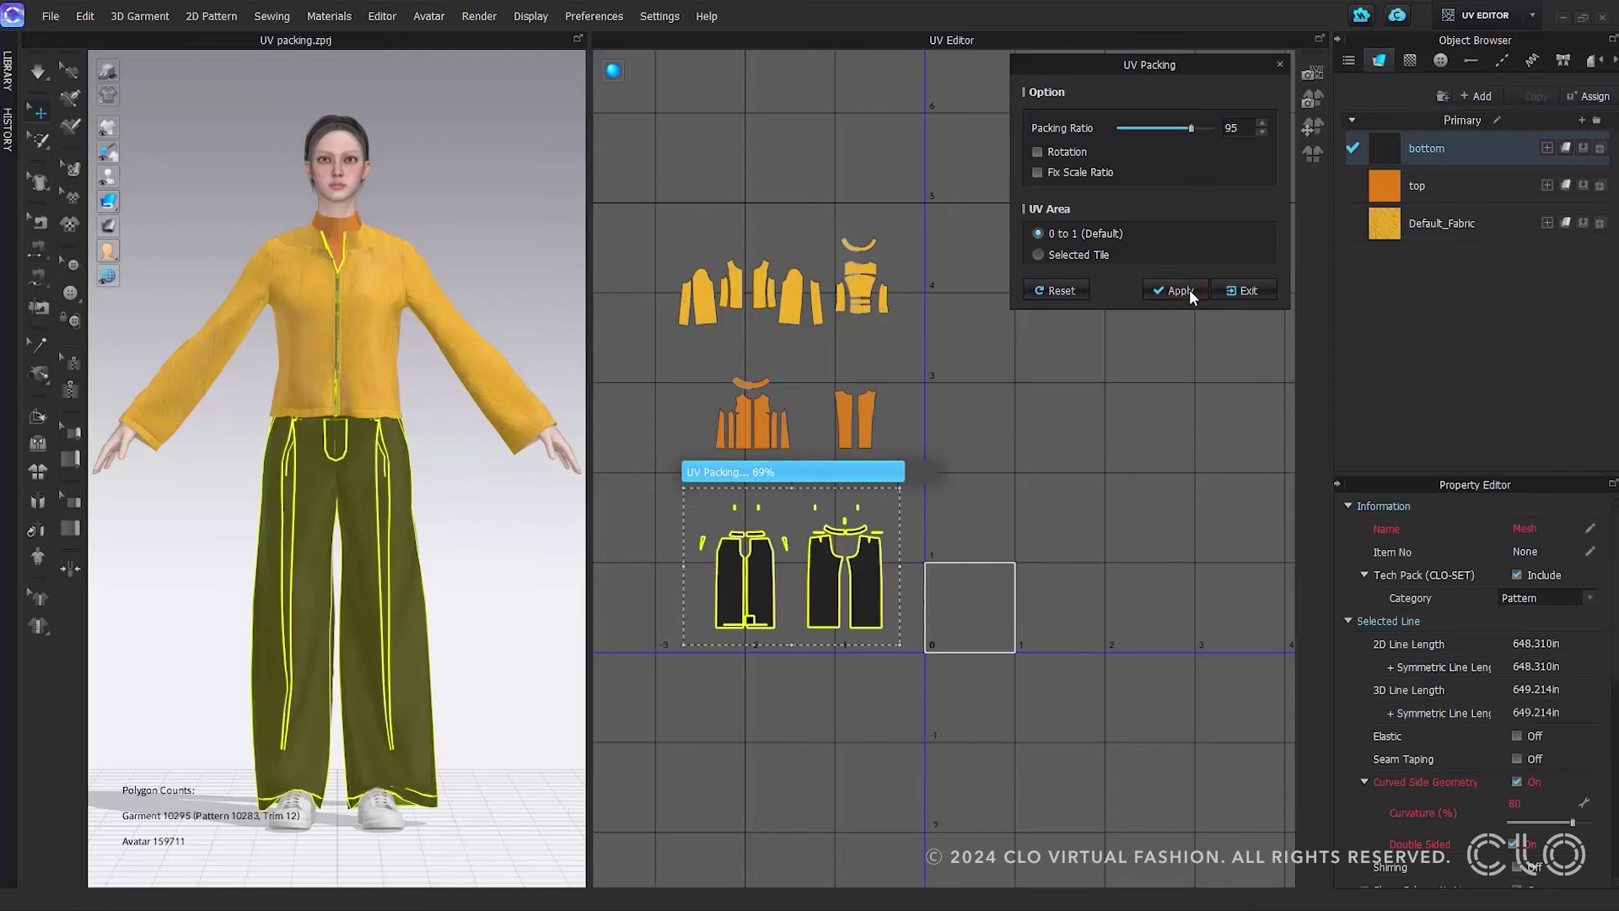
left_click_drag(680, 362, 906, 472)
left_click(1104, 256)
left_click(1197, 278)
type("1")
left_click(1175, 316)
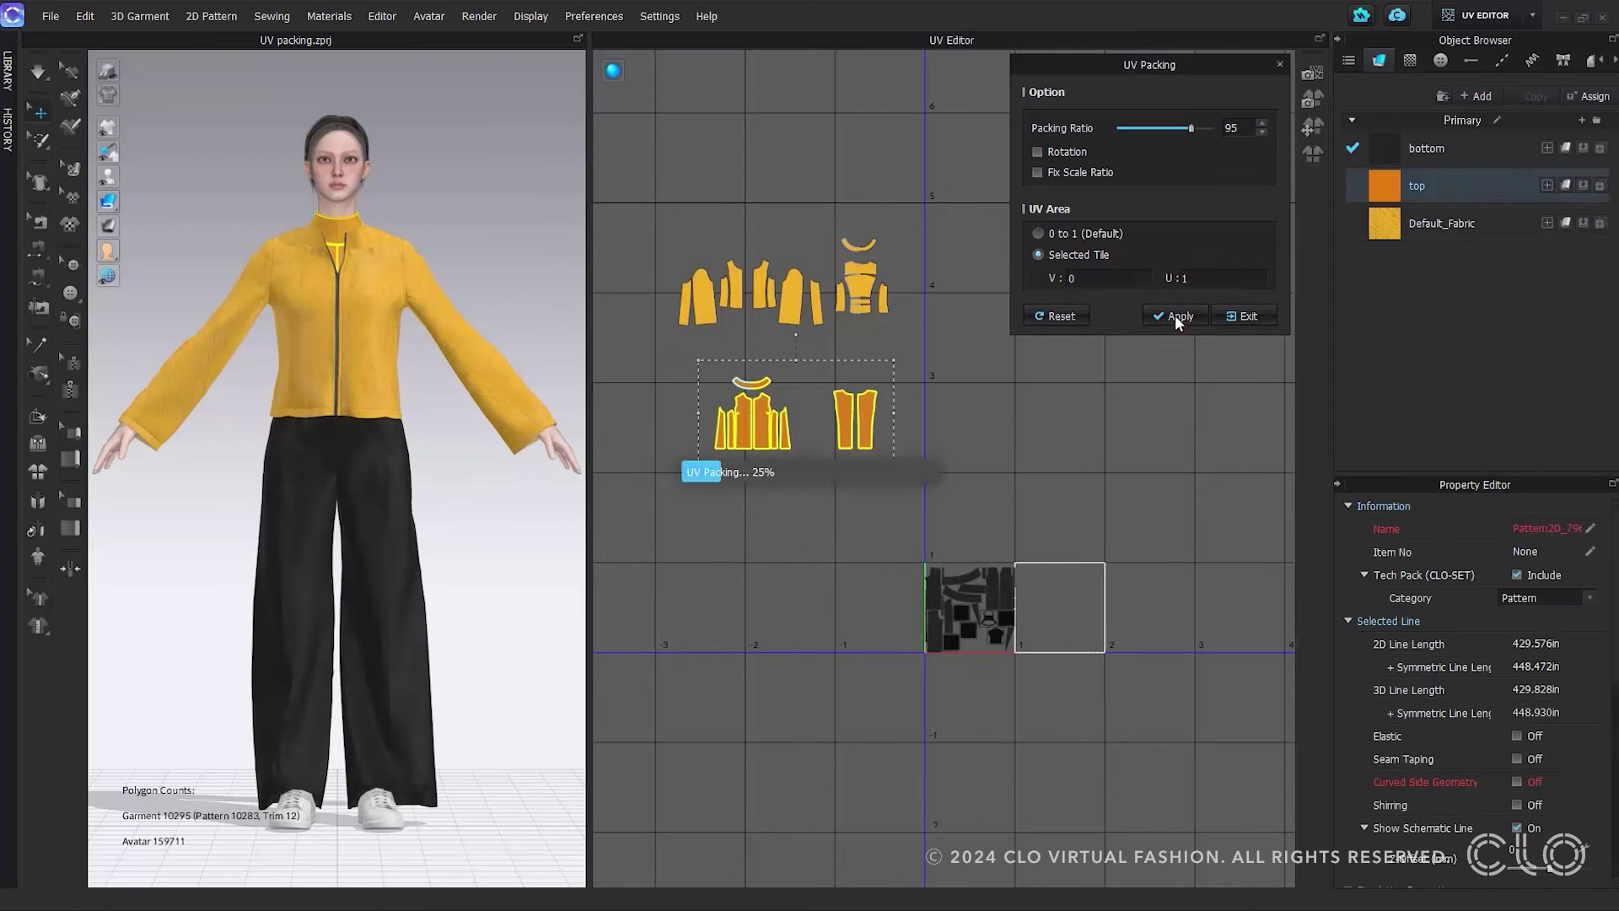
Pack the yellow jacket pieces into the selected tile U 2, V 0 and exit UV Packing
left_click_drag(658, 218, 909, 345)
double_click(1197, 278)
type("2")
left_click(1181, 318)
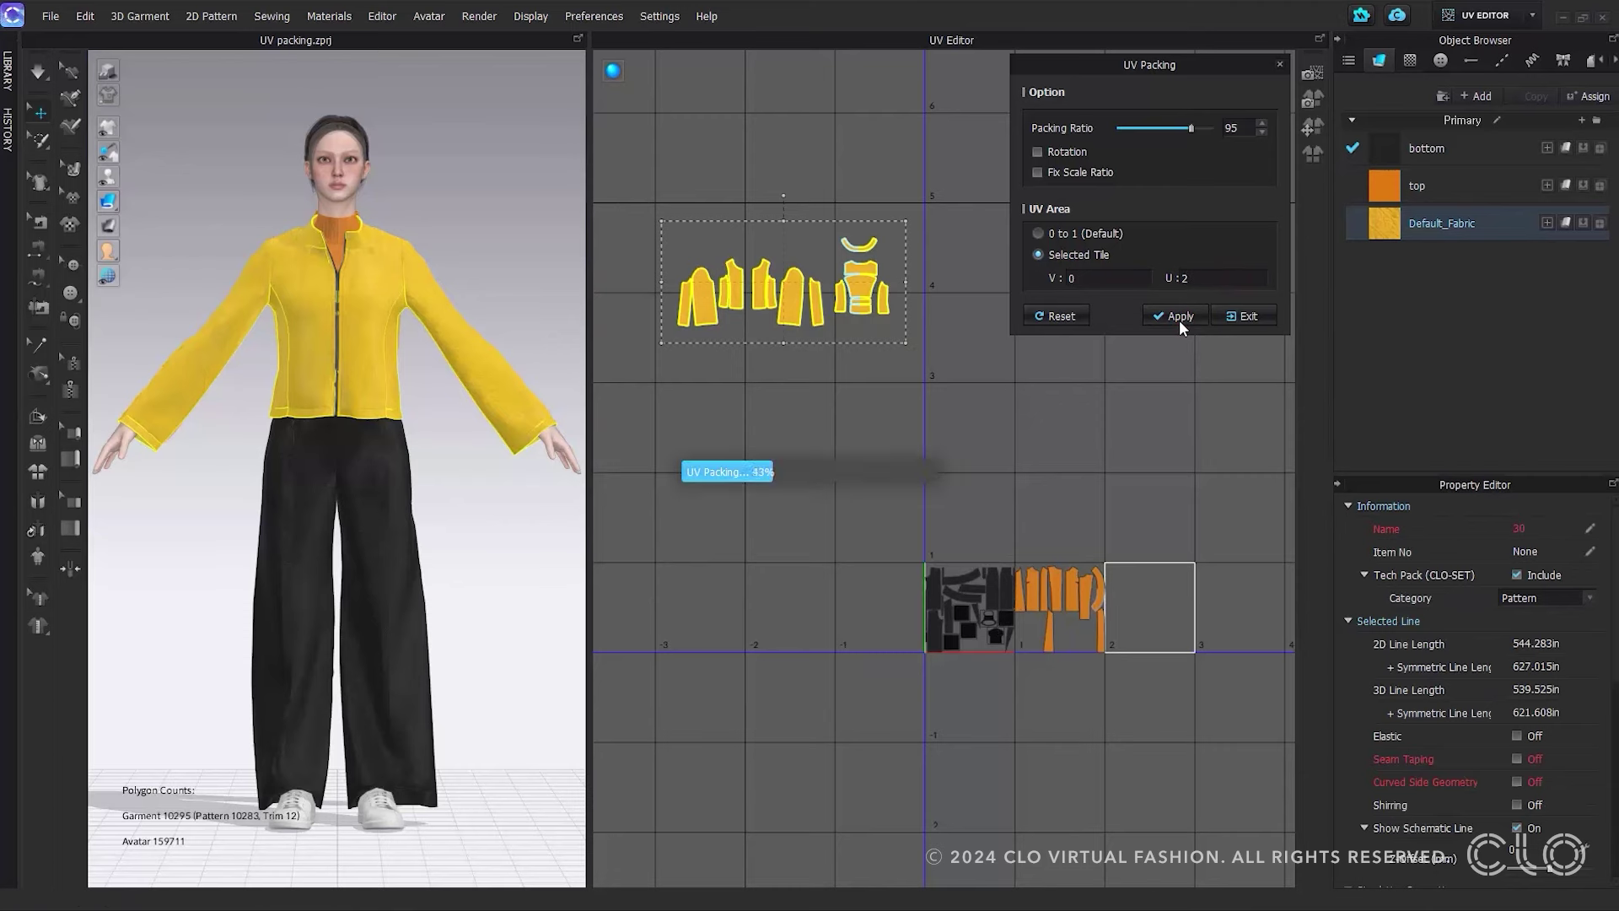
left_click(1177, 413)
scroll(1170, 677, "up", 4)
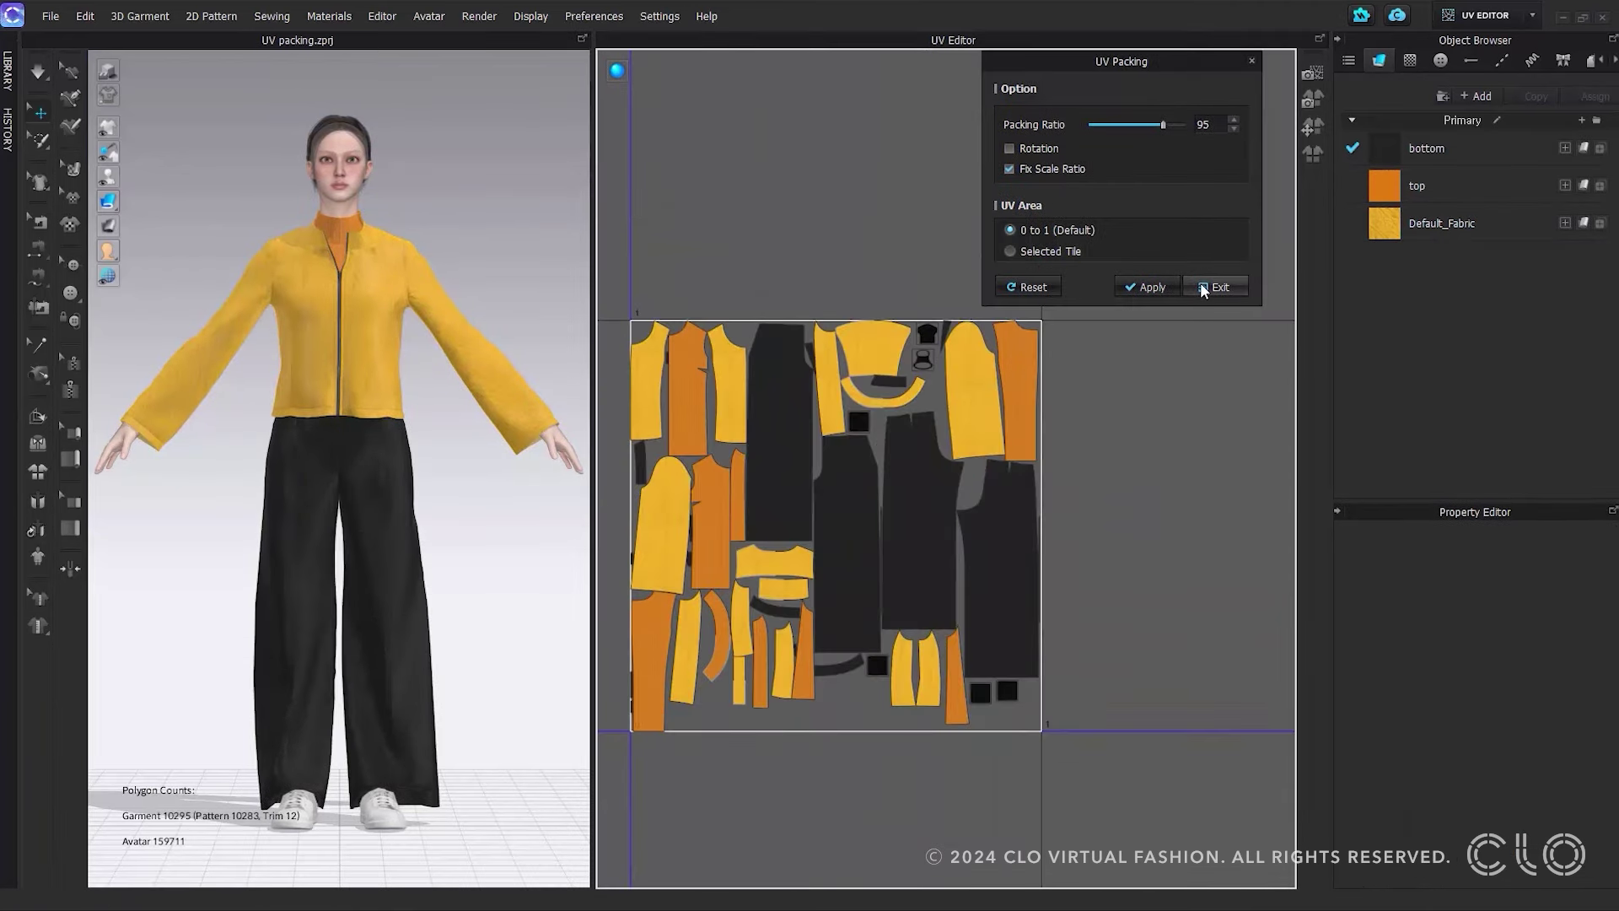
left_click(1201, 286)
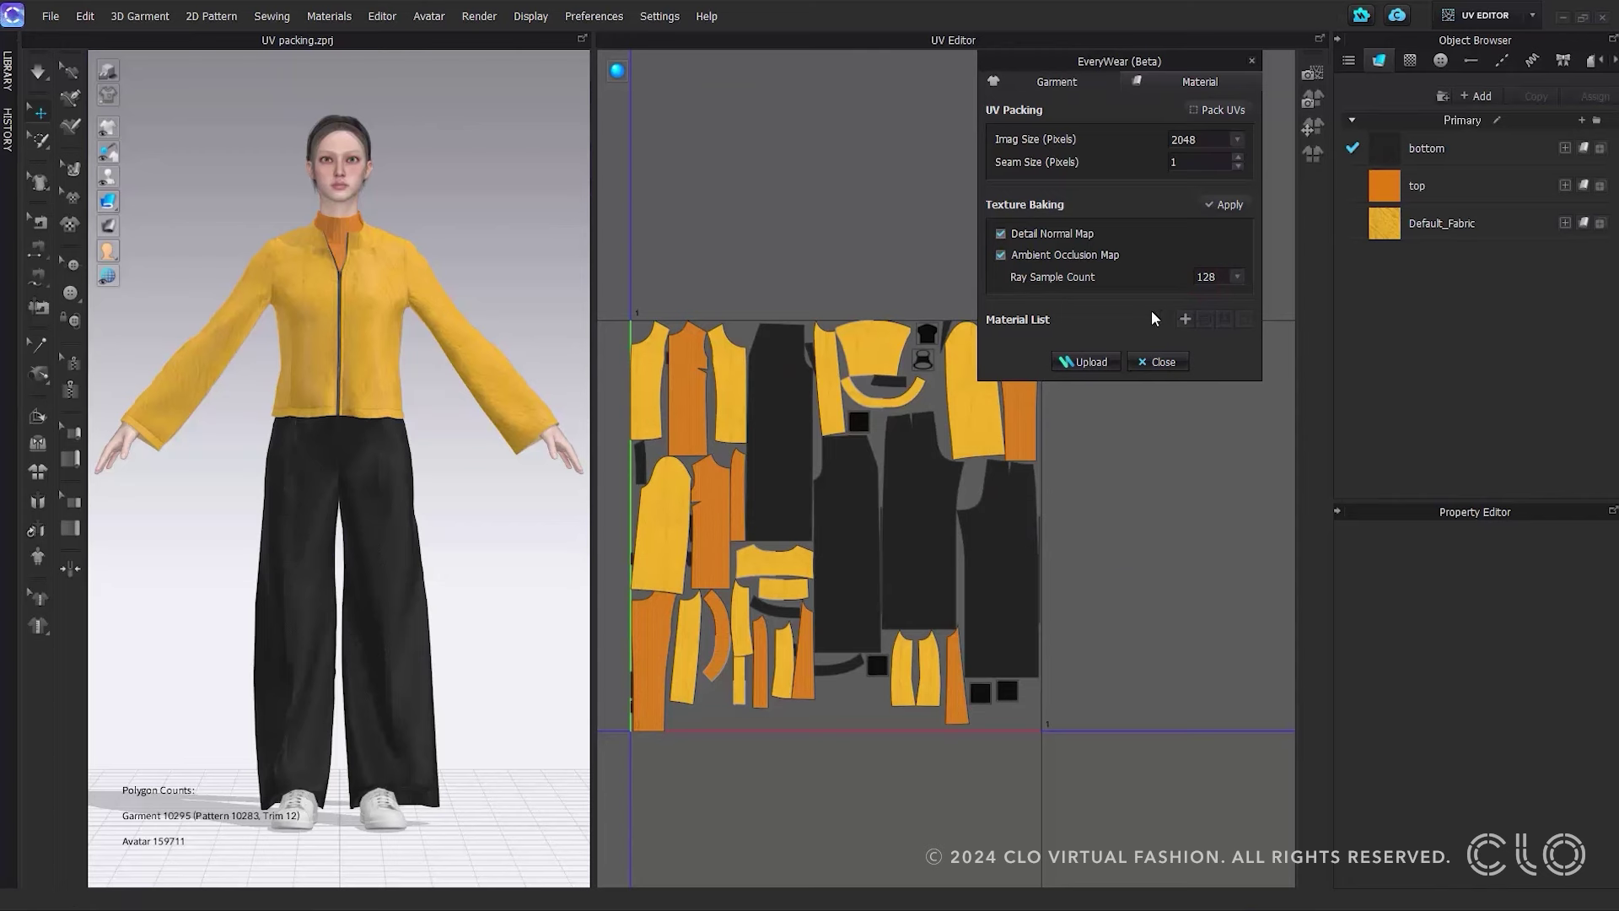
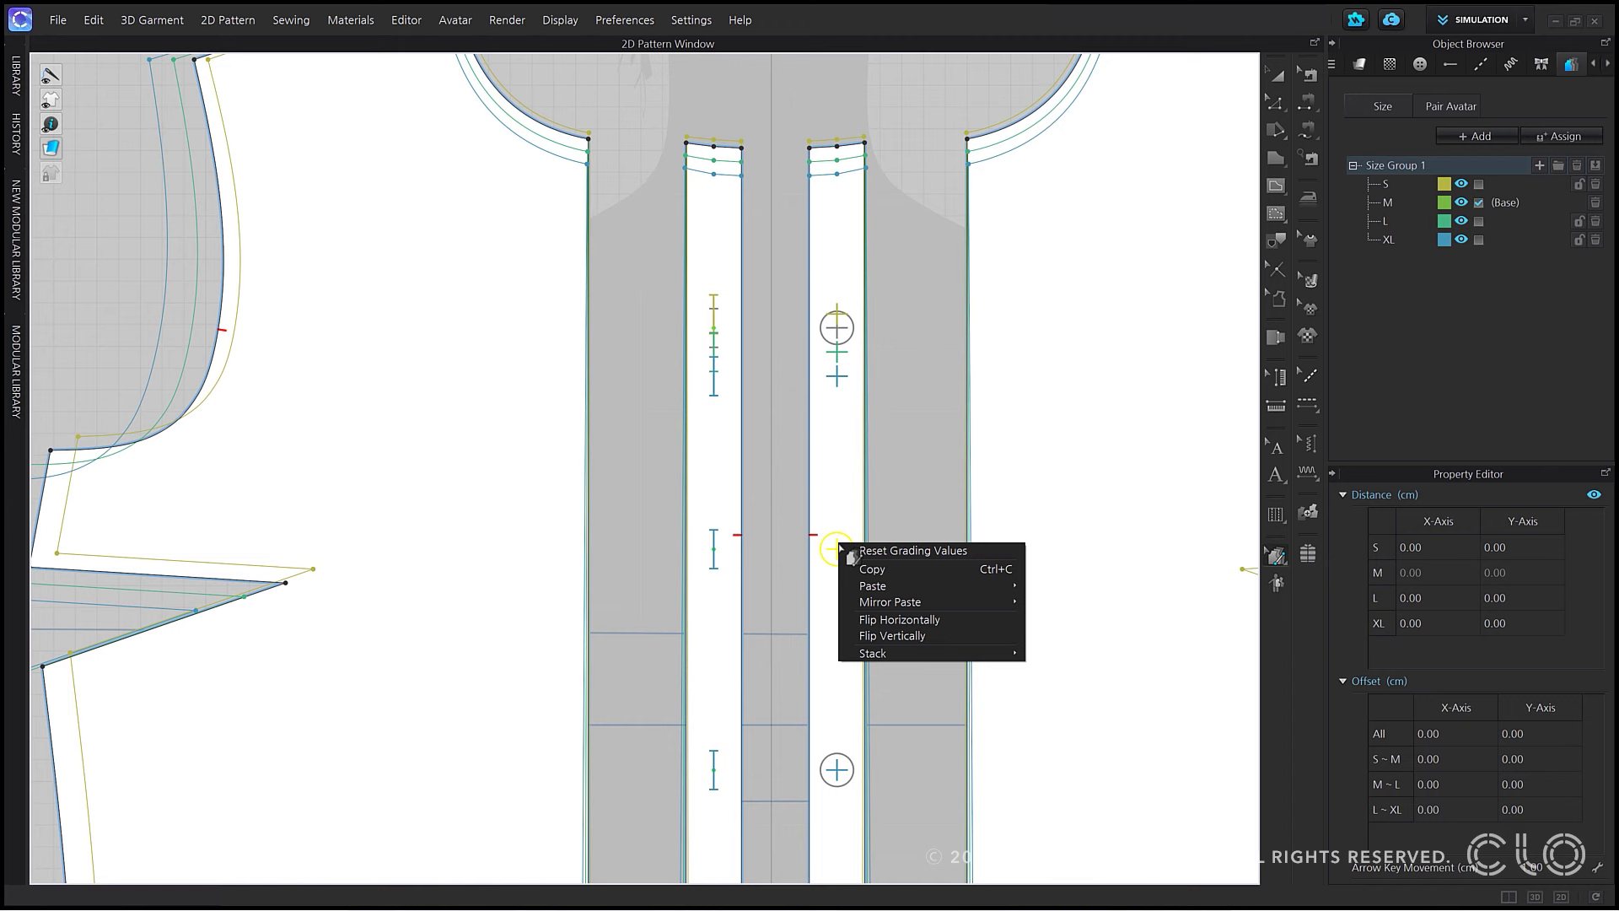
Paste the copied grading values for both X and Y onto the middle button
mouse_move(932, 587)
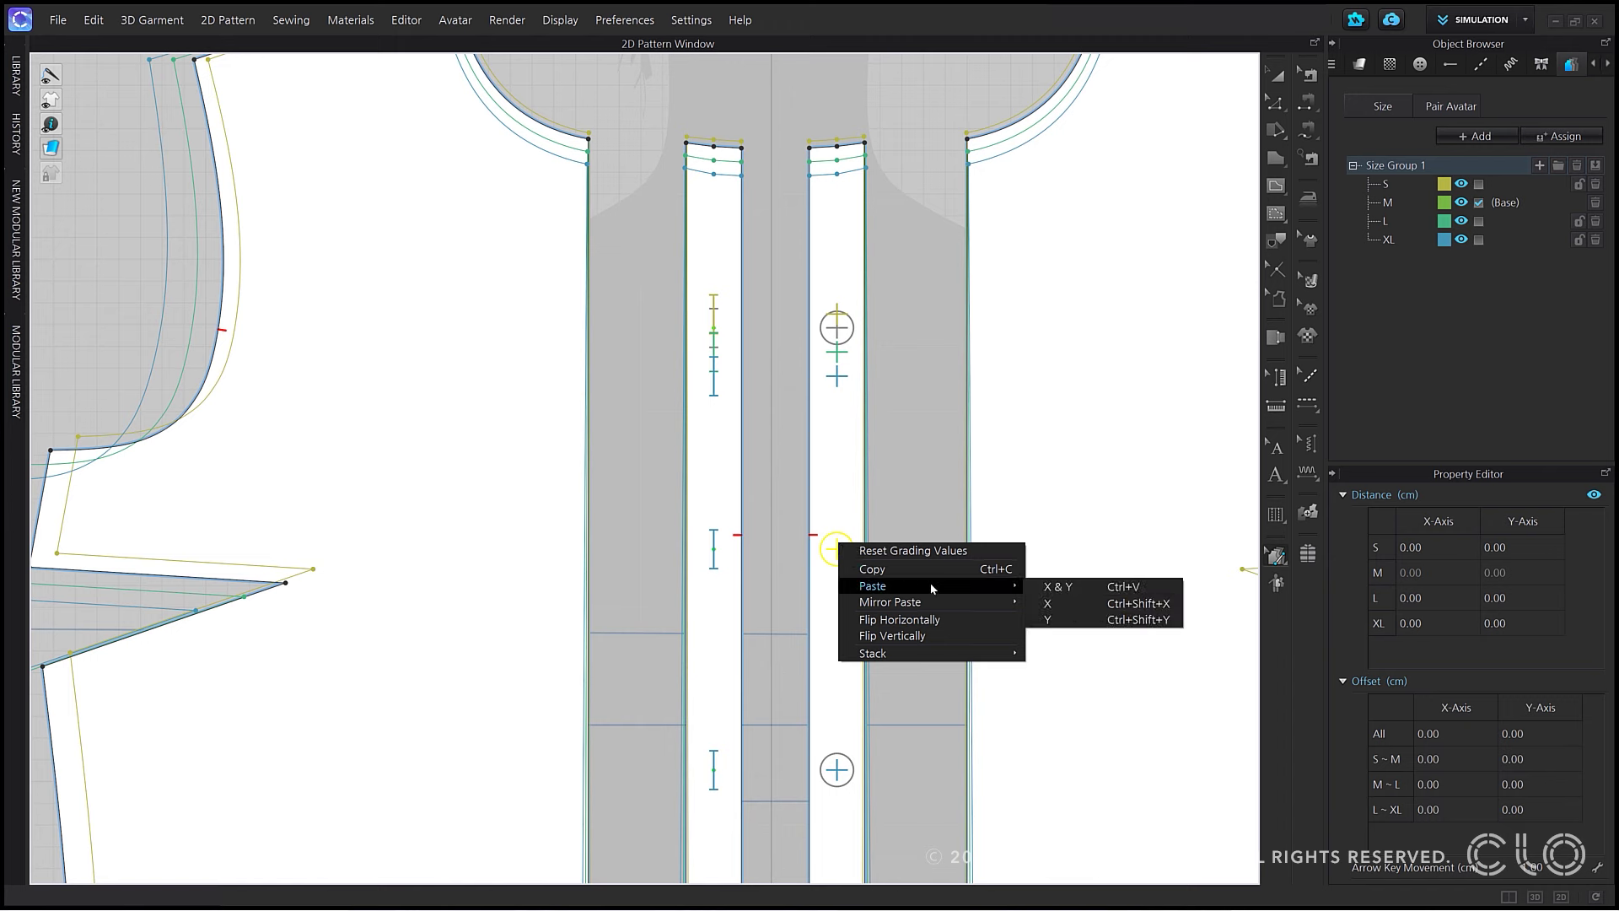
left_click(1085, 588)
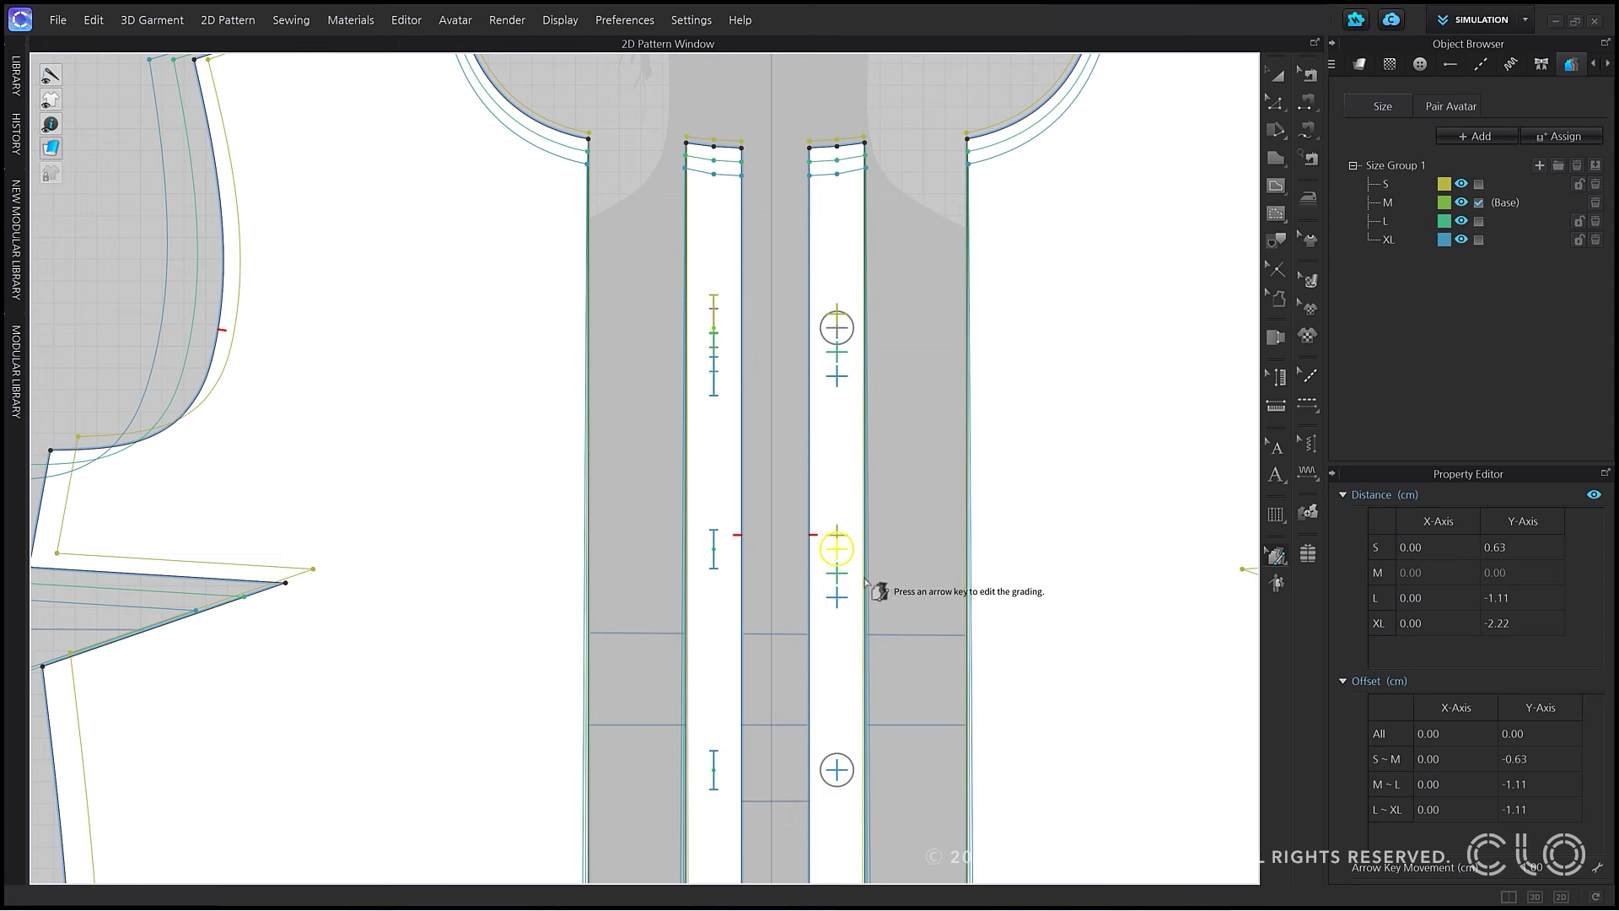
Copy the top buttonhole's grading values and paste them for both X and Y onto the middle buttonhole
left_click(715, 333)
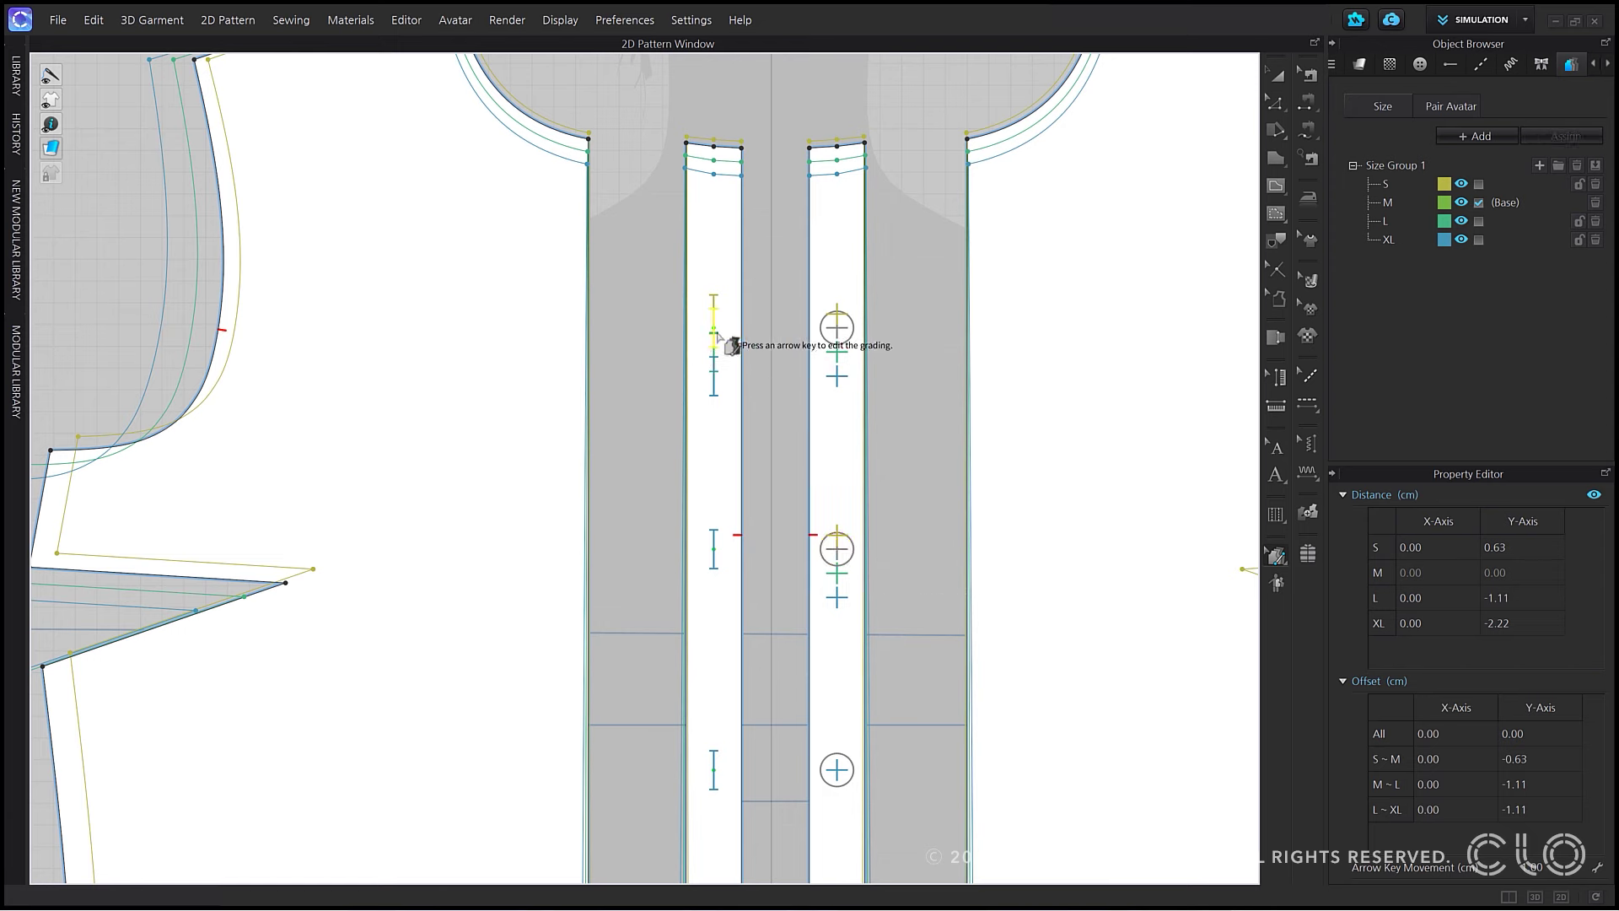
right_click(715, 334)
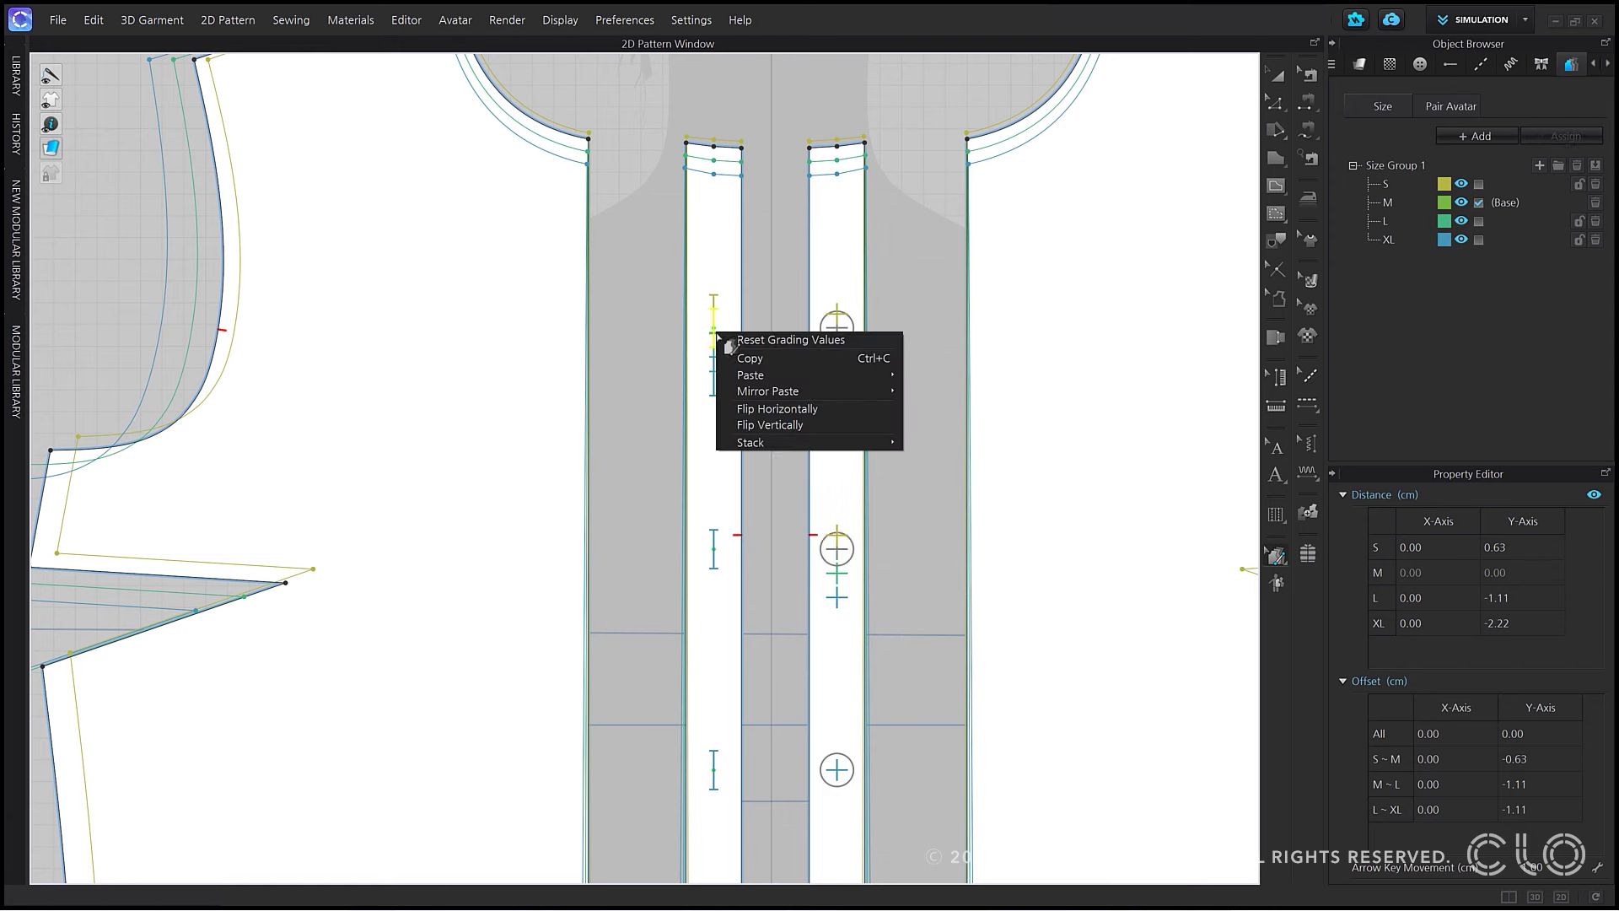
left_click(755, 368)
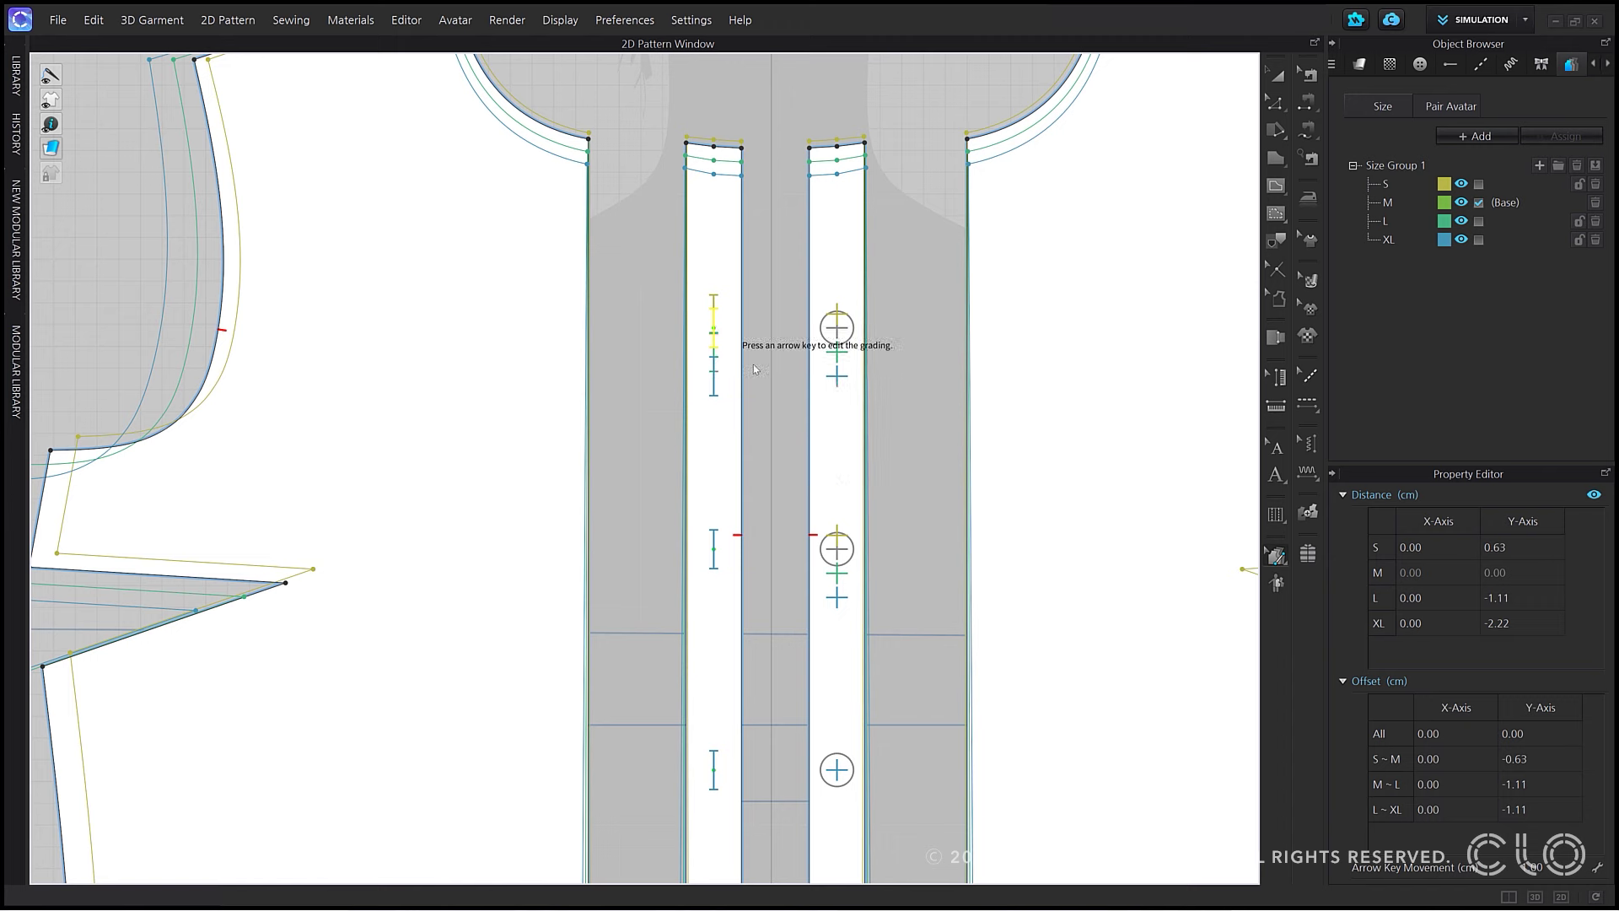
left_click(714, 552)
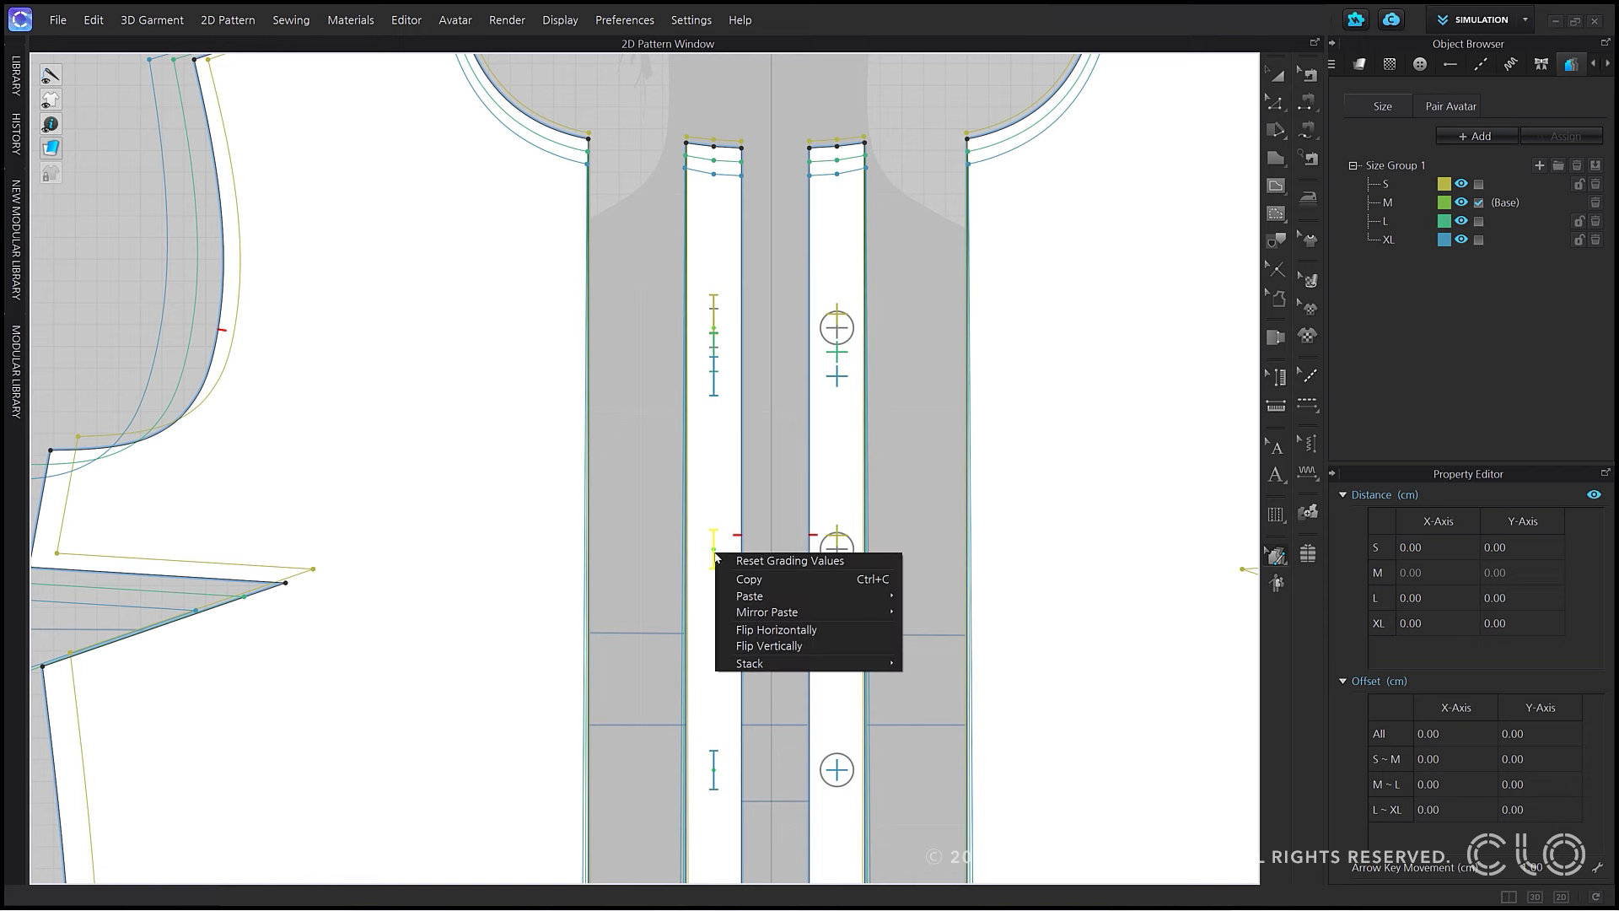
right_click(715, 553)
mouse_move(777, 599)
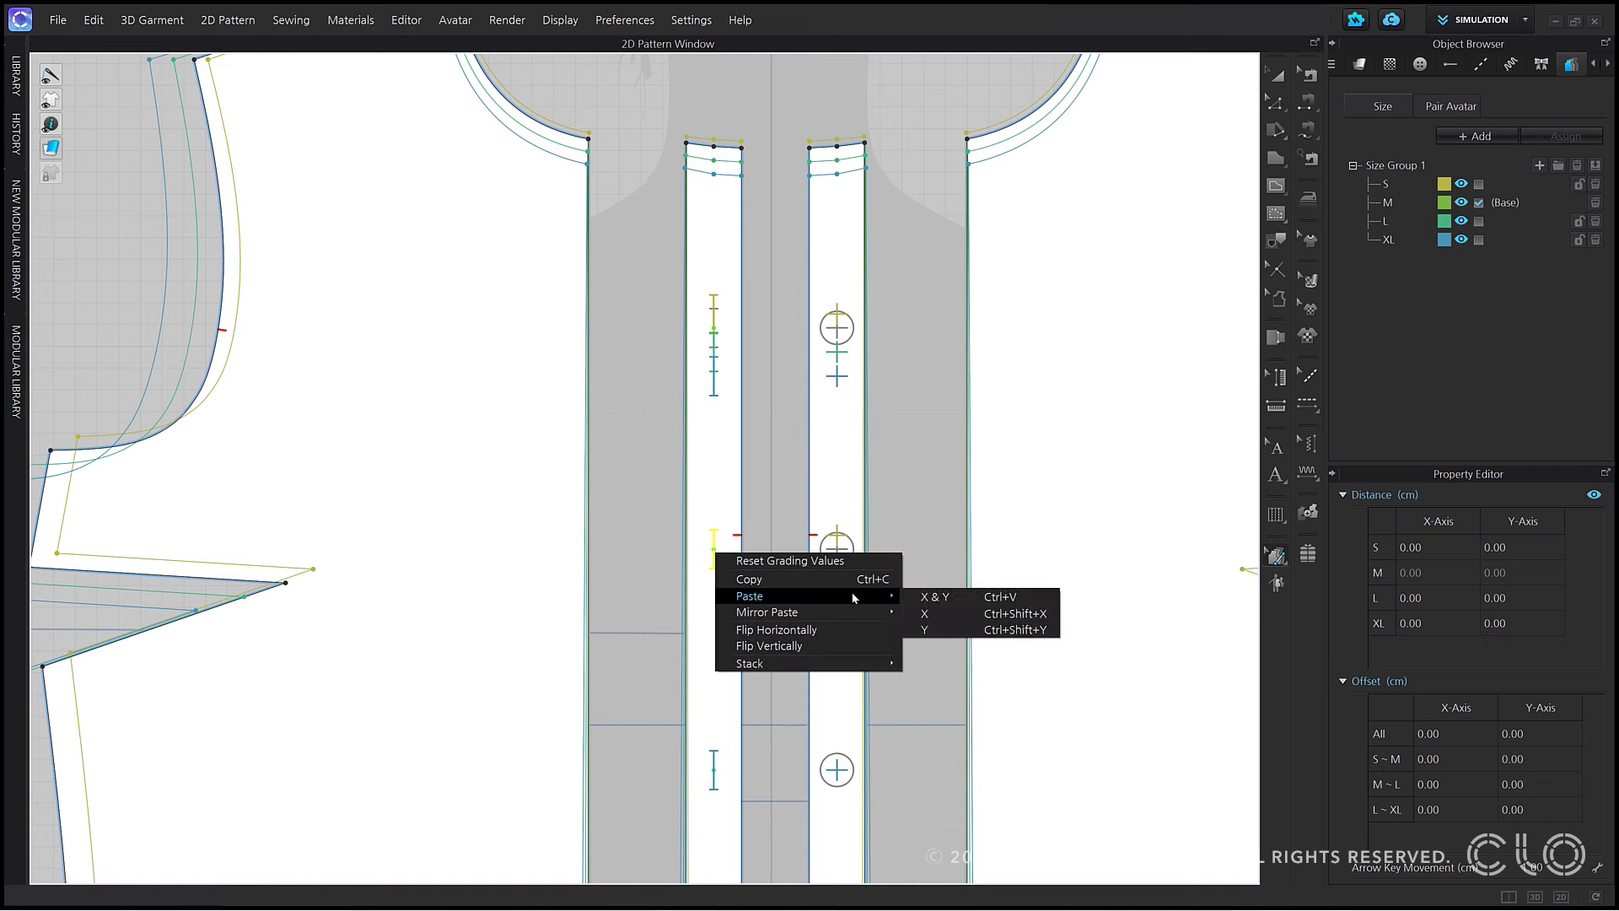
left_click(924, 598)
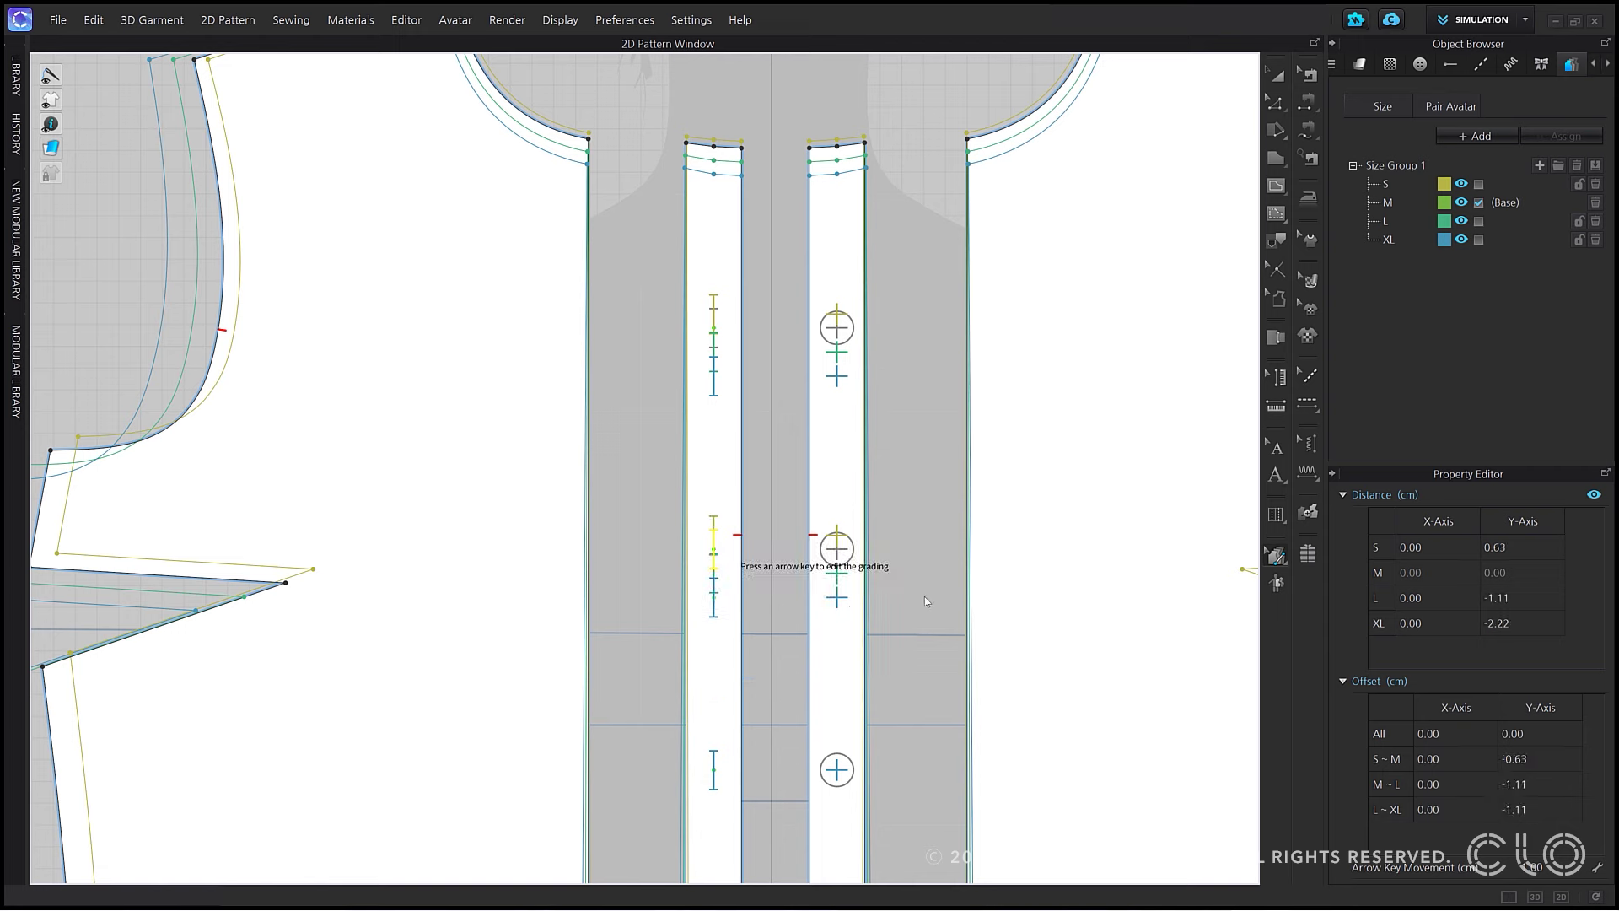
left_click(925, 600)
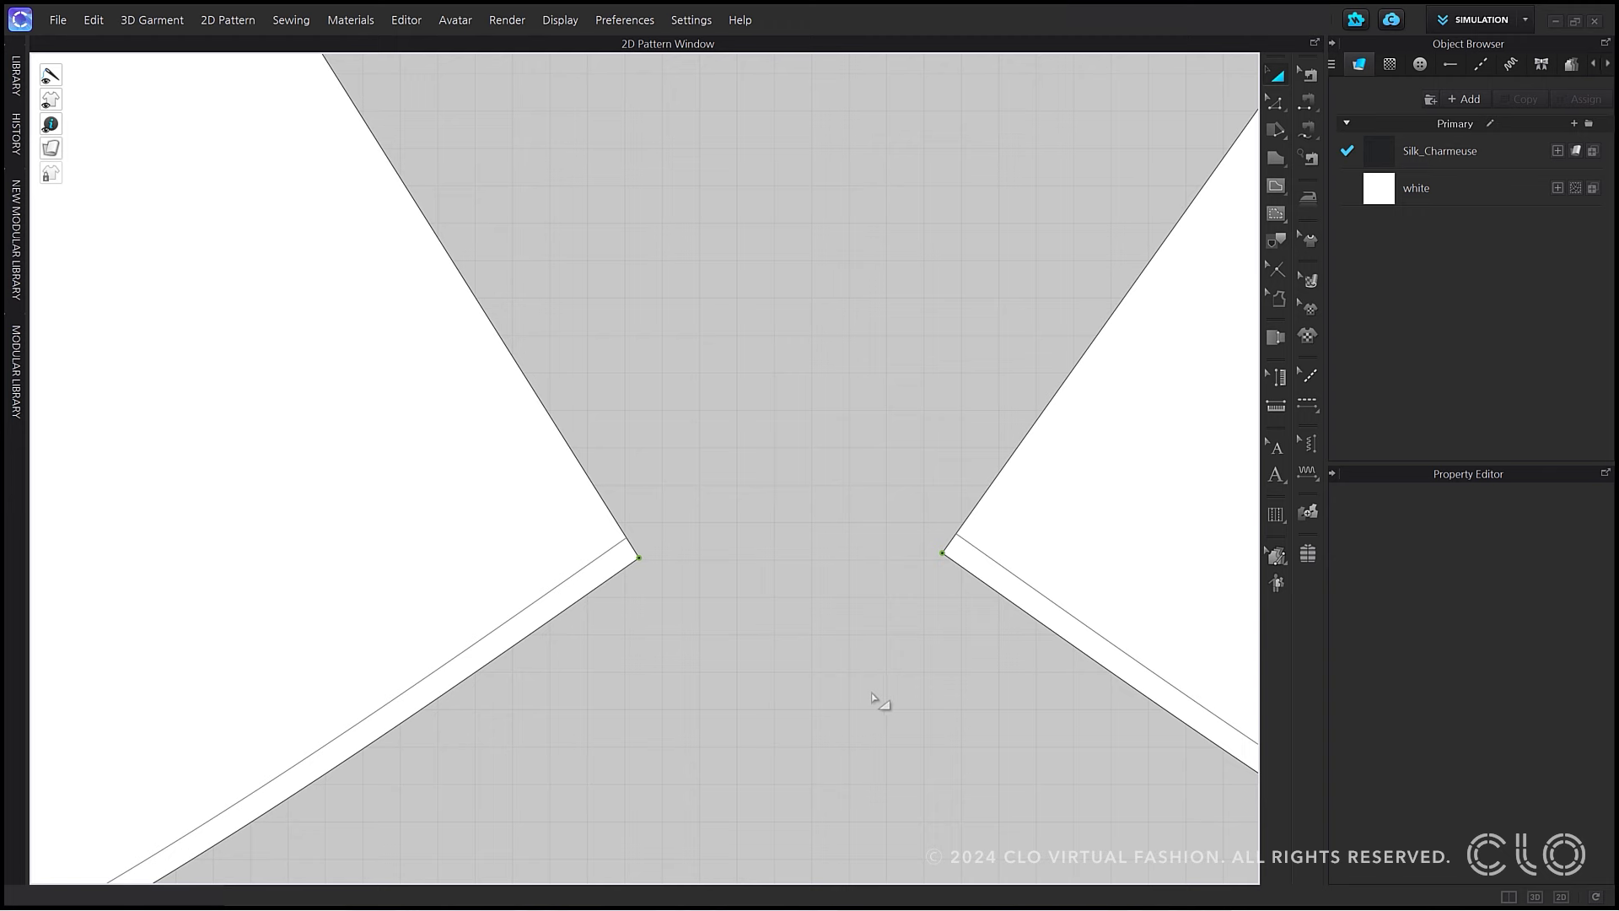
With Edit Grading, copy the left pattern's corner point grading and paste only its Y values onto the facing corner point of the right pattern
left_click(1276, 556)
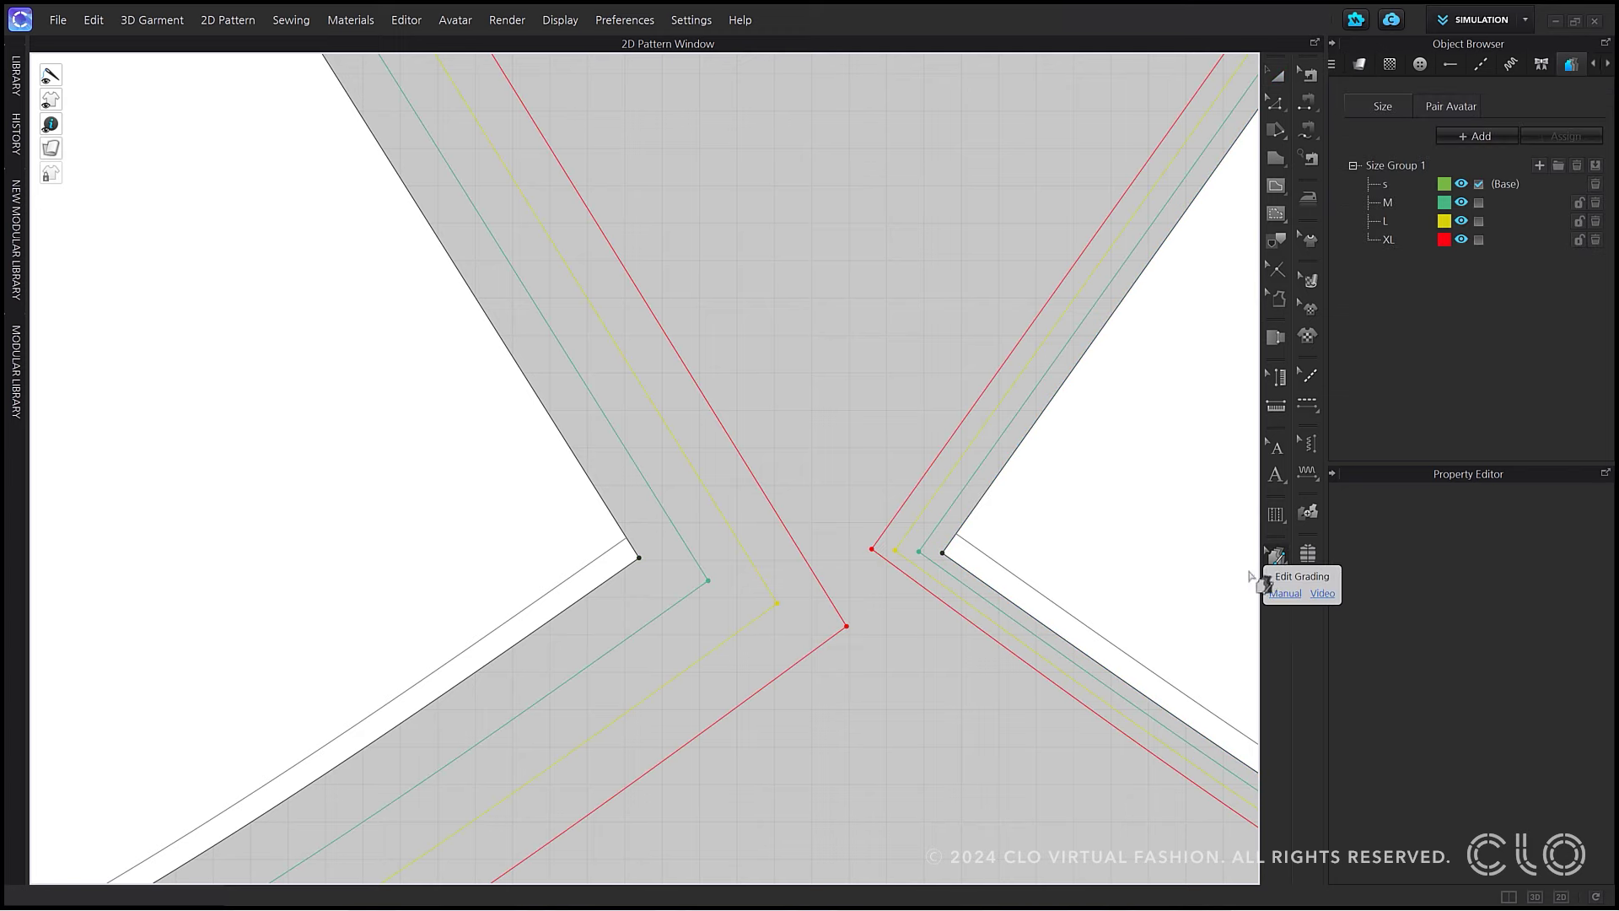
left_click(639, 558)
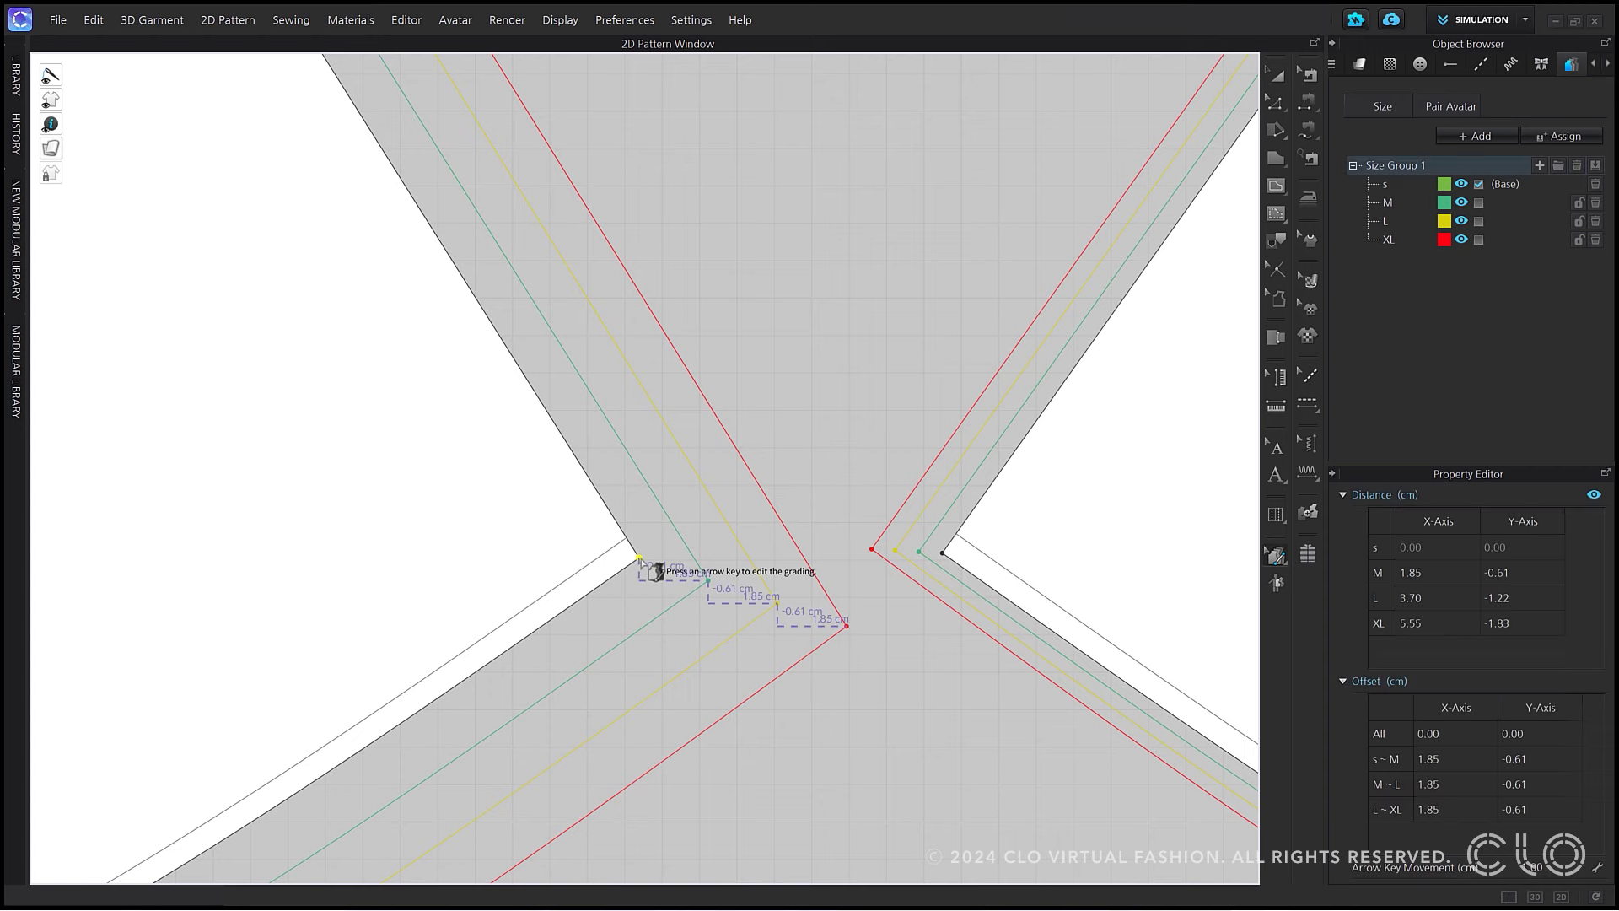
right_click(640, 559)
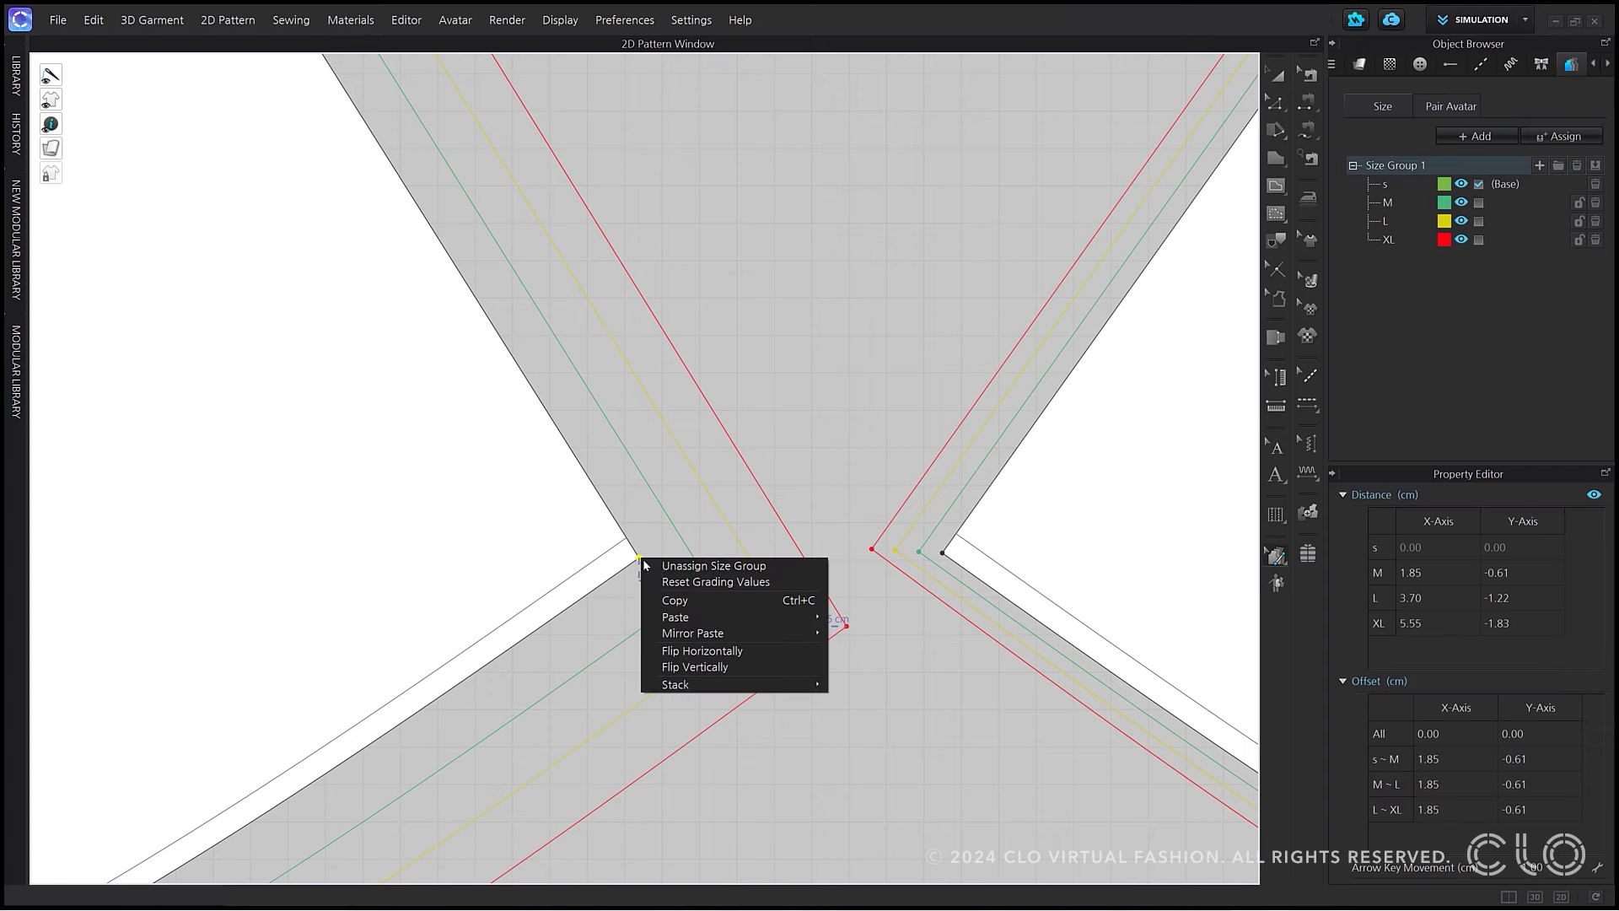
left_click(711, 604)
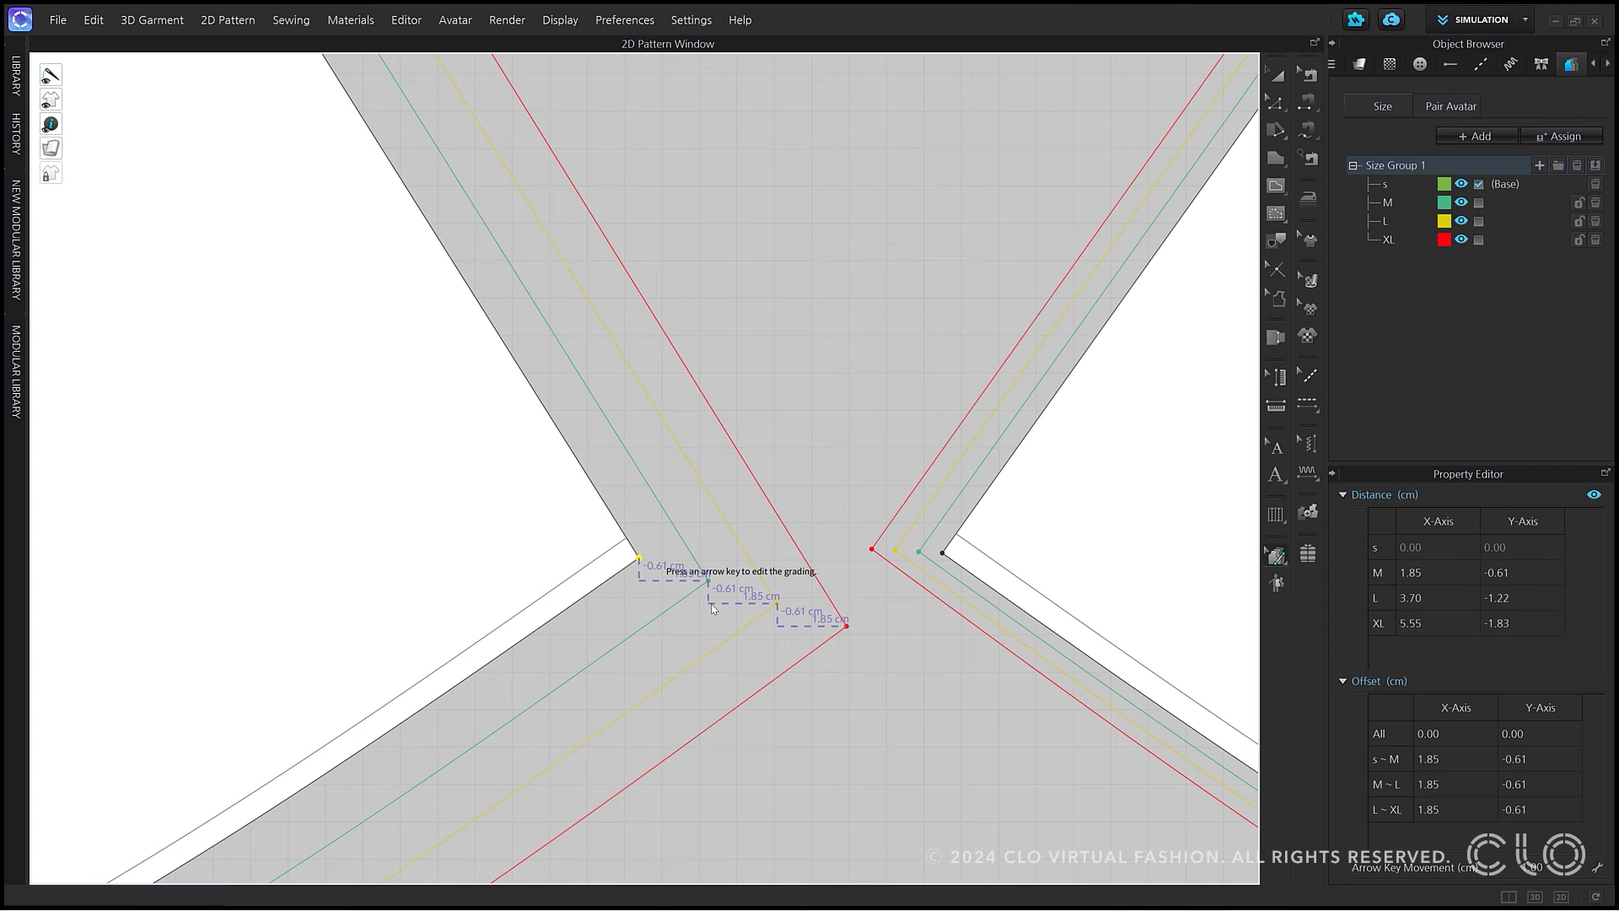
left_click(944, 555)
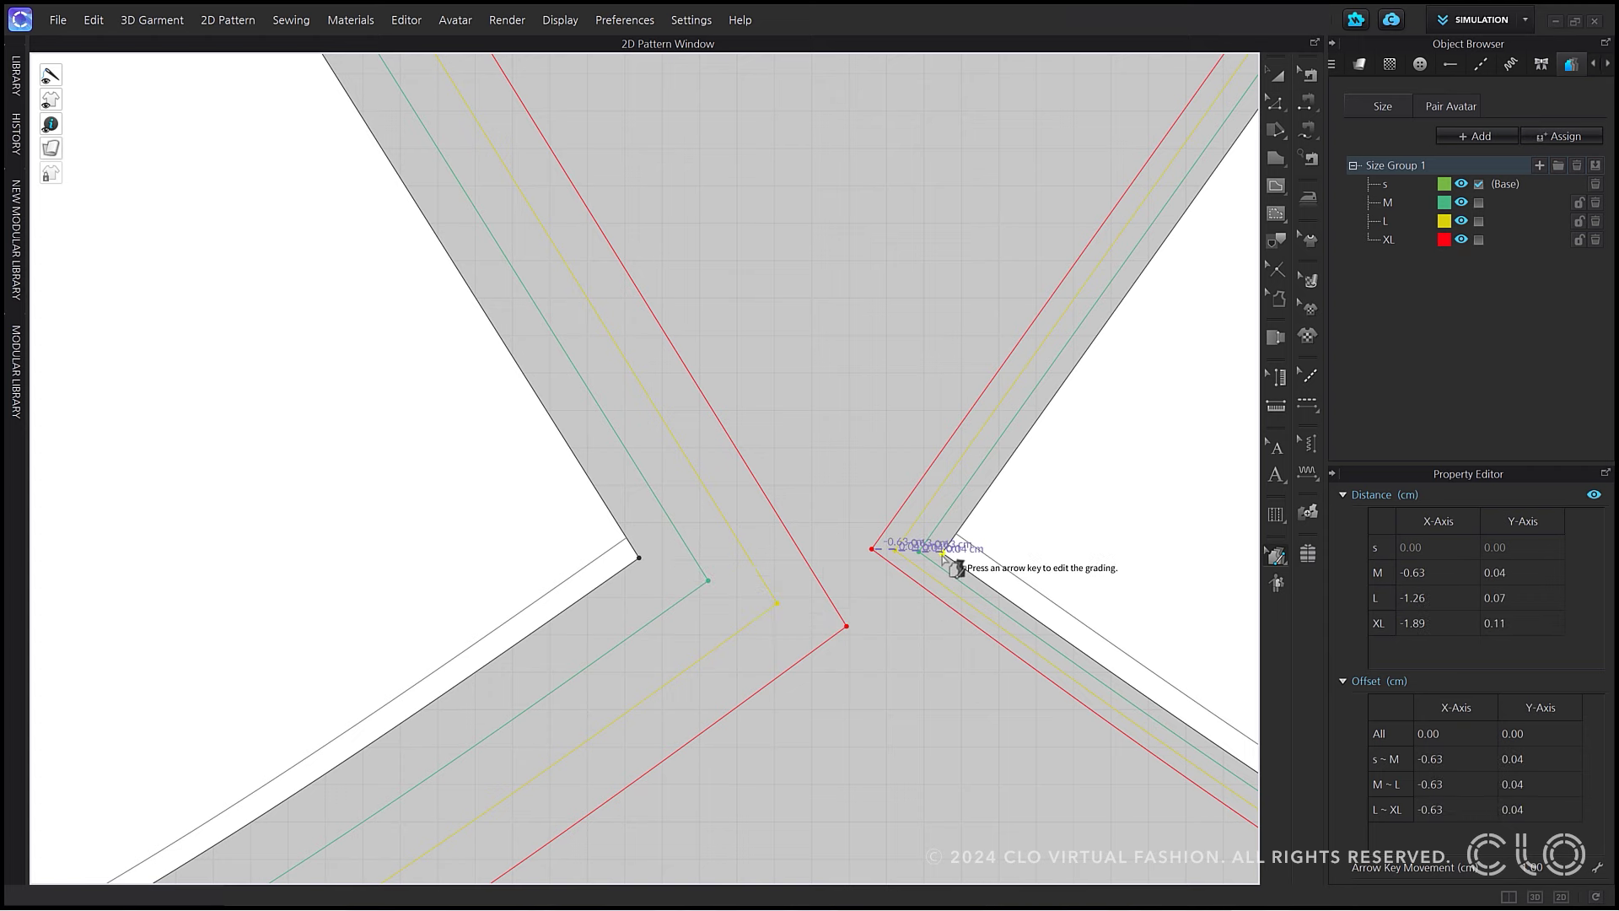
right_click(944, 555)
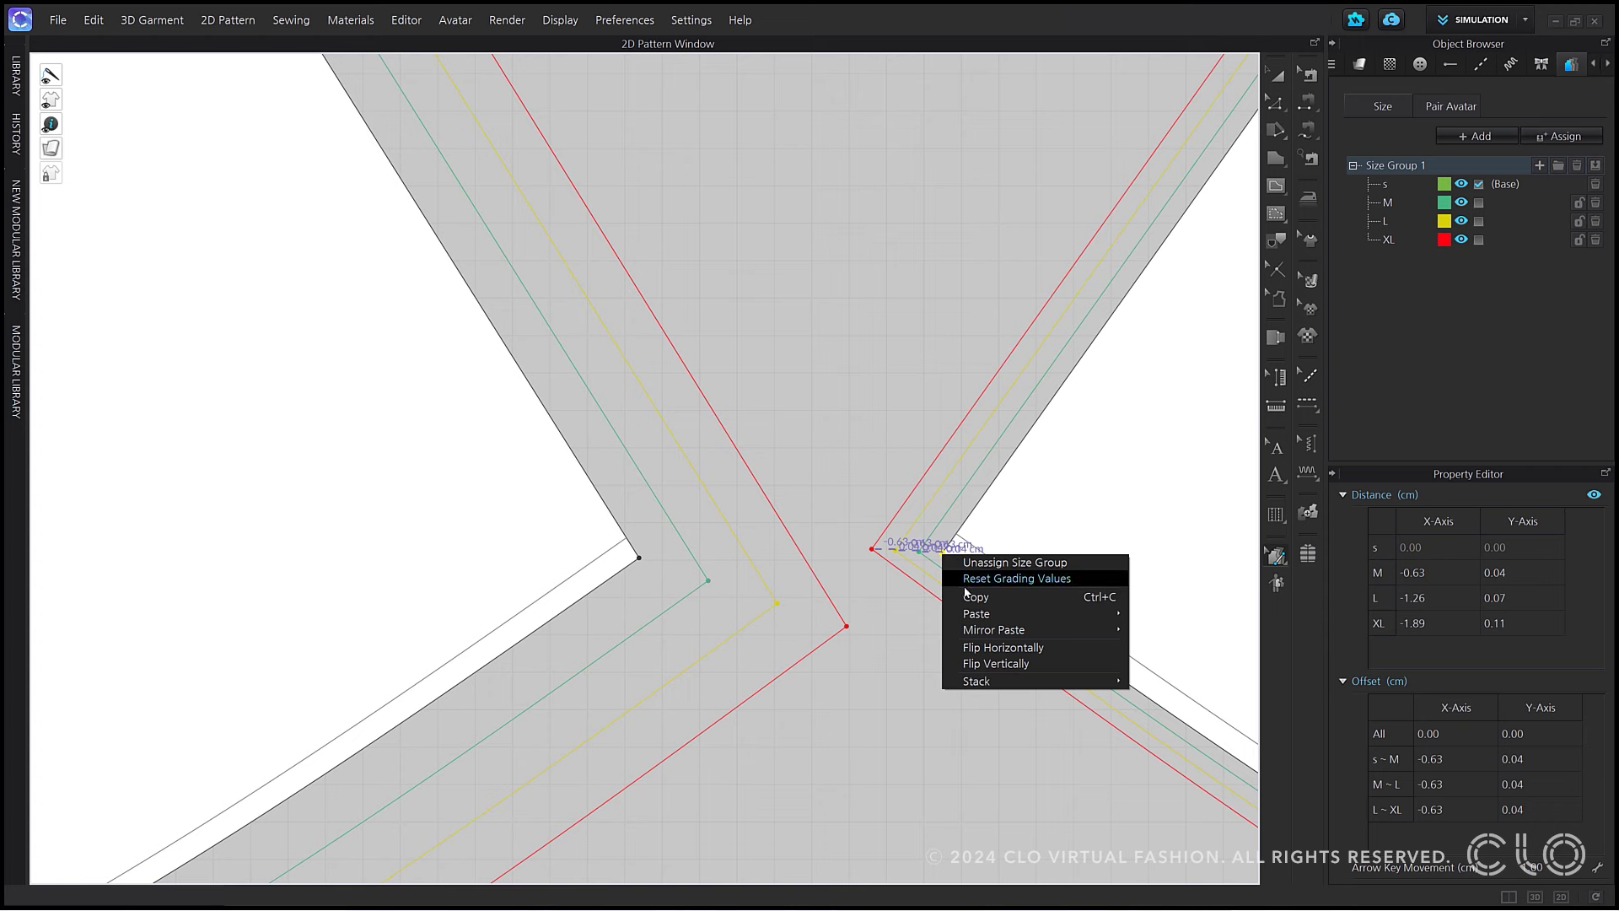
mouse_move(1096, 614)
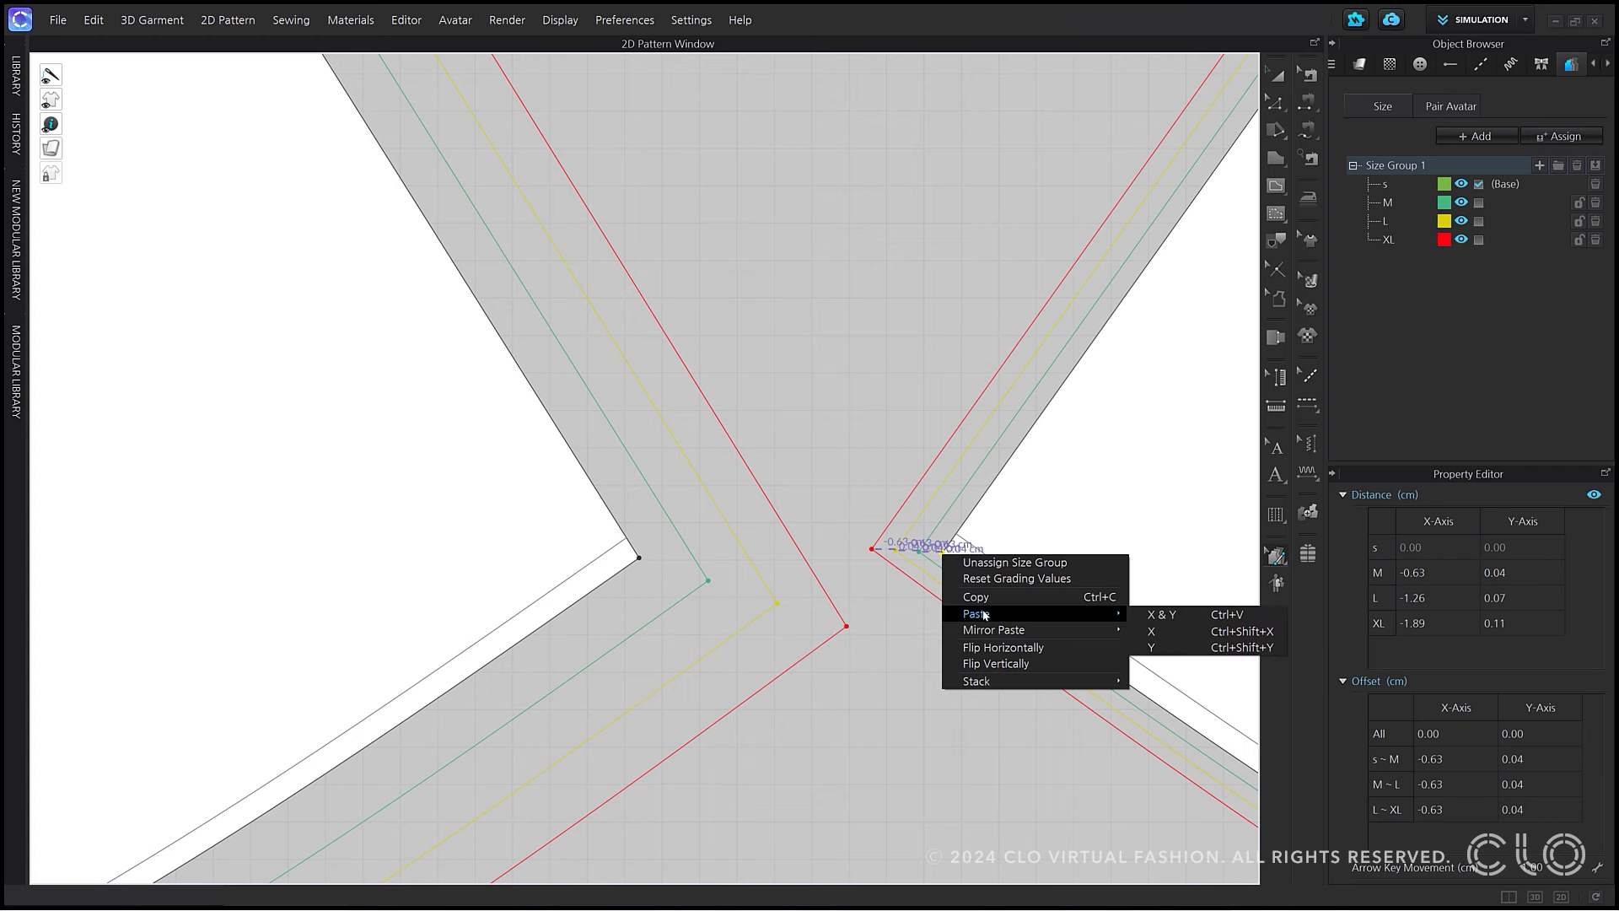
left_click(1223, 648)
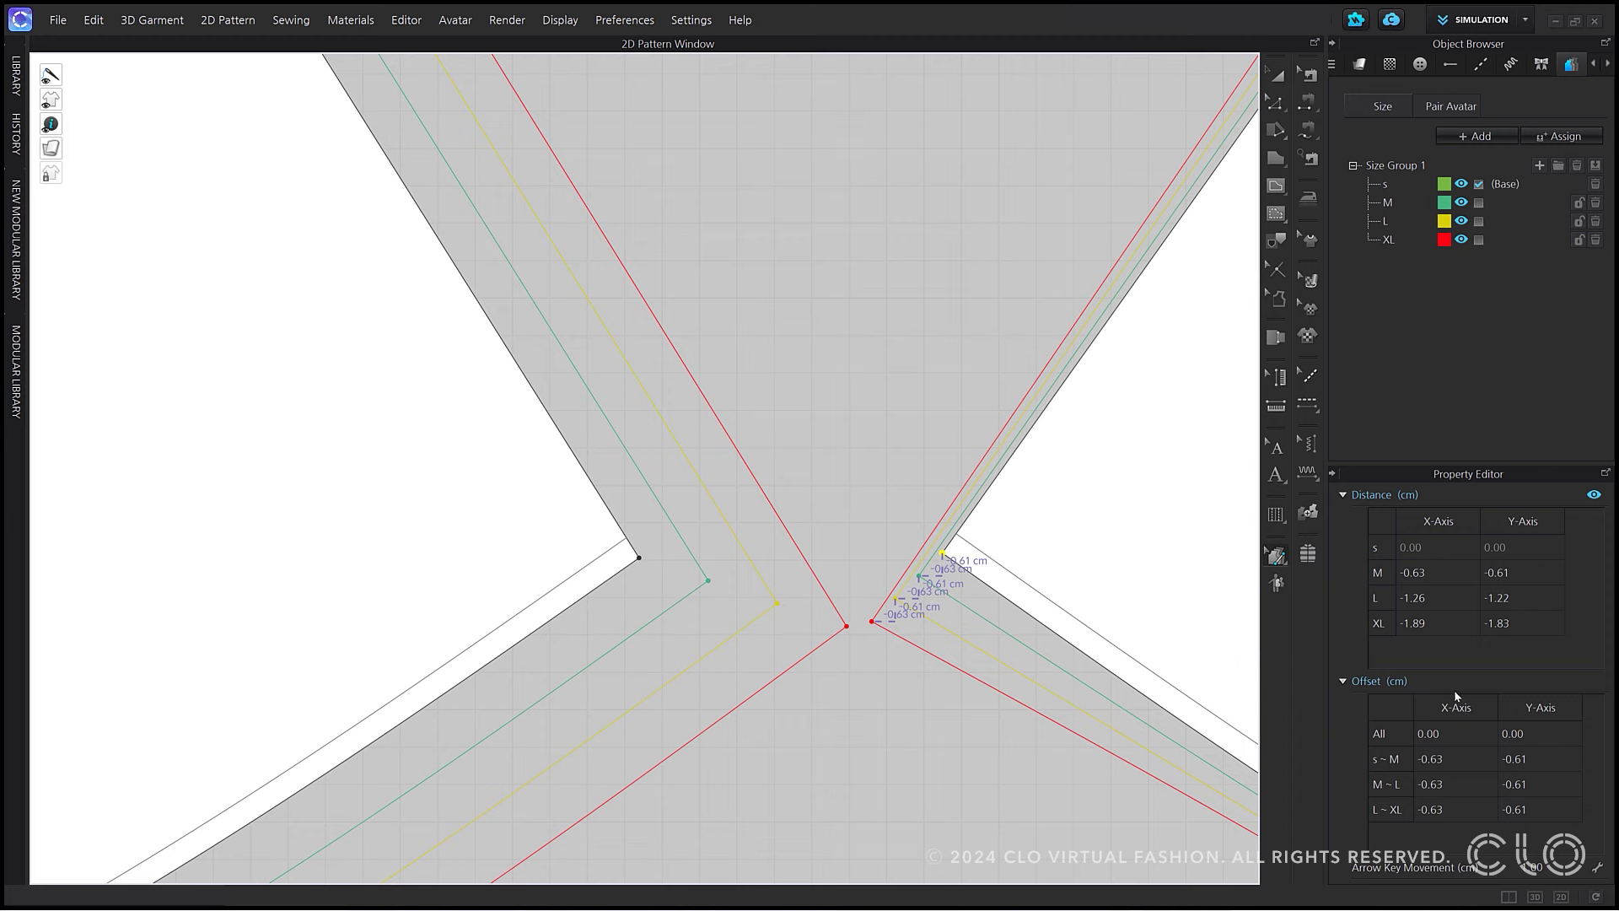
left_click(1483, 795)
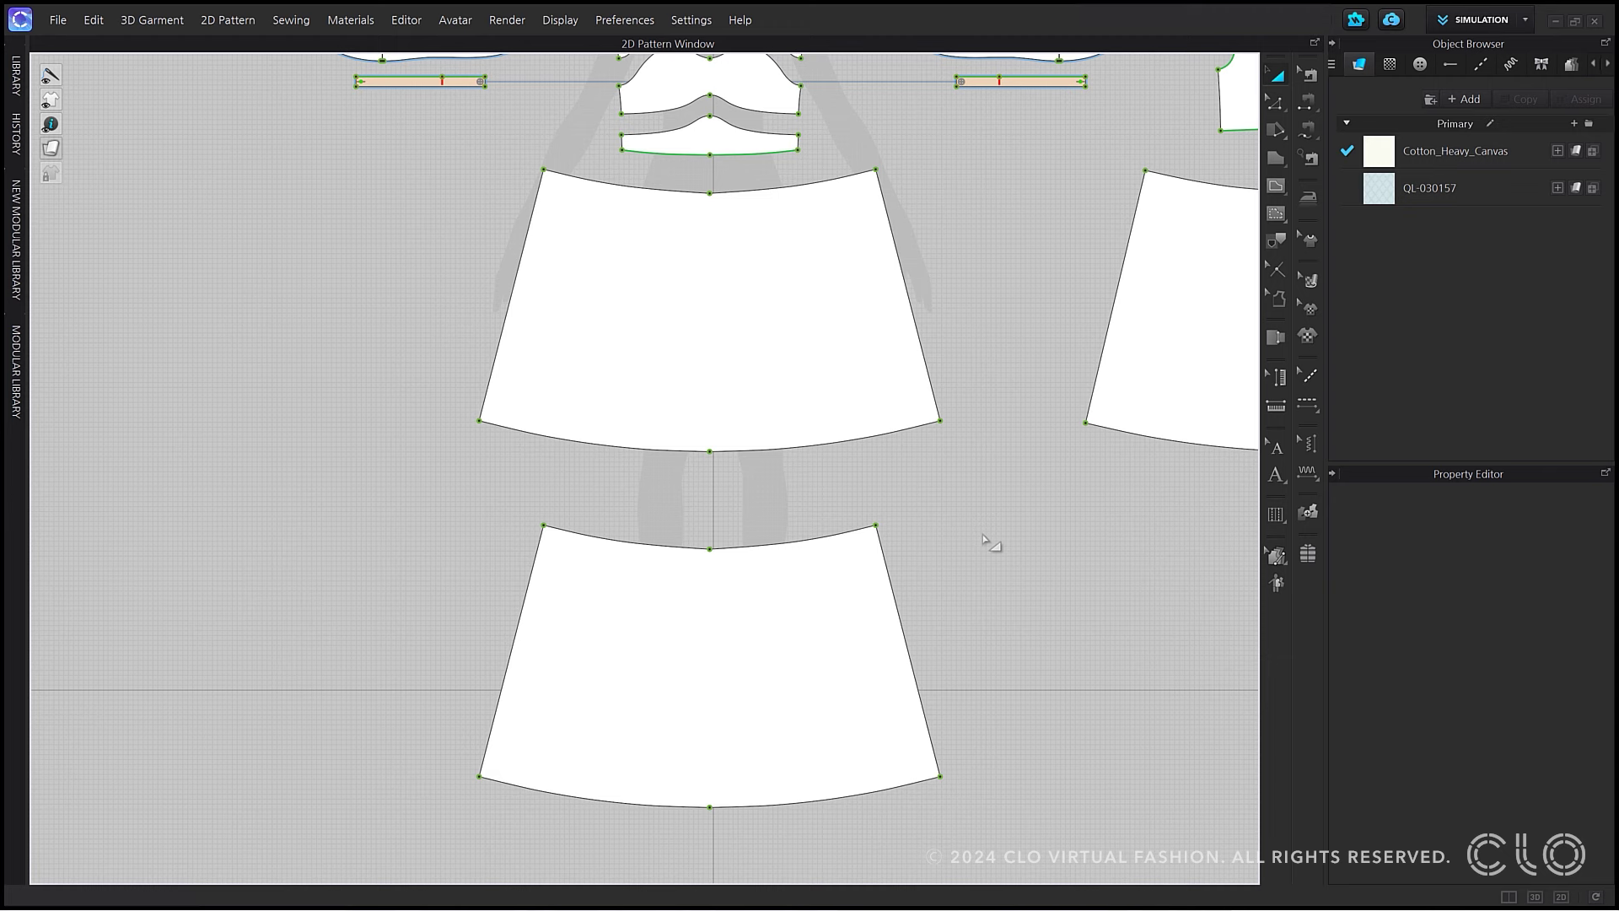
Copy the grading from the graded front skirt's left side line and paste it for X and Y onto the lower skirt's left side line
left_click(1274, 554)
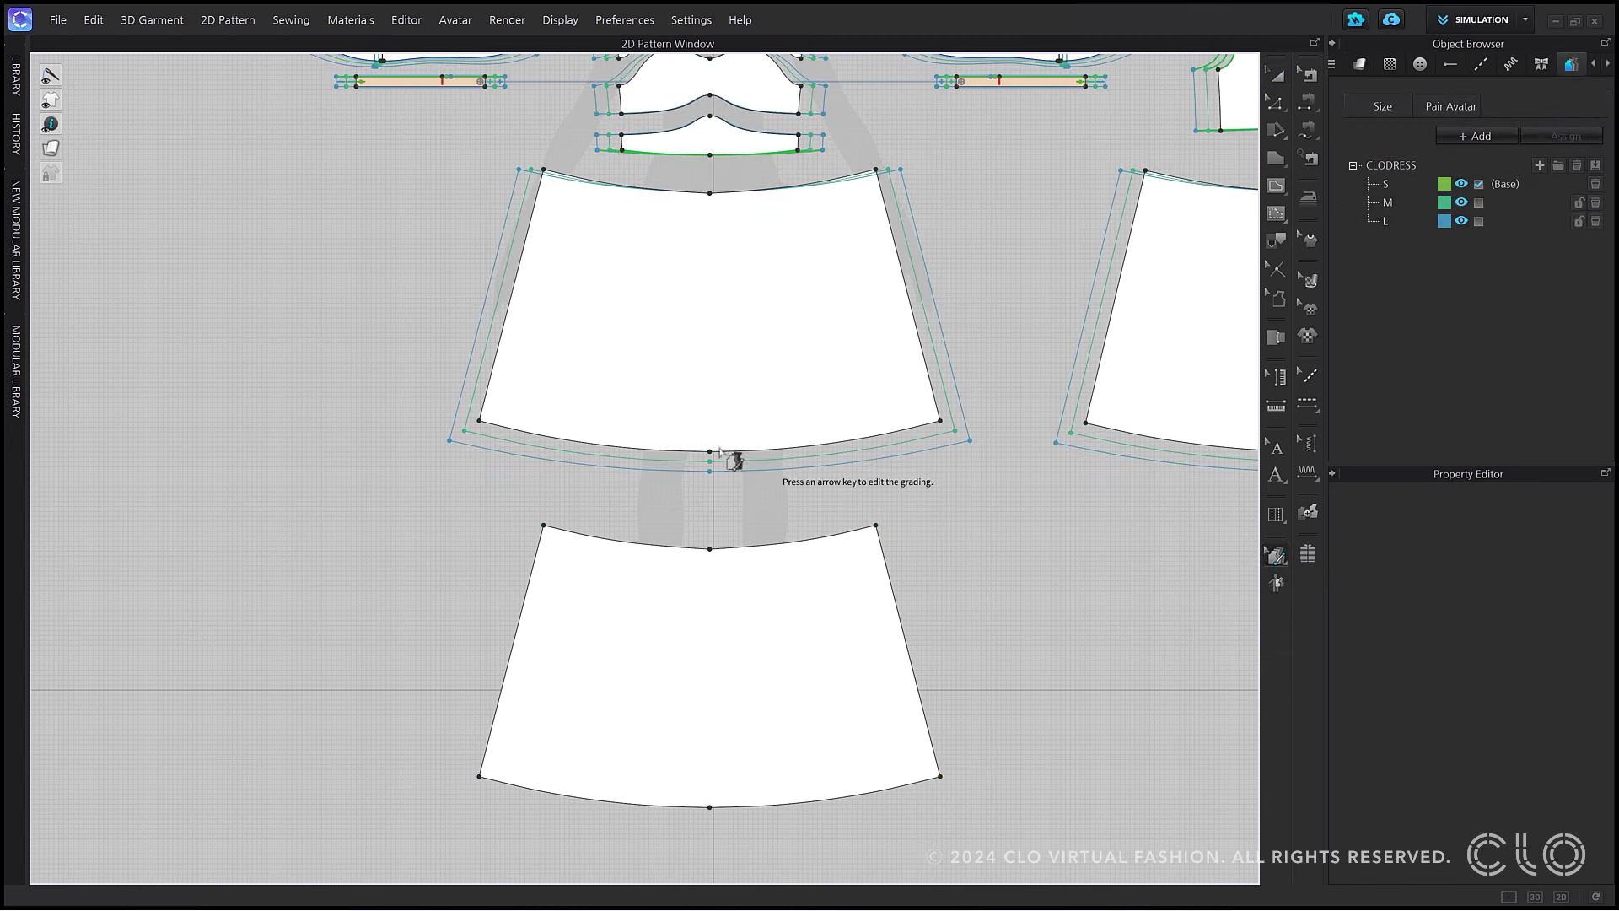
left_click(519, 268)
right_click(519, 268)
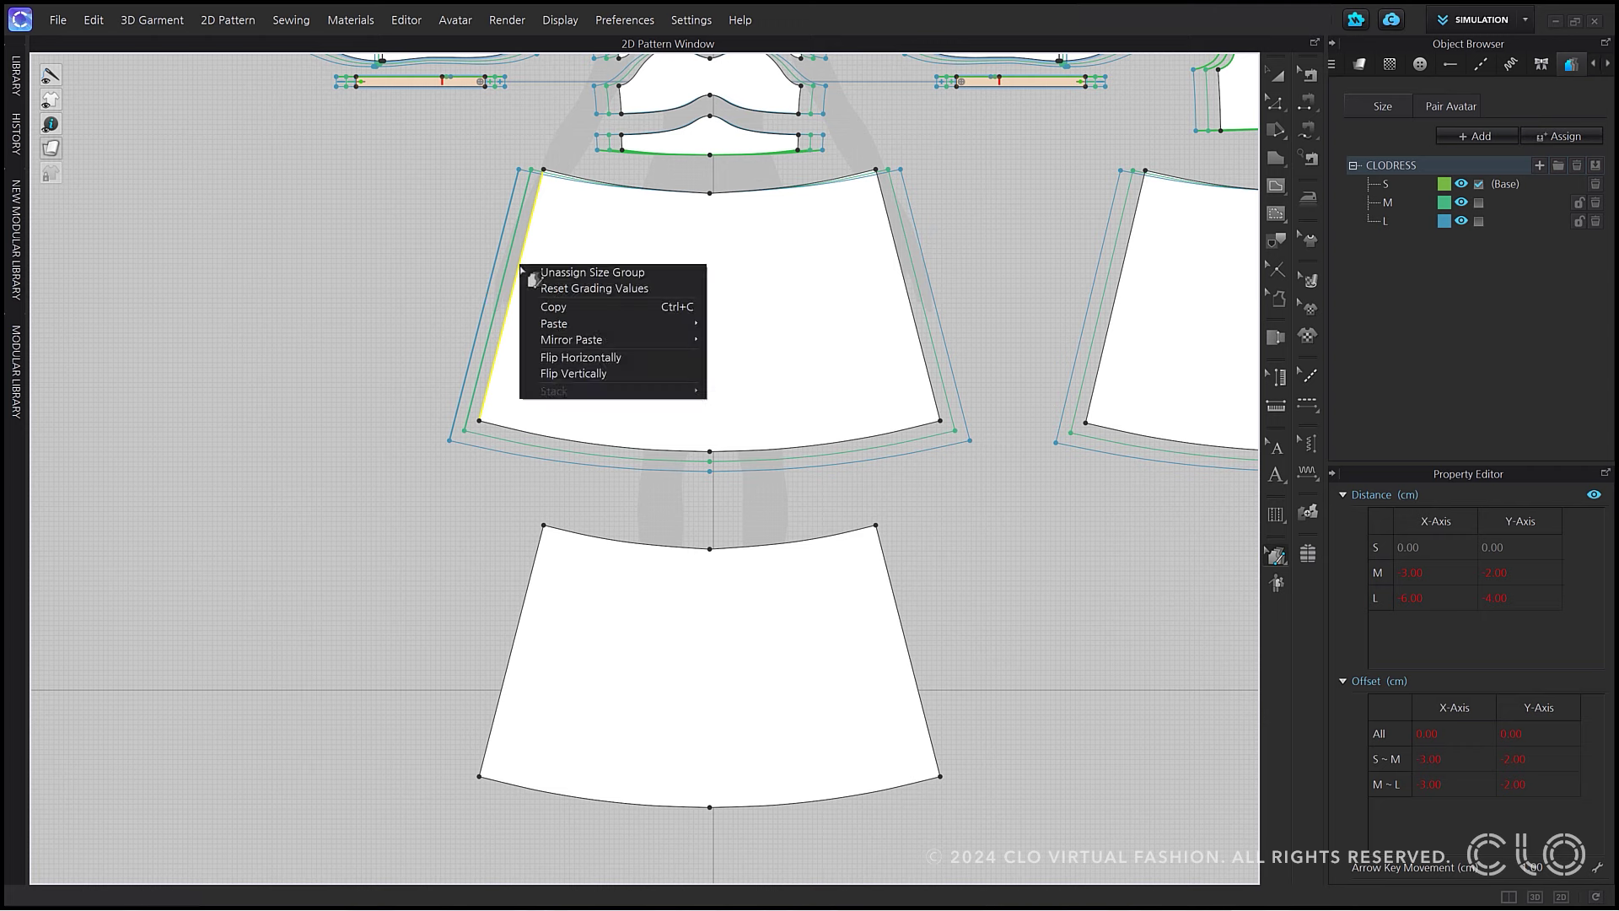
left_click(567, 310)
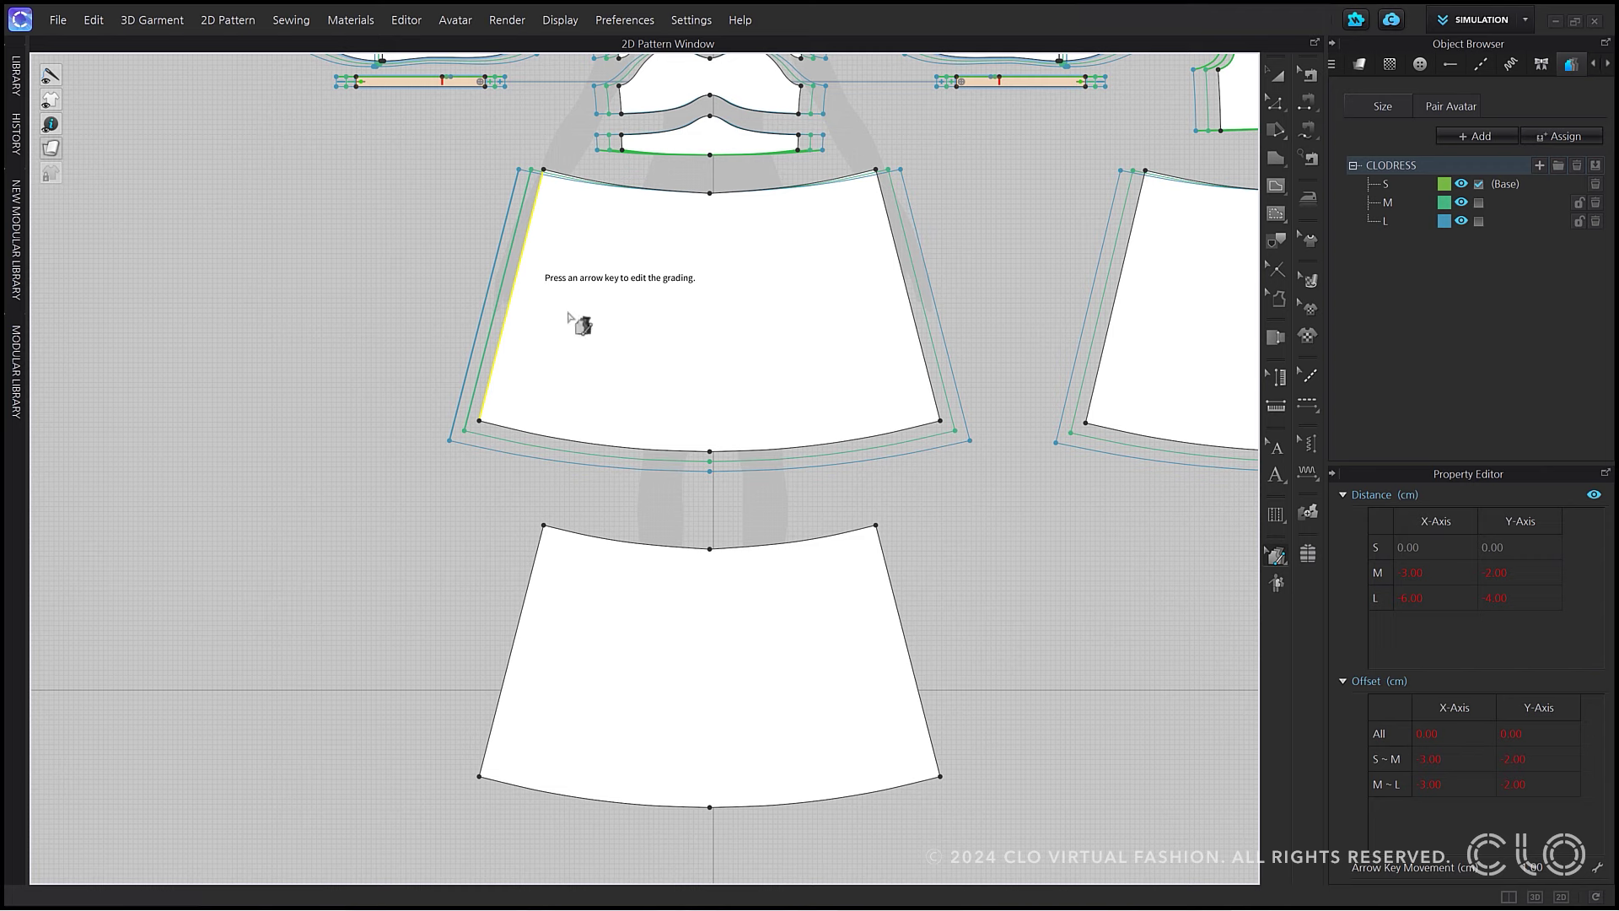
left_click(524, 602)
right_click(525, 601)
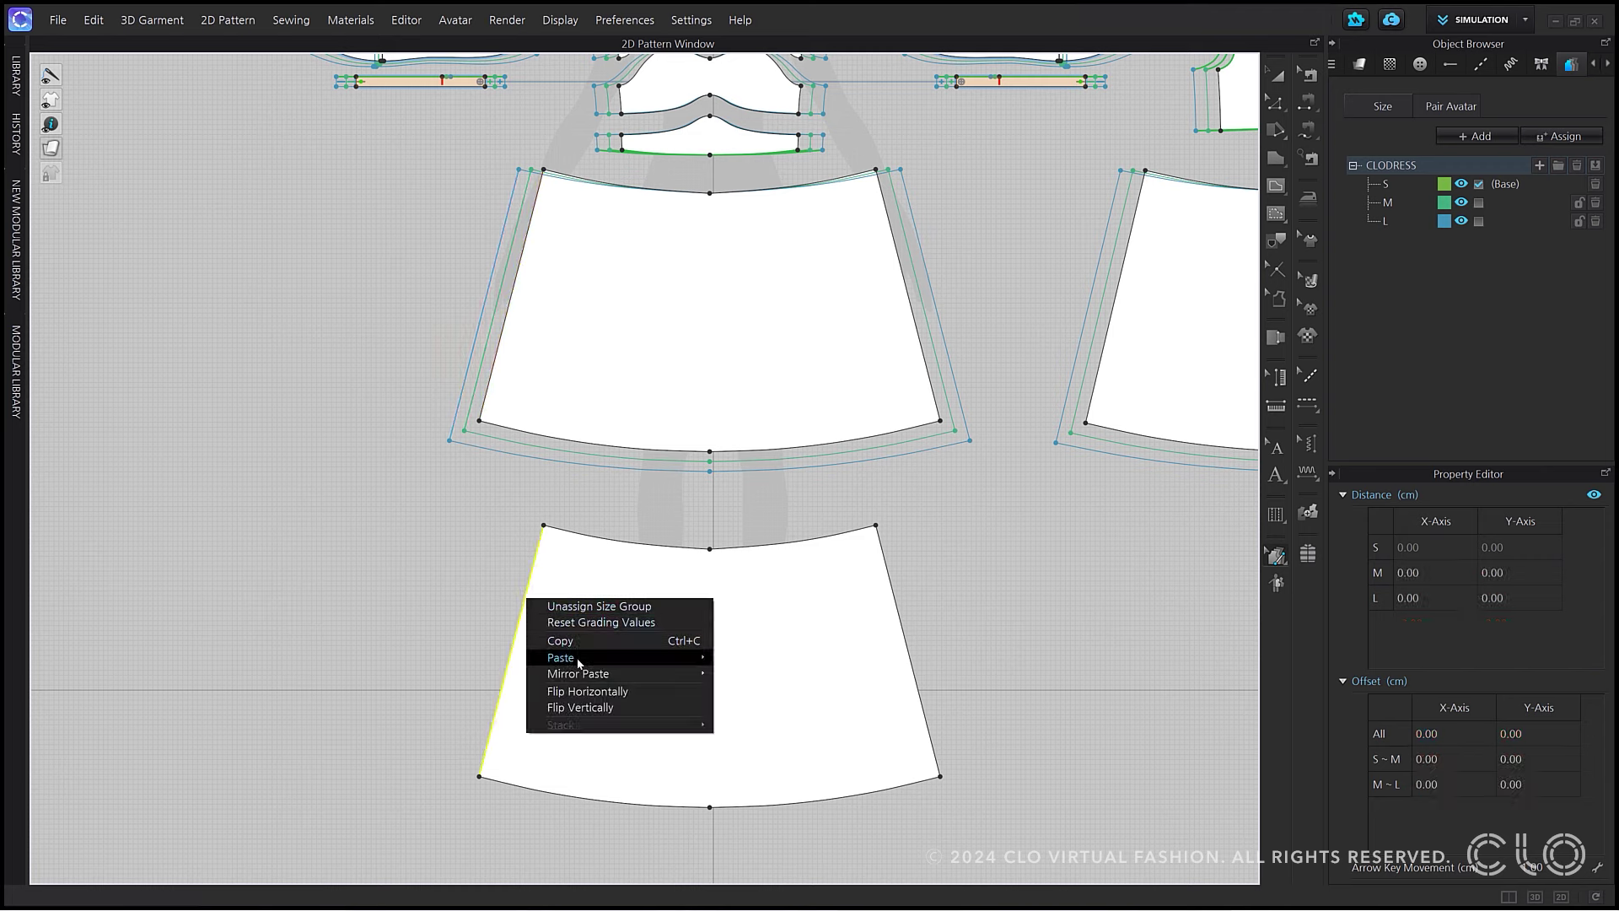
mouse_move(579, 663)
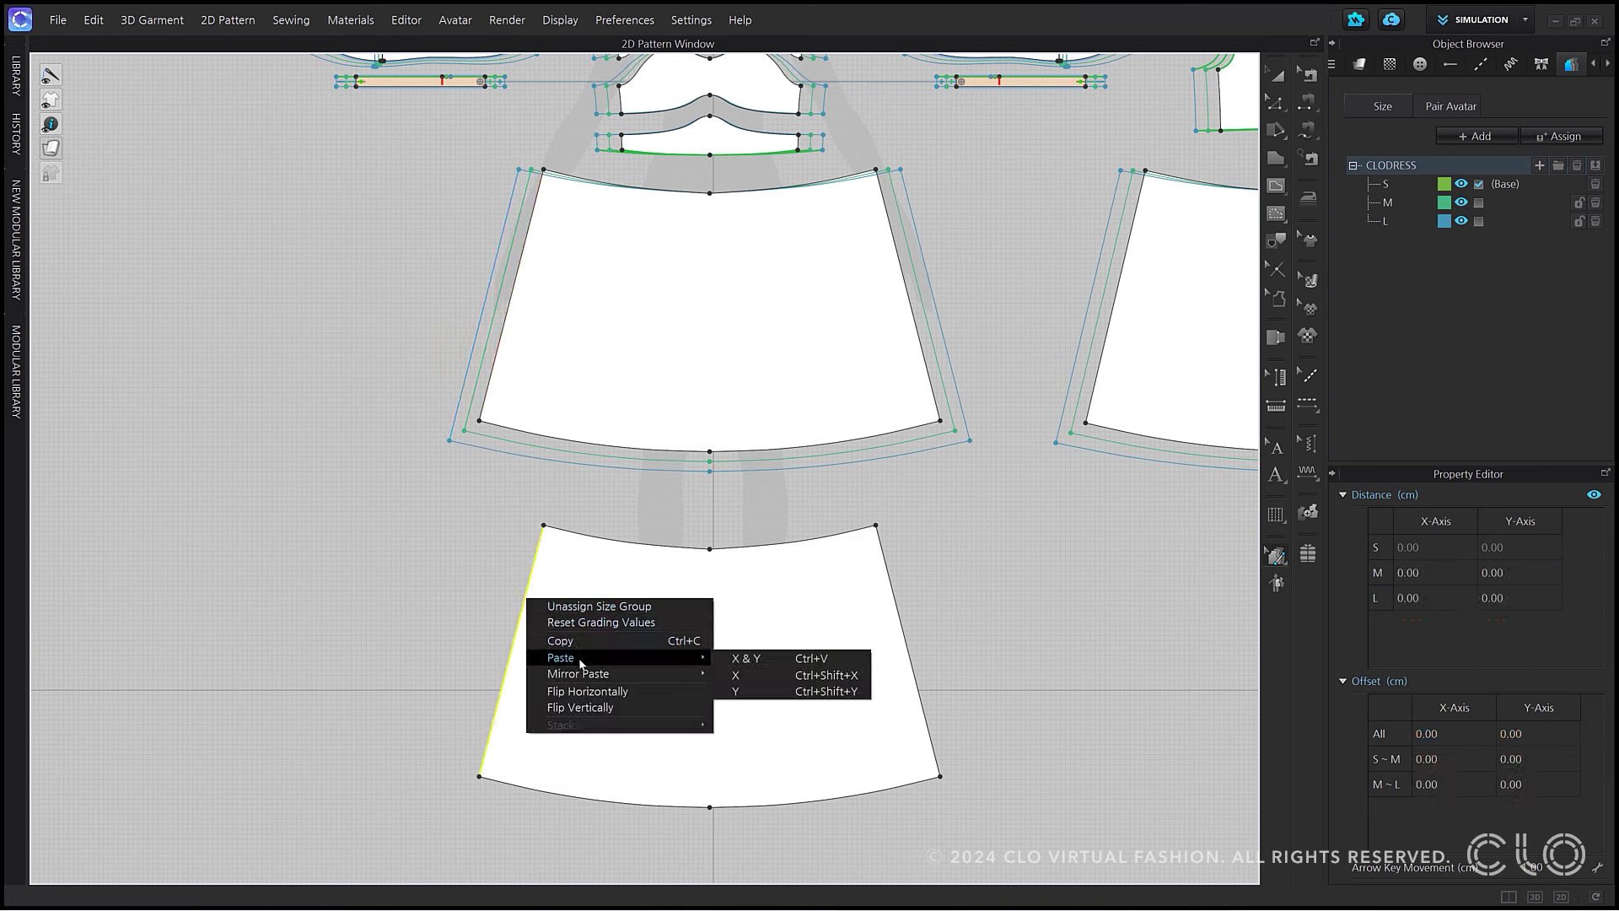
left_click(781, 659)
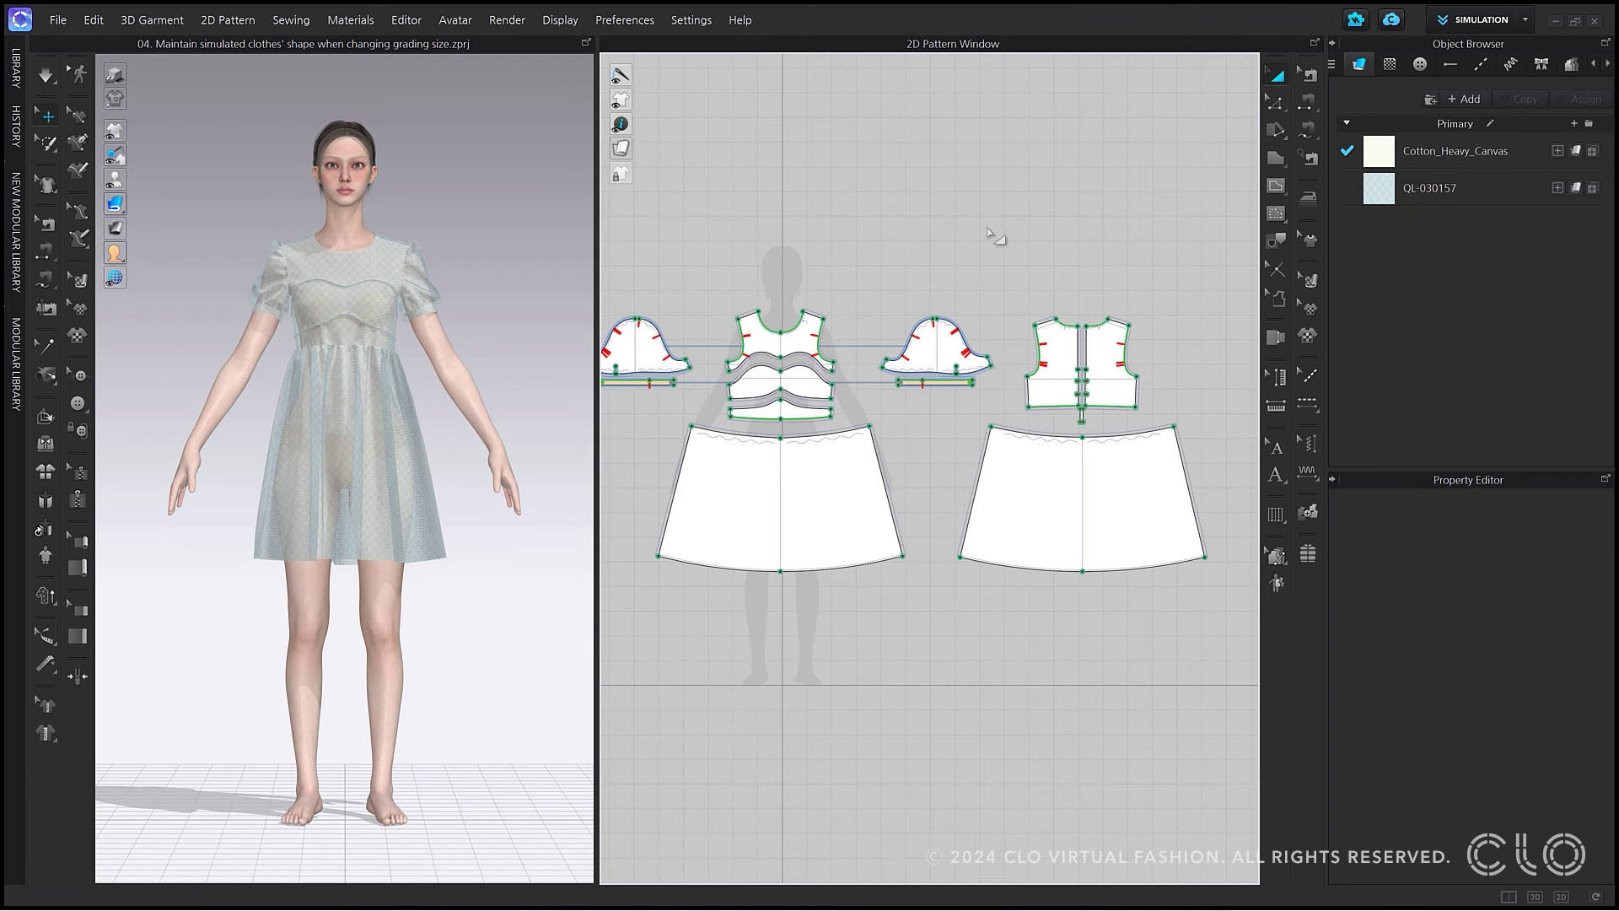
Select the front and back skirt hem lines with Edit Pattern and move them straight up to shorten both skirts
left_click(1274, 103)
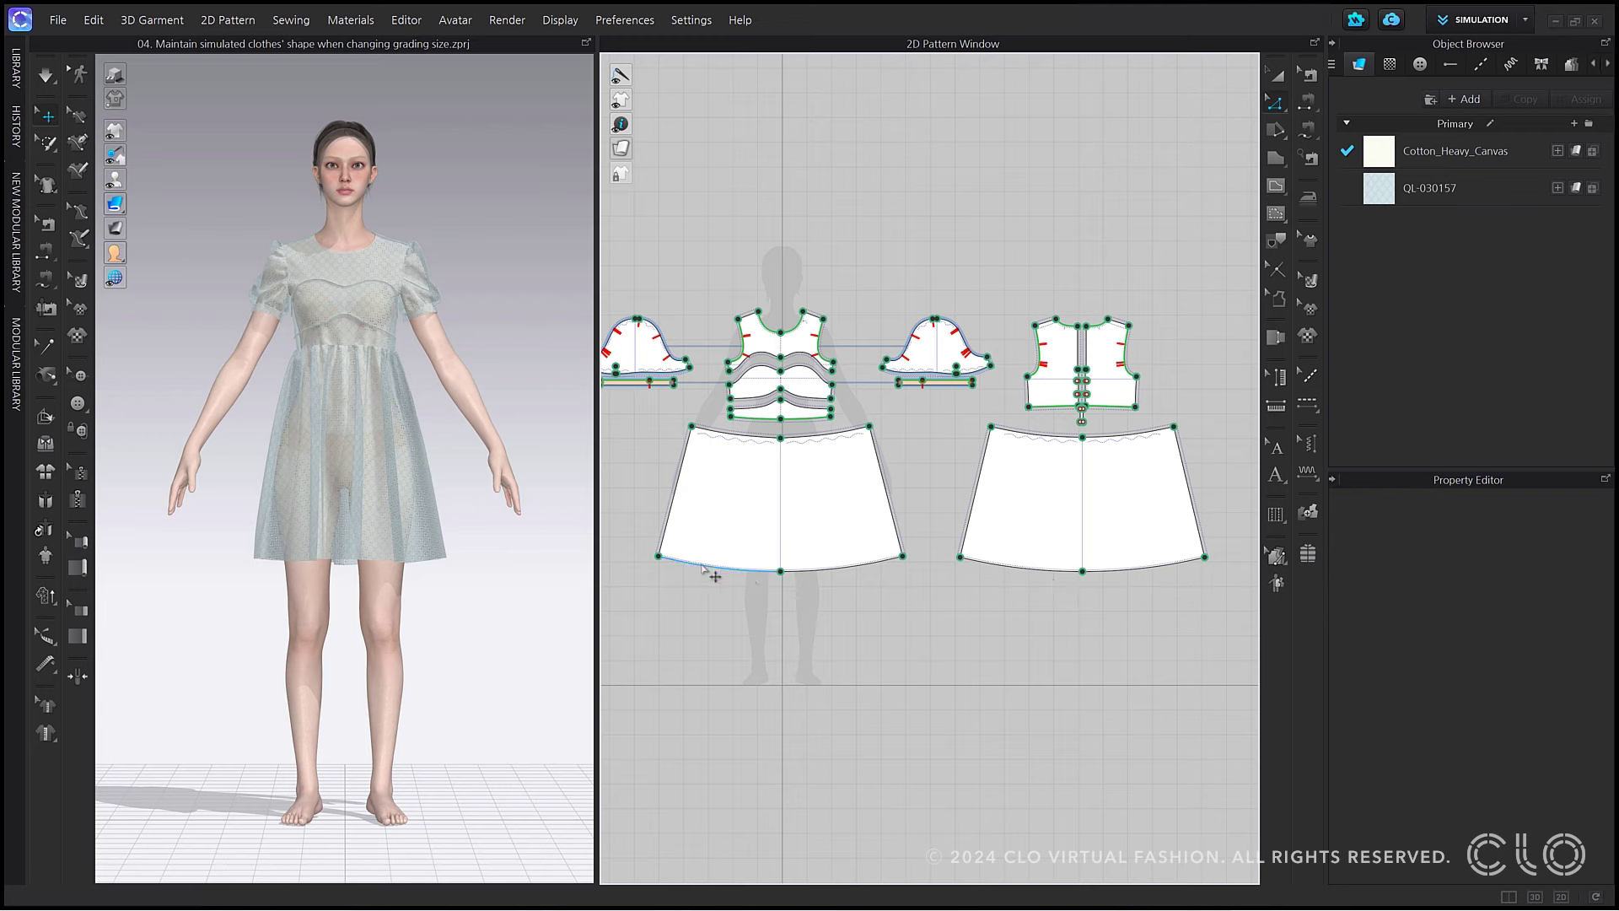
left_click_drag(772, 580, 1121, 621)
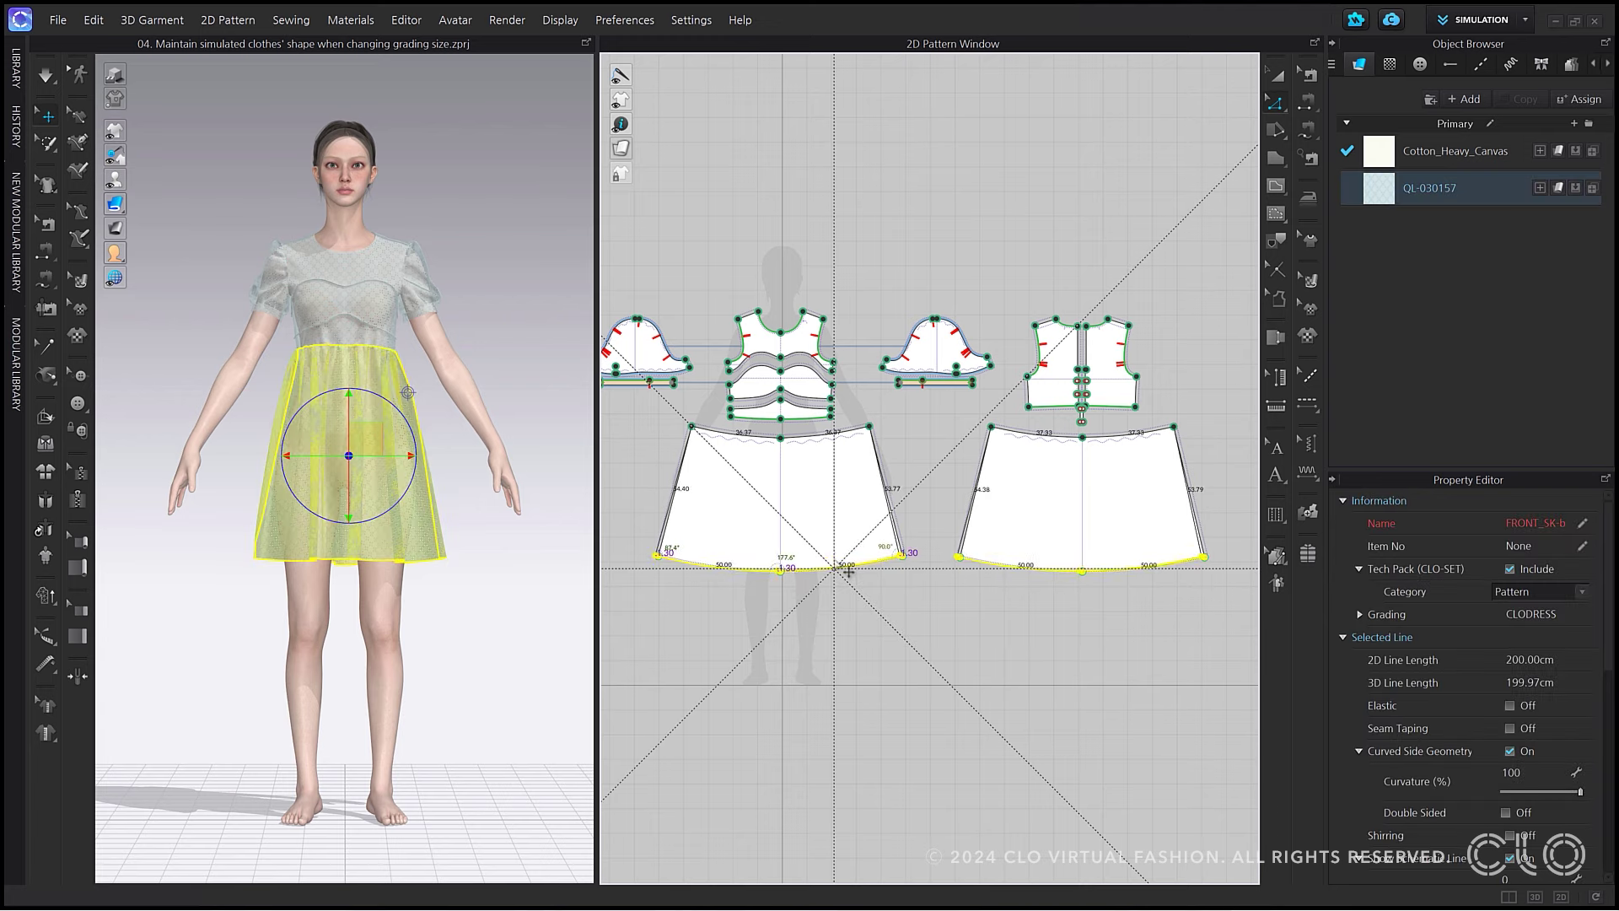
left_click_drag(849, 526, 847, 519)
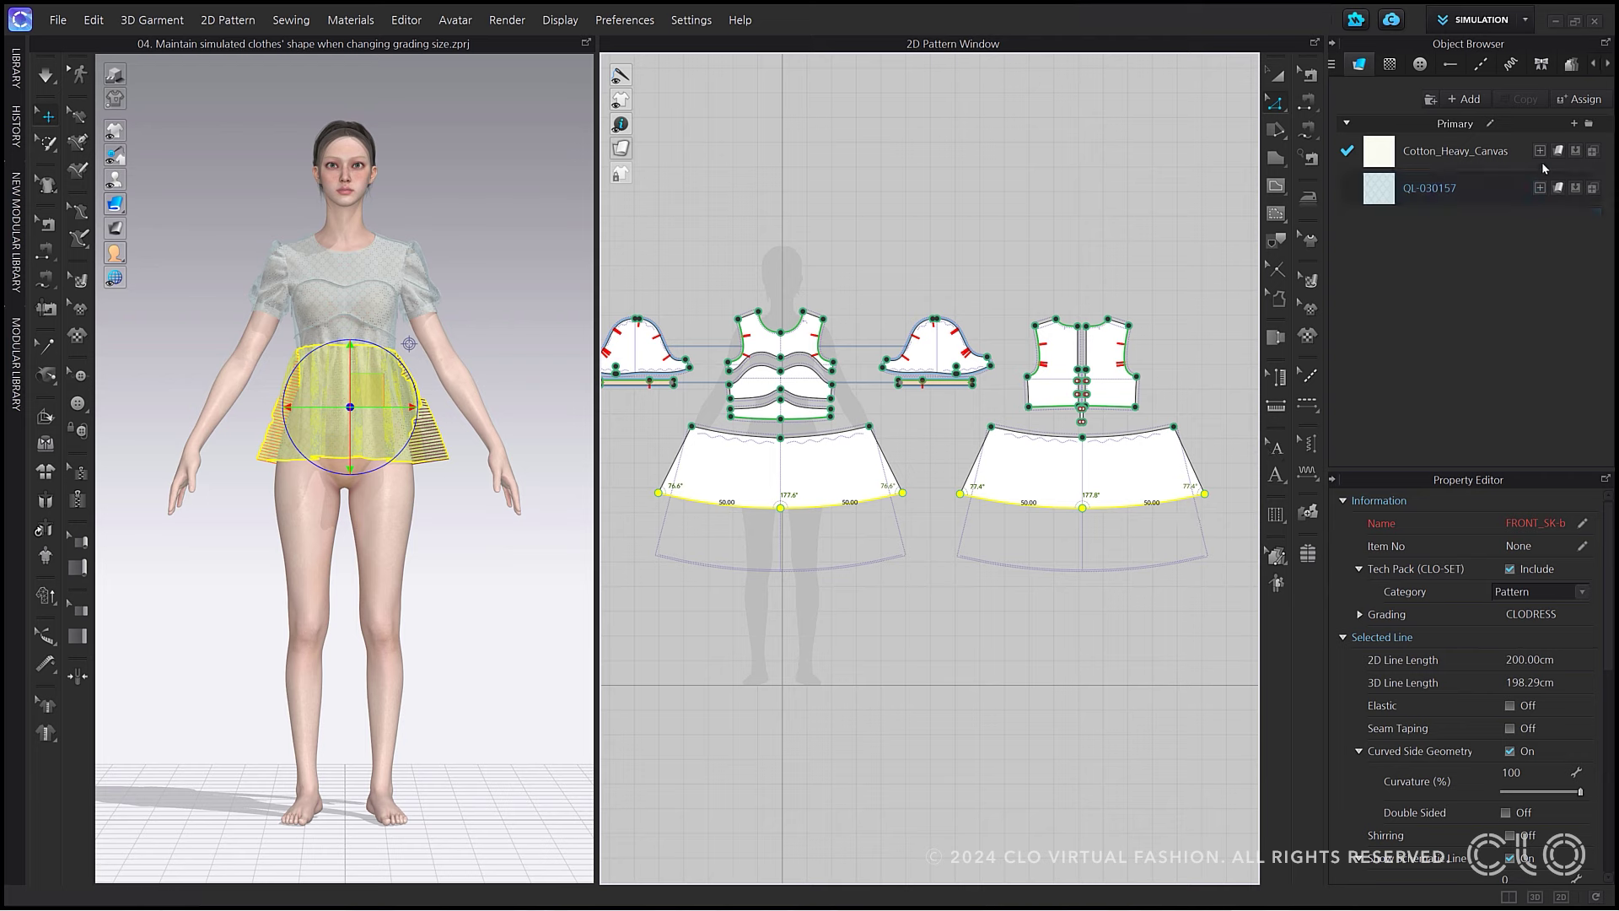
Make S the base size of the CLODRESS size group and simulate the shortened dress
left_click(1570, 65)
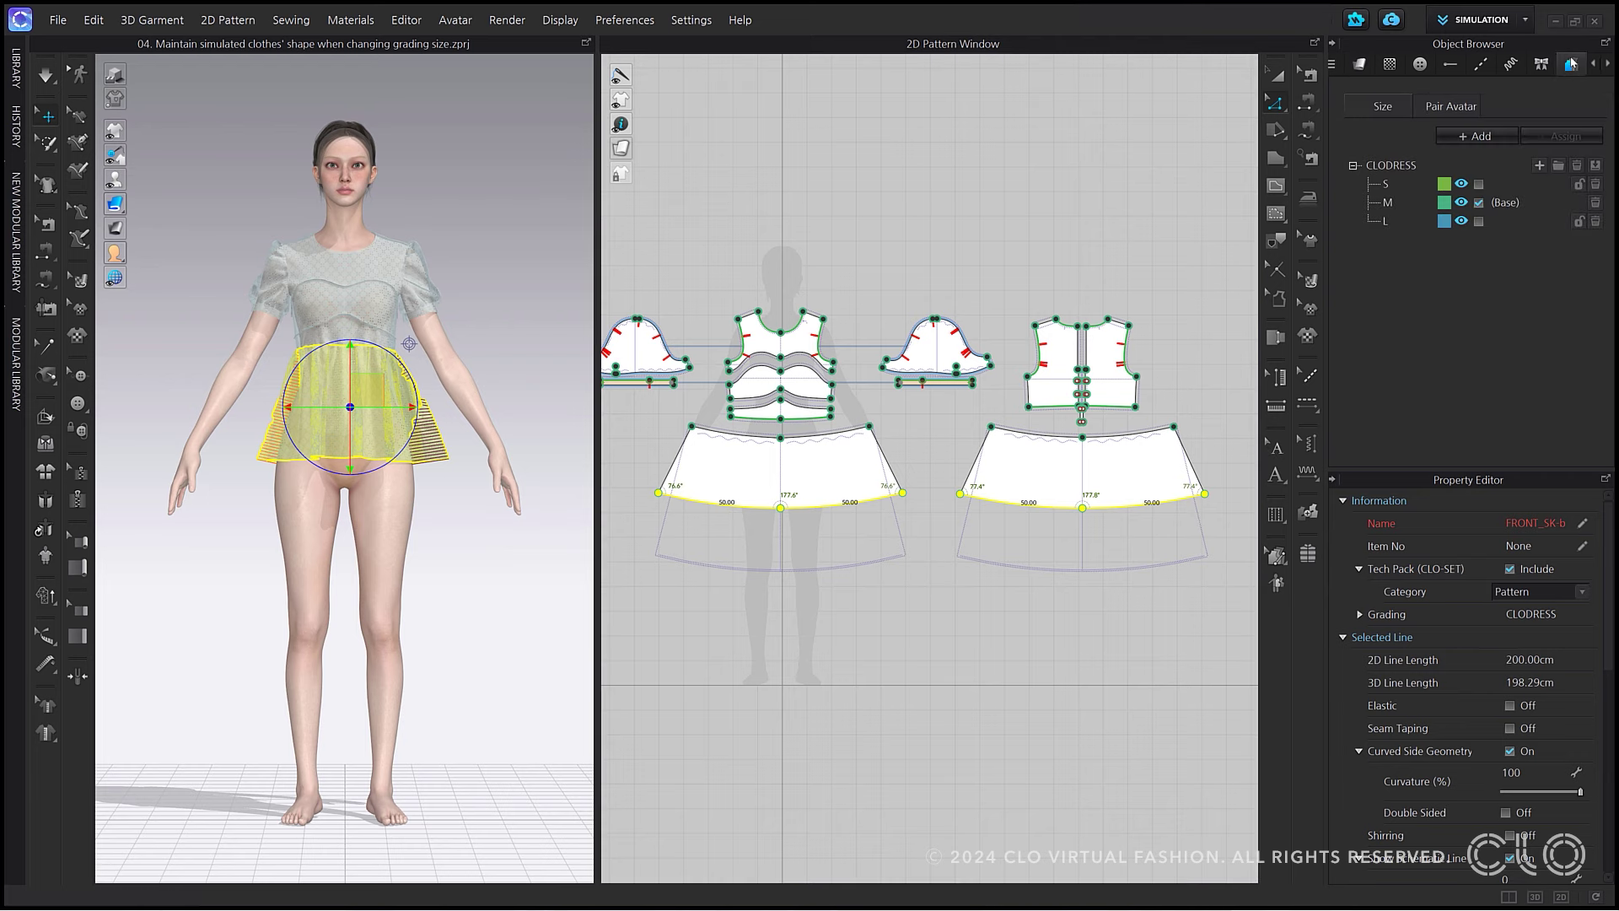
left_click(1478, 184)
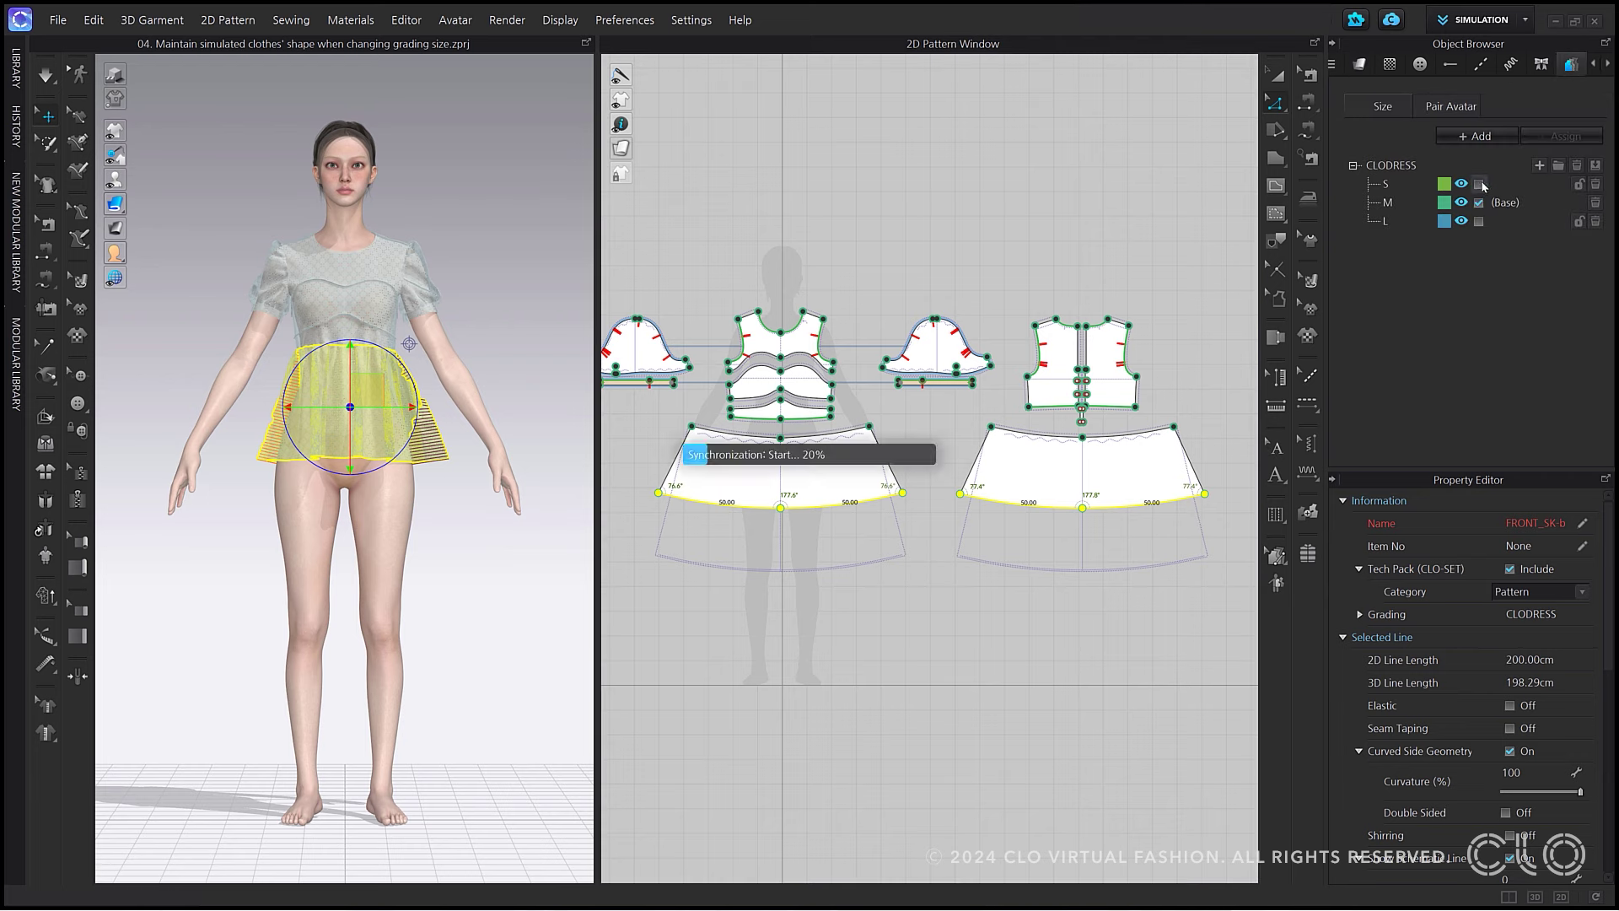
left_click(831, 516)
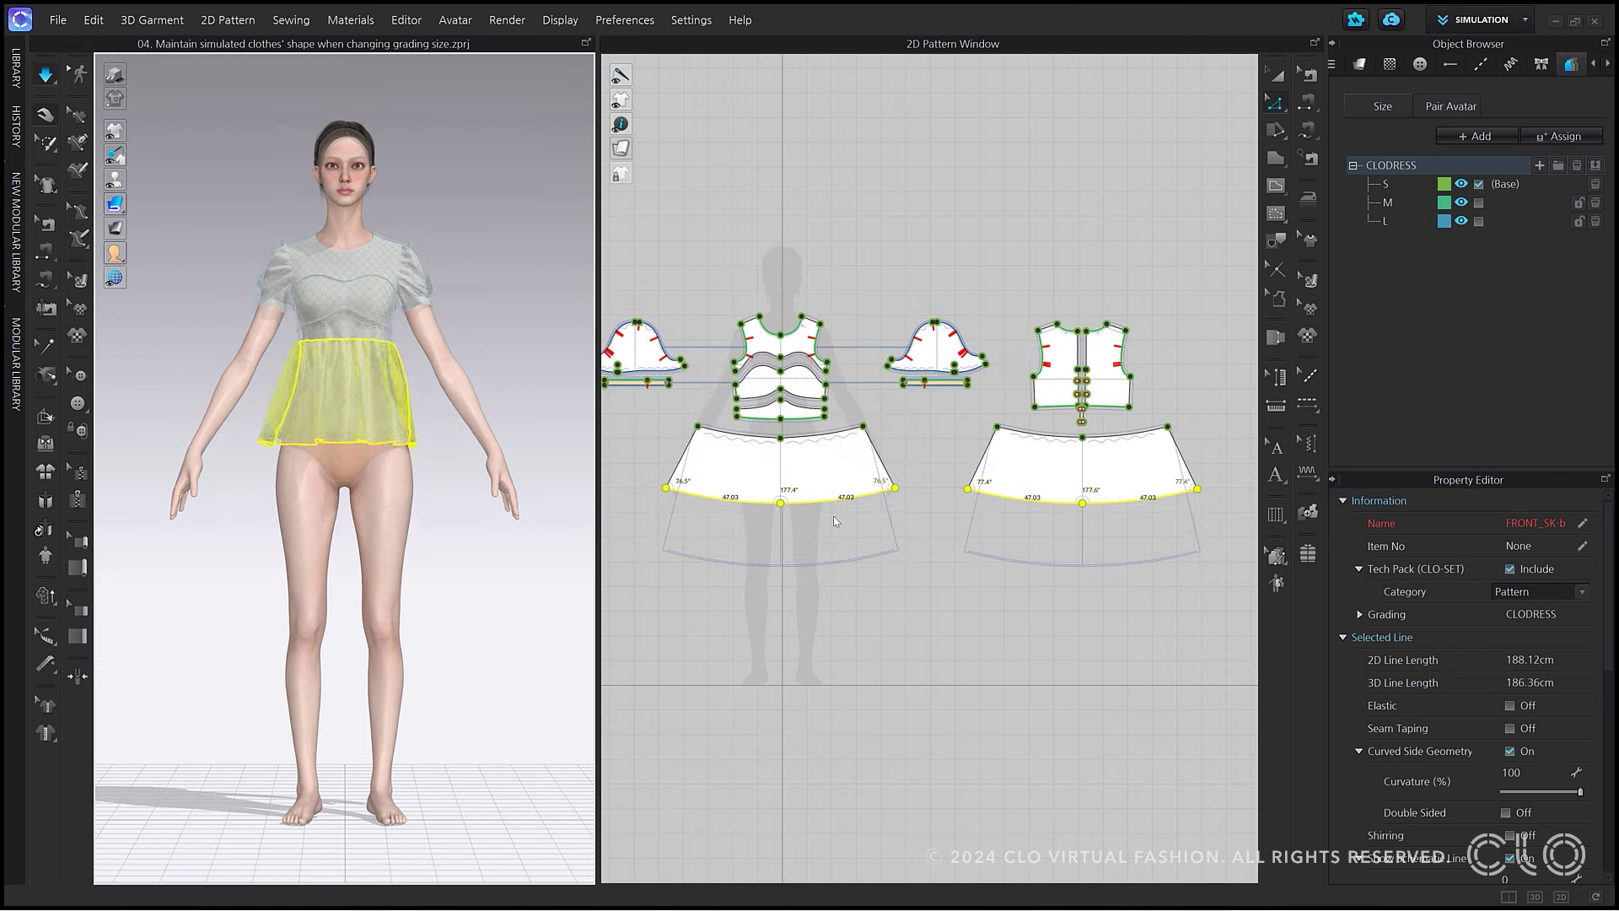
key("w")
Make L the base size of the CLODRESS size group, dismiss the seamline message and simulate the dress
left_click(1478, 221)
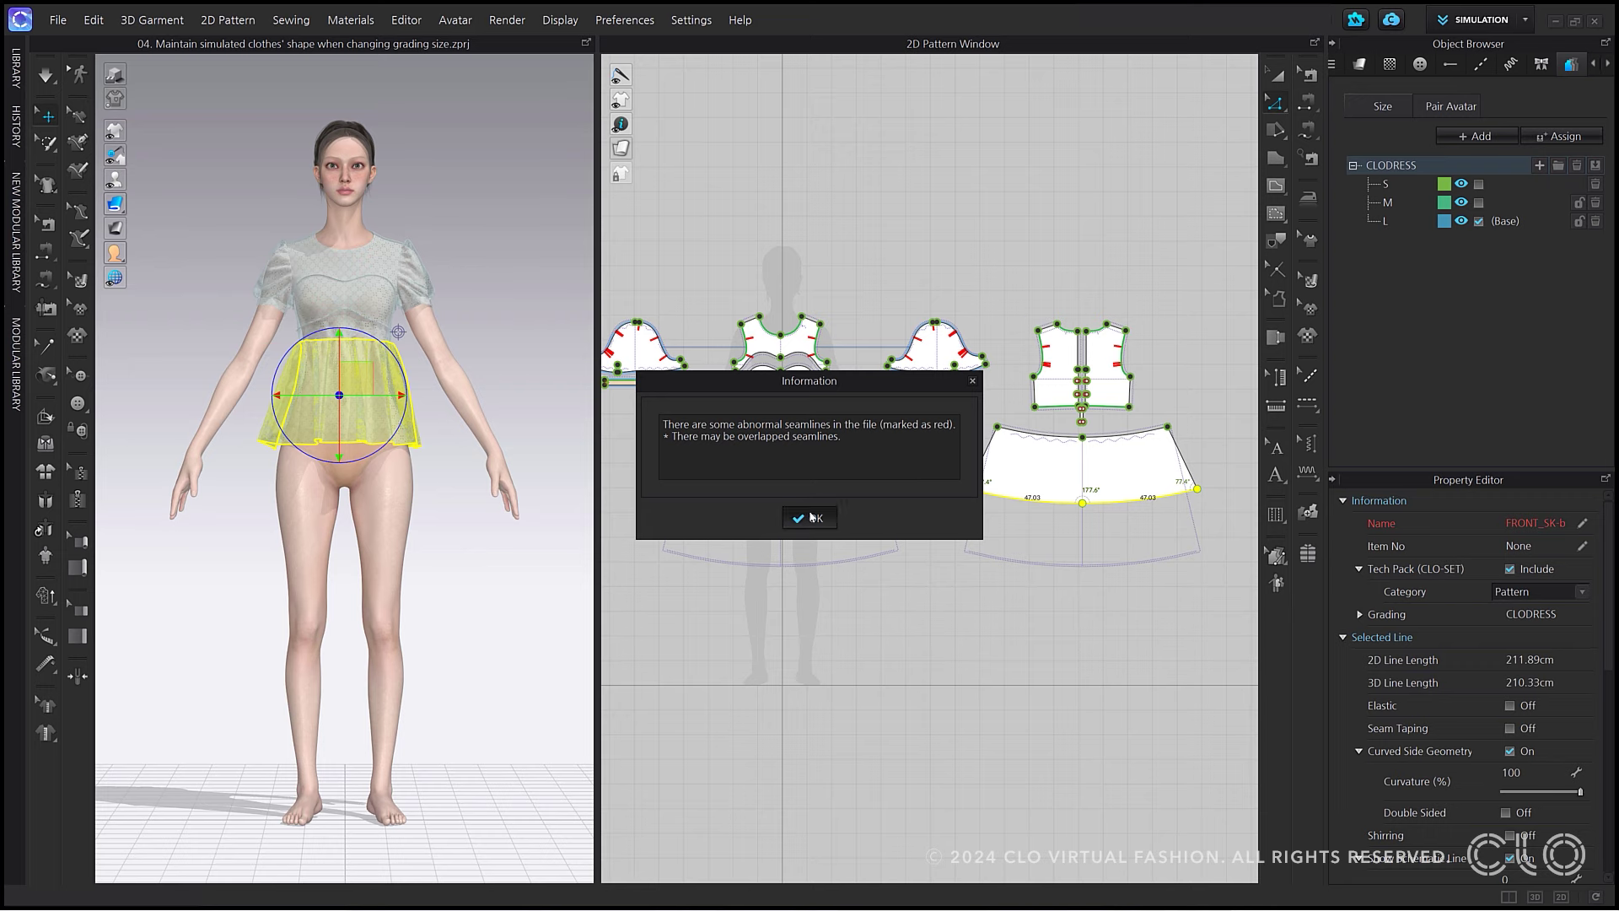
left_click(815, 517)
key("space")
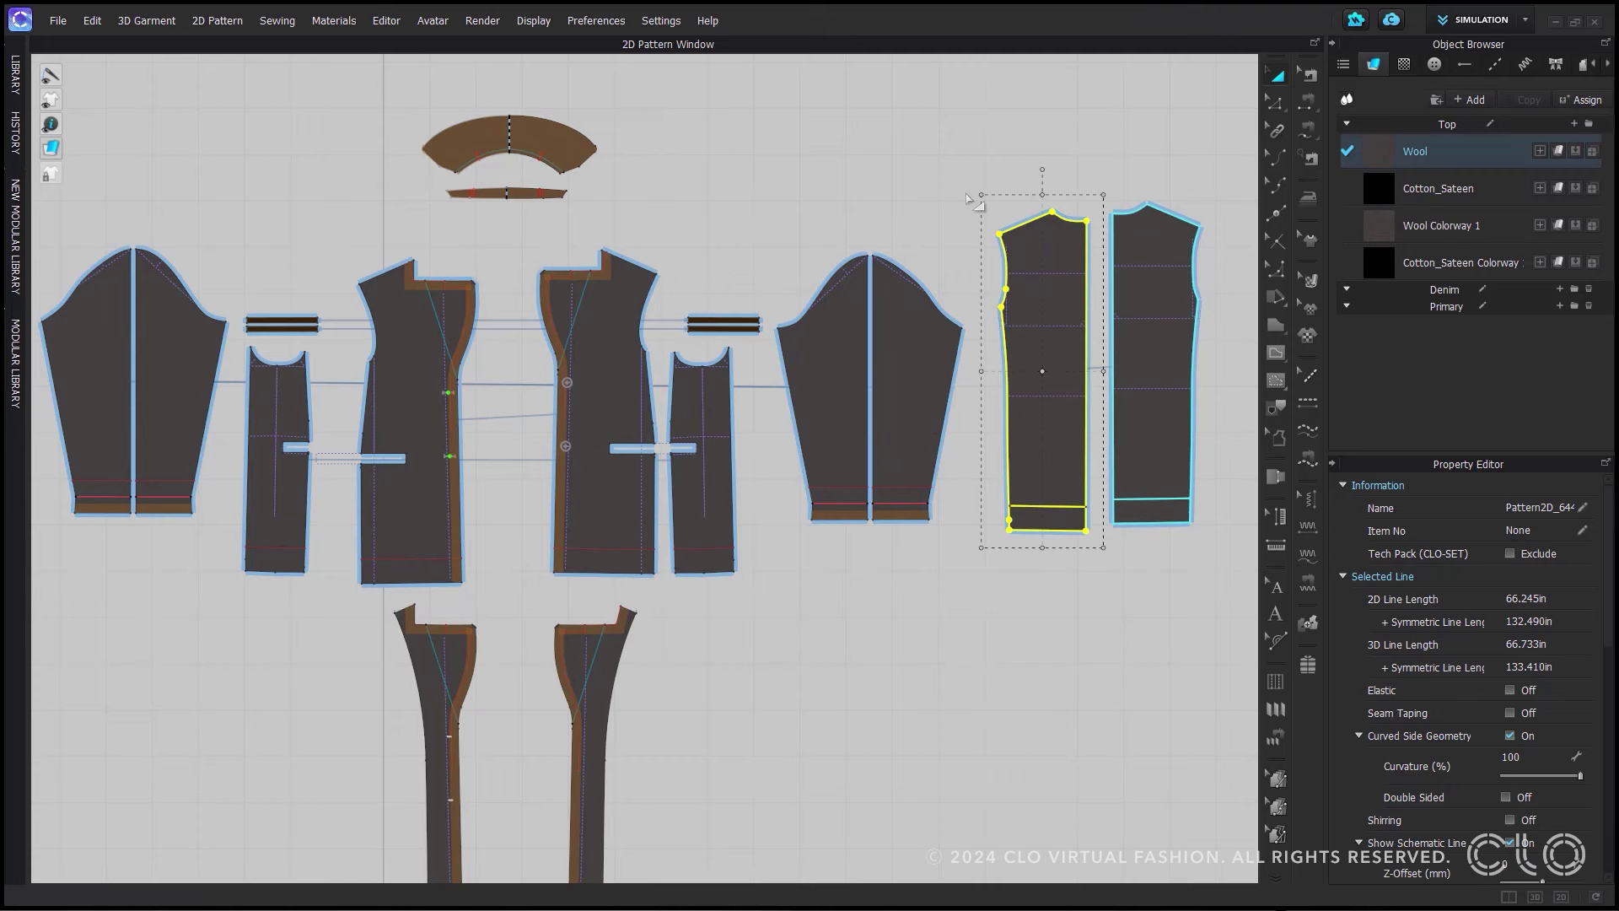
Create a Layer Clone (Under) of the left long back panel and place it directly below the original
left_click(967, 196)
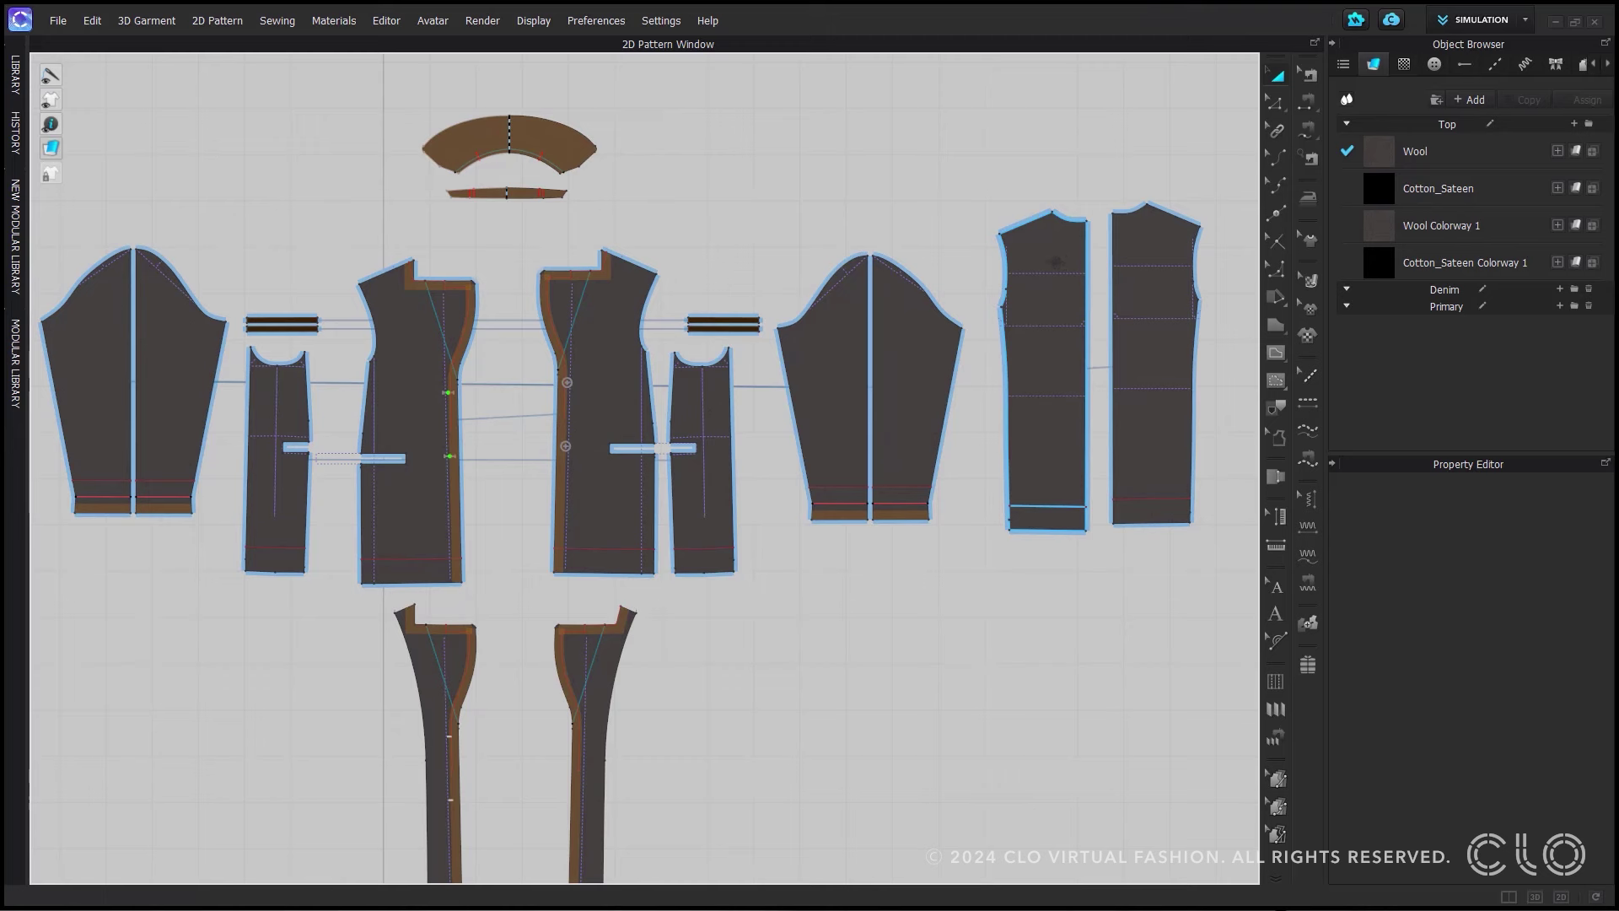
left_click(1049, 251)
right_click(1049, 251)
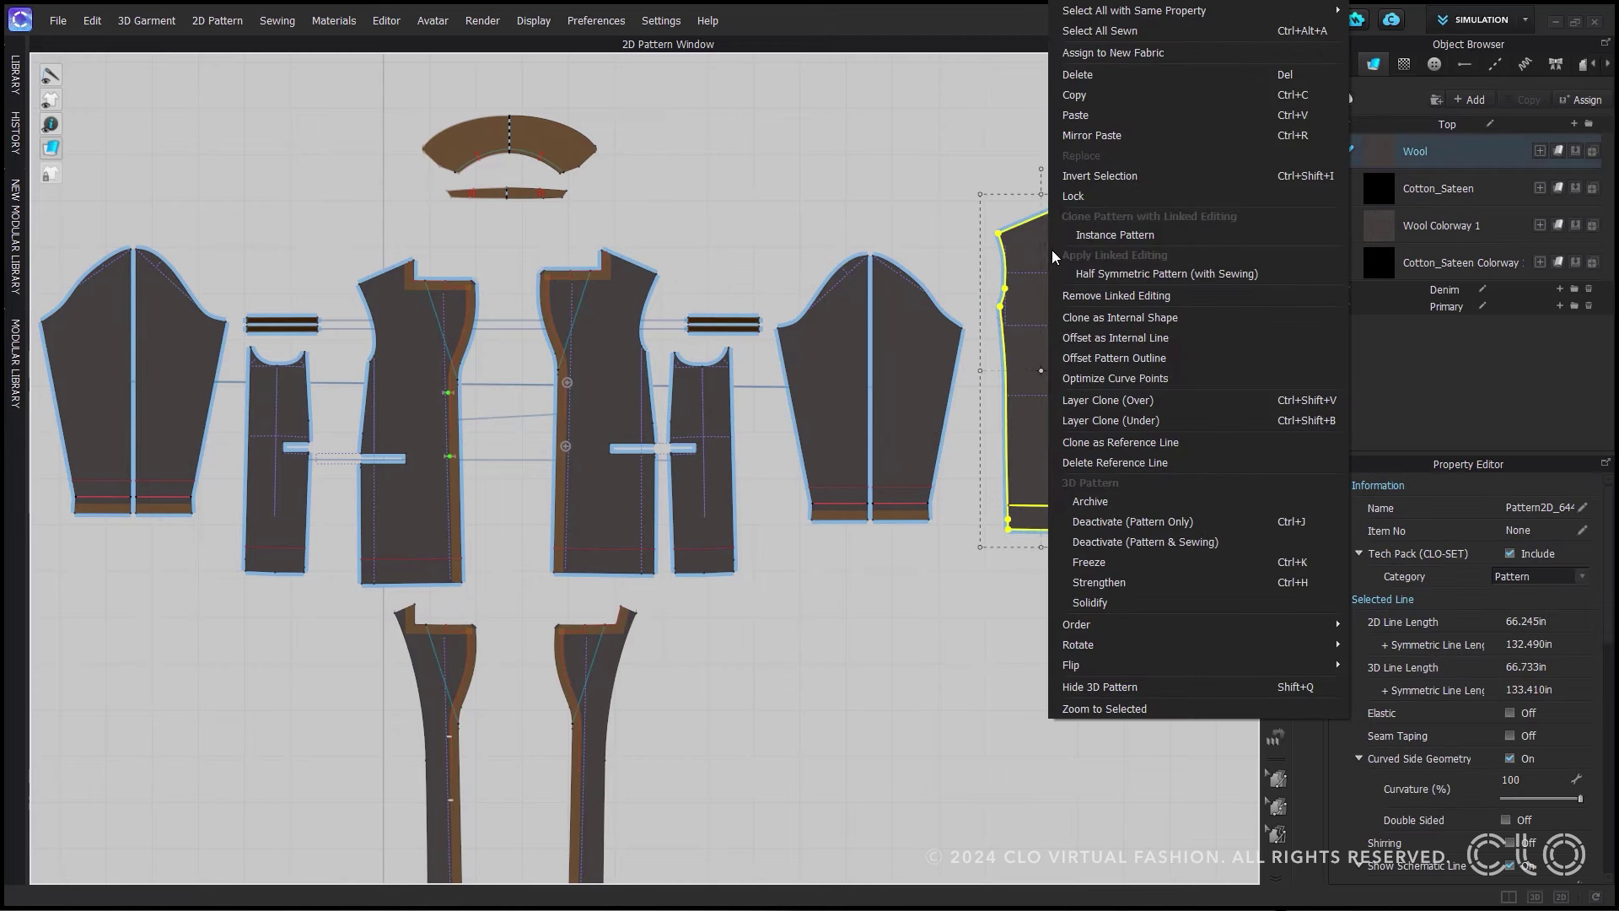
left_click(1140, 421)
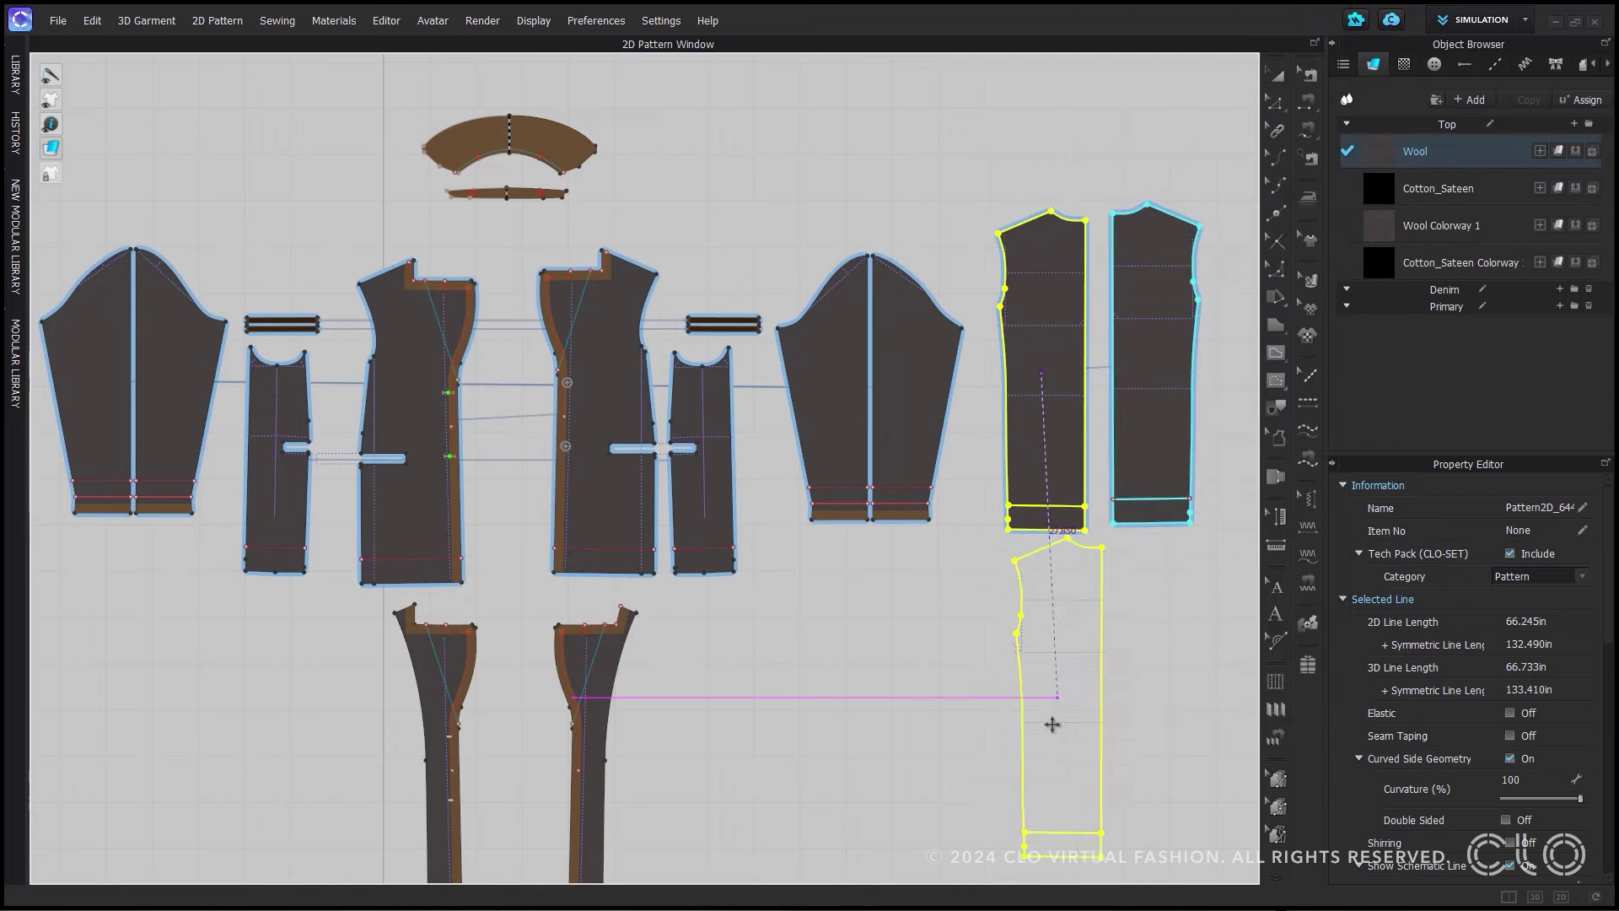
left_click(1073, 596)
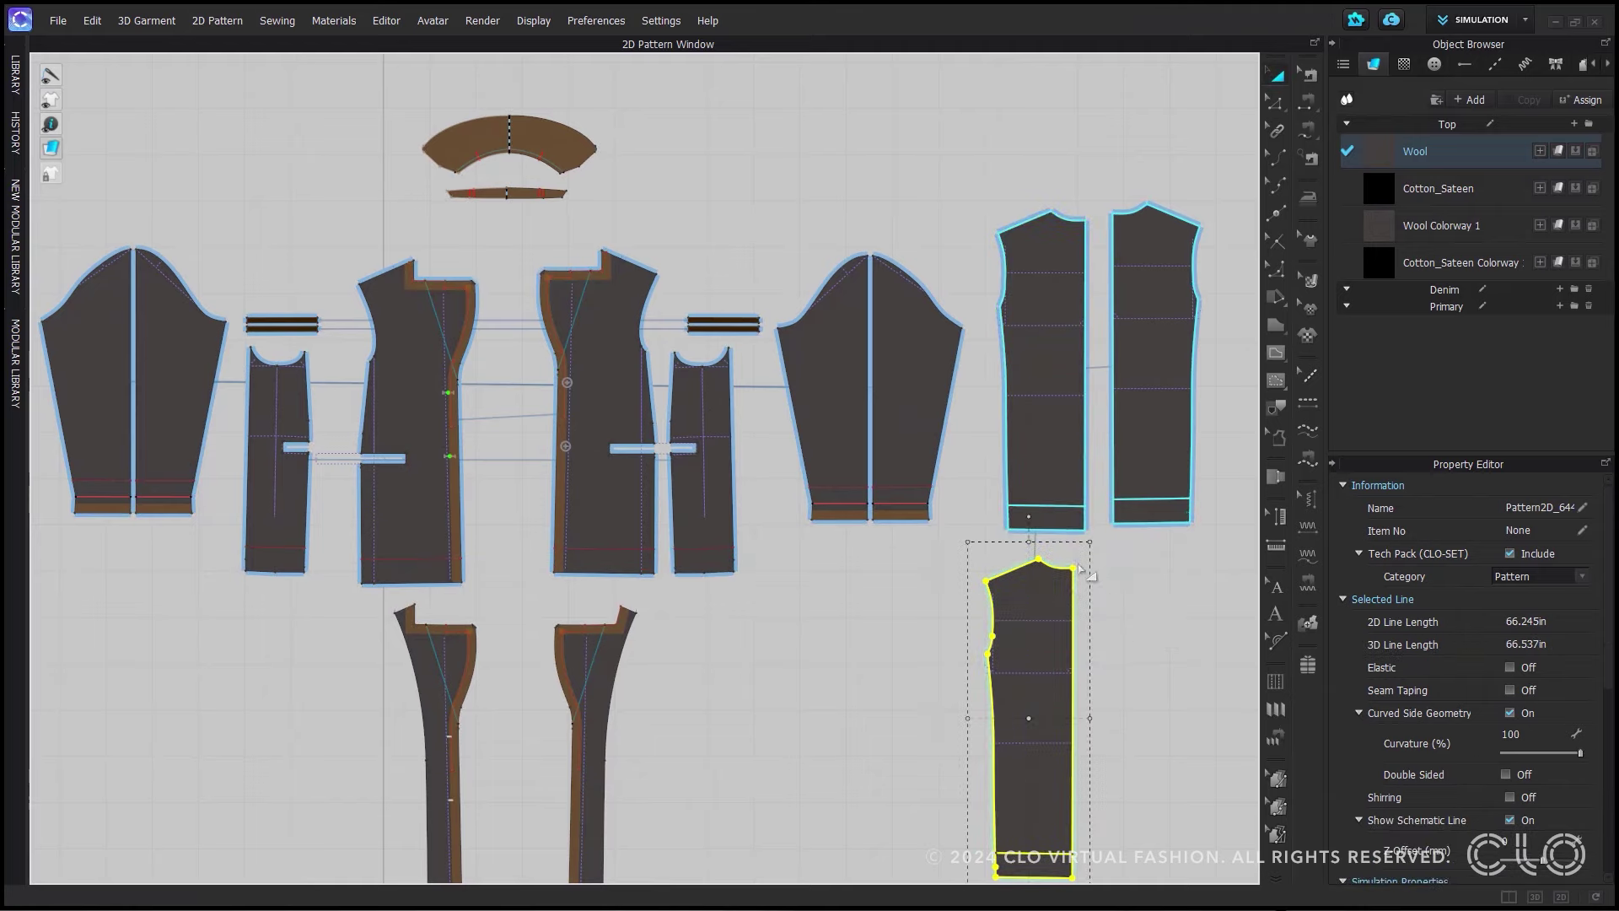
Examine the seams that link the cloned back panel's centre, side and shoulder edges to the original panel with Edit Sewing
left_click(1308, 74)
left_click(1082, 371)
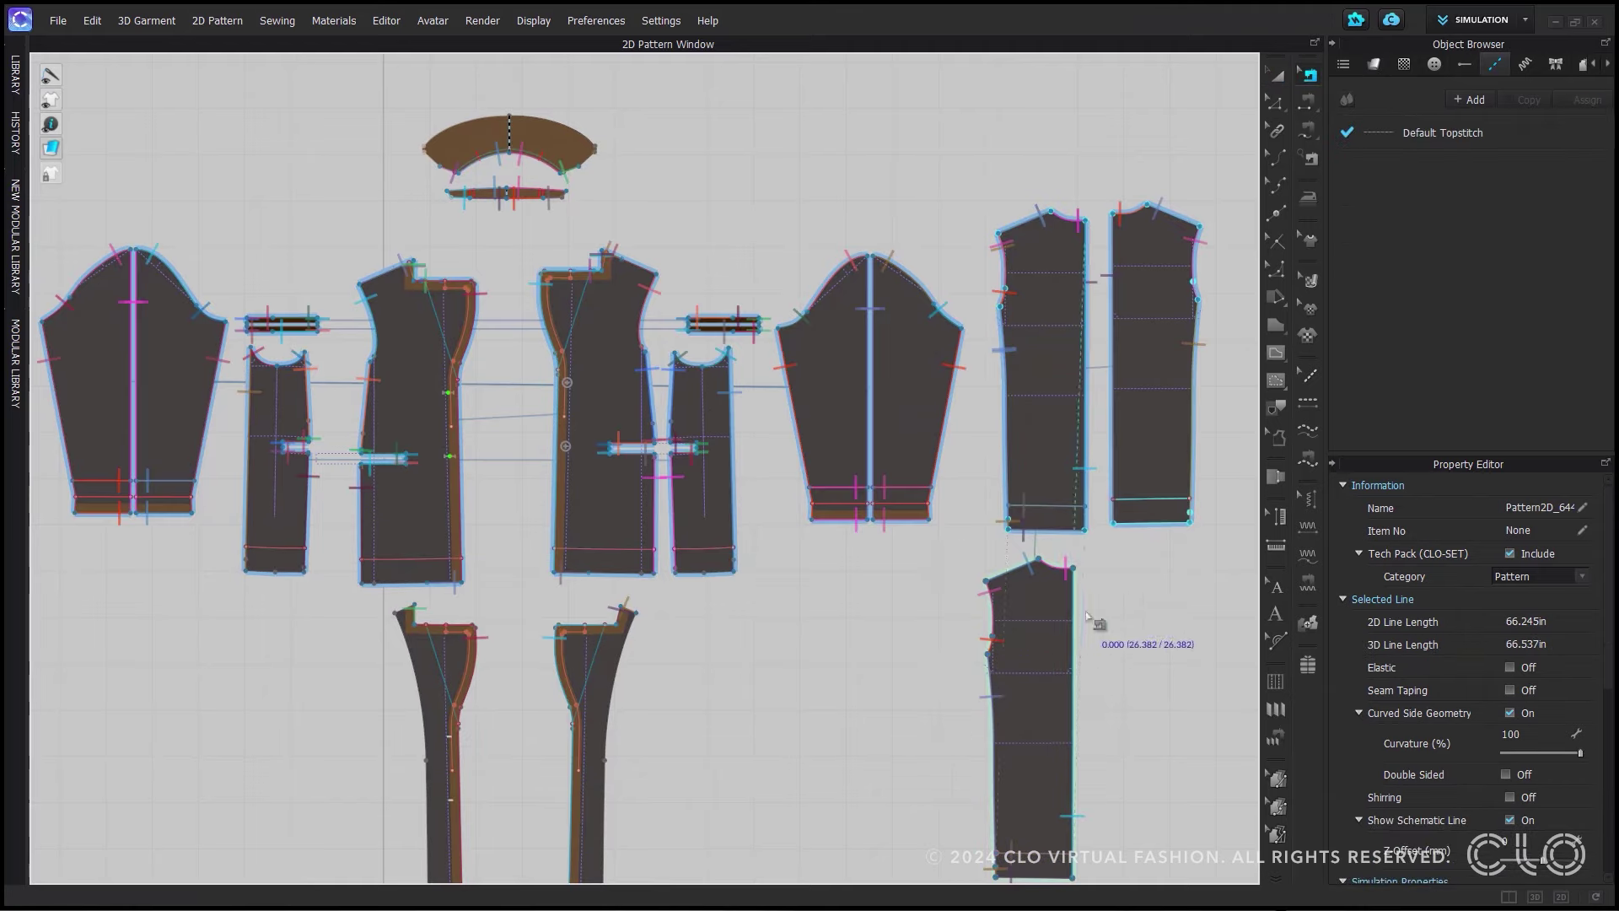
left_click(1072, 645)
left_click(996, 616)
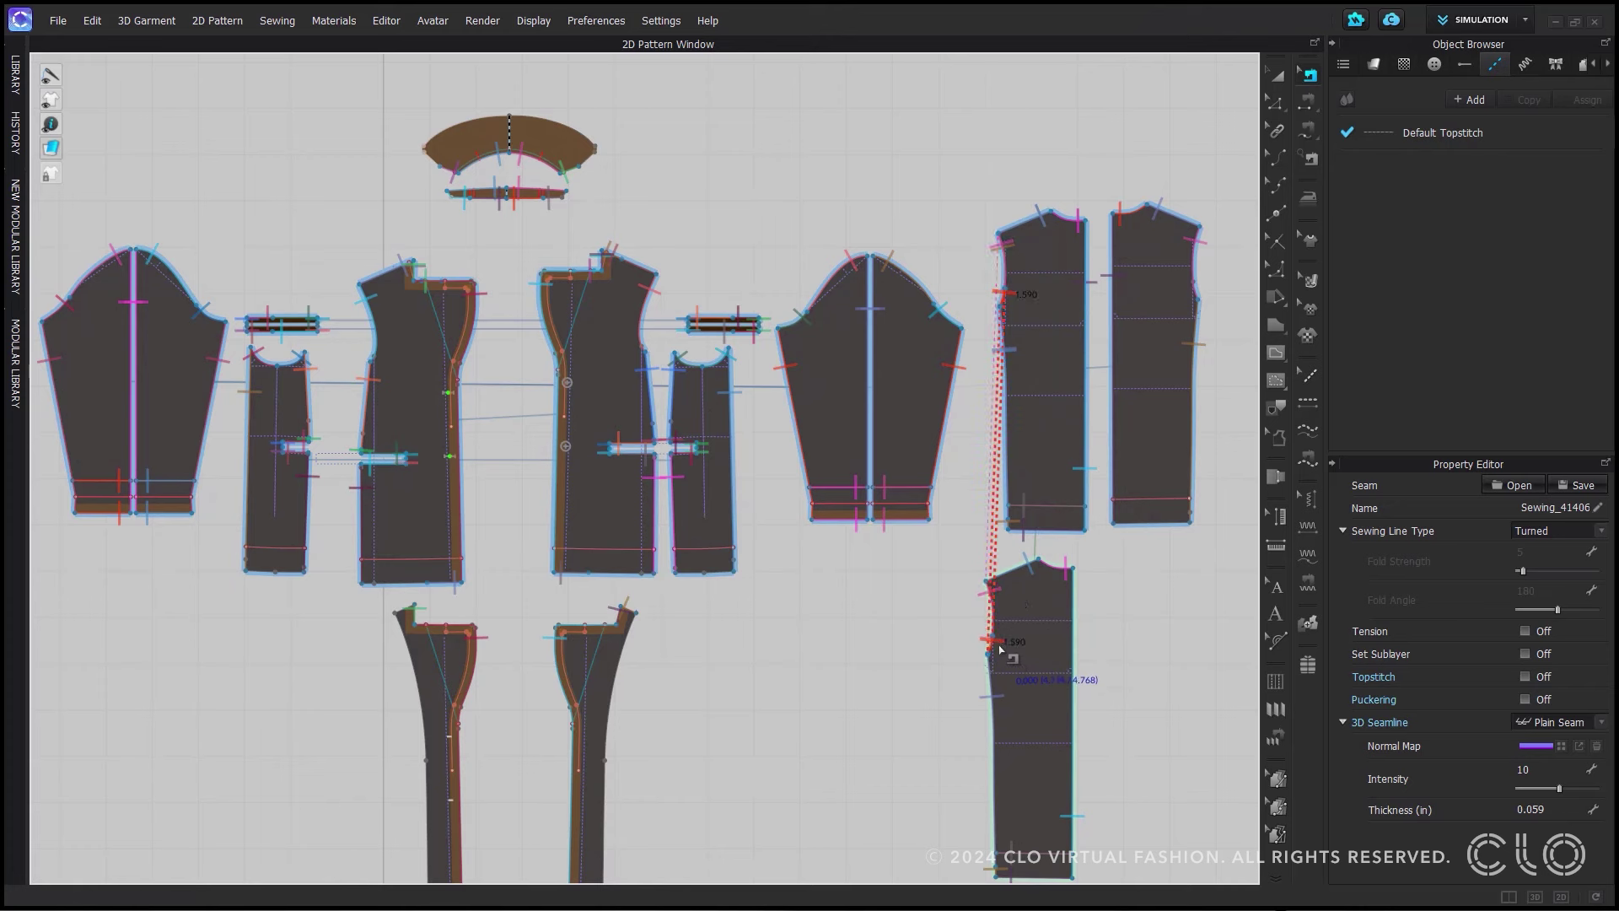
left_click(997, 755)
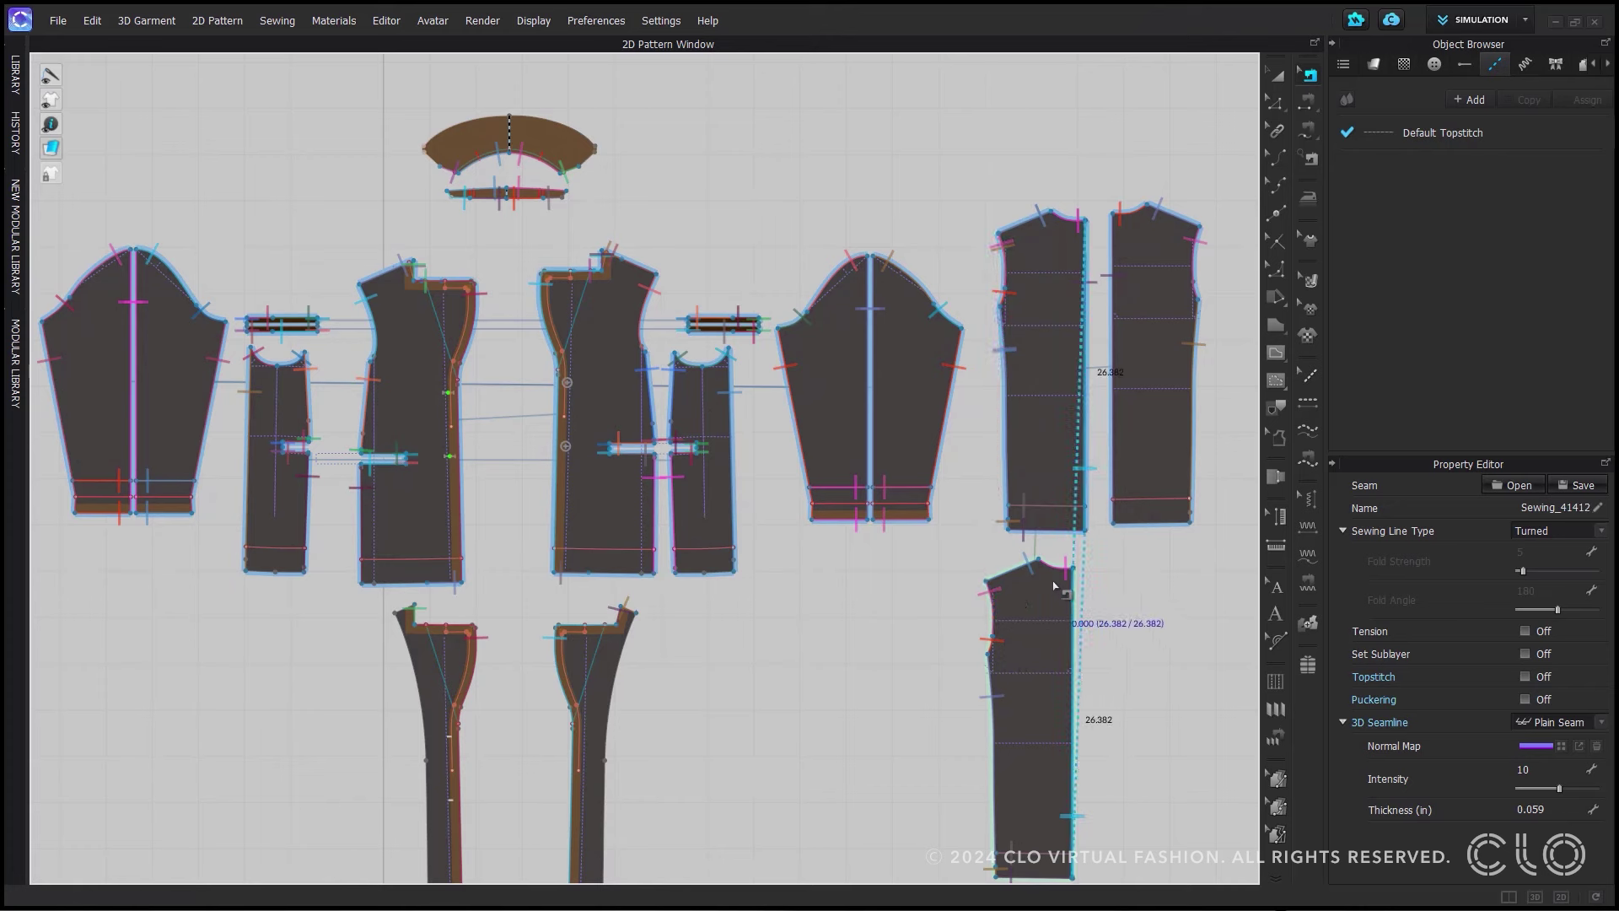
left_click(1048, 217)
left_click(1035, 555)
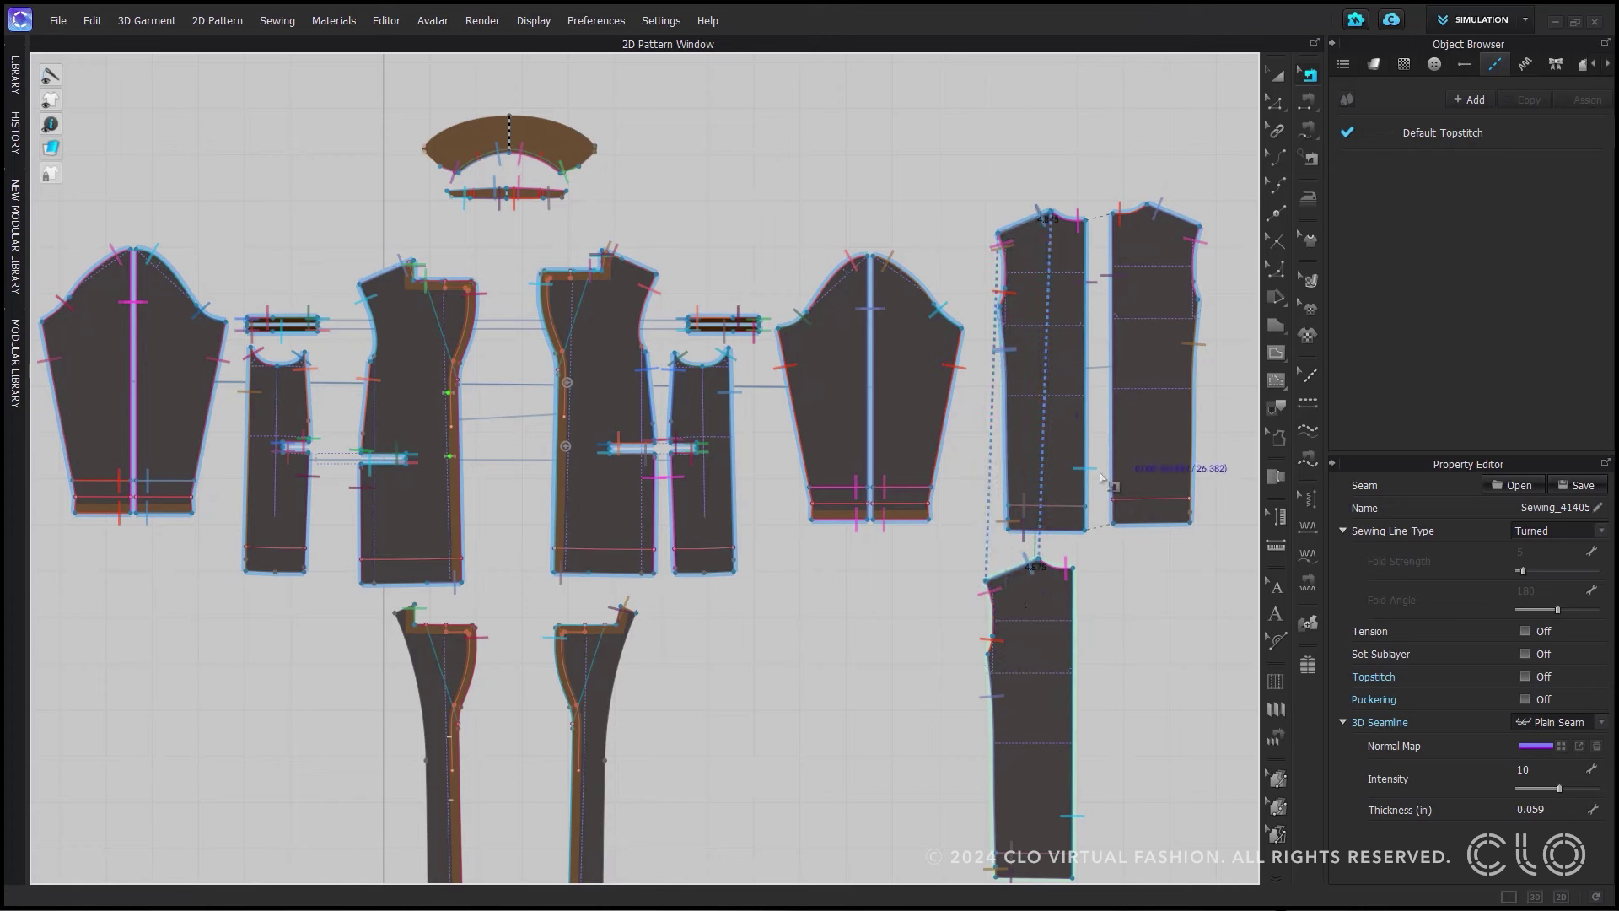
Check the sewing pairs along the cloned back panel's neckline, armhole and side edges against those of the original panel
scroll(1105, 748, "down", 2)
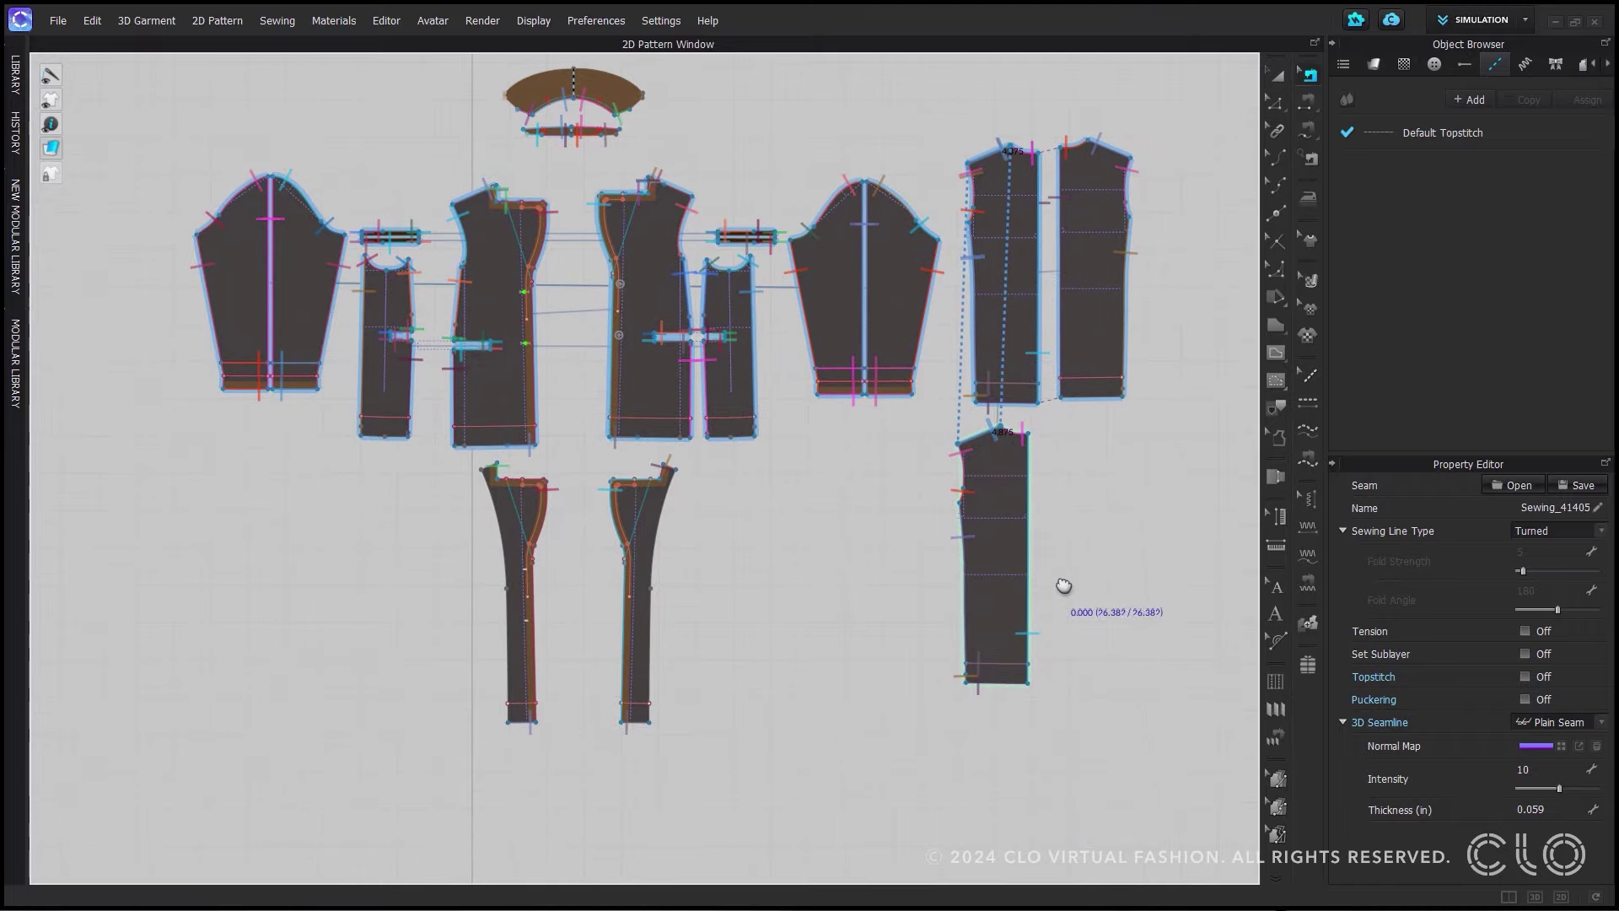
left_click(1027, 435)
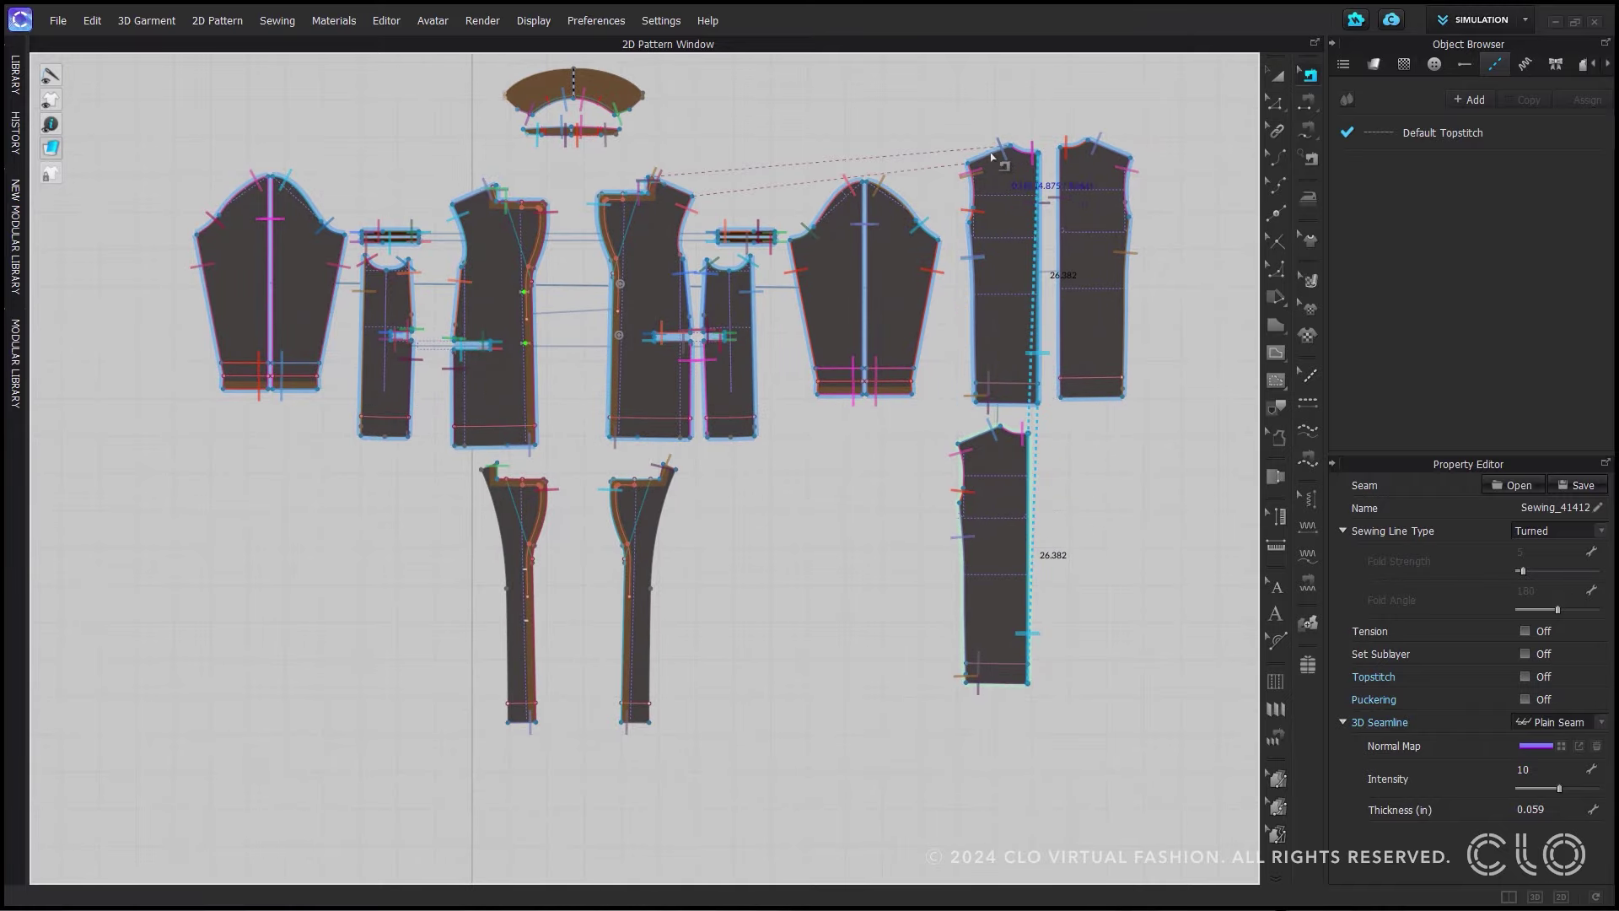
left_click(984, 445)
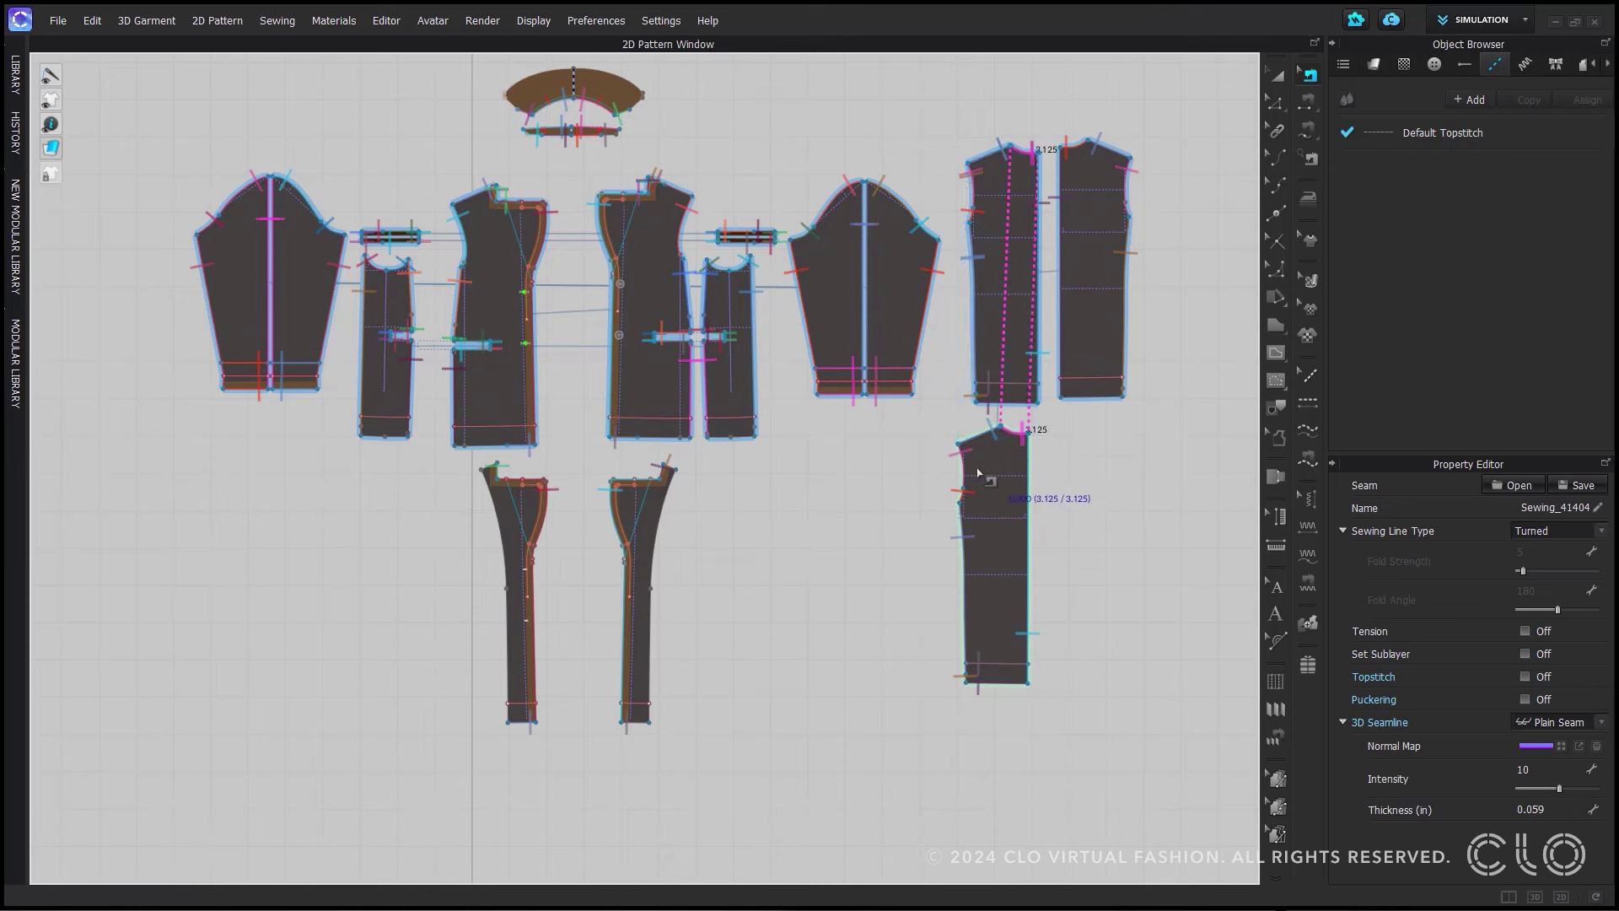
left_click(961, 476)
left_click(960, 506)
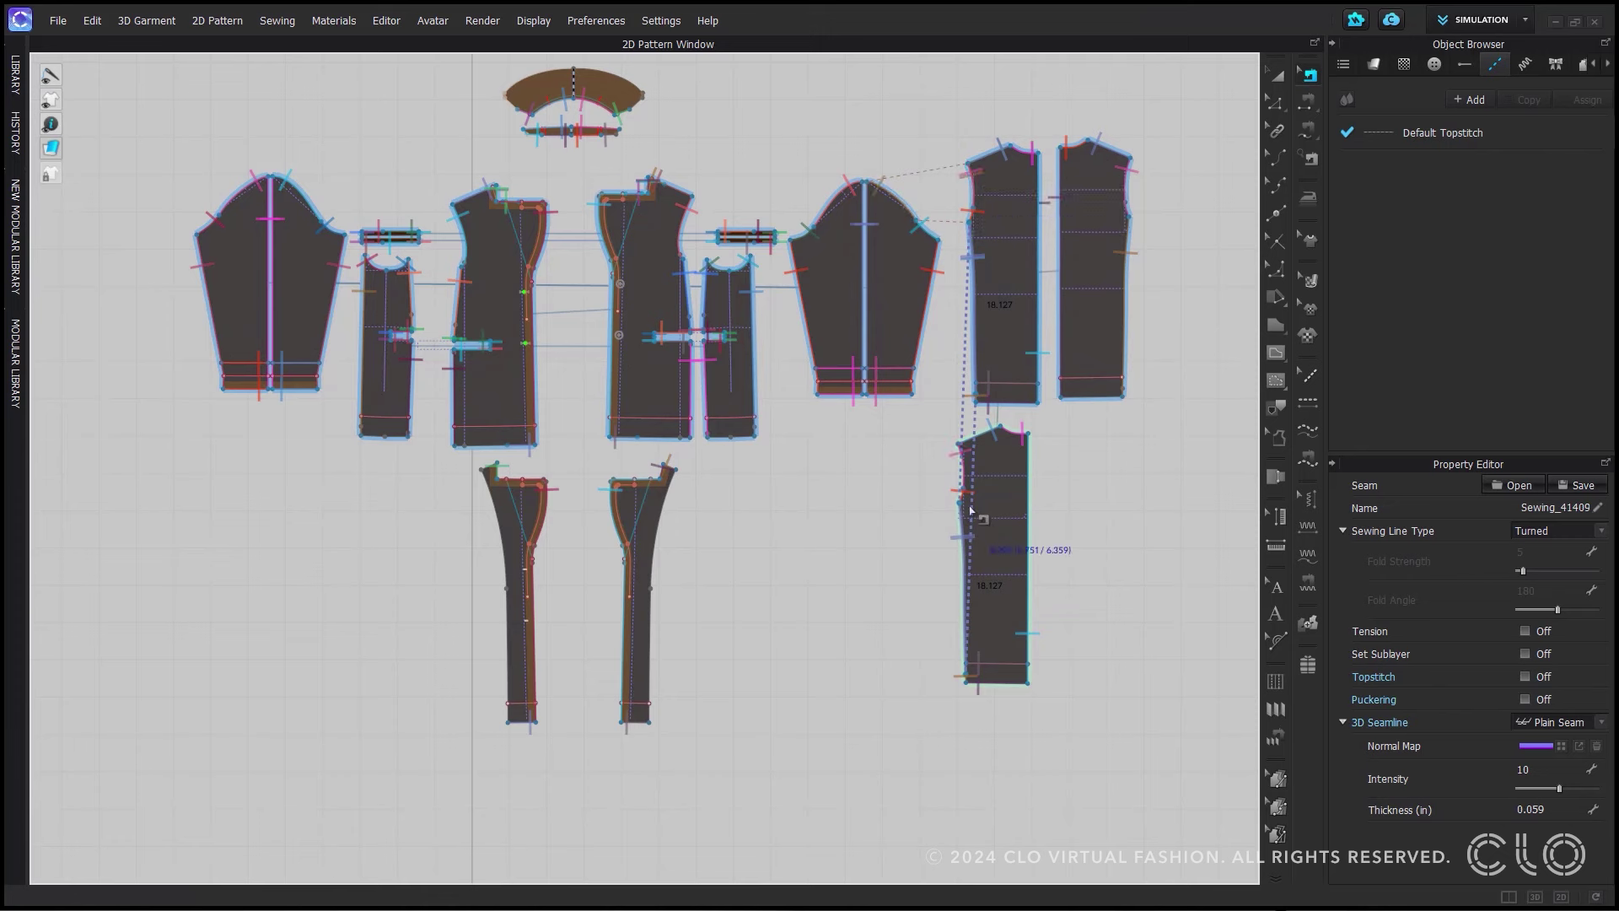
mouse_move(968, 504)
left_click(1024, 510)
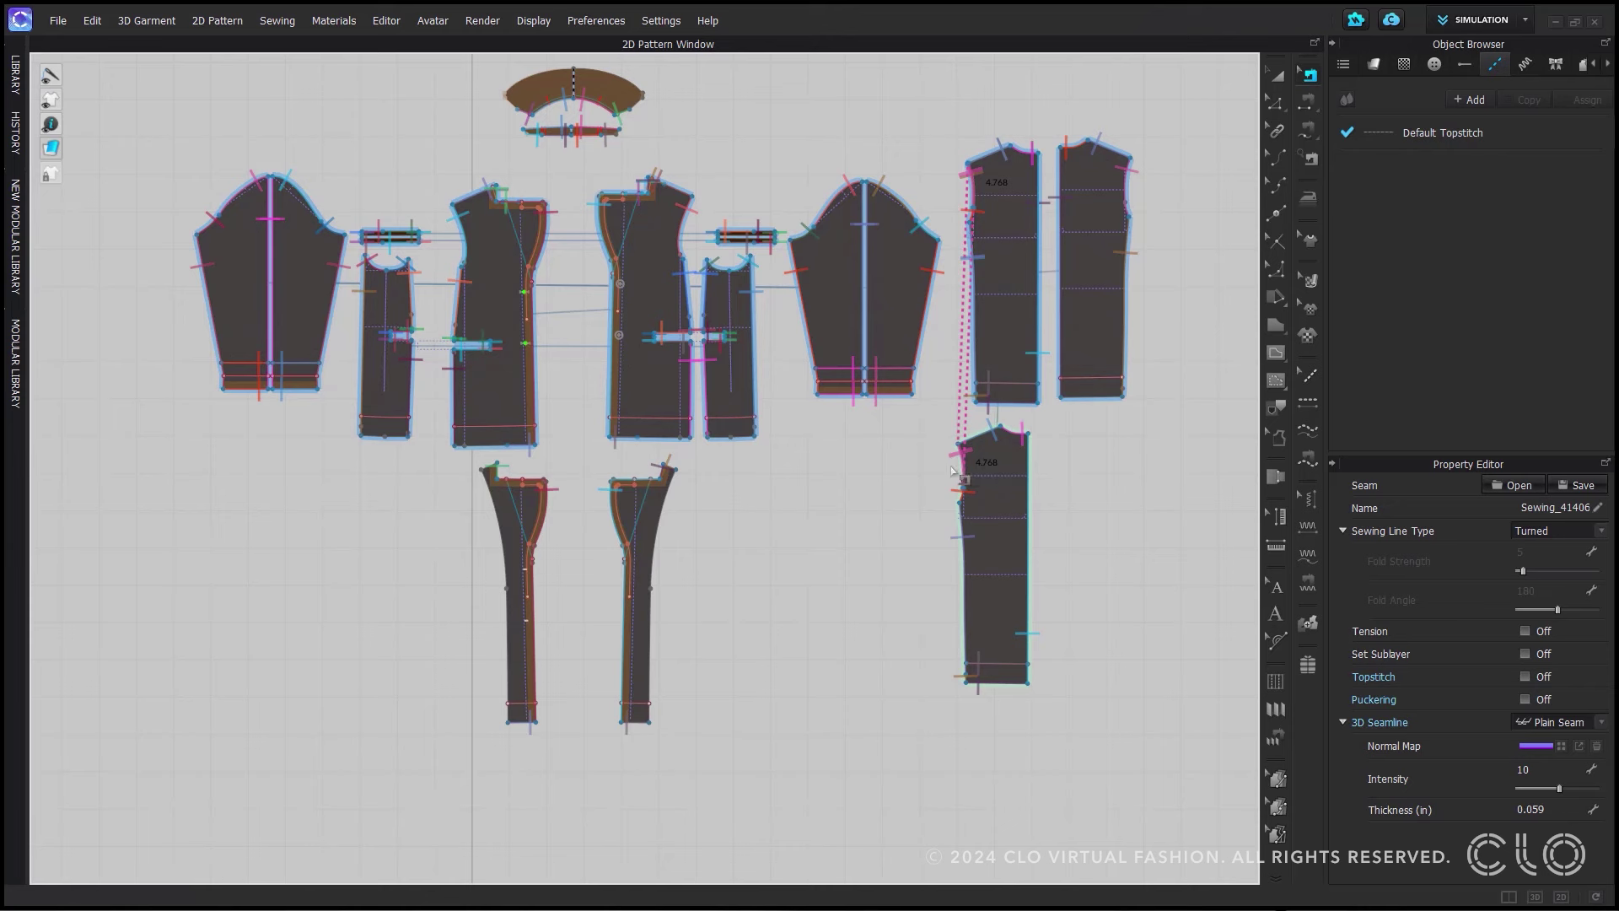
left_click(953, 471)
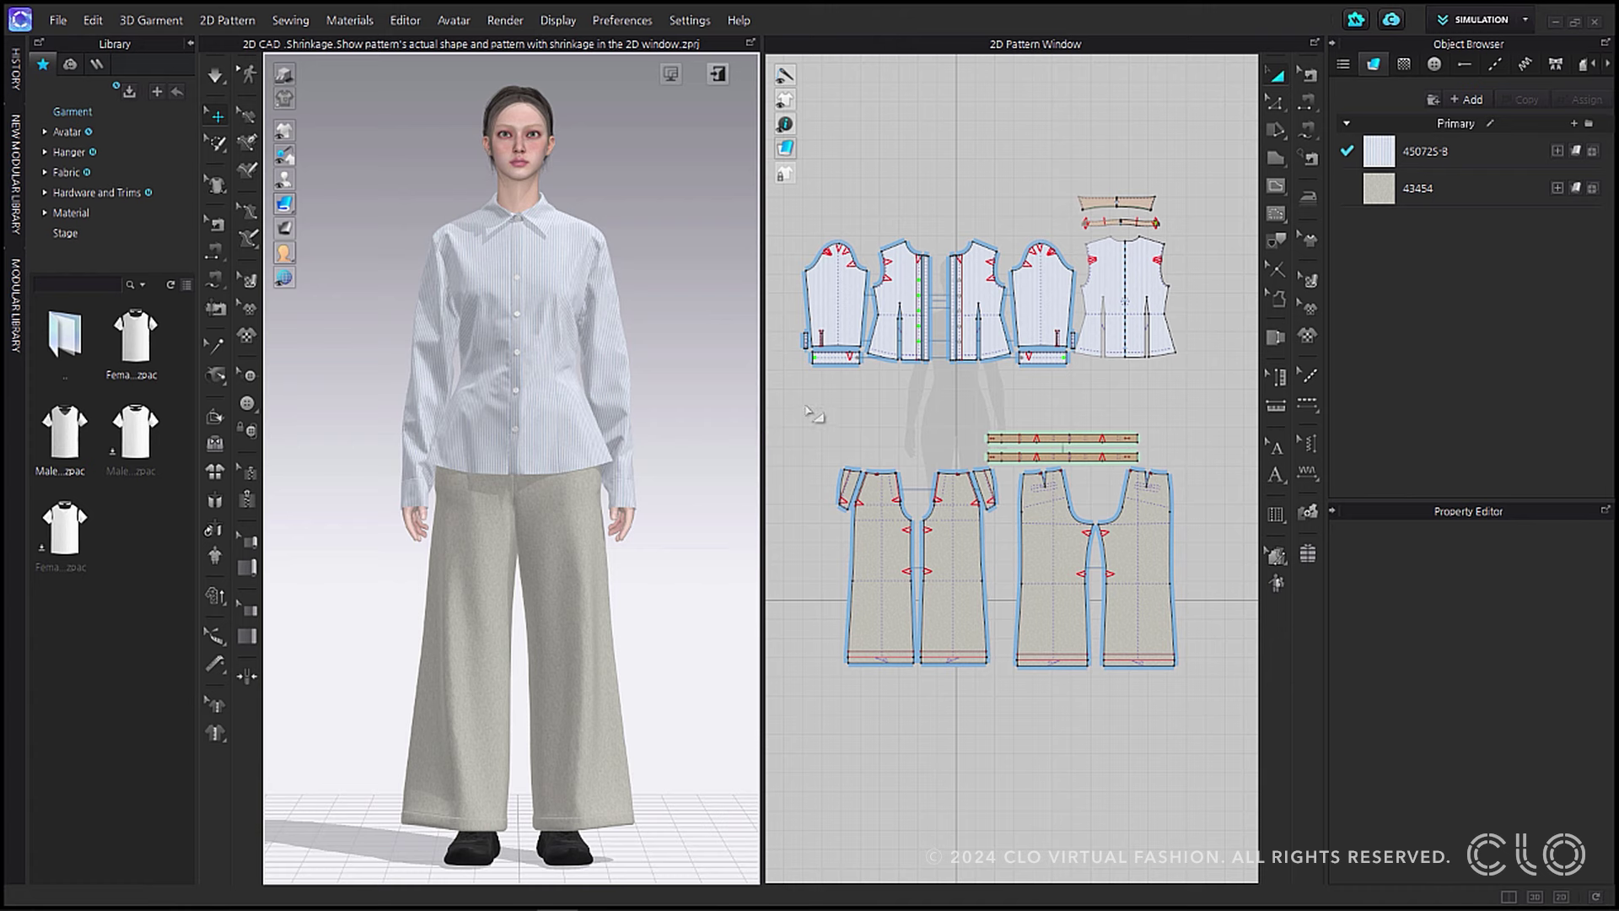
Set Shrinkage Weft to 95% for all the pants patterns and simulate the pants
left_click_drag(812, 400, 1207, 722)
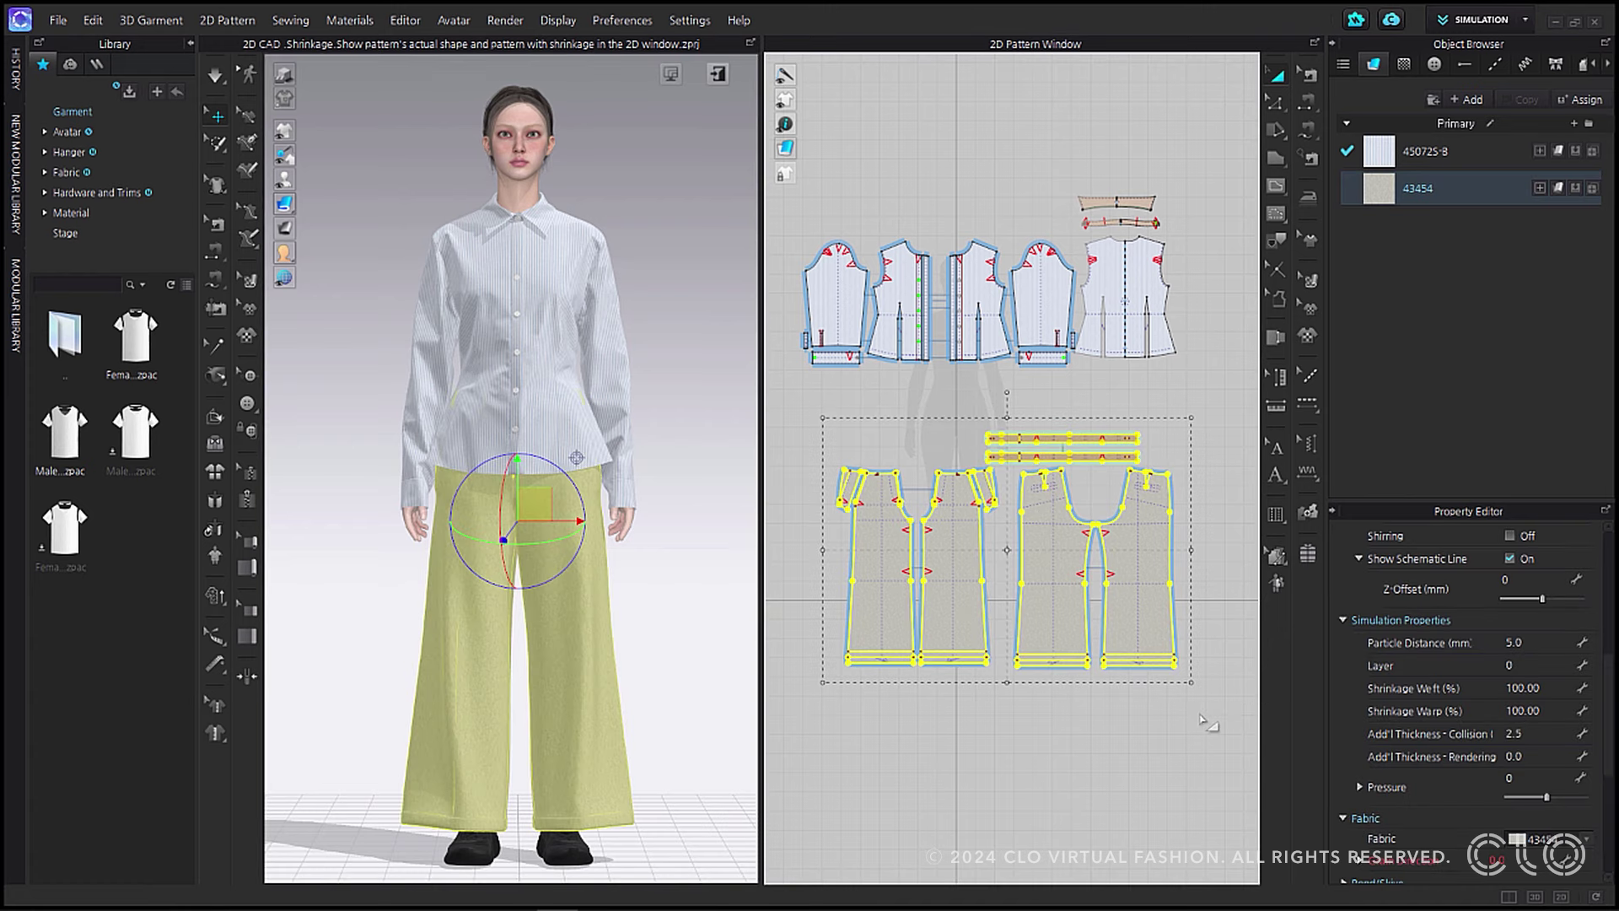
left_click(1543, 688)
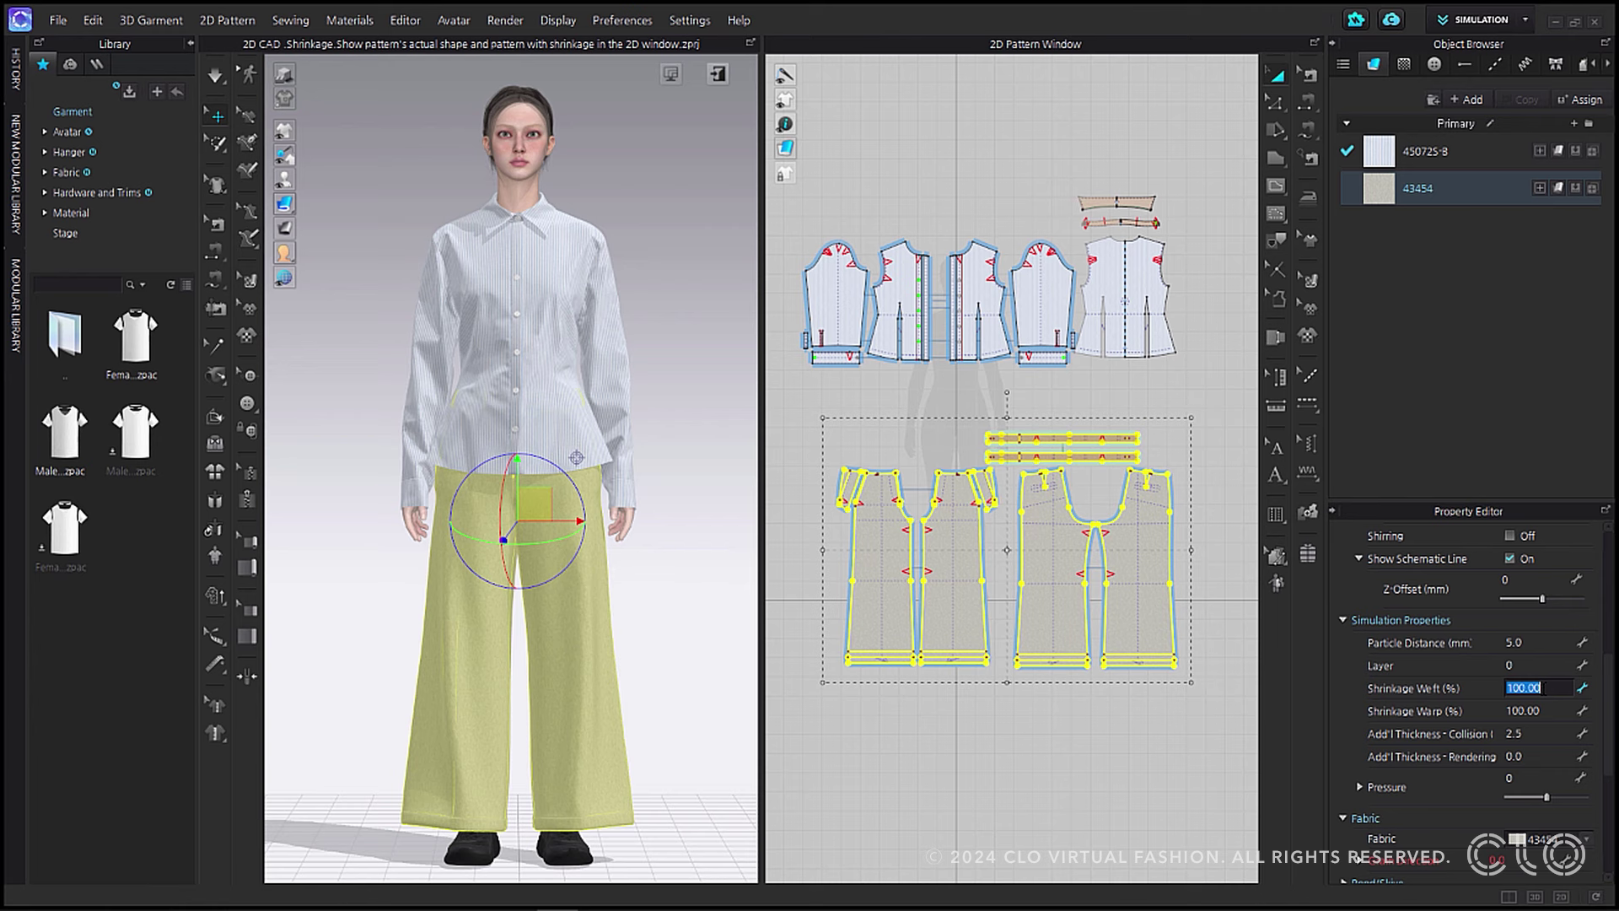
type("95")
key("Return")
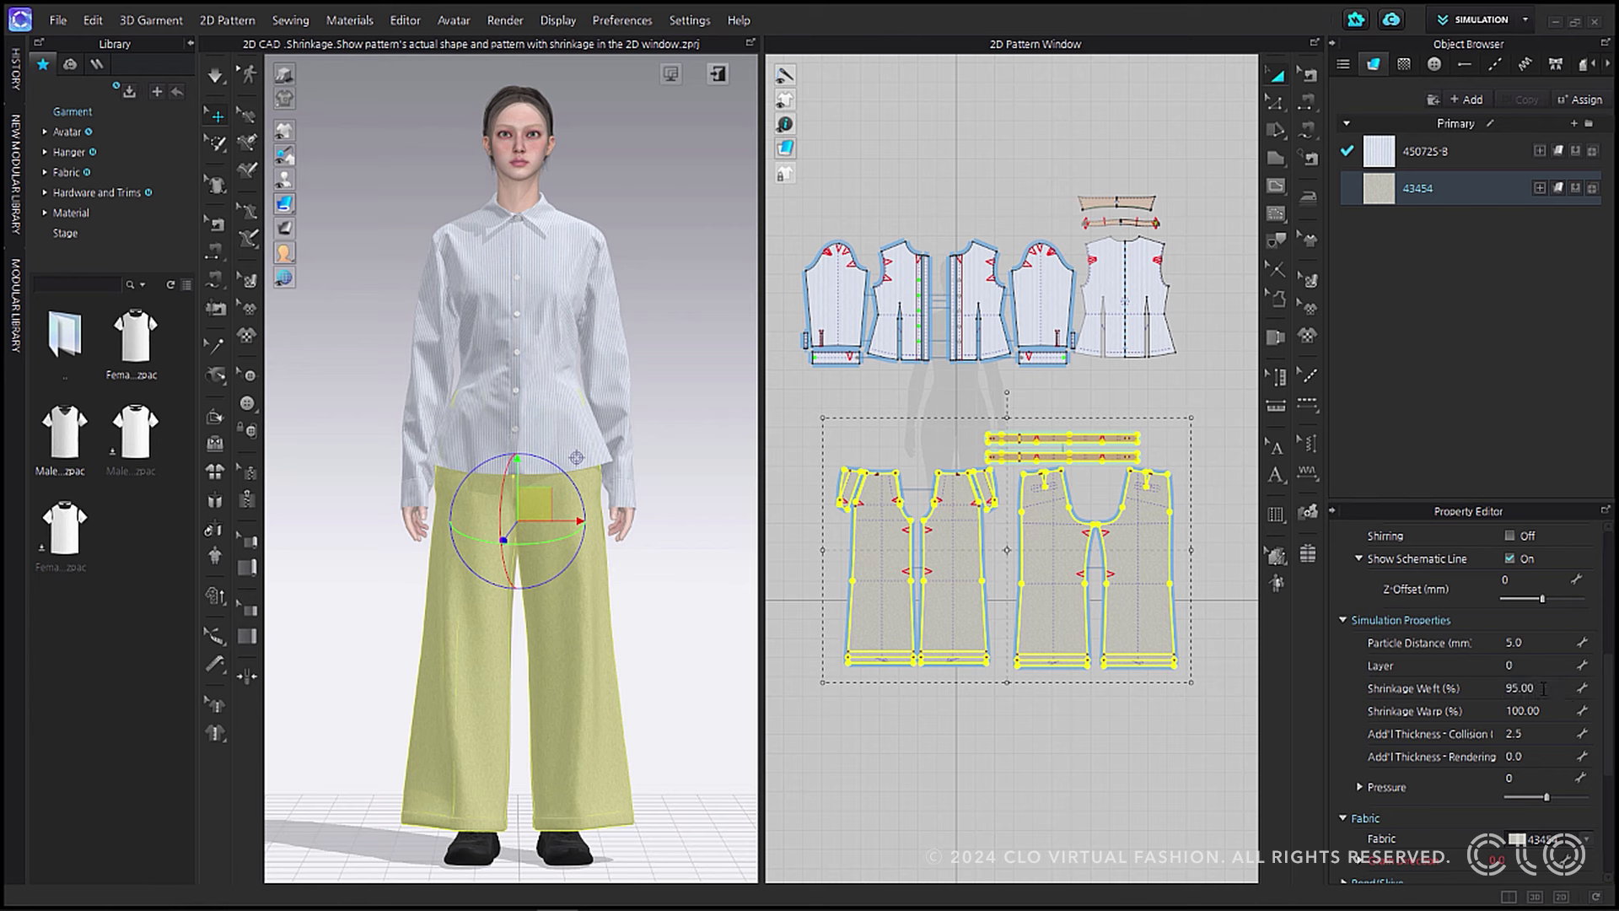
left_click(214, 78)
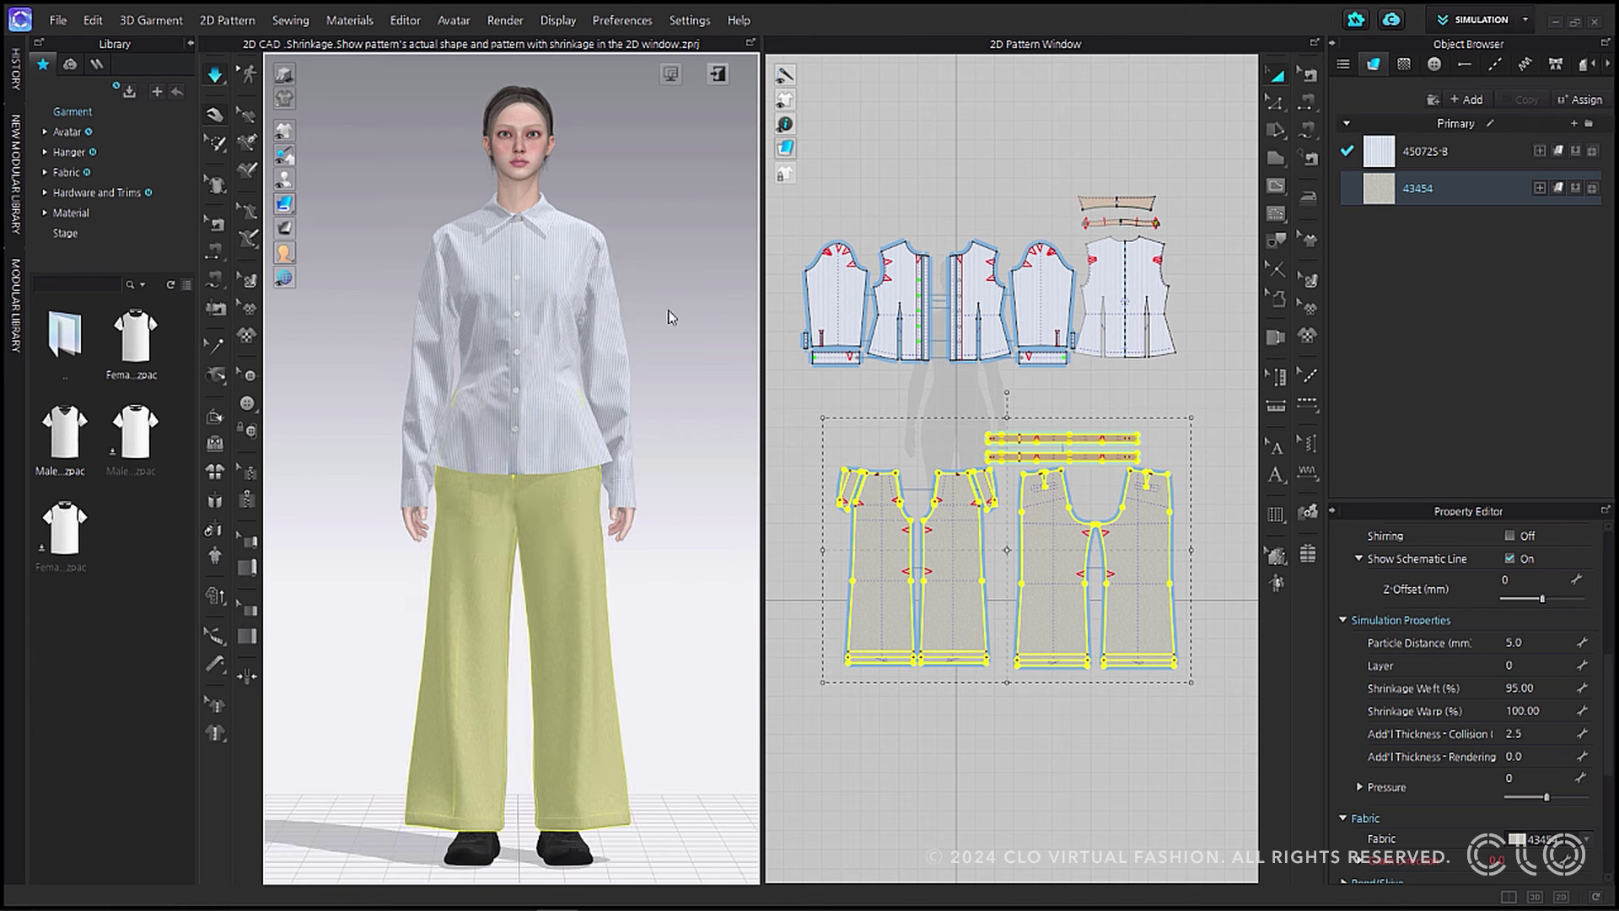
key("space")
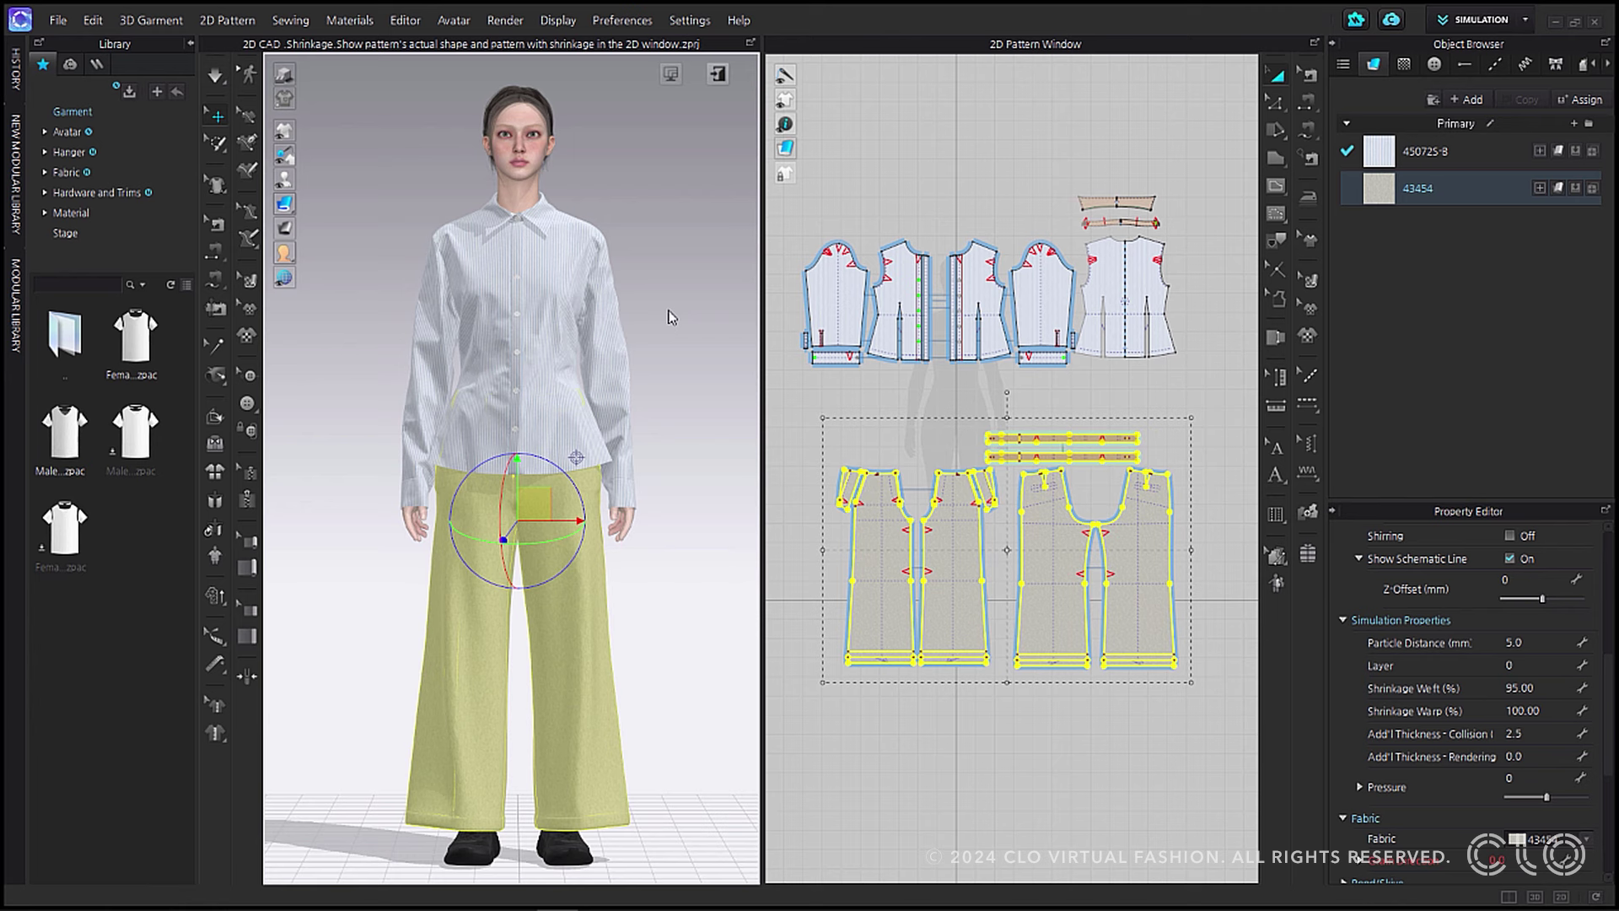
left_click(672, 321)
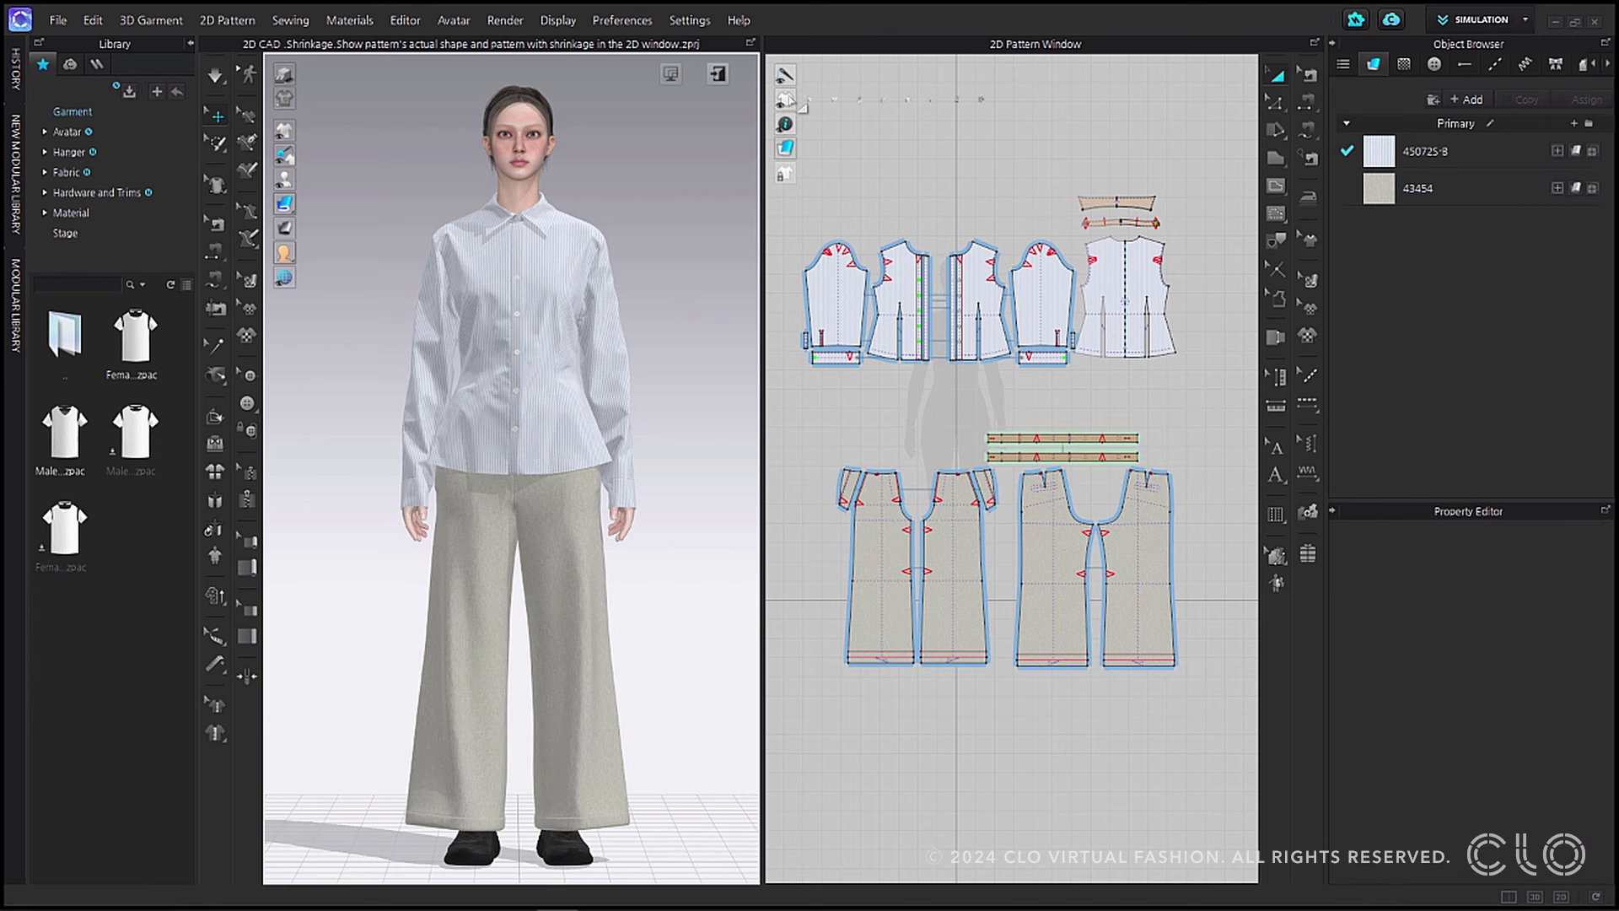
Turn on Show Shrinkage for the 2D patterns and compare the shrinkage outlines with the pants and shirt pieces
mouse_move(785, 99)
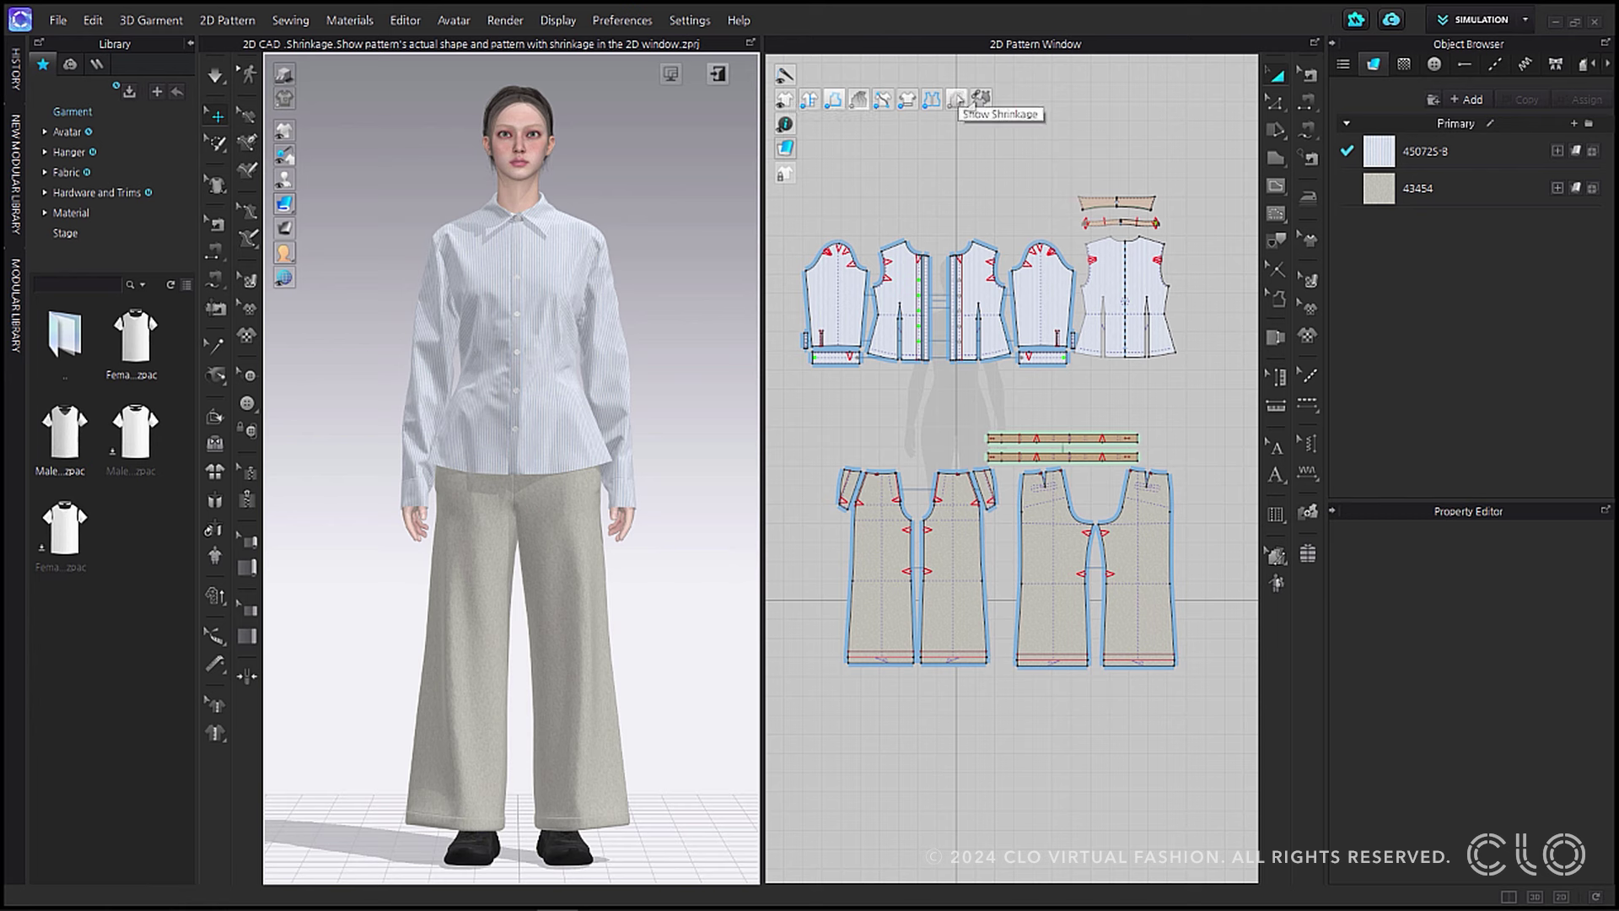
left_click(956, 99)
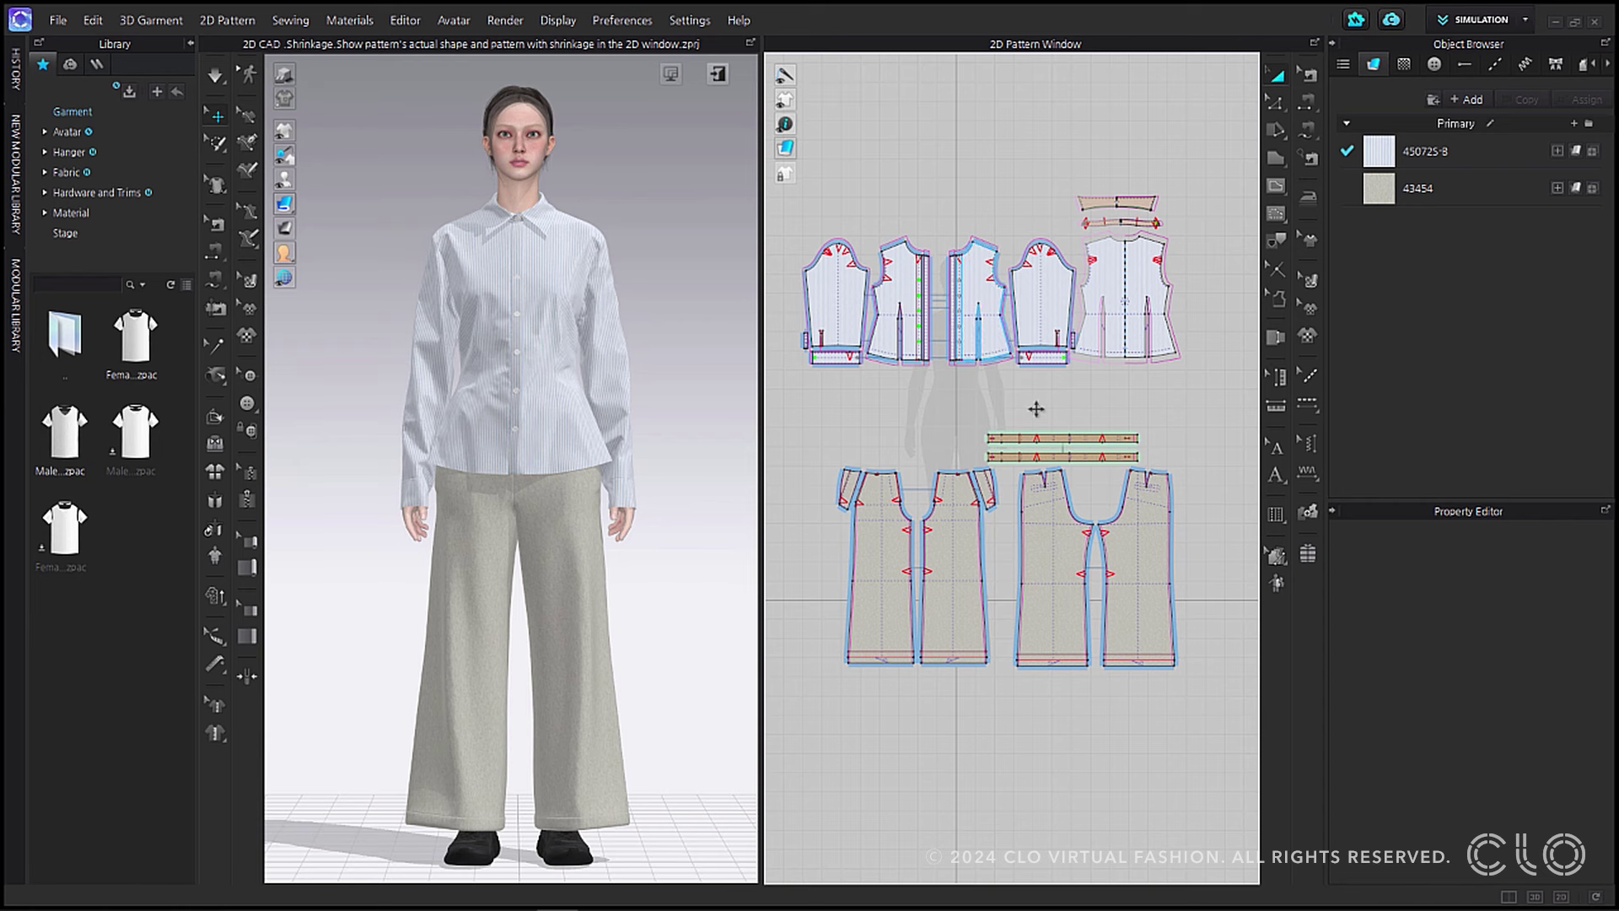
scroll(1137, 563, "up", 4)
right_click_drag(1137, 585, 1104, 514)
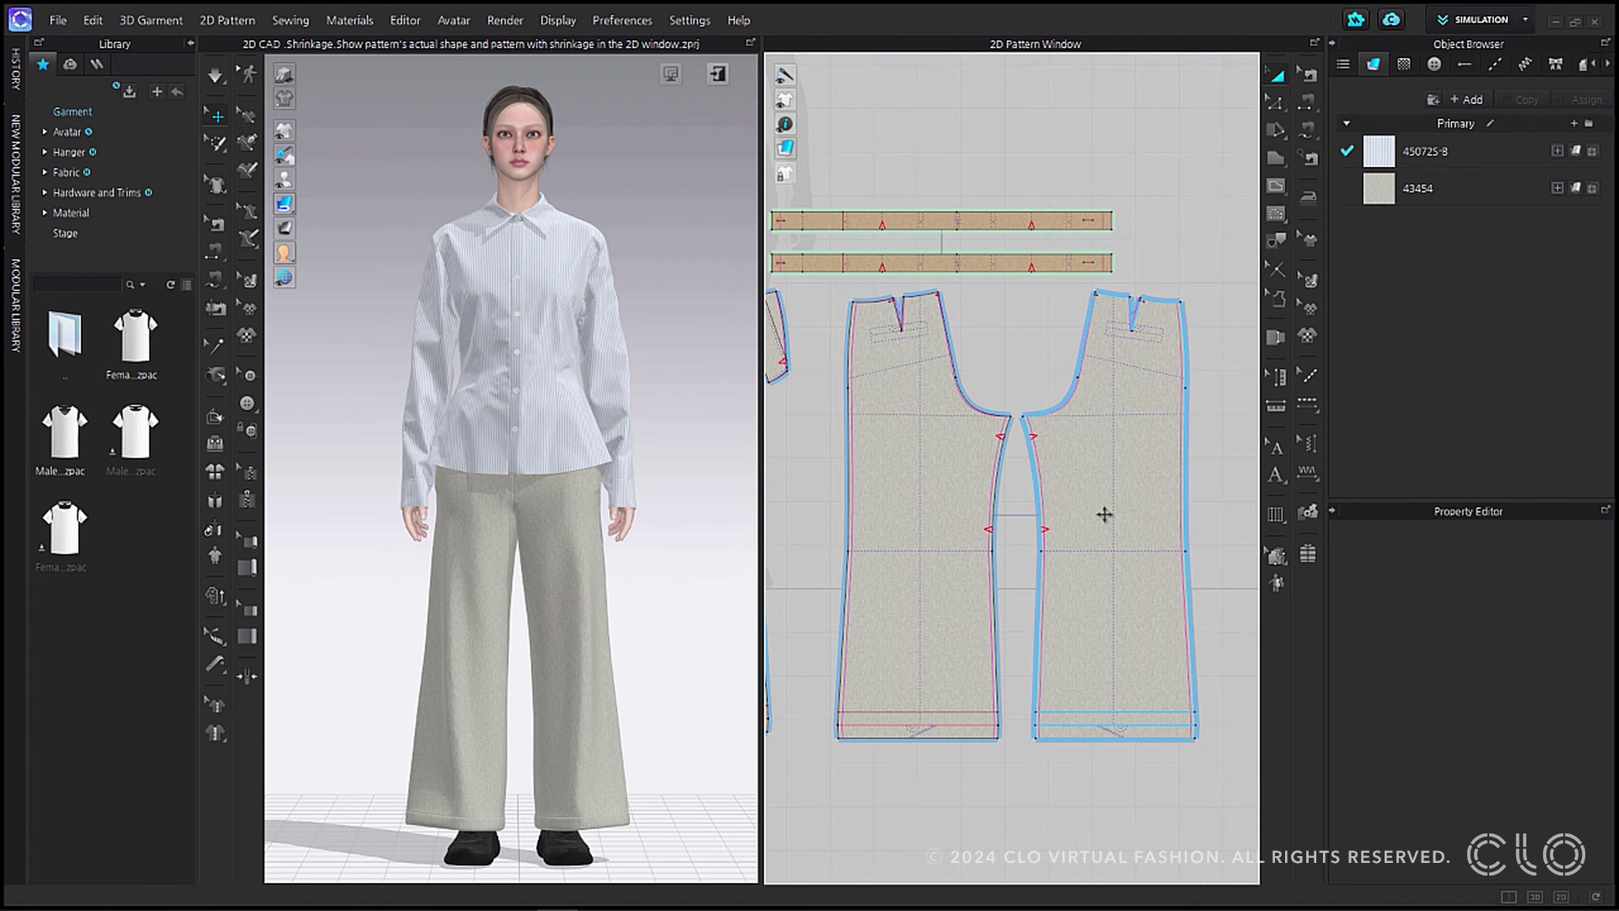
scroll(1104, 514, "down", 4)
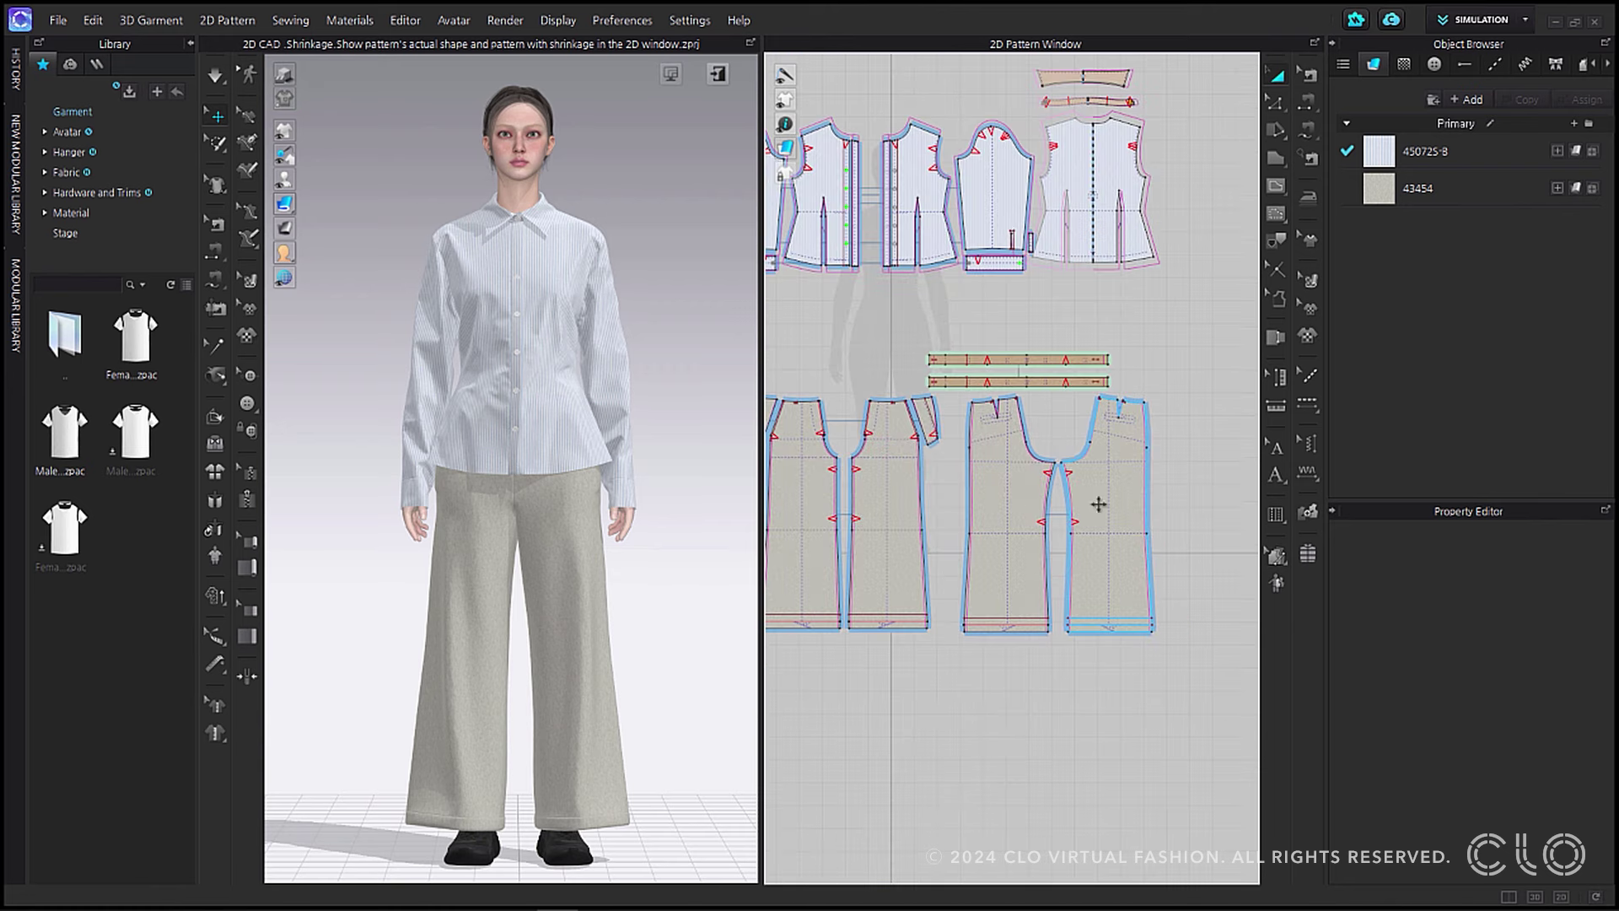
right_click_drag(1019, 343, 1054, 520)
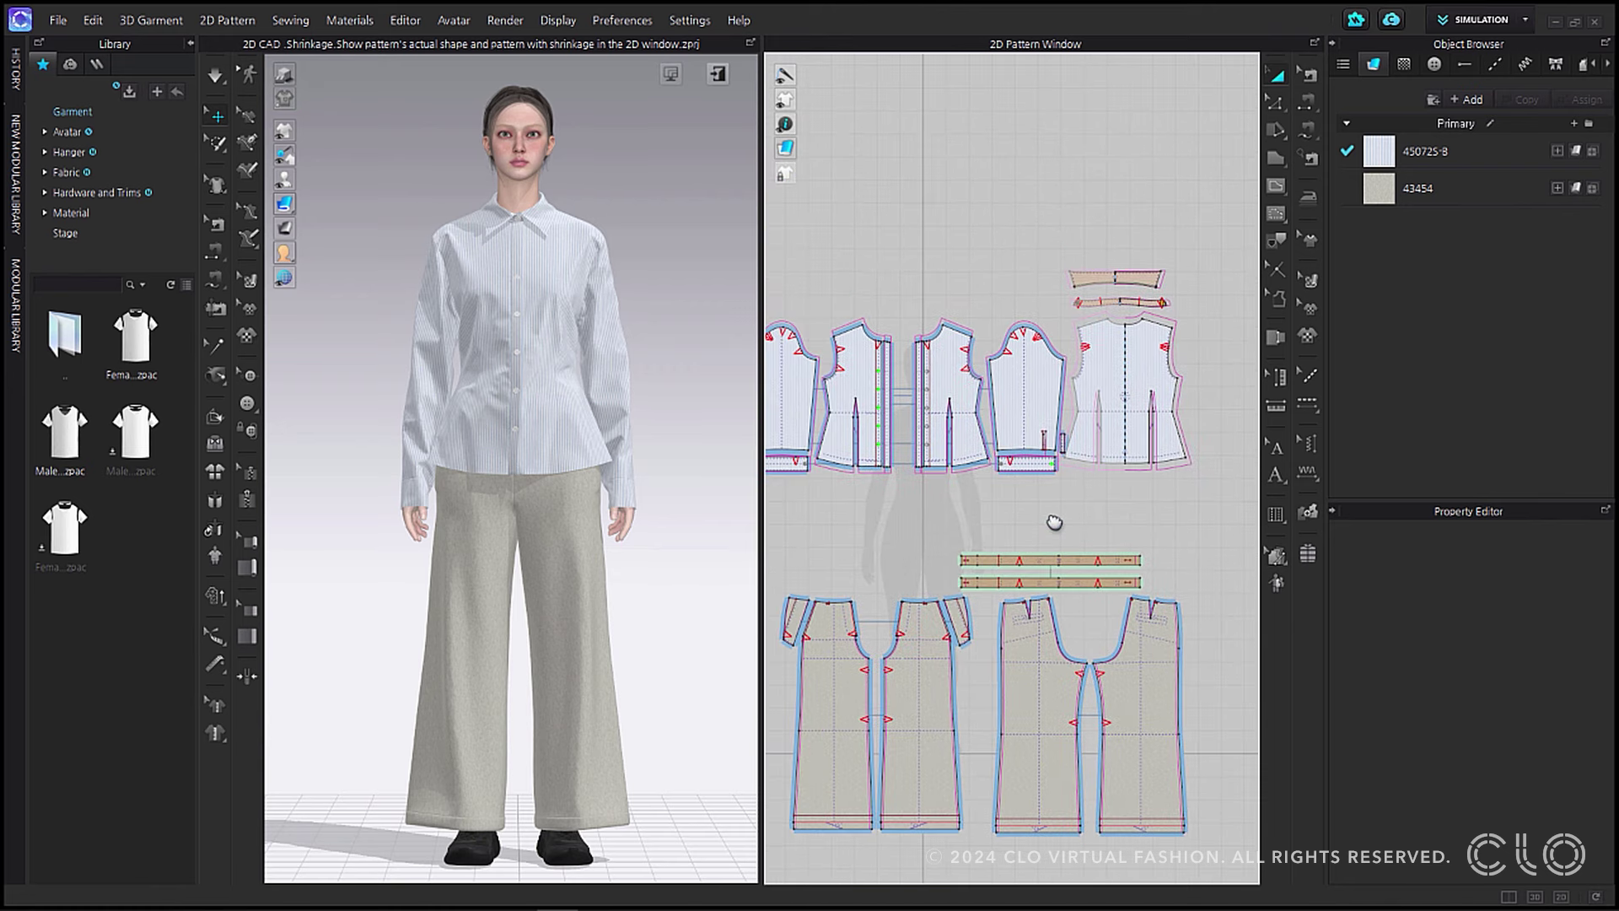
Inspect the shirt back pattern's shrinkage outline and its Shrinkage Weft and Warp values
scroll(1096, 485, "up", 4)
left_click(1101, 286)
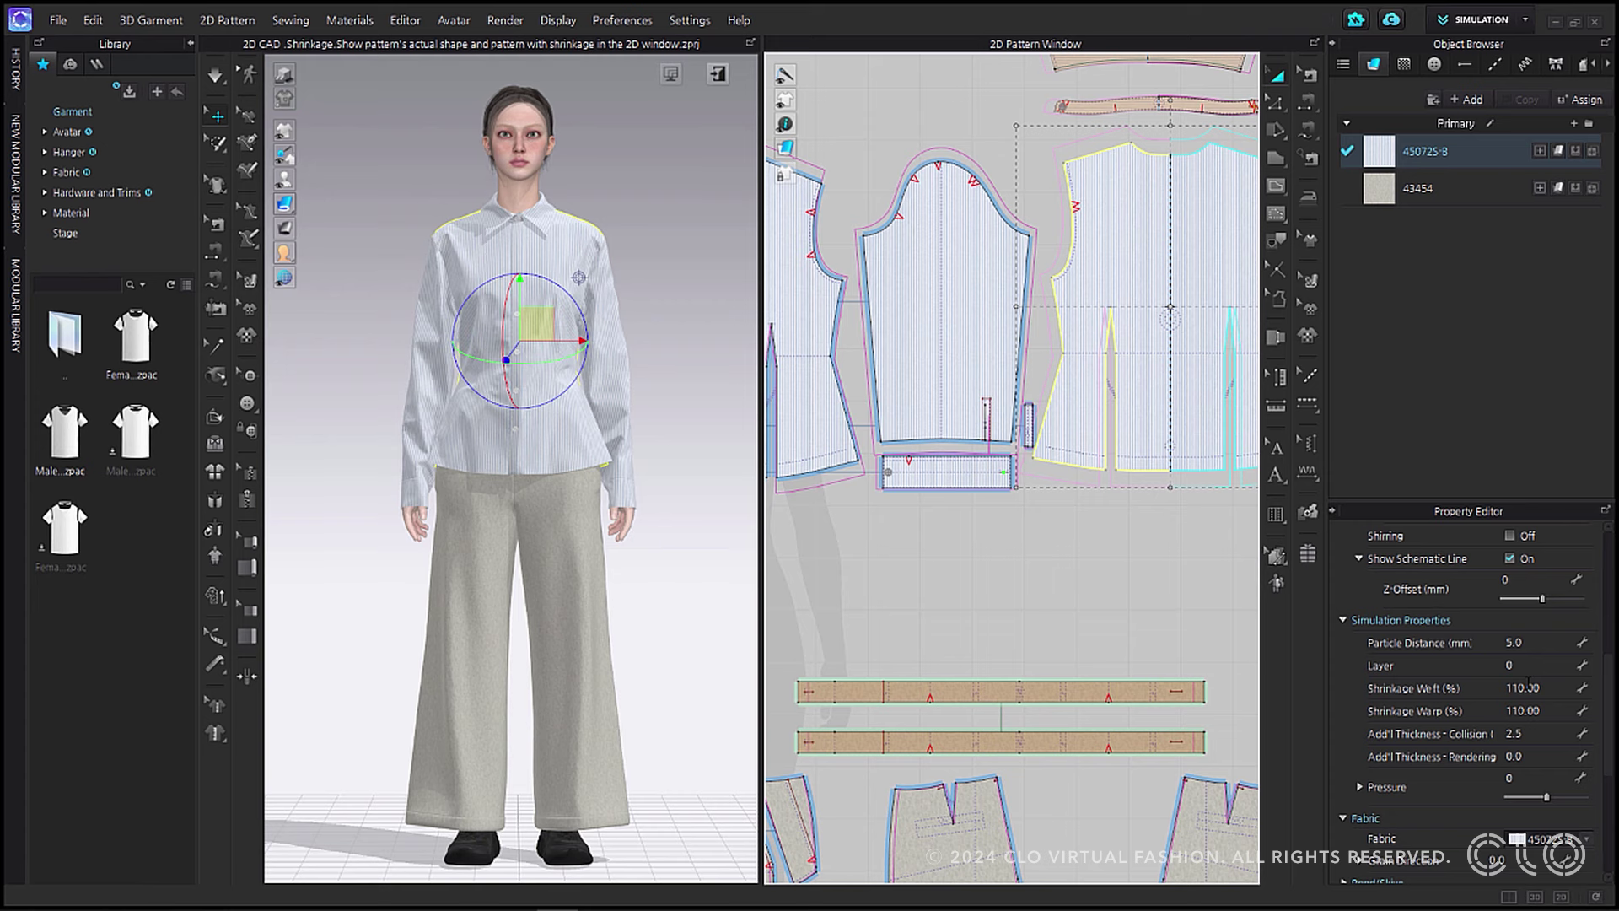
left_click(1128, 607)
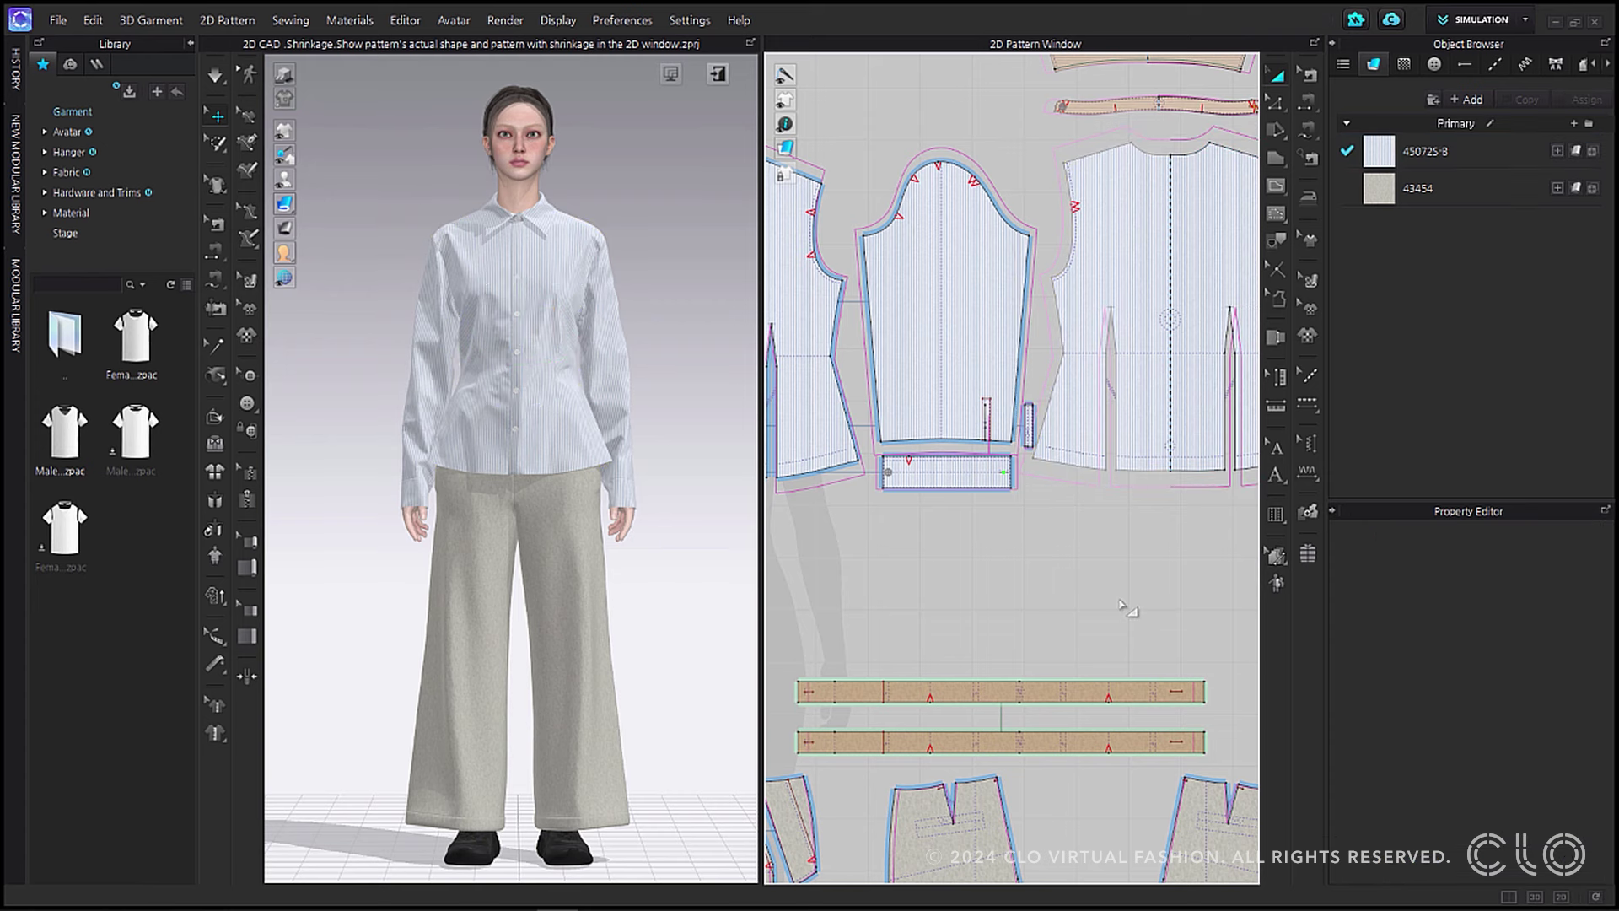
scroll(1122, 599, "down", 5)
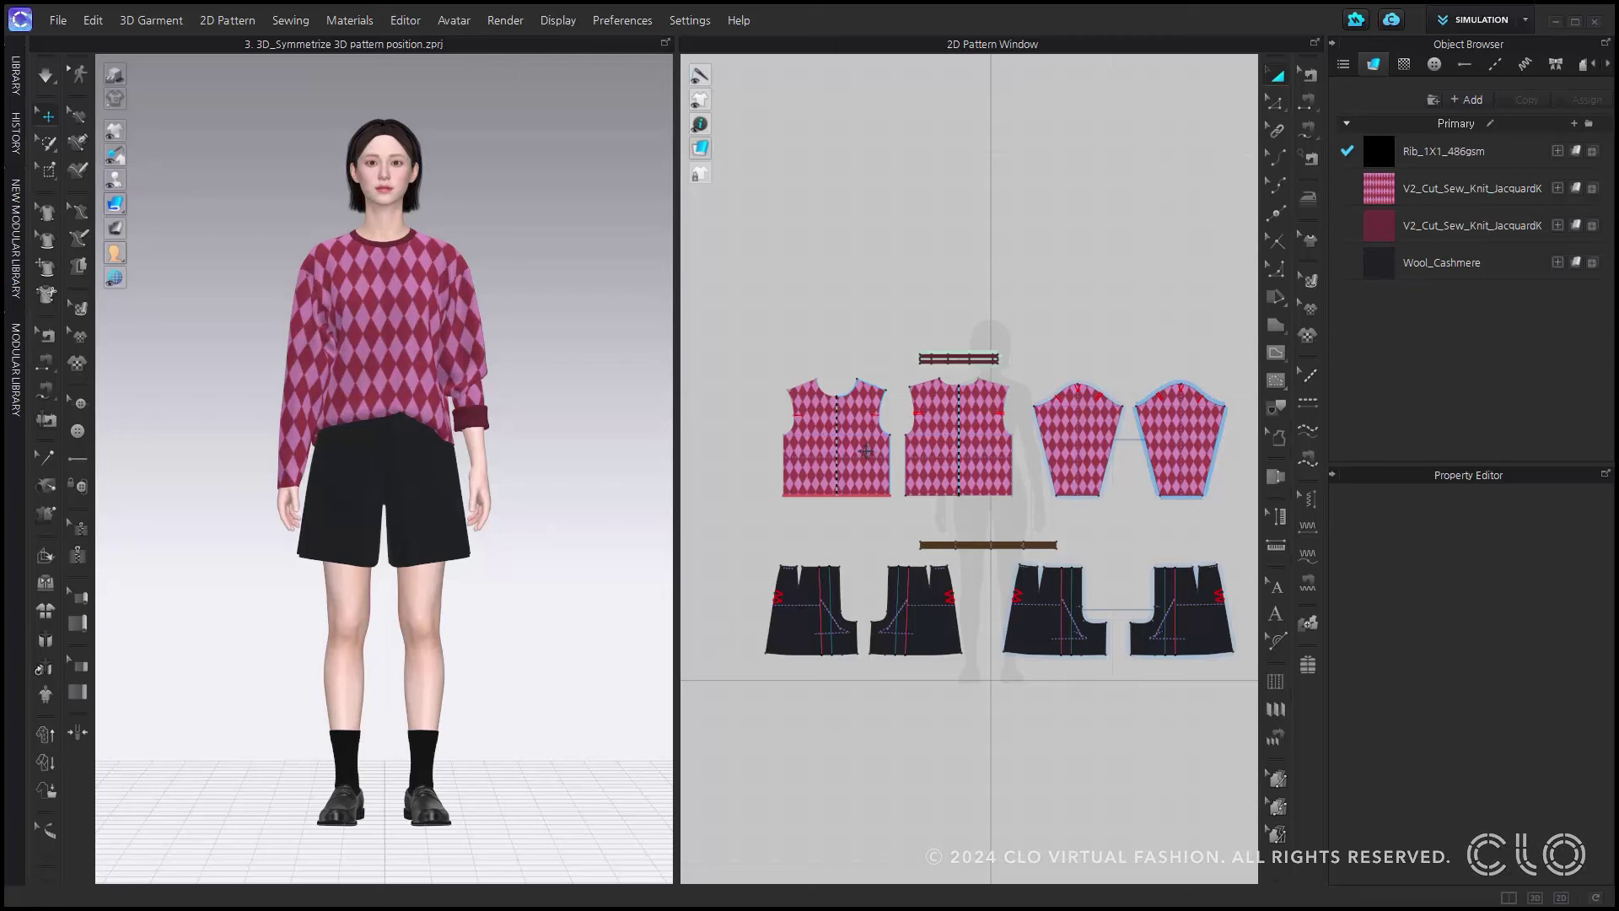
Apply Symmetric Arrangement to the sweater sleeve on the avatar's right arm to mirror the rolled-up opposite sleeve, and simulate
left_click(315, 386)
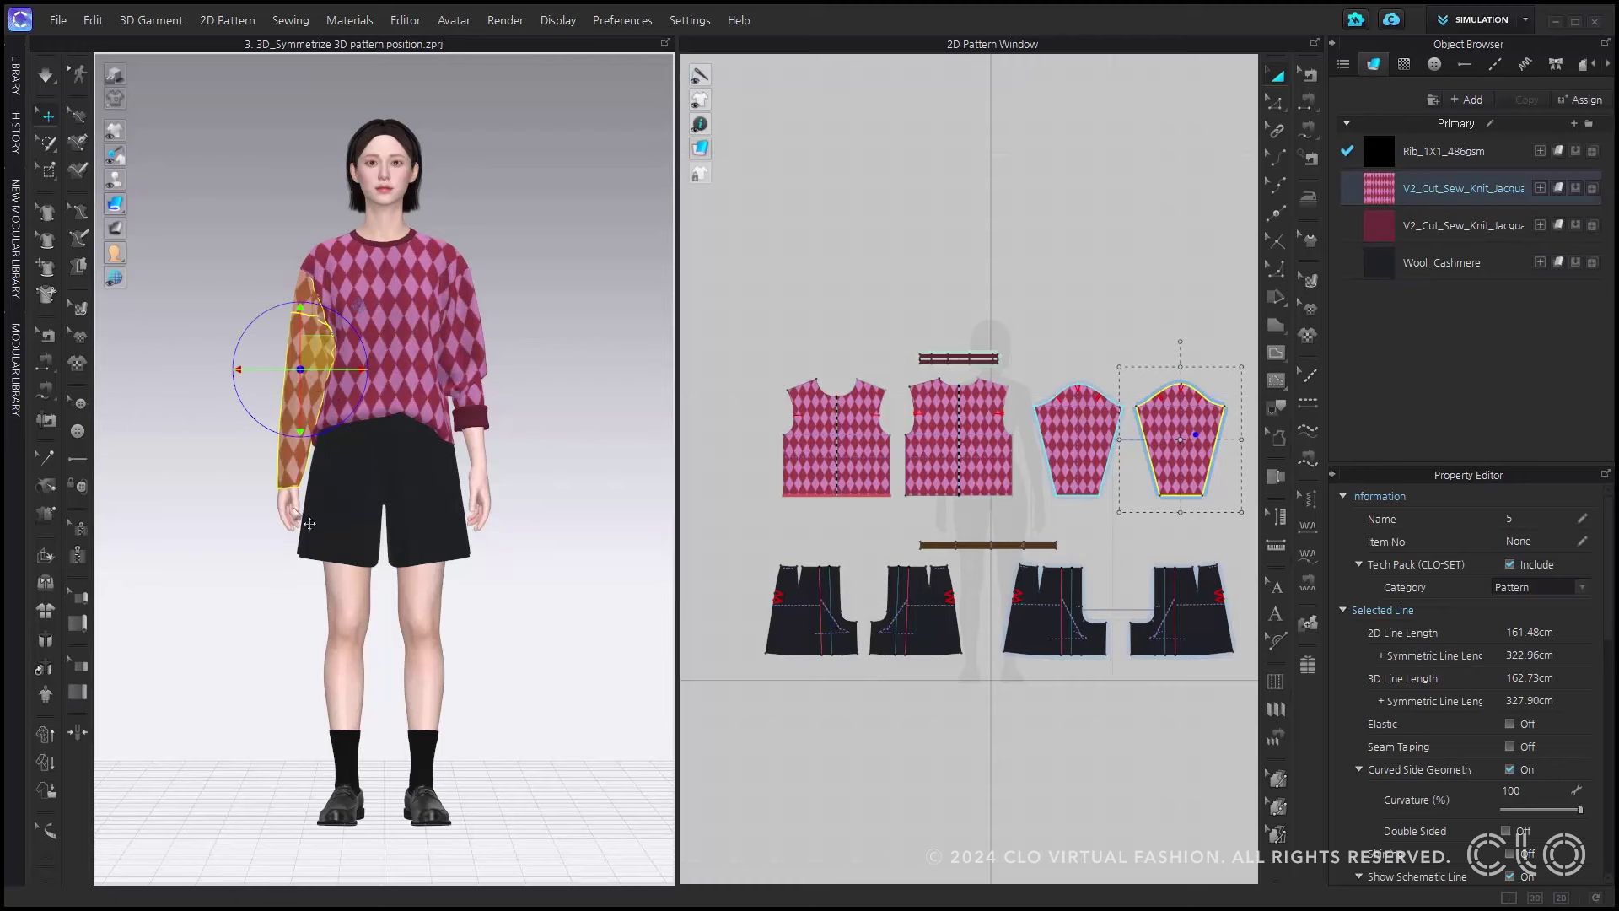
right_click(287, 400)
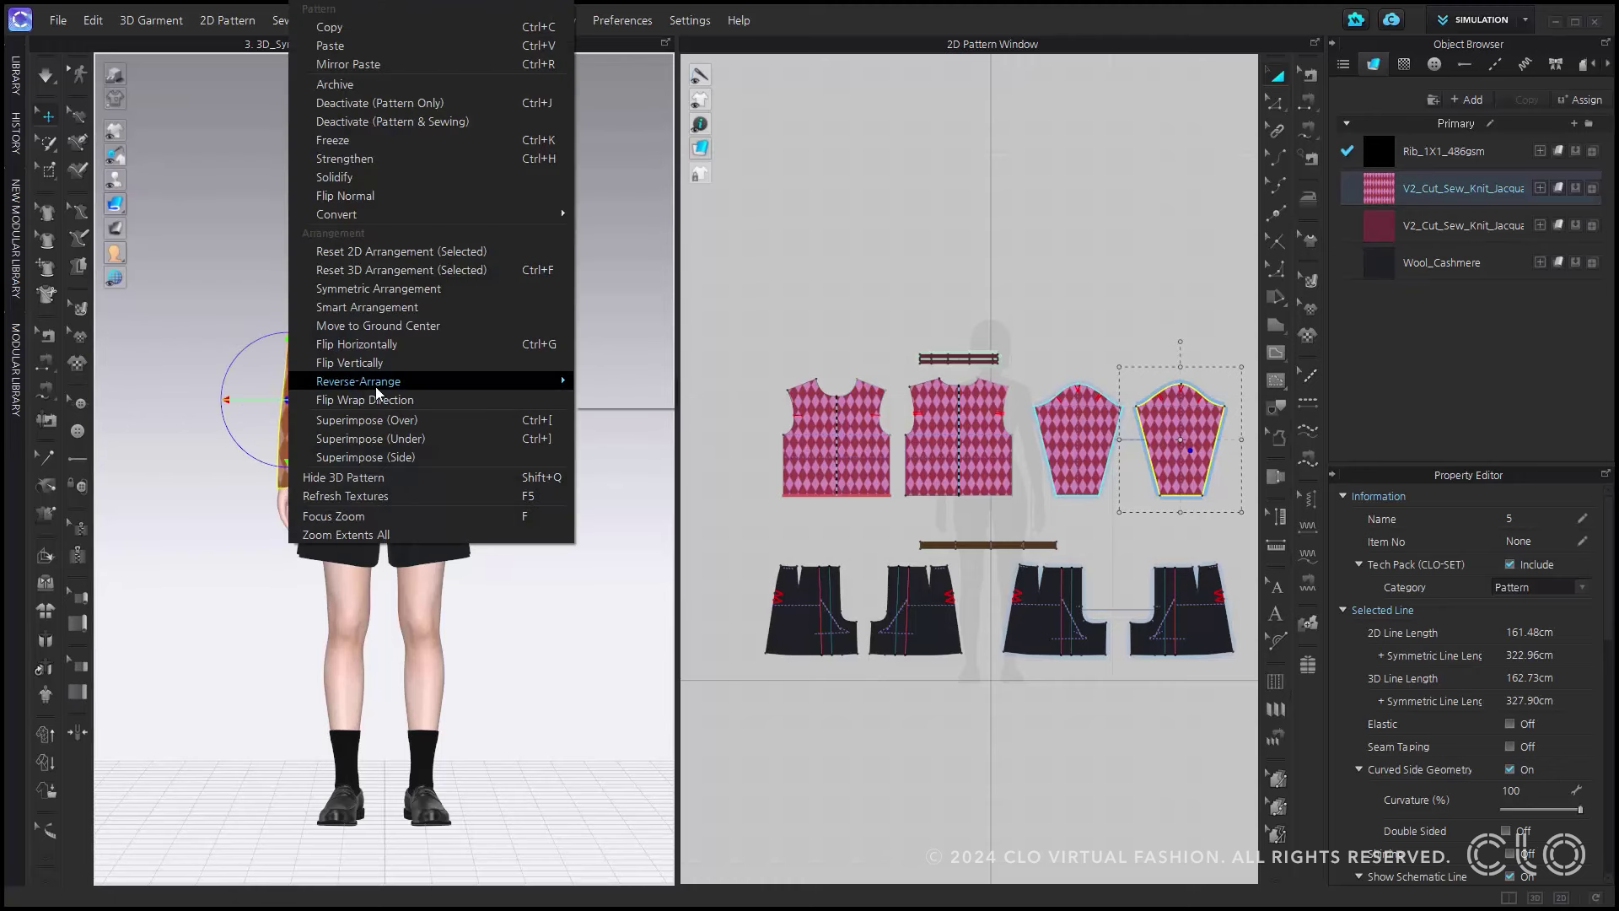
left_click(458, 297)
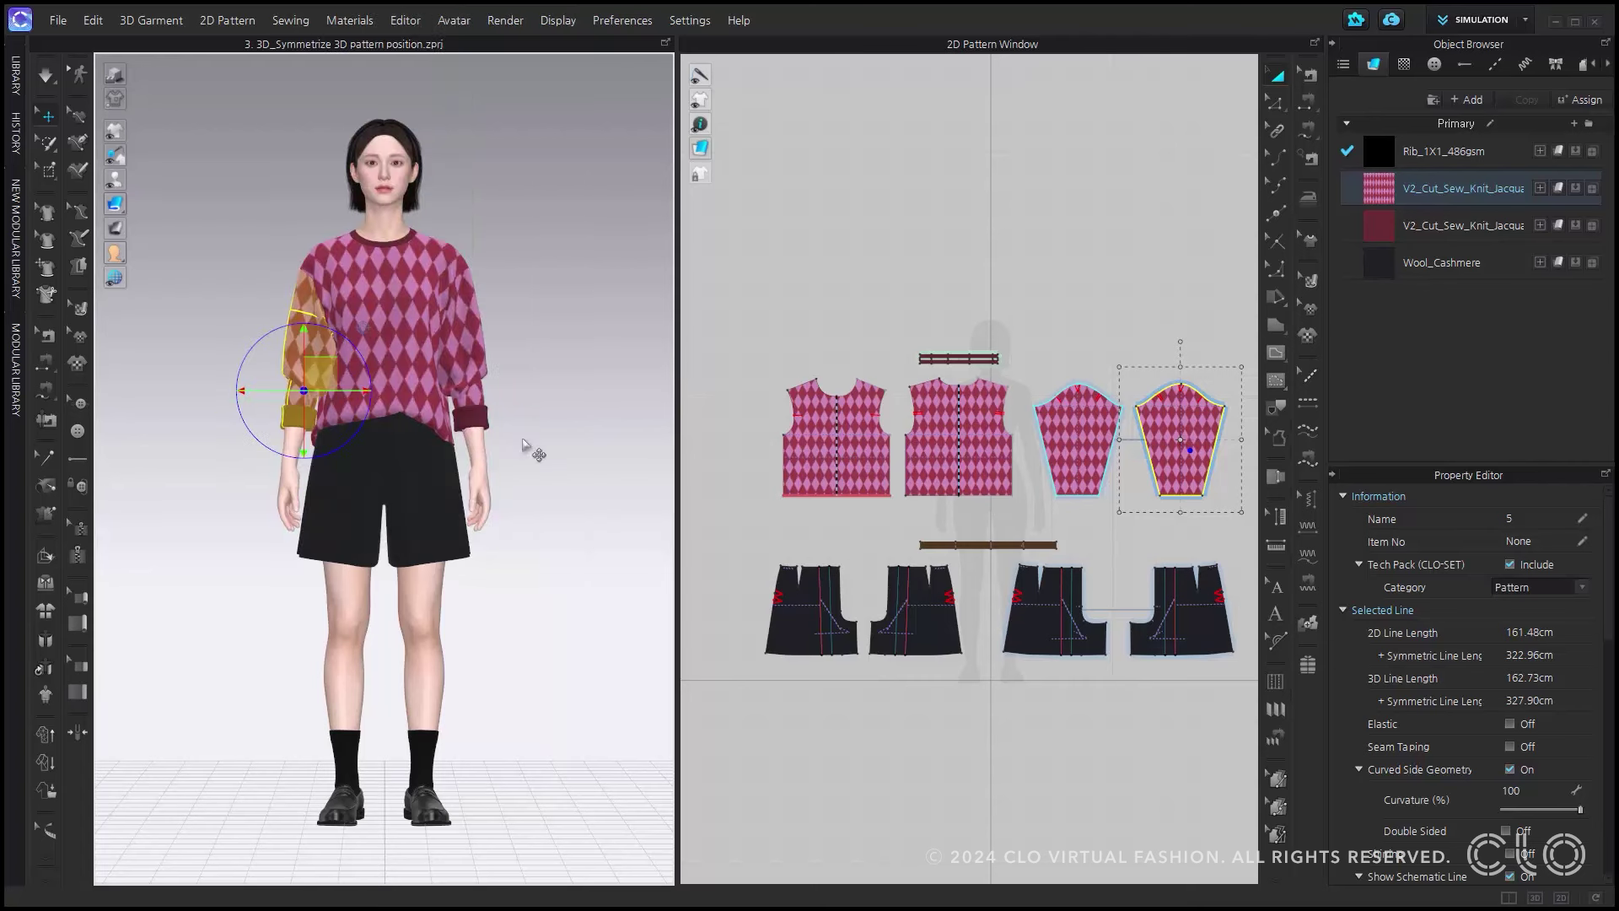
left_click(581, 651)
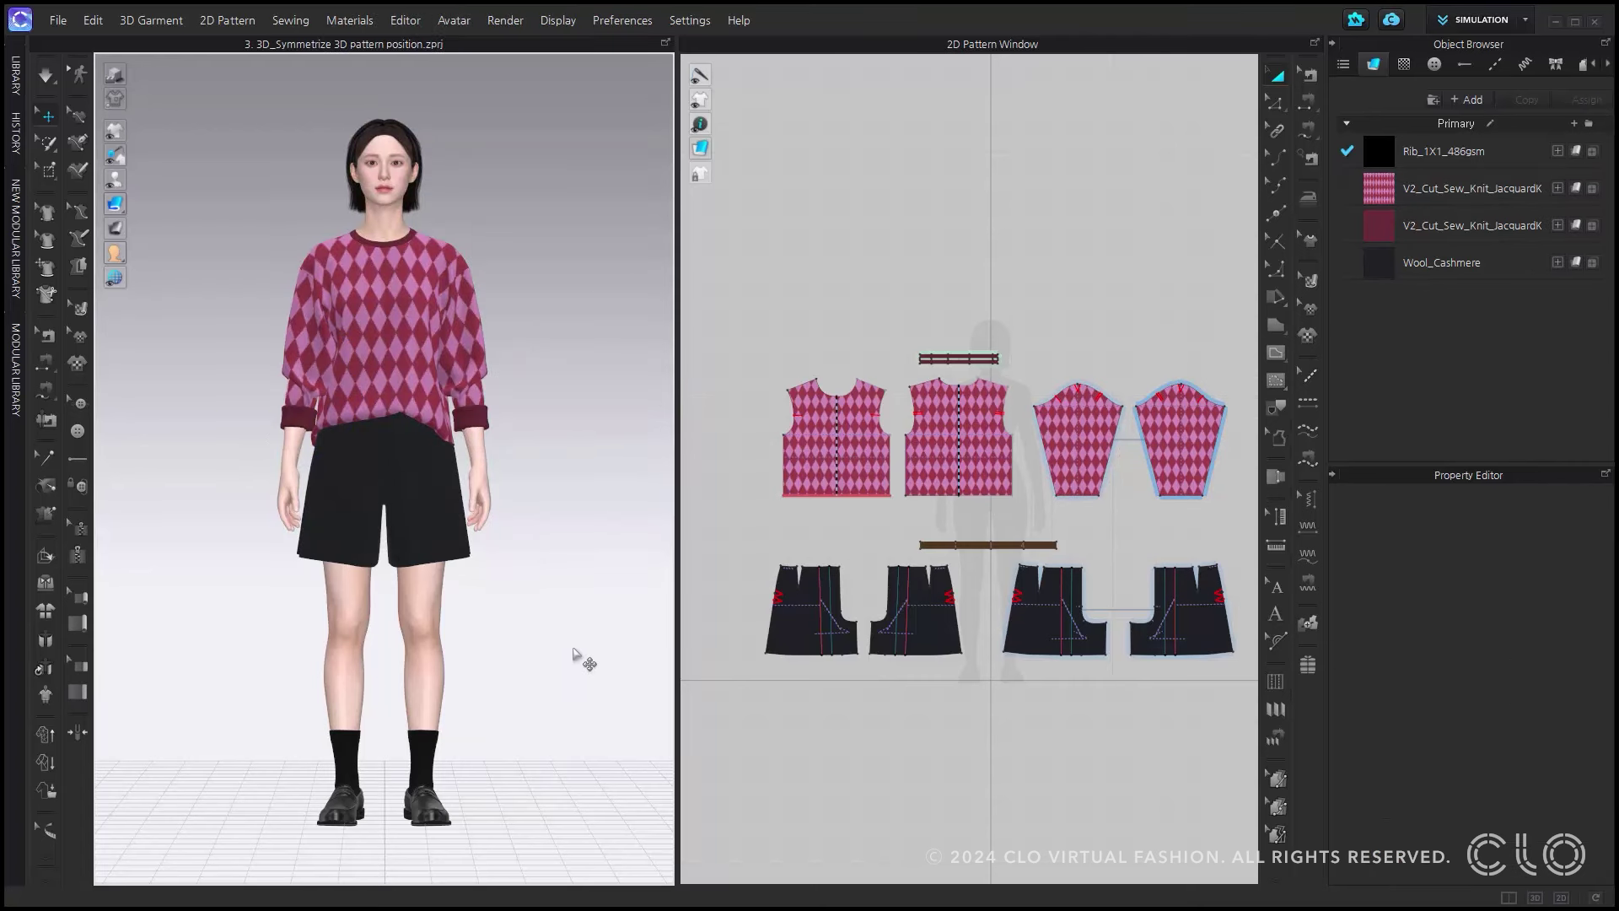
left_click(46, 76)
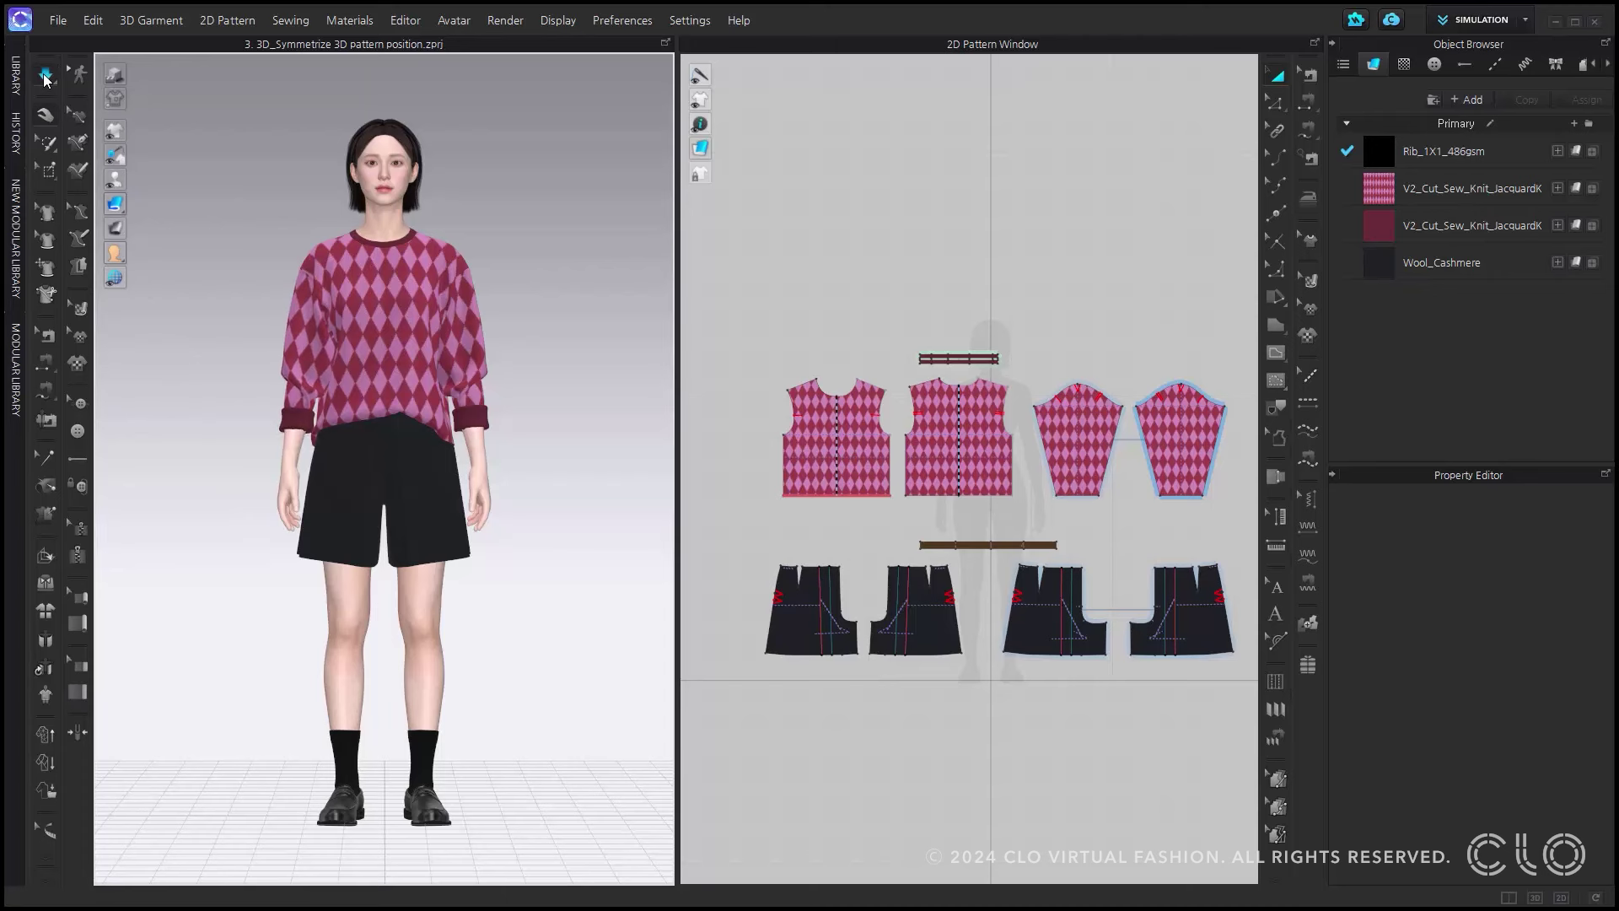
left_click(45, 76)
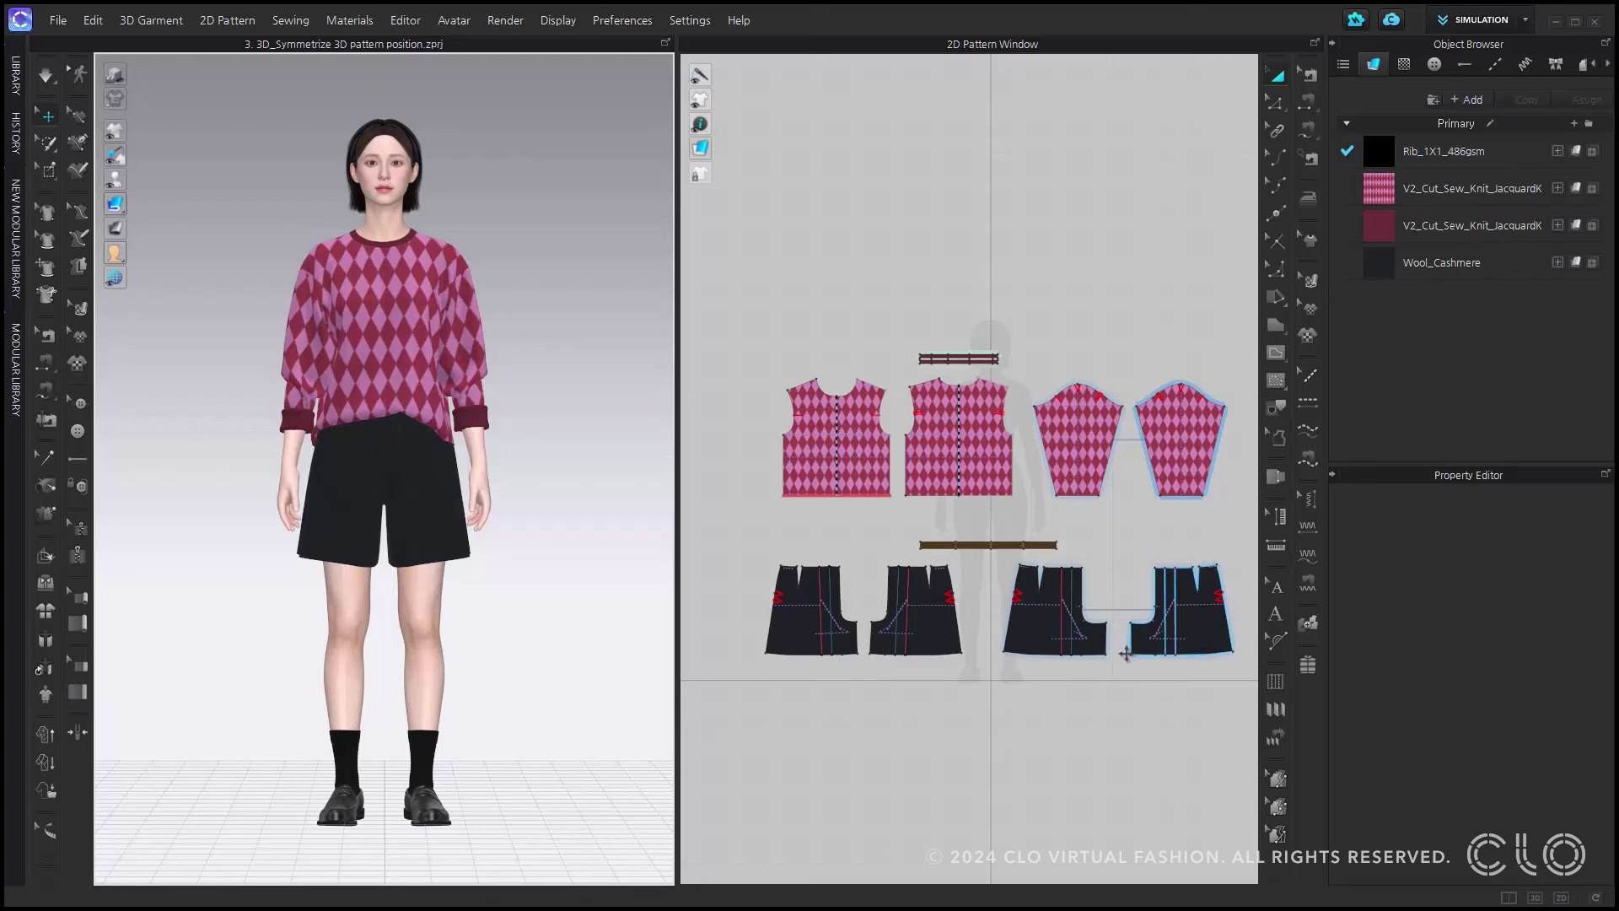
Try to apply Symmetric Arrangement to the shorts' front panel on the avatar's right leg and dismiss the information message
left_click(346, 541)
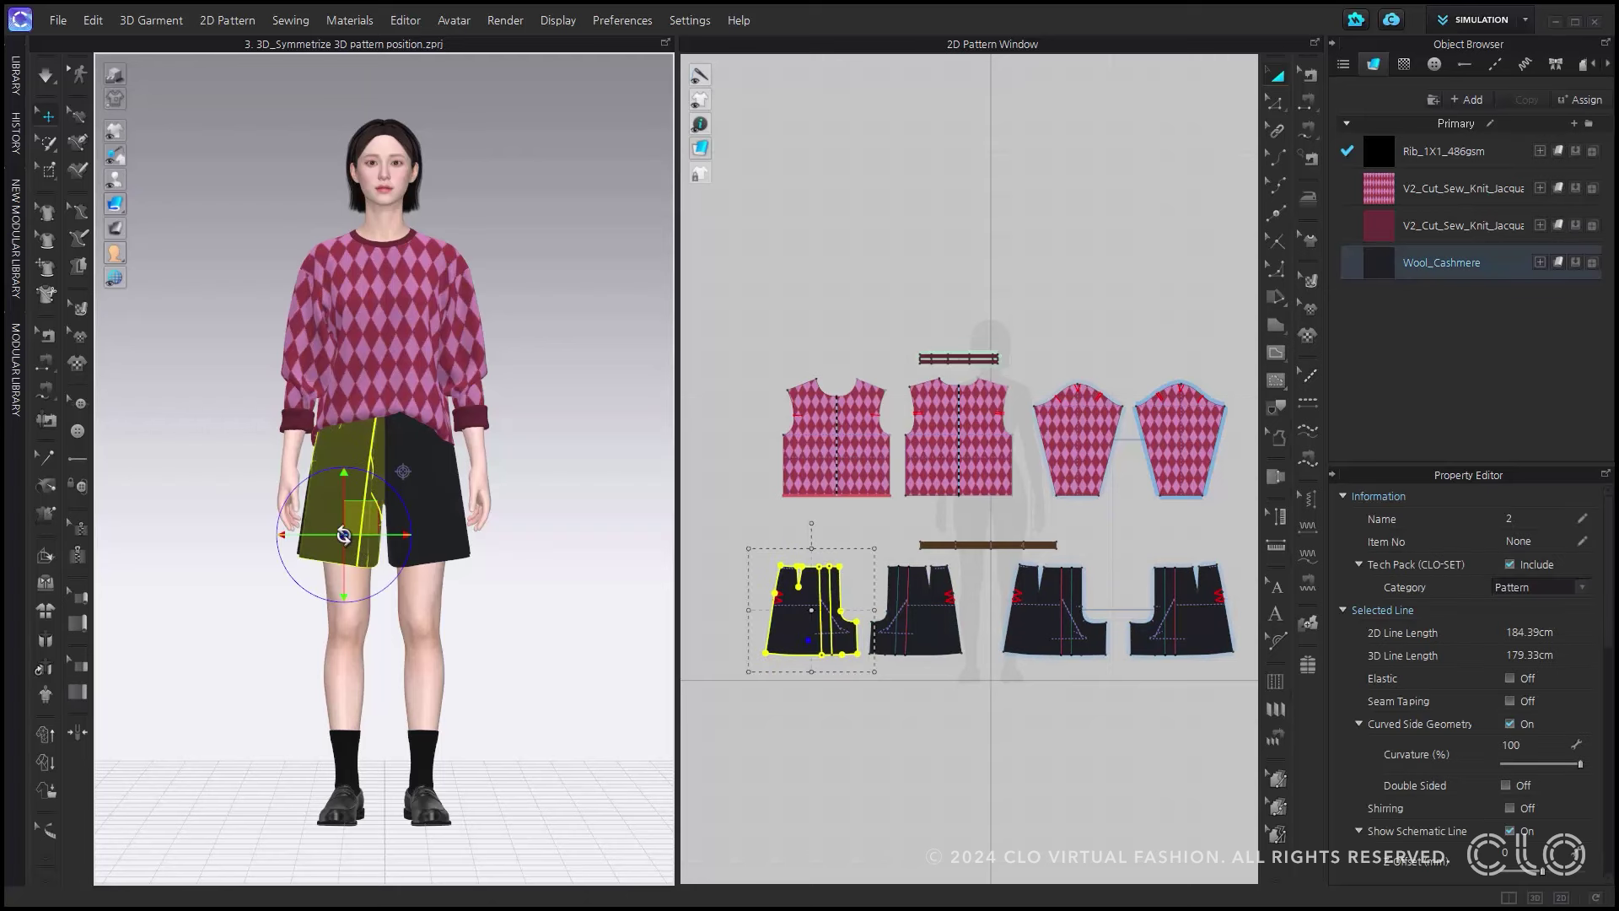
right_click(343, 534)
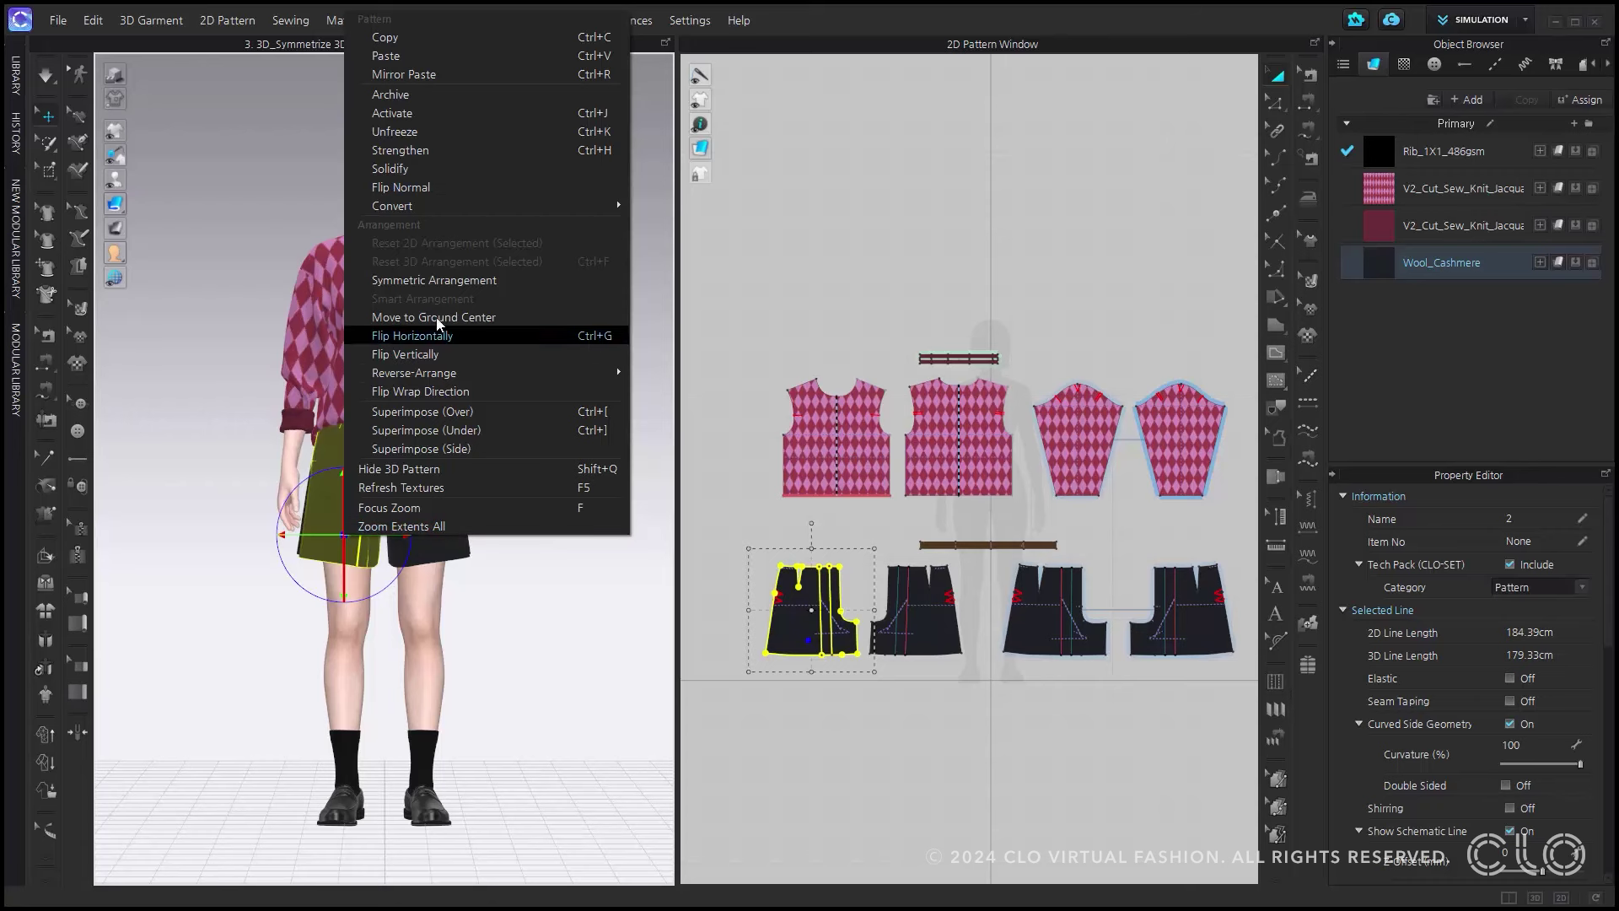
left_click(446, 287)
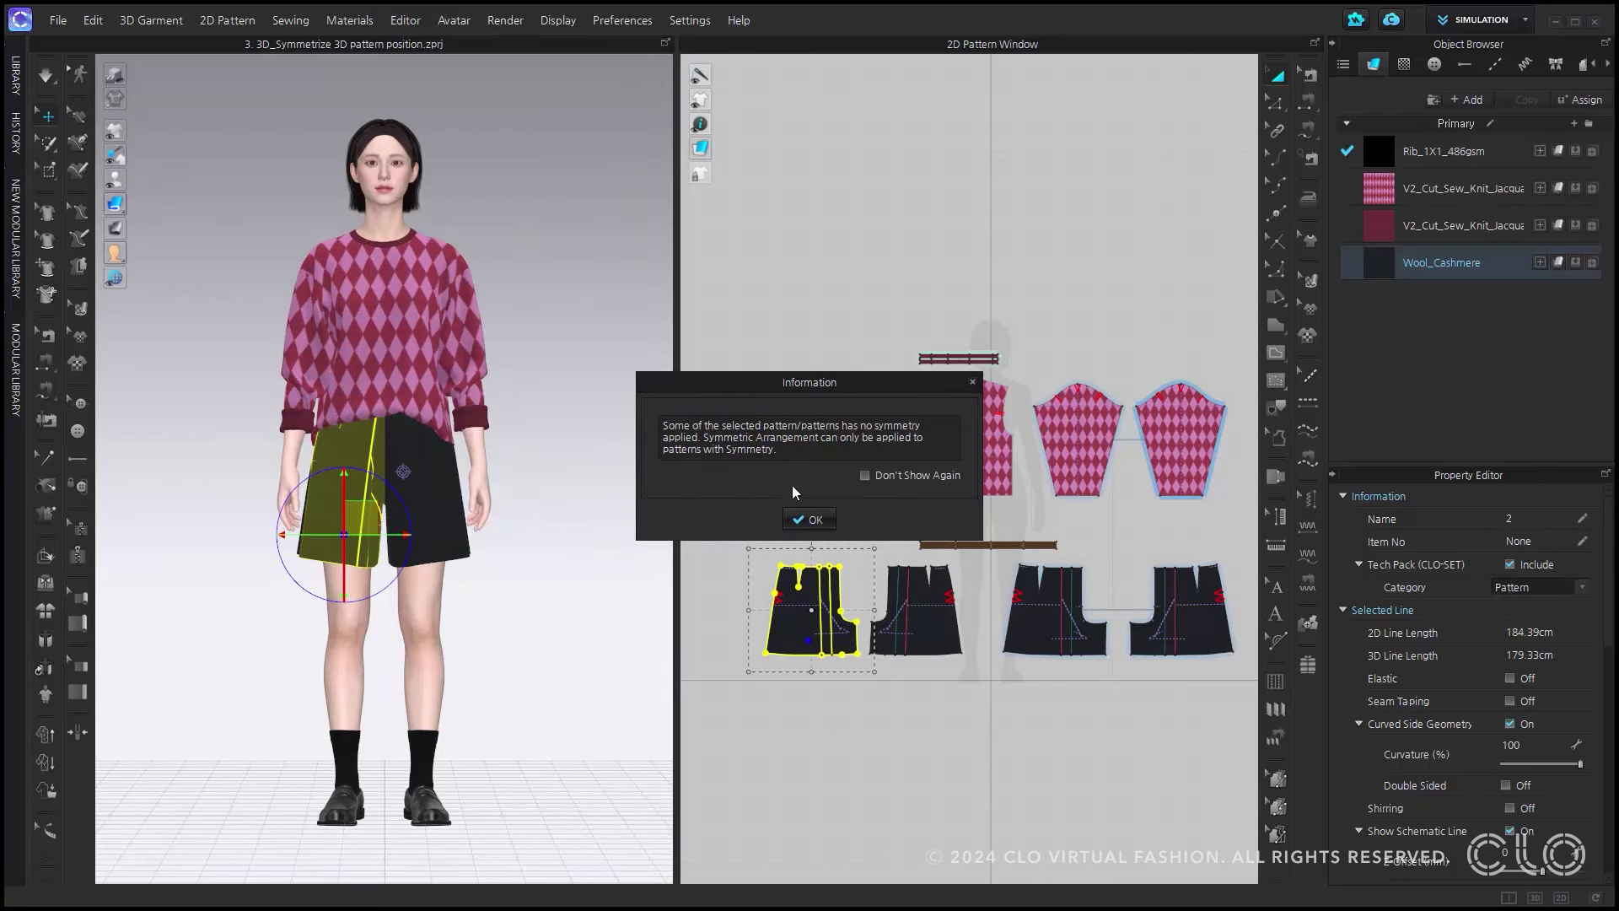
left_click(809, 519)
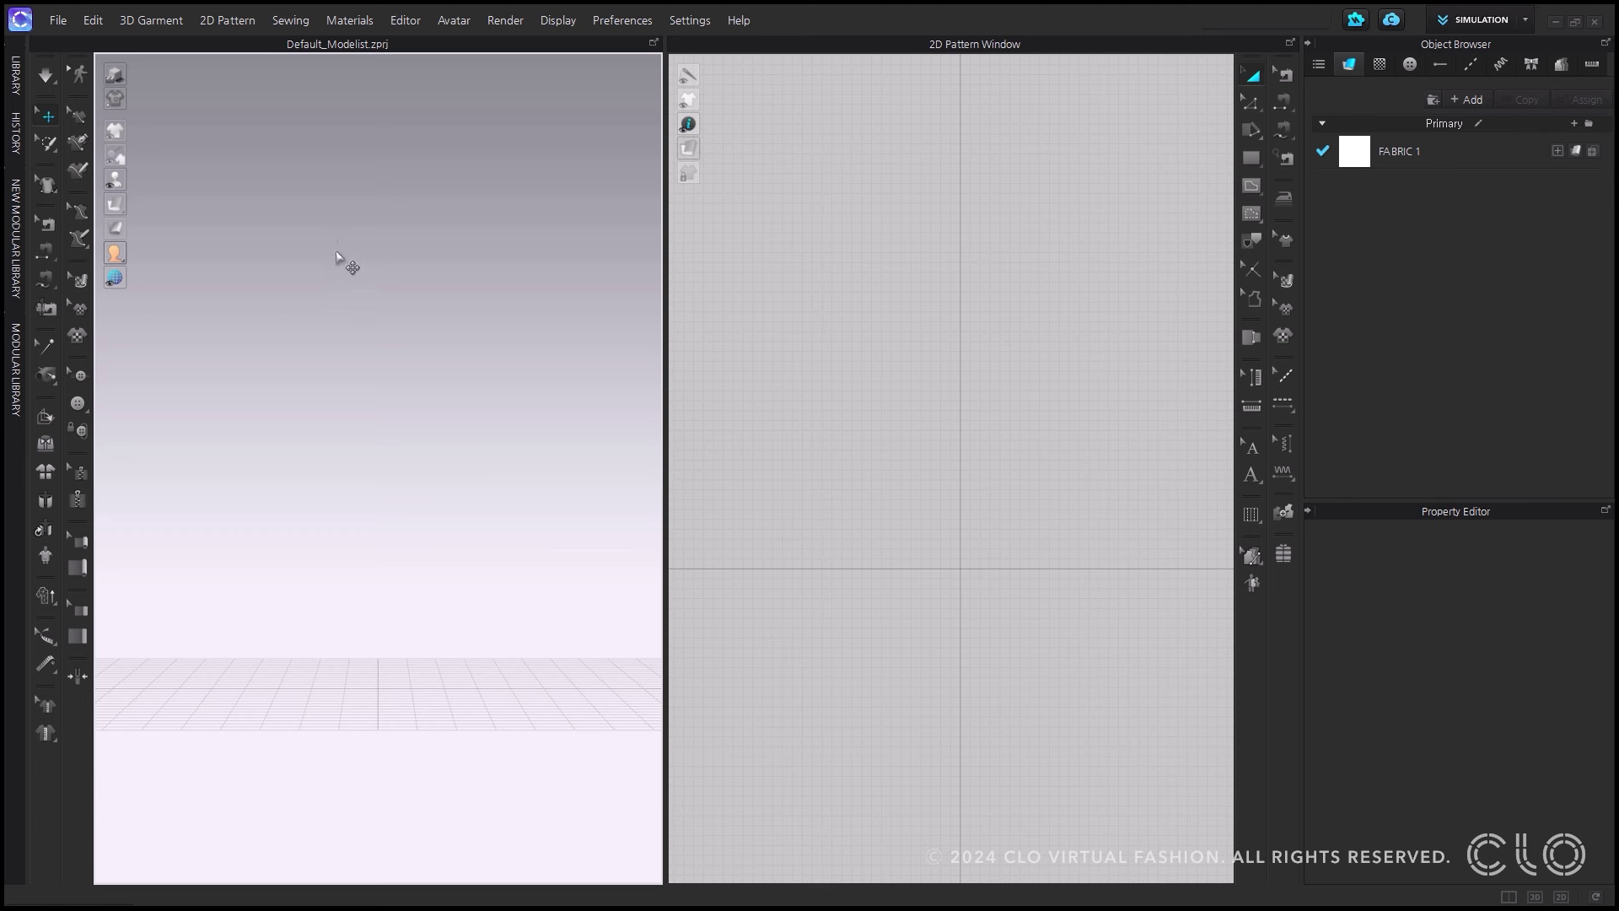
Open the big-eared character avatar in the empty project
left_click(58, 20)
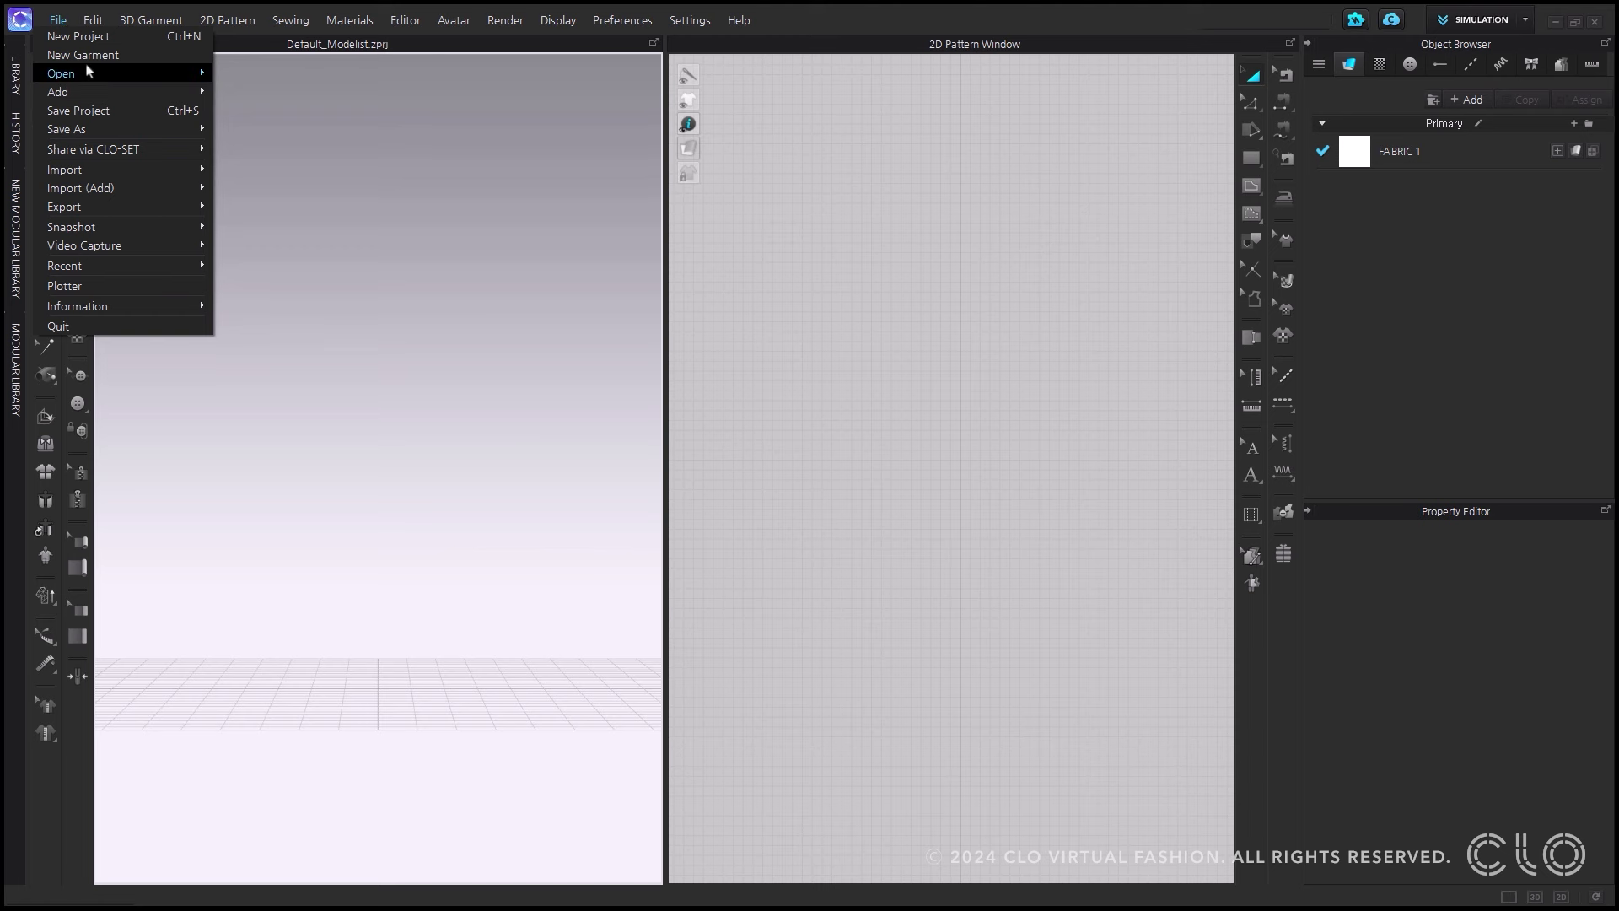
mouse_move(156, 74)
left_click(304, 150)
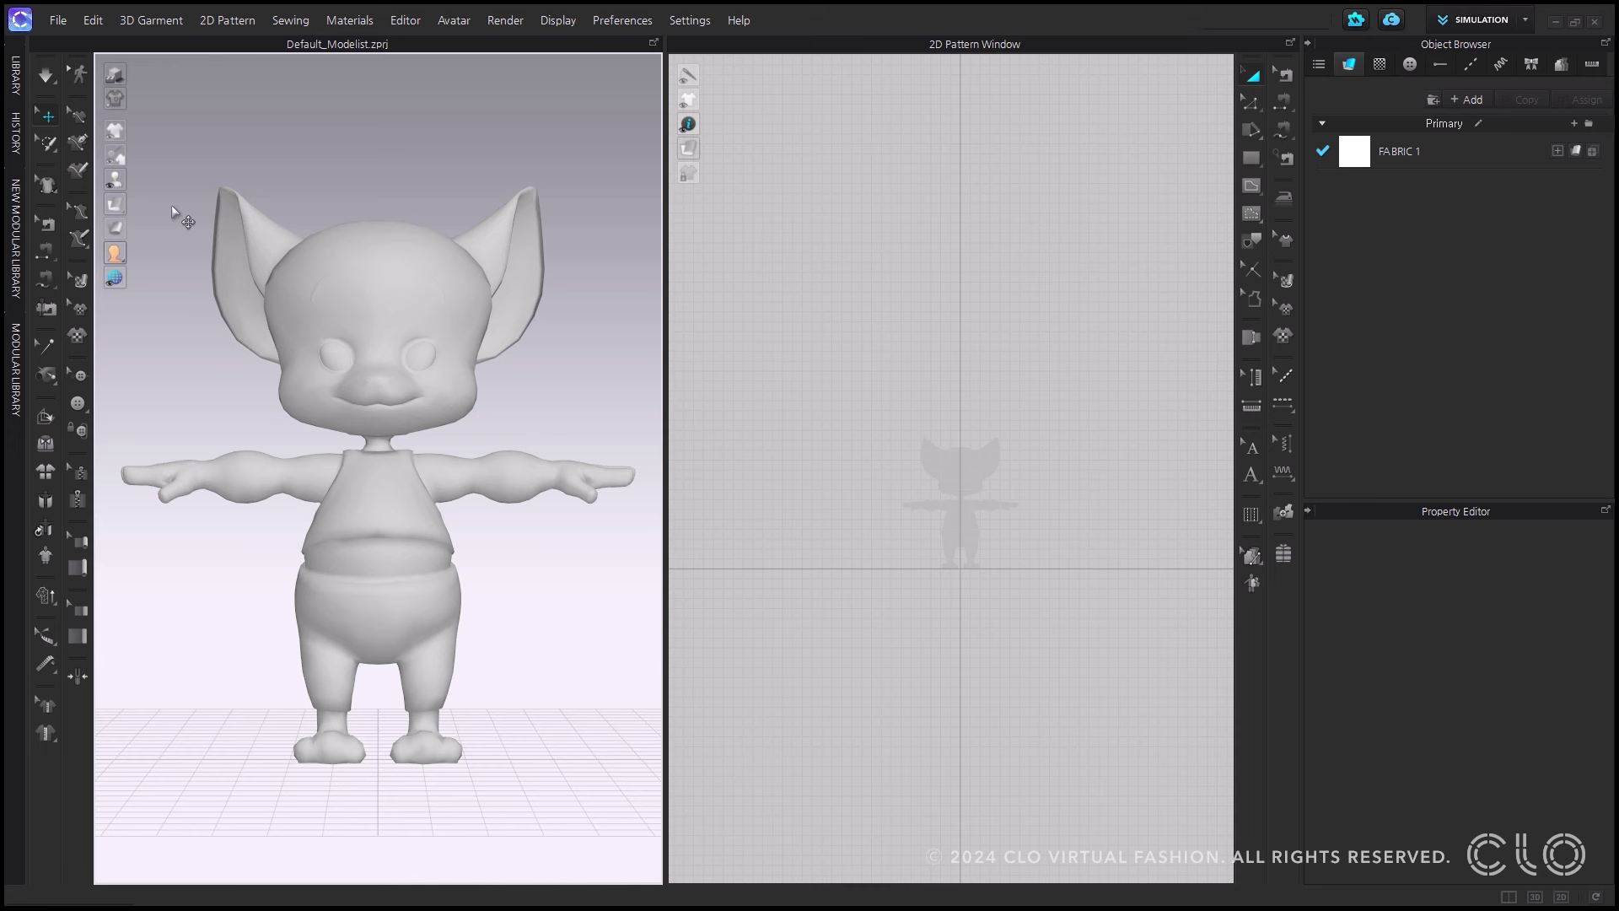
Display the wireframe mesh suit around the character avatar in the 3D view
mouse_move(118, 180)
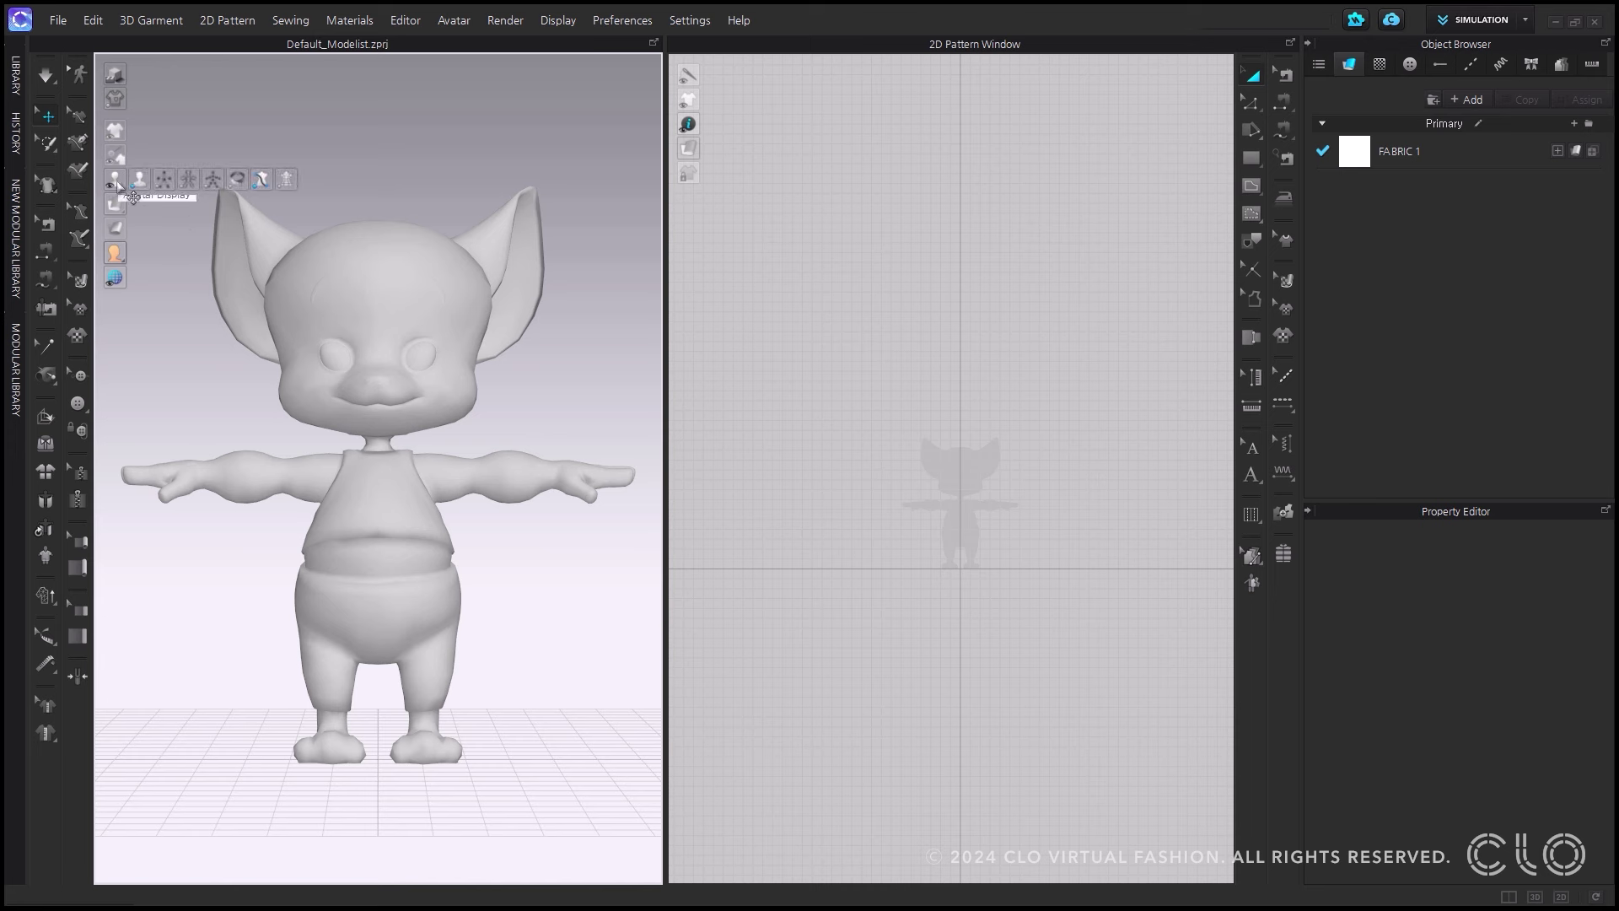
left_click(288, 180)
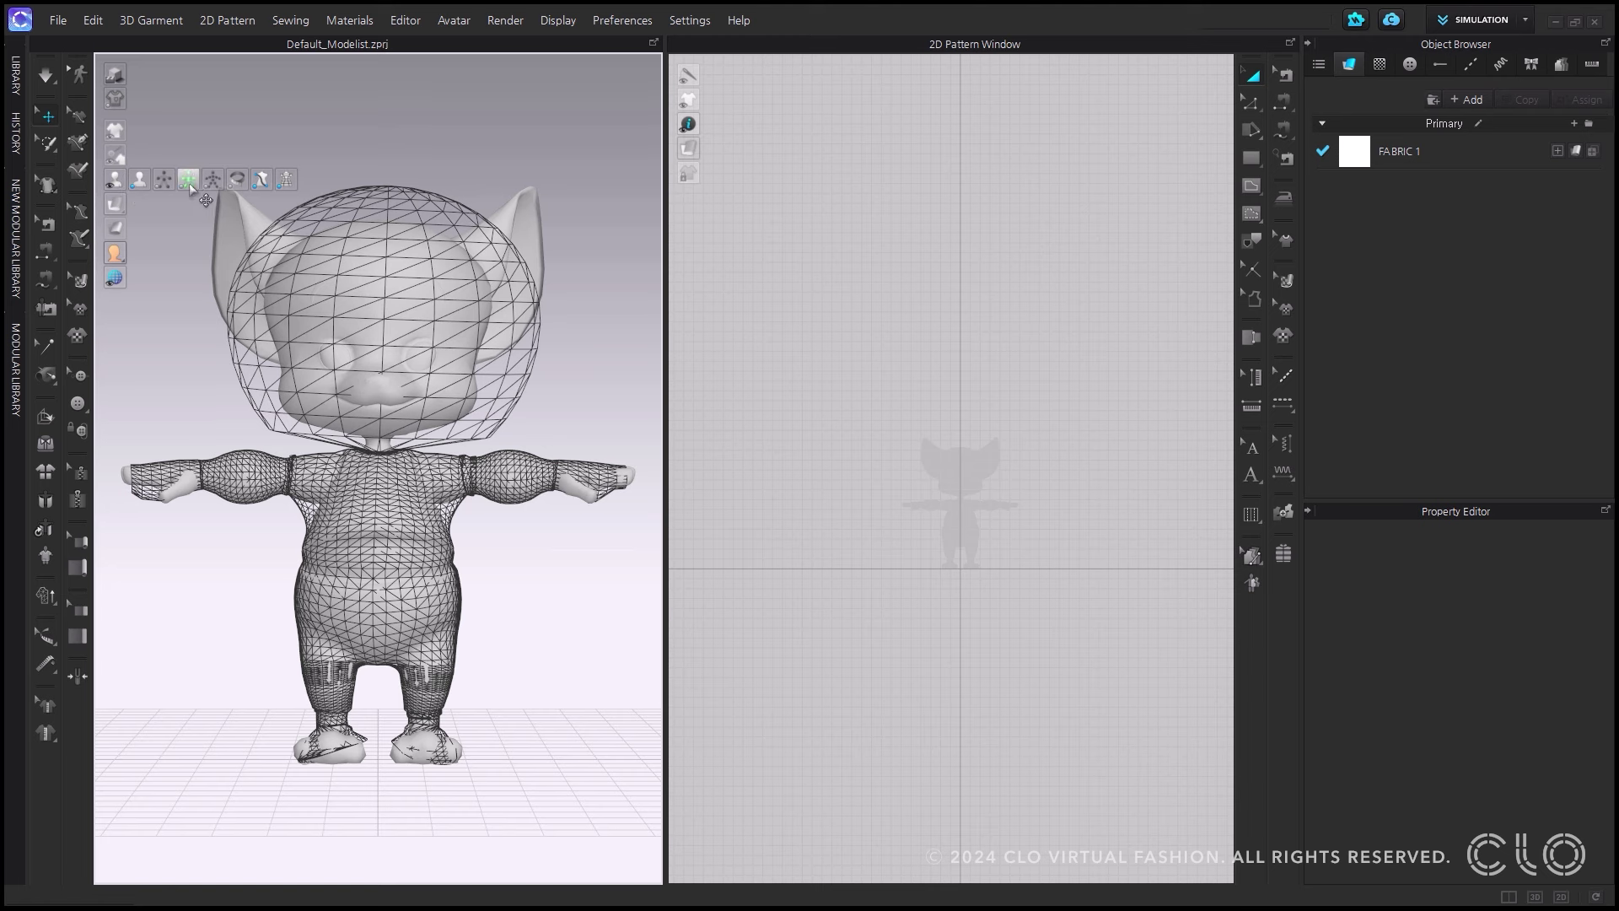
left_click(286, 181)
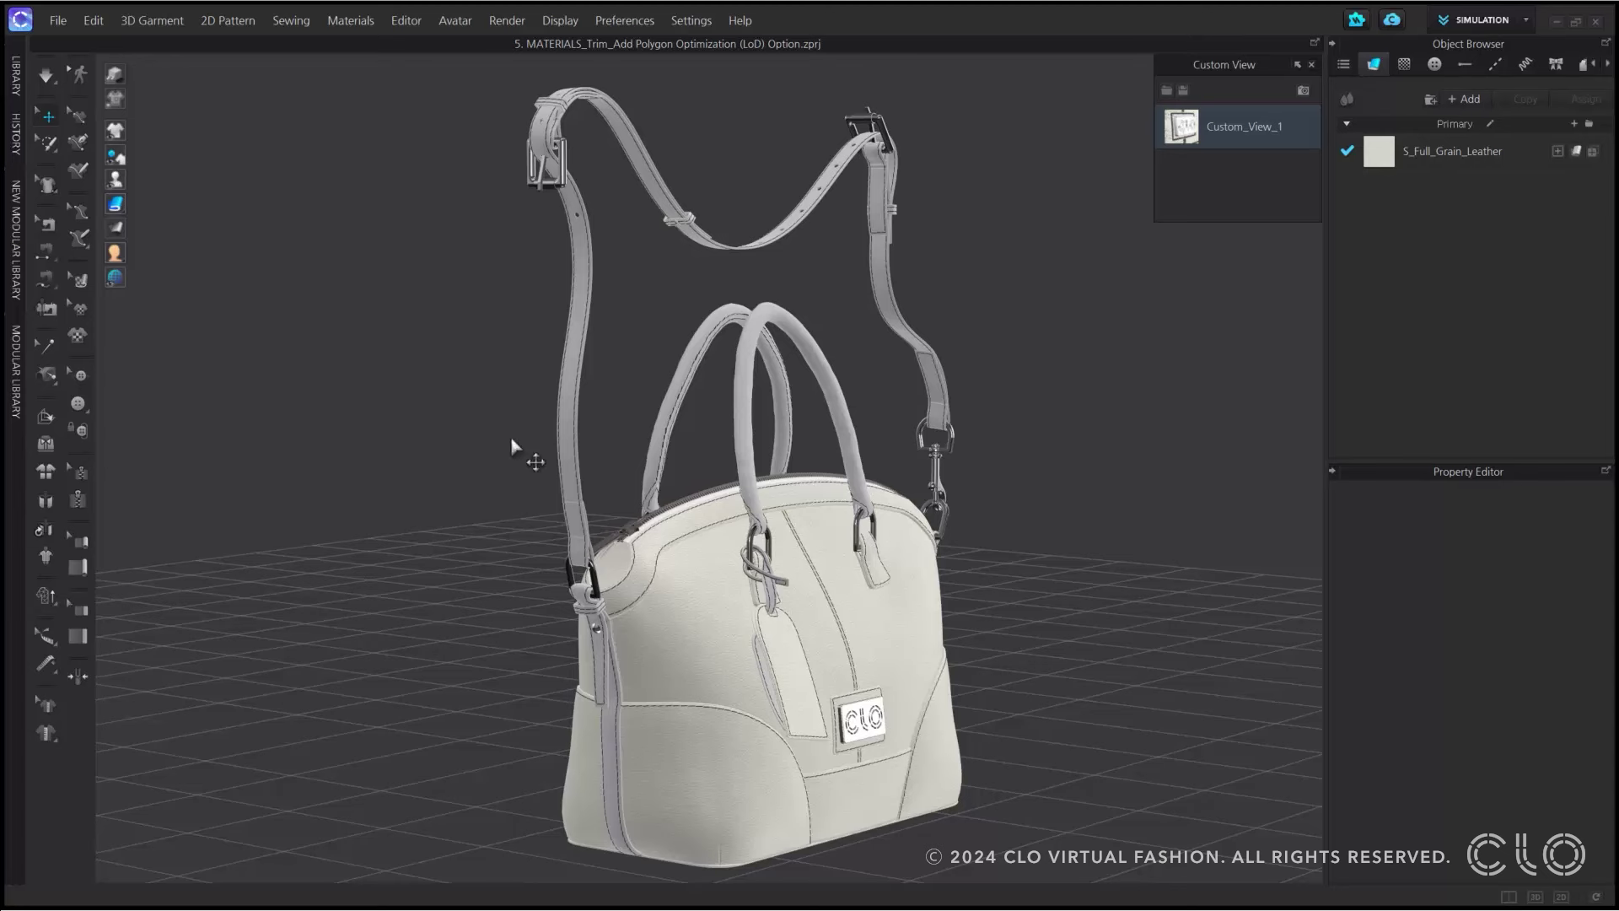
Display the handbag as a mesh and select the CLO Plate trim
mouse_move(117, 211)
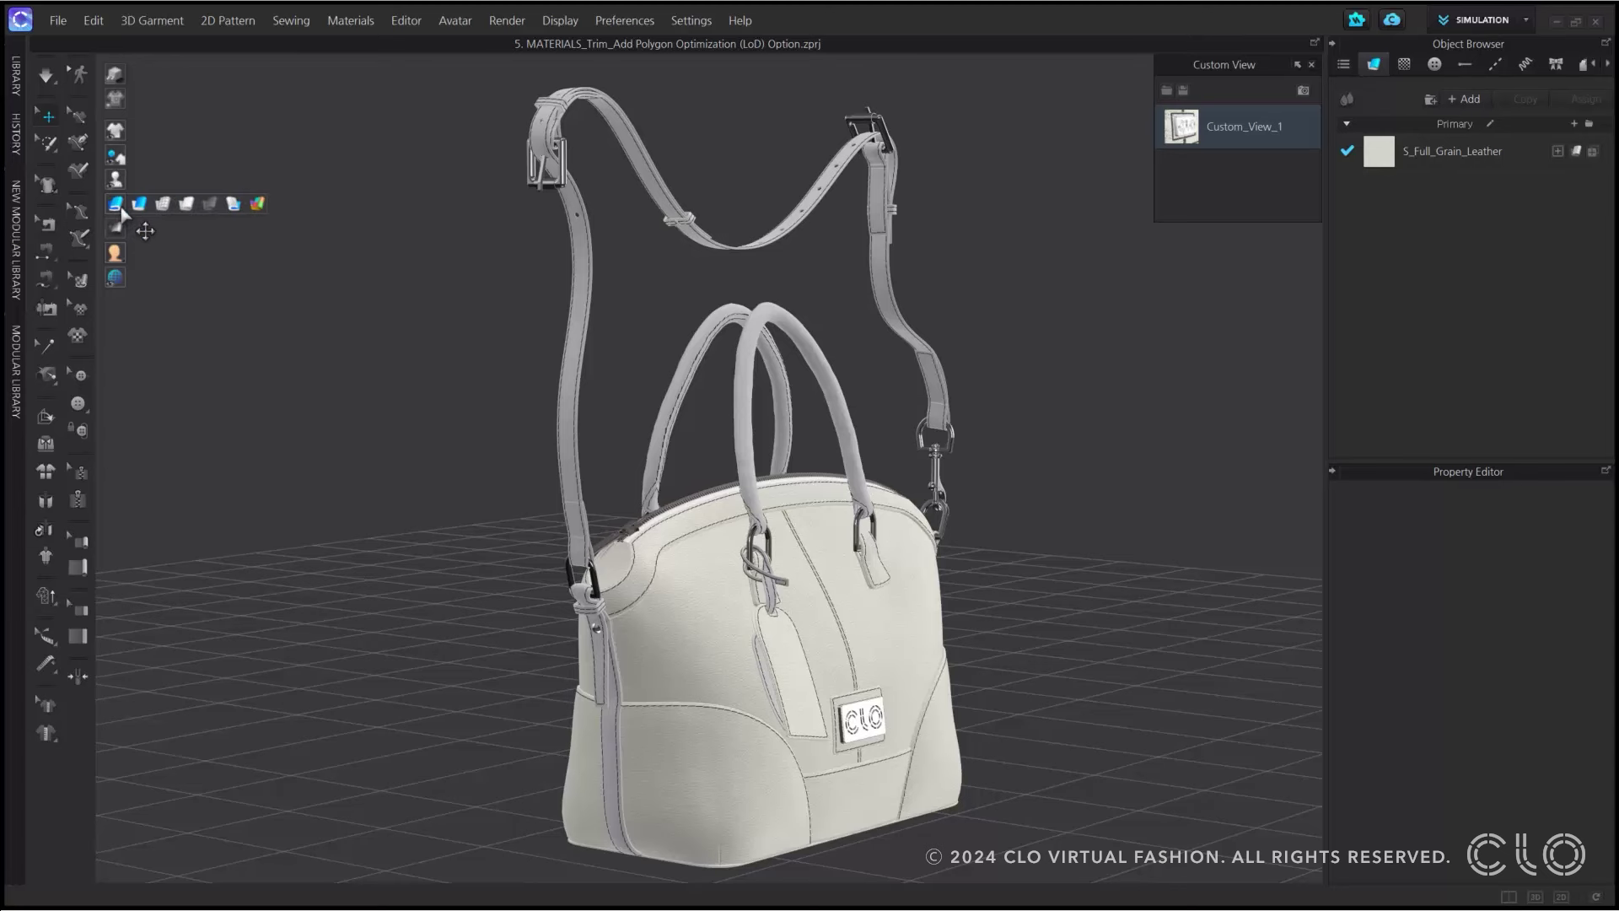
left_click(165, 208)
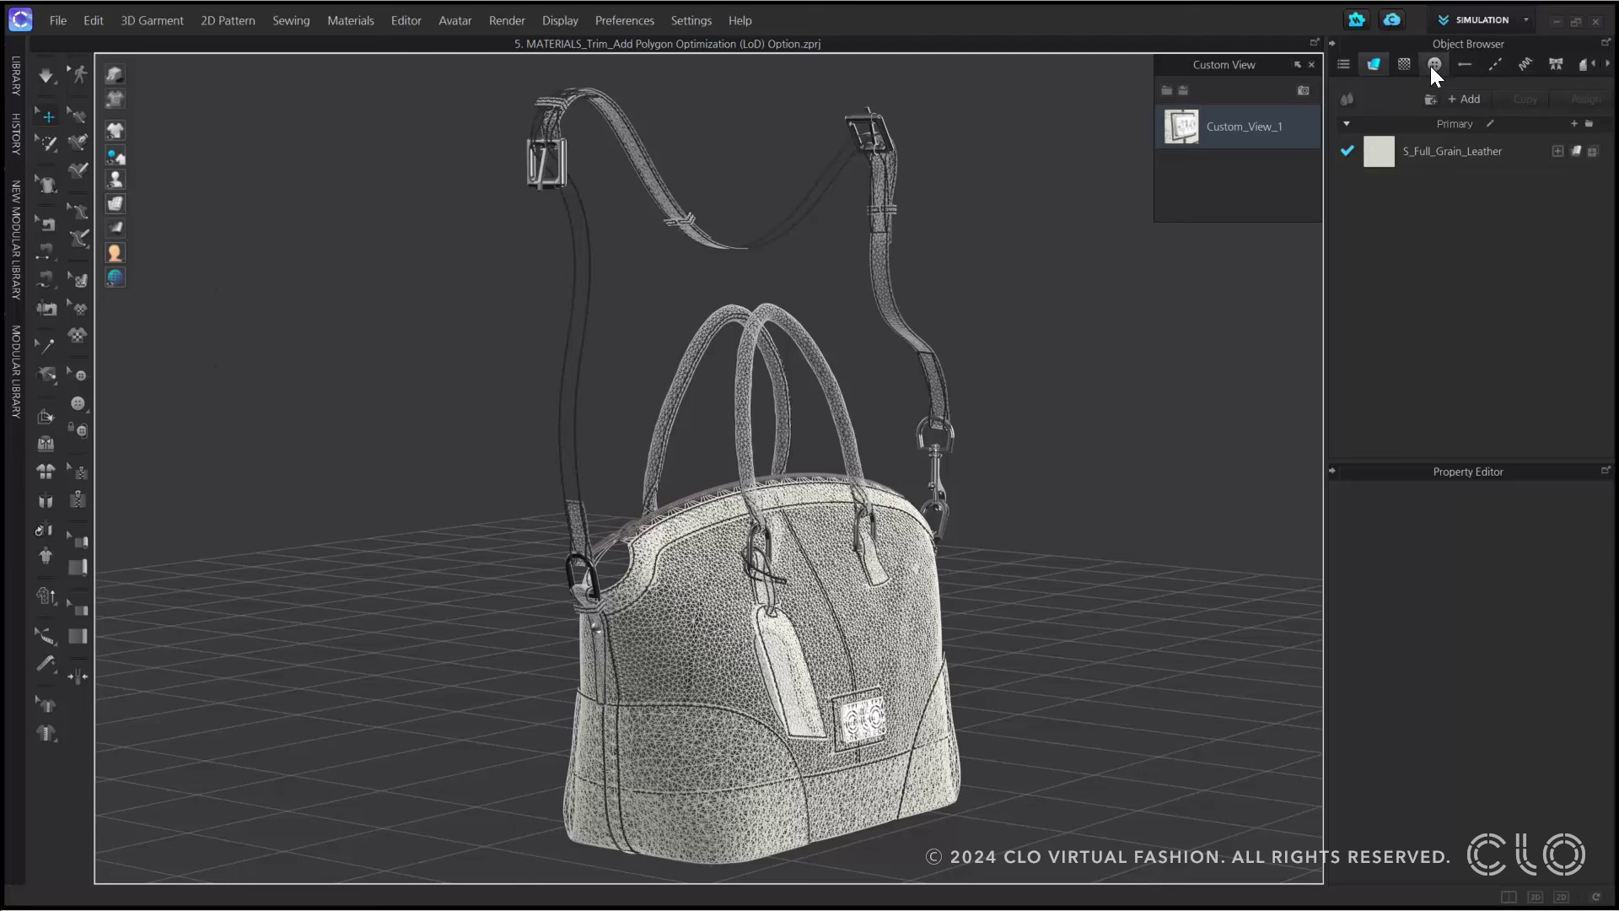
left_click(1556, 64)
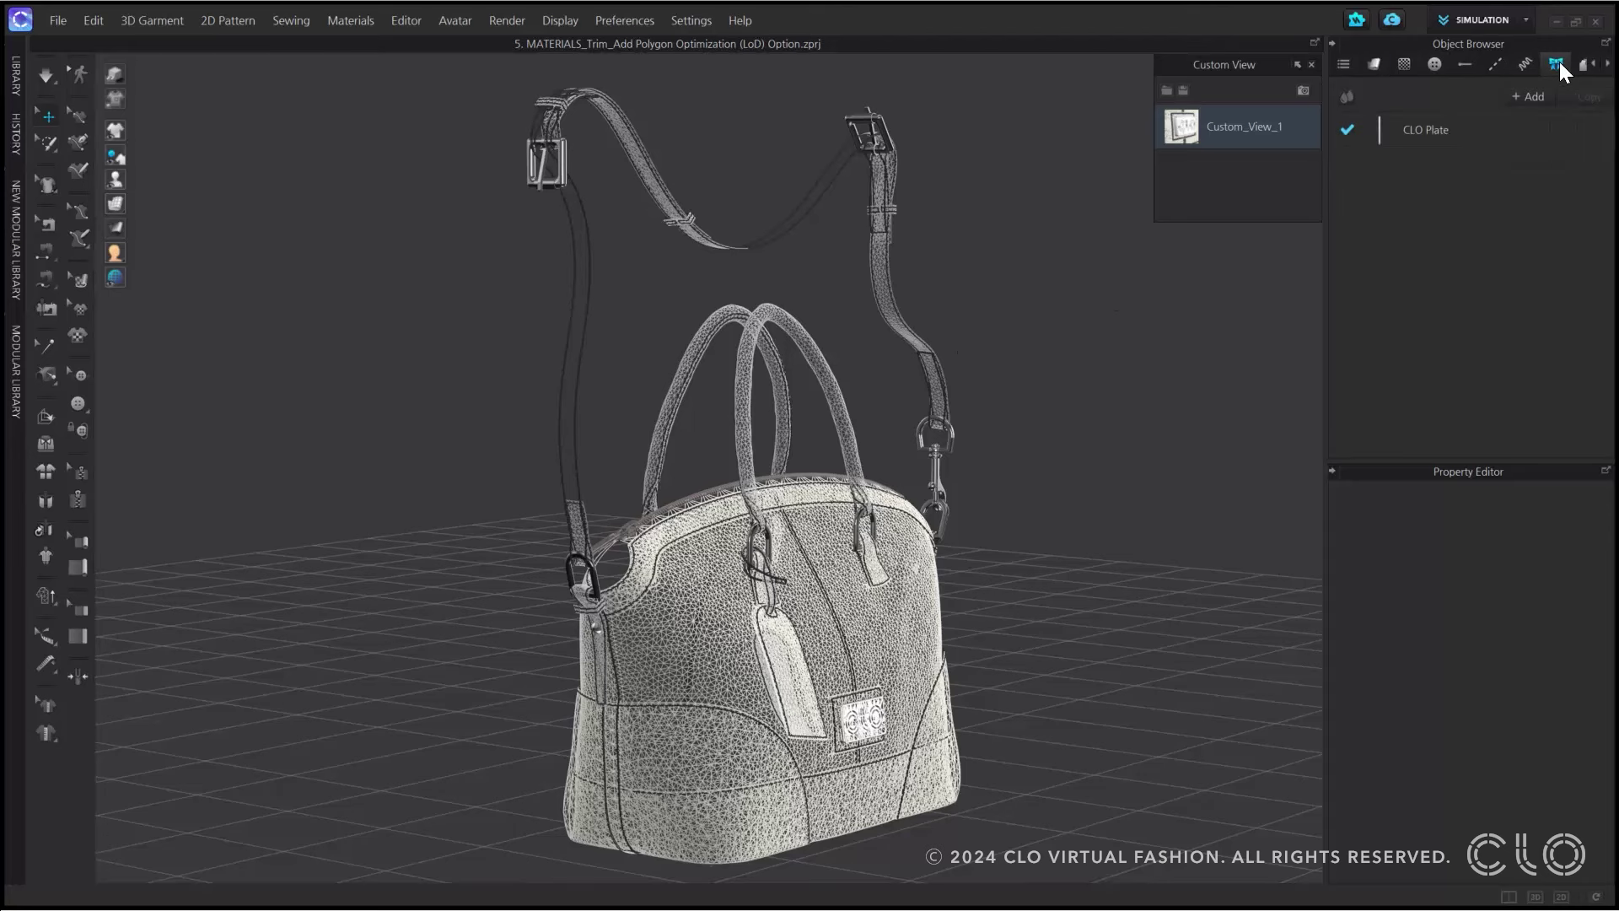
left_click(1464, 133)
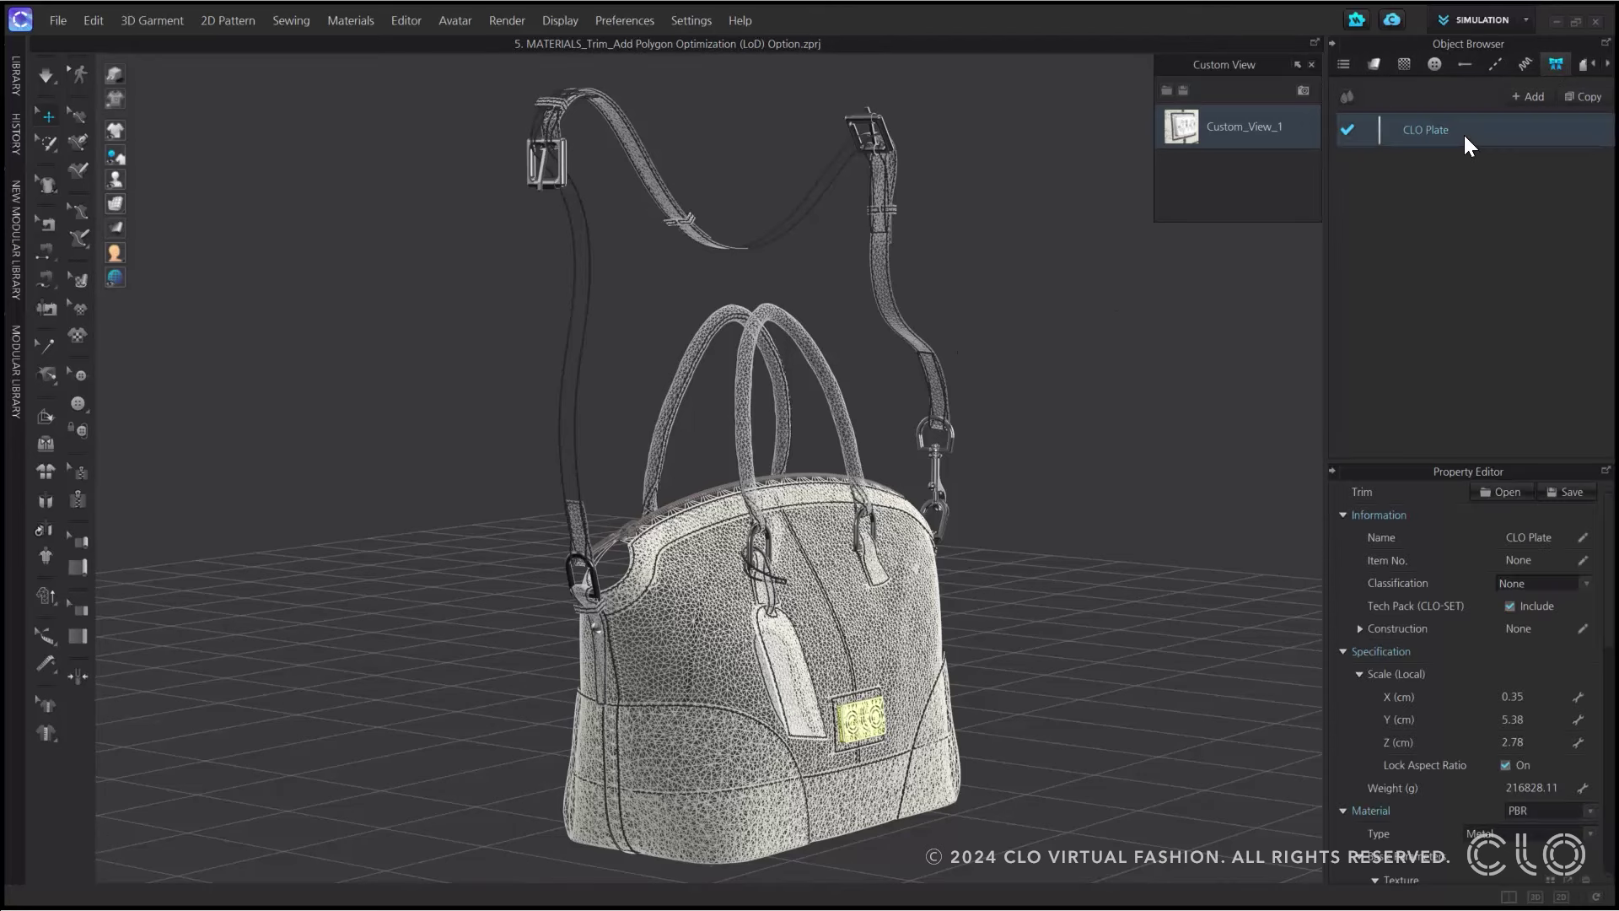
Keep the CLO Plate's Polygon Optimization on Mesh and bring up the close-up saved as Custom_View_1
scroll(1449, 701, "down", 10)
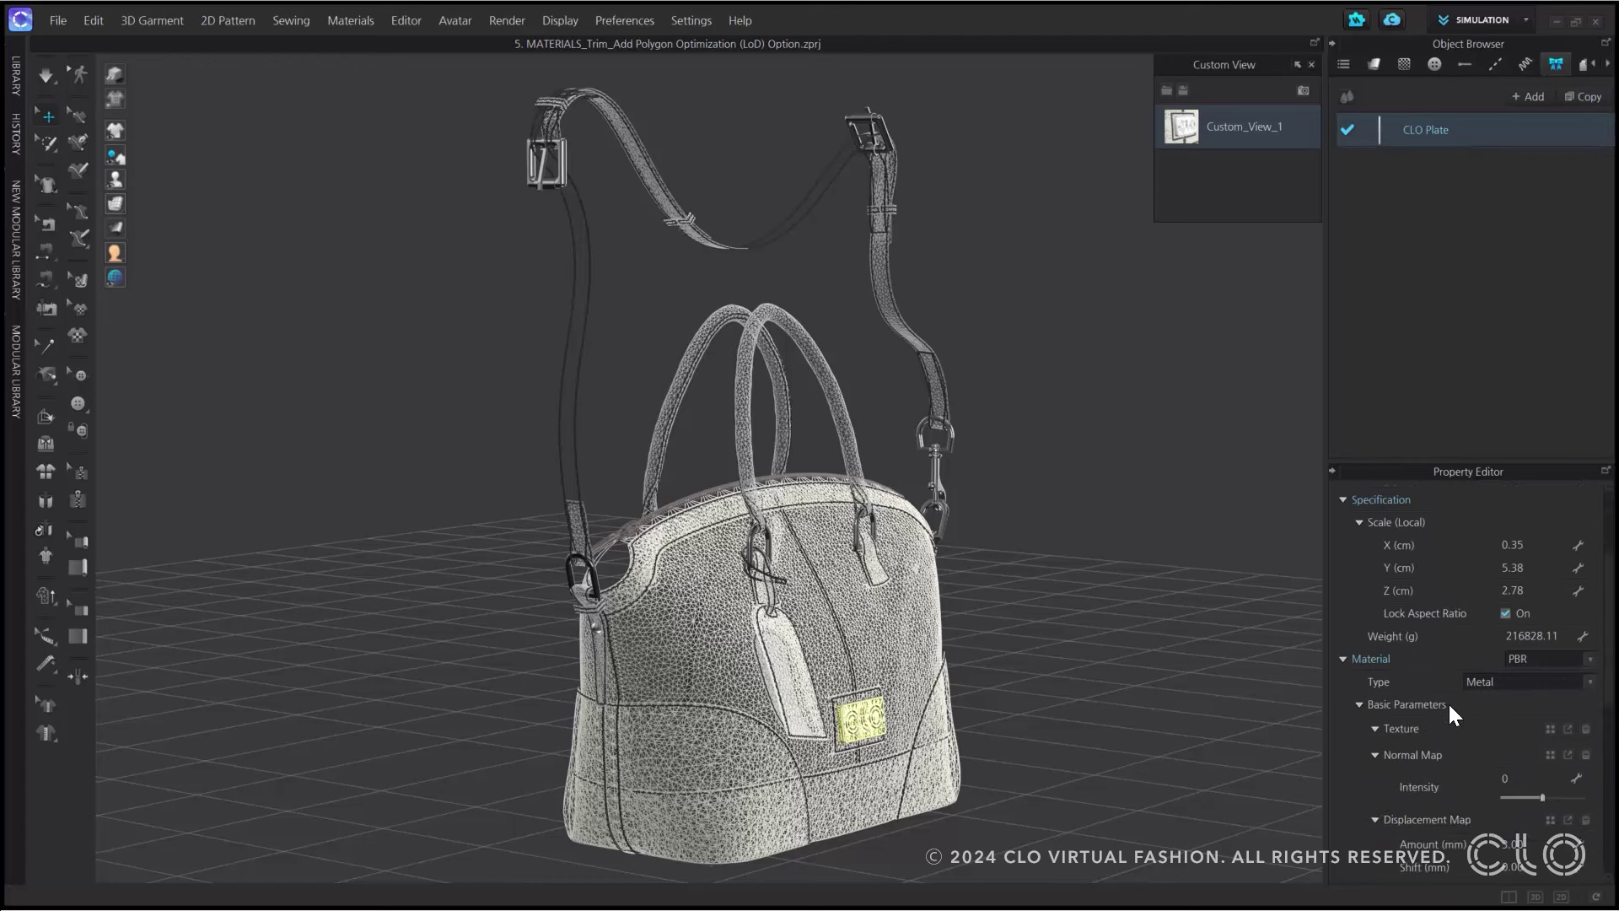
scroll(1449, 707, "down", 3)
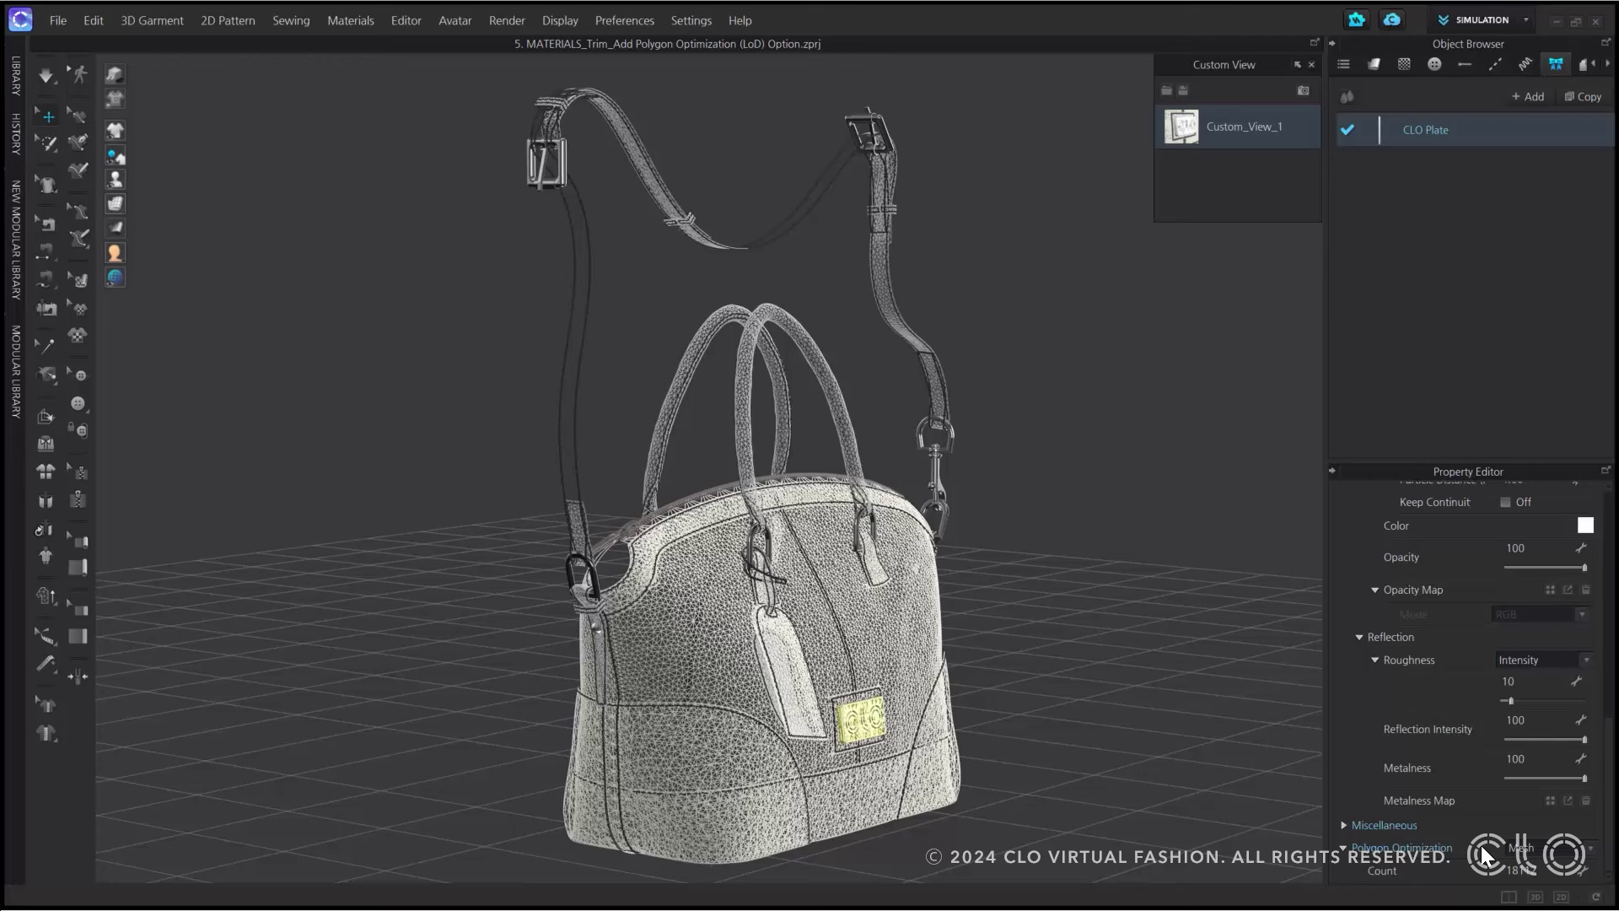
left_click(1589, 848)
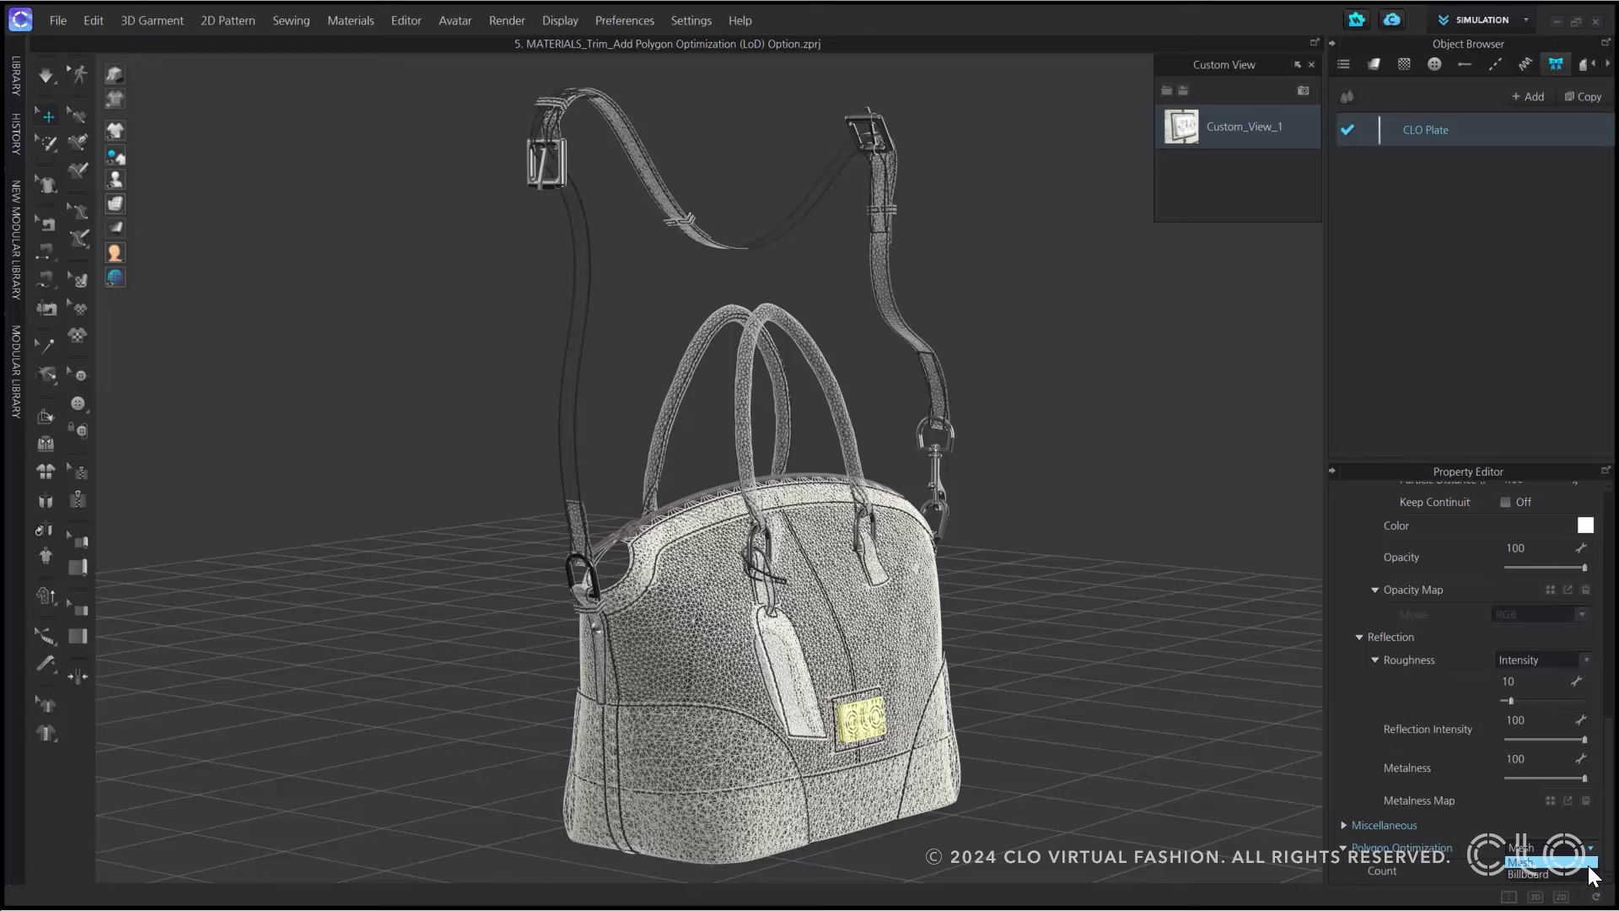
left_click(1590, 865)
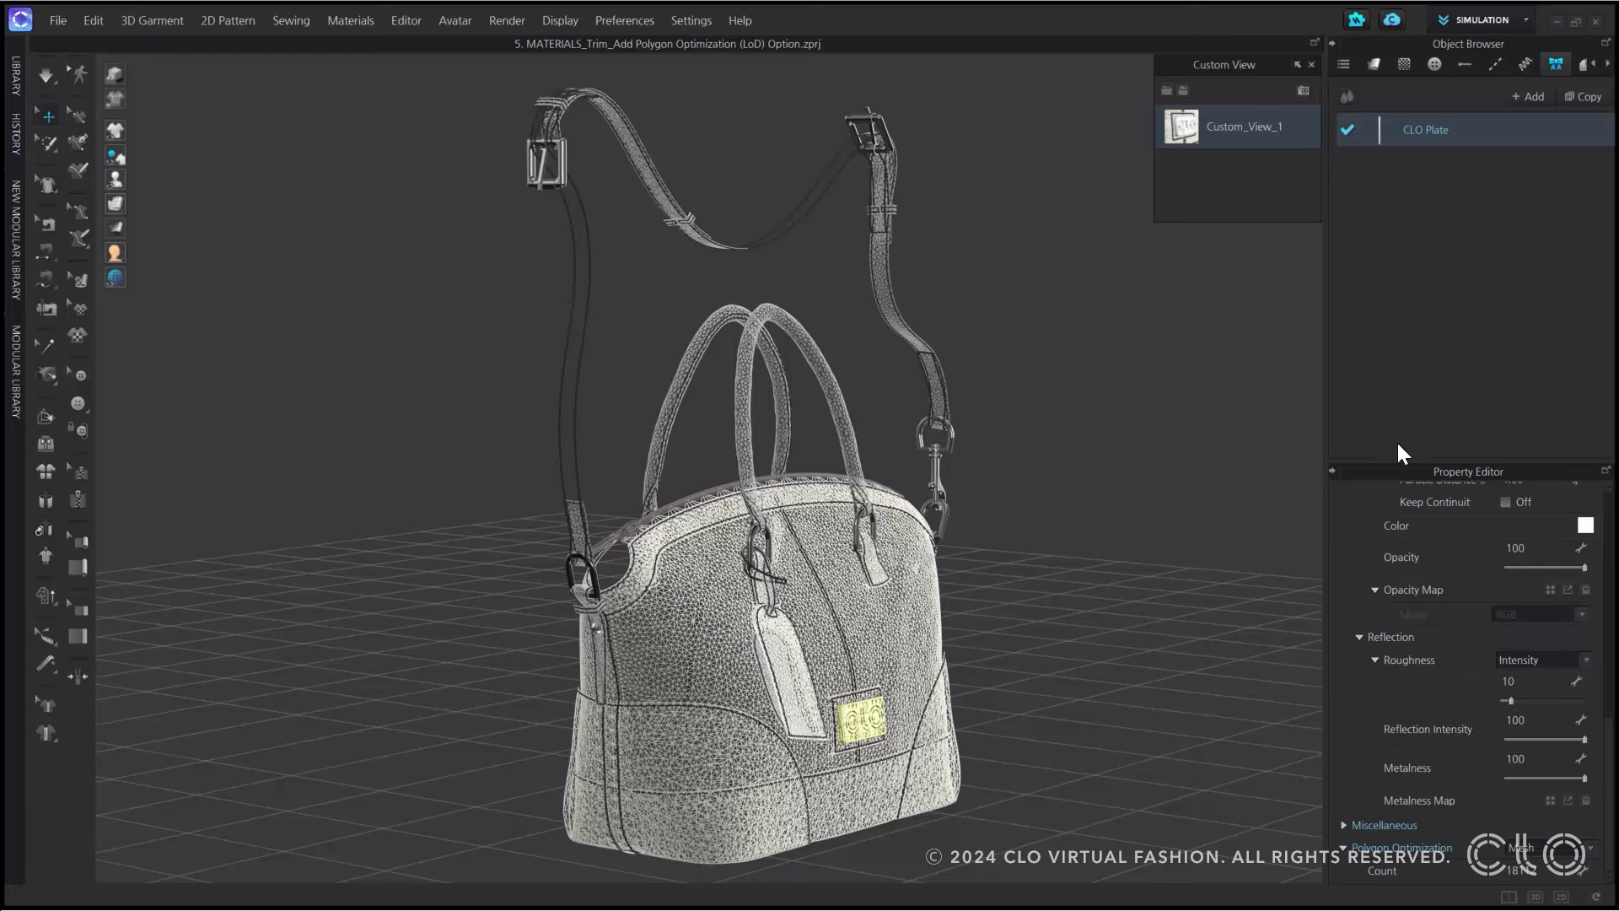
left_click(1185, 128)
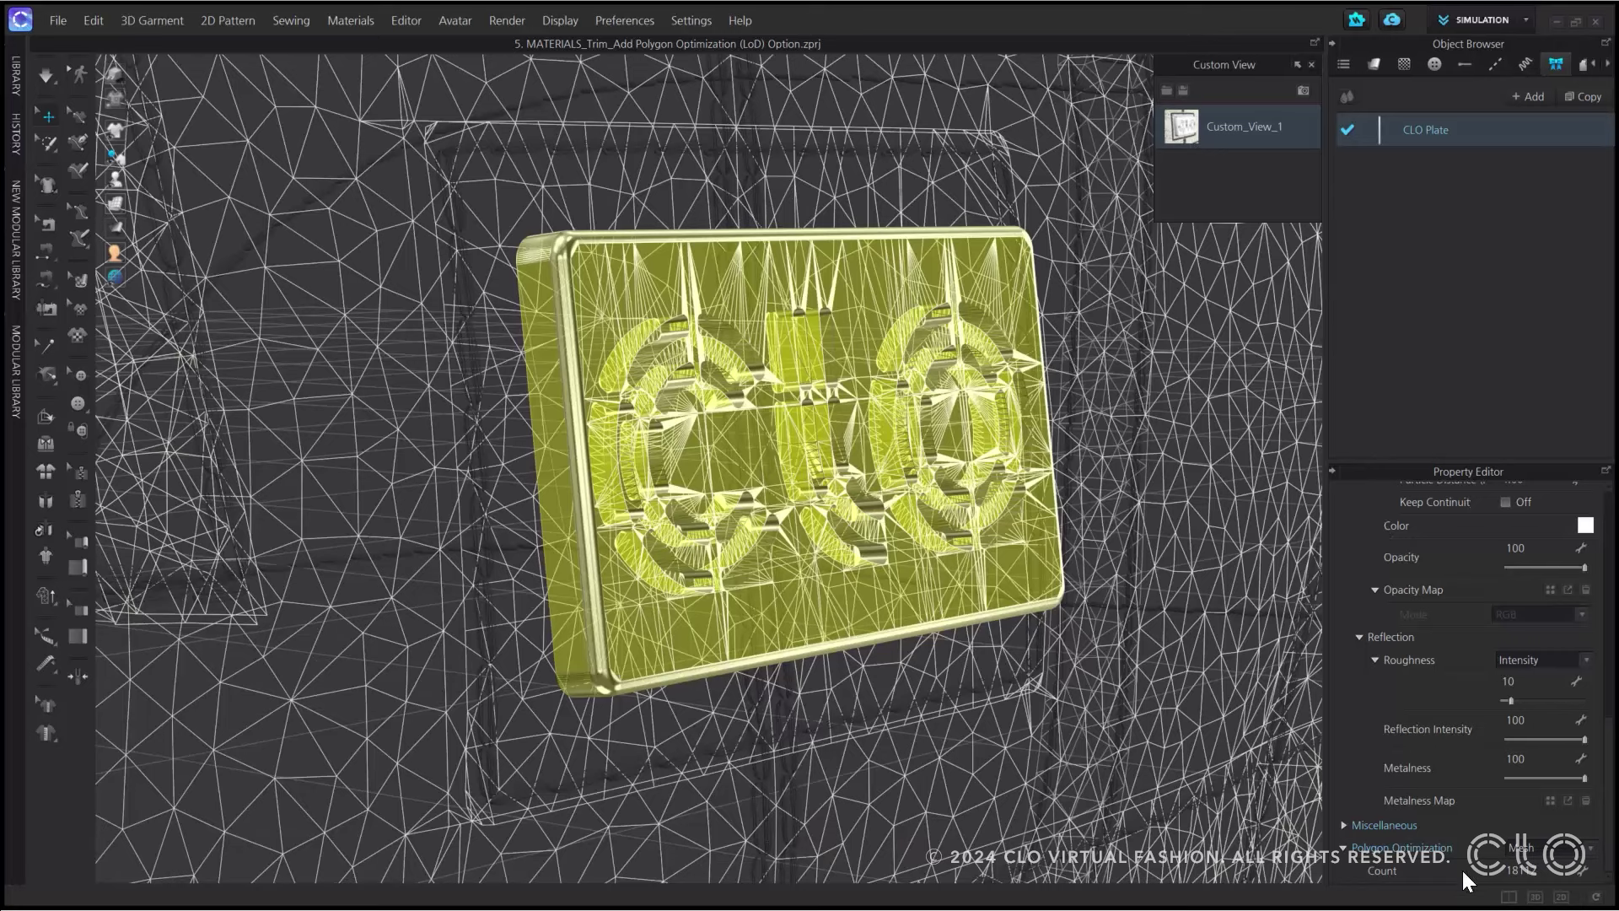
Set the CLO Plate trim's Polygon Optimization count to 5000
double_click(1552, 876)
type("5000")
key("Return")
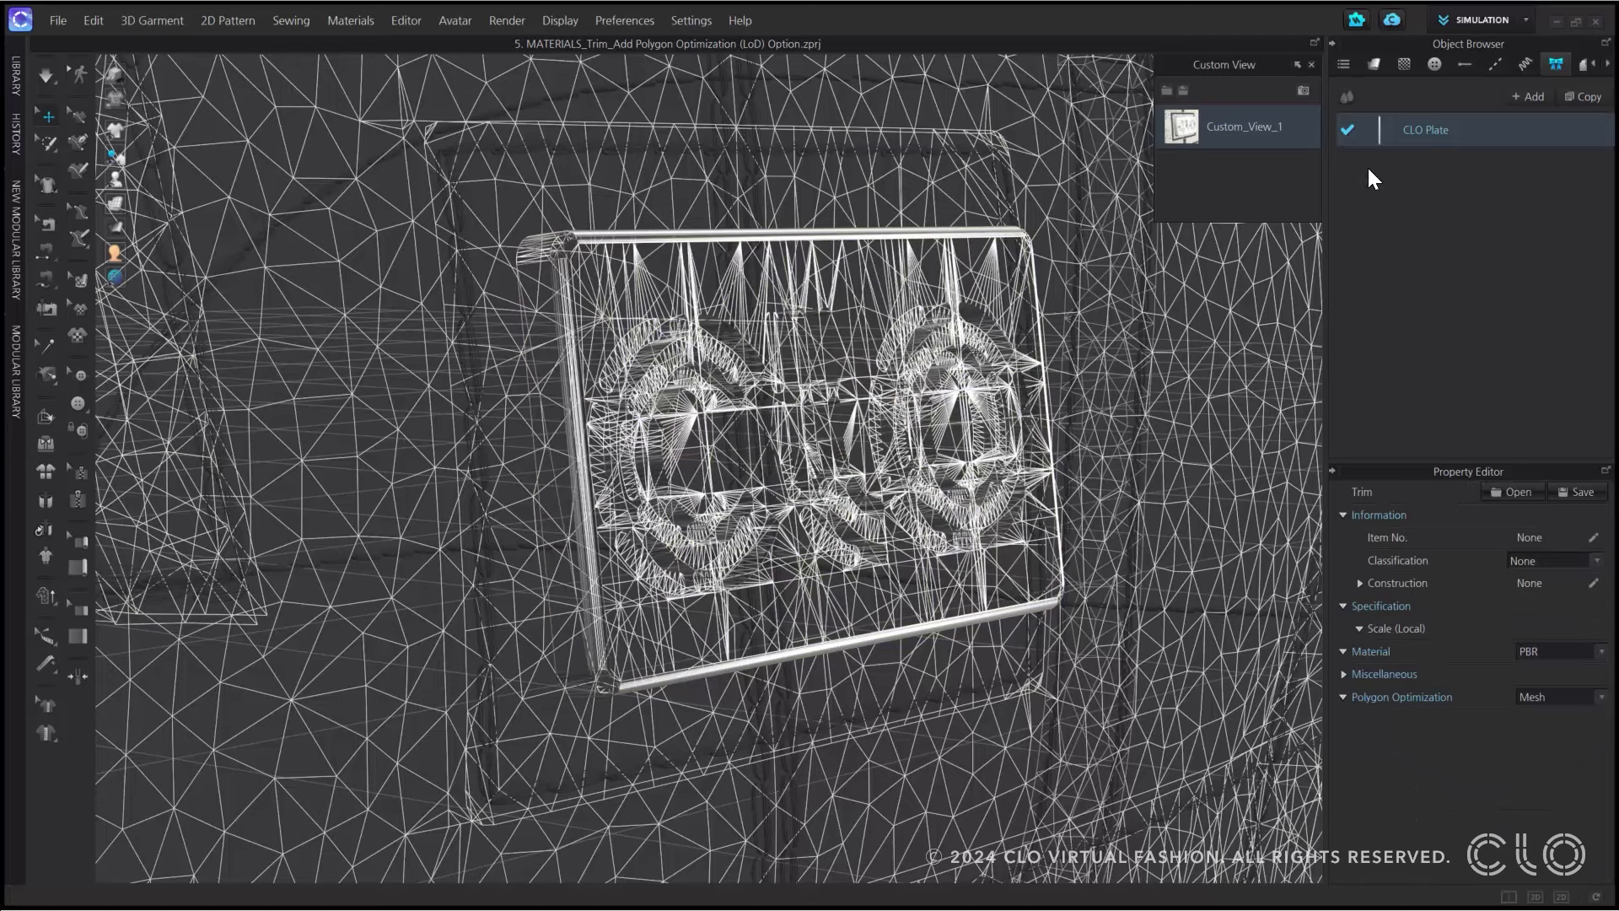
Reduce the CLO Plate trim's Polygon Optimization count to 800
left_click(1388, 141)
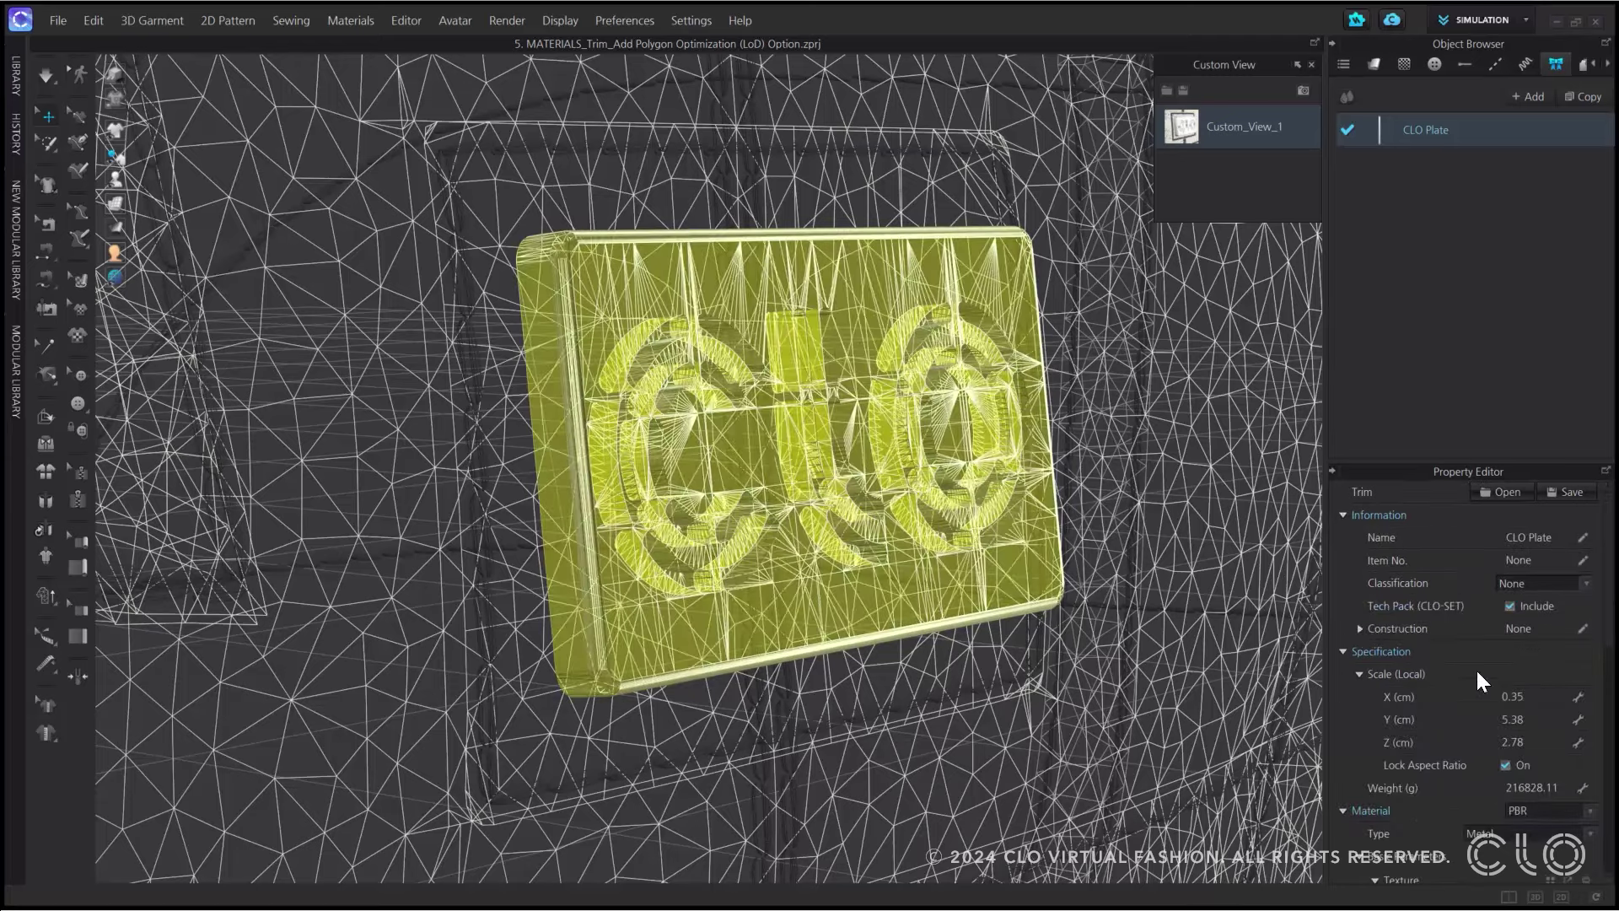
scroll(1469, 858, "down", 10)
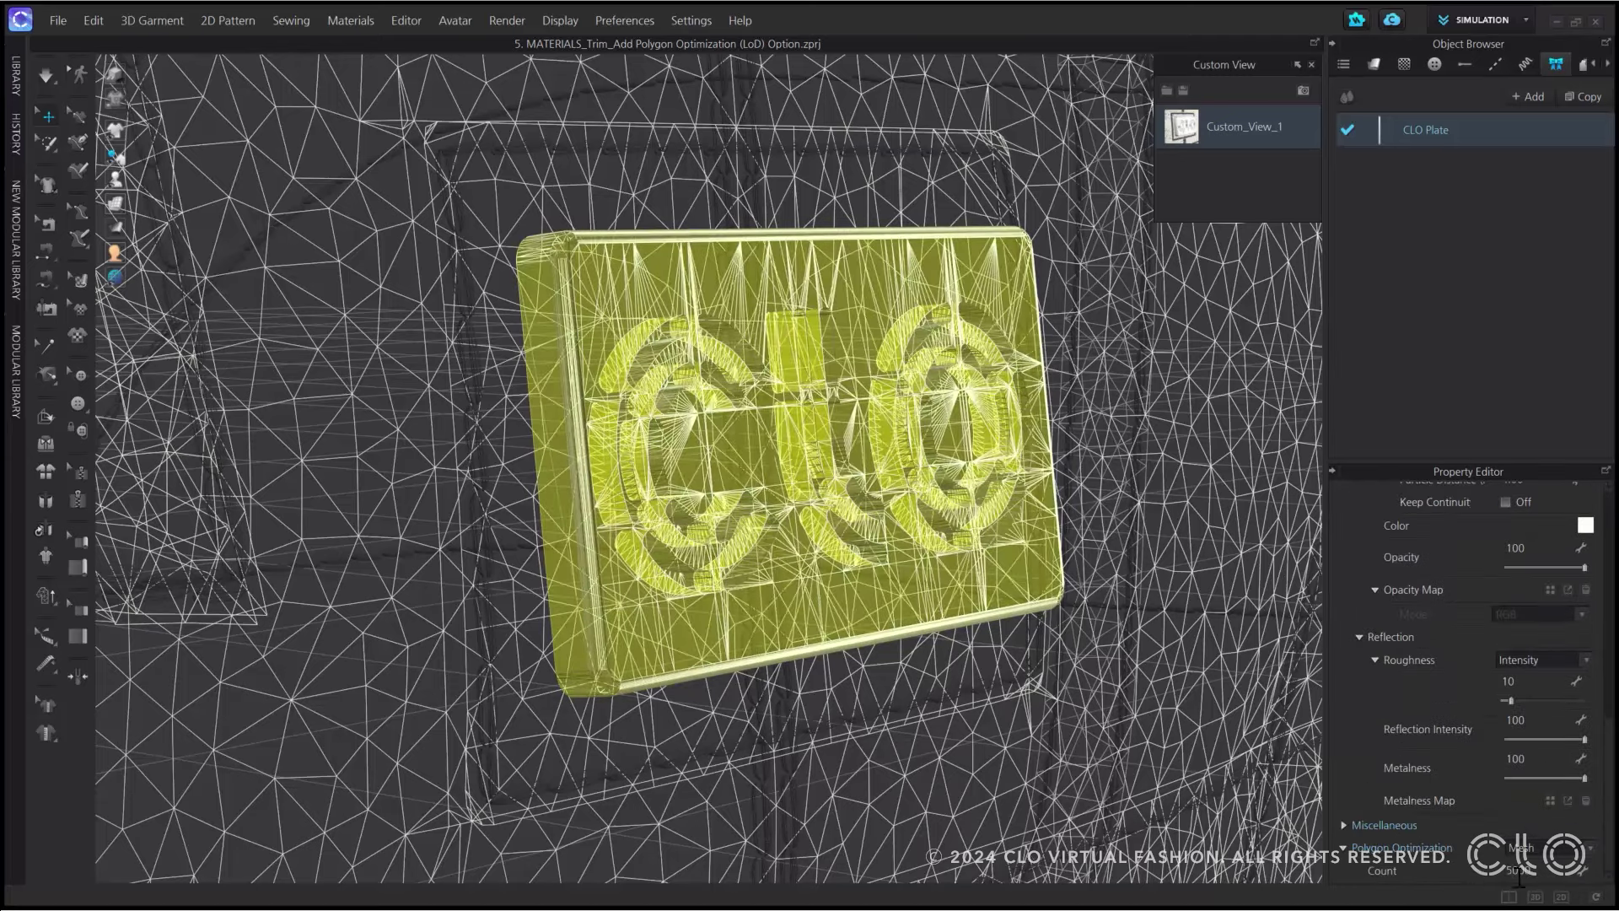
double_click(1528, 870)
type("200")
key("Return")
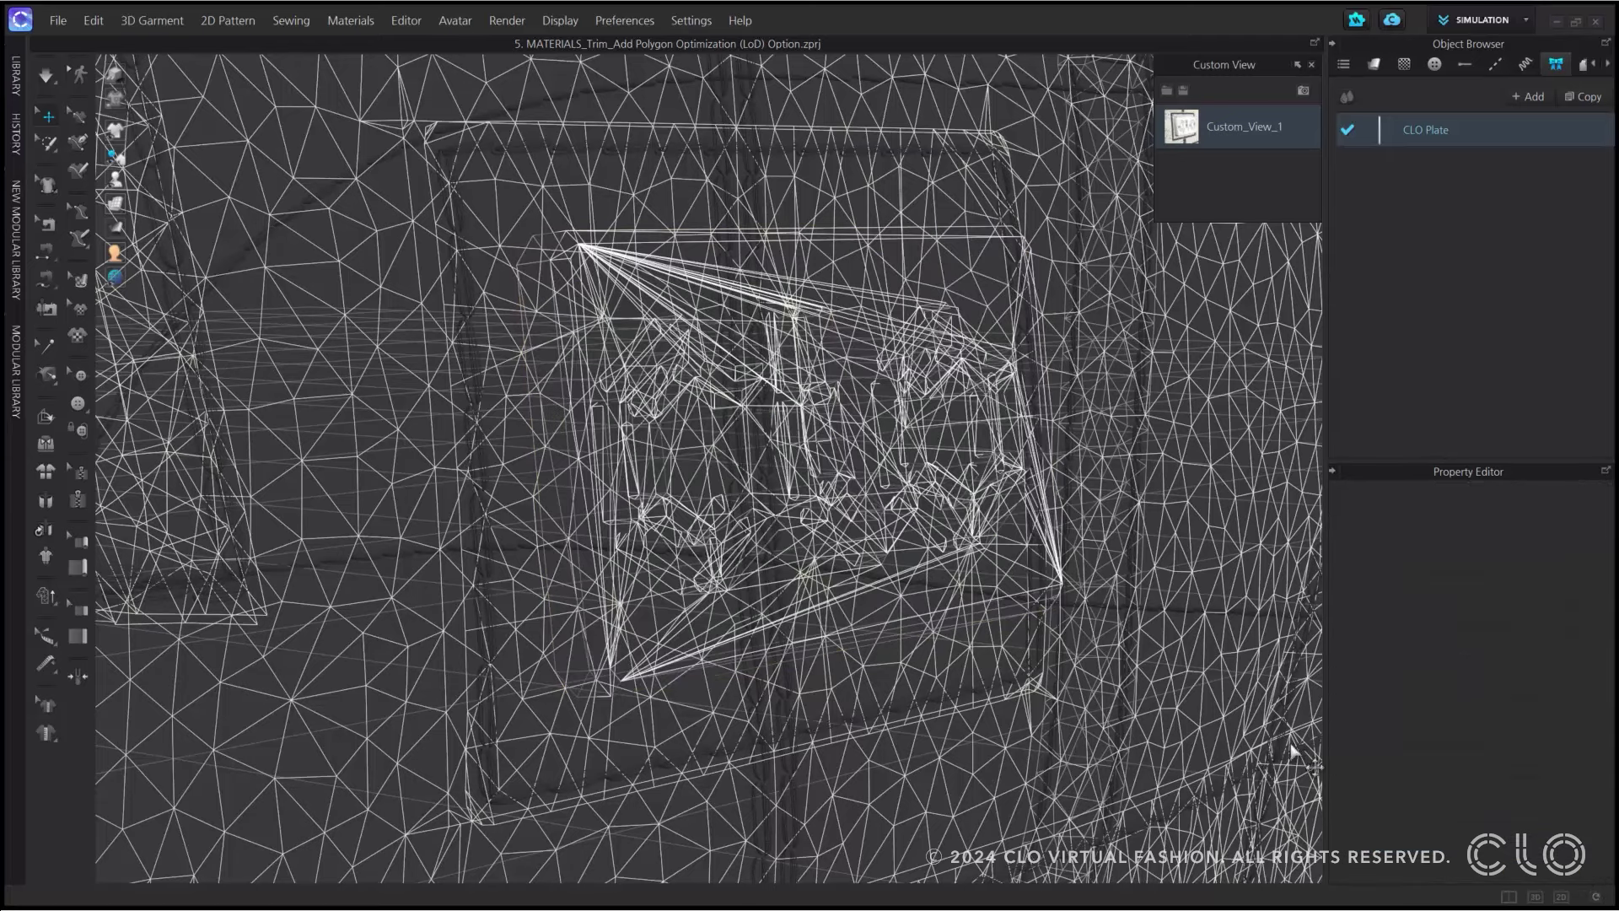
Switch the handbag display to the textured surface and set the CLO Plate's polygon count to 18112
mouse_move(116, 205)
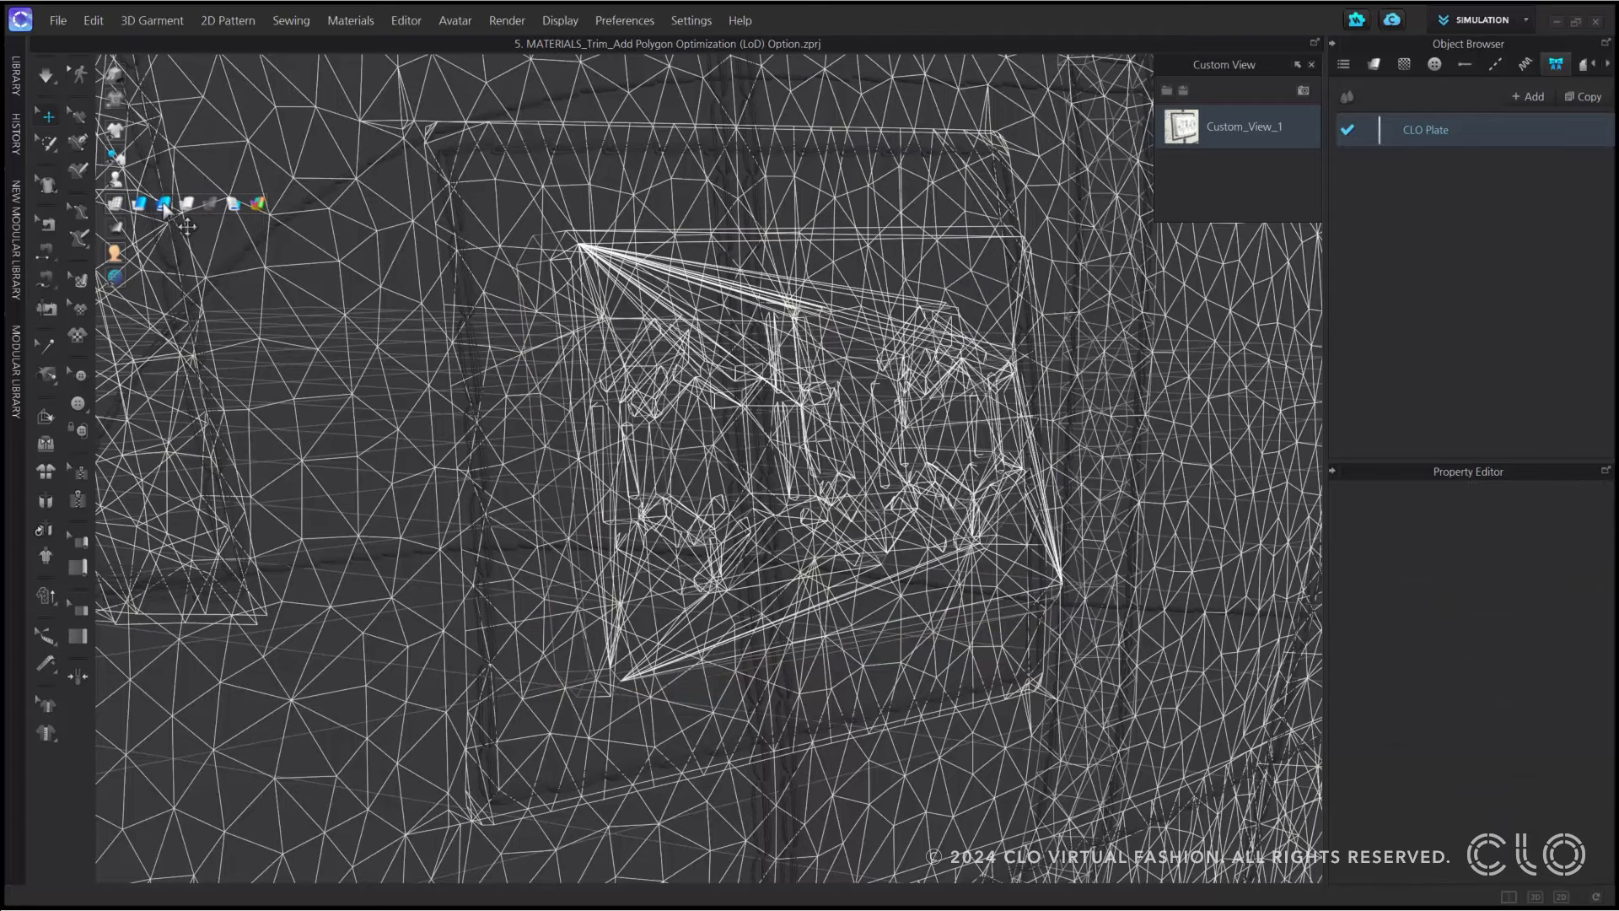
left_click(167, 206)
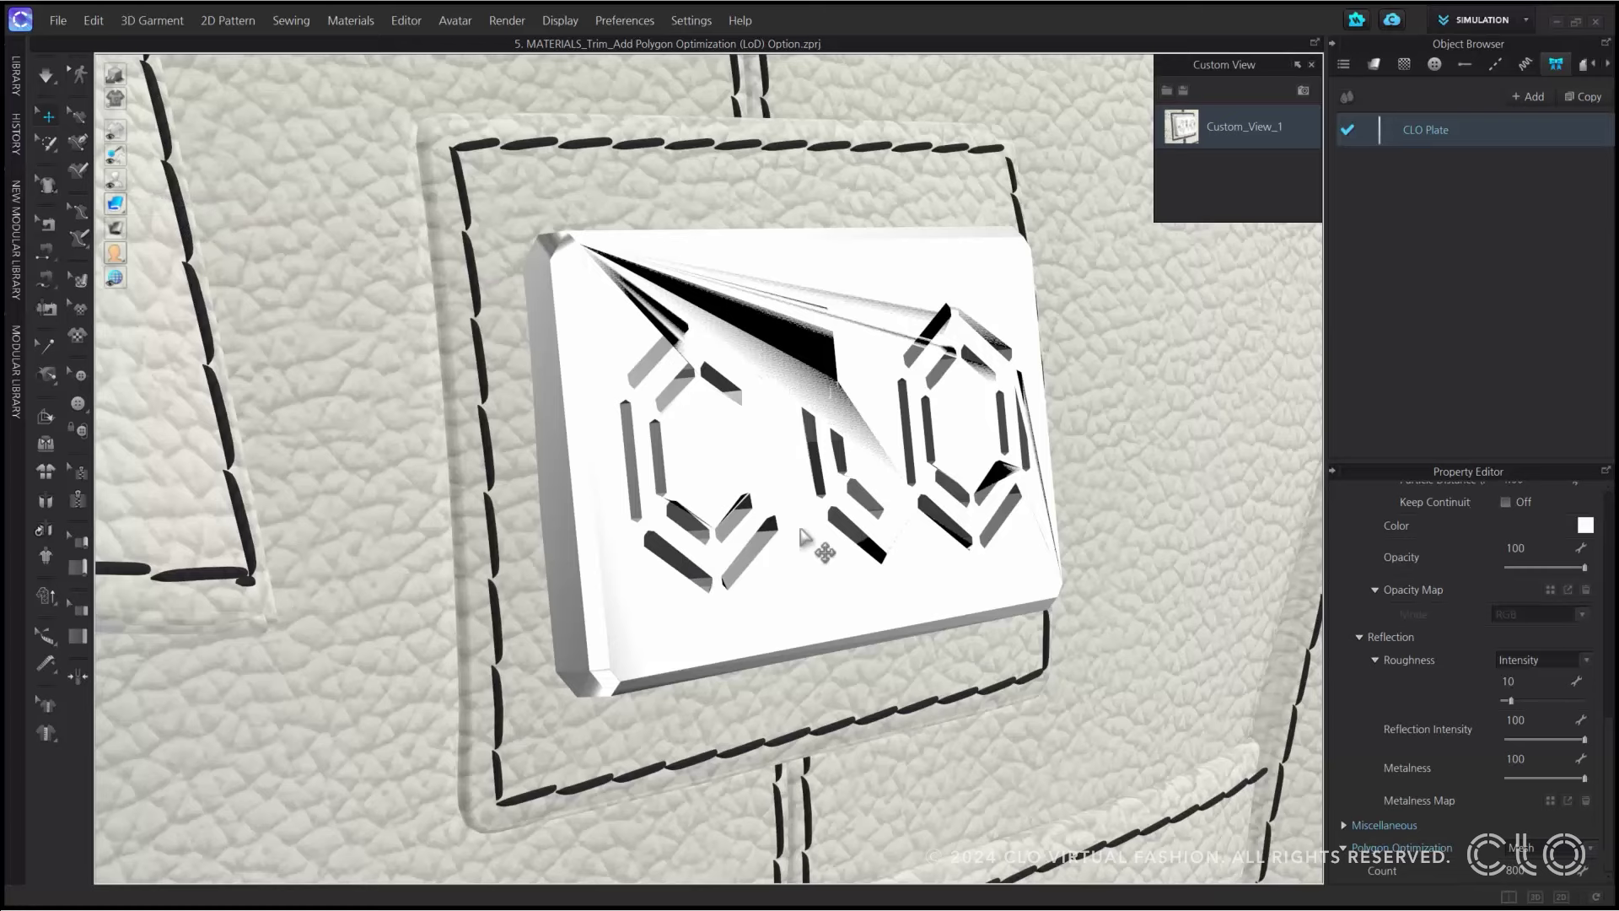
left_click(1425, 131)
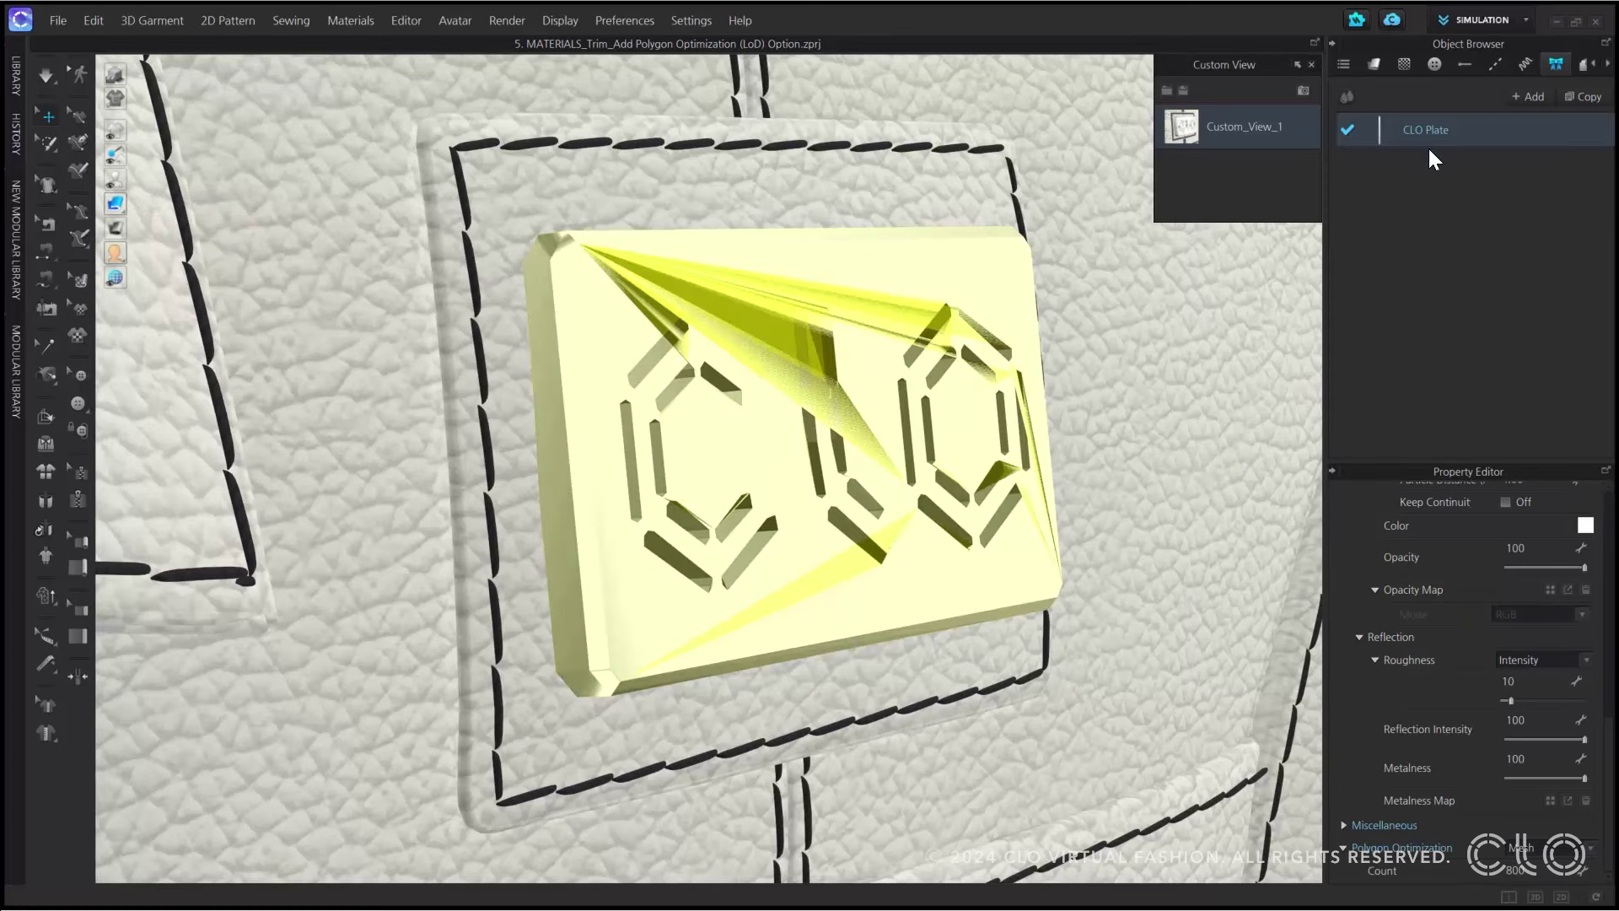
left_click(1549, 872)
type("5000")
key("Return")
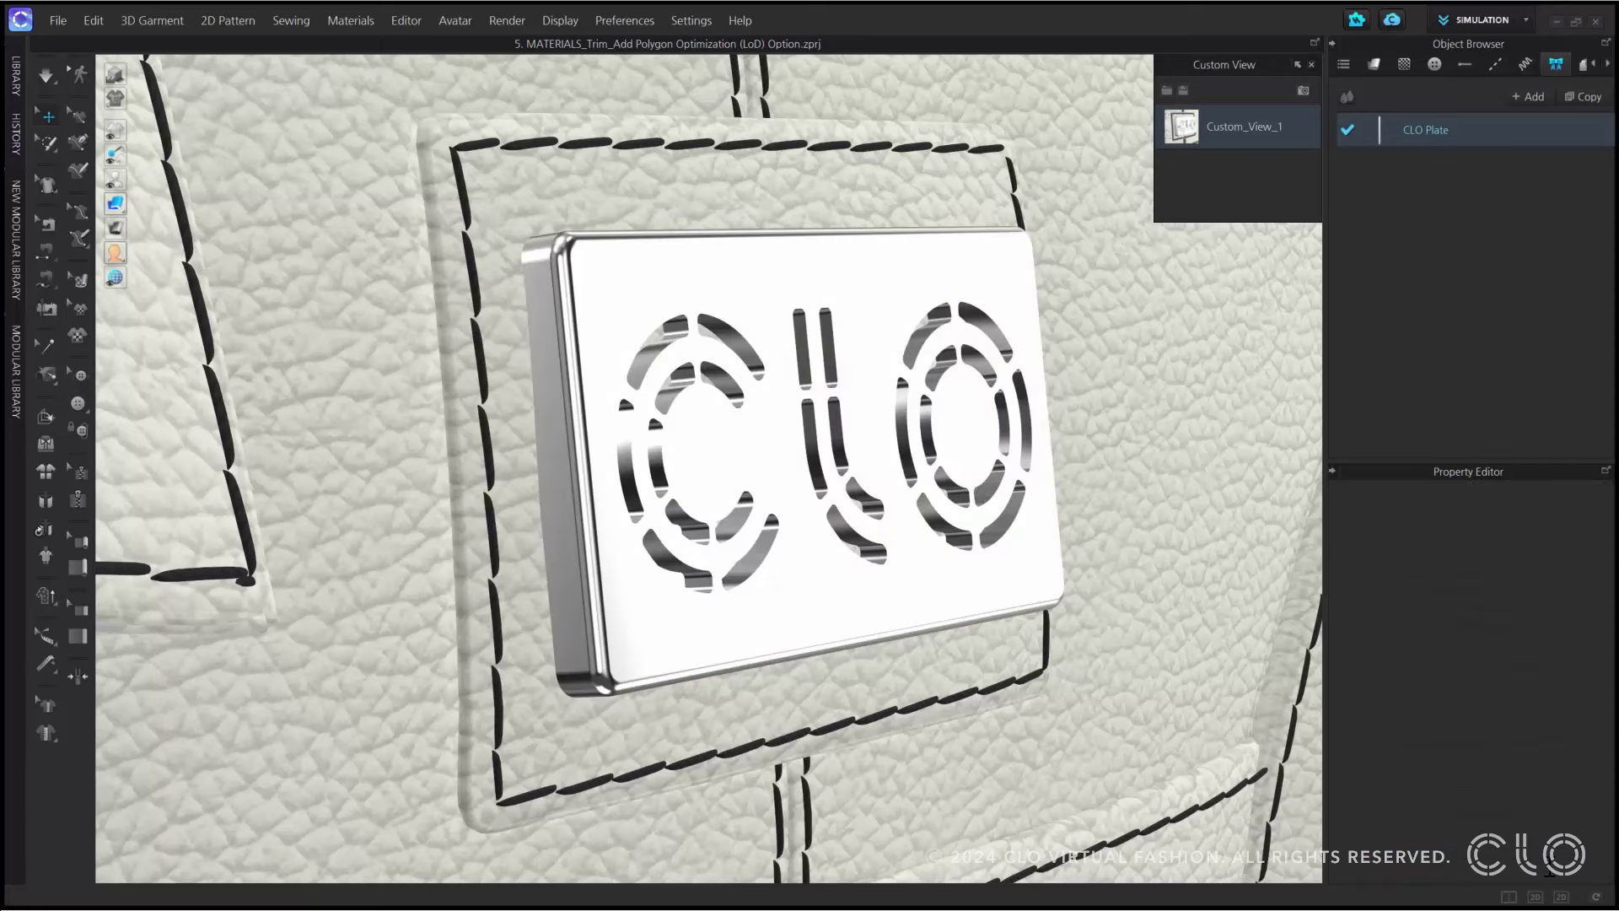
Set the CLO Plate trim's Polygon Optimization type to Billboard
left_click(1444, 128)
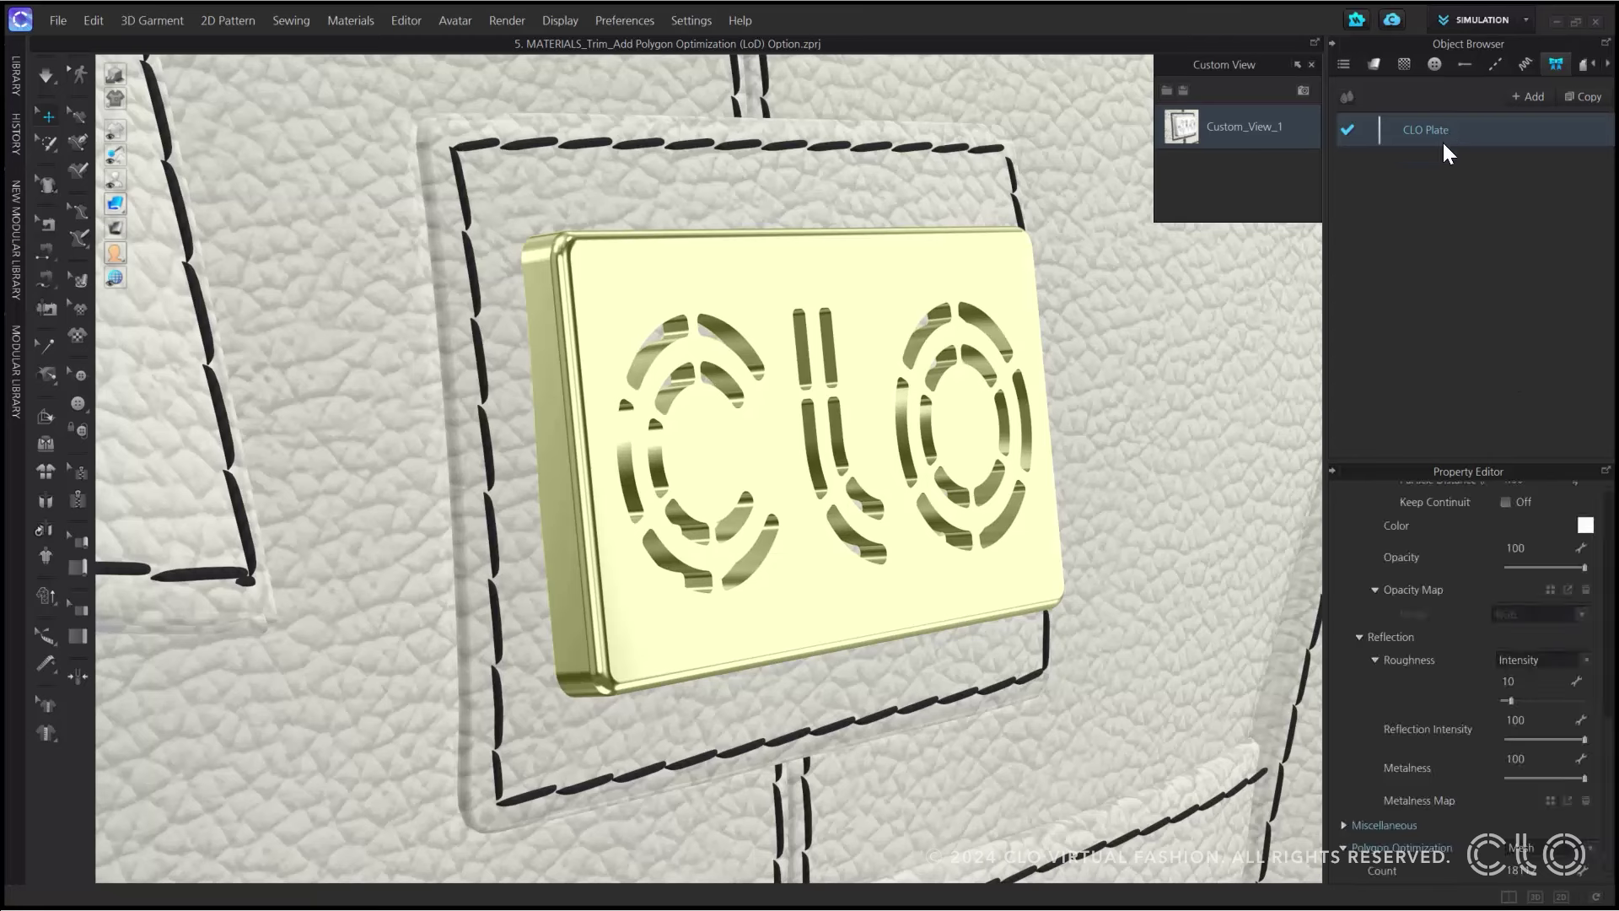
double_click(1556, 879)
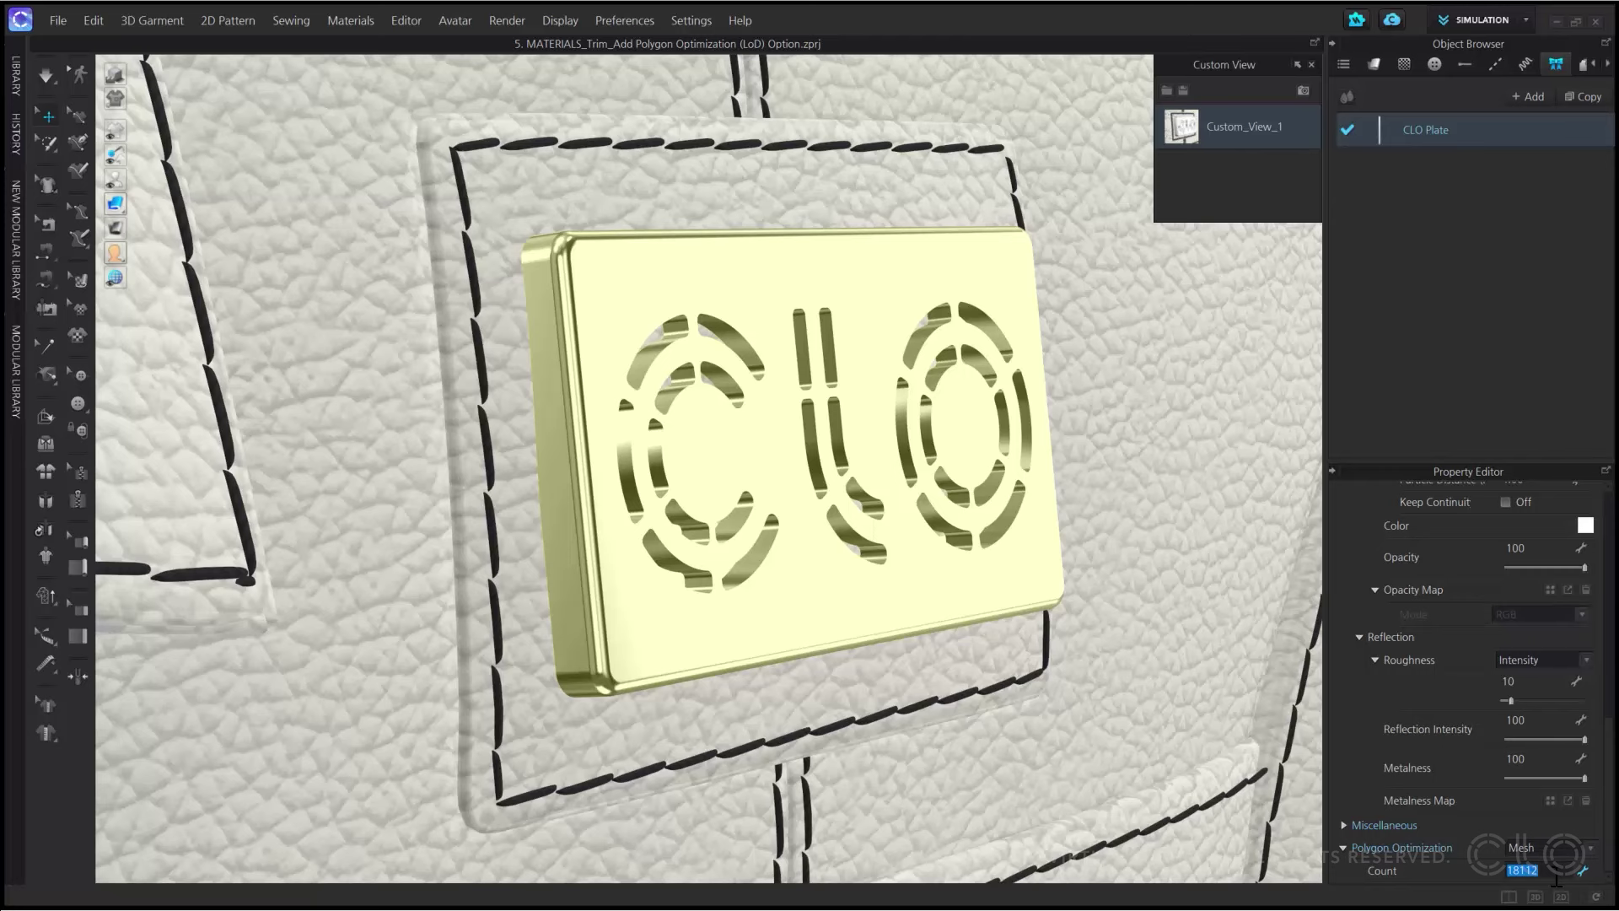
left_click(1587, 848)
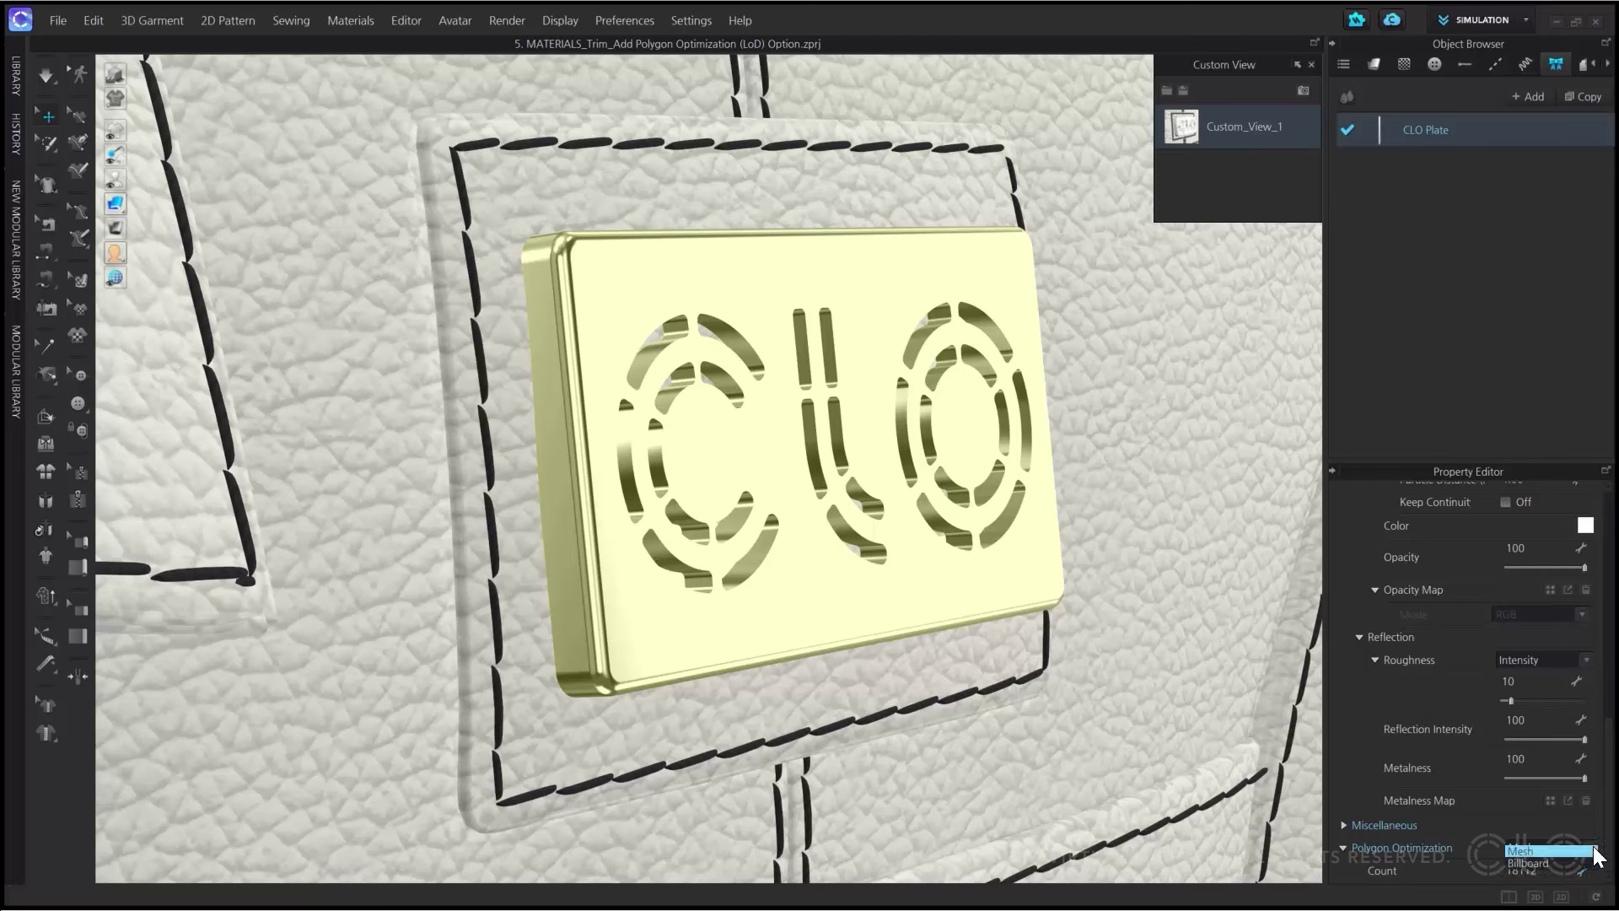
left_click(1544, 862)
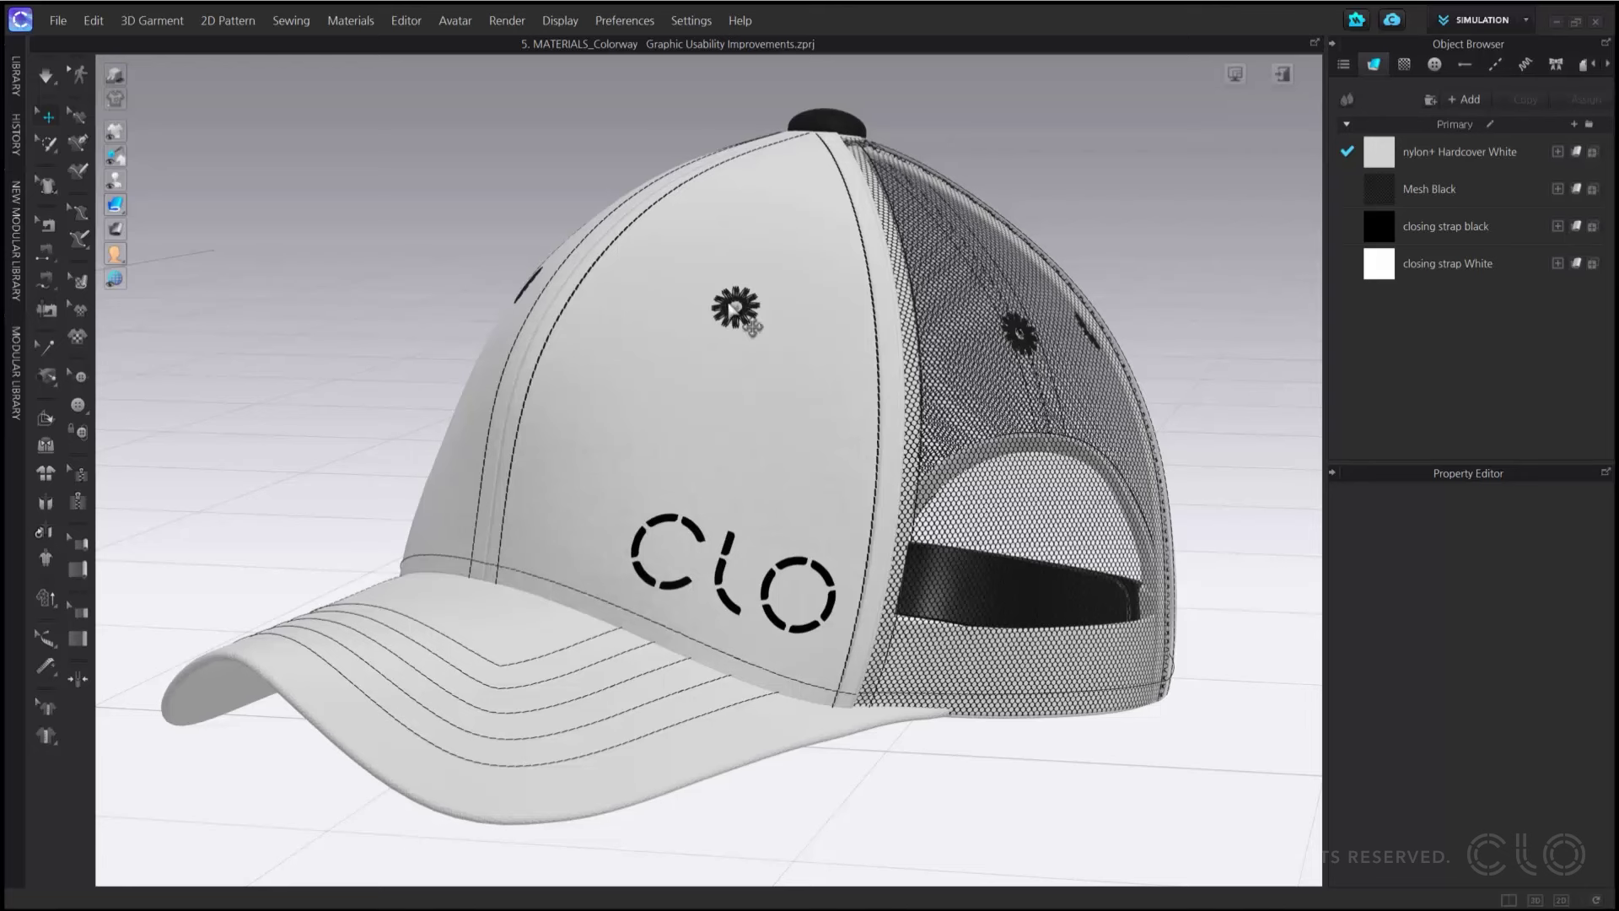
Open the Colorway Editor for the cap and widen it until Colorway A and Colorway B both fit
left_click(405, 23)
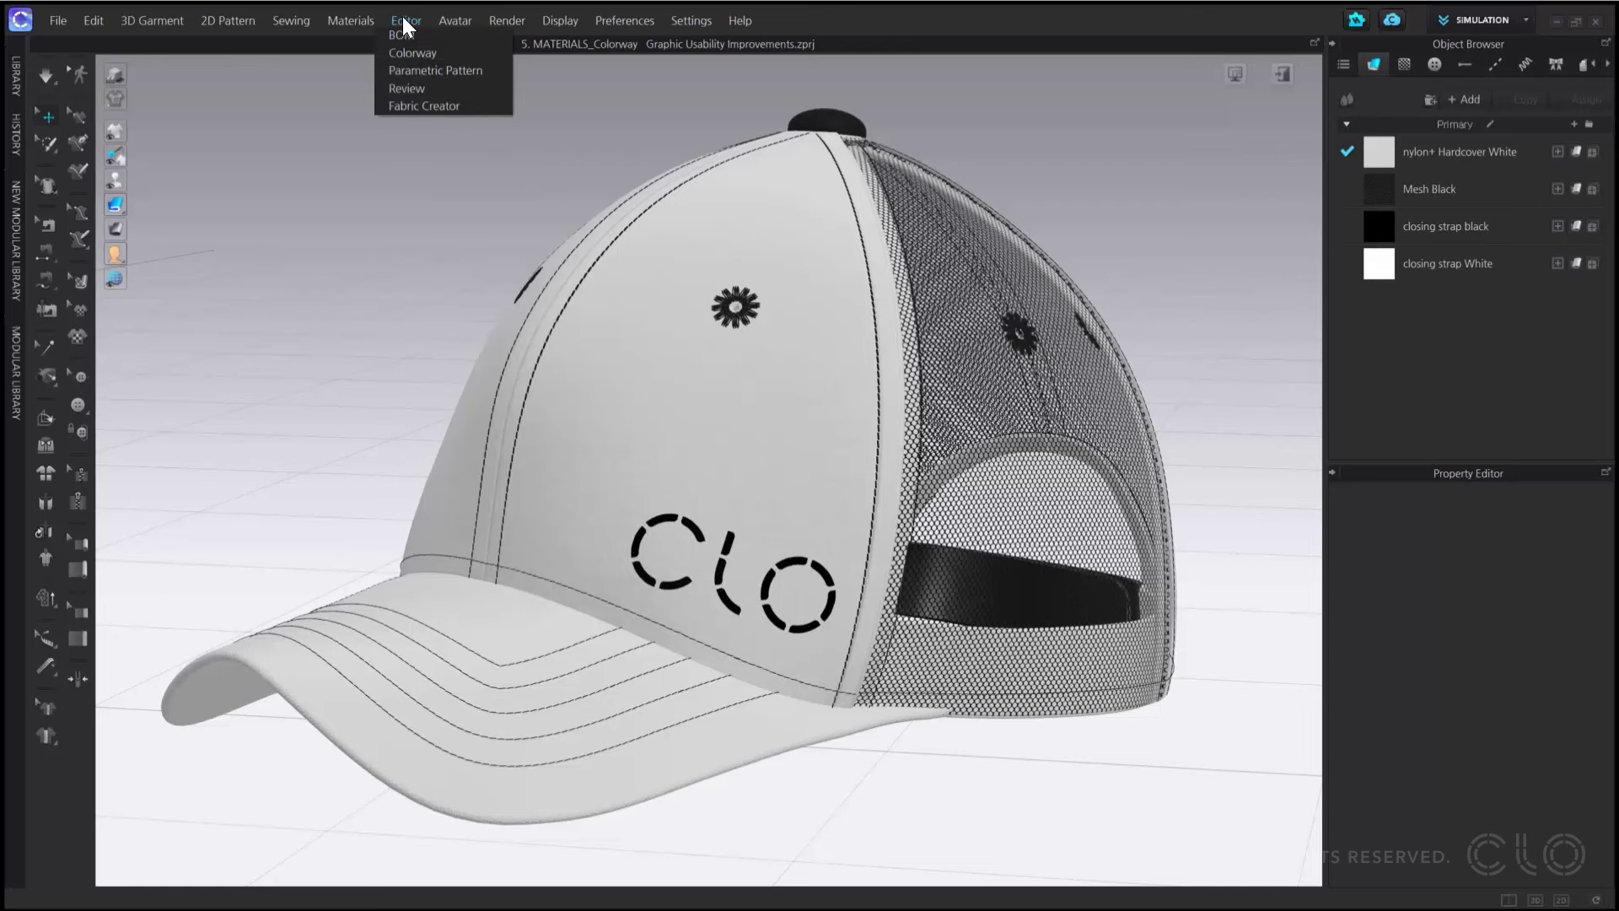
left_click(412, 52)
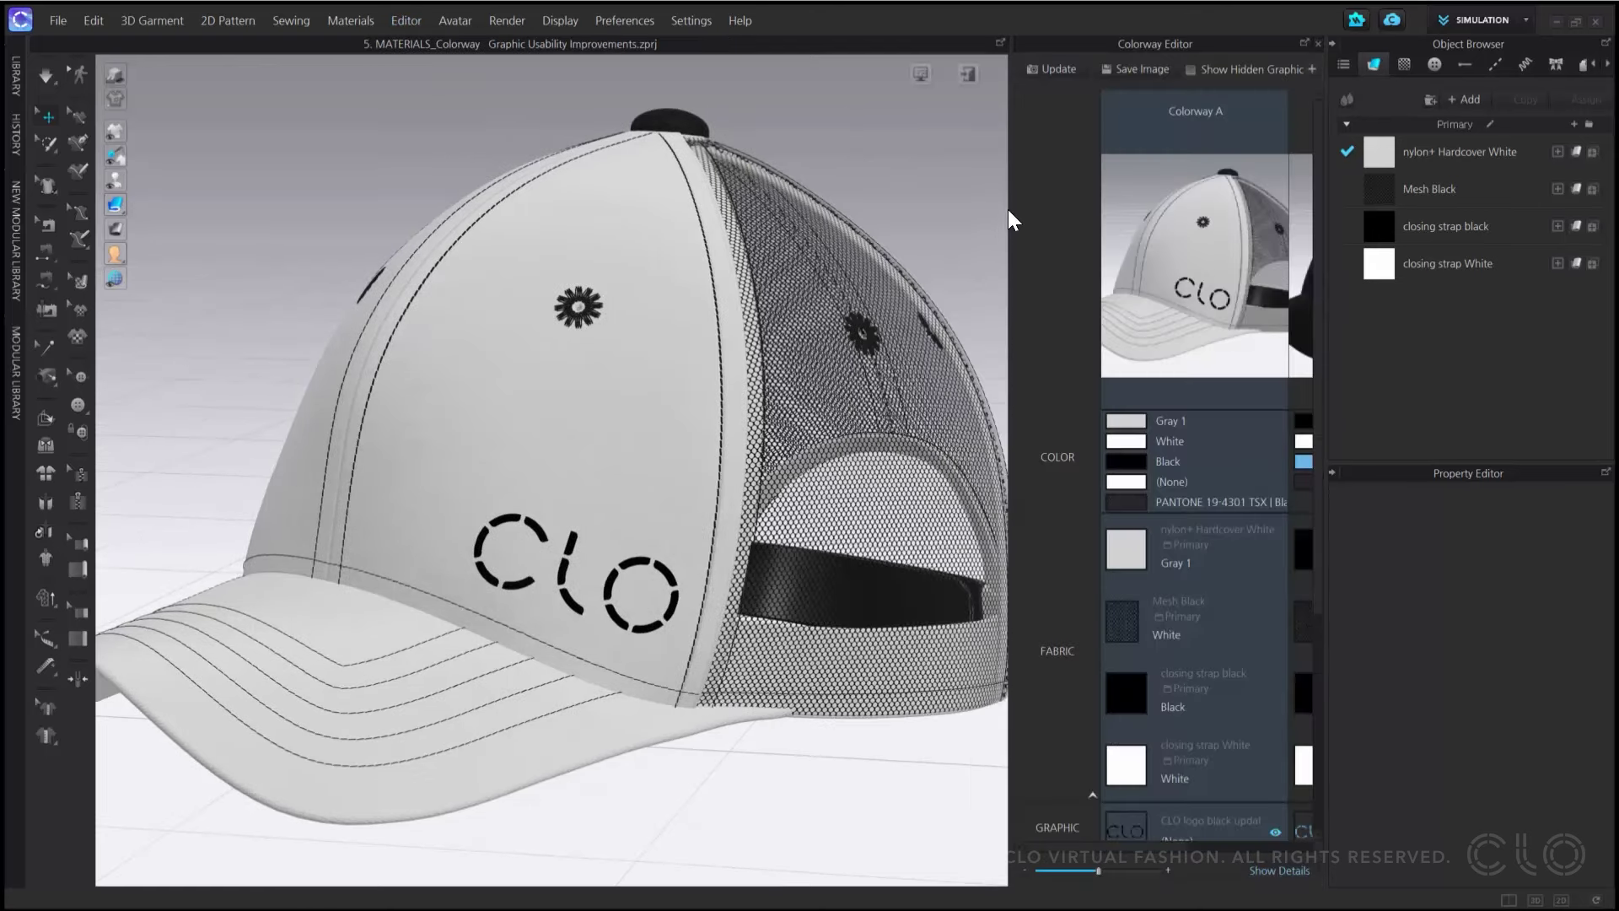
left_click_drag(1009, 200, 798, 208)
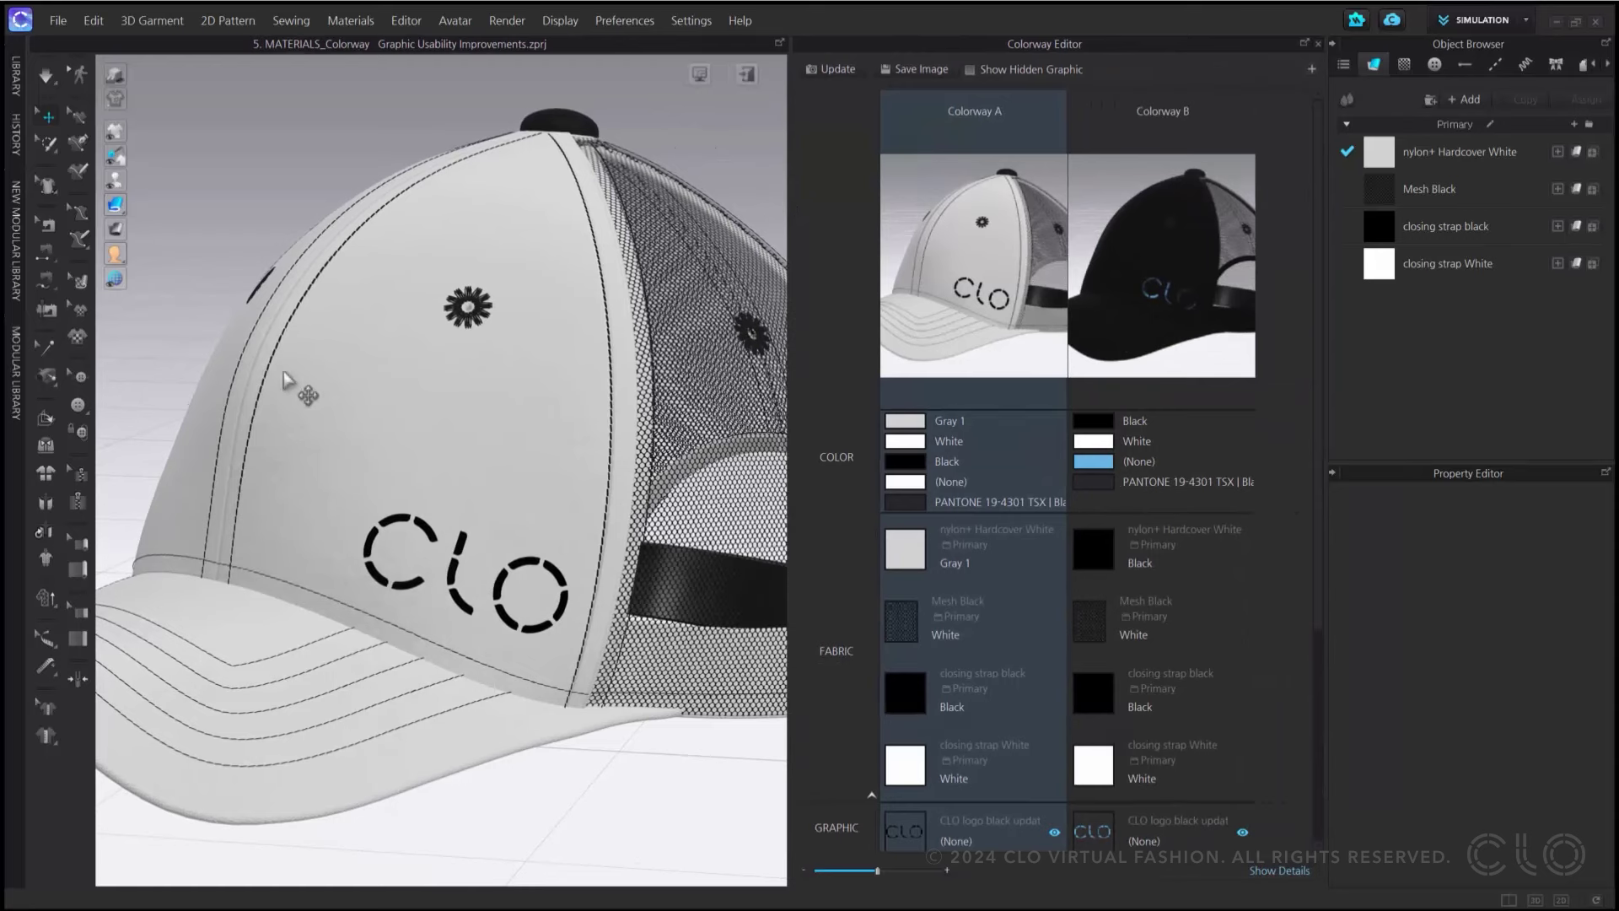
Turn off Link All Colorways for the cap's CLO logo graphic and rotate it to an angle of about 42° in Colorway A
left_click(87, 312)
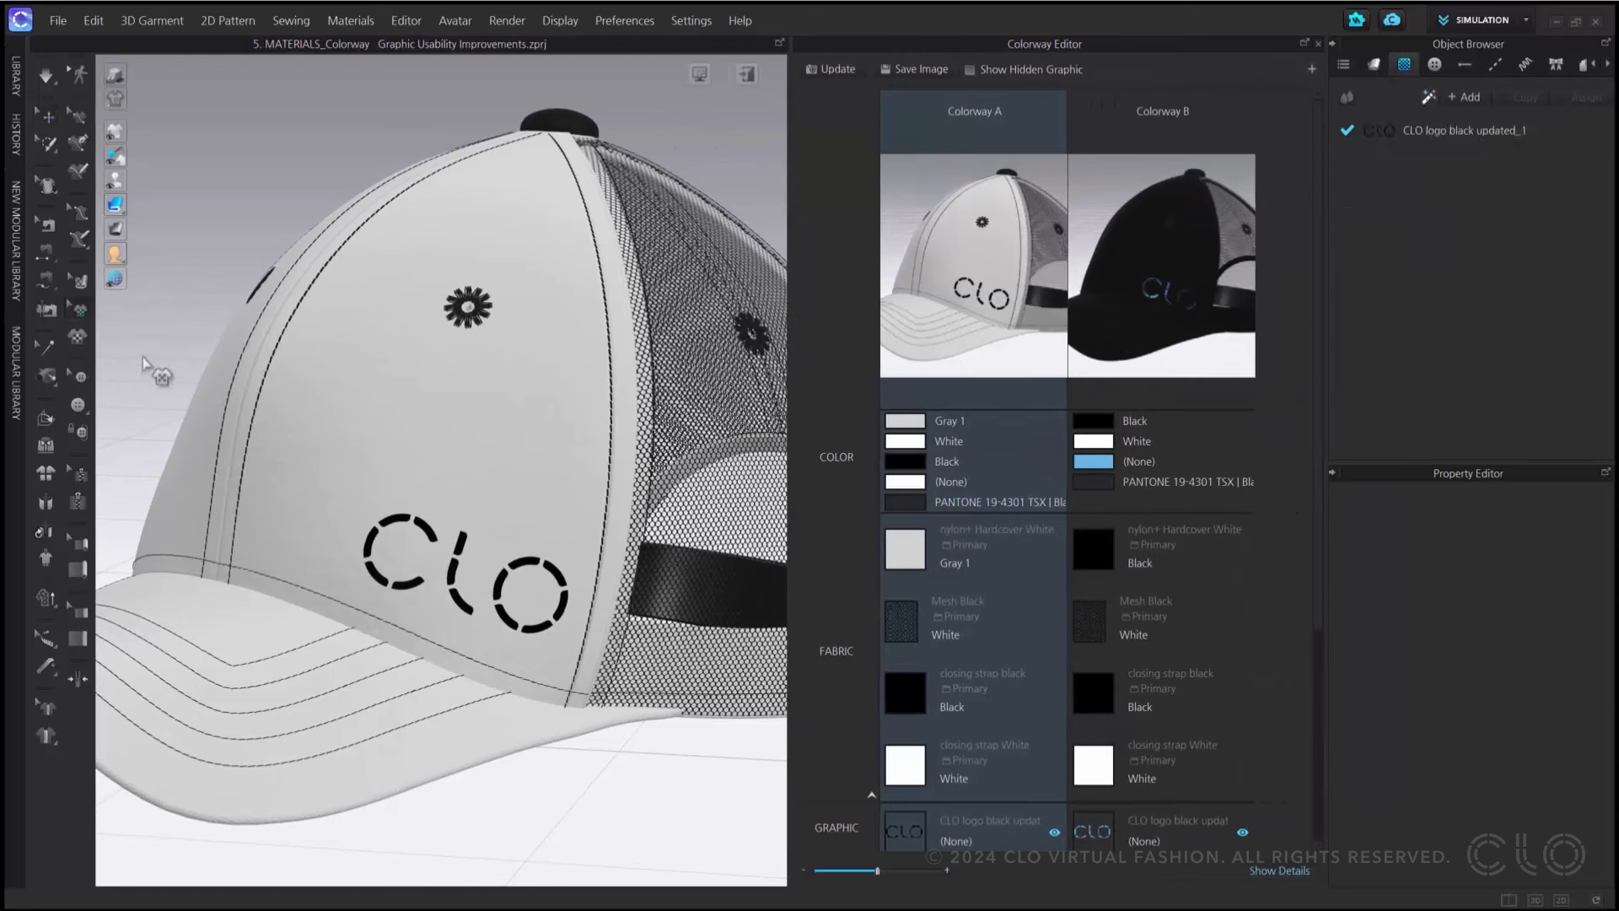
left_click(438, 562)
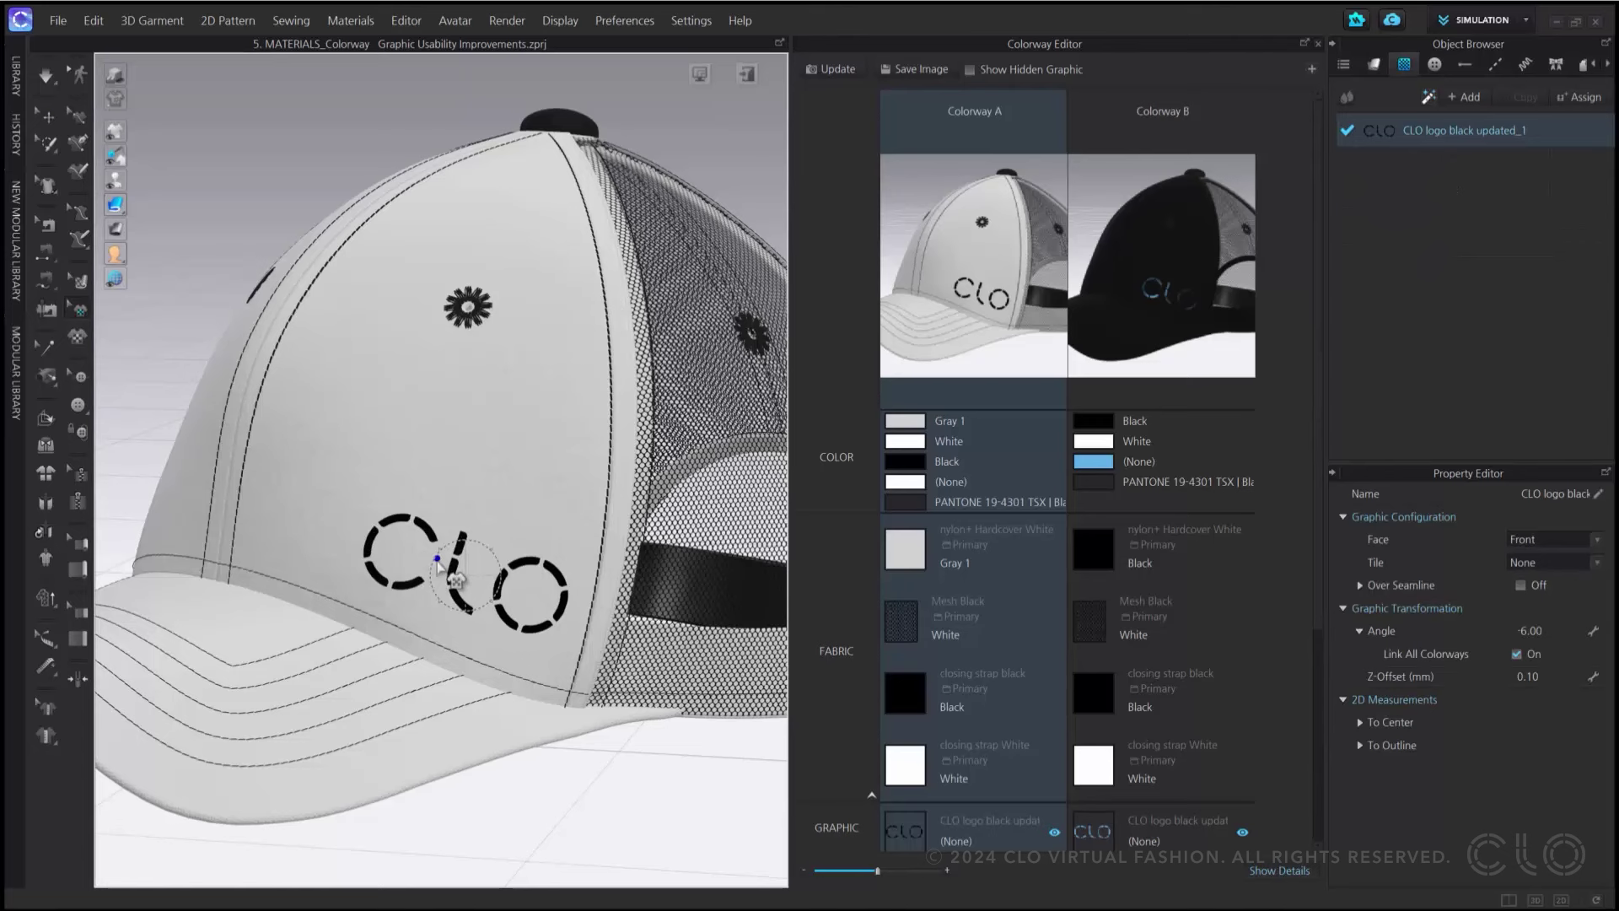
left_click(1517, 654)
left_click(524, 565)
left_click_drag(524, 564, 520, 533)
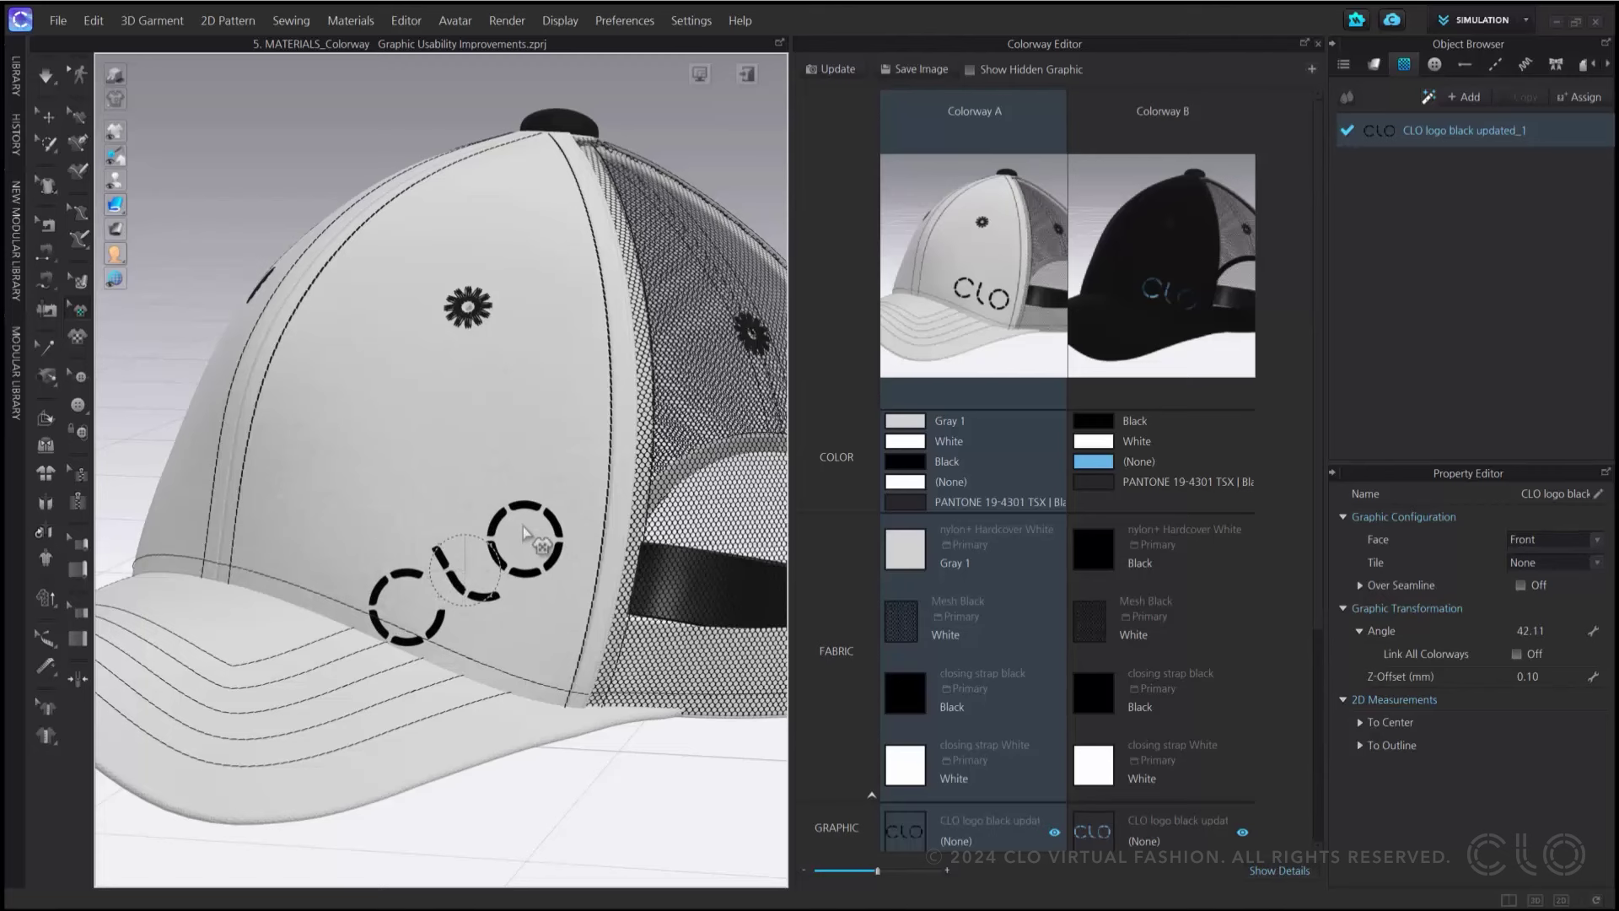
Update the colorway thumbnails, then switch to Colorway B and back to Colorway A to compare the logo's rotation
left_click(849, 75)
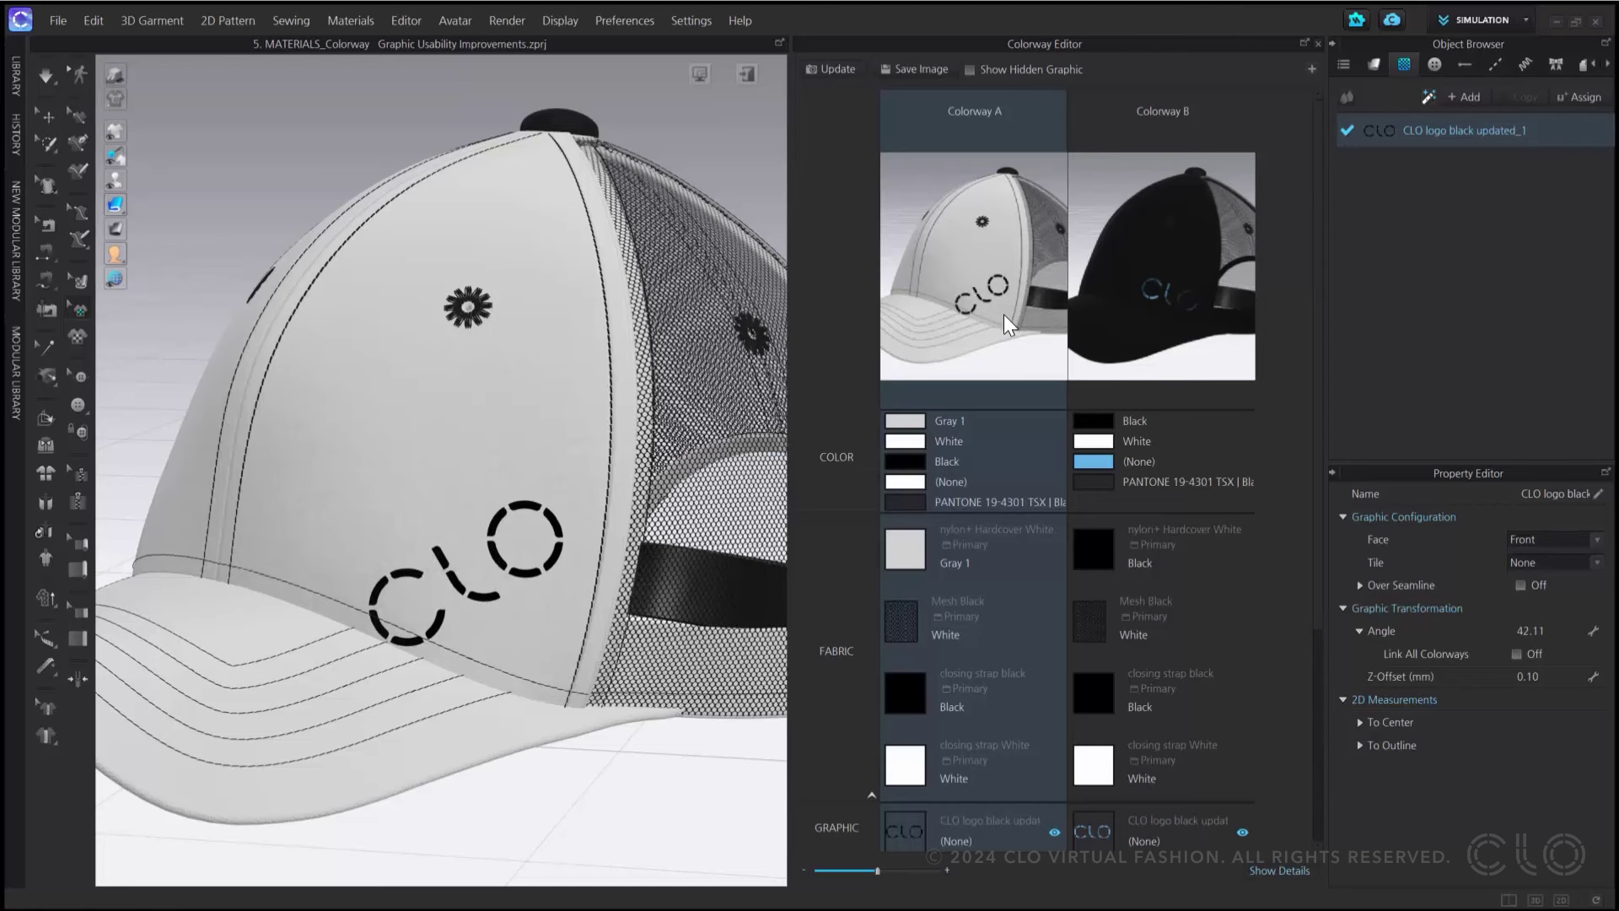
left_click(1141, 308)
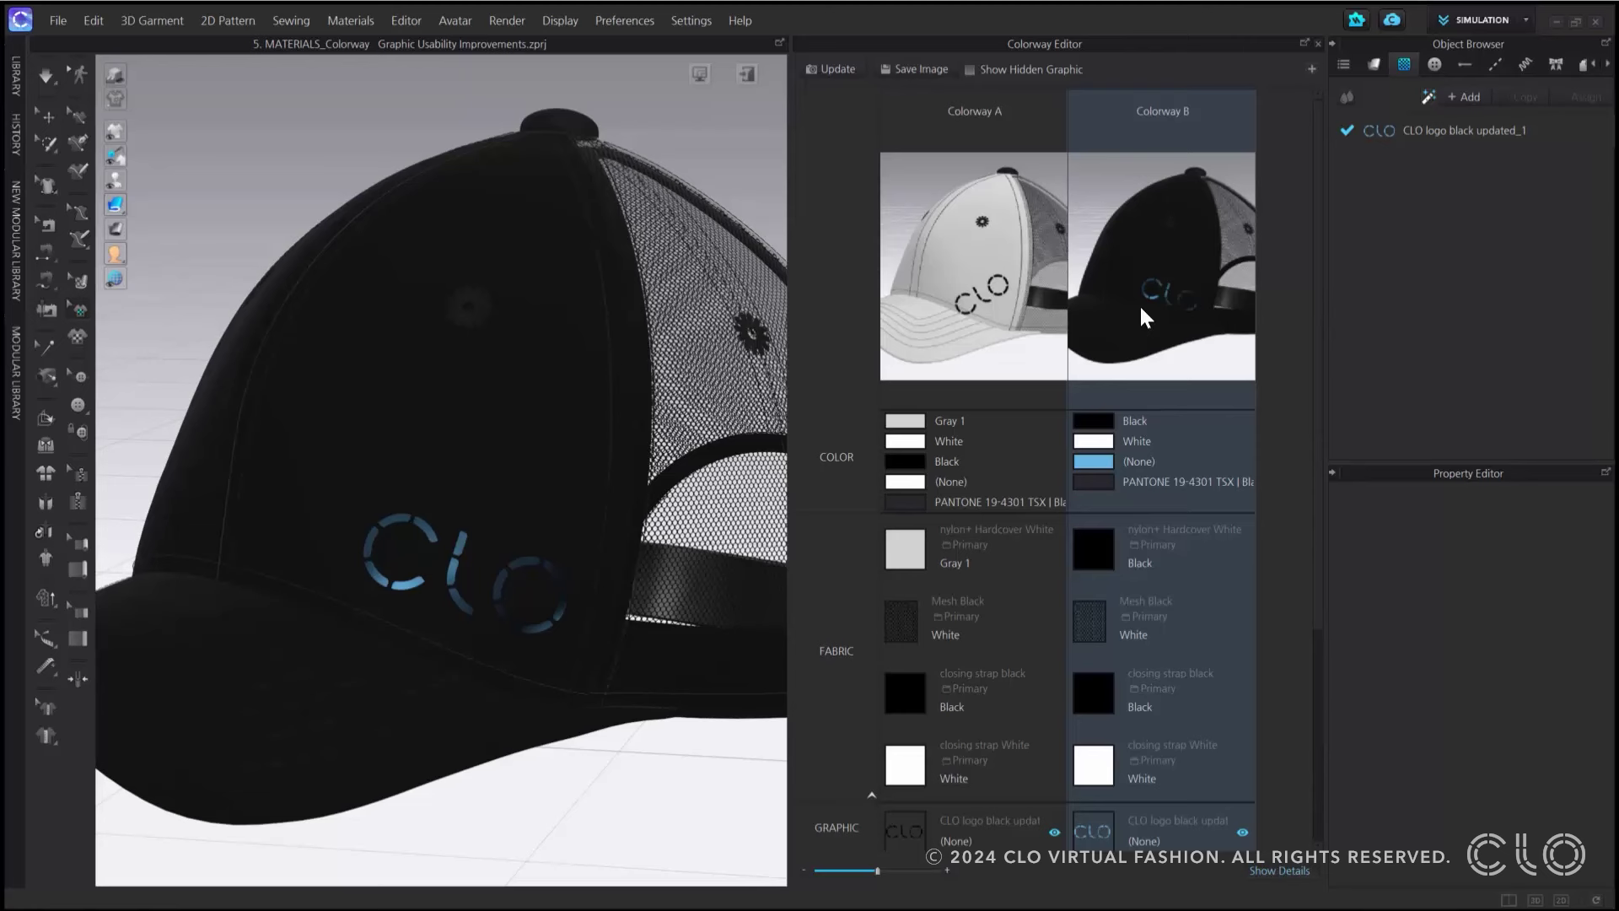
left_click(1044, 351)
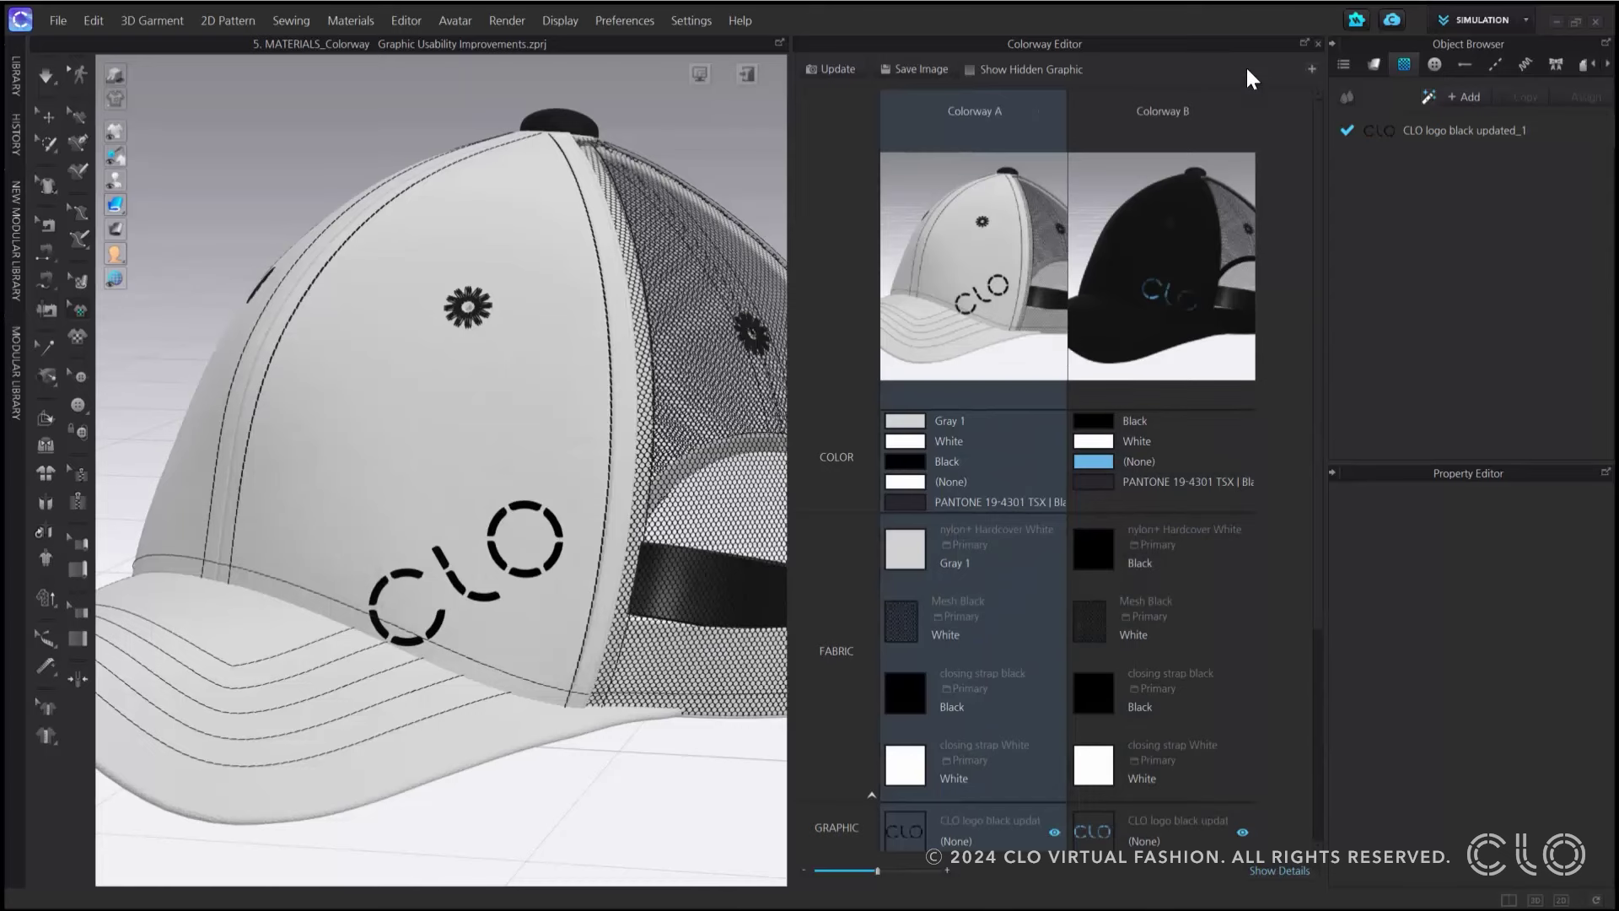
Move Colorway A's CLO logo graphic down across the bottom edge of the cap's front panel in the 2D Pattern Window
left_click(1316, 42)
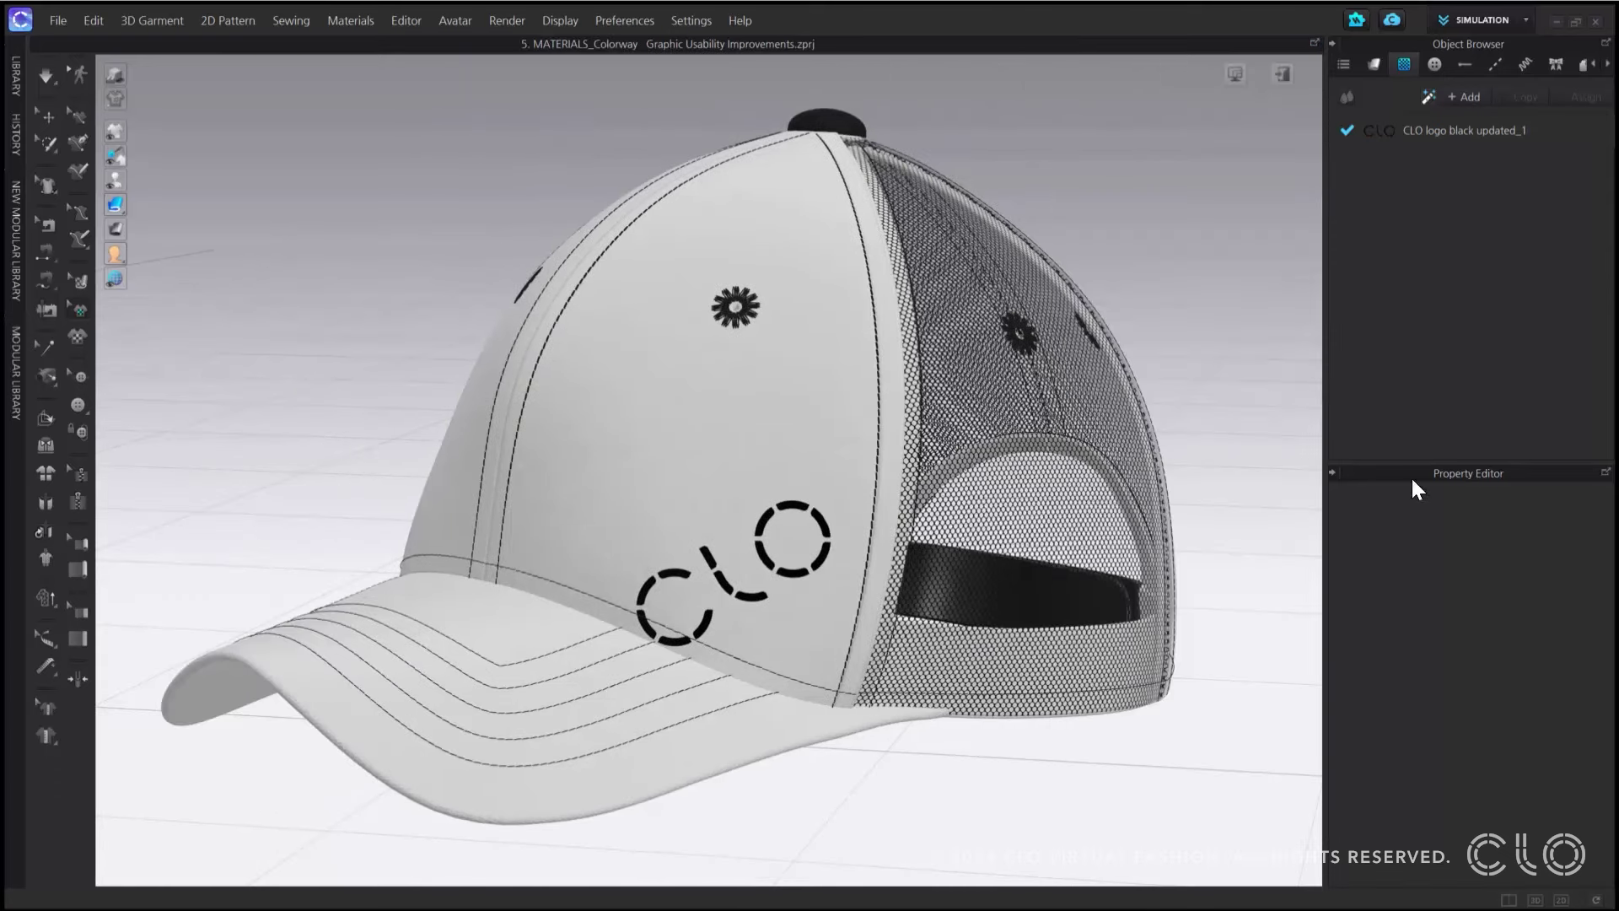
left_click(1509, 900)
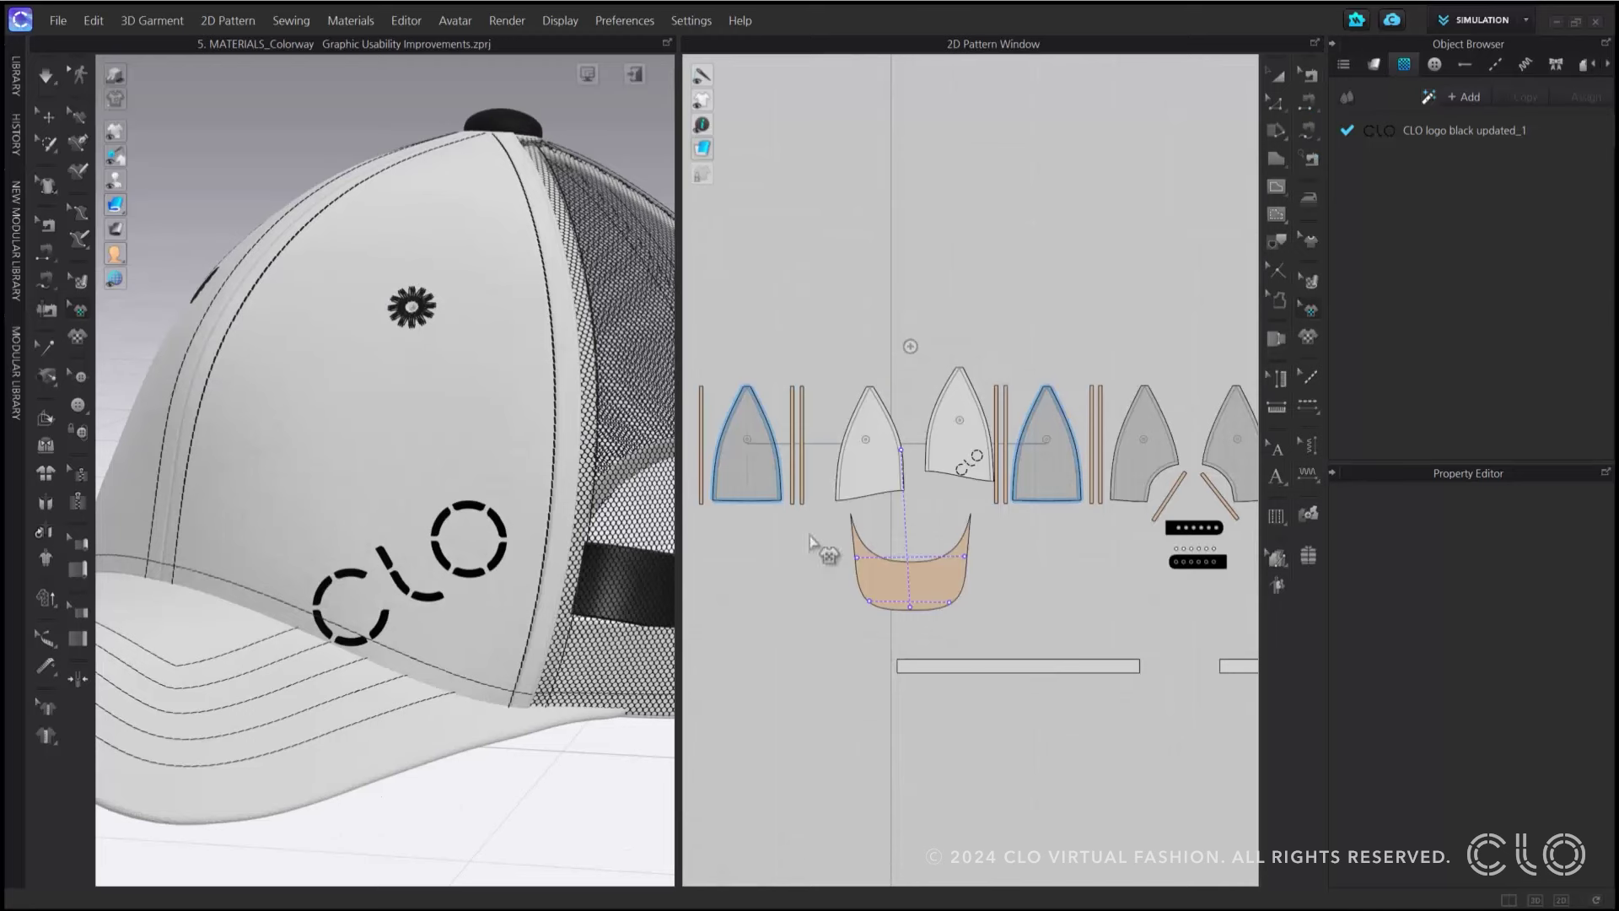
scroll(967, 476, "up", 5)
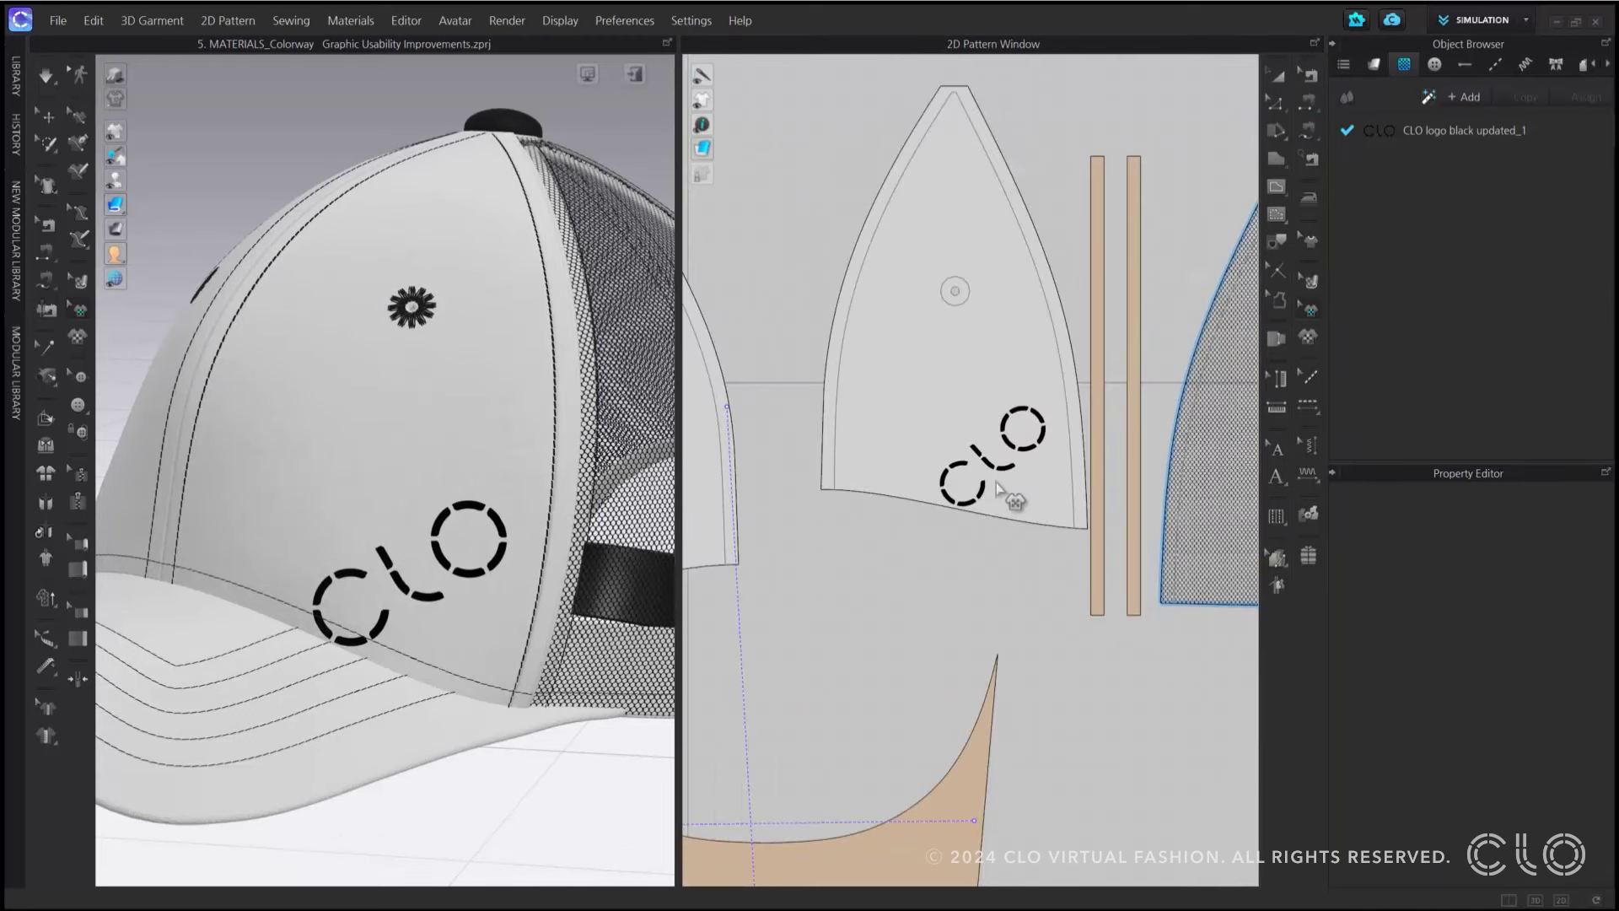
scroll(1016, 504, "up", 3)
left_click_drag(1031, 470, 970, 539)
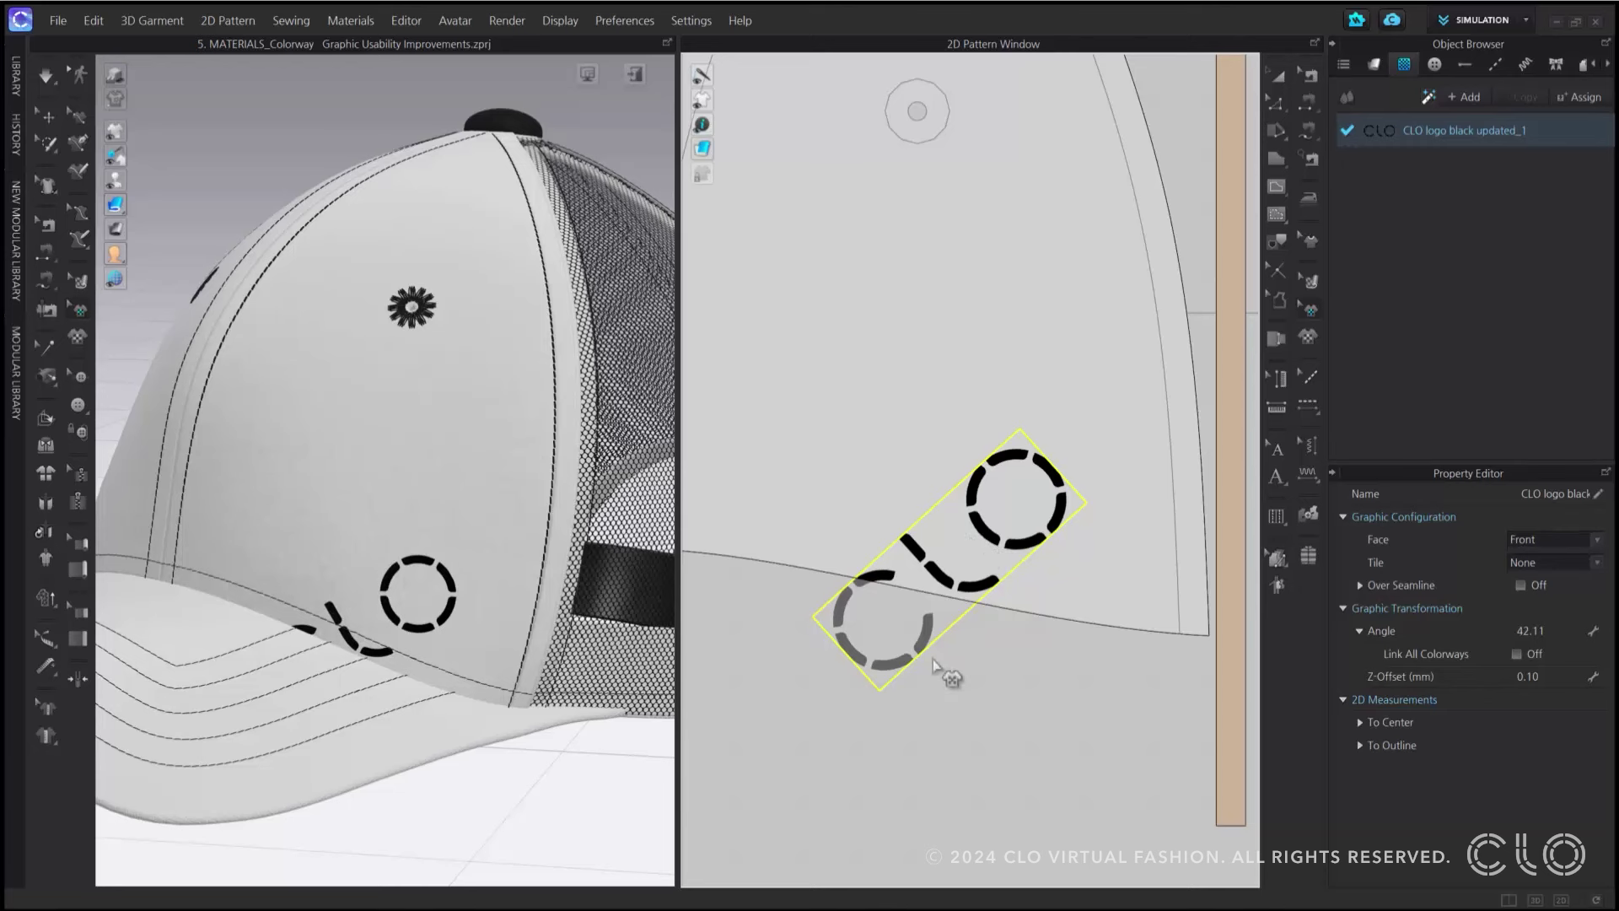
left_click(990, 682)
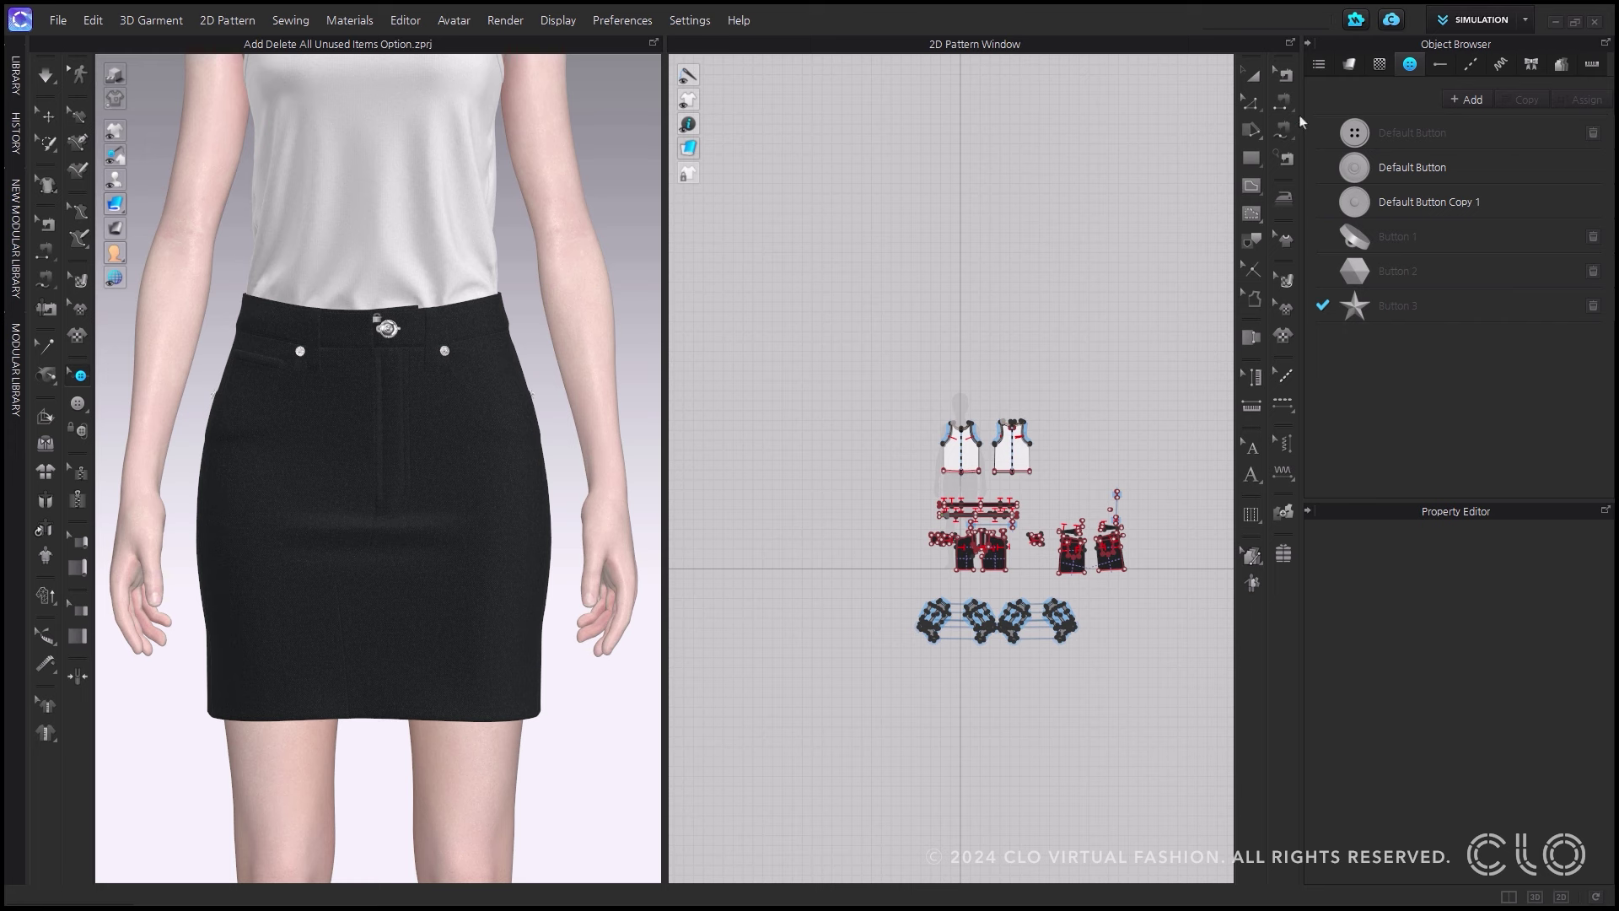
Look through the scene, fabric, graphic, button, buttonhole and topstitch lists of the skirt project and return to the buttons
left_click(1319, 65)
left_click(1349, 65)
left_click(1379, 65)
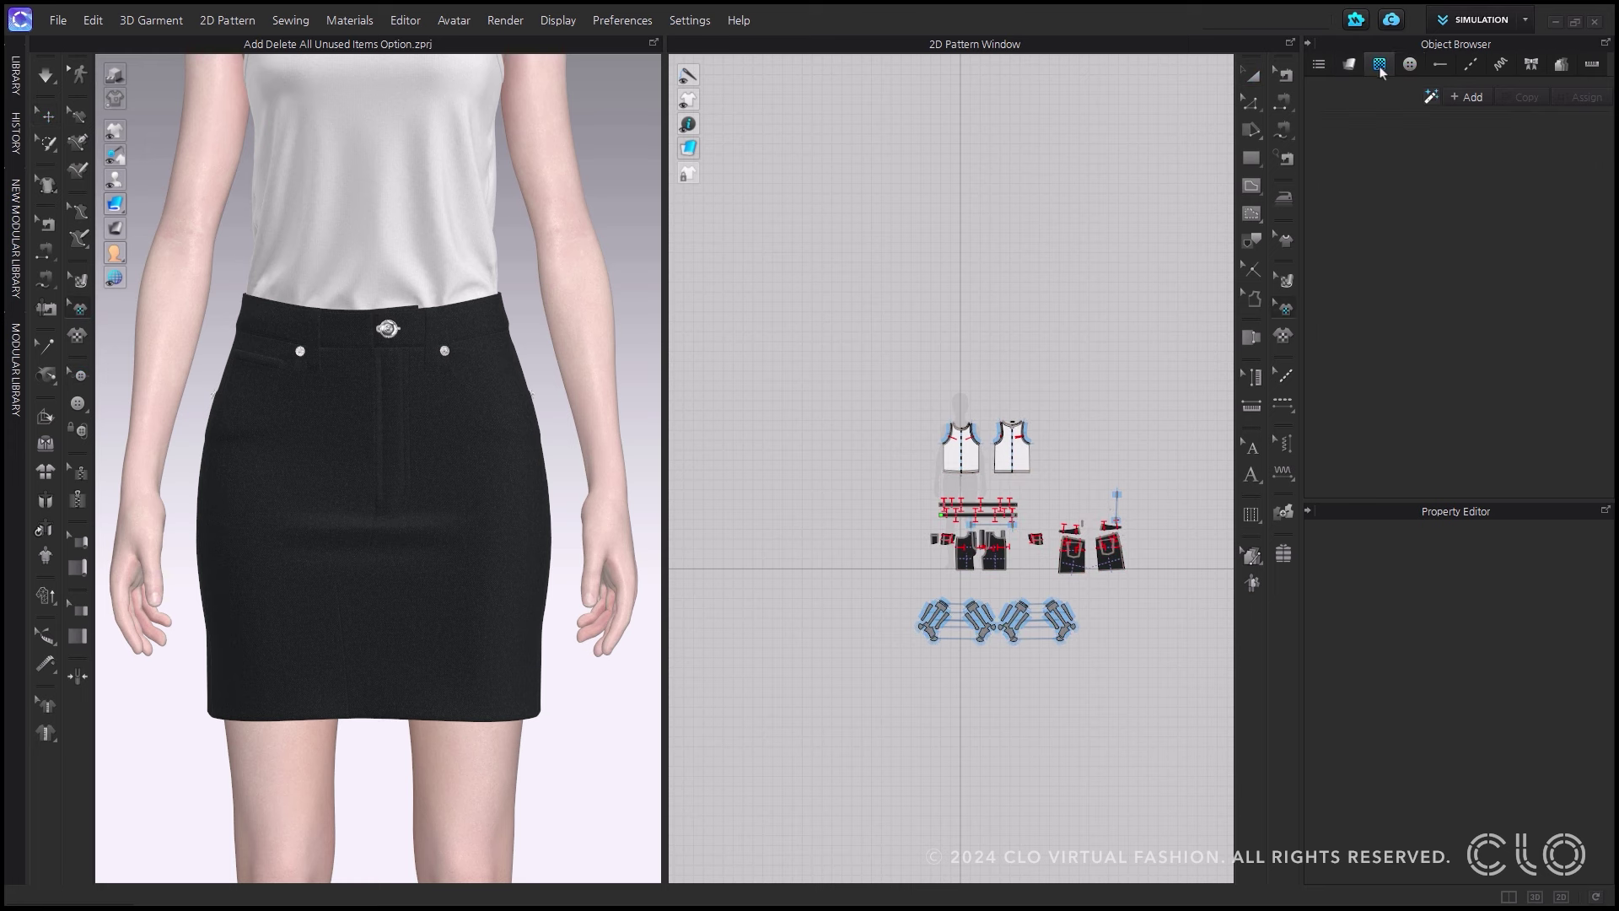
left_click(1411, 65)
left_click(1440, 65)
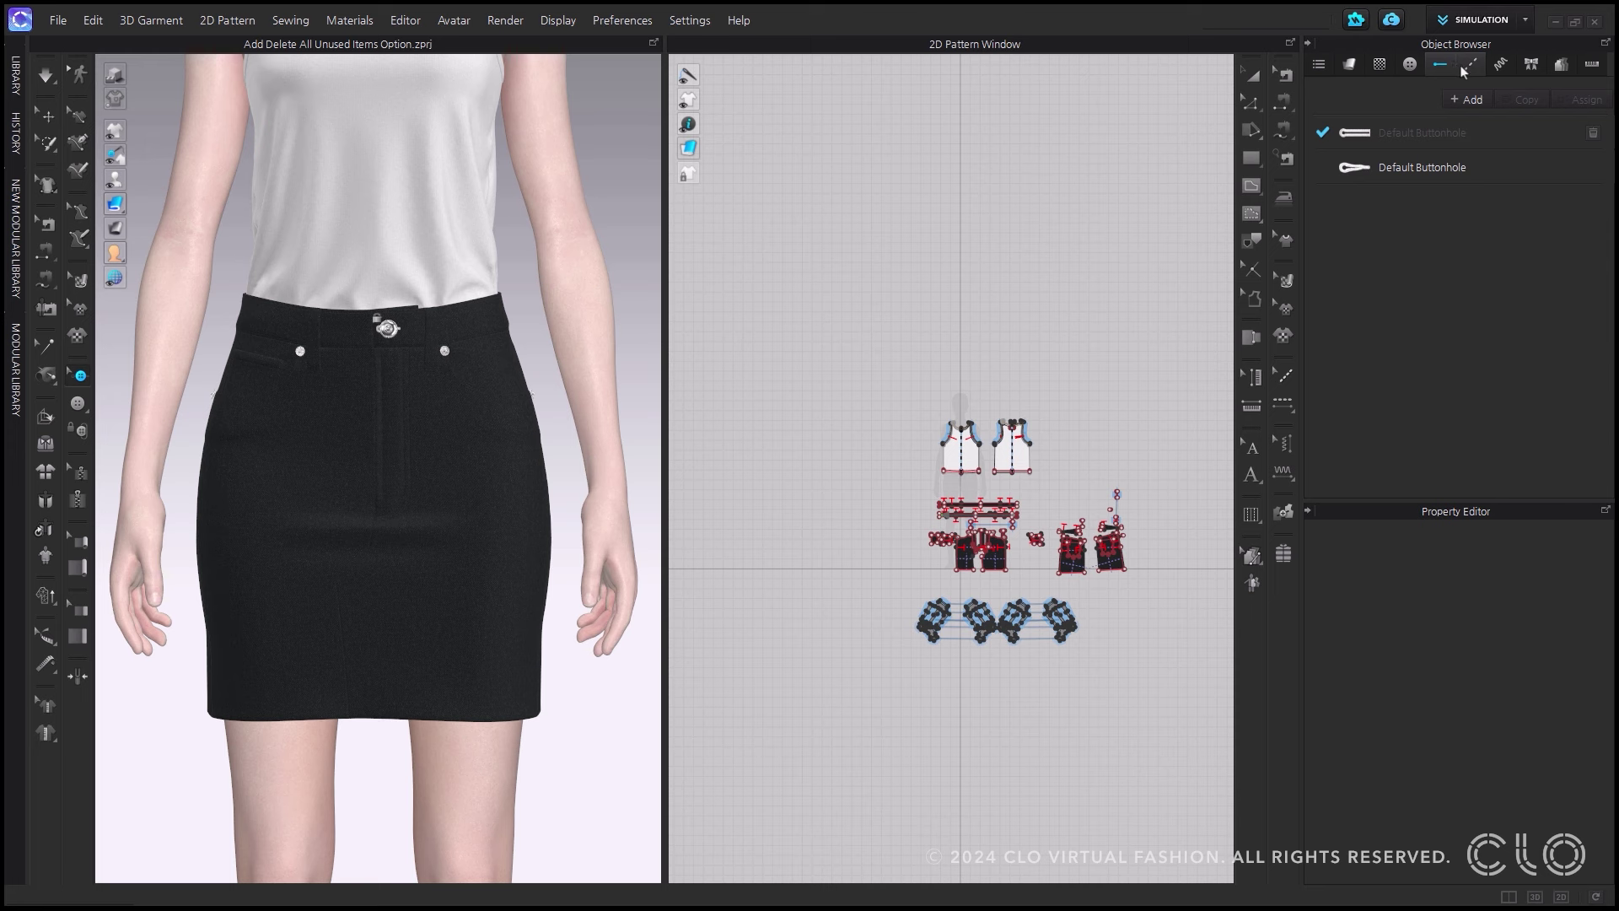
left_click(1469, 65)
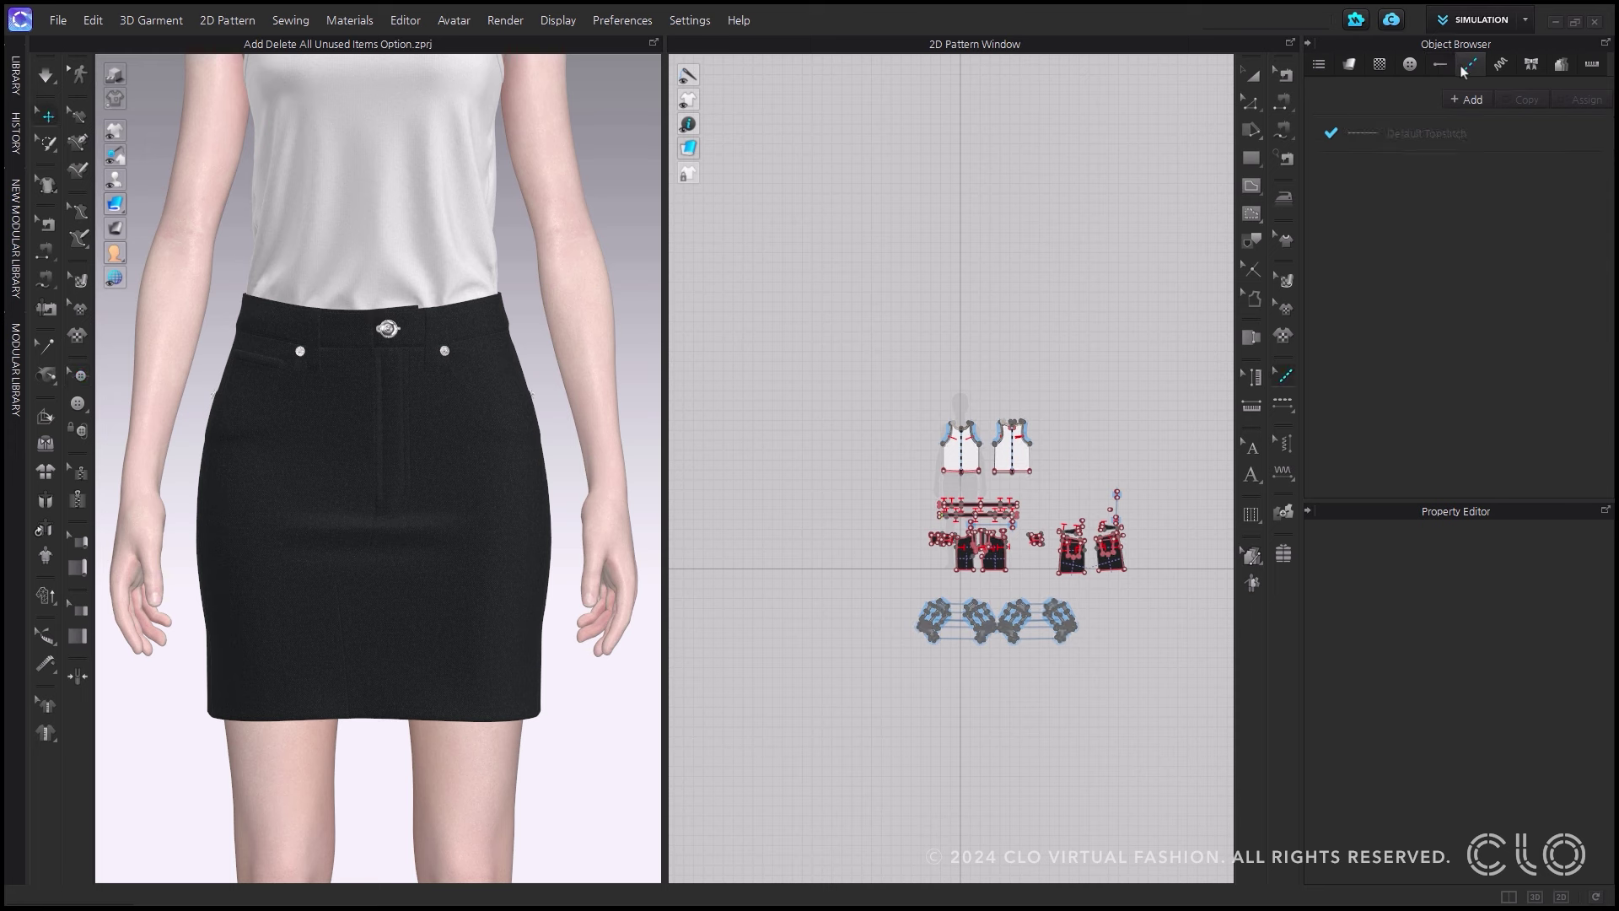
left_click(1418, 64)
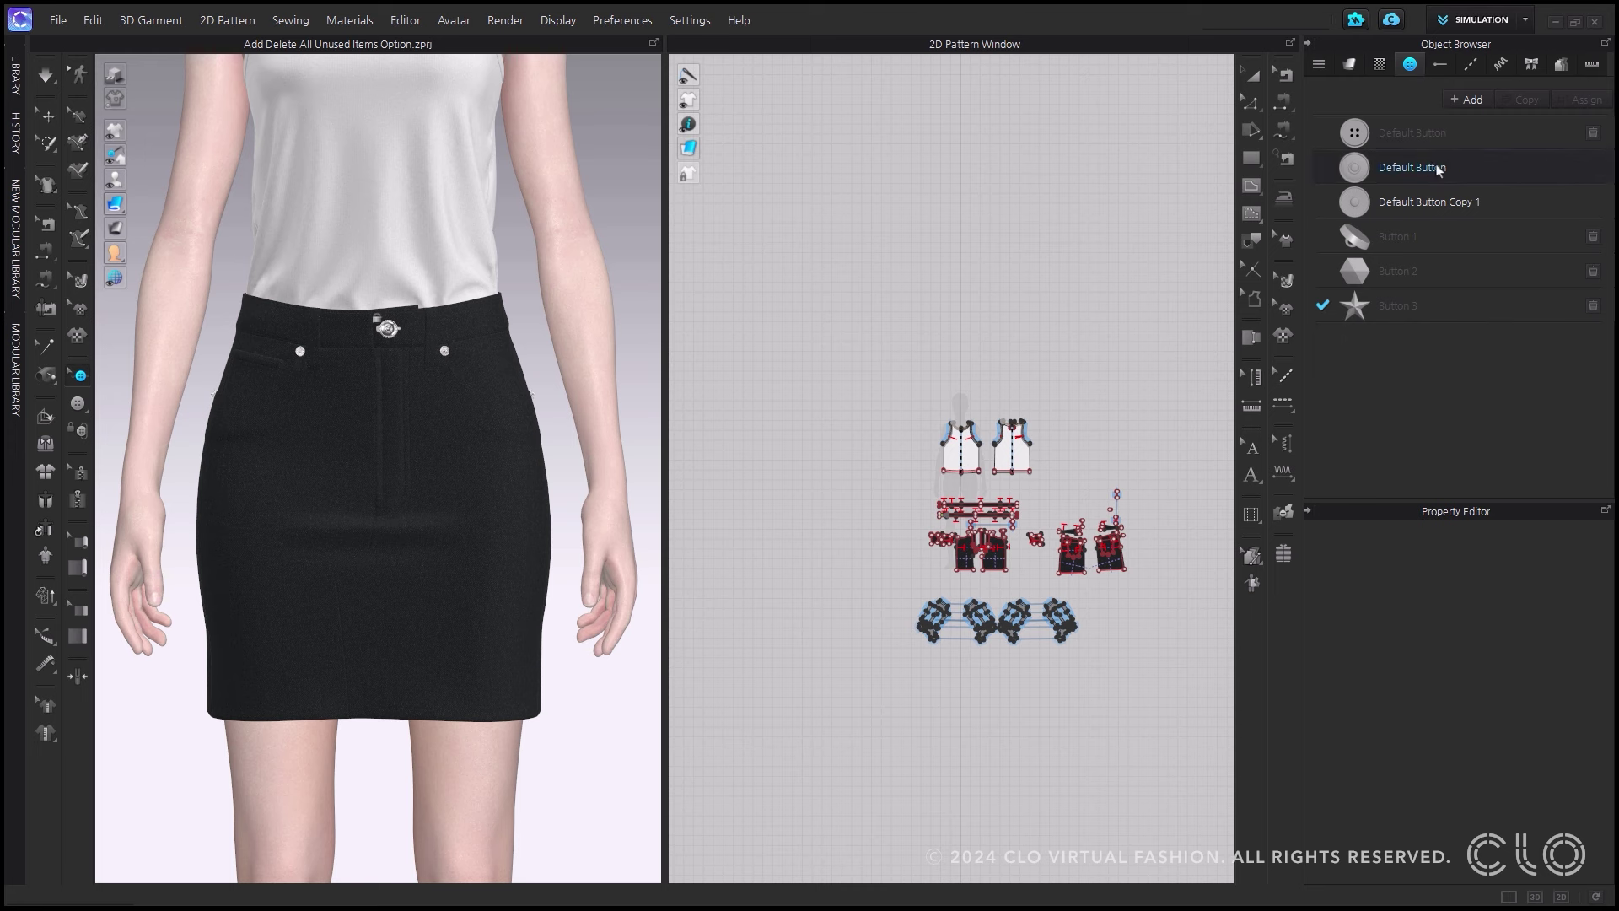
Delete all unused buttons from the skirt project's button list
left_click(1399, 133)
left_click(1427, 240)
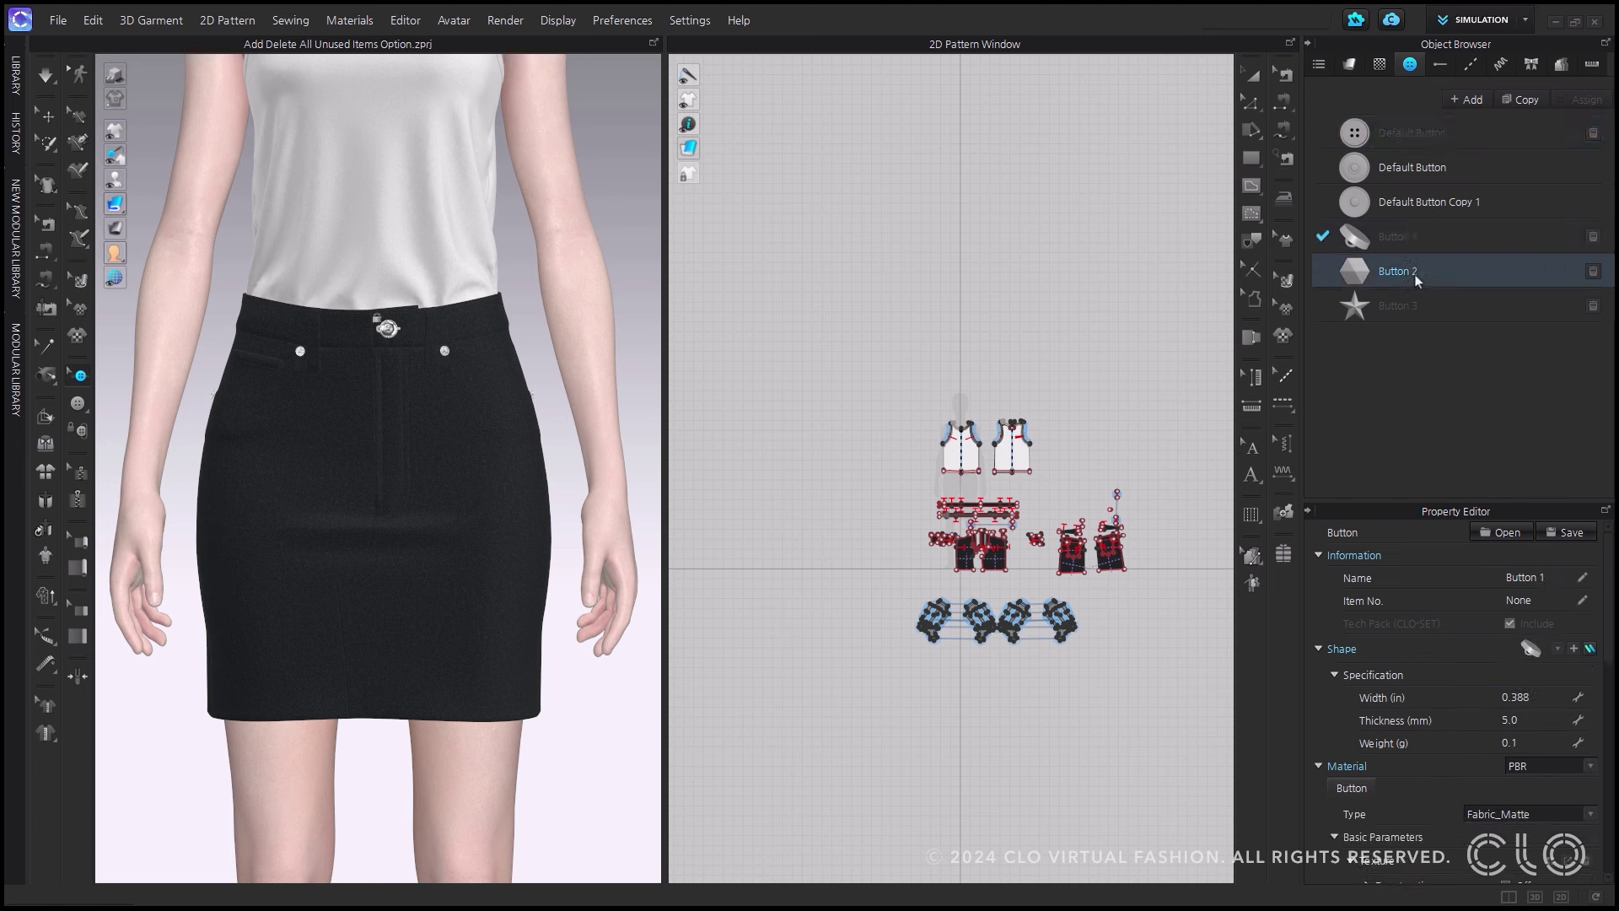
left_click(1400, 312)
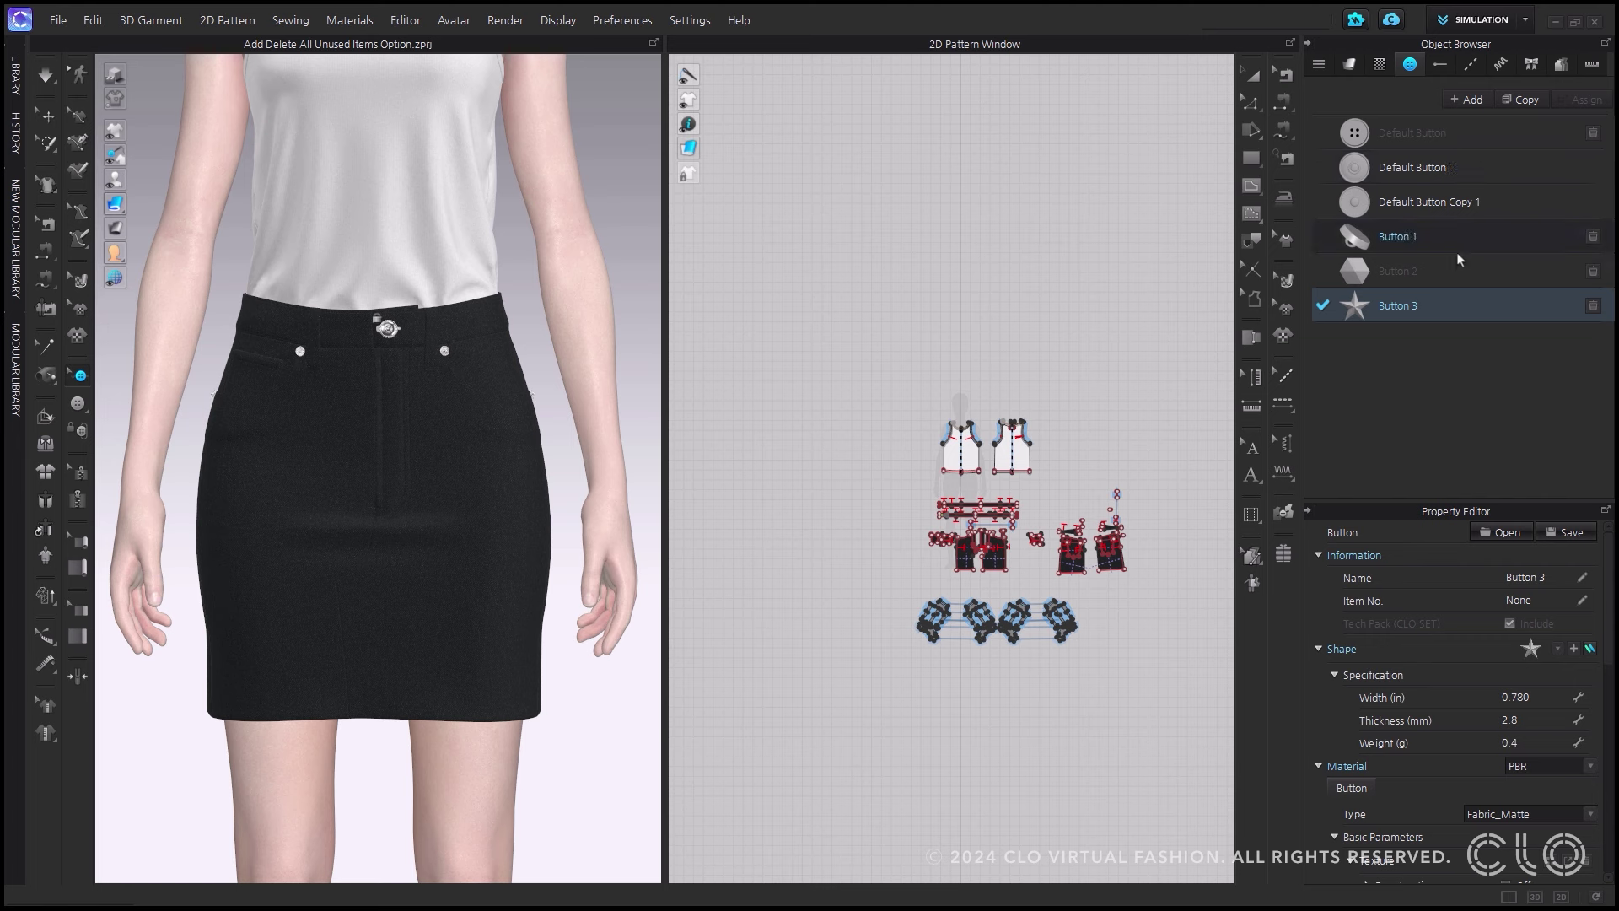
left_click(1518, 234)
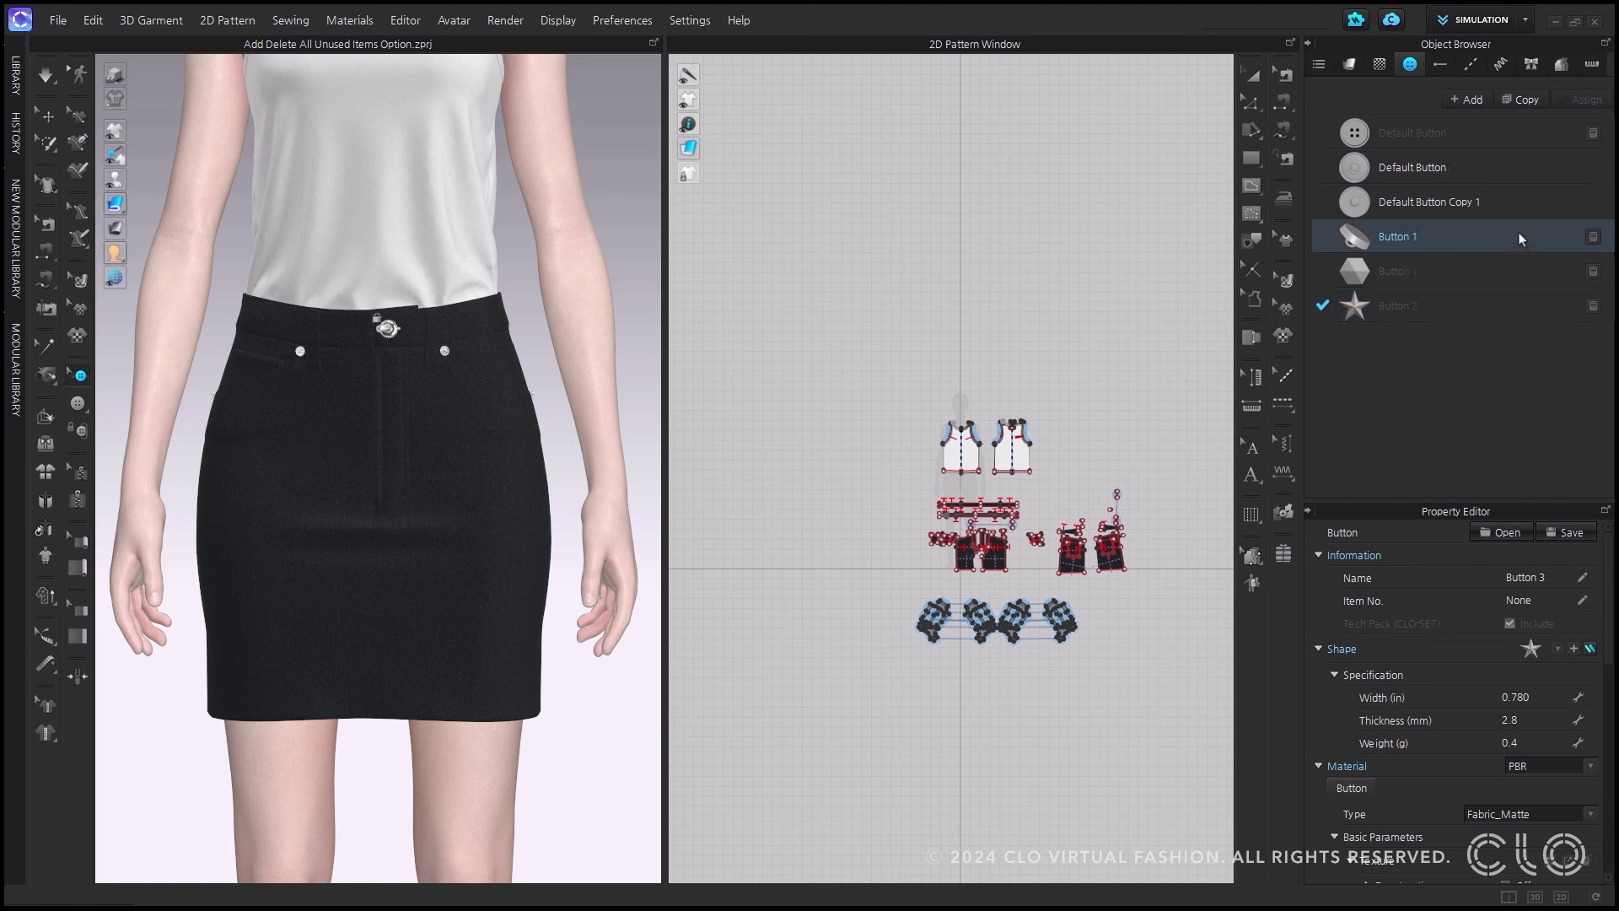
right_click(1519, 235)
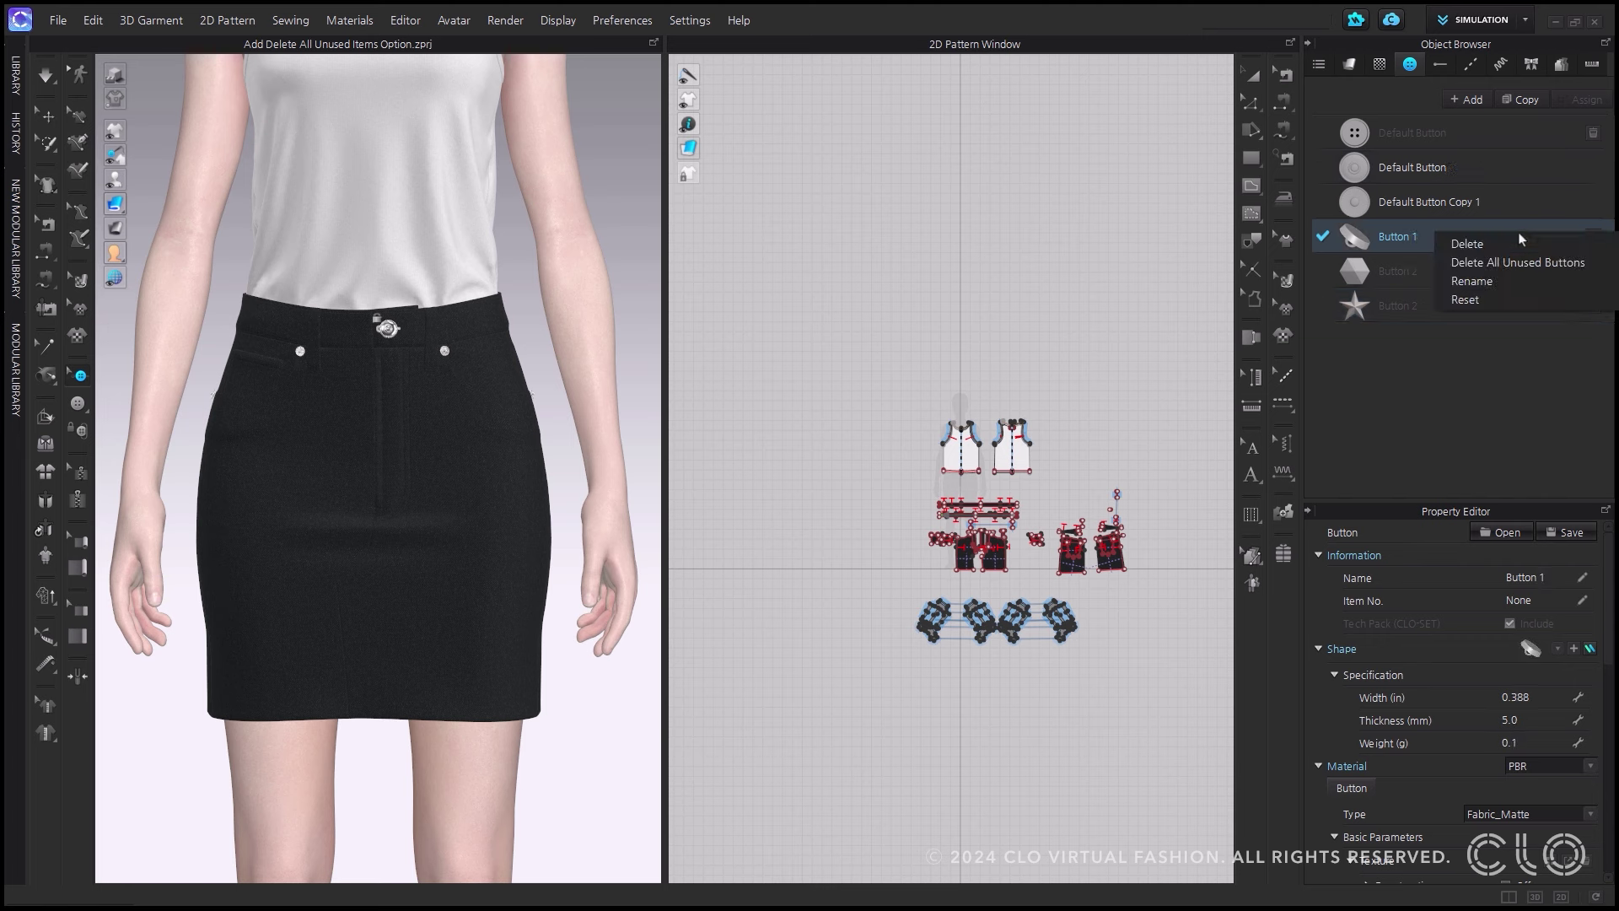
left_click(1510, 262)
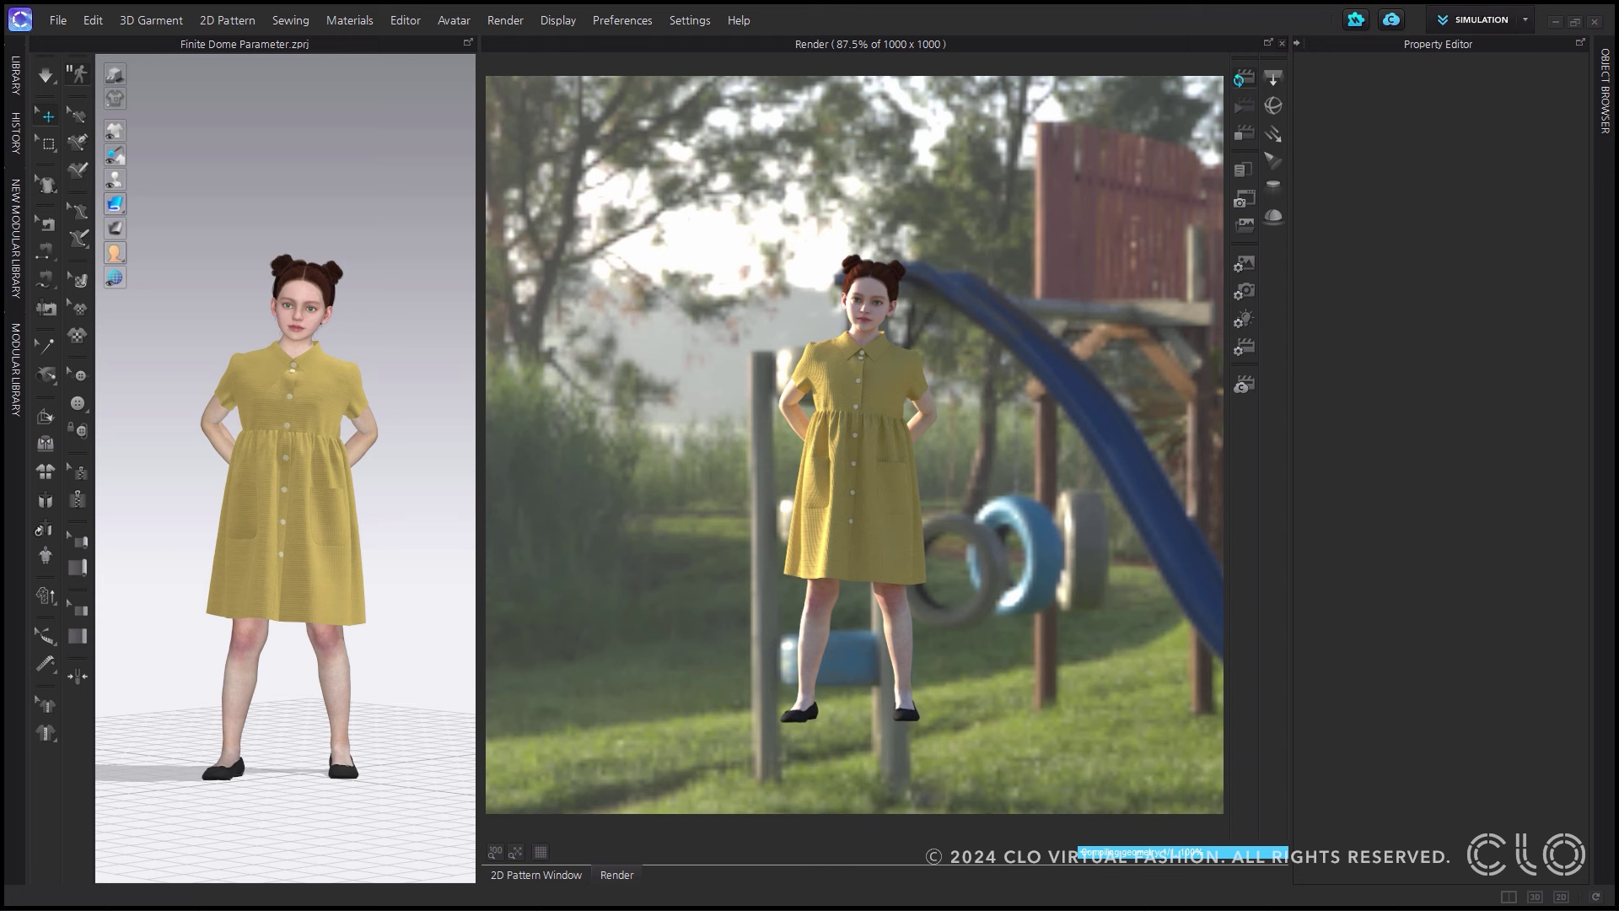
Turn on Finite Dome for the render's Dome Light and view the whole dome around the avatar
left_click(1250, 322)
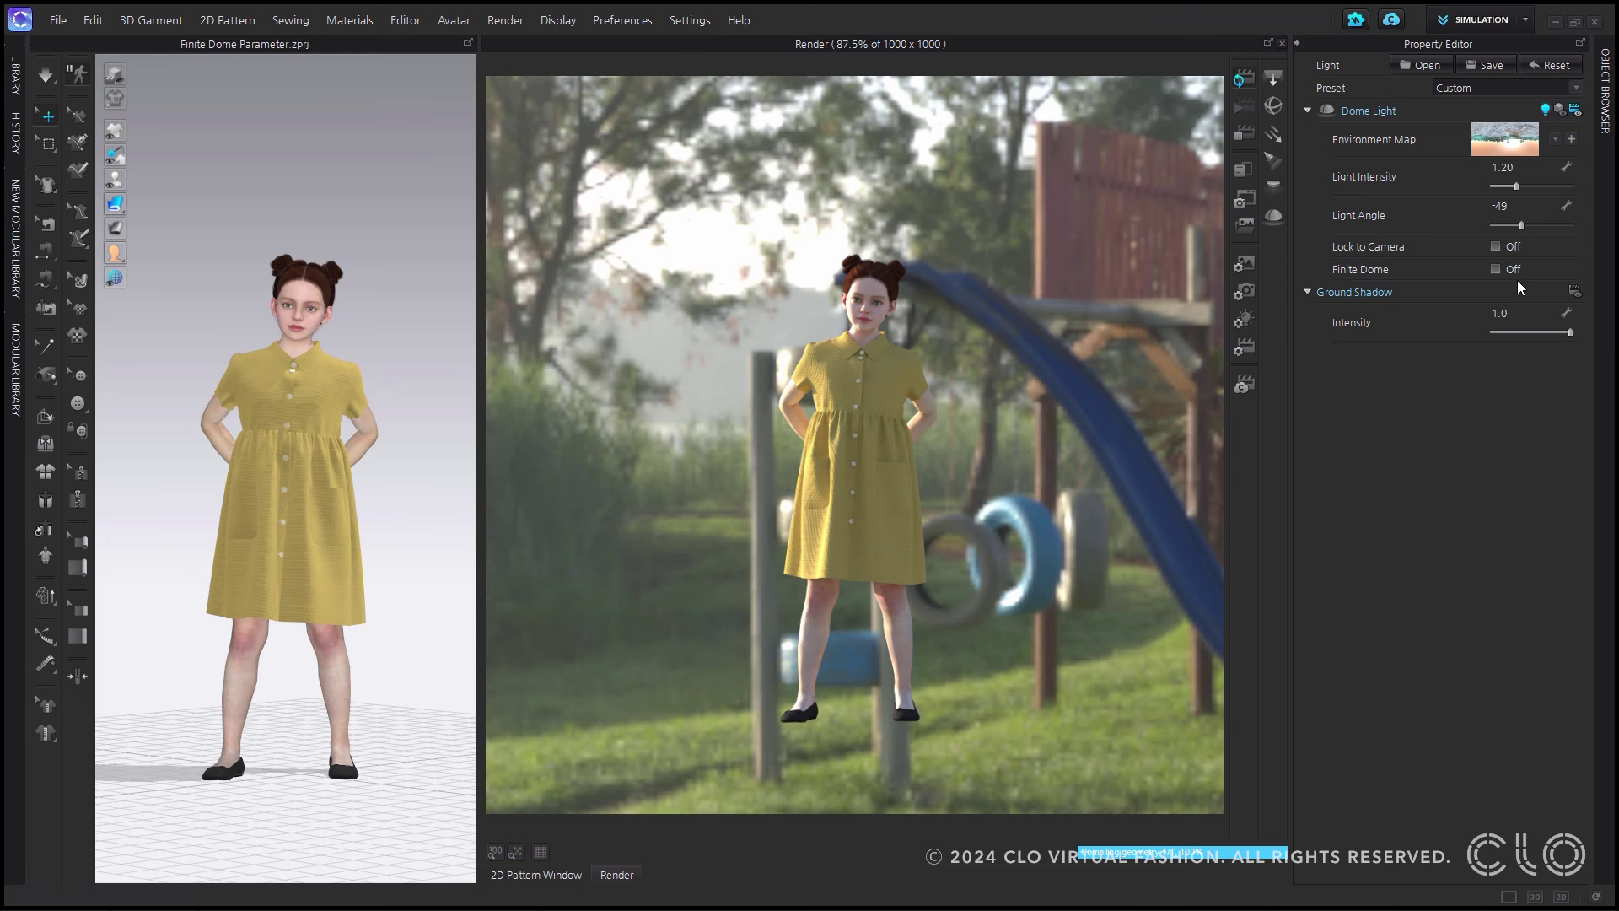
left_click(1493, 270)
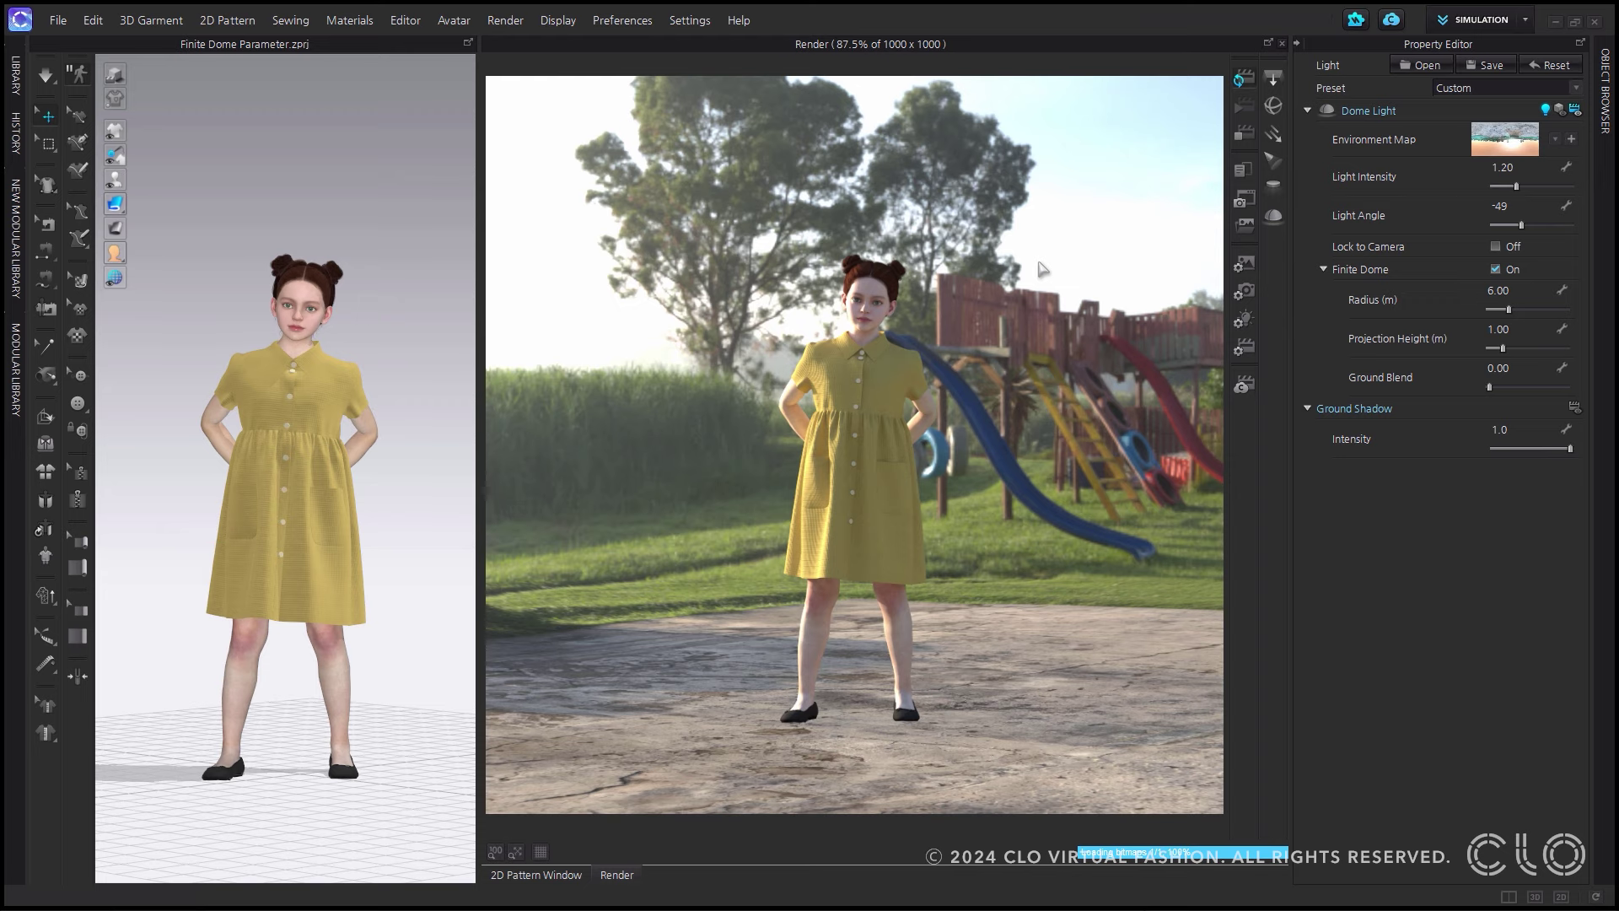
scroll(1043, 270, "down", 3)
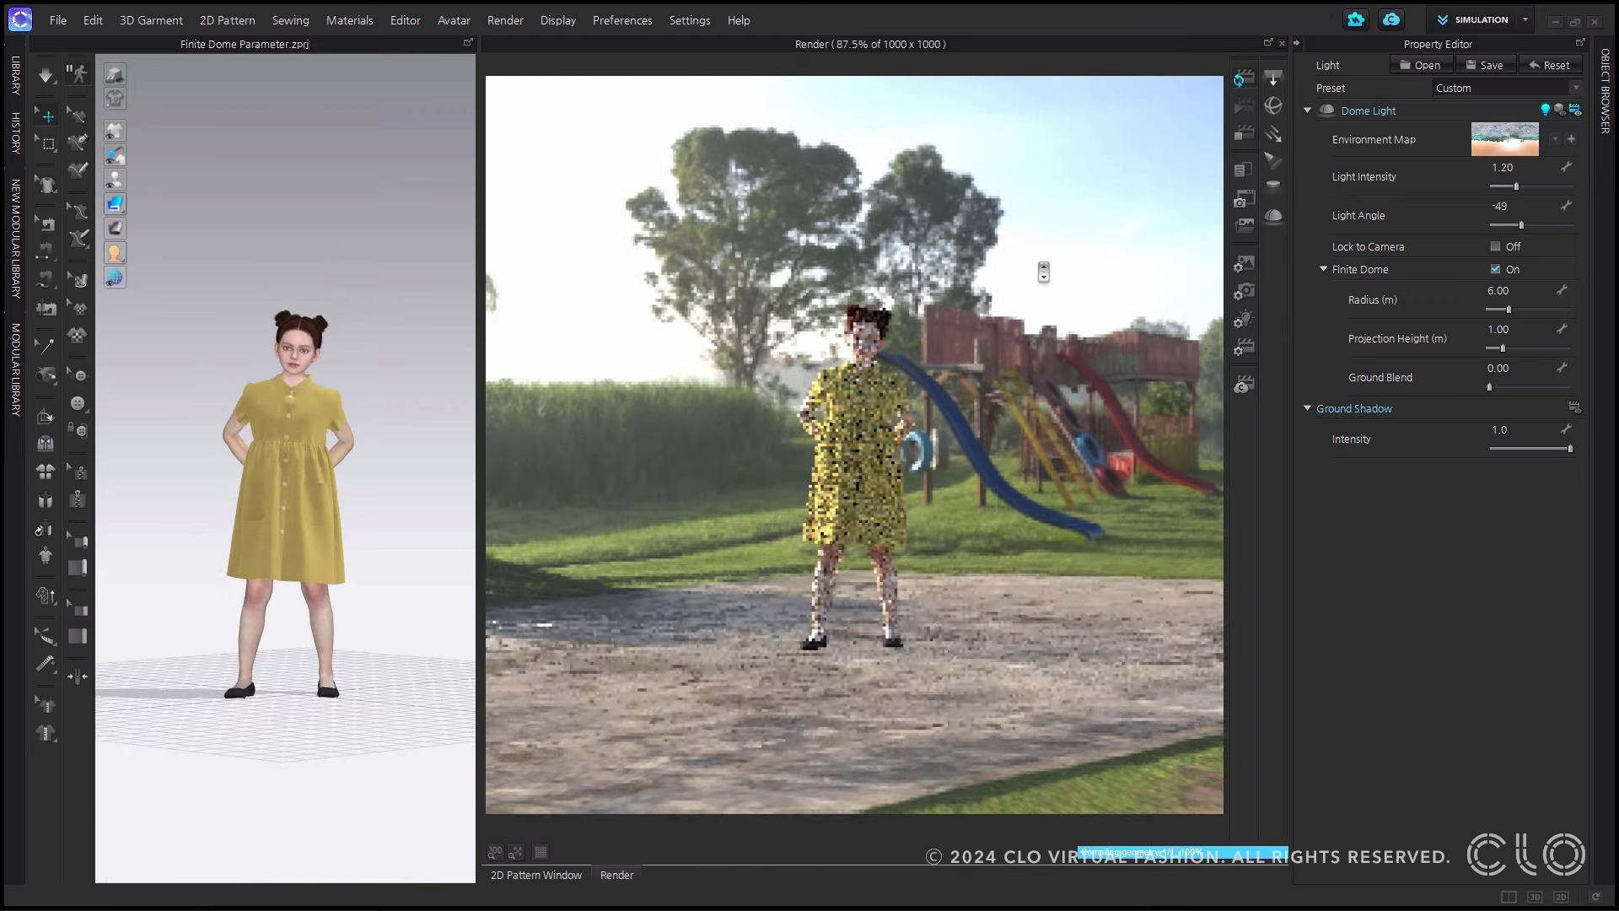
scroll(1043, 272, "down", 8)
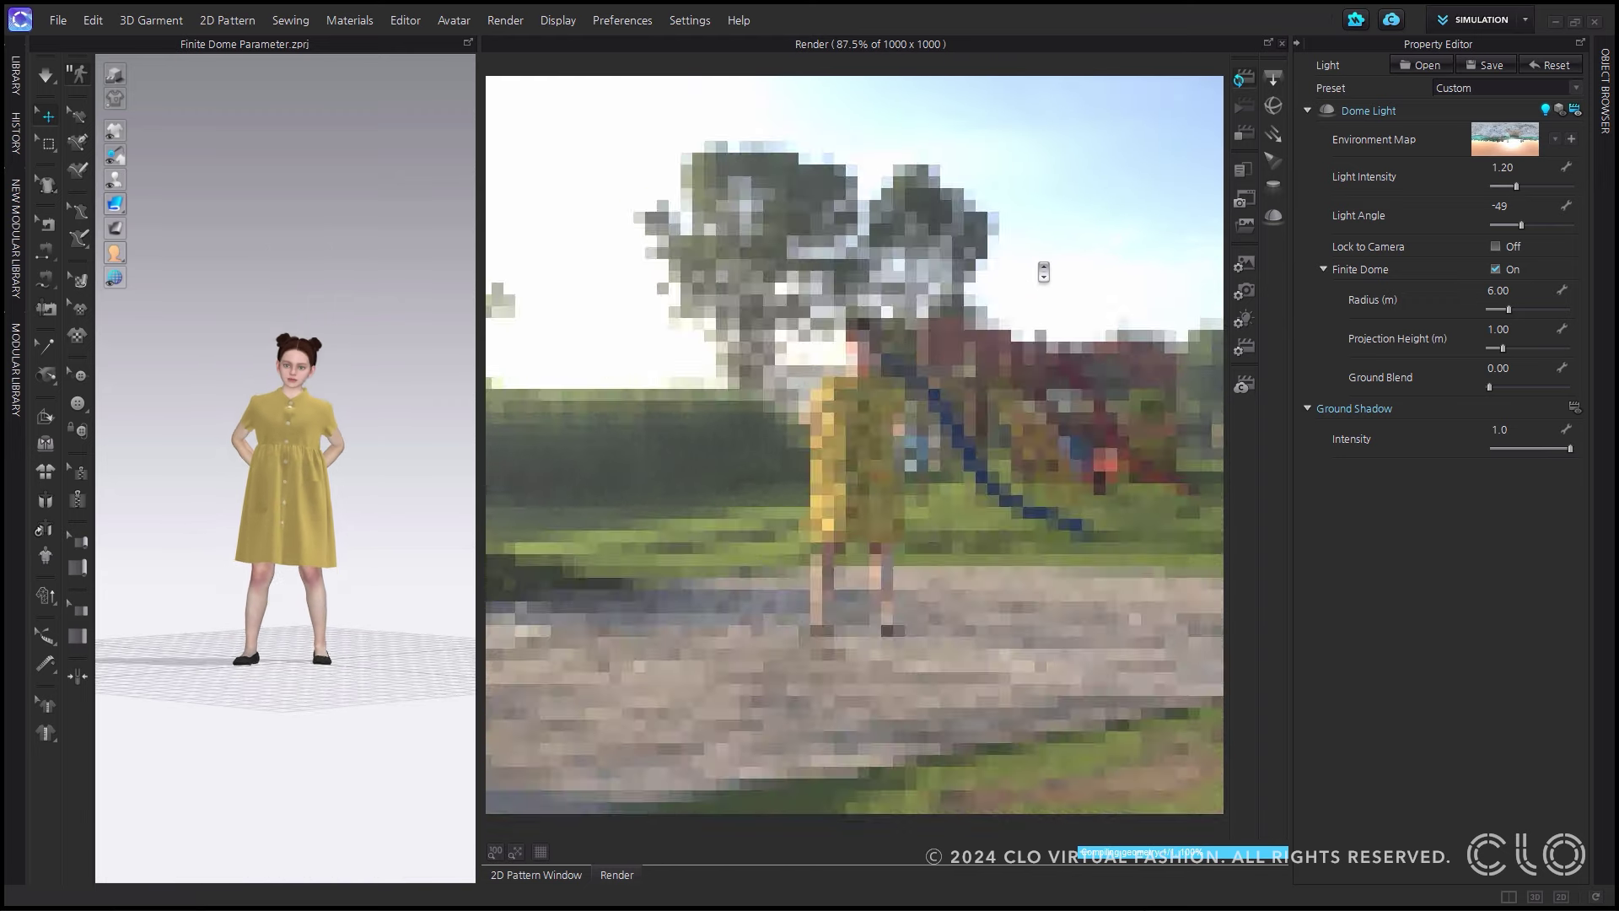
scroll(1043, 271, "down", 3)
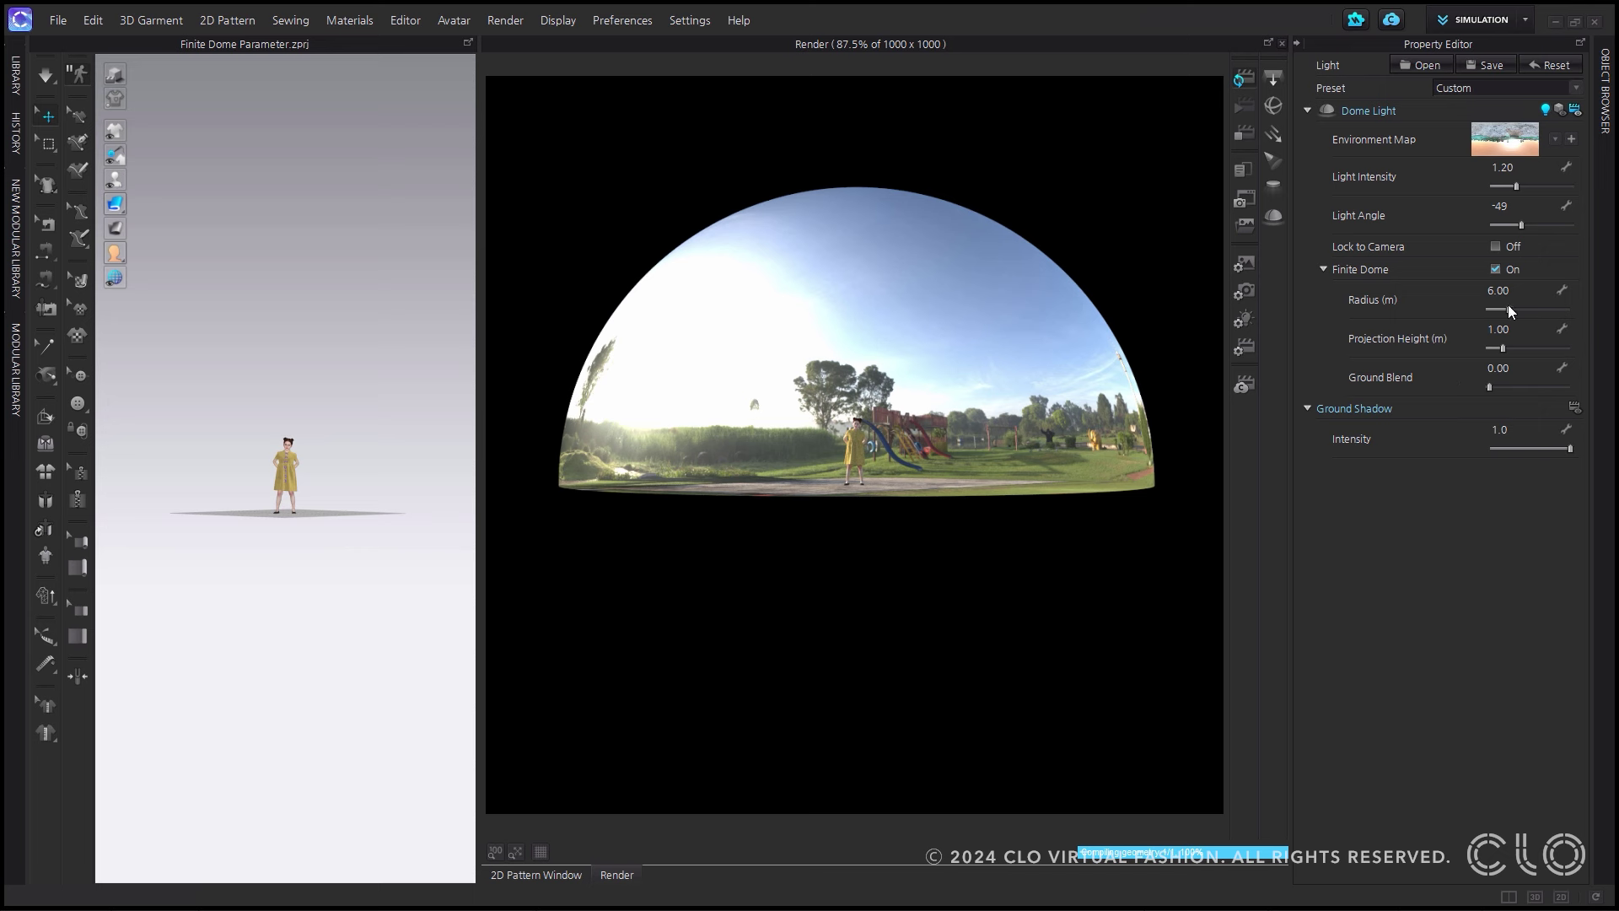
Reduce the Finite Dome radius to 1.00 m and inspect the small dome around the avatar
left_click_drag(1507, 310, 1486, 310)
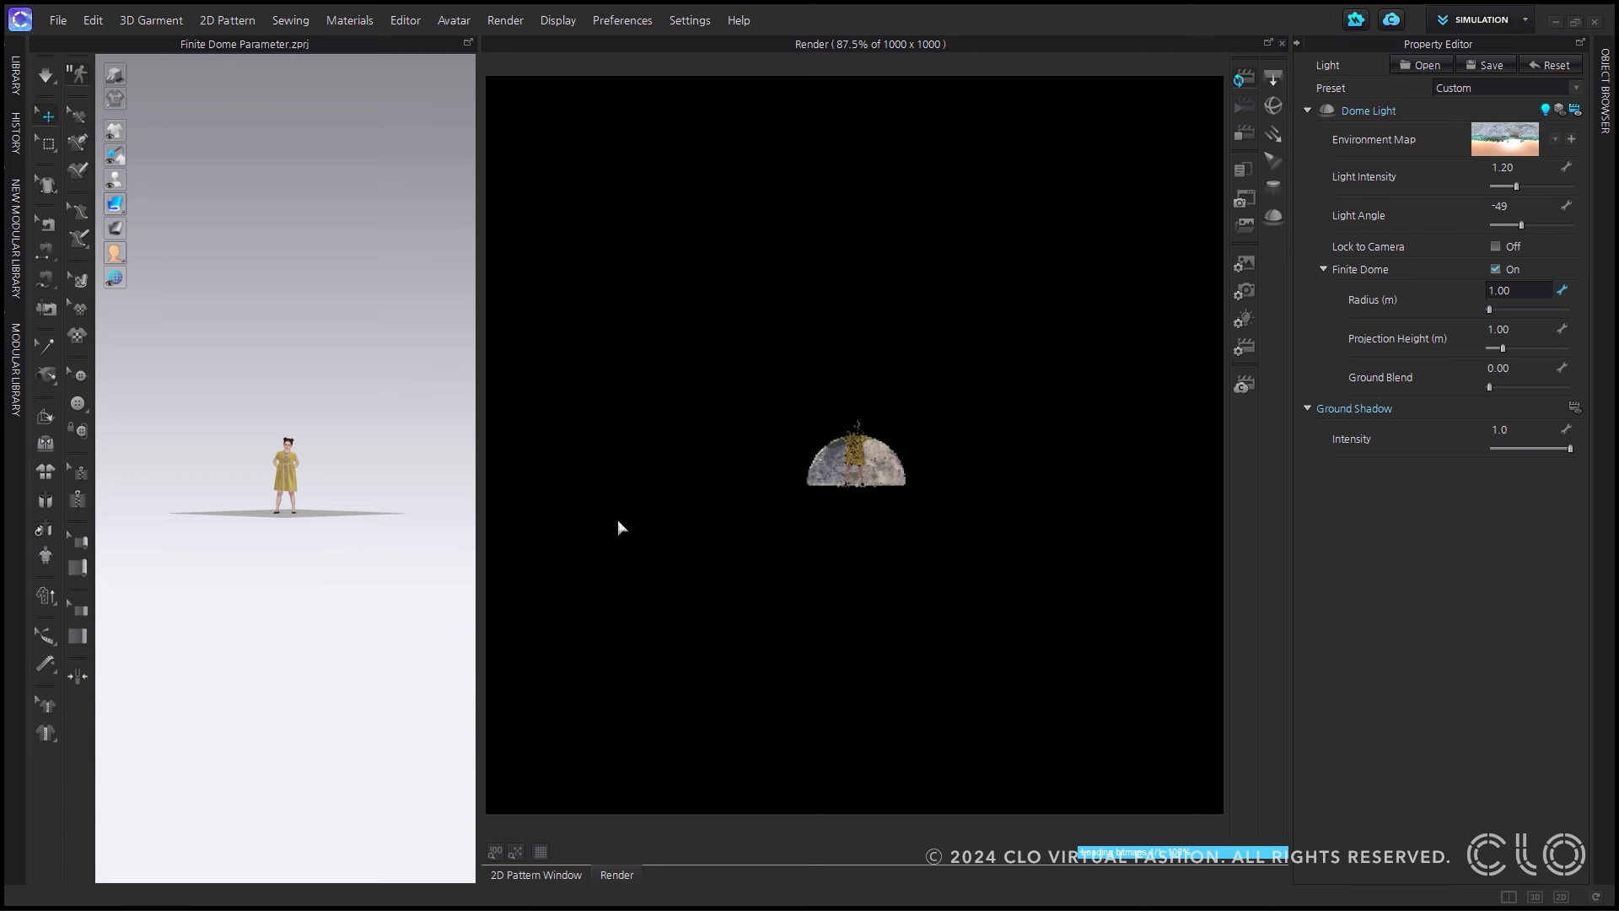
scroll(867, 466, "up", 5)
scroll(867, 466, "up", 3)
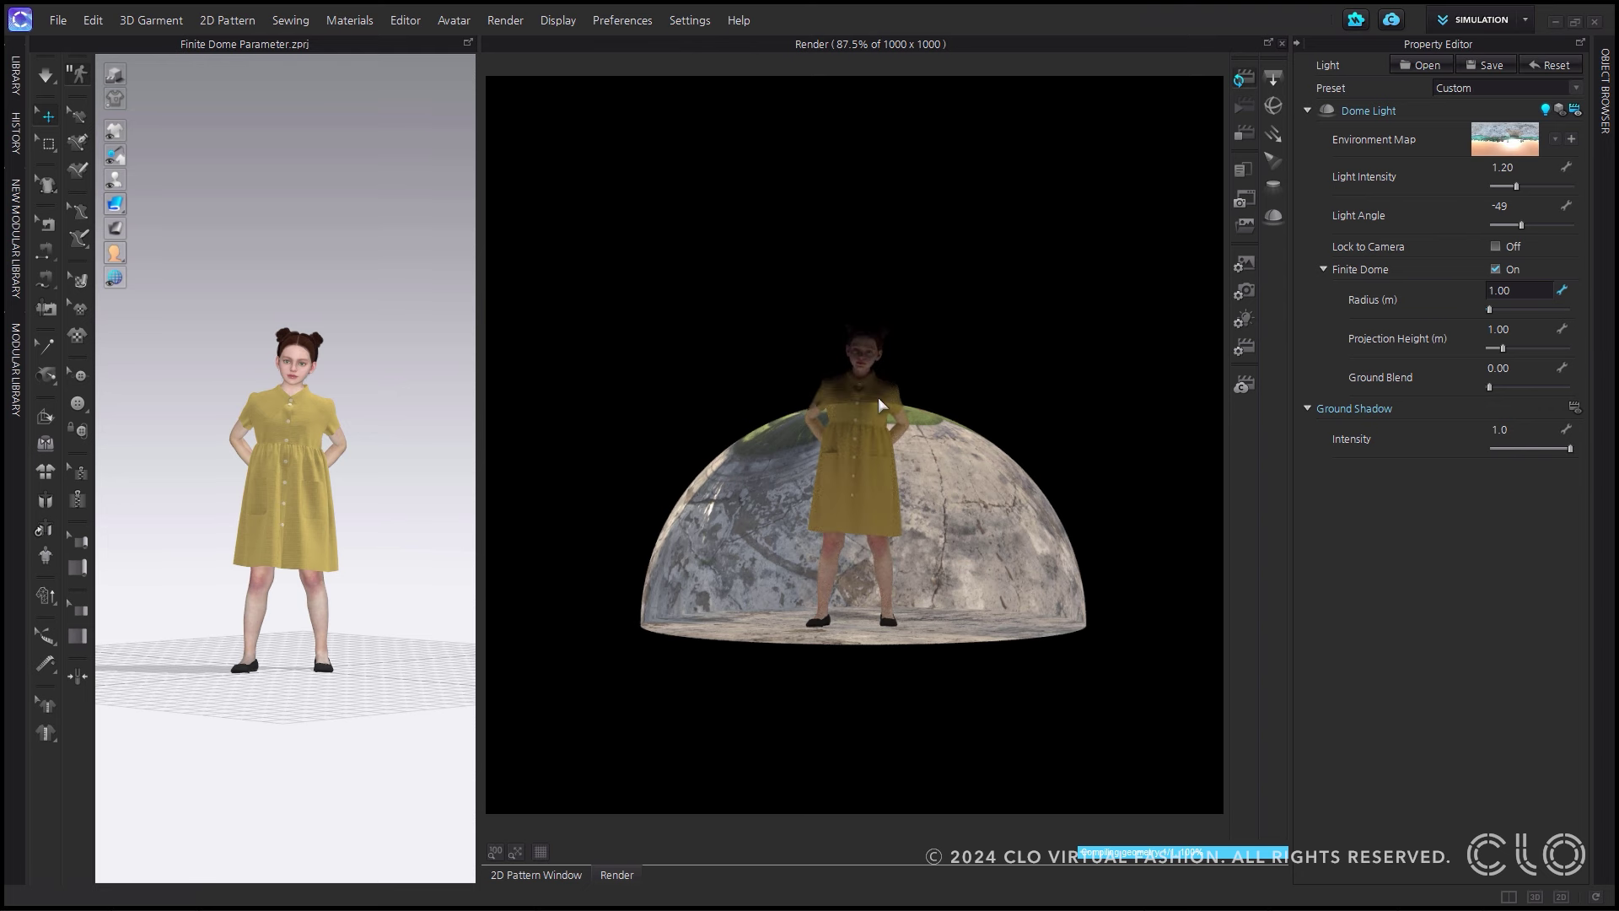
Set the Finite Dome radius to 4.00 m
double_click(1498, 291)
type("4")
key("Return")
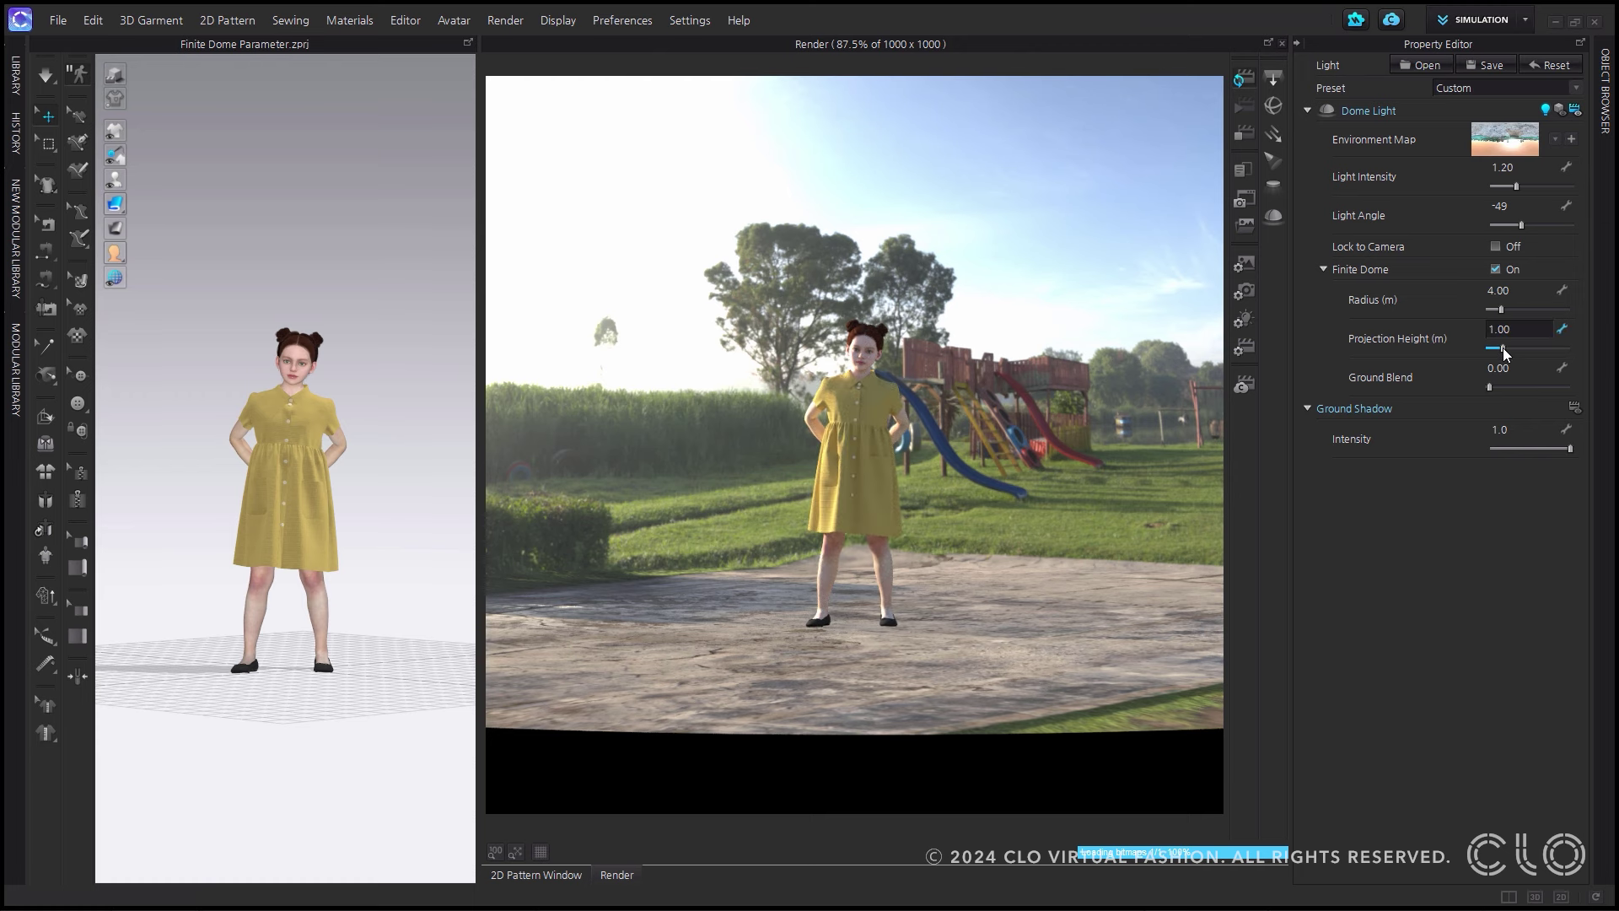
Try Finite Dome projection heights of 3.10, 1.50 and 5.00 m, and return the height to 1.00 m
left_click_drag(1504, 347, 1536, 347)
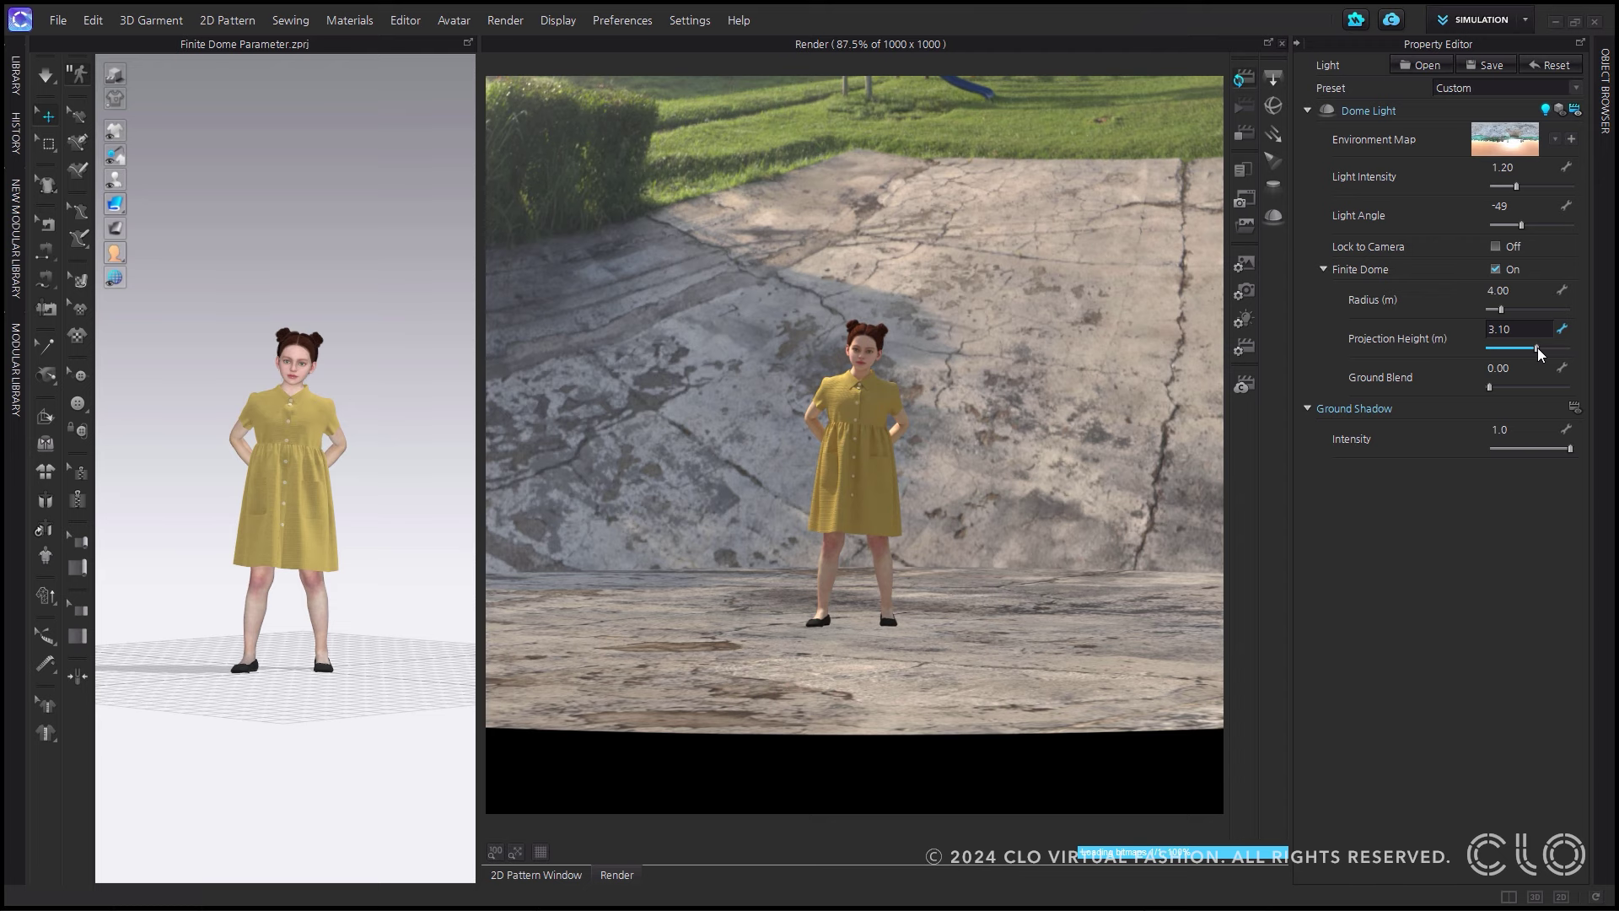
left_click_drag(1535, 348, 1512, 348)
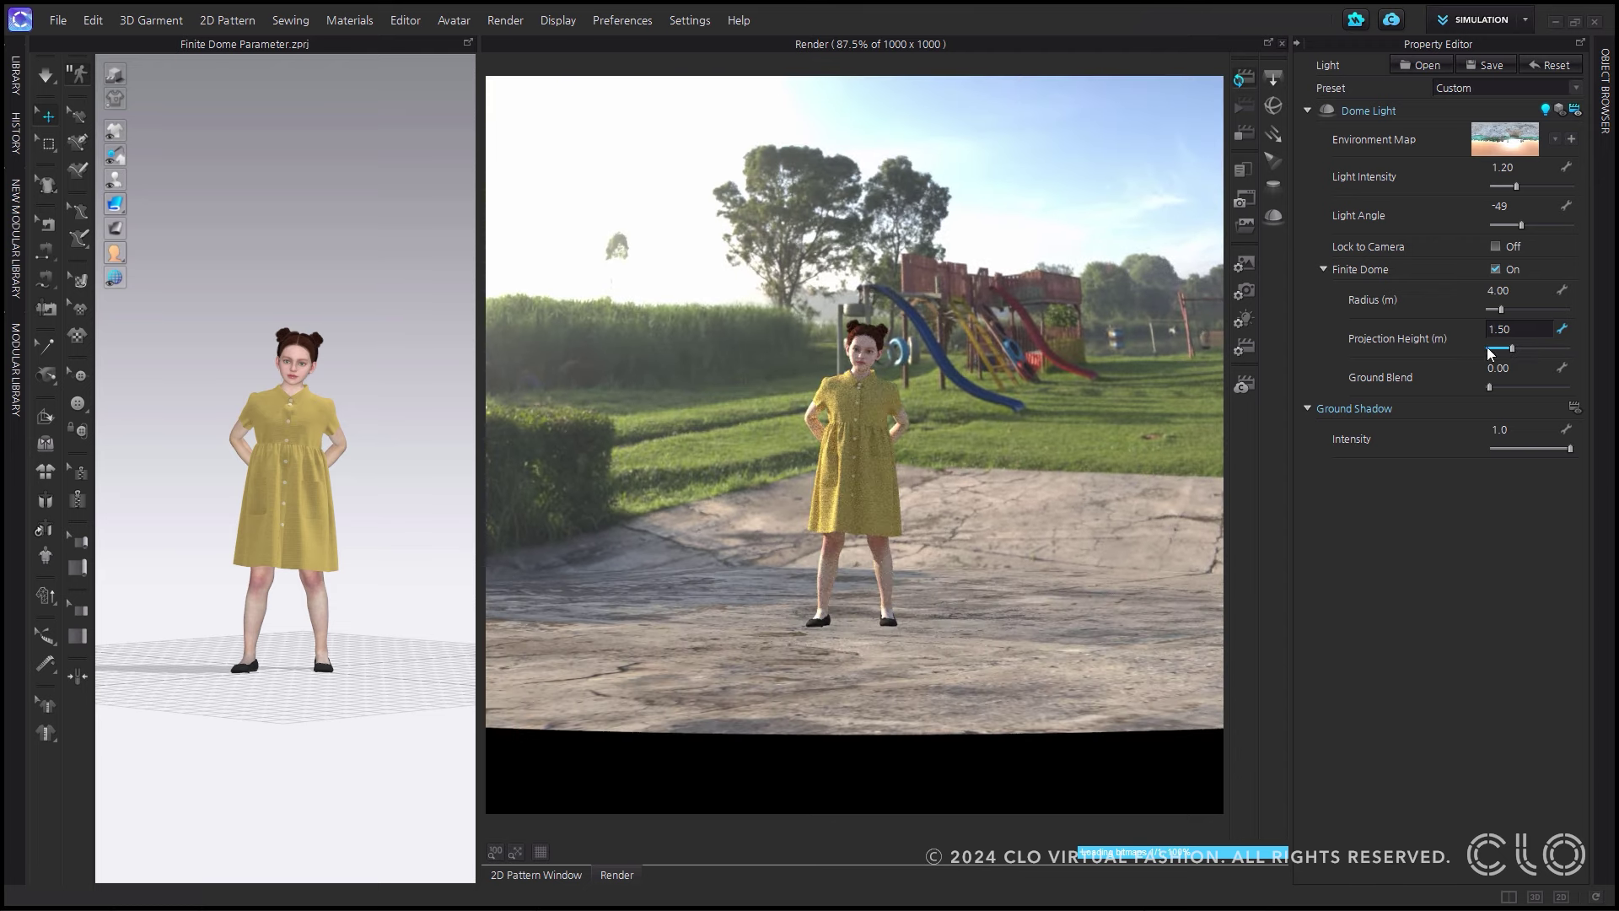
double_click(1500, 329)
type("1")
key("Return")
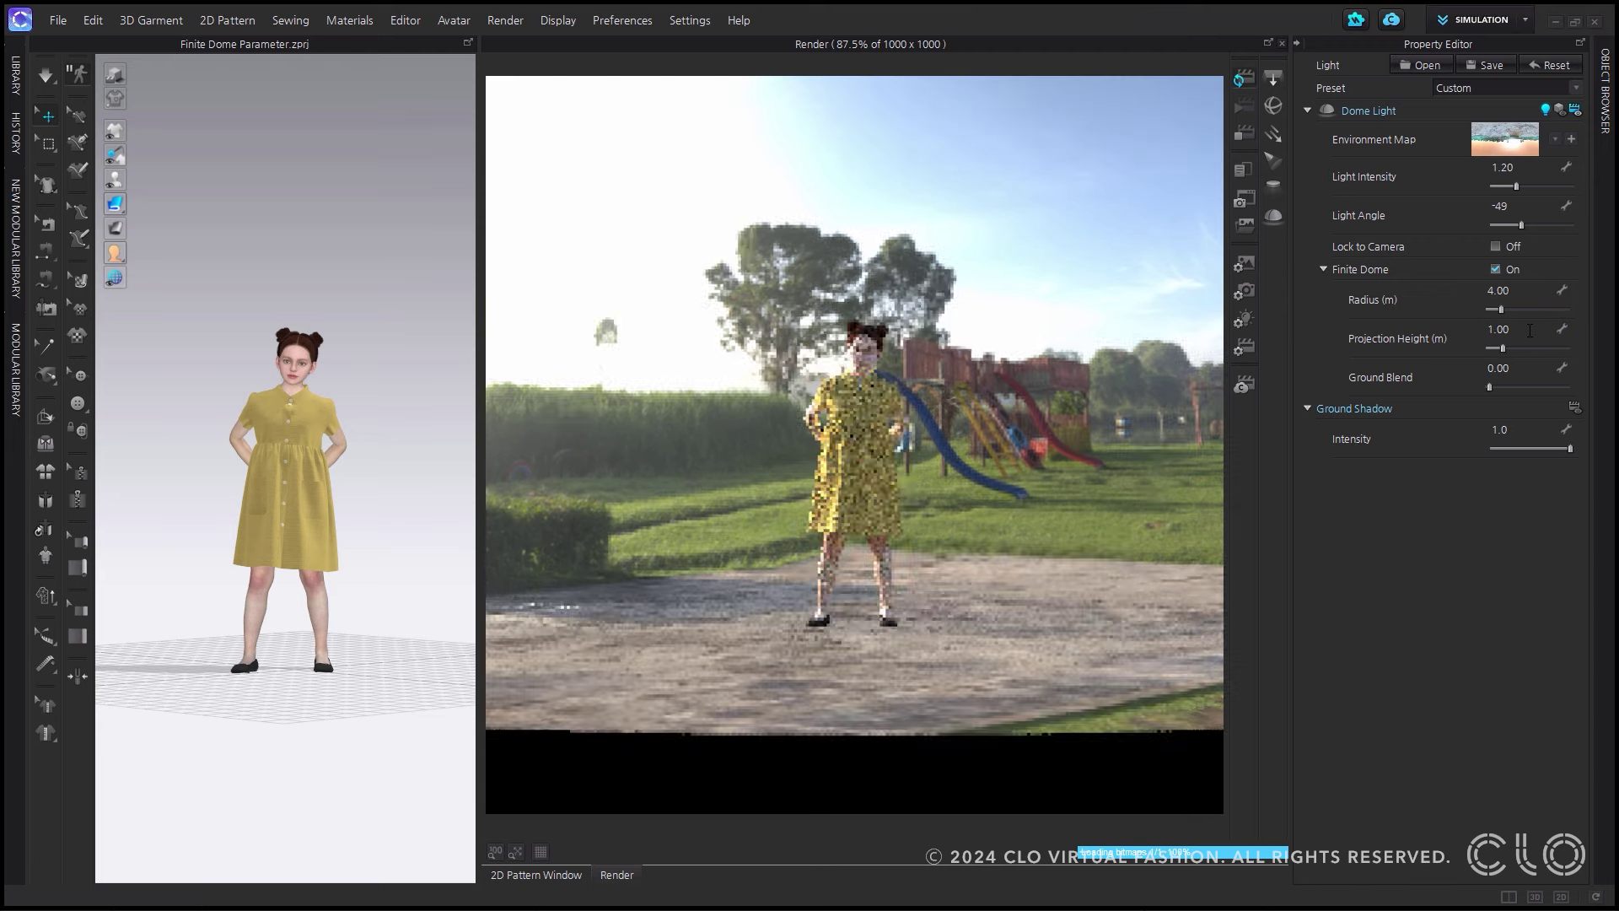
left_click_drag(1502, 348, 1523, 349)
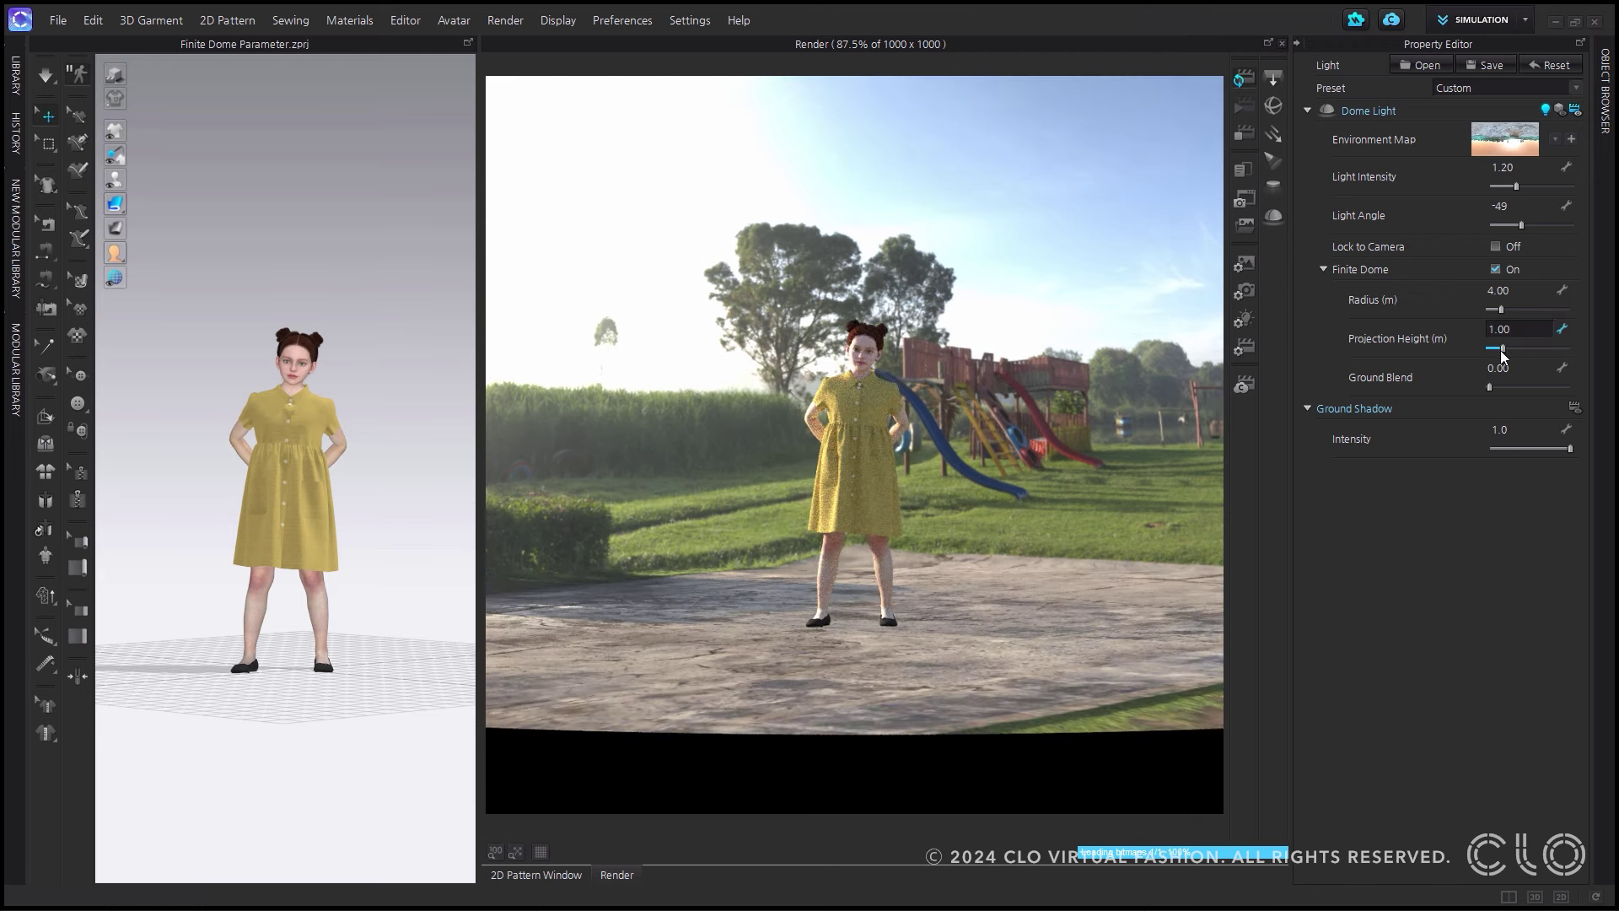
left_click(1560, 350)
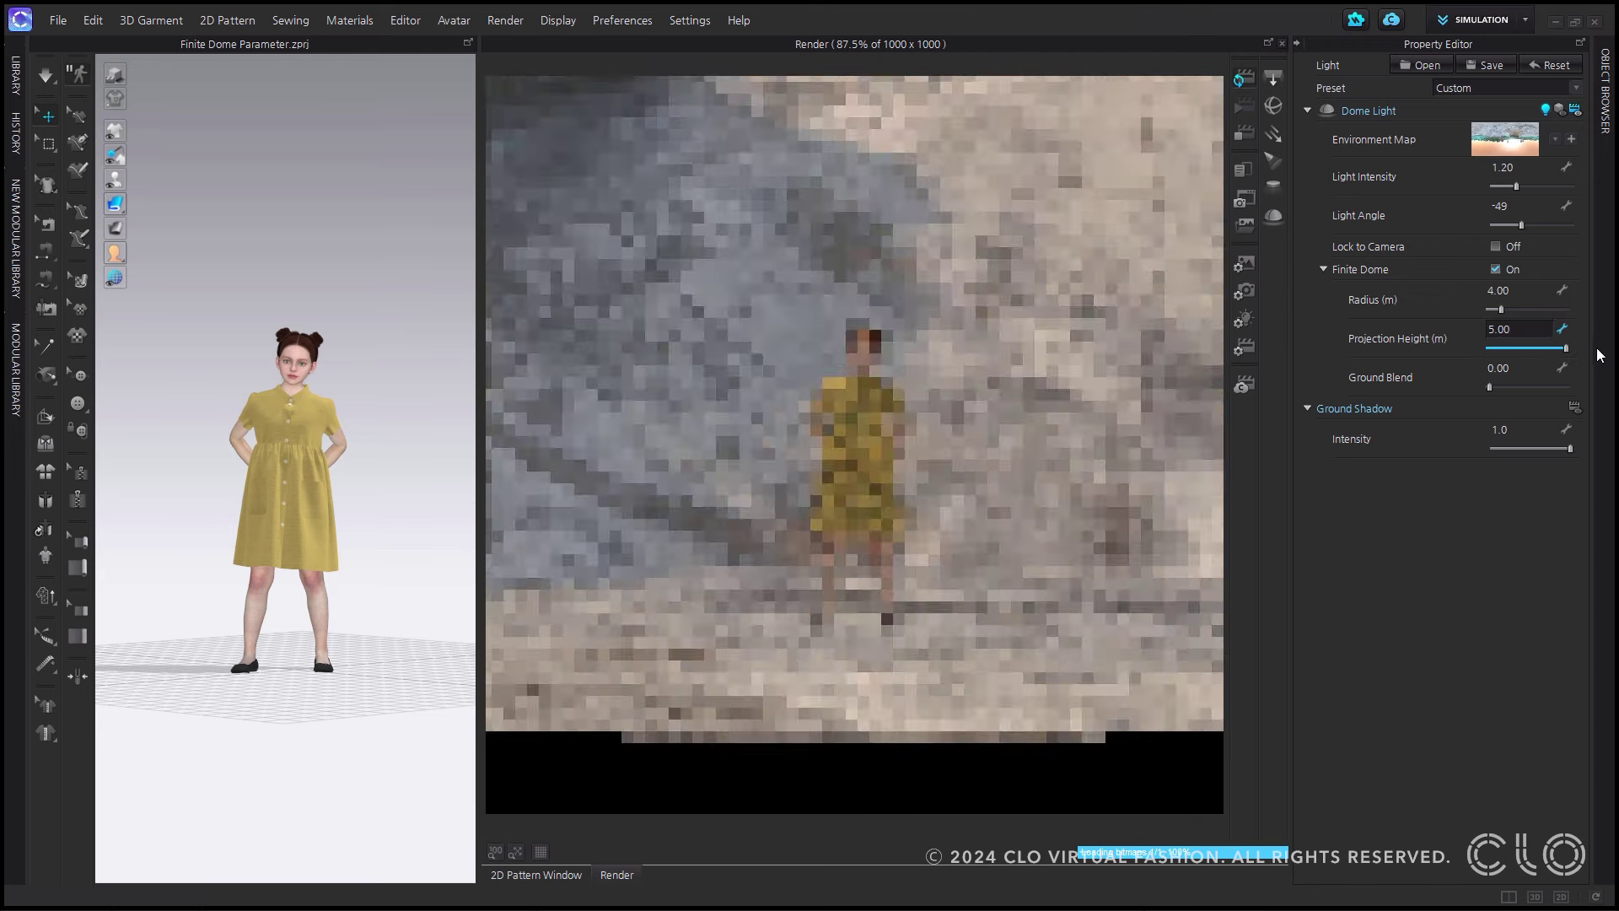
left_click_drag(1561, 350, 1503, 348)
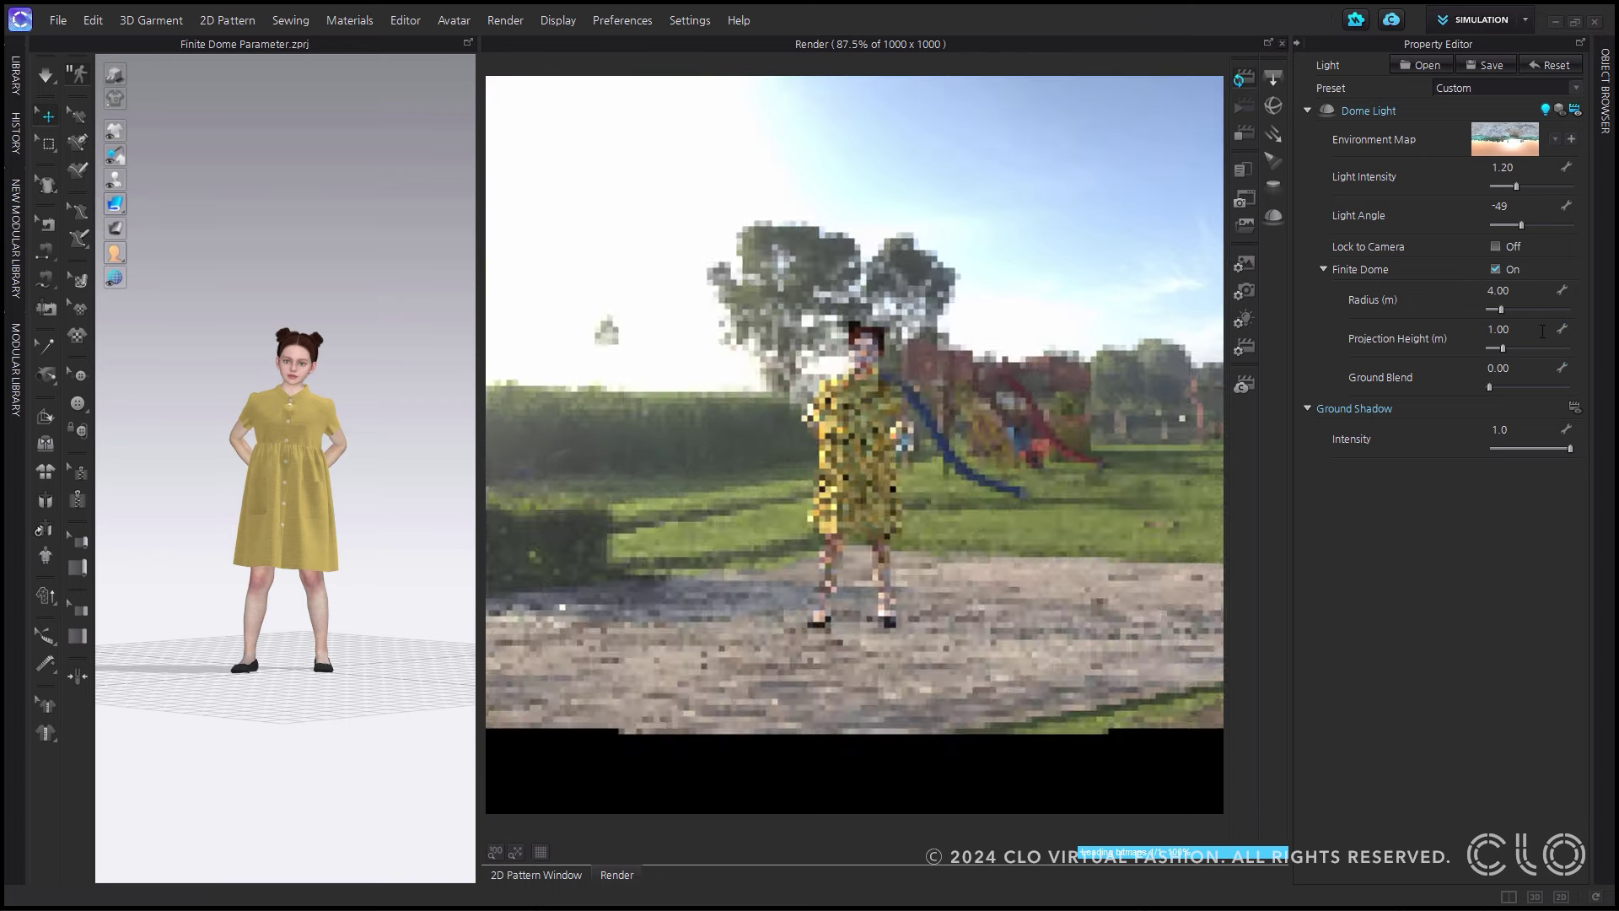
Set the Finite Dome's Ground Blend to 0.50 and view the avatar against the blended background up close
scroll(923, 489, "down", 5)
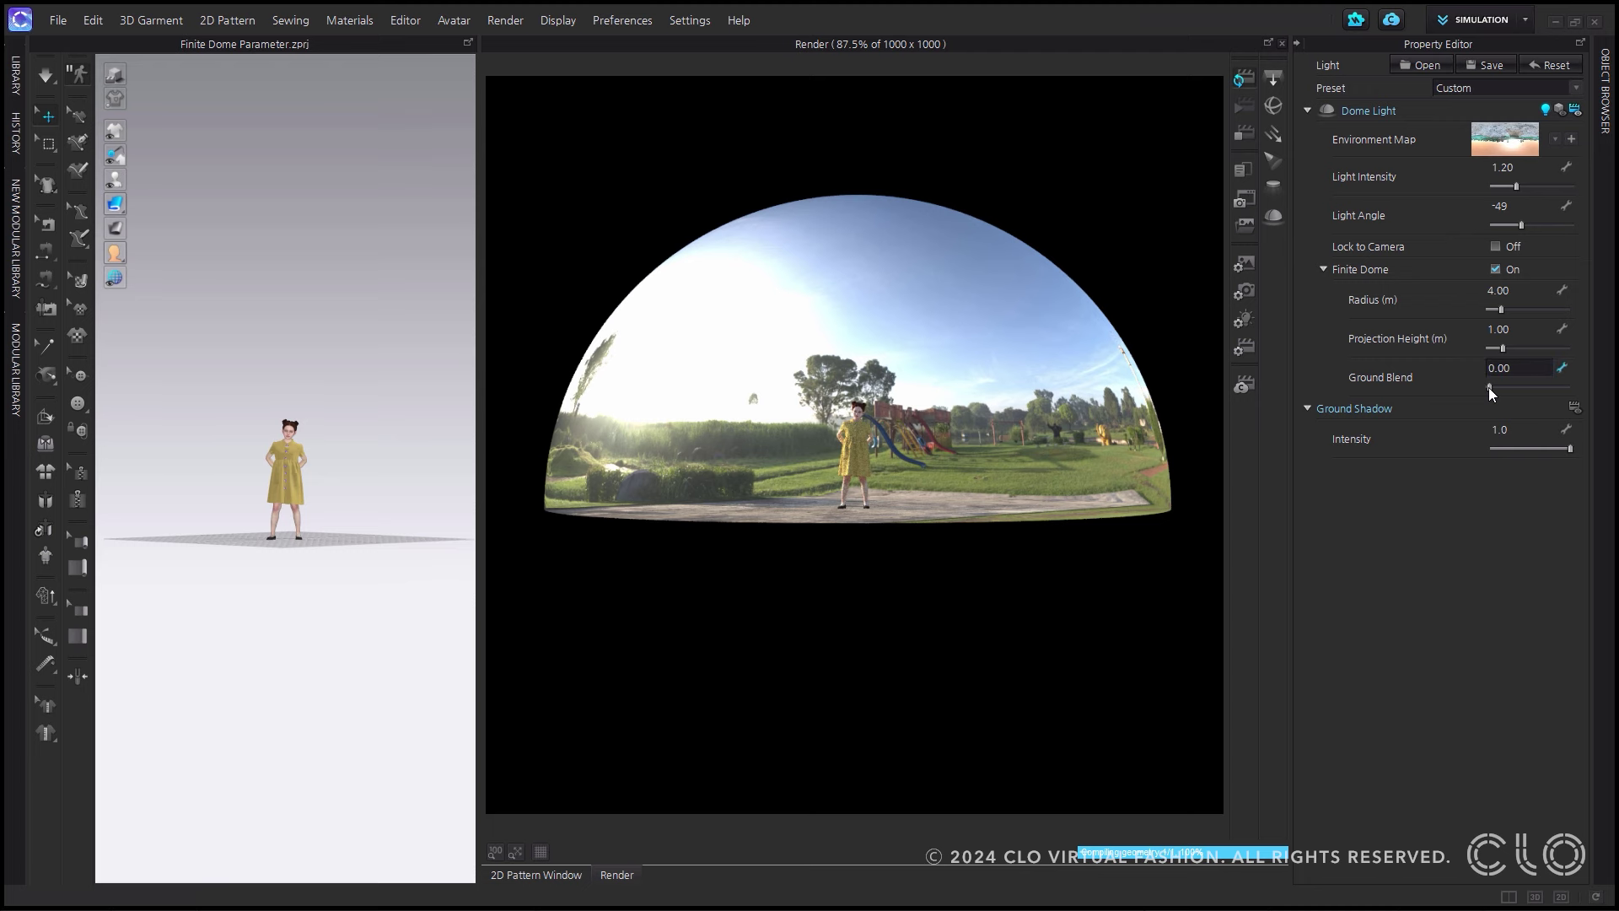
mouse_move(1489, 389)
left_mouse_down()
mouse_move(1570, 391)
mouse_move(1516, 378)
left_mouse_up()
double_click(1524, 368)
type("0.5")
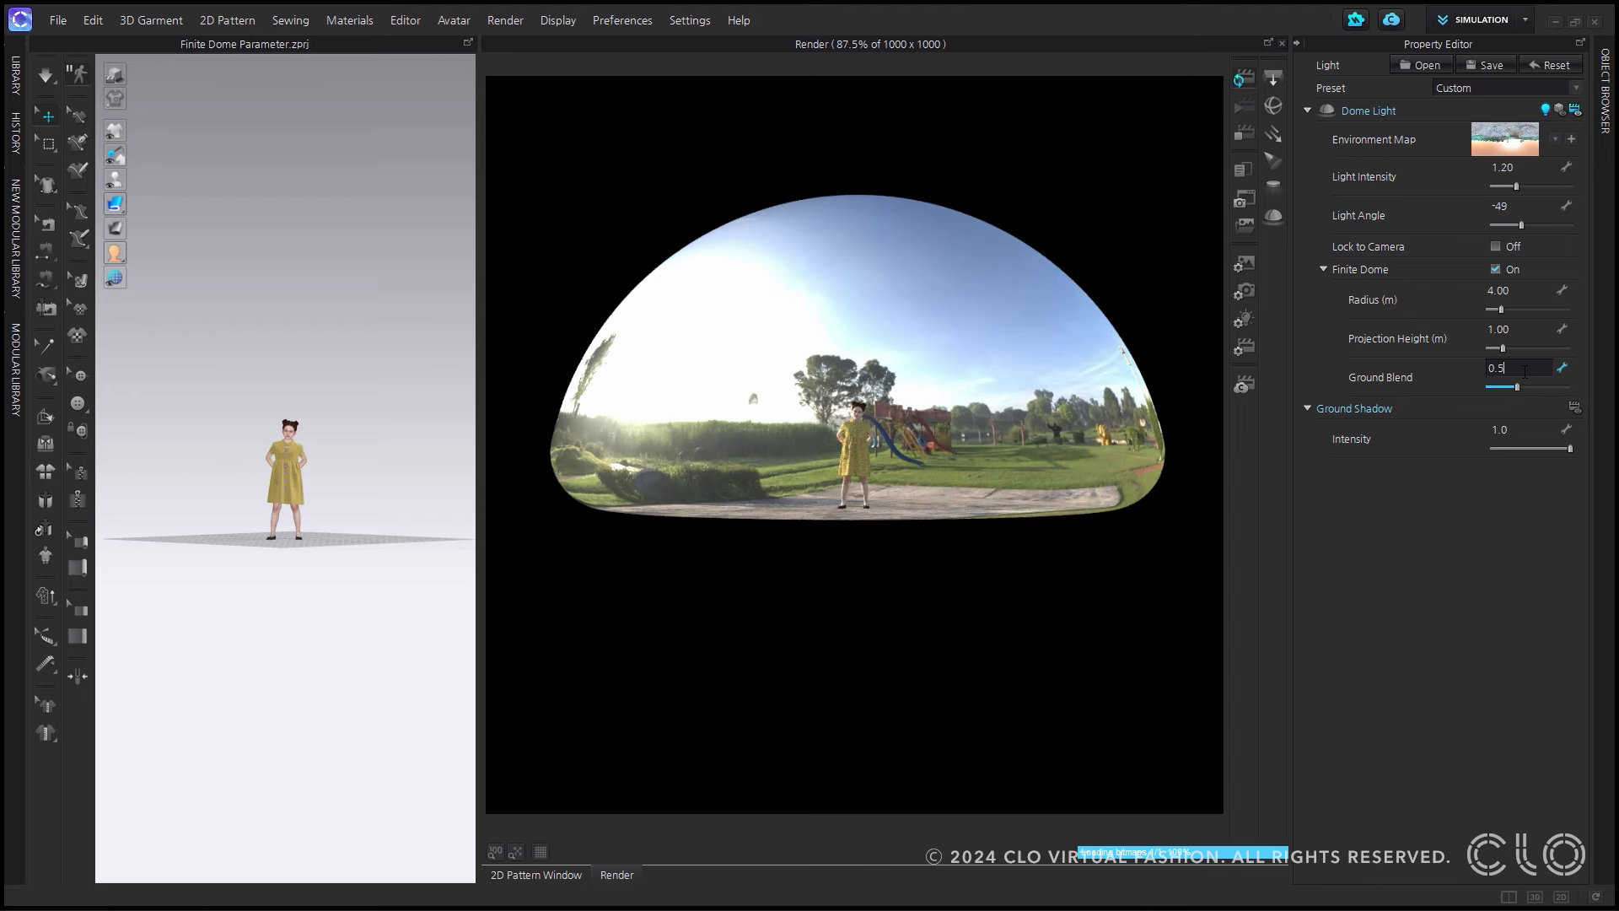
key("Return")
scroll(889, 508, "up", 10)
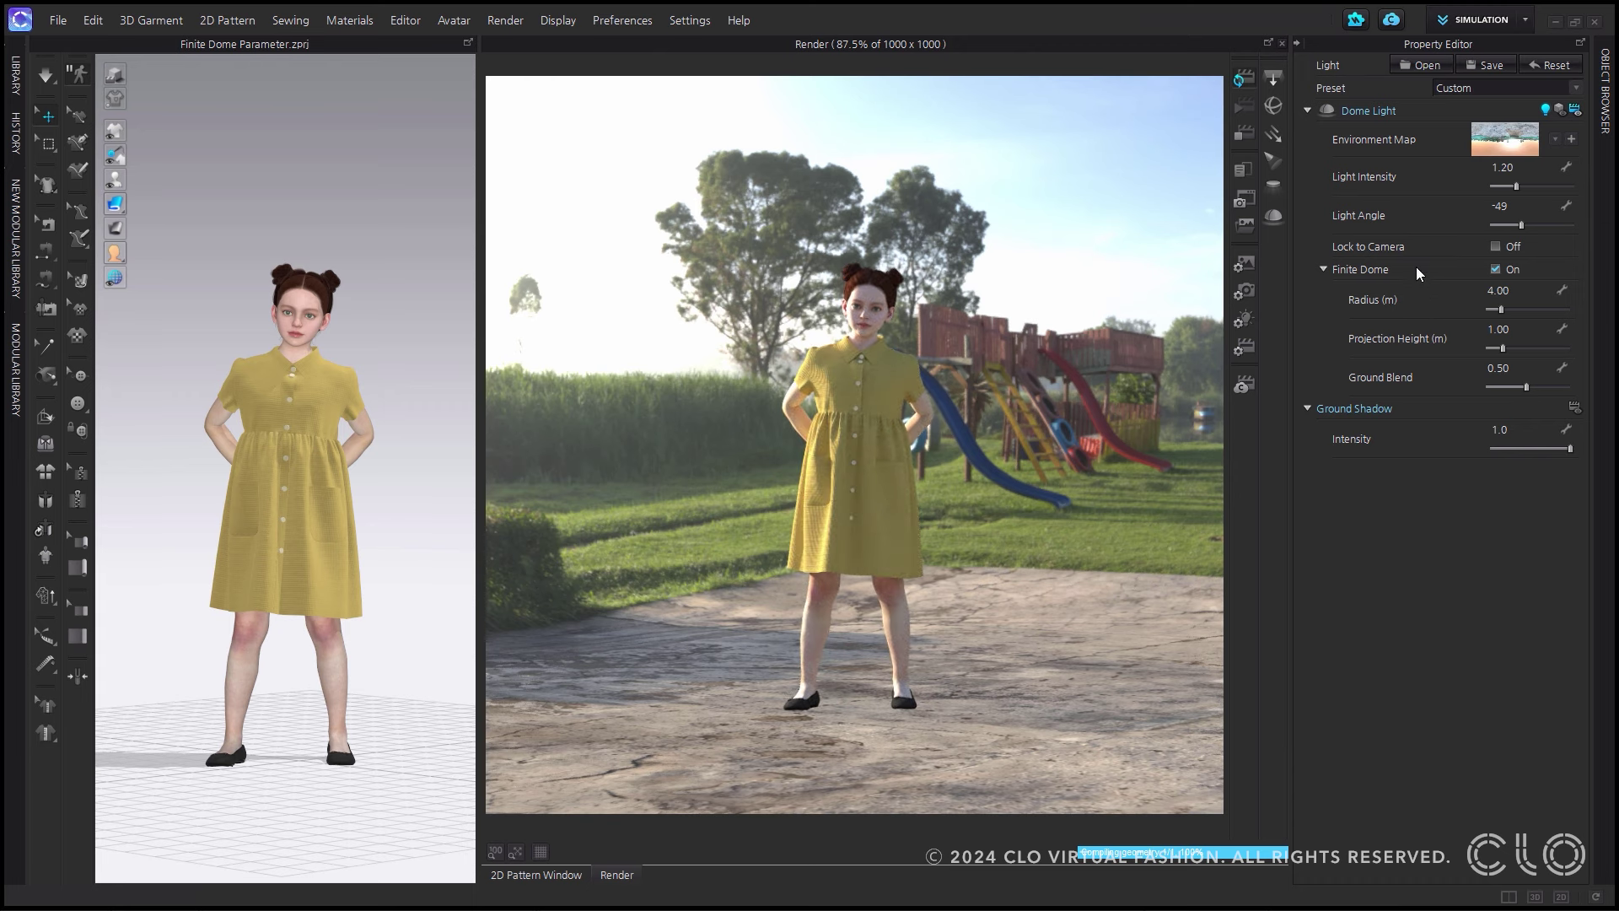
Open and cancel saving the render light properties file, and choose to save the project's Render Properties instead
left_click(1489, 66)
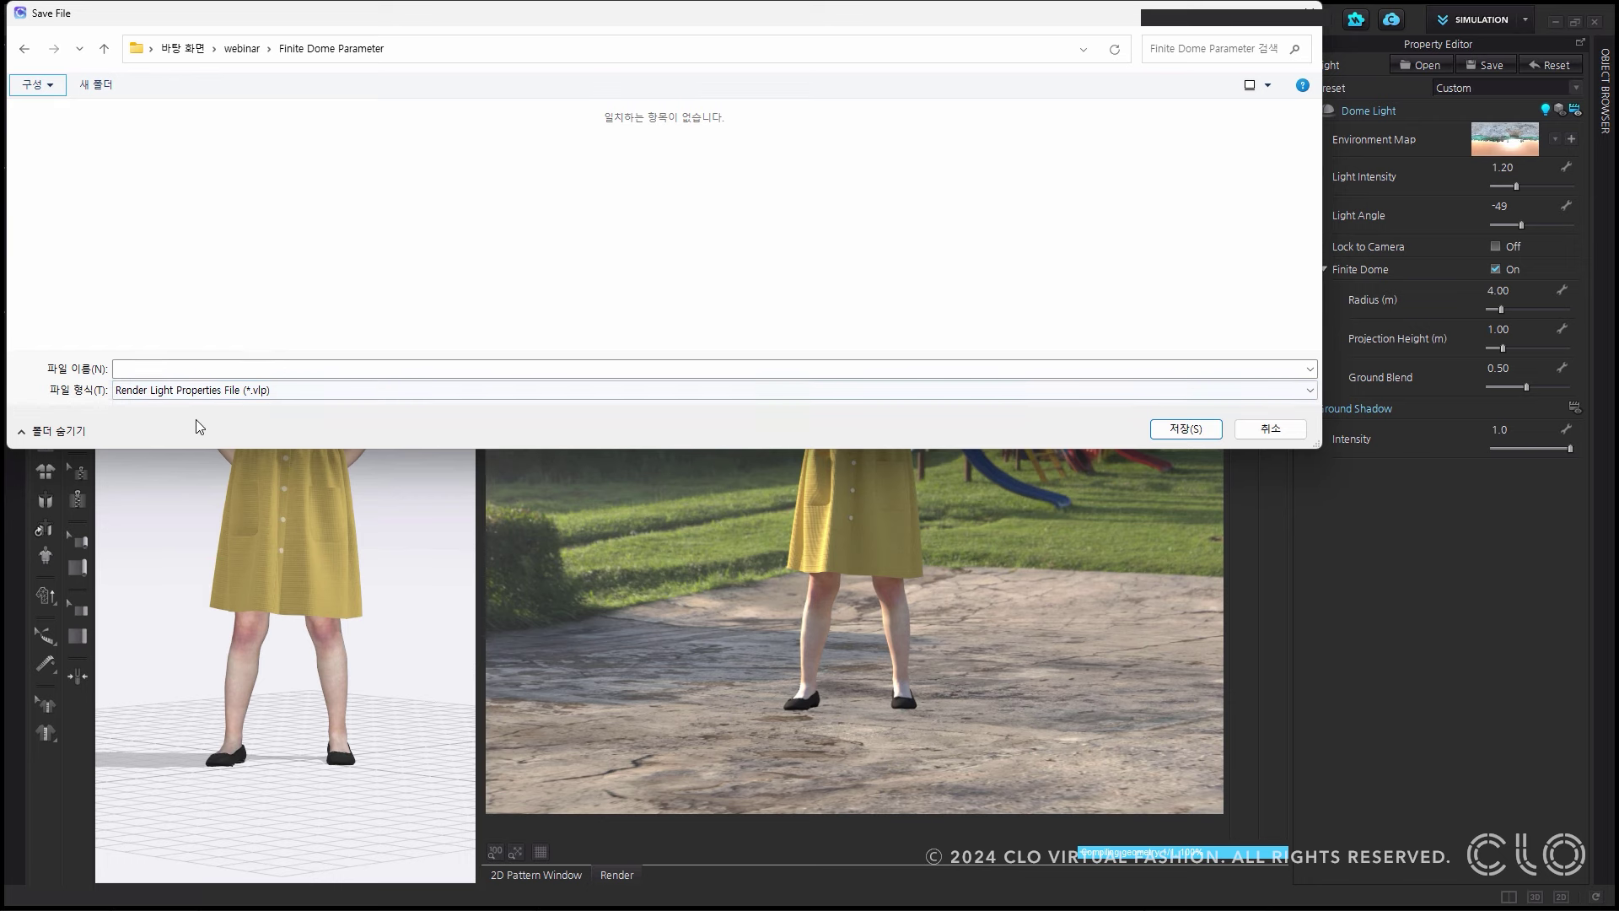
left_click(1270, 430)
left_click(57, 19)
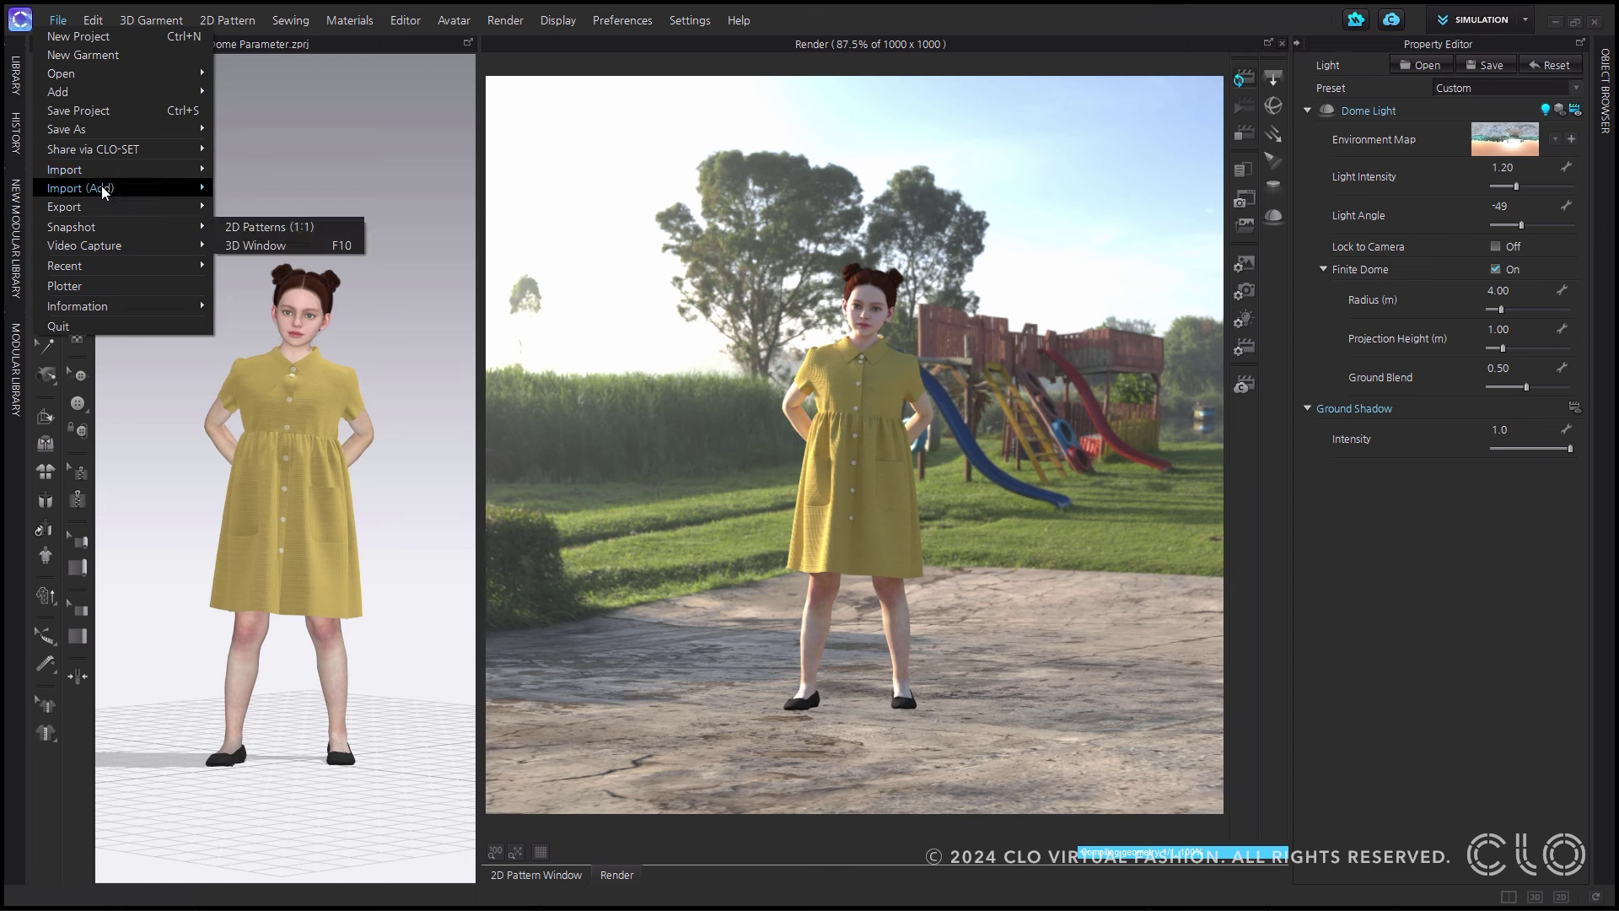
mouse_move(103, 129)
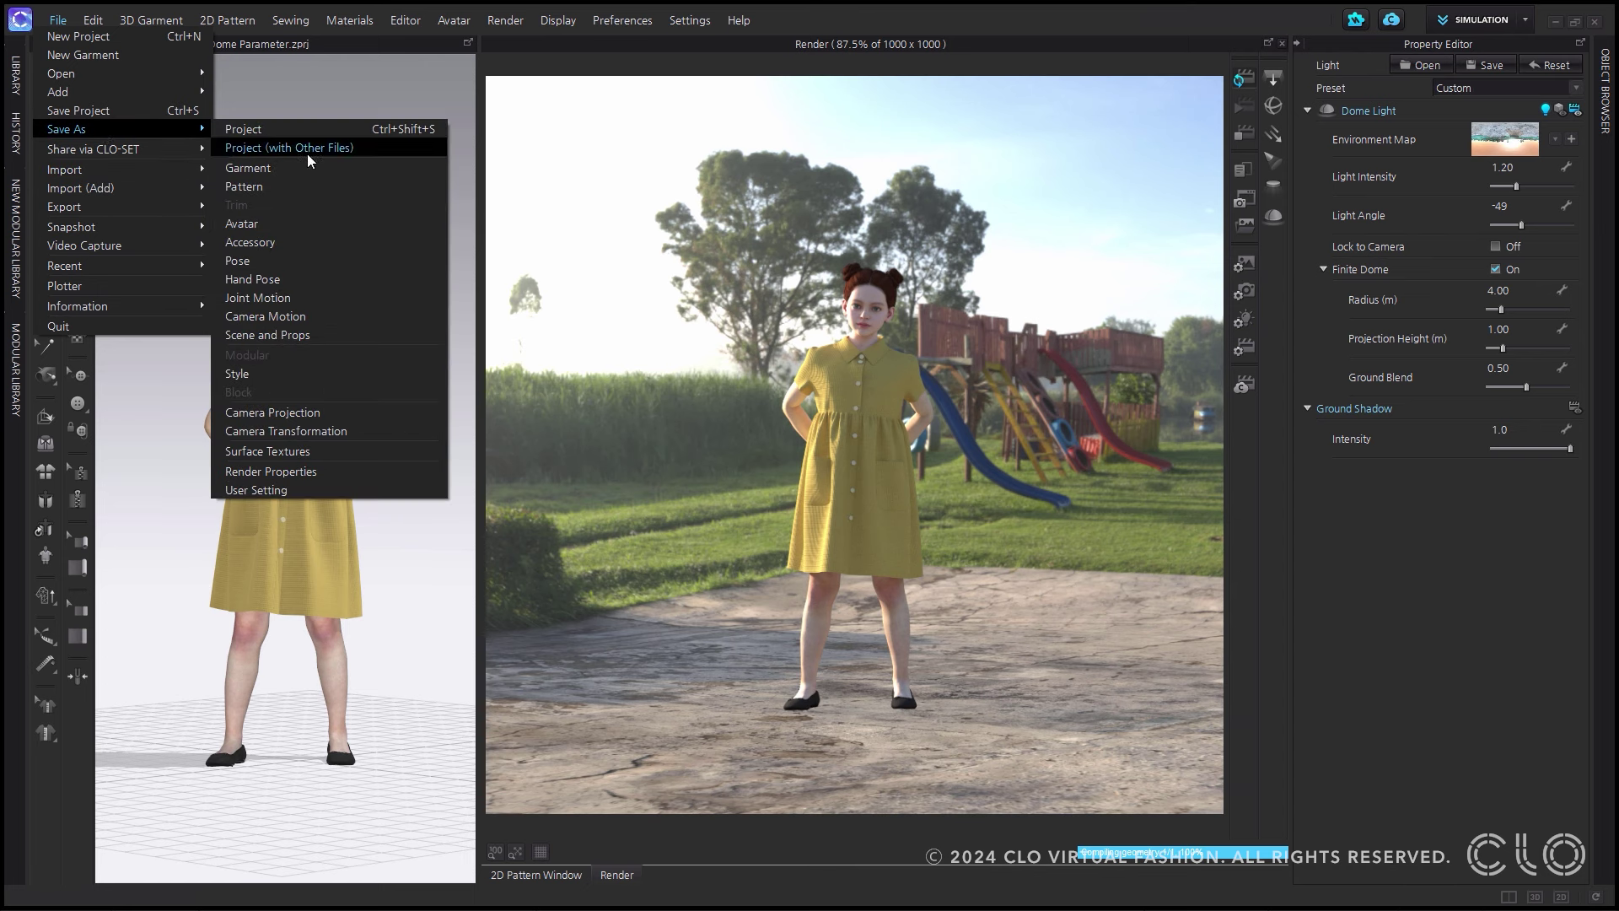
left_click(364, 473)
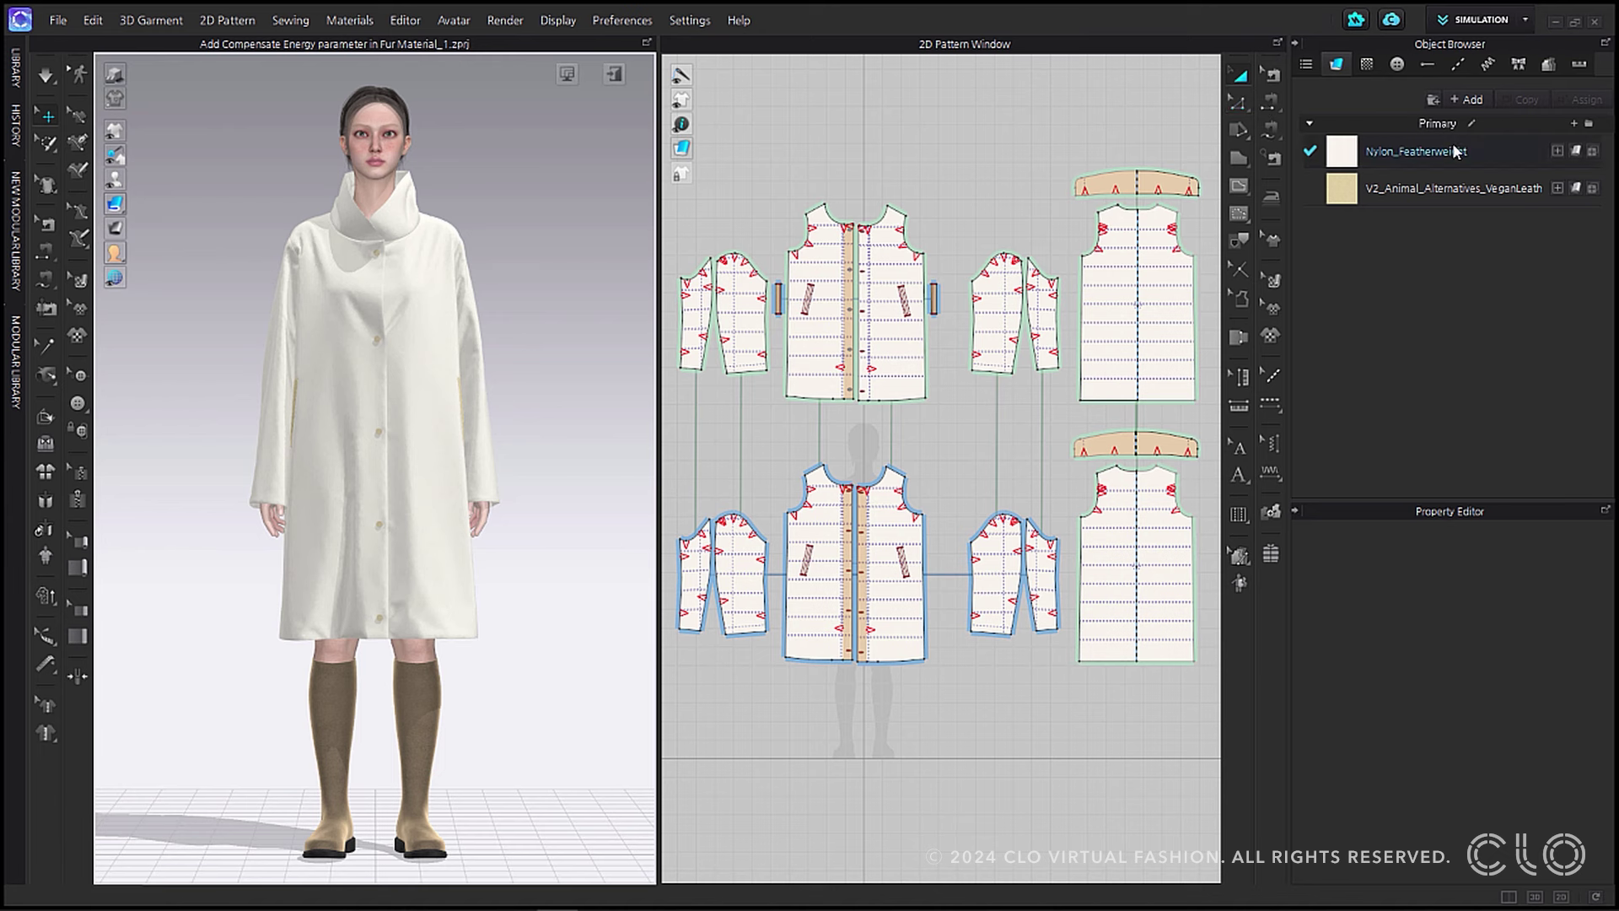
Set the Nylon_Featherweight fabric's material type to Fur (Render Only)
left_click(1478, 151)
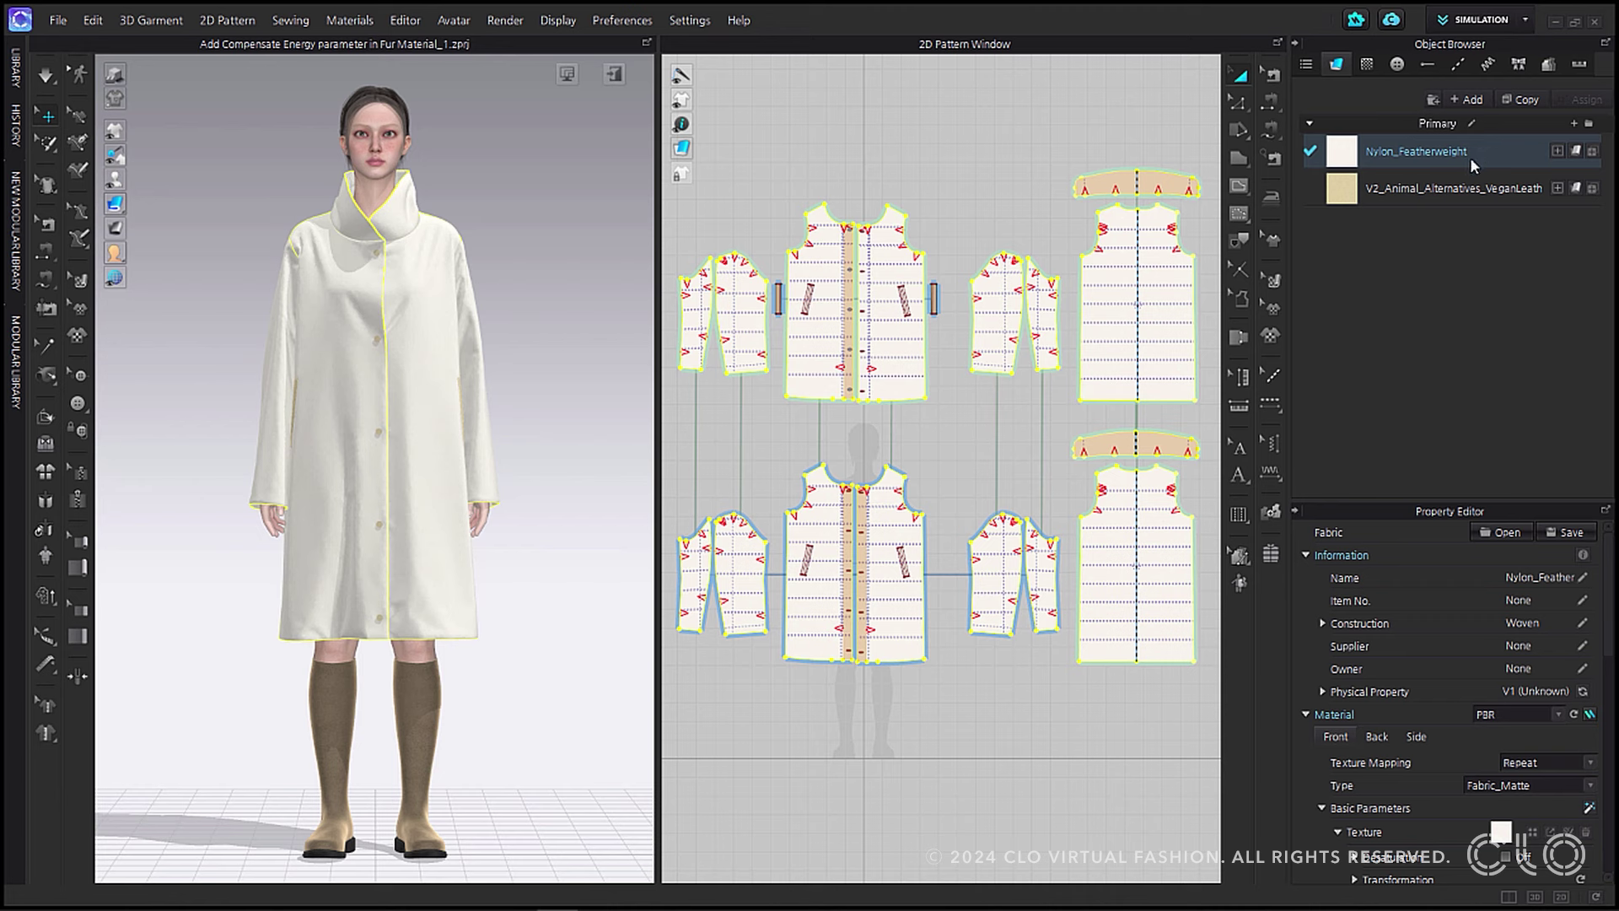
left_click(1499, 786)
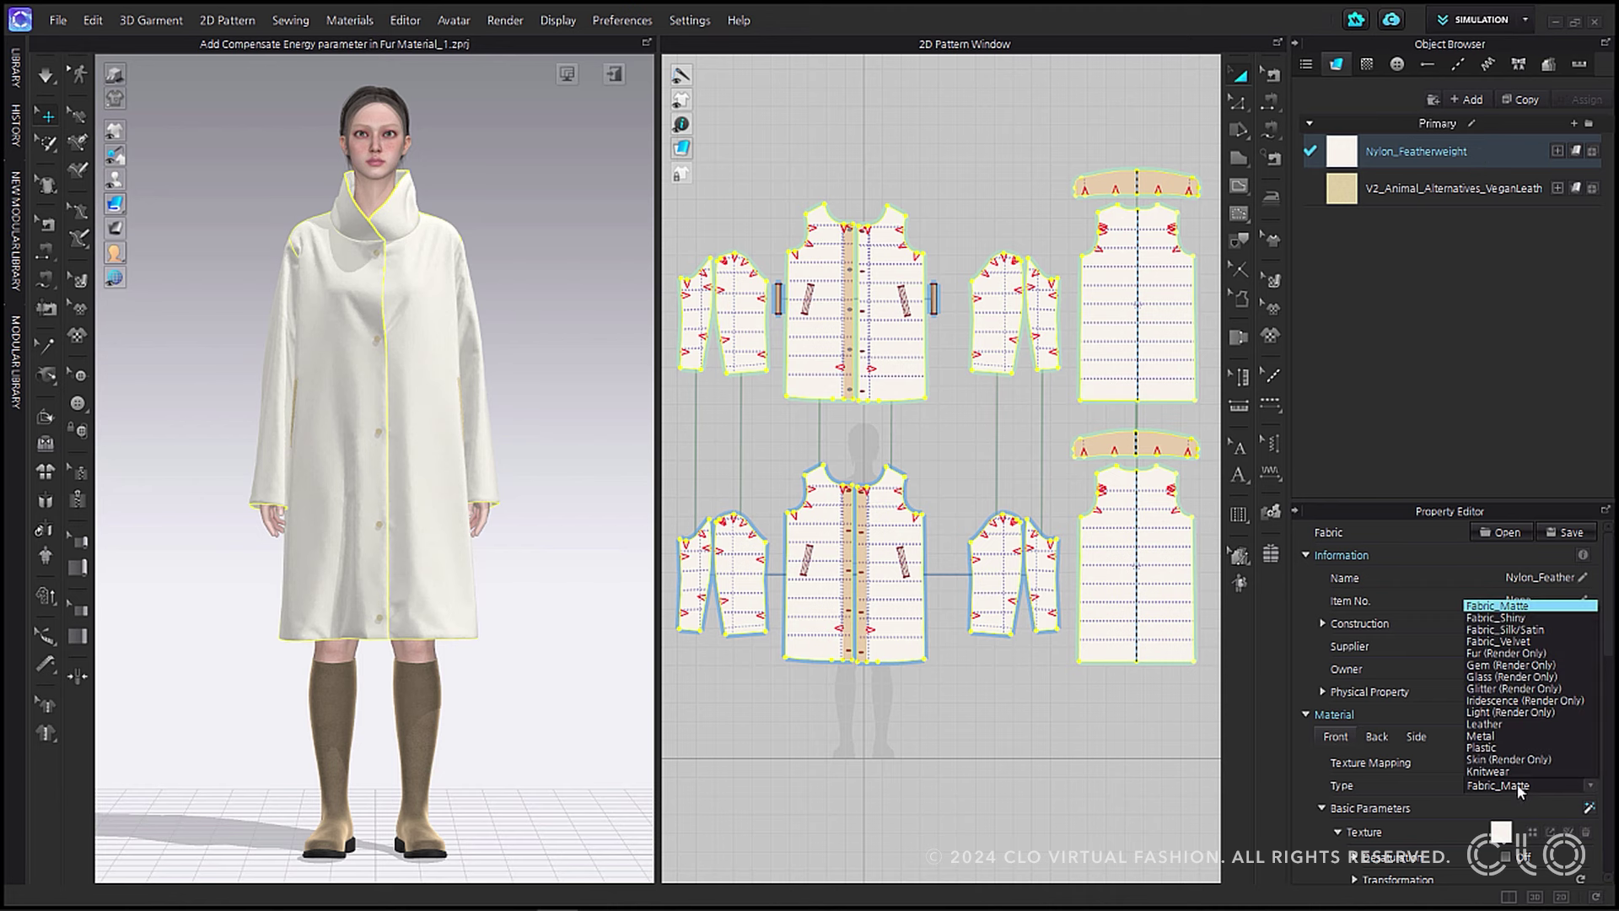
left_click(1555, 654)
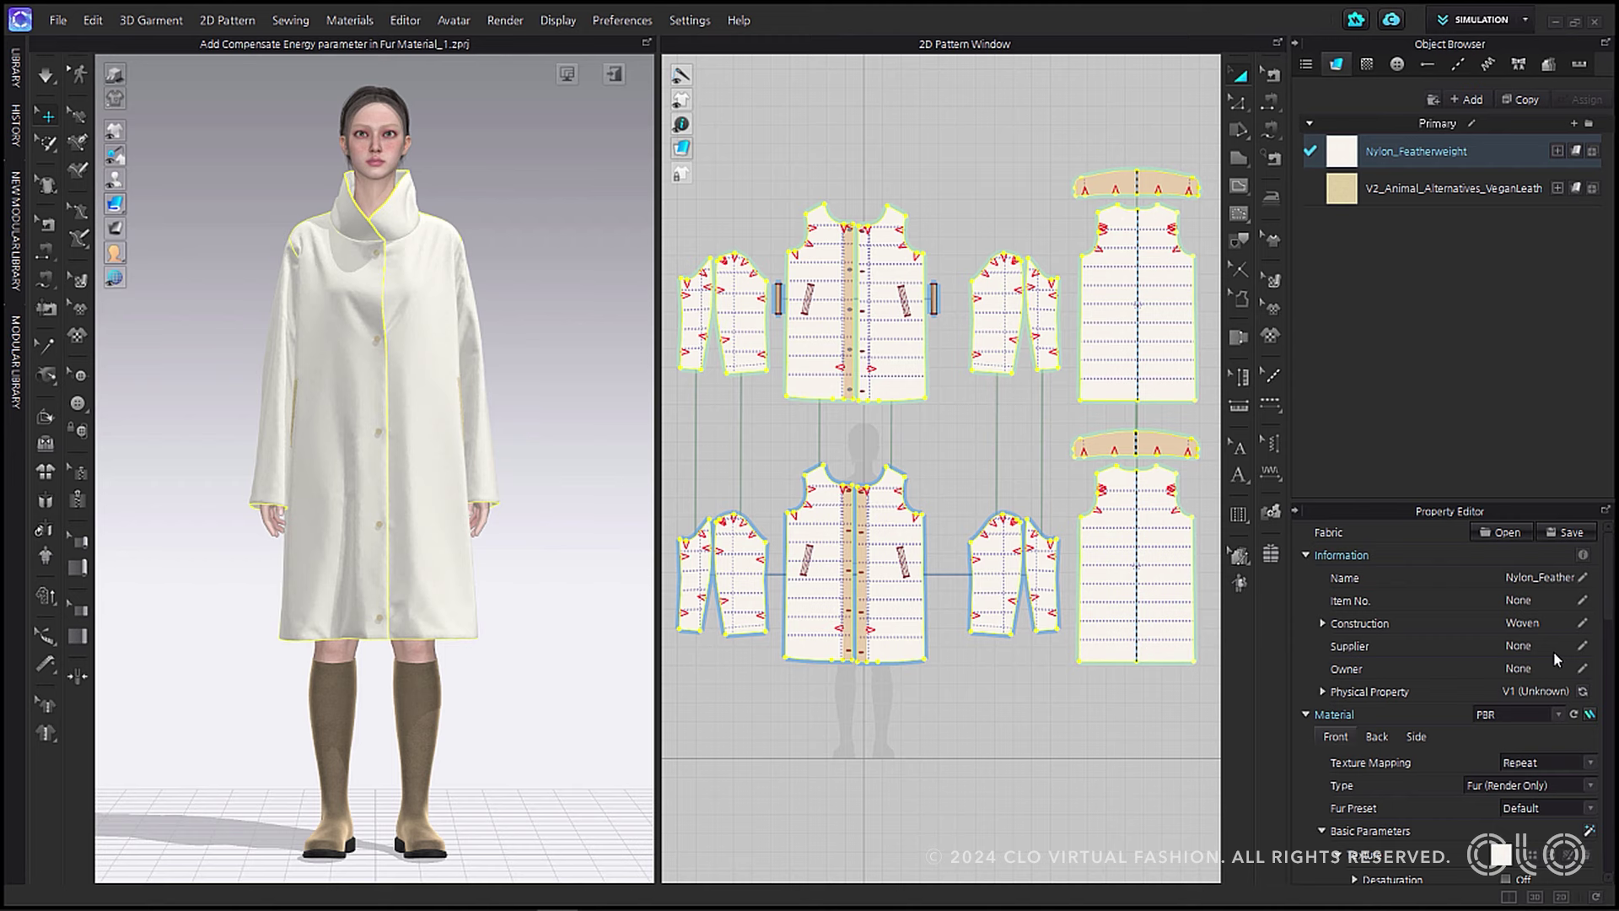
Set the fur fabric's color to light blue, hex AED1FF
scroll(1556, 658, "down", 10)
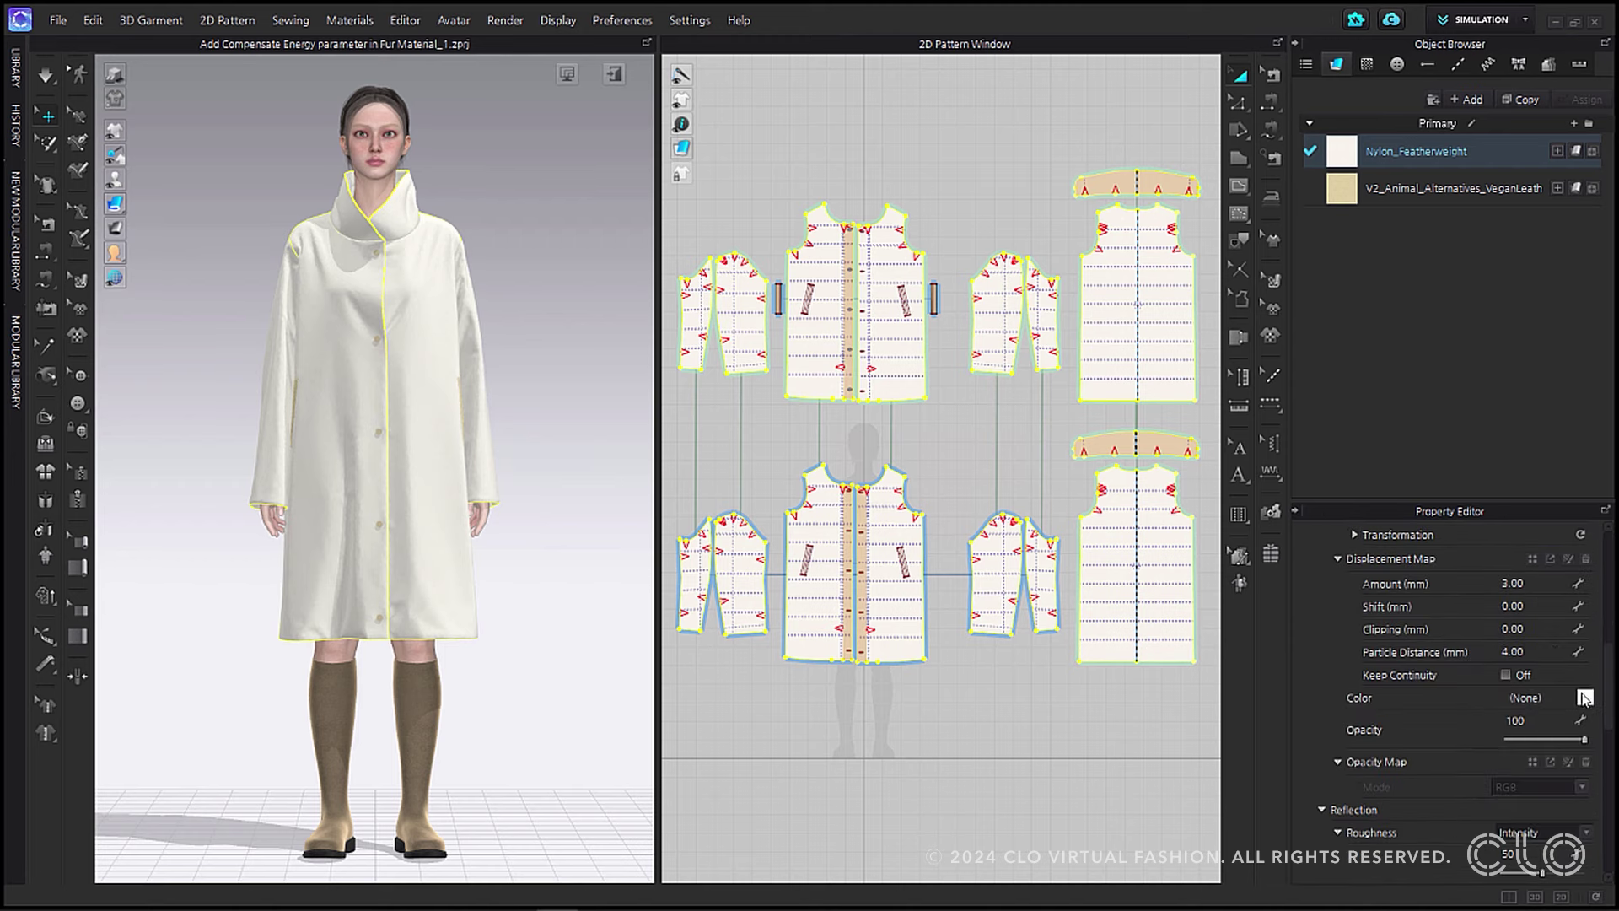
left_click(1584, 698)
double_click(577, 398)
type("AED1FF")
key("Return")
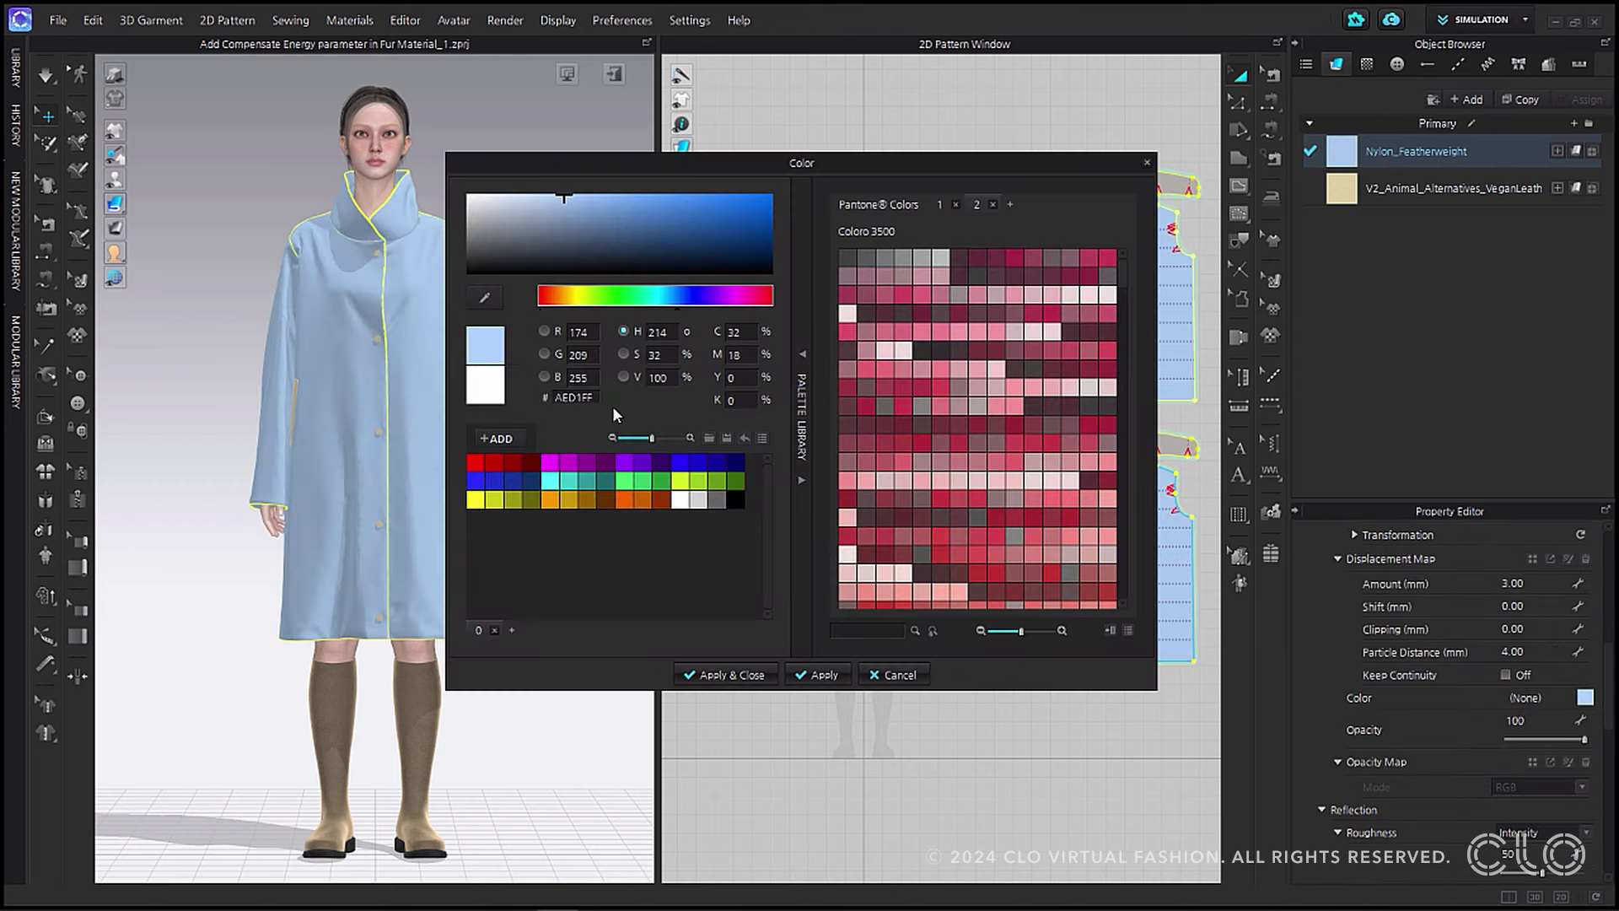
left_click(716, 674)
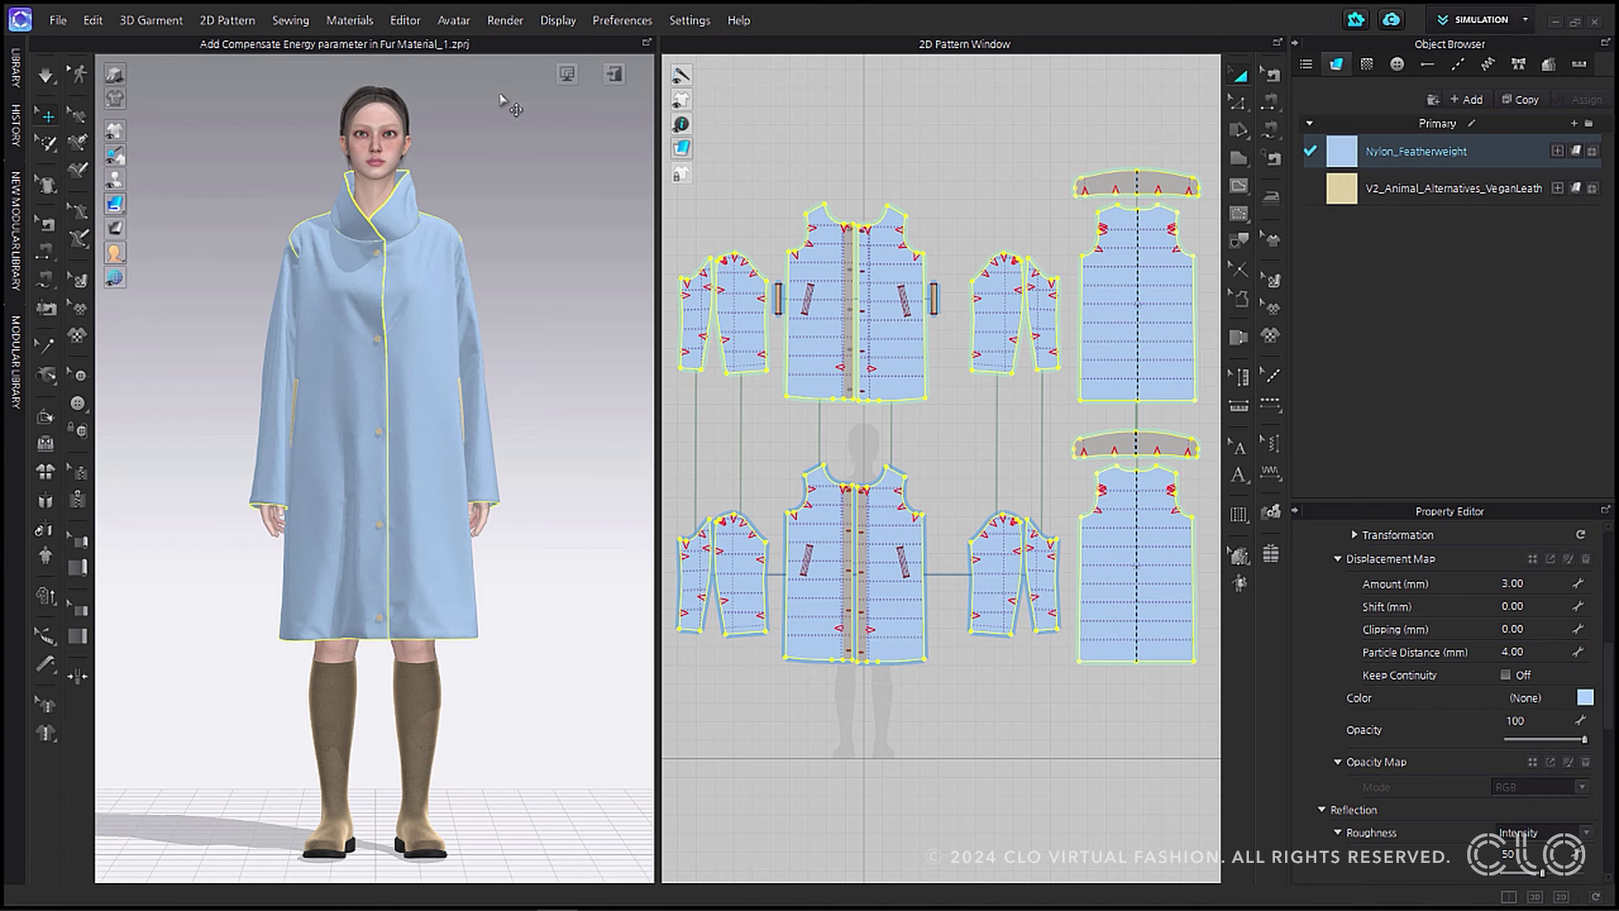
Start an interactive render of the fur coat and show the fabric's Fur Parameters, with the coat framed closer
left_click(505, 19)
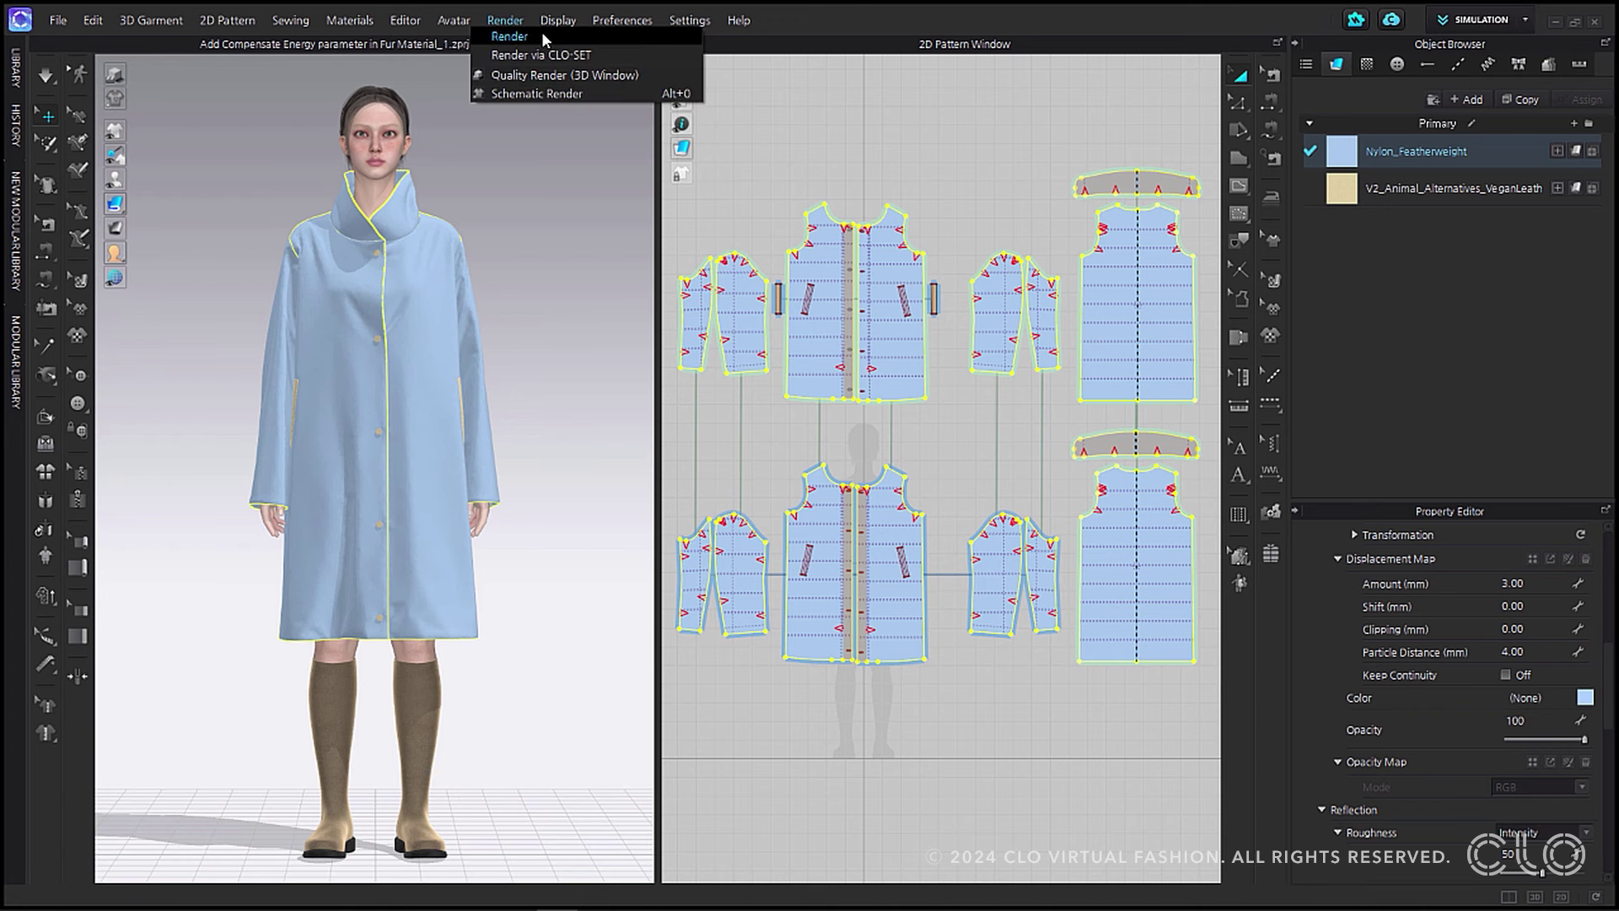
left_click(541, 34)
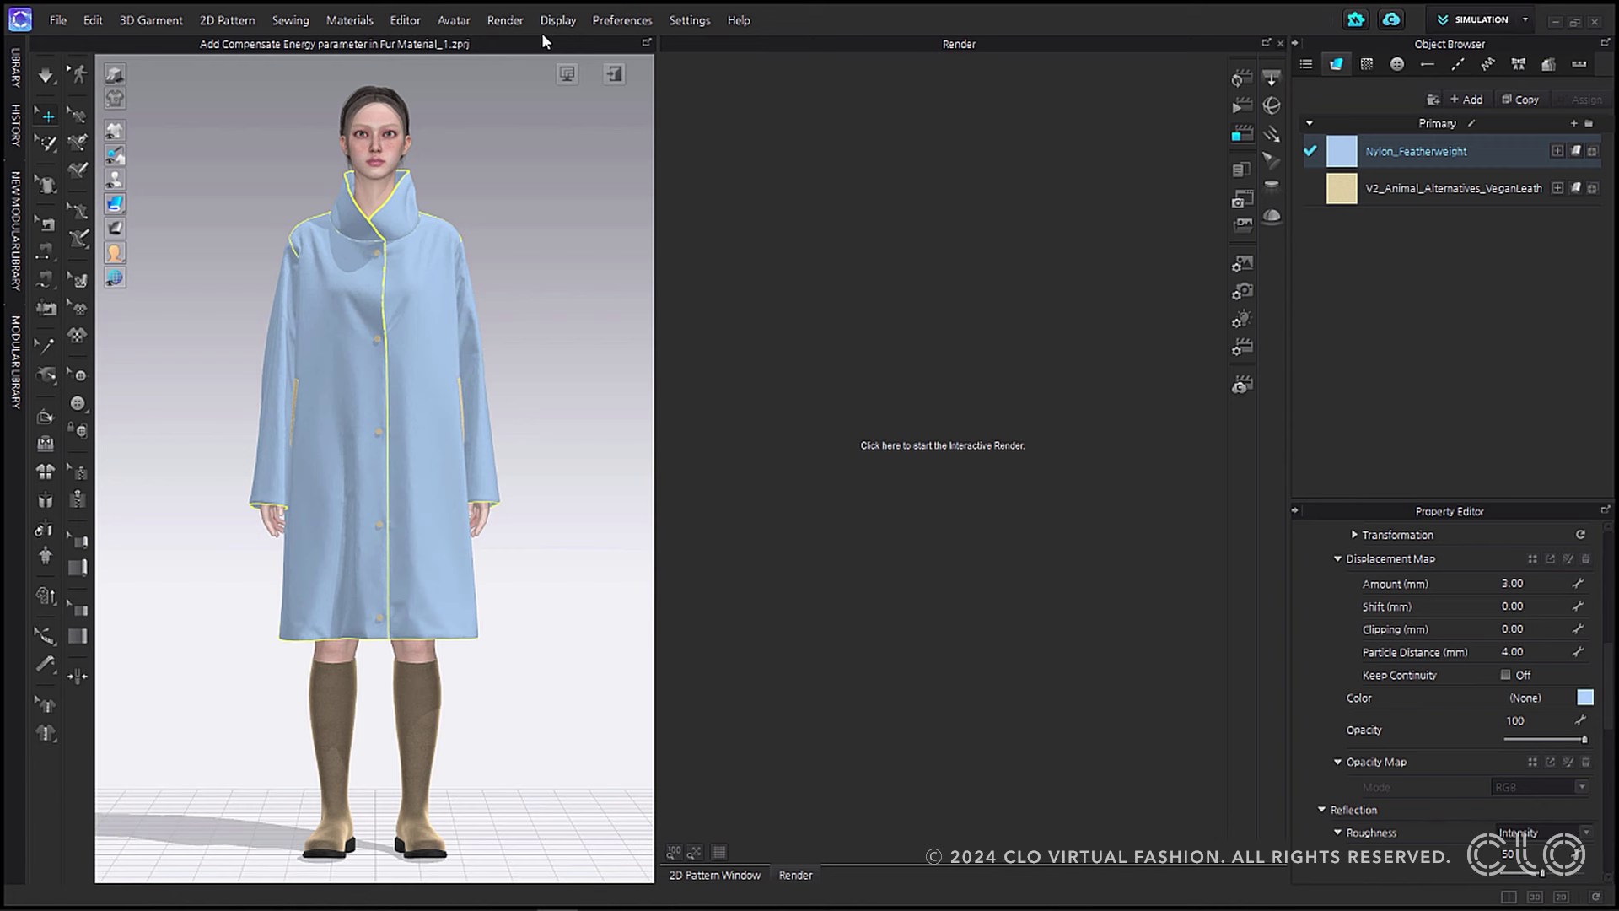
scroll(1438, 609, "down", 2)
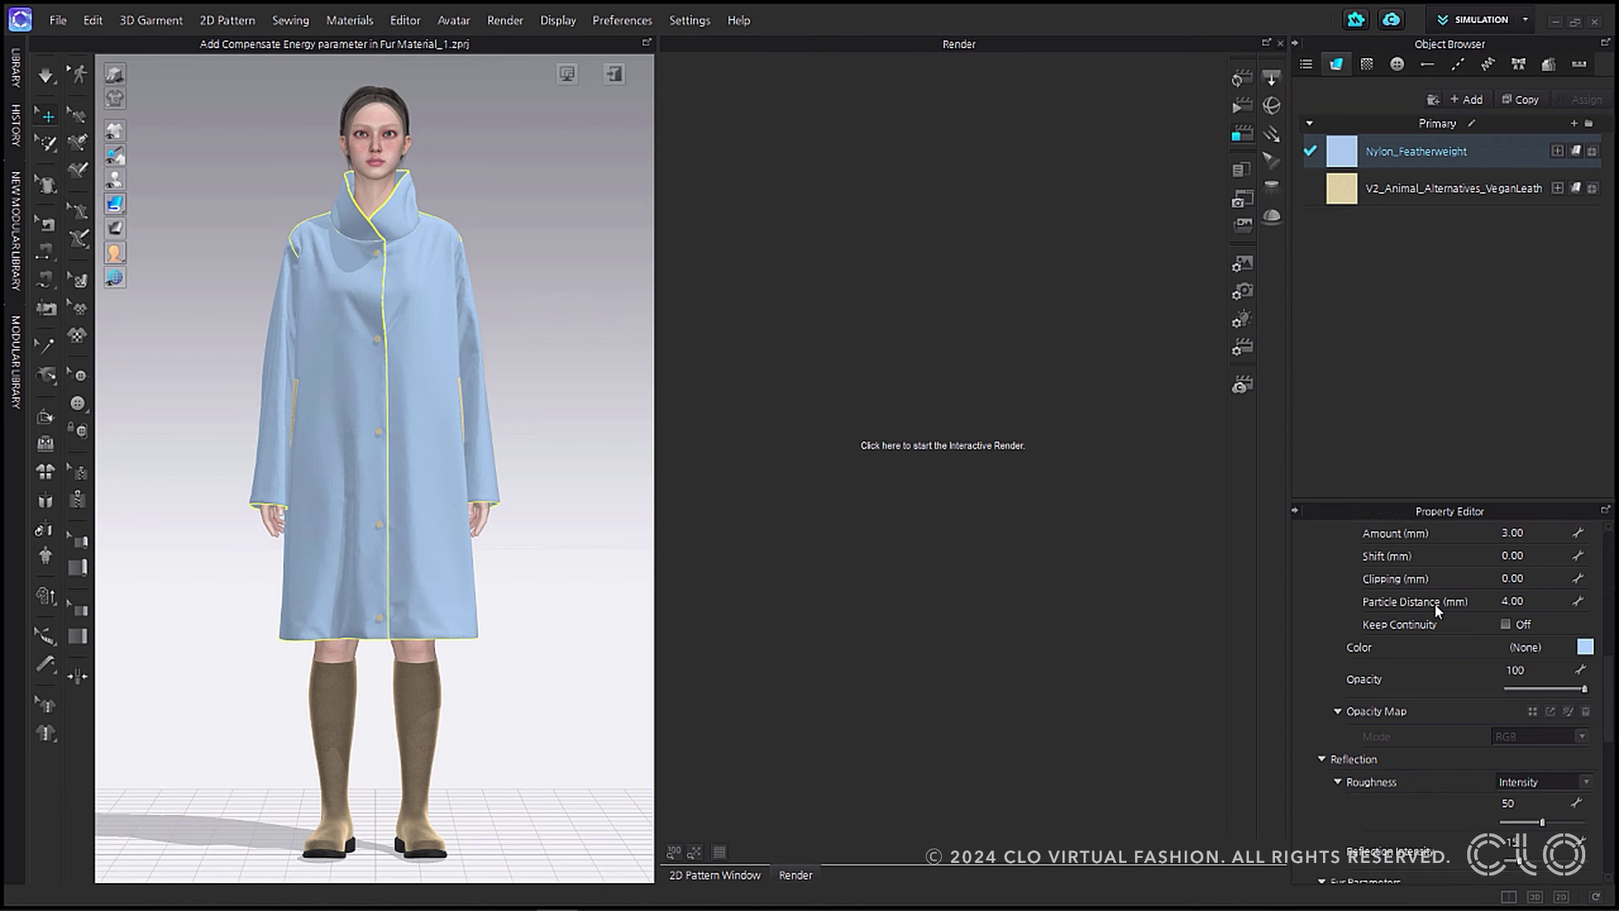
scroll(1436, 607, "down", 10)
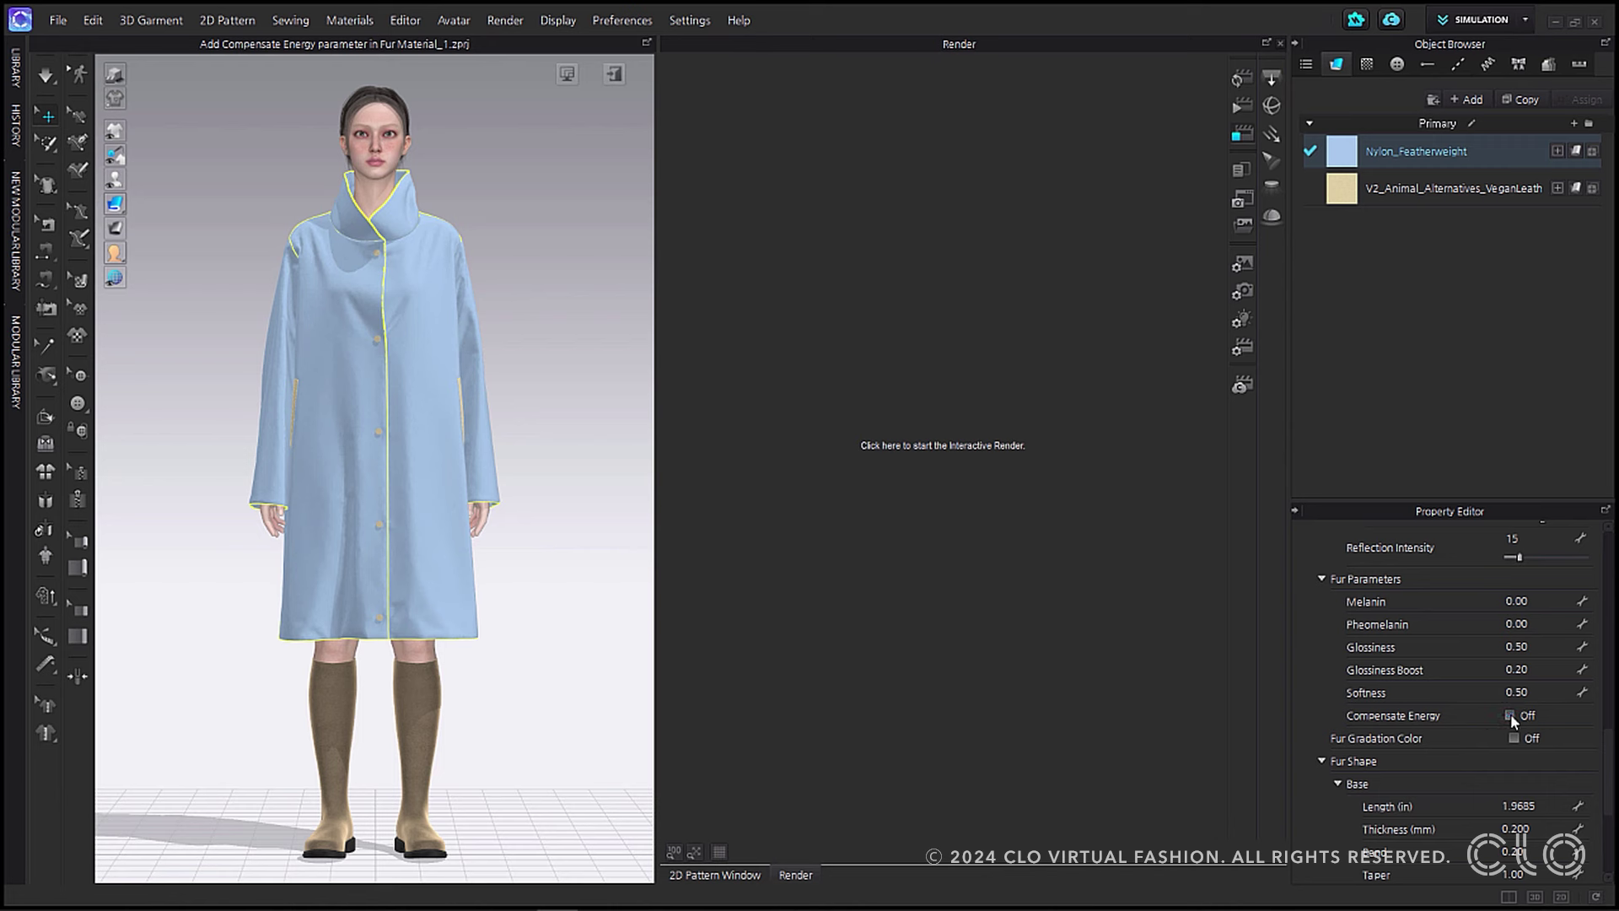
left_click(1240, 82)
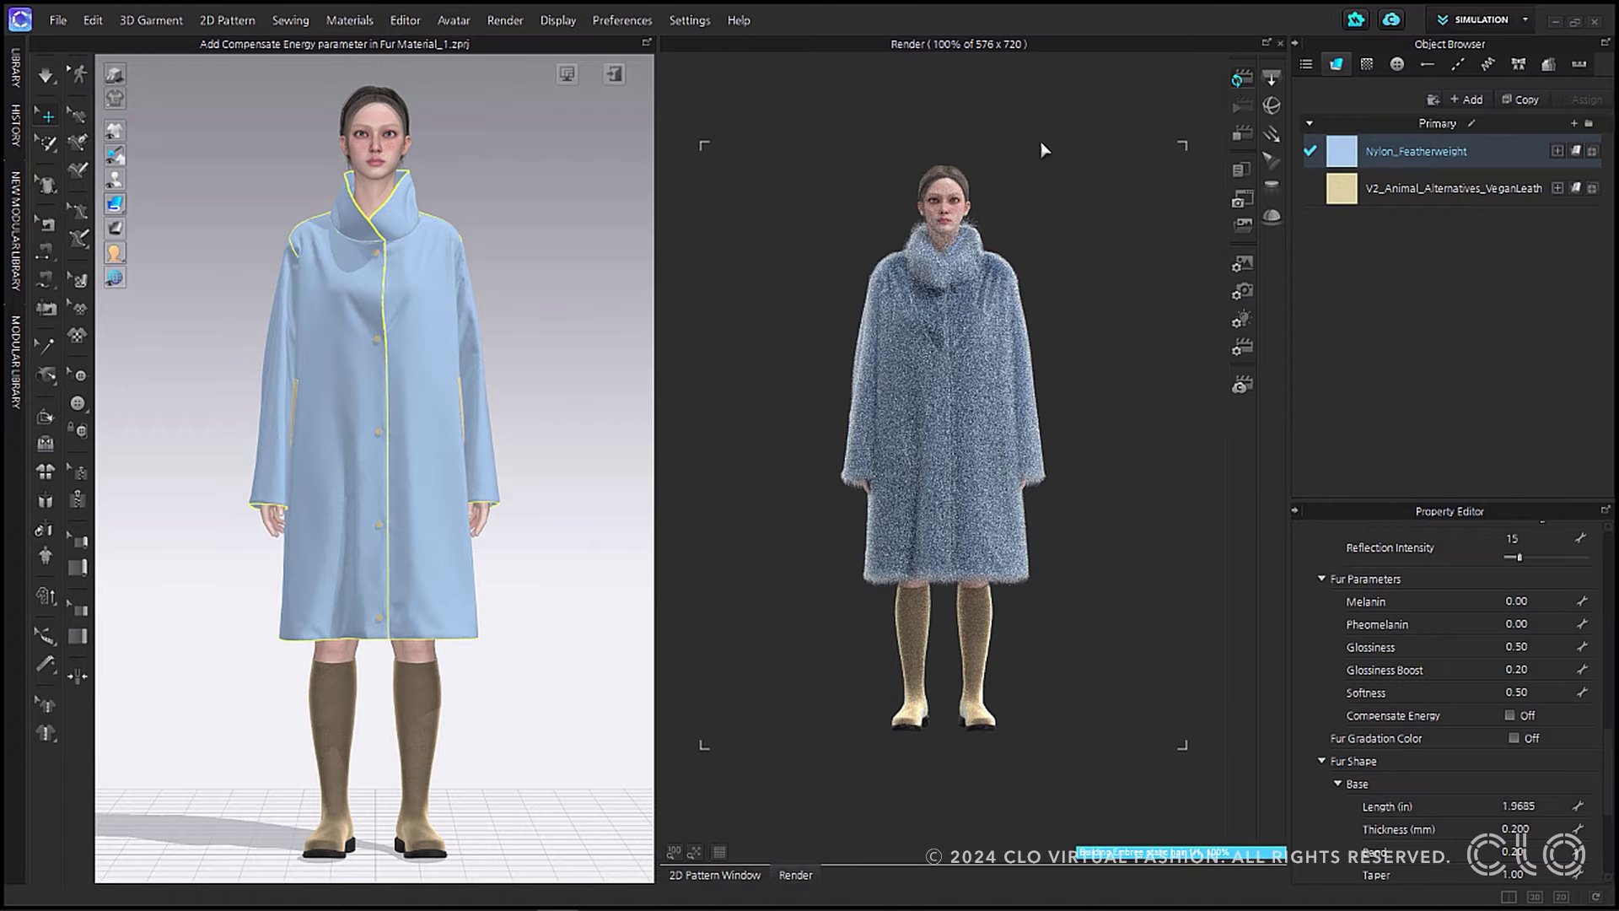
scroll(550, 317, "up", 3)
middle_click_drag(550, 317, 556, 341)
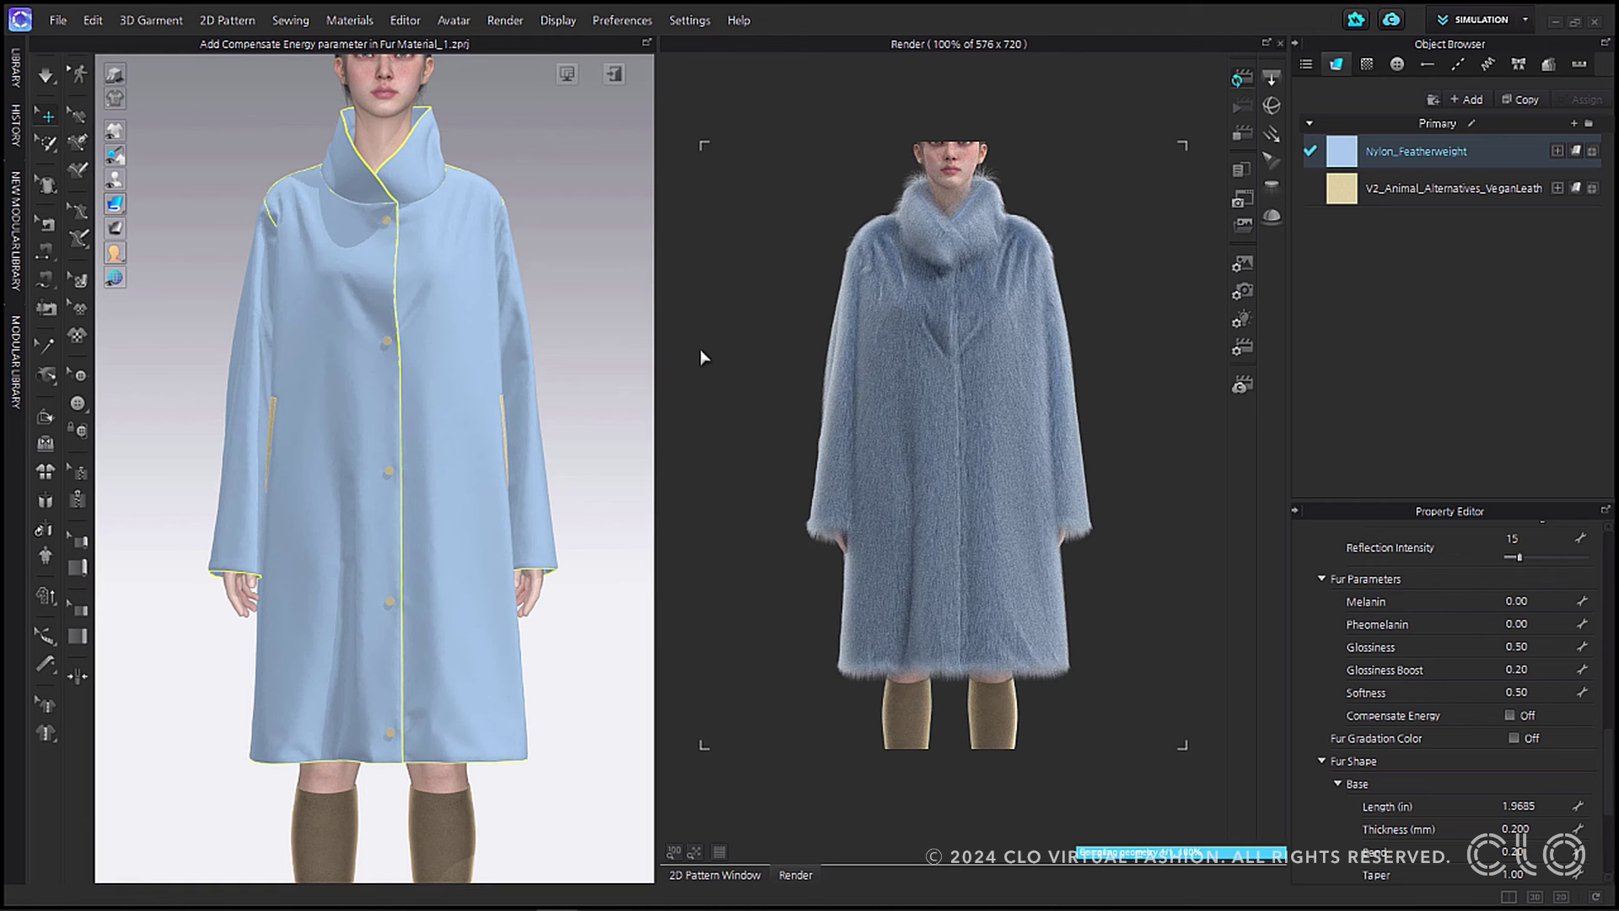
Turn on Compensate Energy in the Nylon_Featherweight fabric's Fur Parameters and compare the rendered fur
left_click(597, 261)
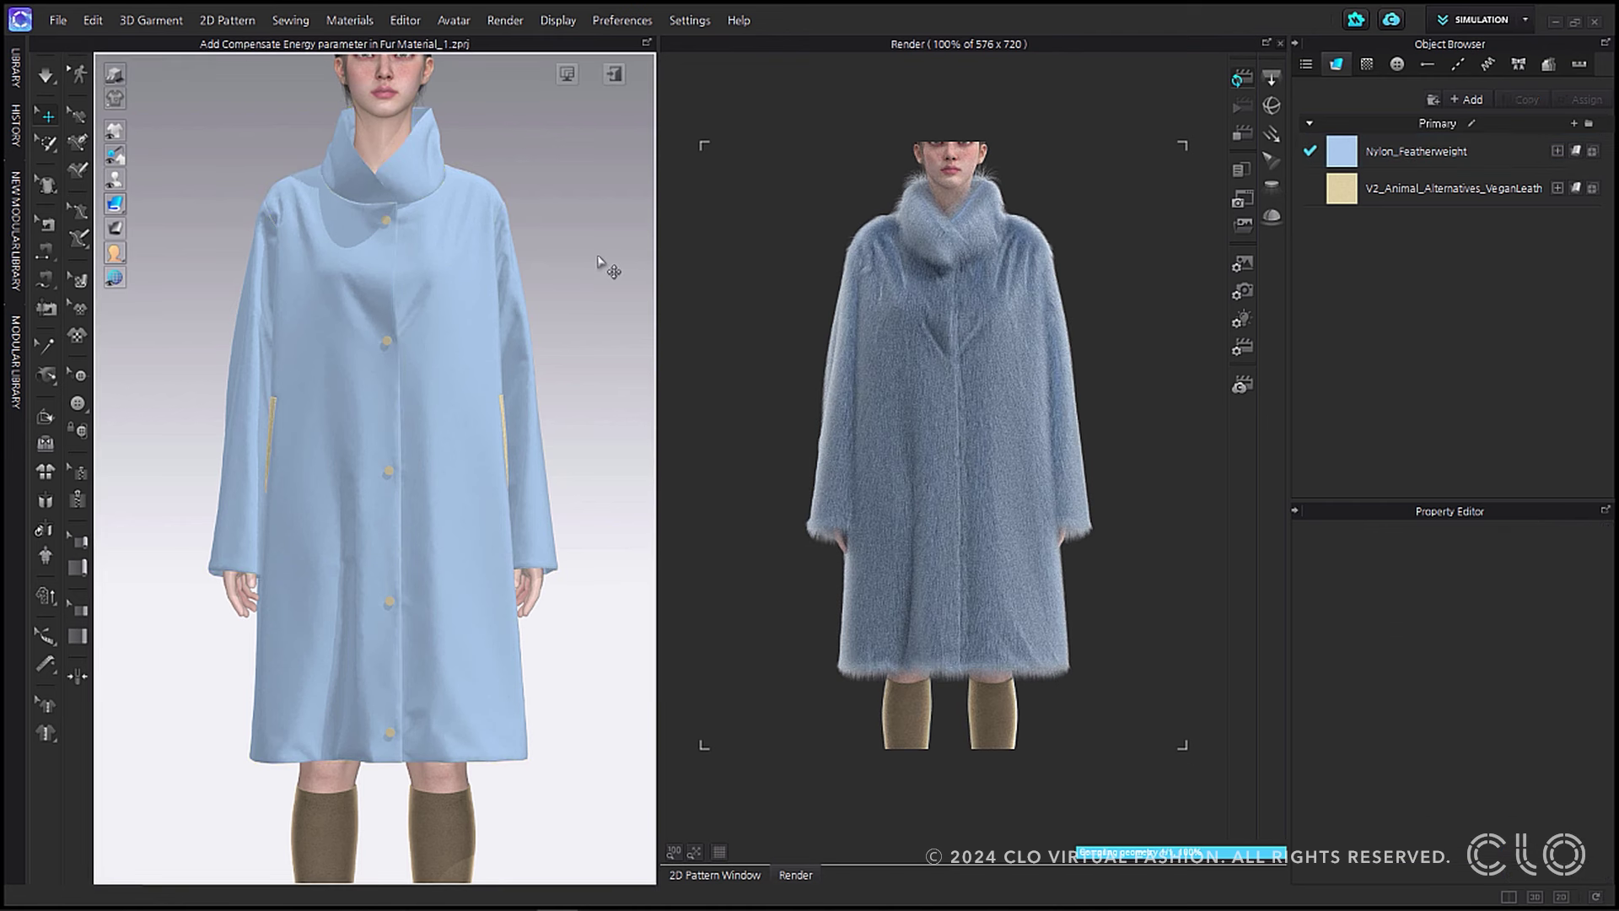
left_click(1493, 140)
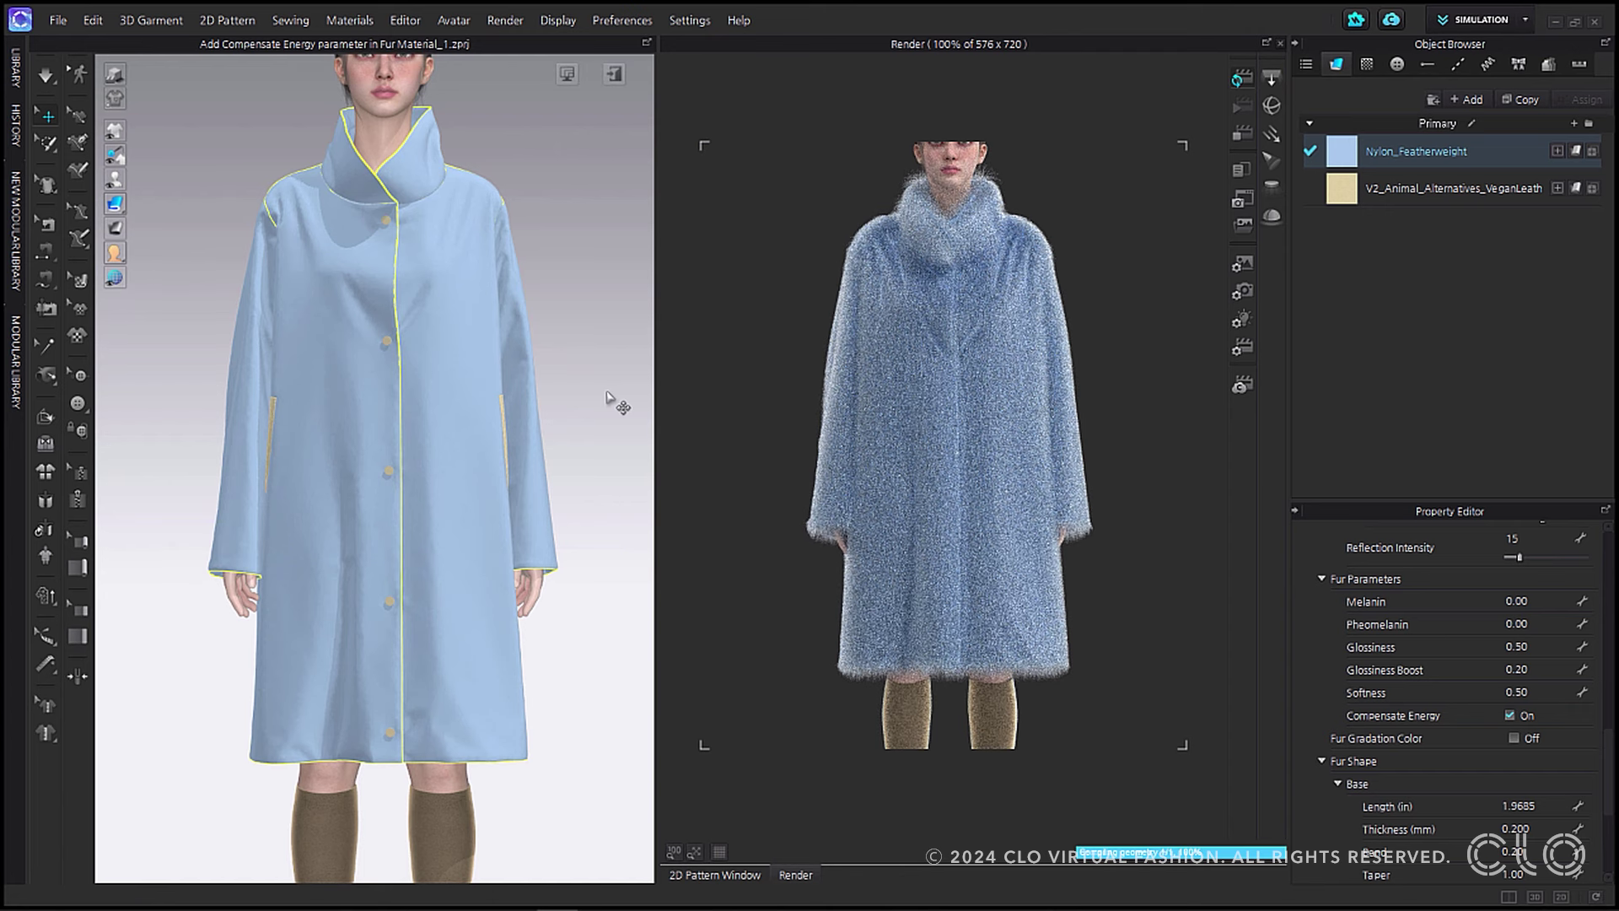
left_click(561, 358)
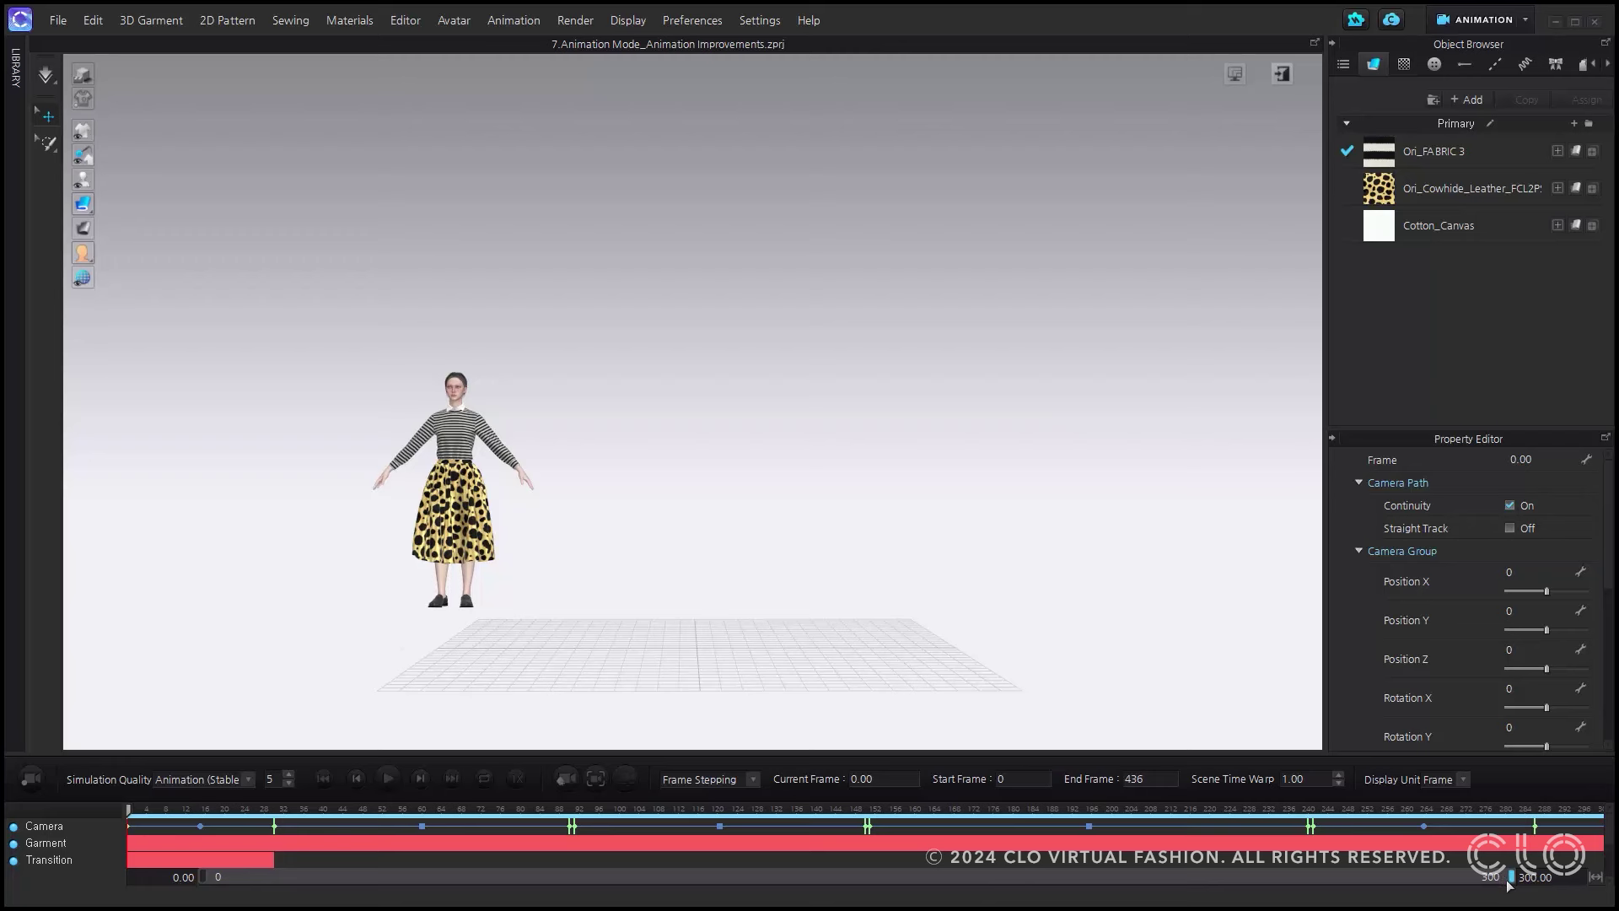
Narrow the animation timeline's visible range to frames 69–180 and add a camera keyframe at frame 106
left_click_drag(1509, 884, 950, 881)
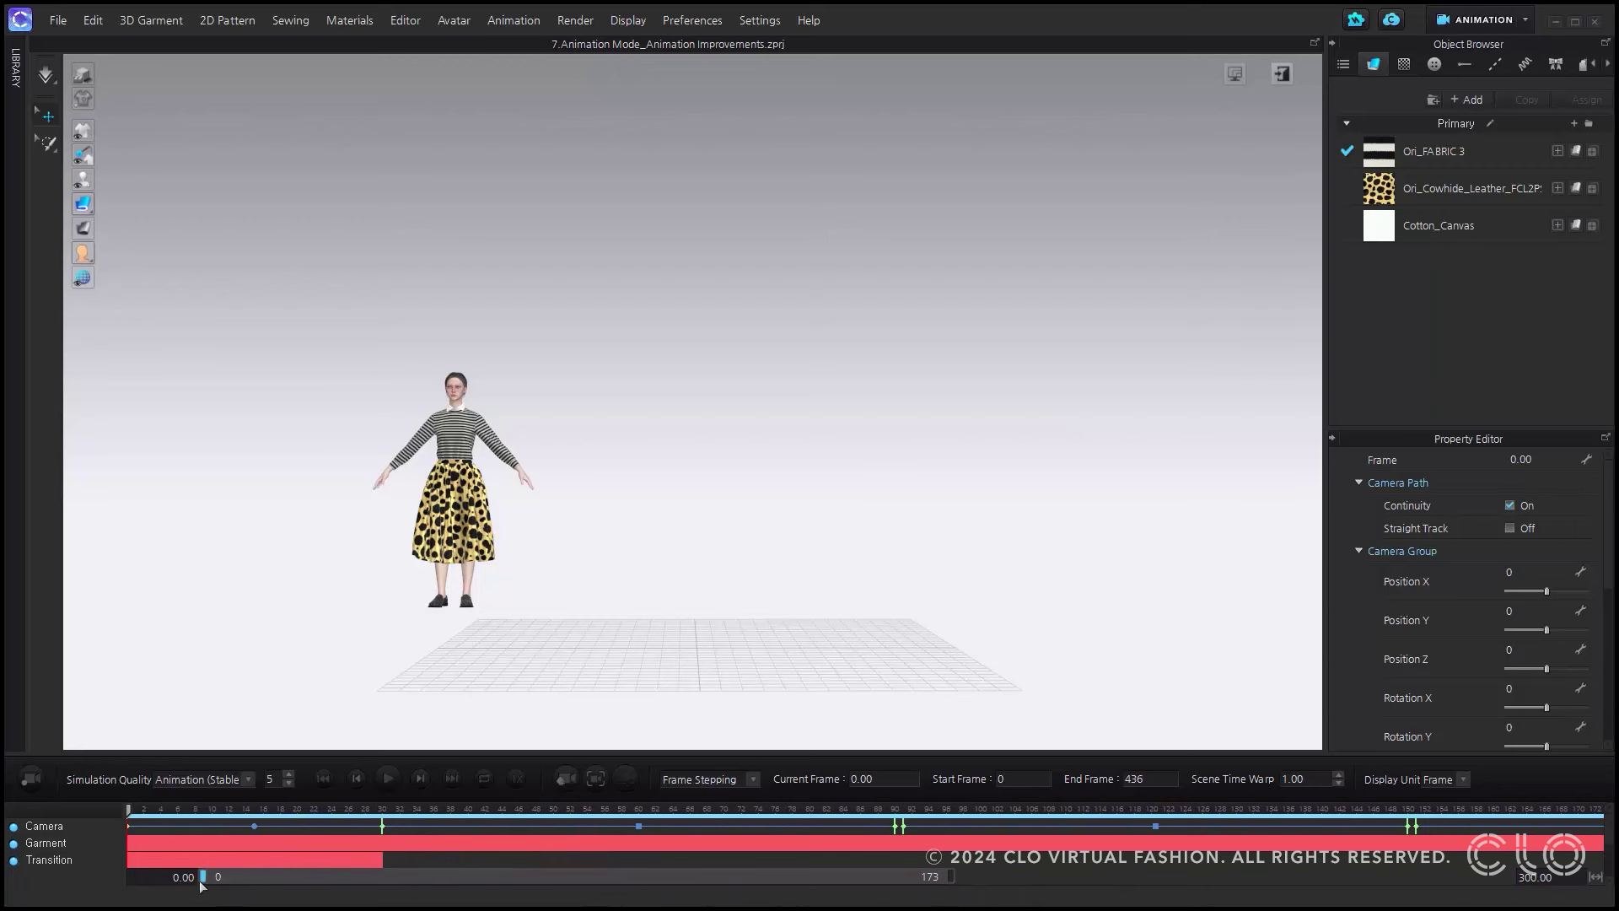
left_click_drag(201, 882, 640, 873)
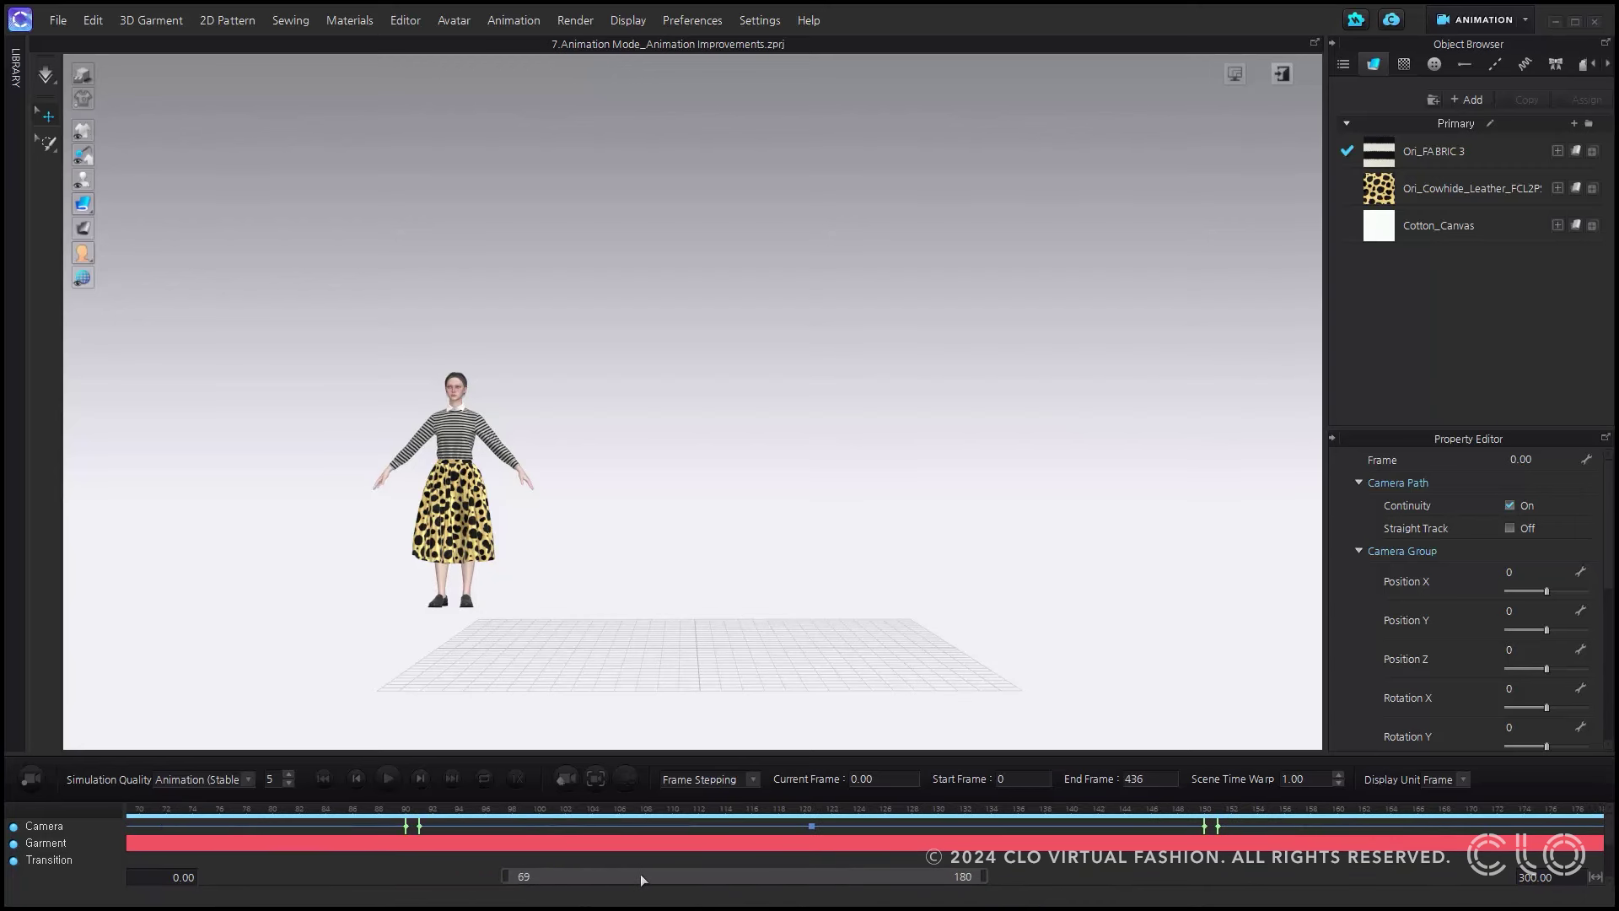
left_click(621, 810)
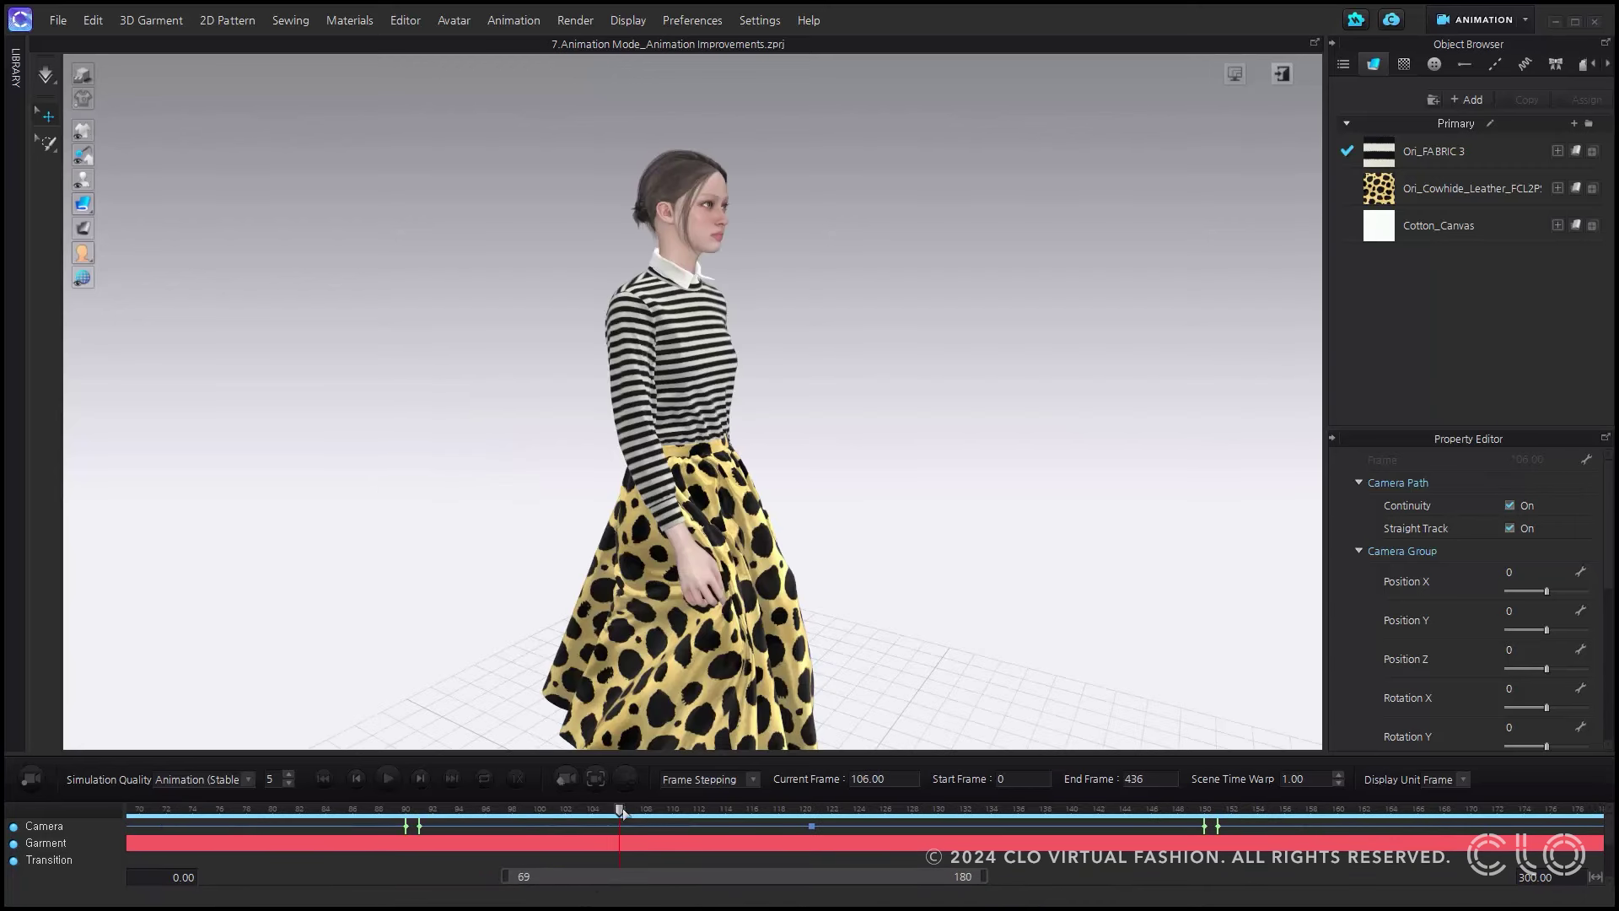
left_click(567, 780)
left_click_drag(693, 877, 636, 870)
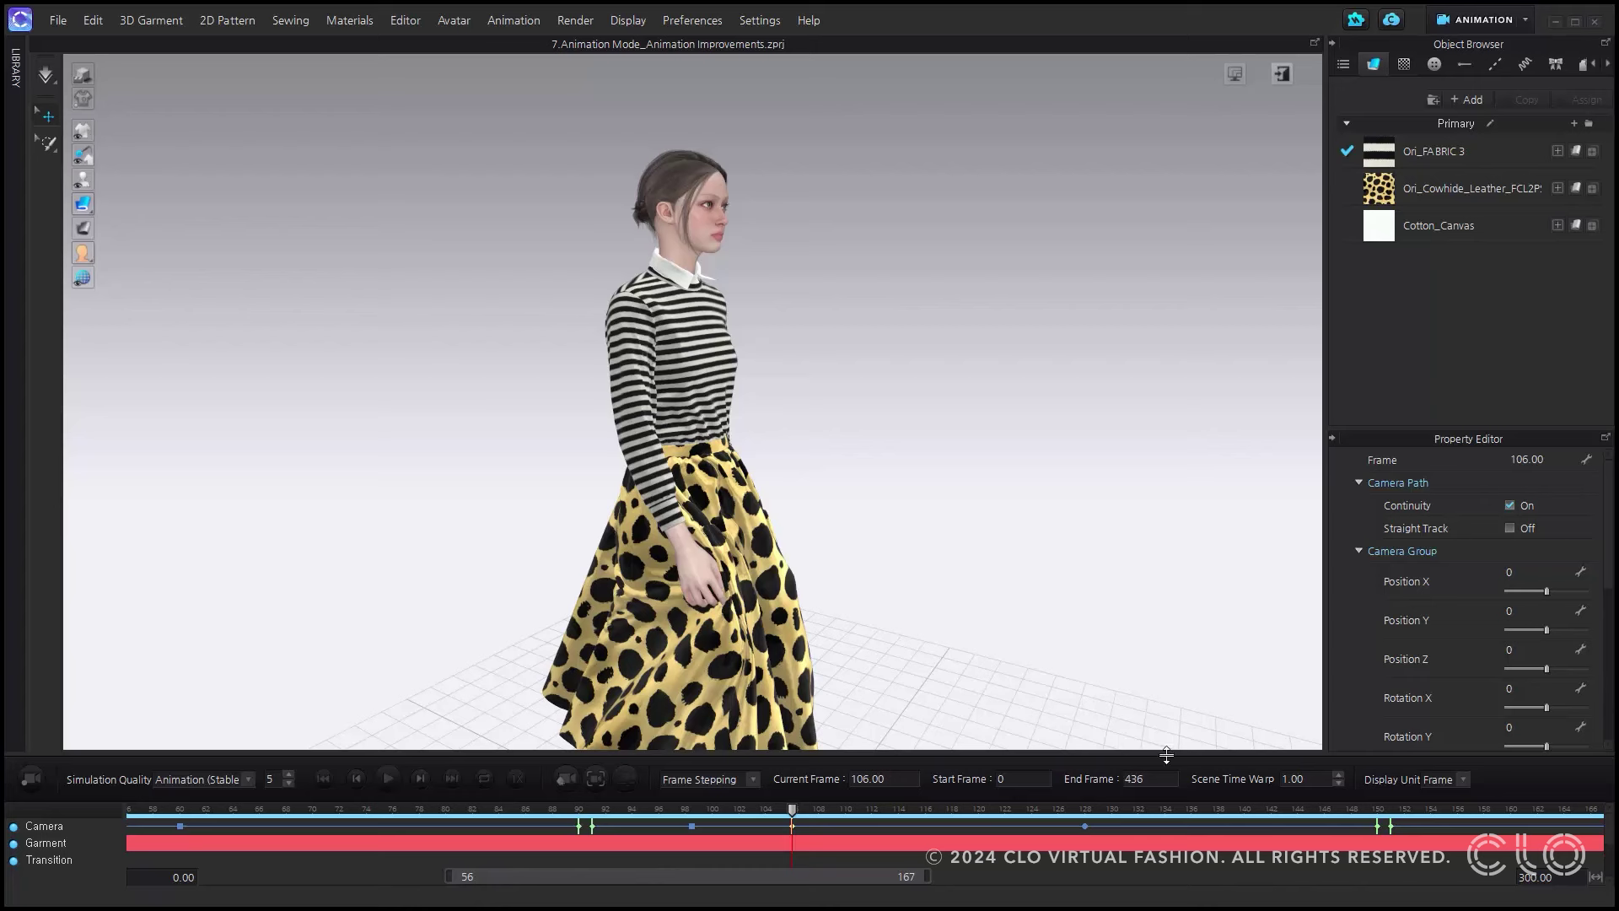
Fit the timeline to the whole animation, and try an end frame of 800 with the visible range shifted to frames 278–714
left_click(1595, 877)
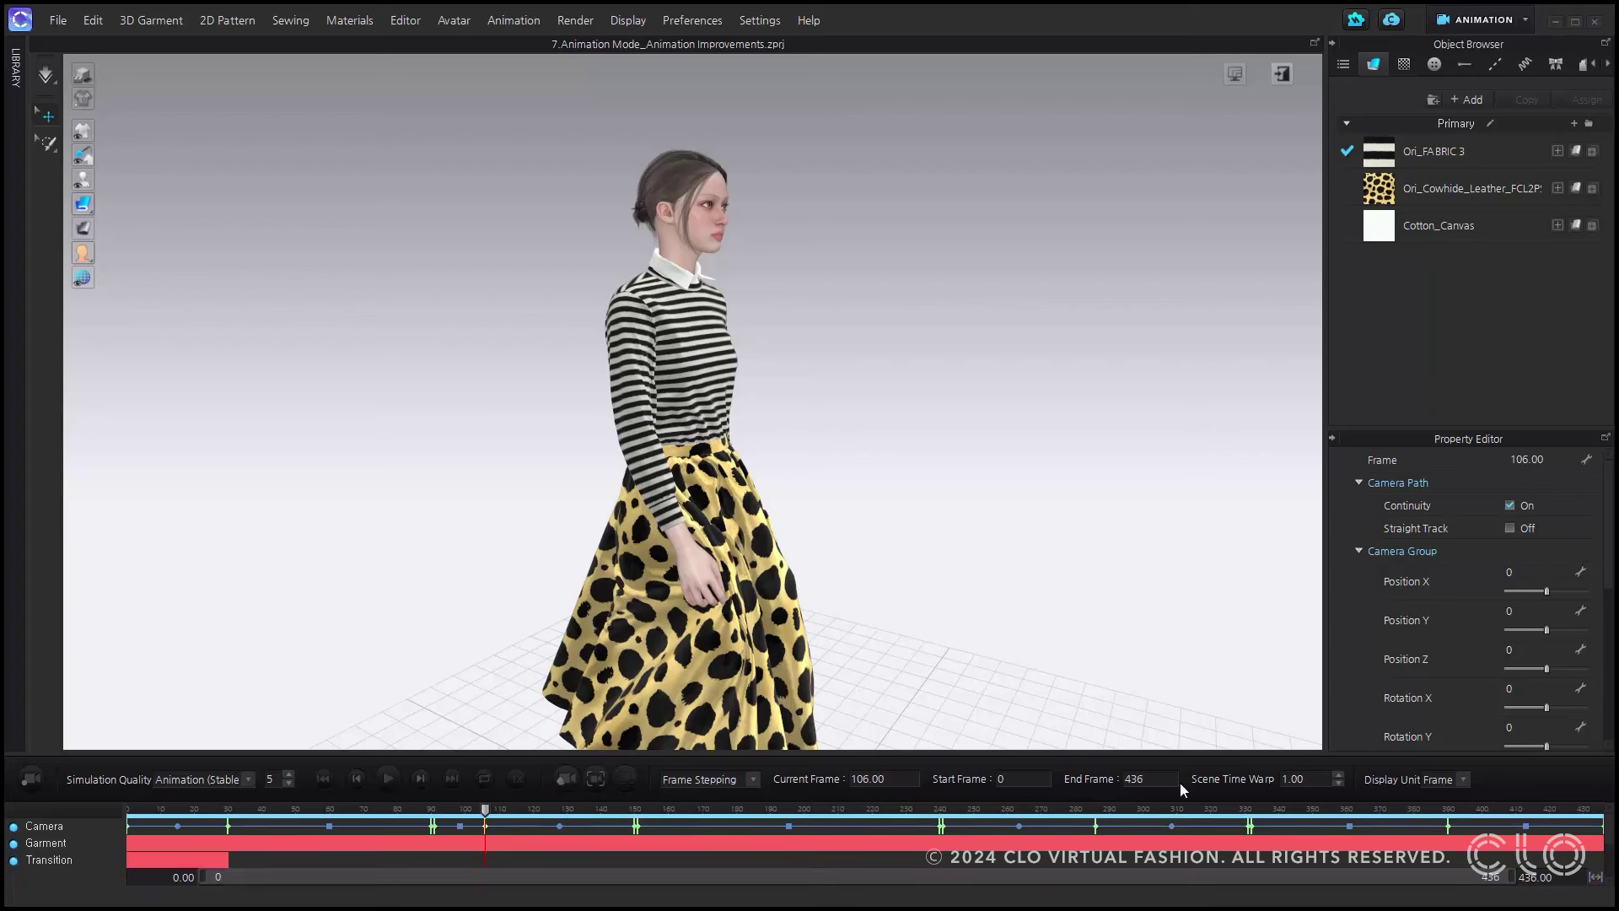
double_click(1544, 877)
key("ctrl+a")
type("800")
key("Return")
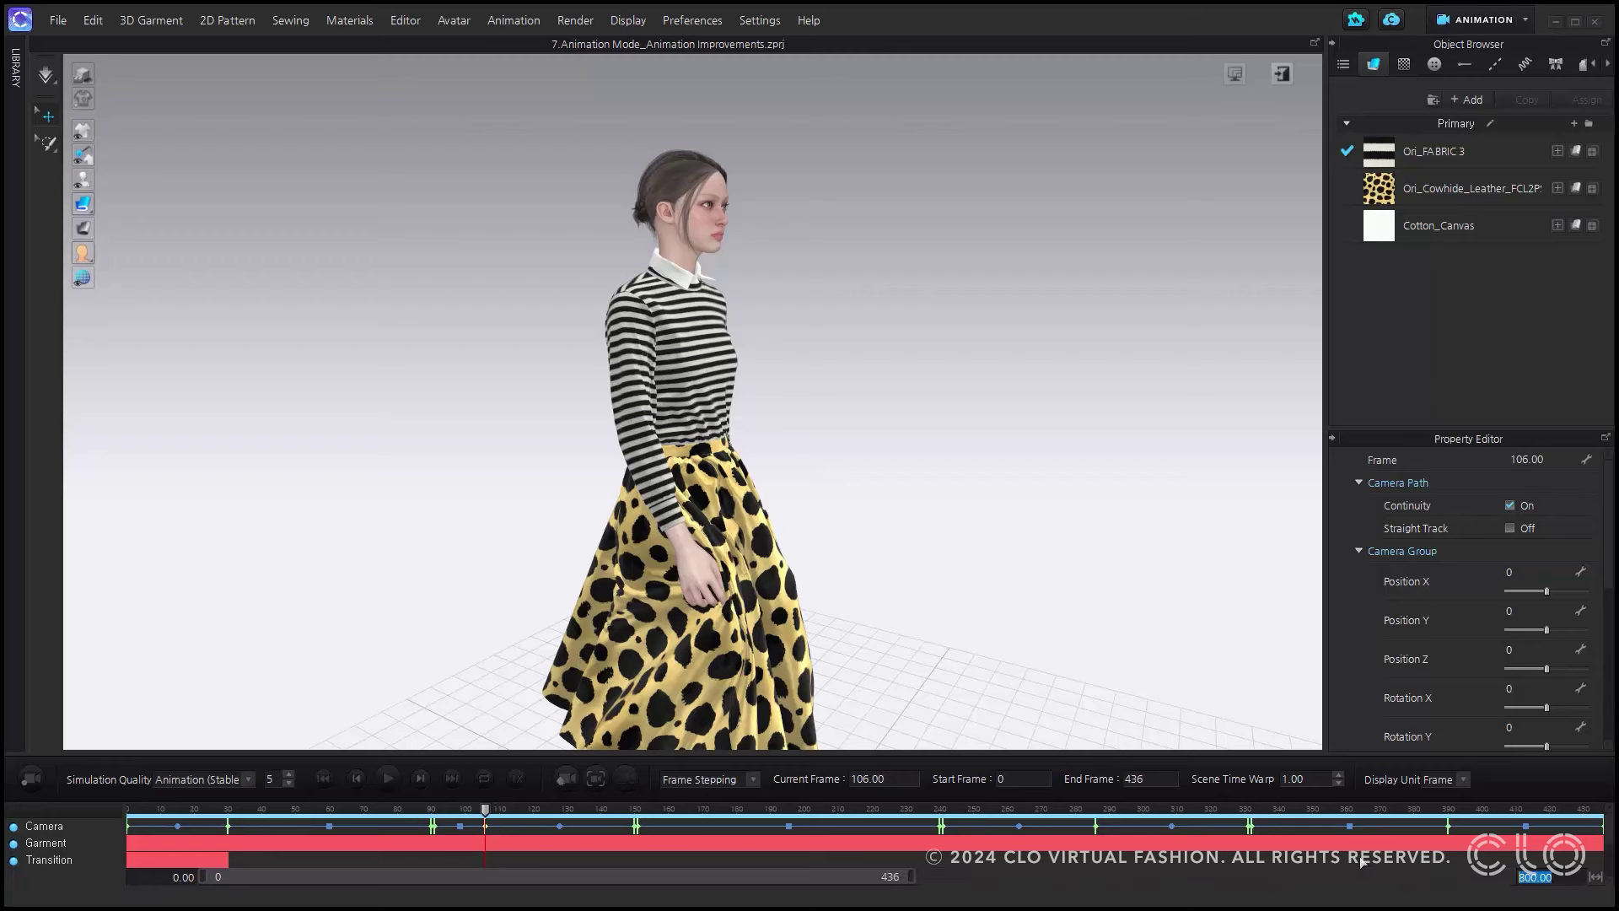
left_click_drag(843, 874, 1301, 877)
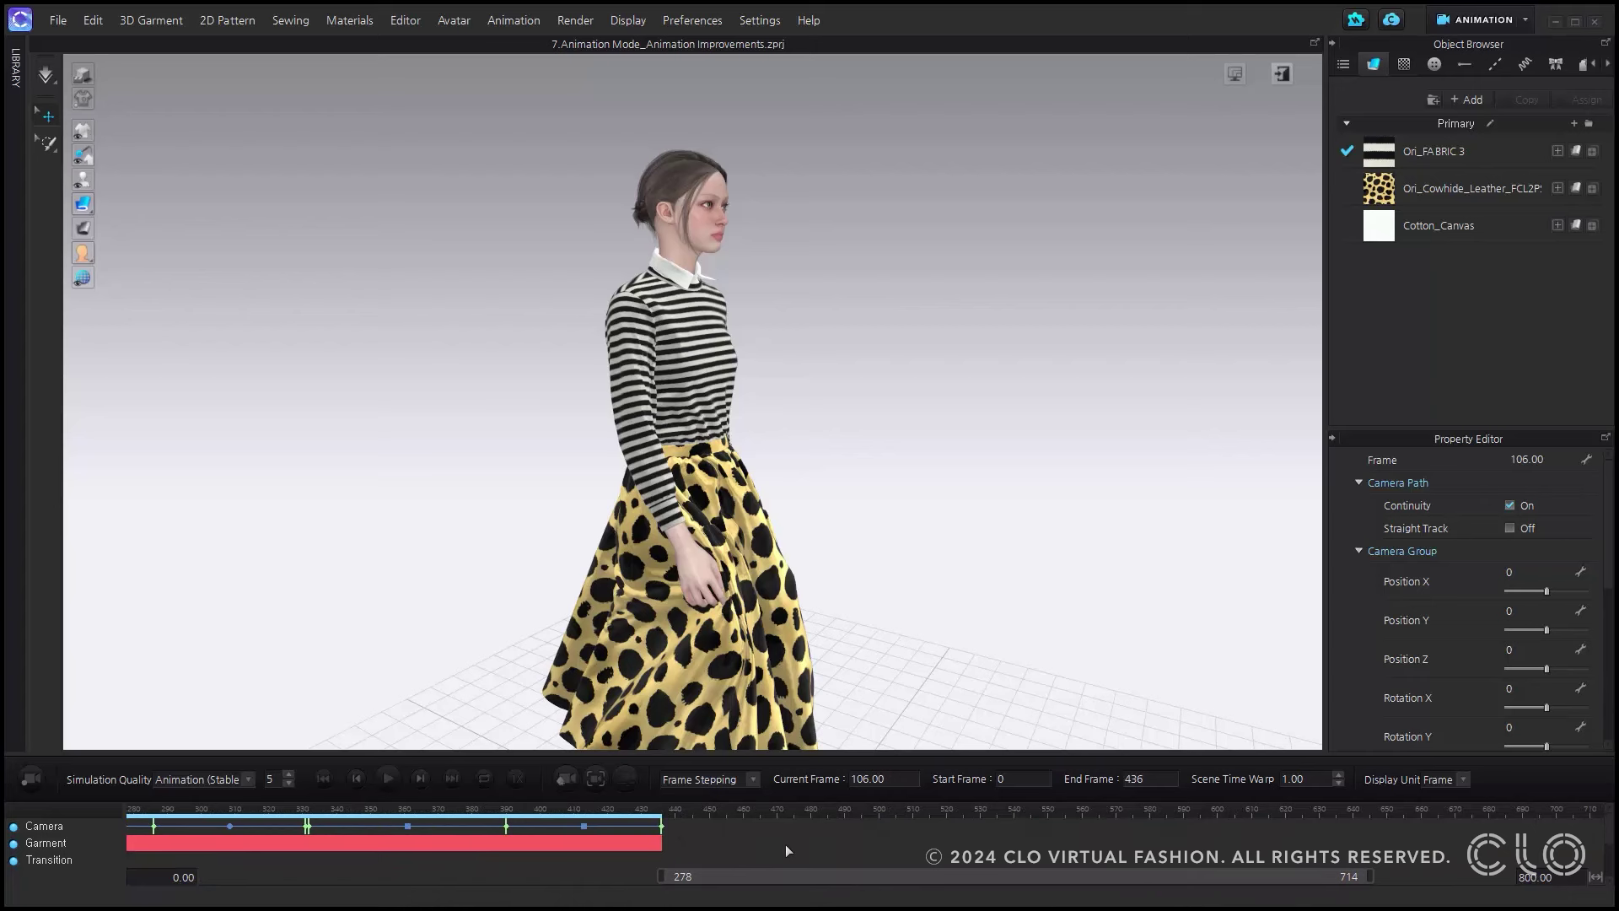
double_click(787, 877)
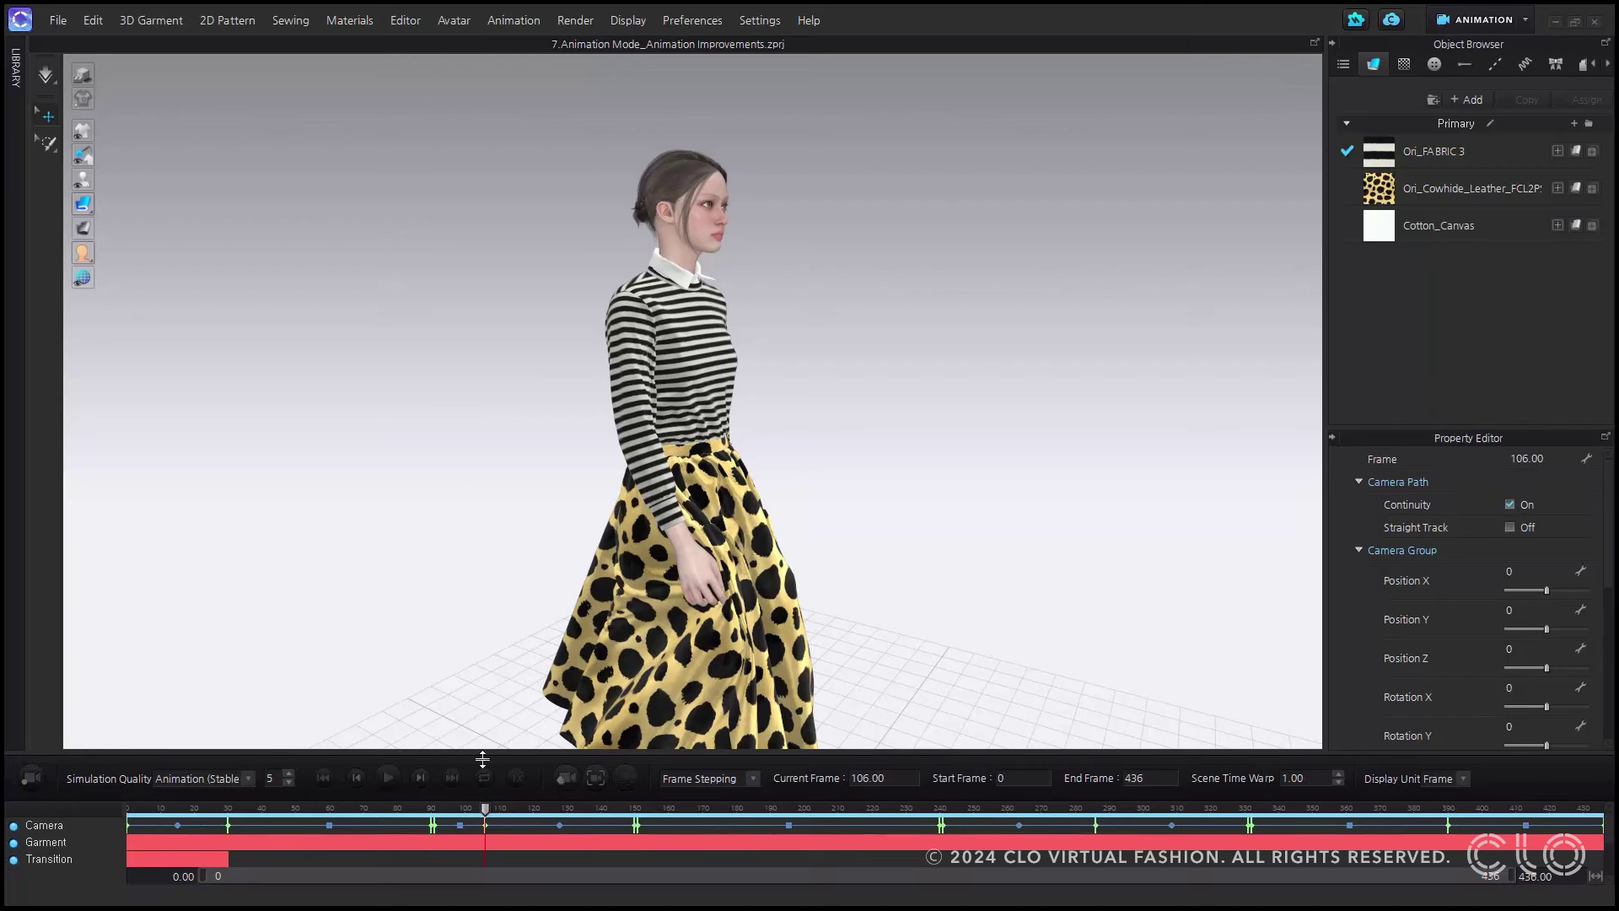
Move the animation's playhead to frame 118 and set the current frame to 128
left_click_drag(487, 812, 528, 808)
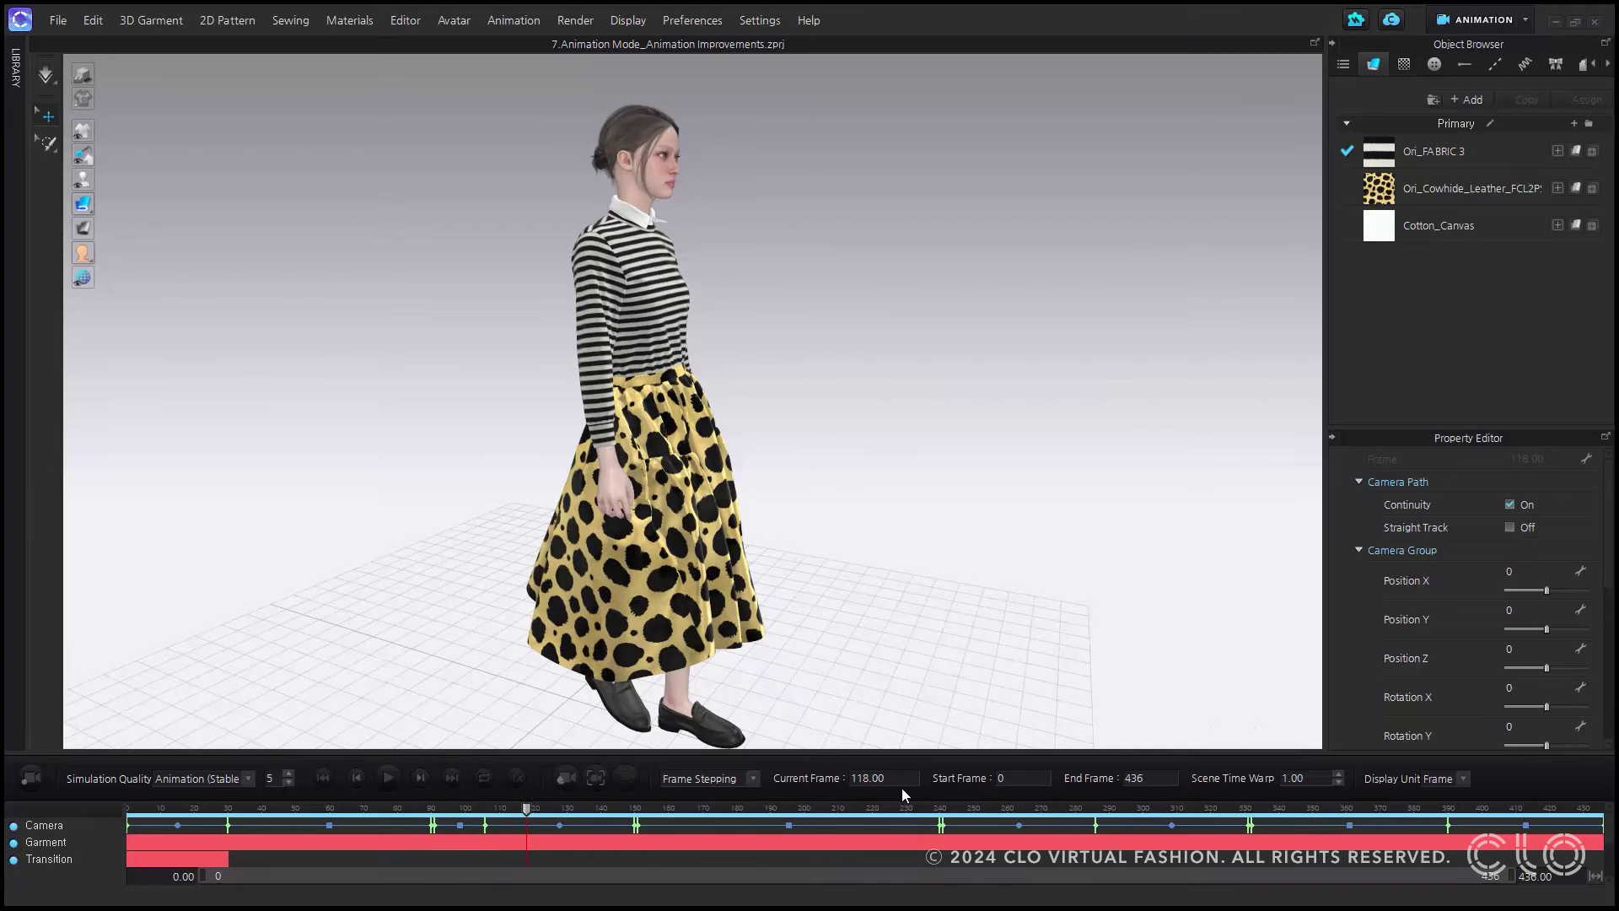
type("128")
key("Return")
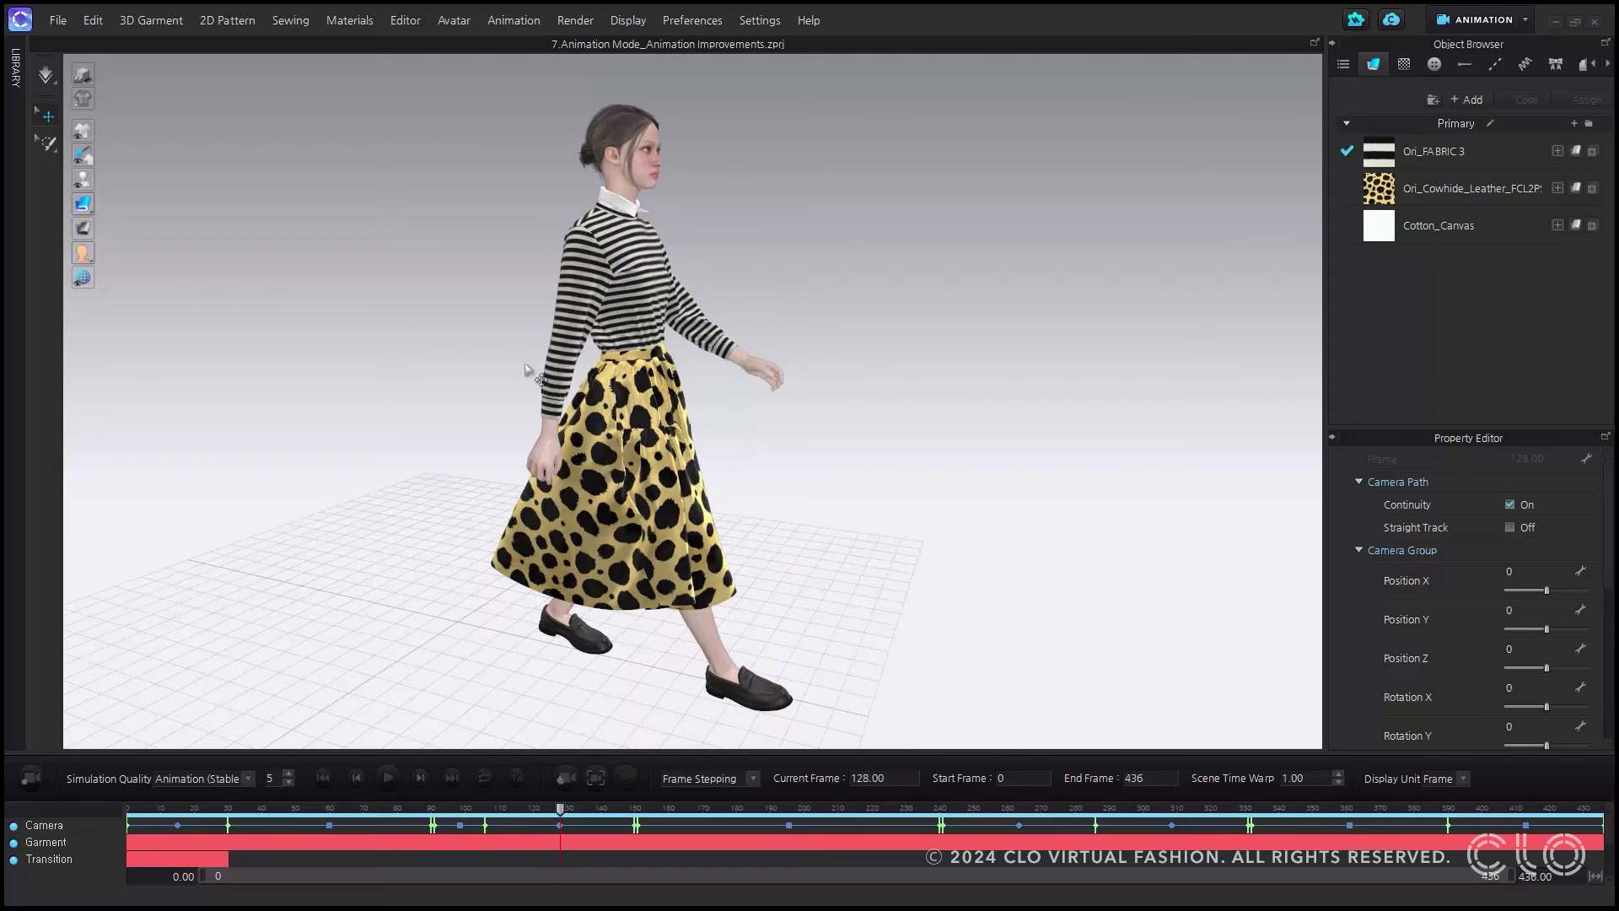
Export the garment as an Alembic (OGAWA) file named Test, limited to the current frame, with Thick selected
left_click(55, 21)
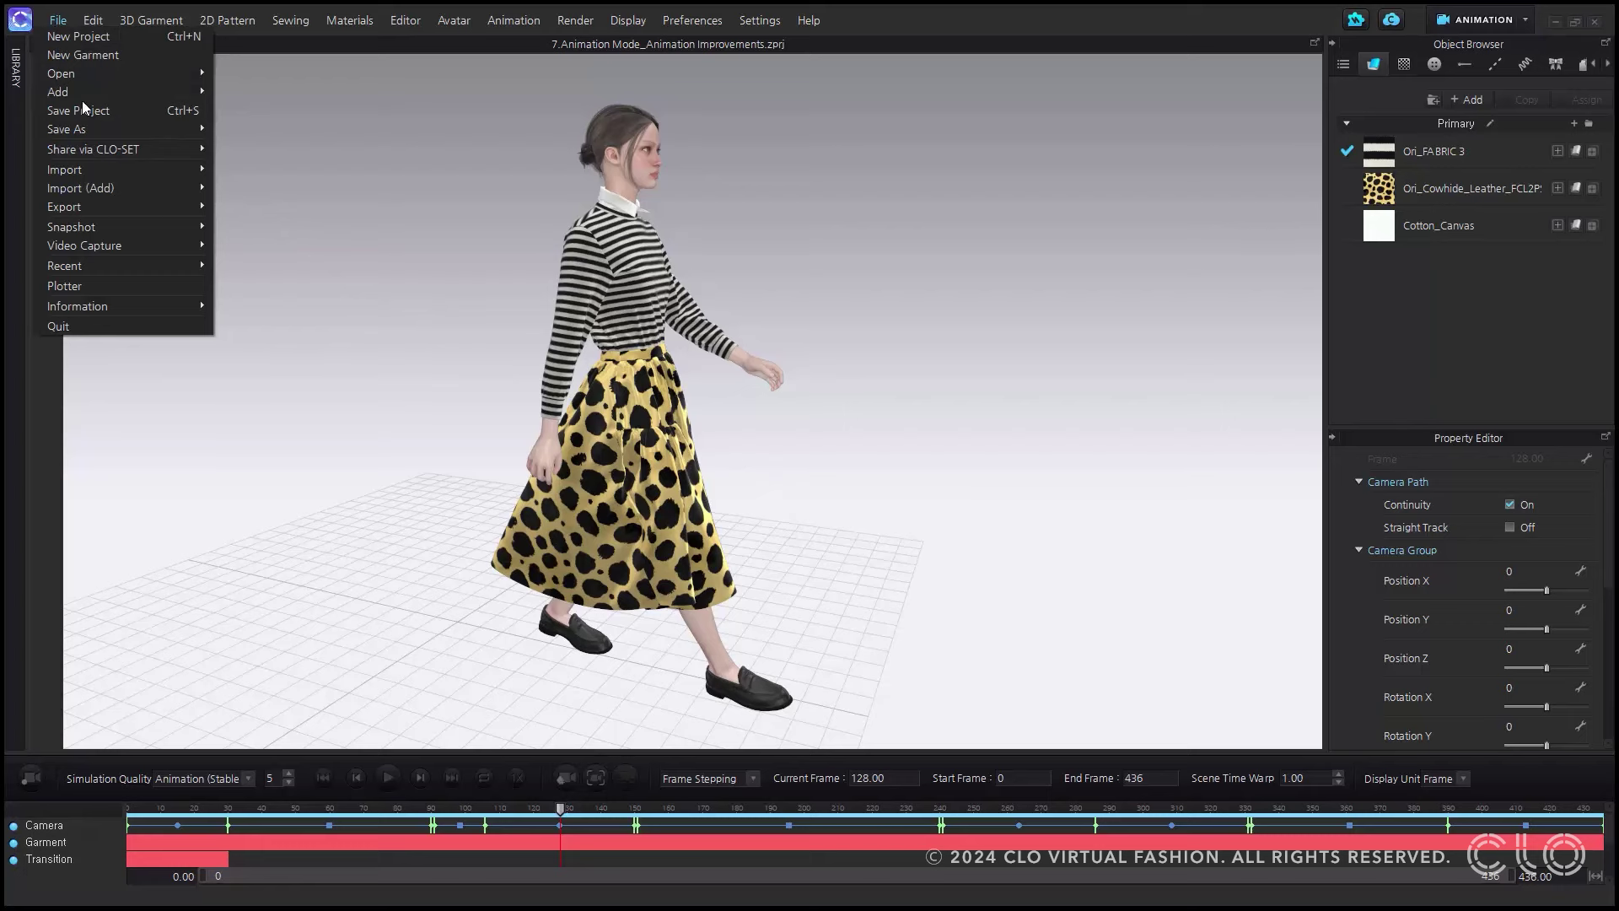
mouse_move(125, 202)
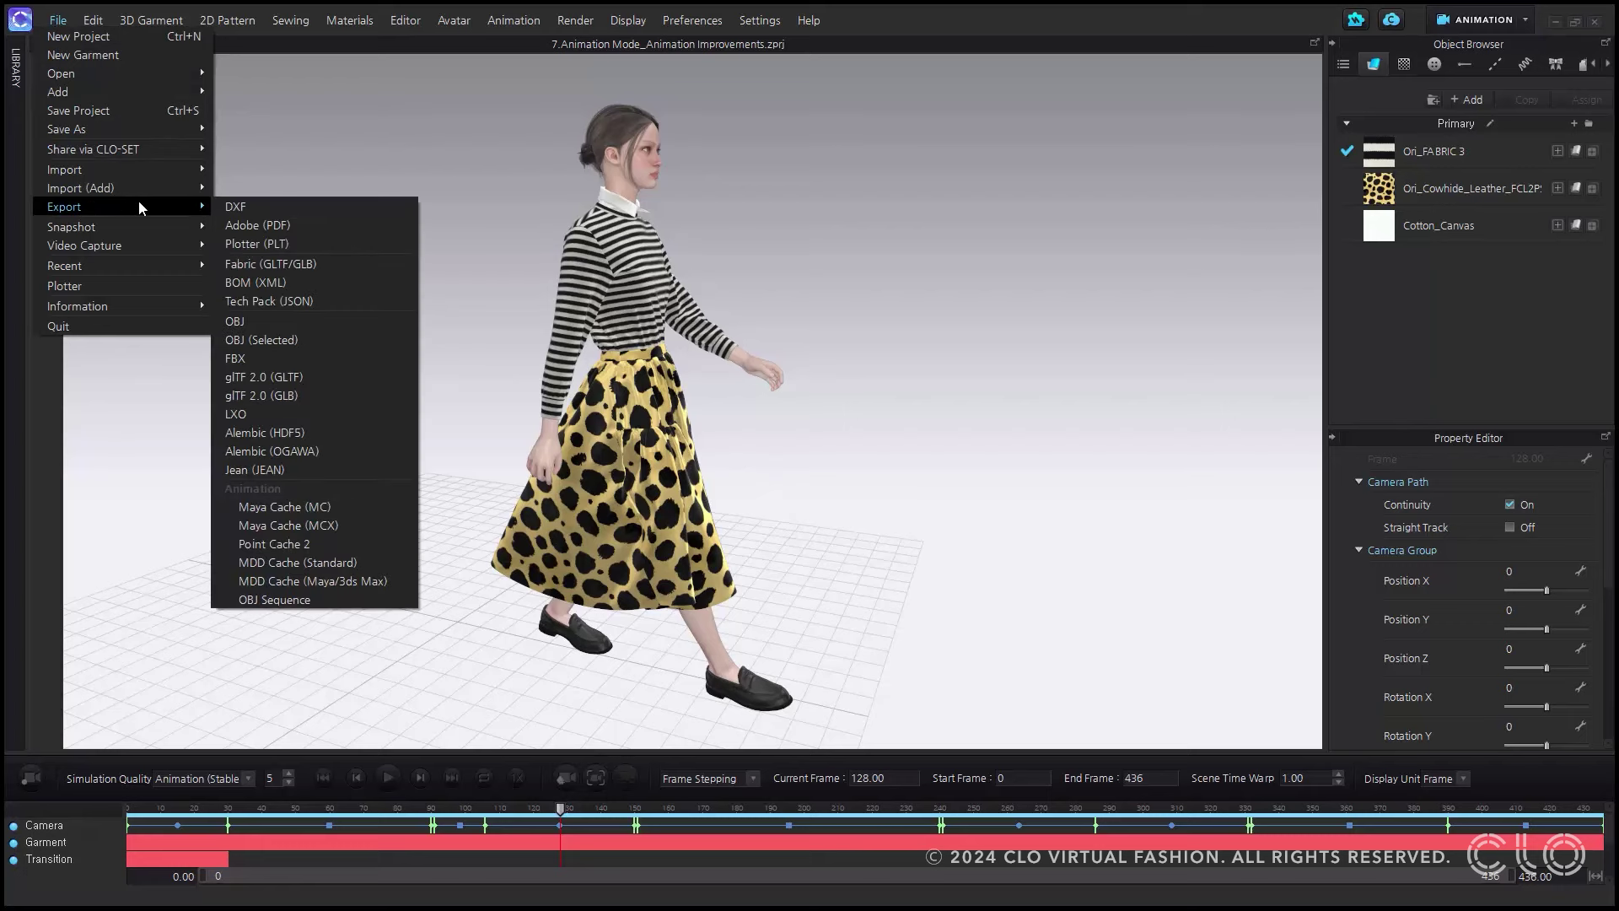
left_click(340, 451)
type("Te")
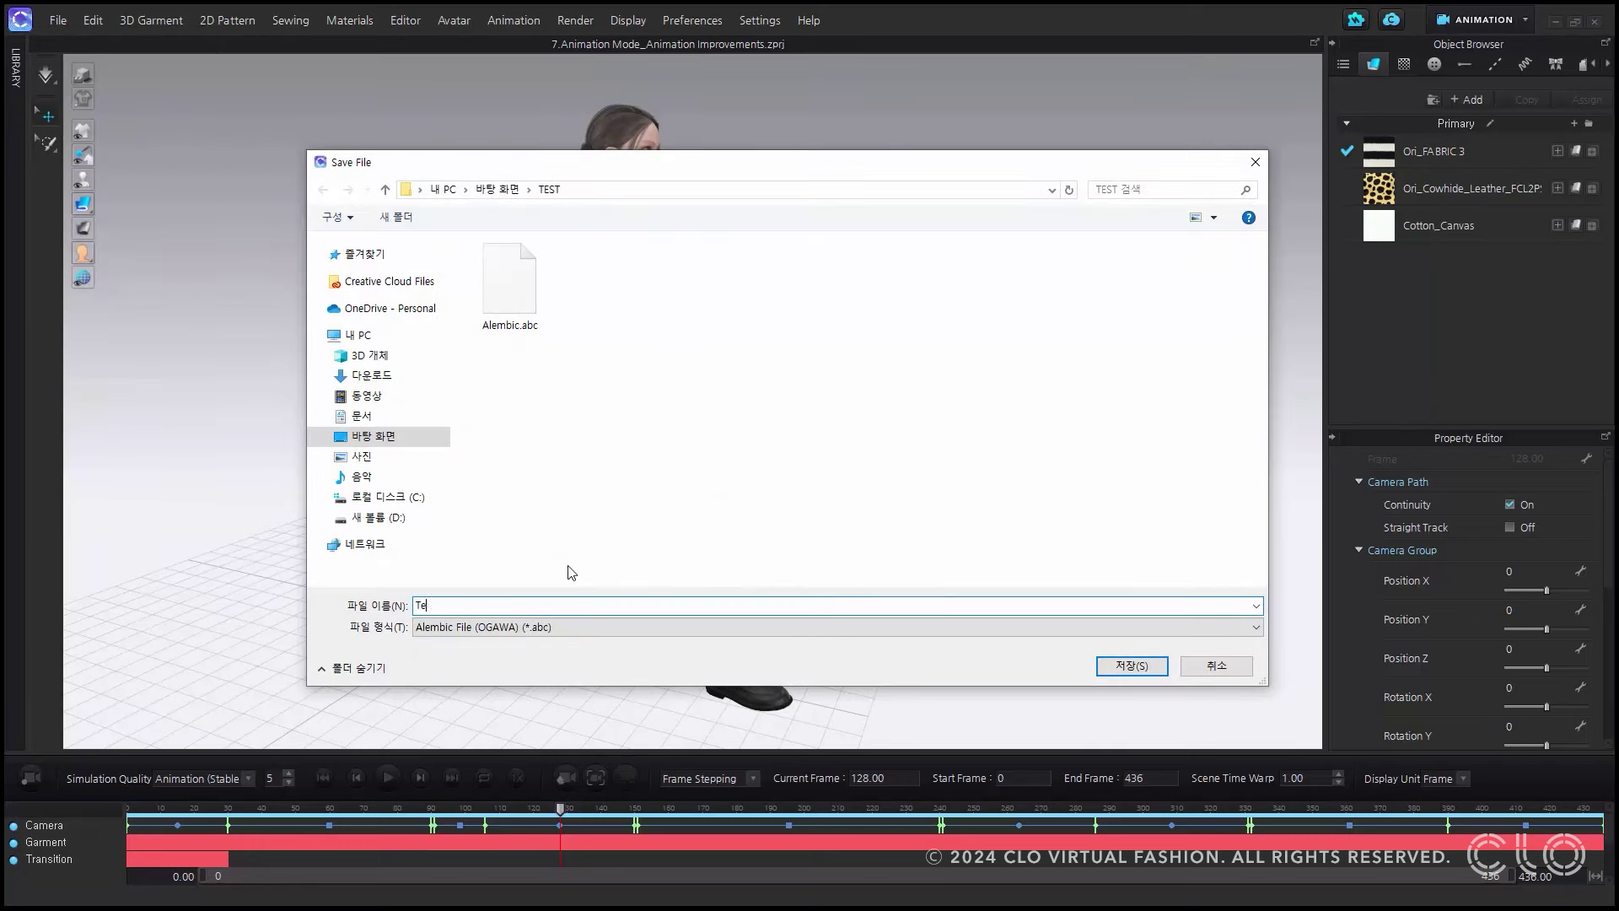
type("st")
left_click(1131, 665)
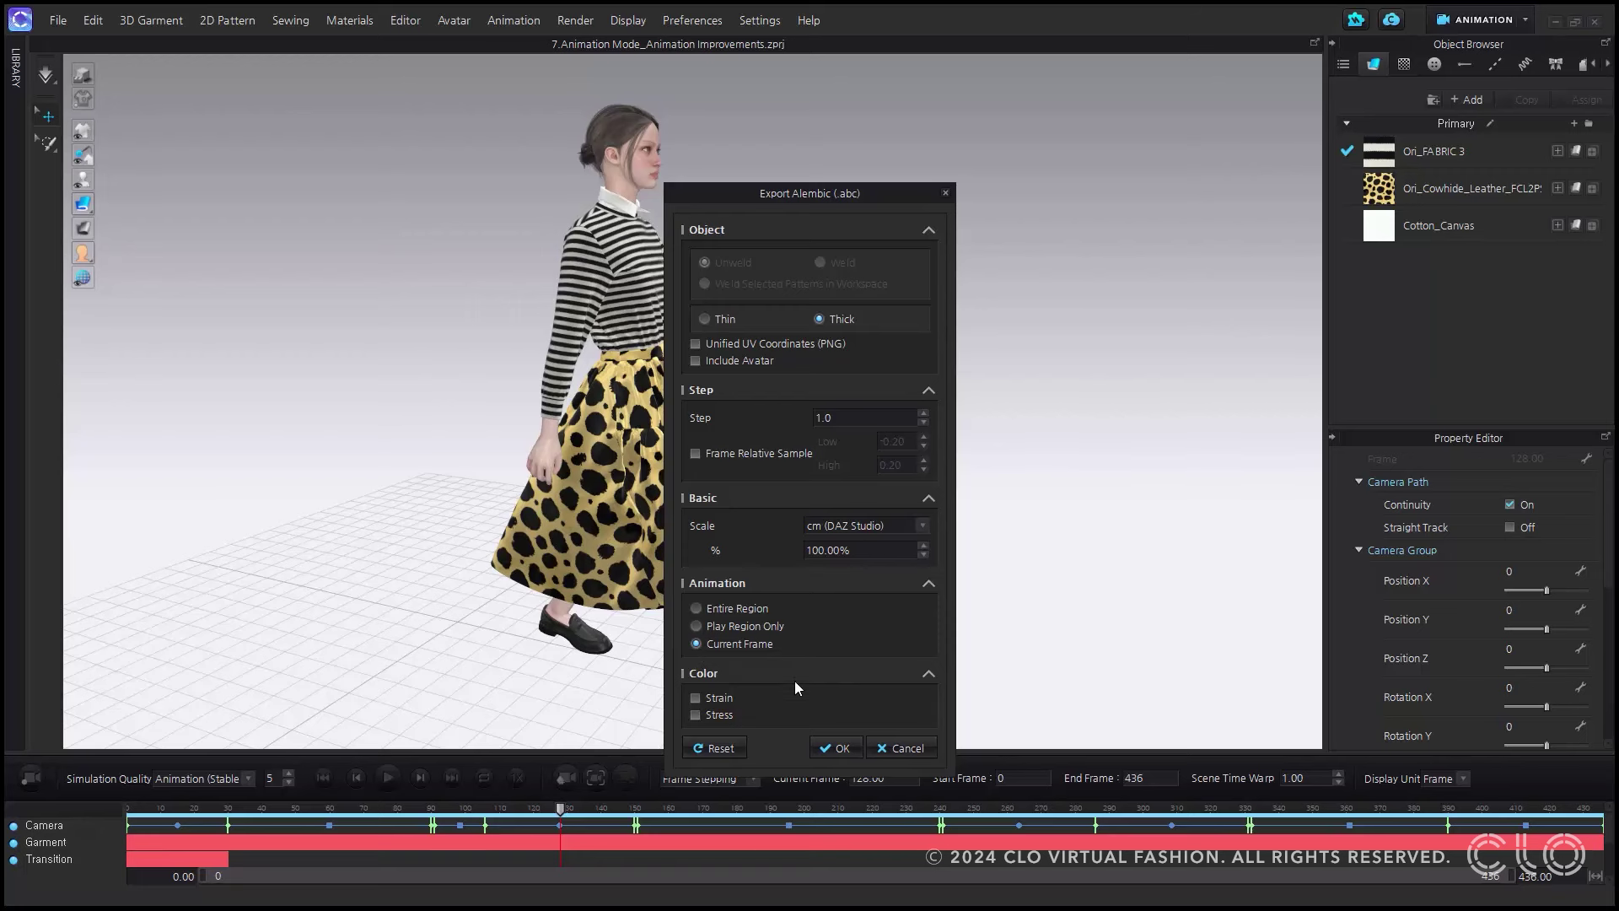
left_click(829, 748)
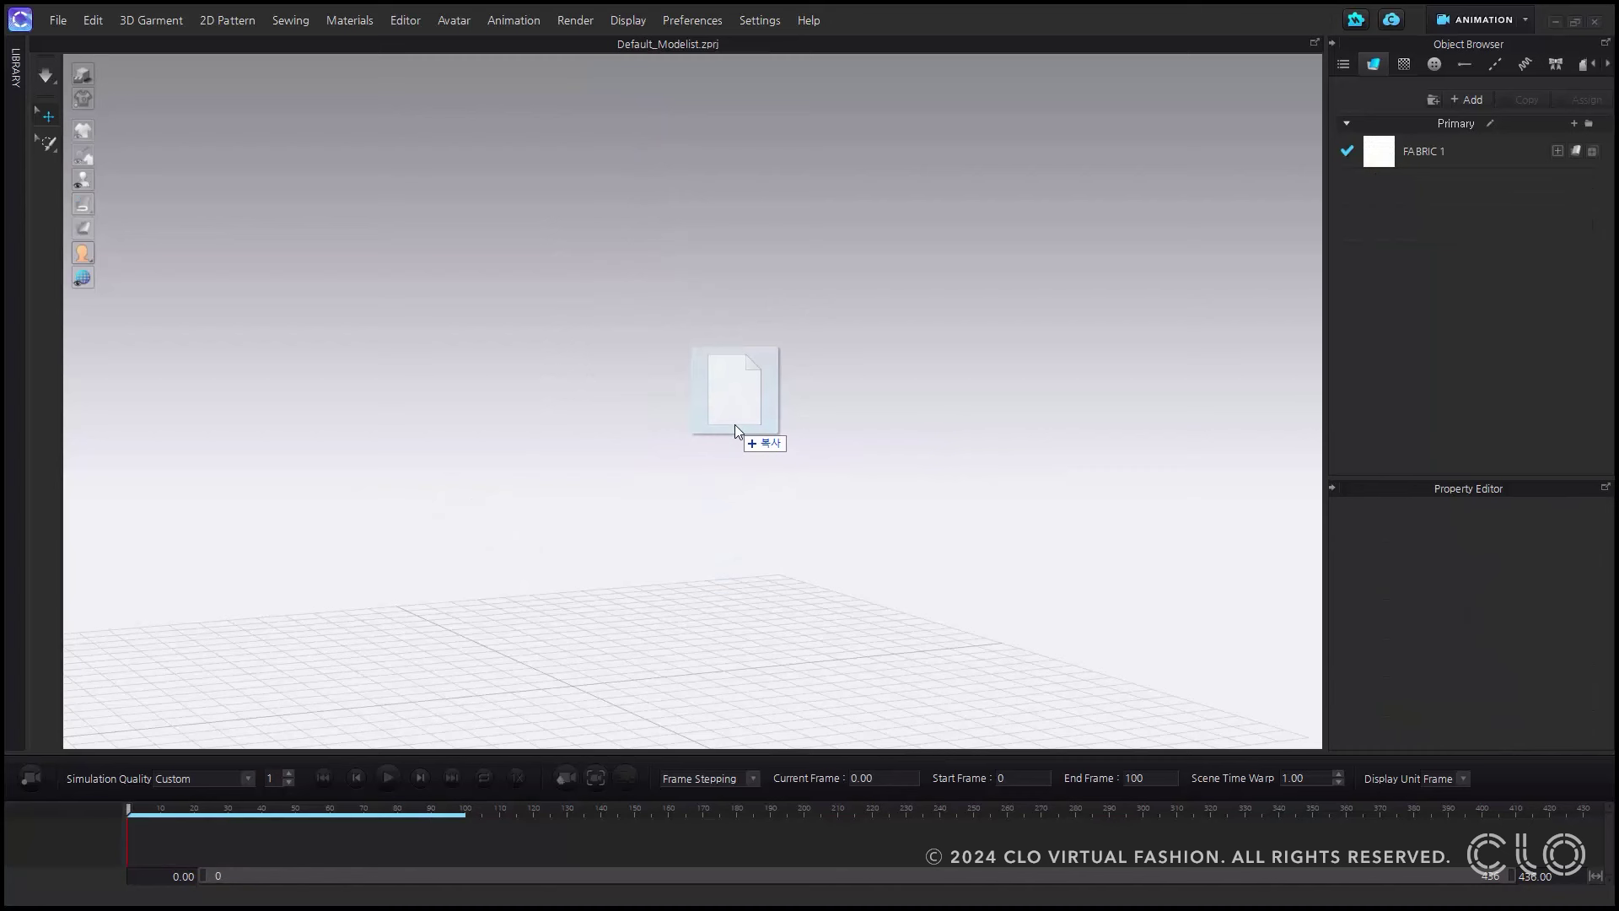
Import the exported Alembic file into the empty project with load type Open, cm (DAZ Studio) scale at 100% and 30 FPS
left_click_drag(735, 423, 735, 423)
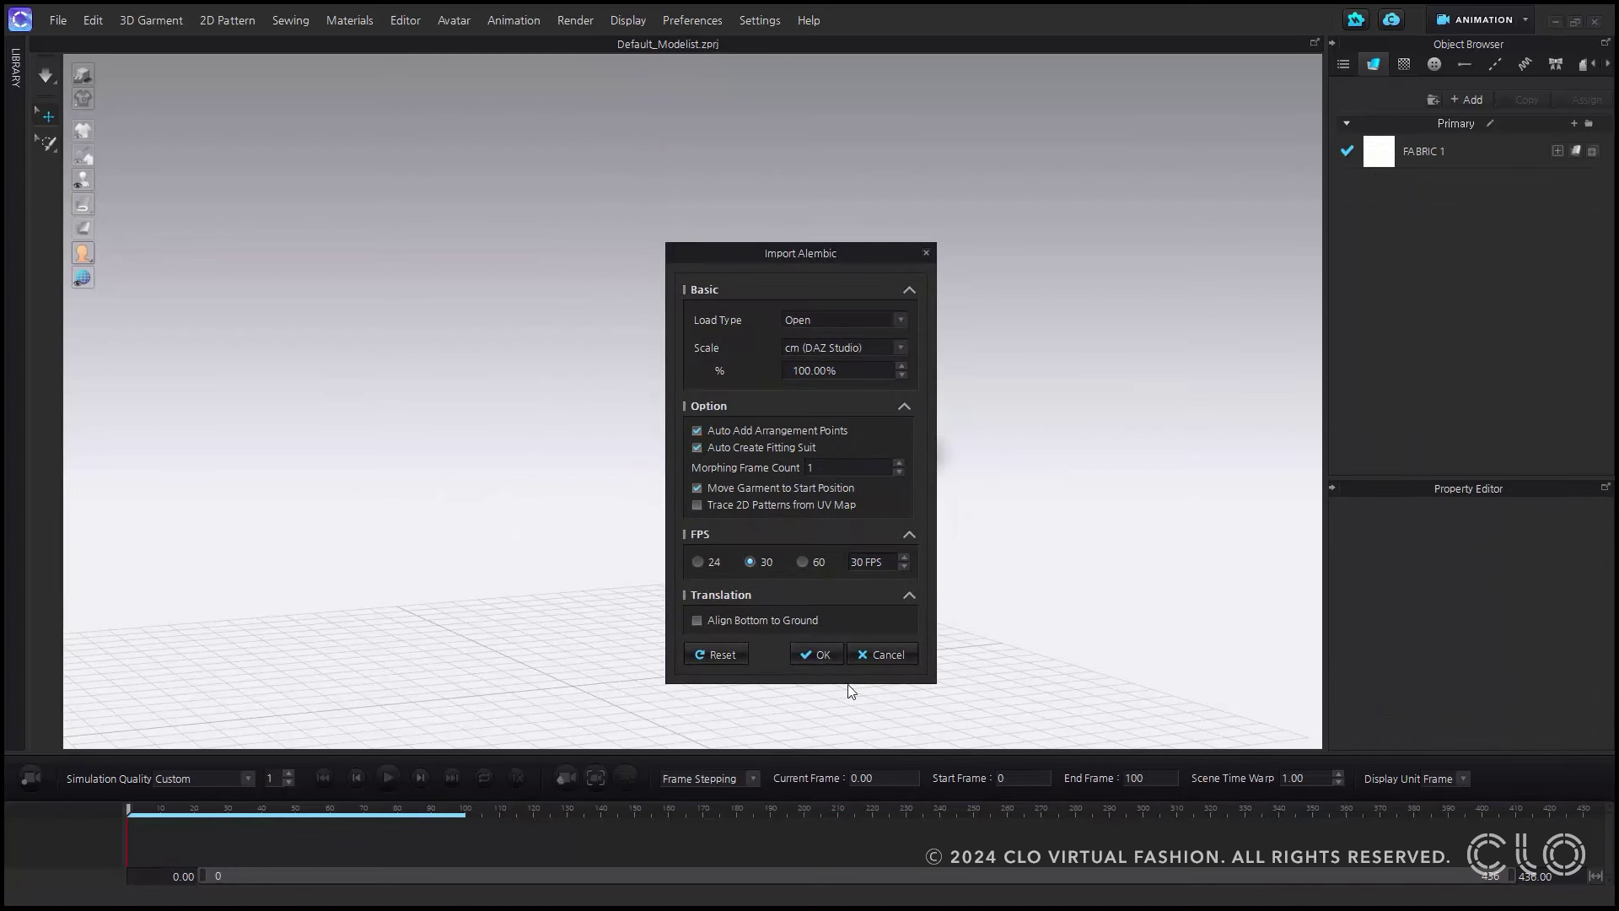
left_click(824, 655)
right_click_drag(885, 550, 682, 529)
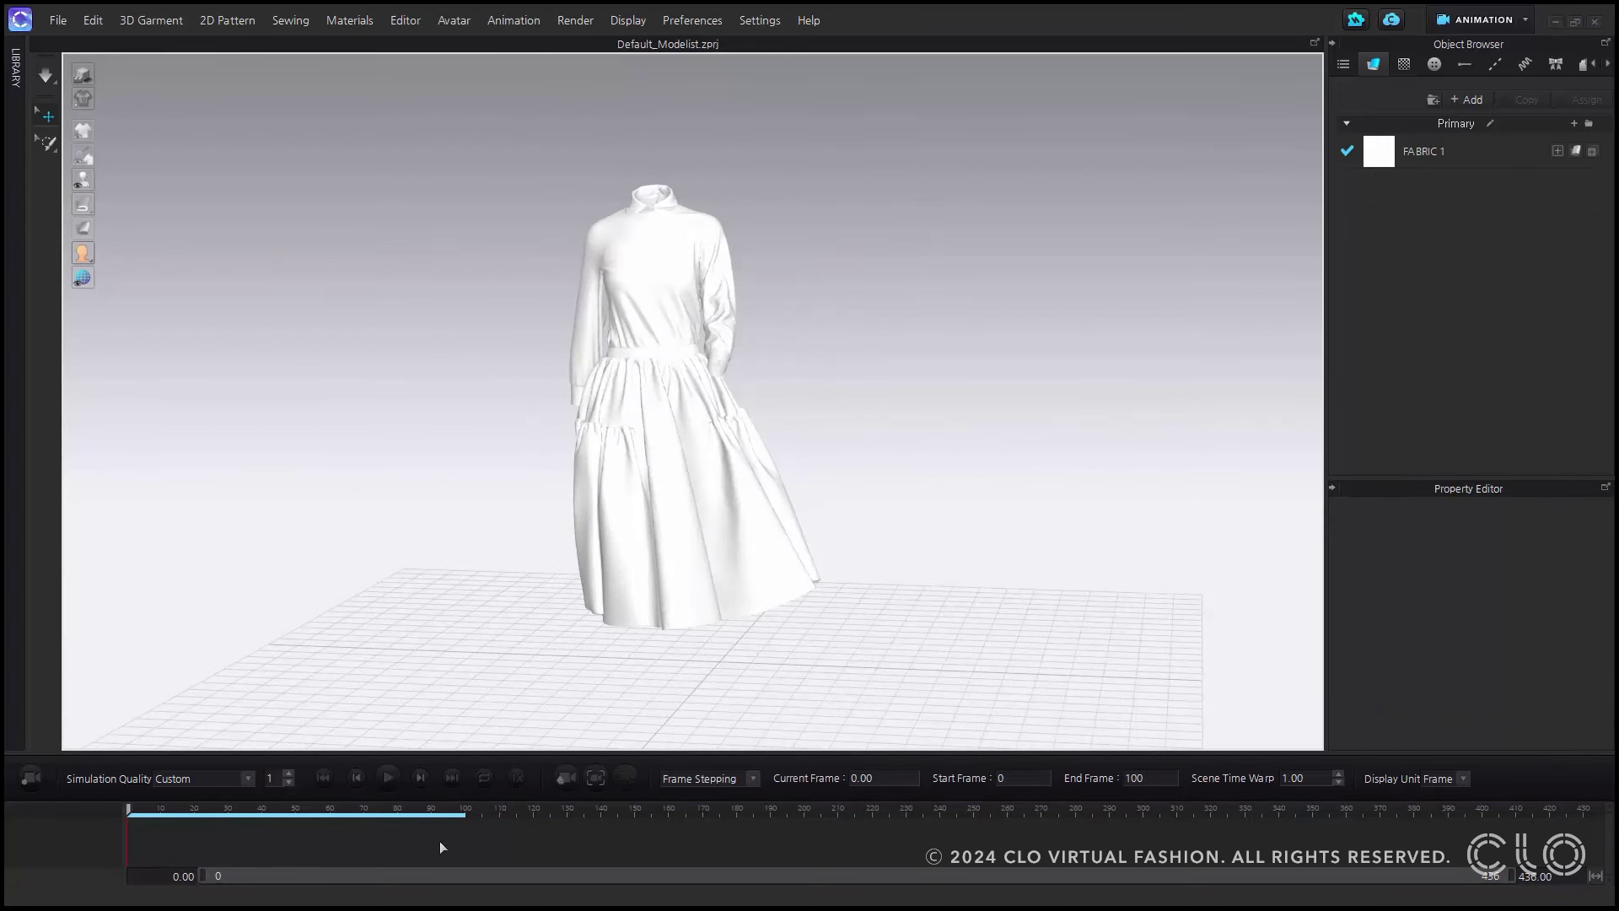